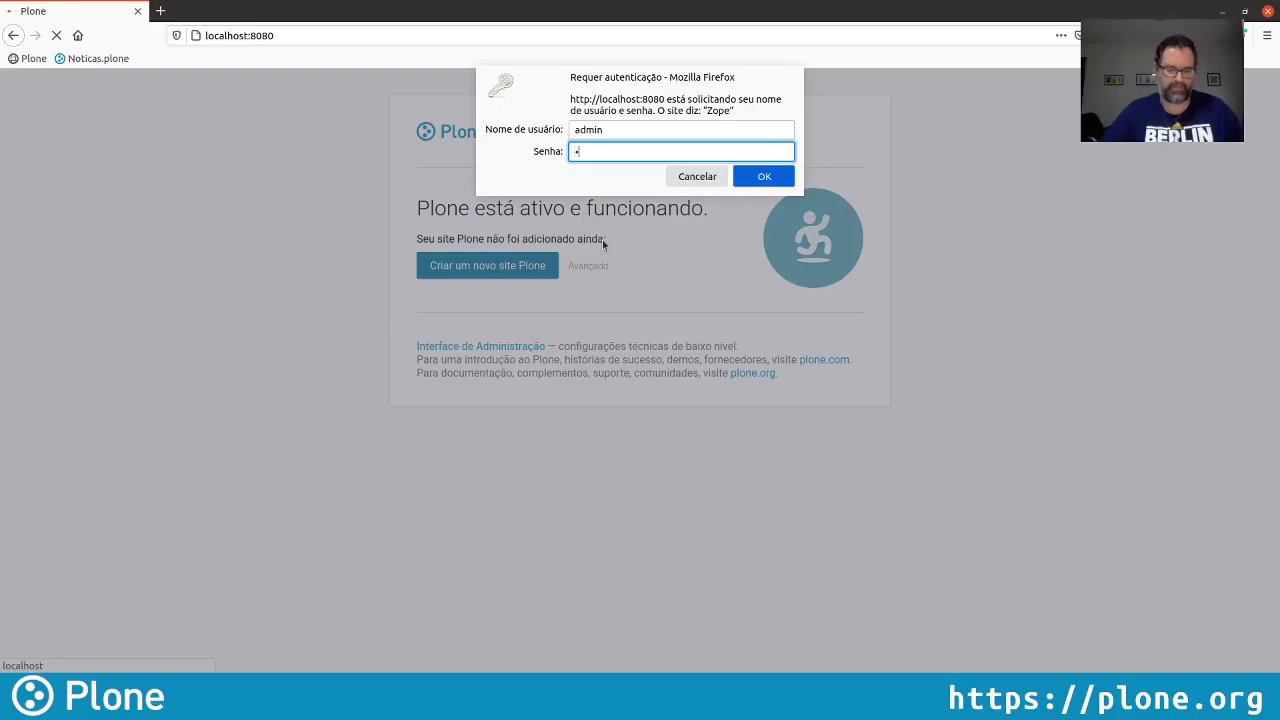
Log in as admin and create the Português (Brasil) site 'Site' with Sao_Paulo time zone
key(Return)
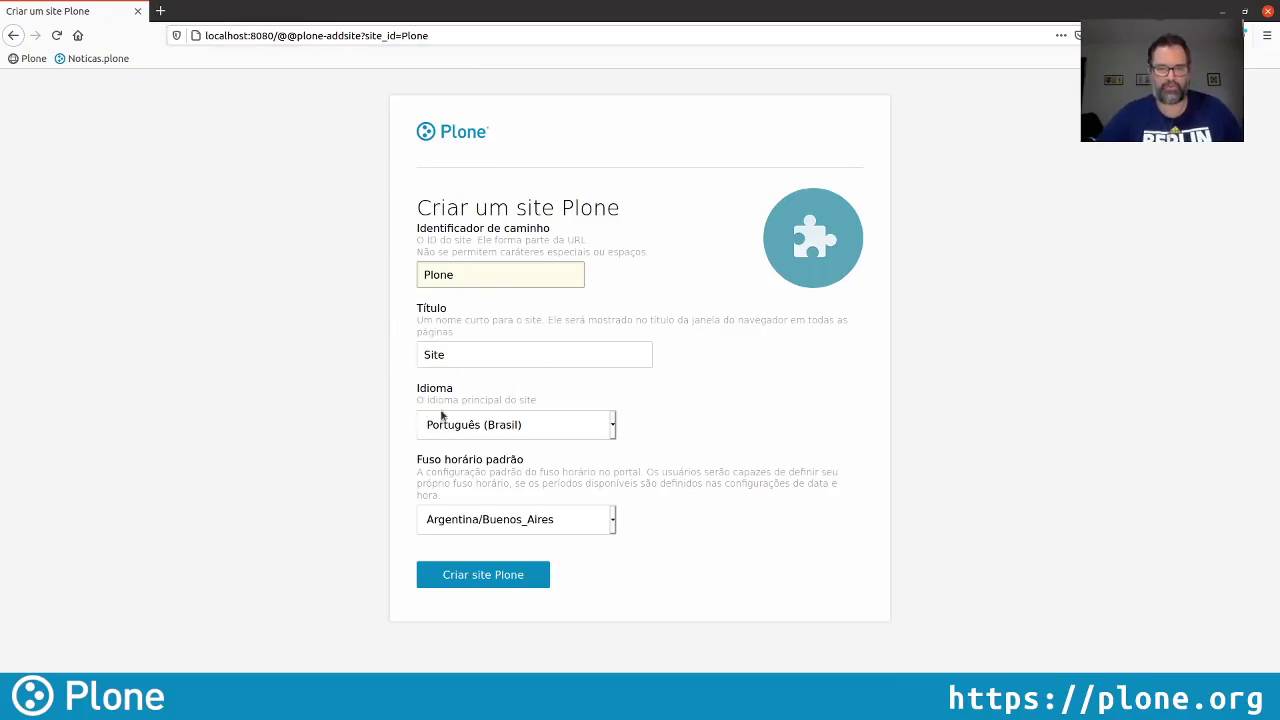
click(518, 522)
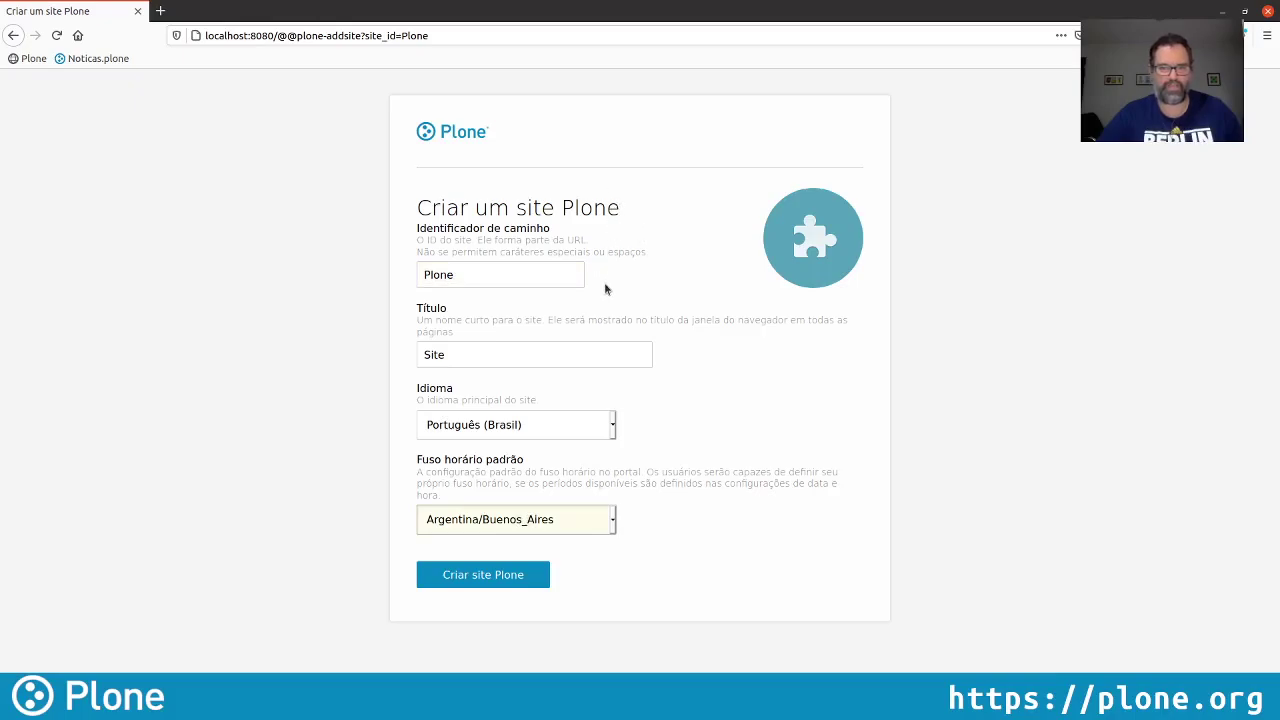
click(500, 358)
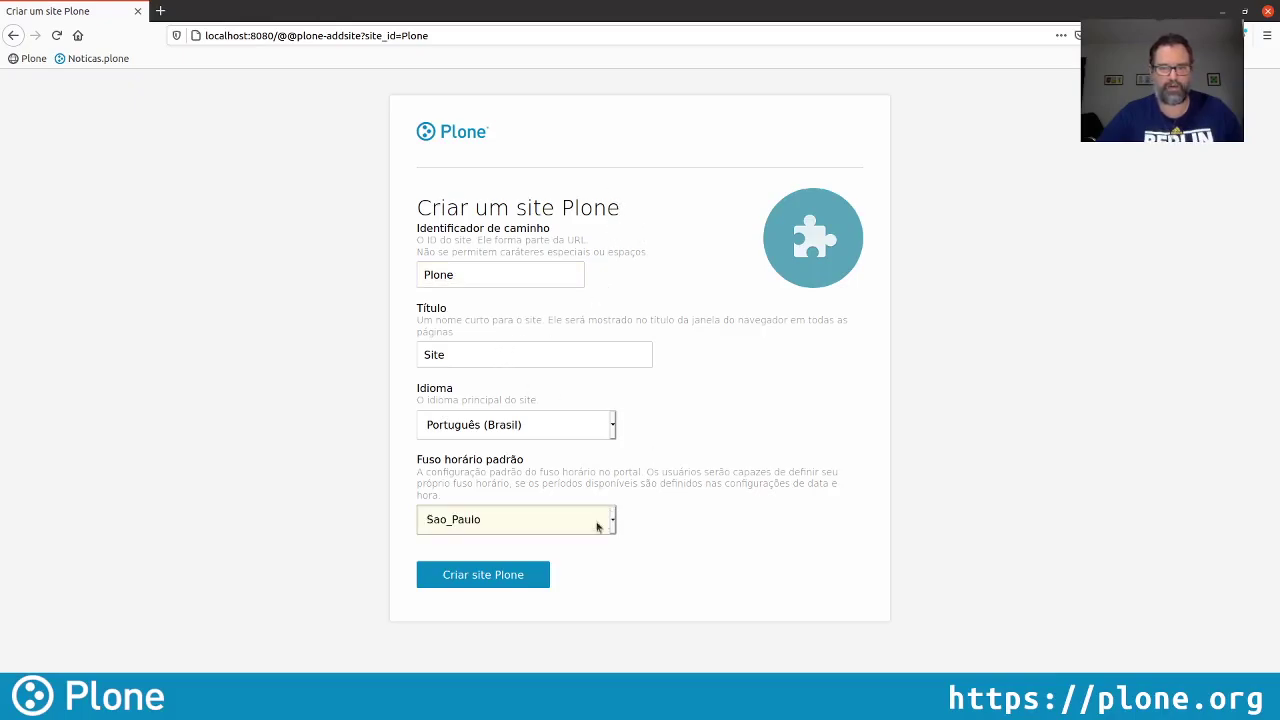
click(519, 578)
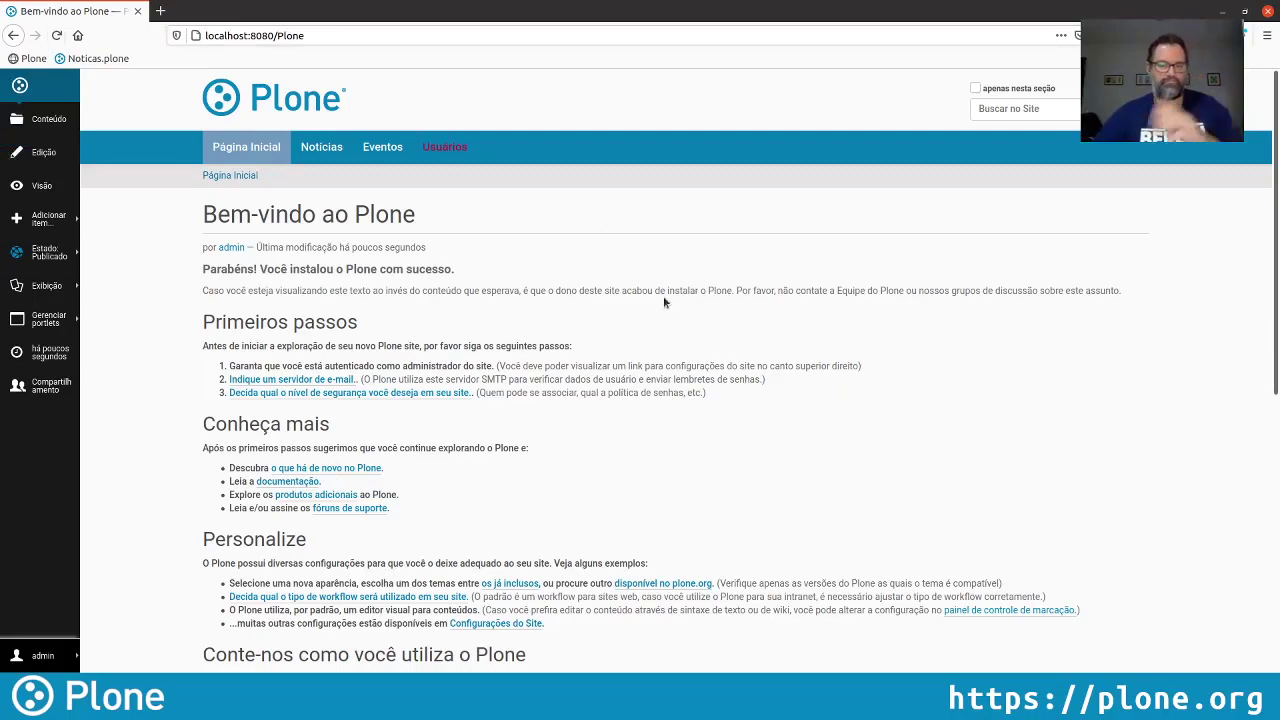
Delete the welcome page, Notícias, Eventos and Usuários, then return to the home page
click(63, 125)
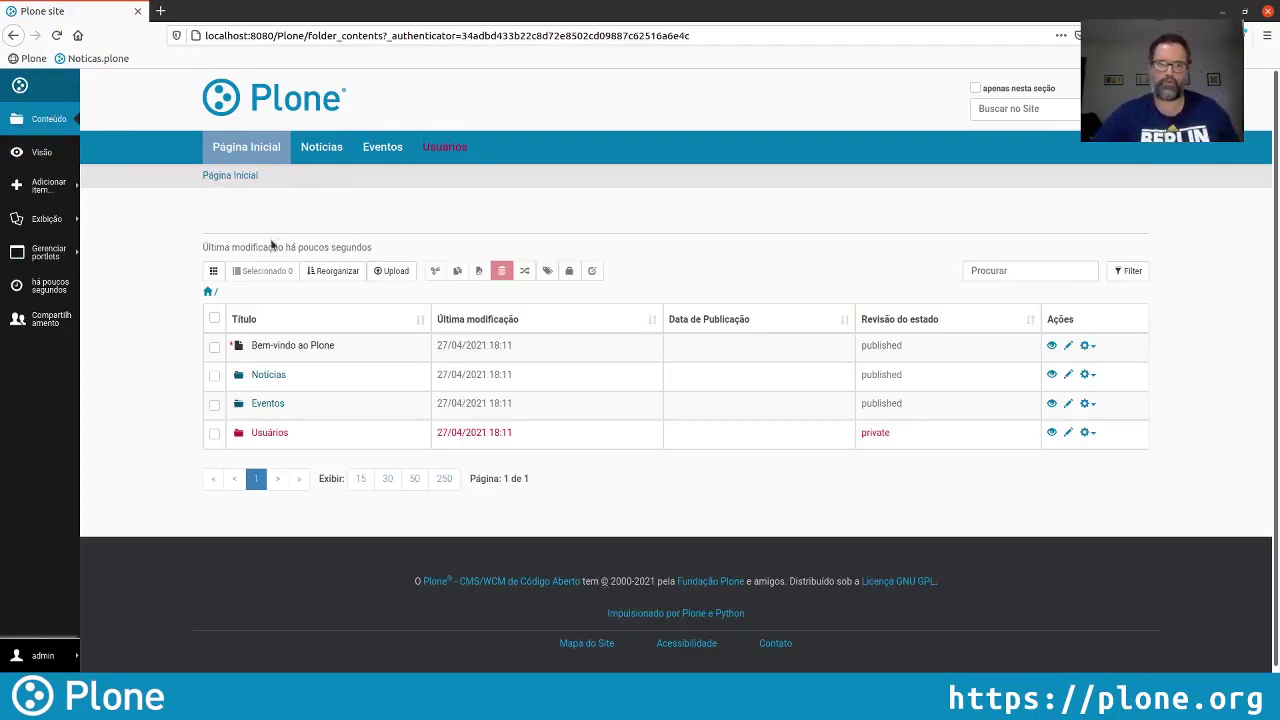
click(213, 318)
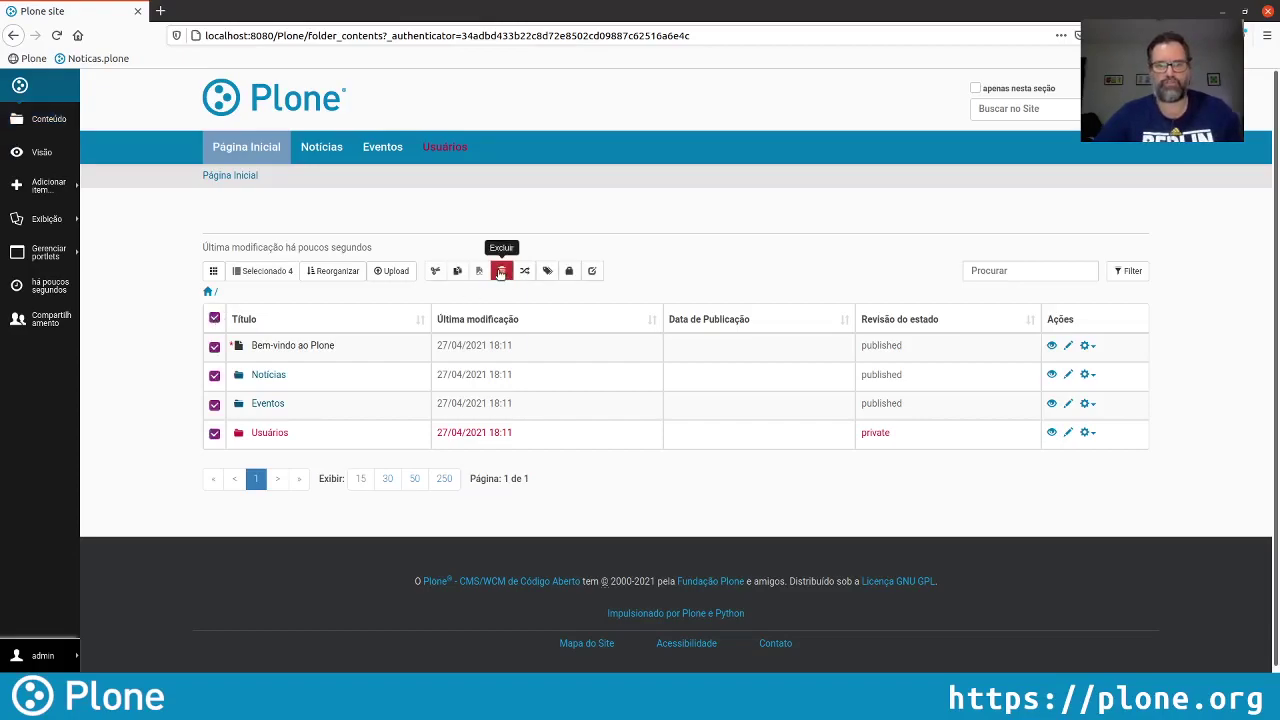
click(501, 271)
scroll(499, 560, down, 1)
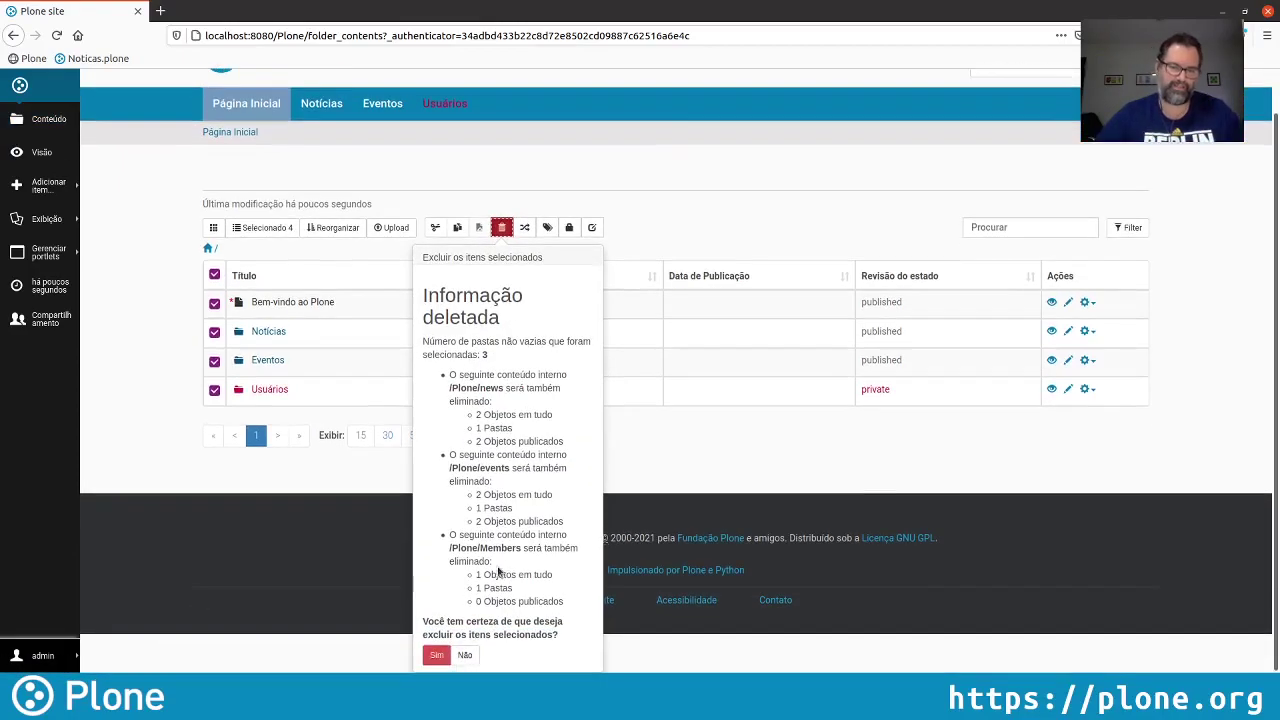
click(436, 655)
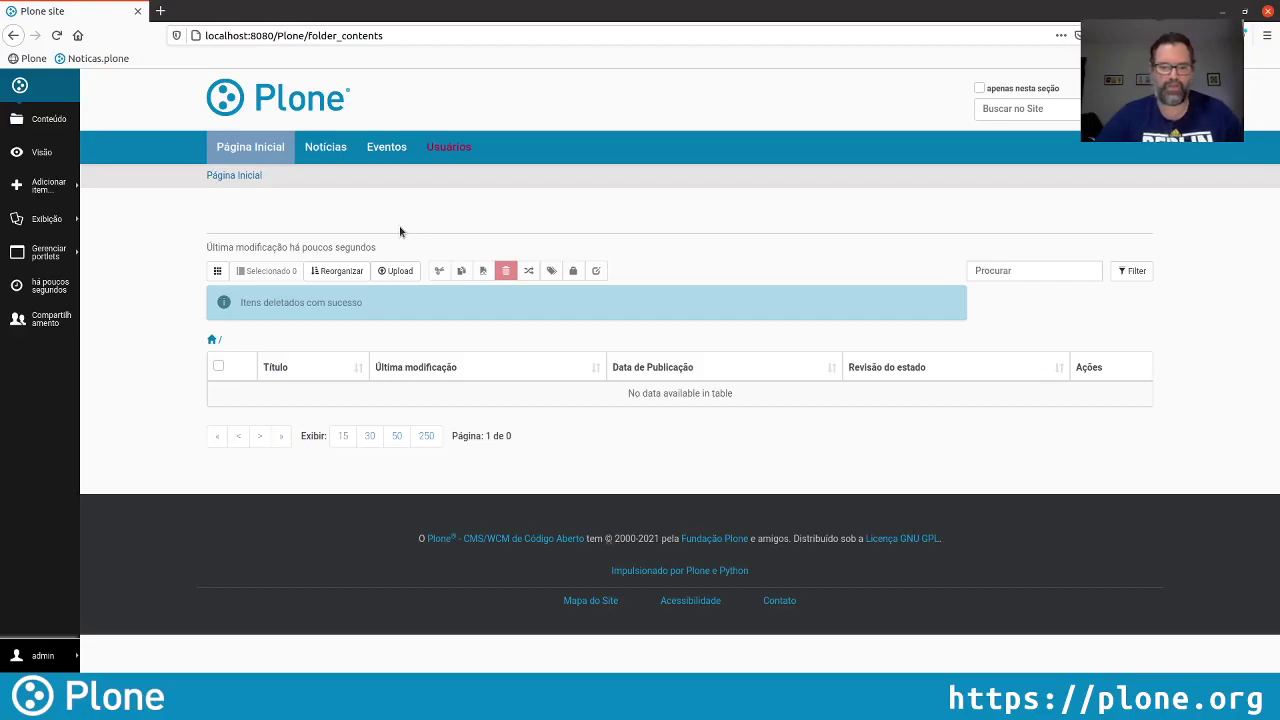
click(238, 112)
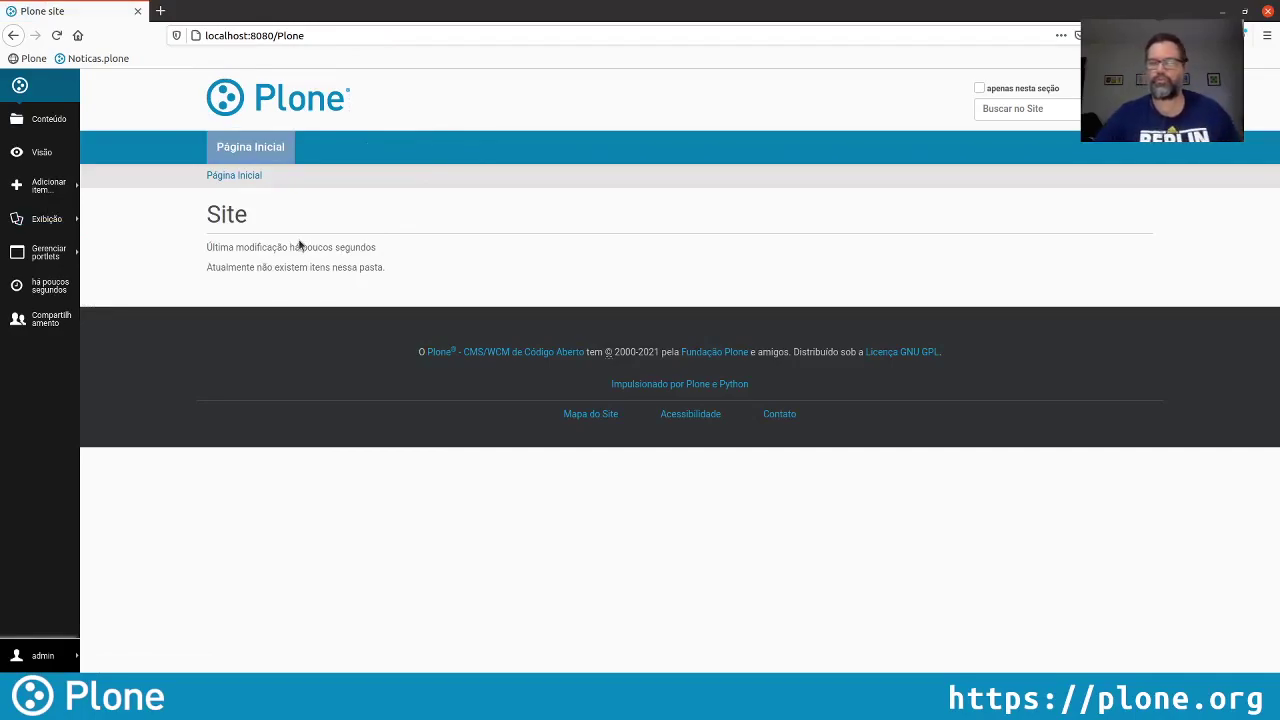
Install plone.restapi from the Complementos panel of the site configuration
click(40, 656)
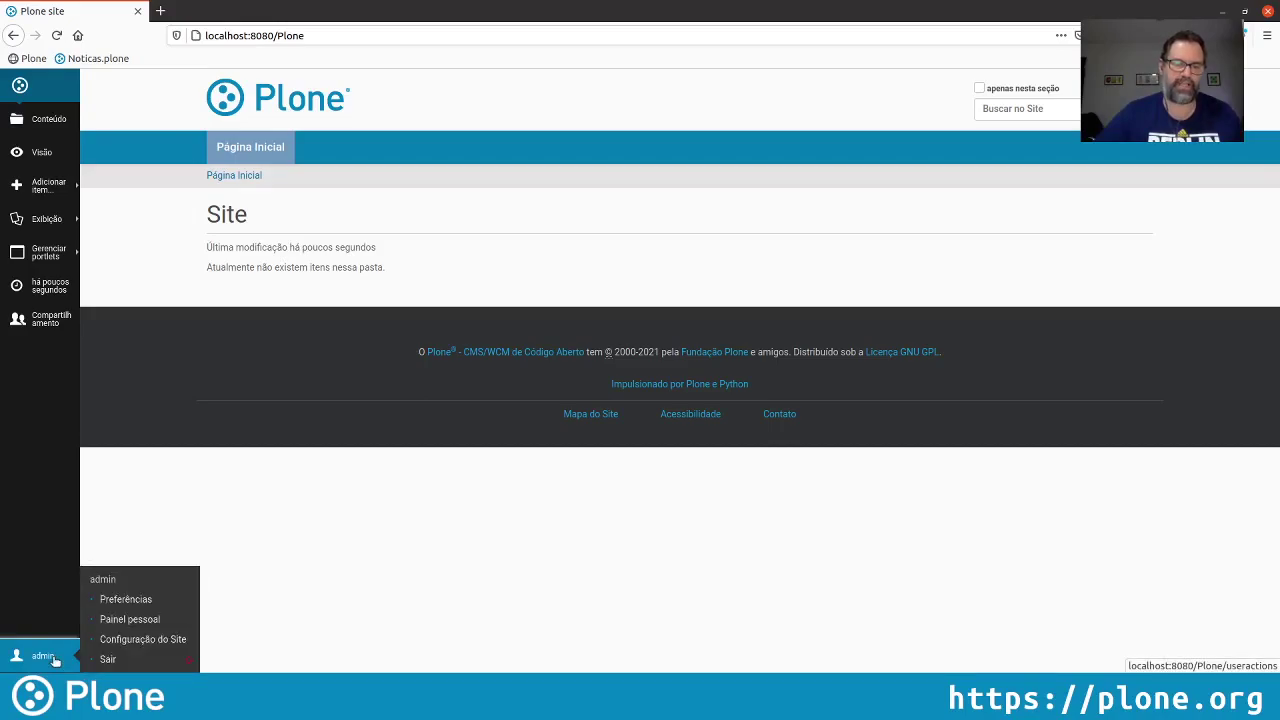
click(157, 640)
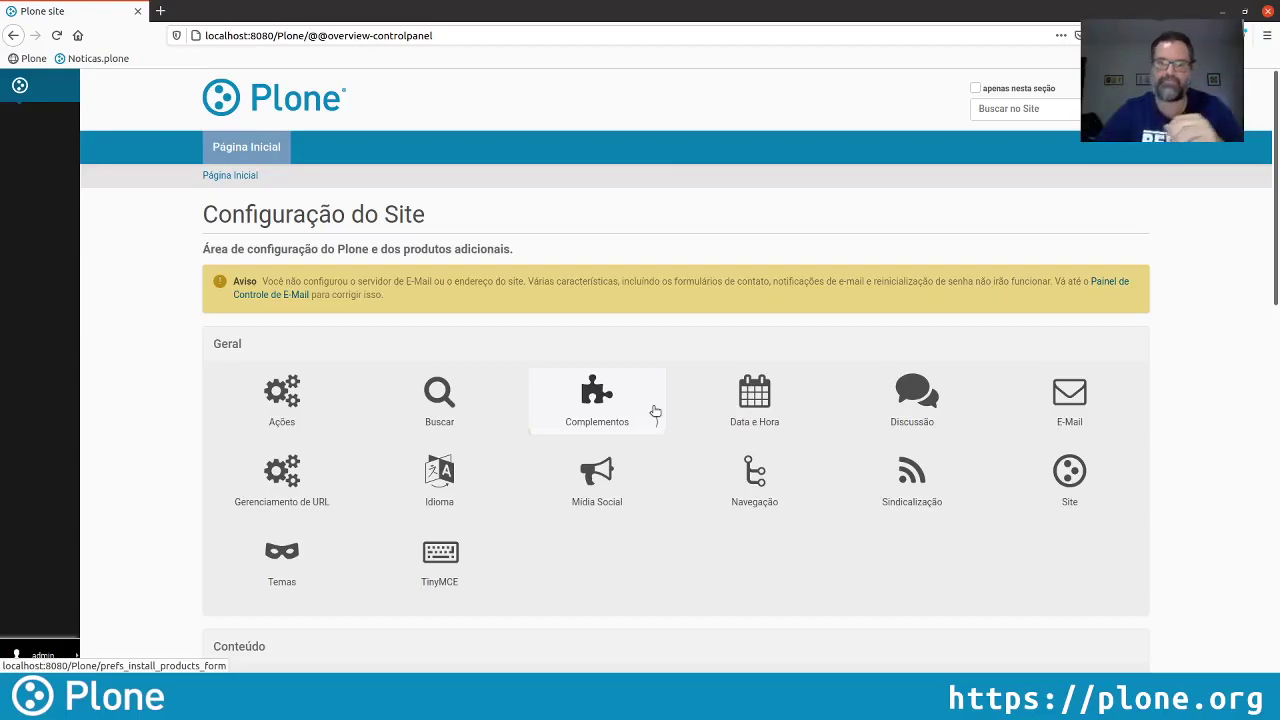
click(653, 410)
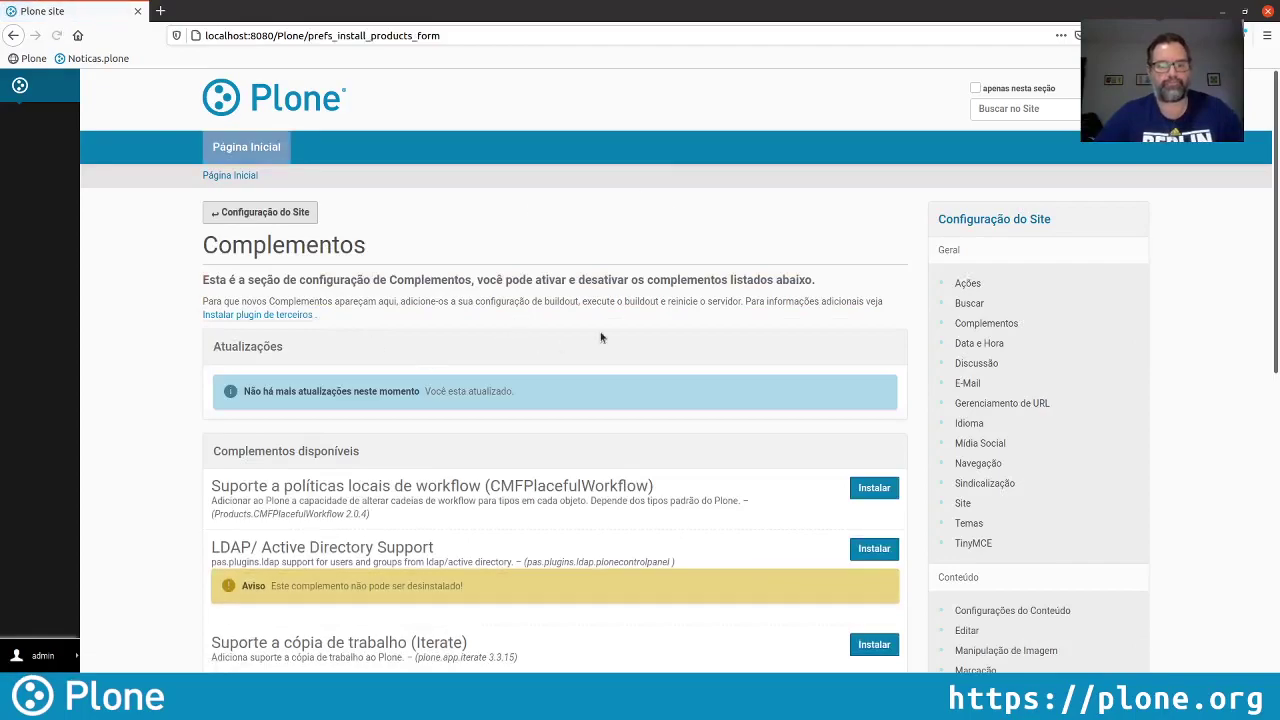
scroll(601, 337, down, 2)
scroll(601, 337, down, 3)
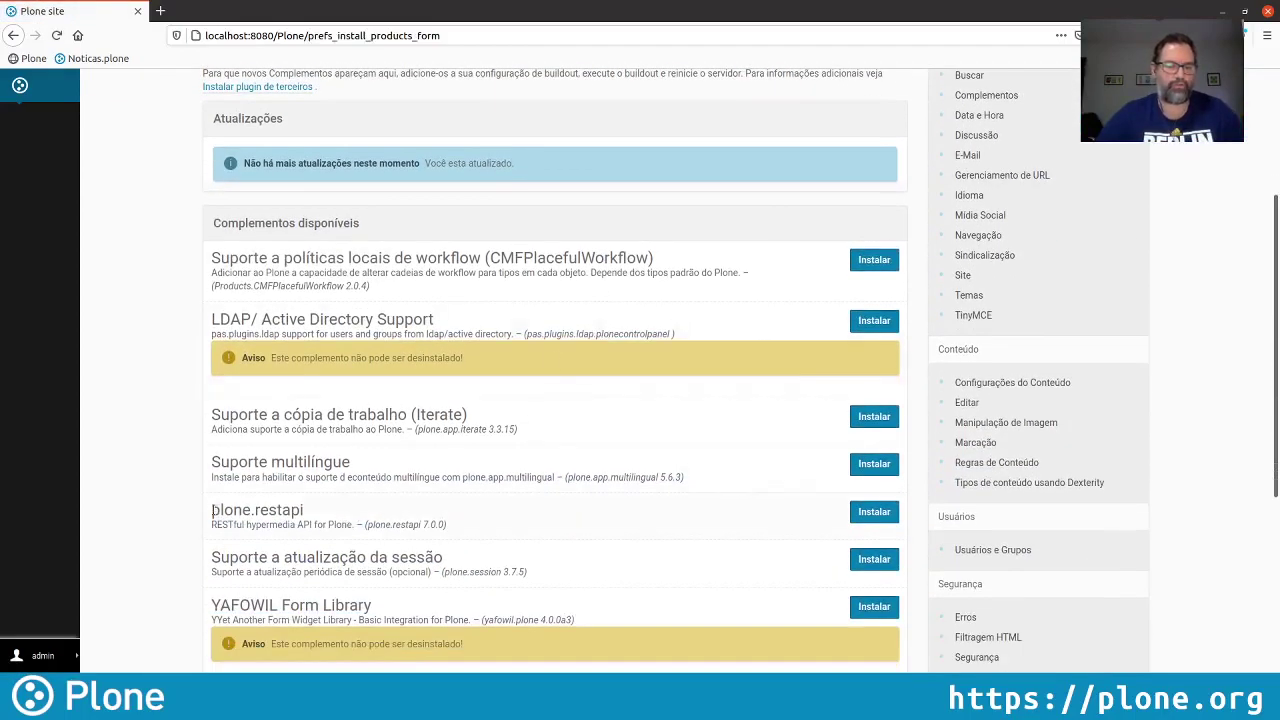
drag(213, 511, 314, 517)
click(394, 503)
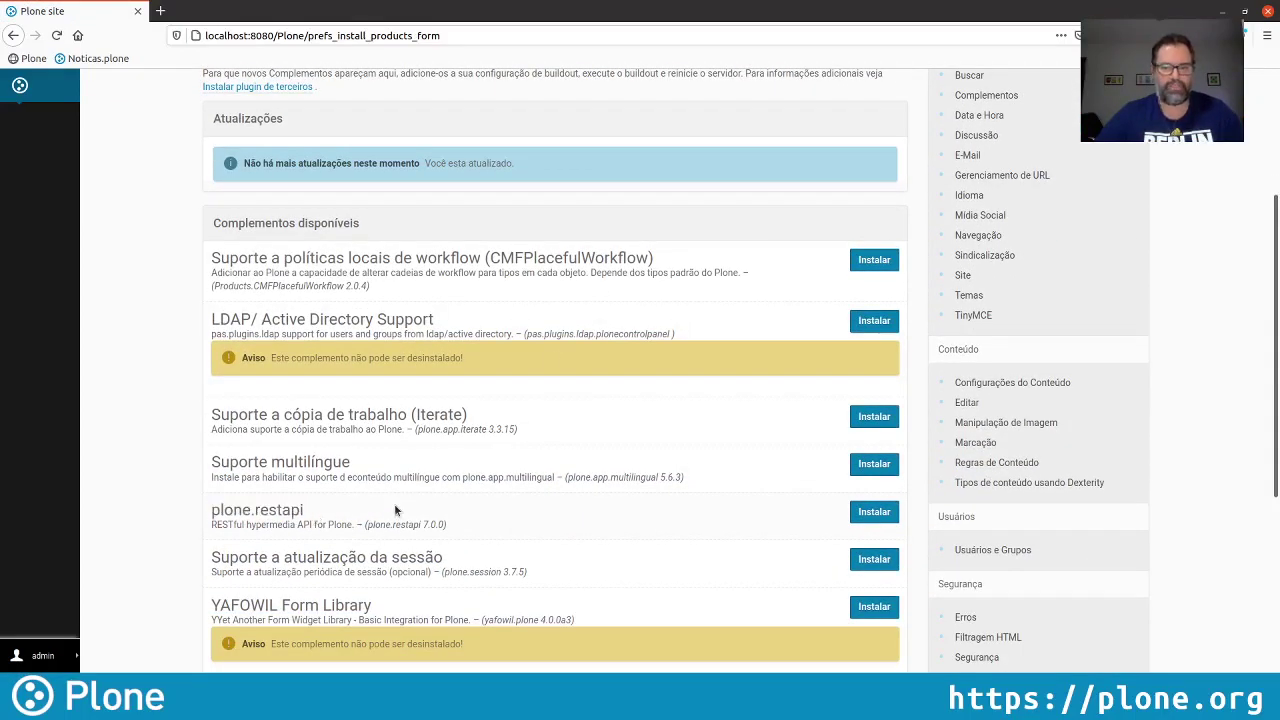
click(874, 511)
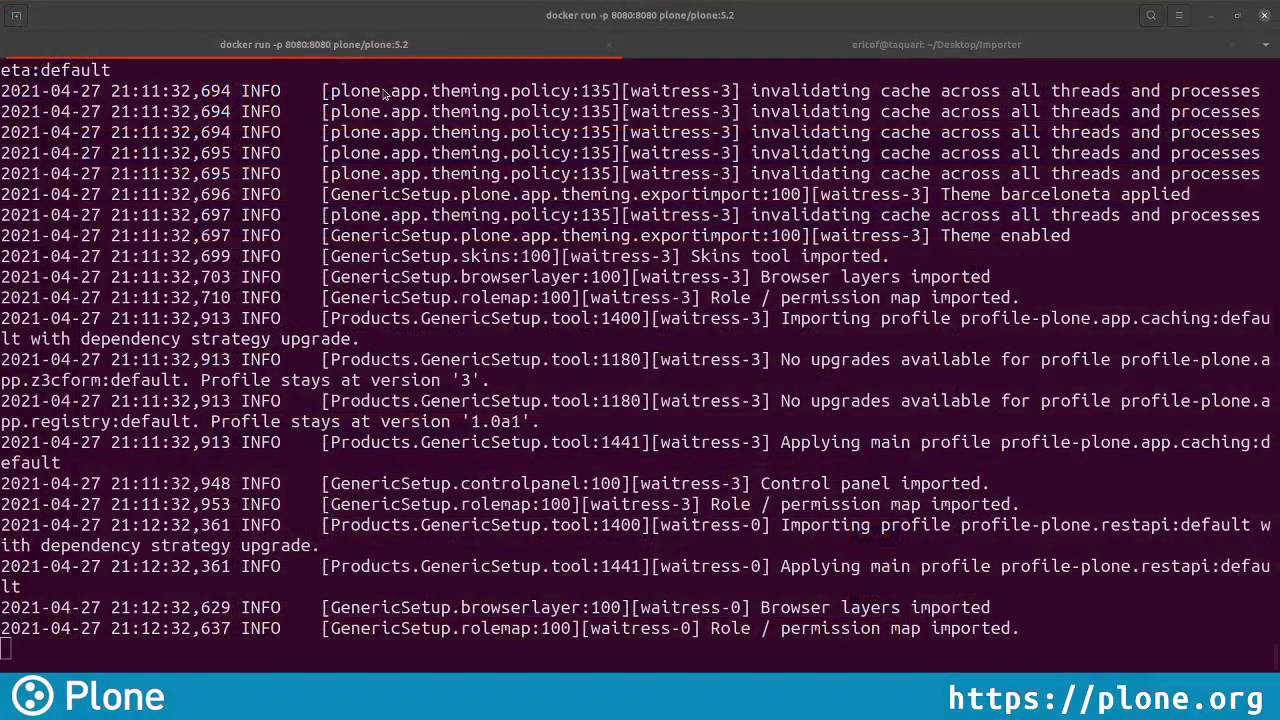
Run python populate_plone.py in the ~/Desktop/Importer terminal tab
click(972, 42)
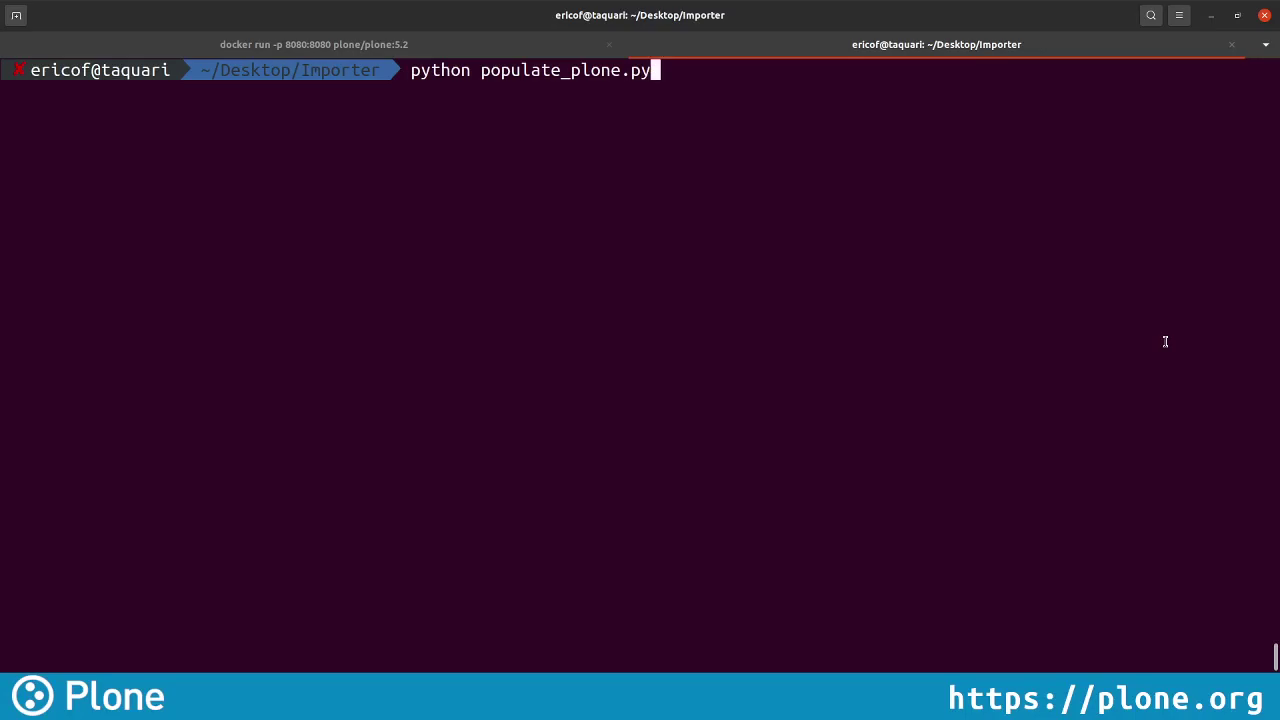
key(Return)
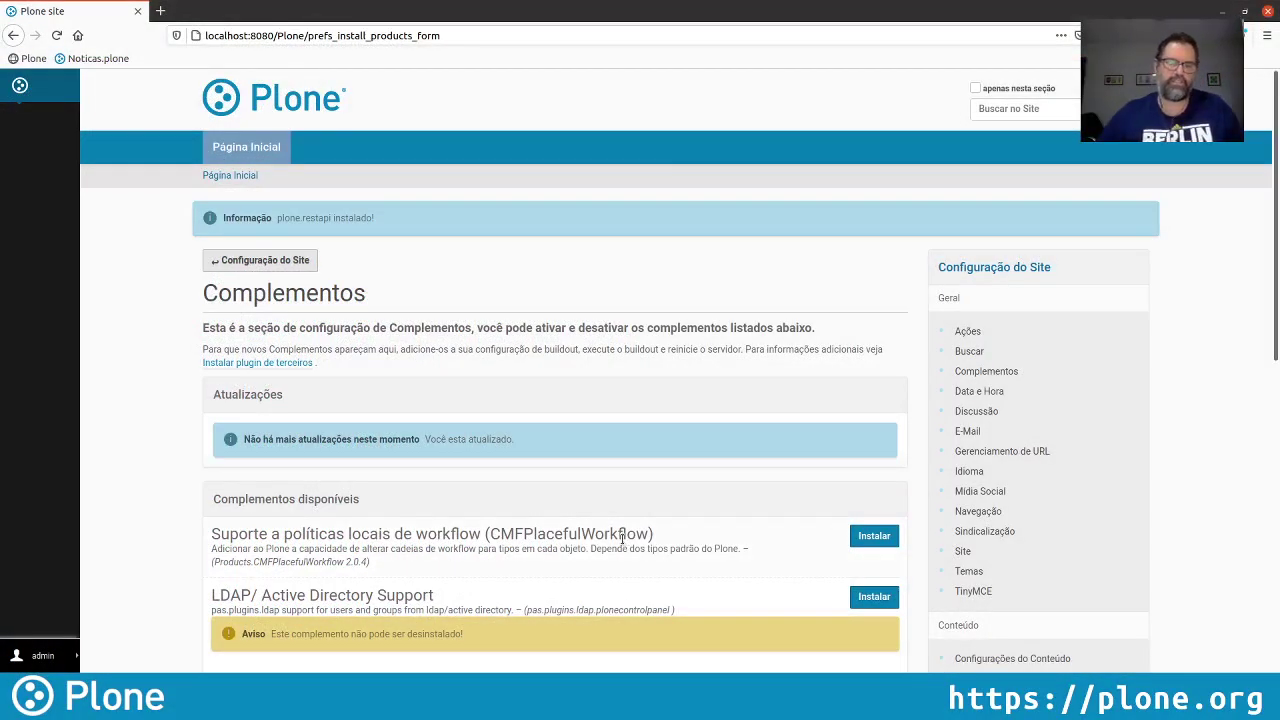
Reload the home page until the imported news appear, then open the 2021 World Happiness Report article
click(300, 112)
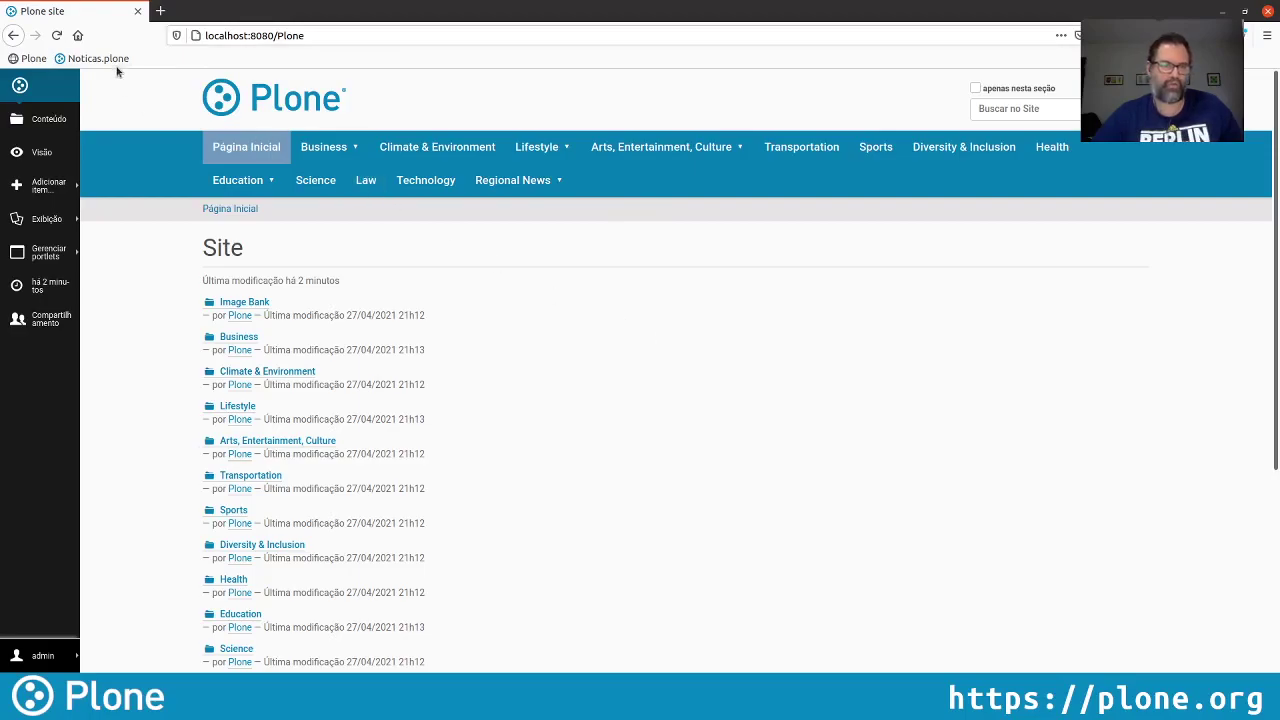
click(57, 36)
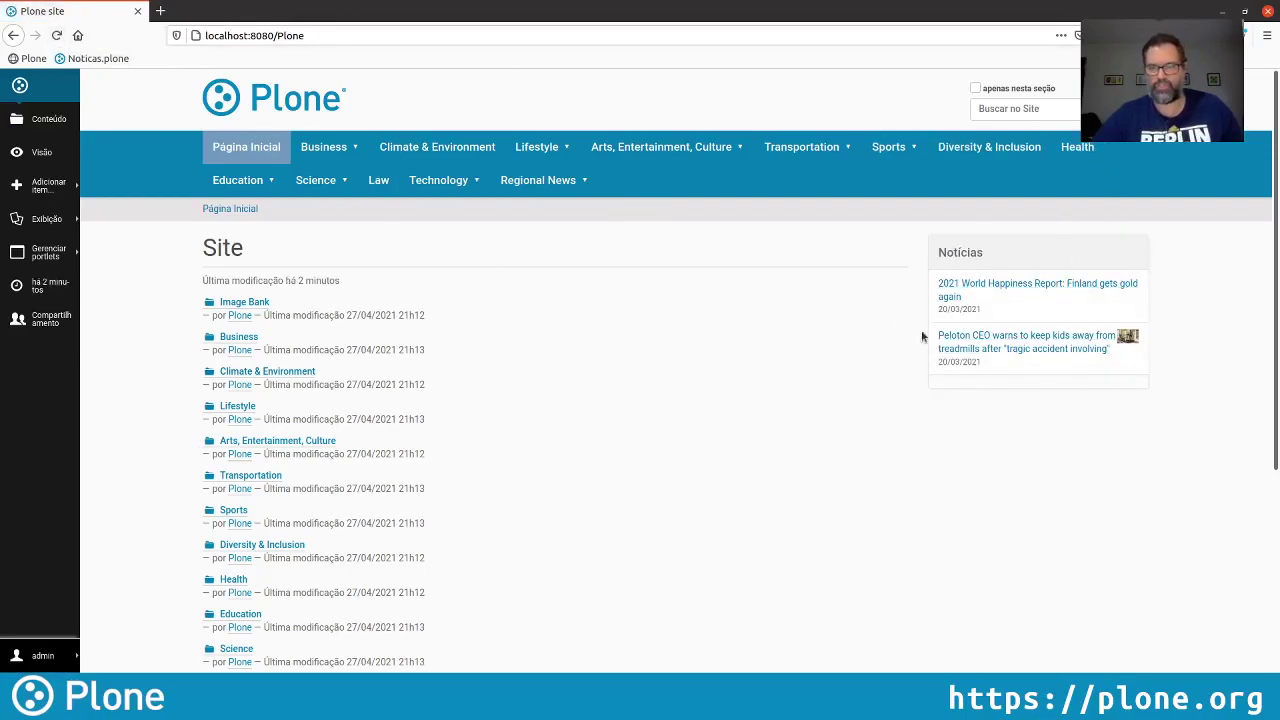
click(57, 35)
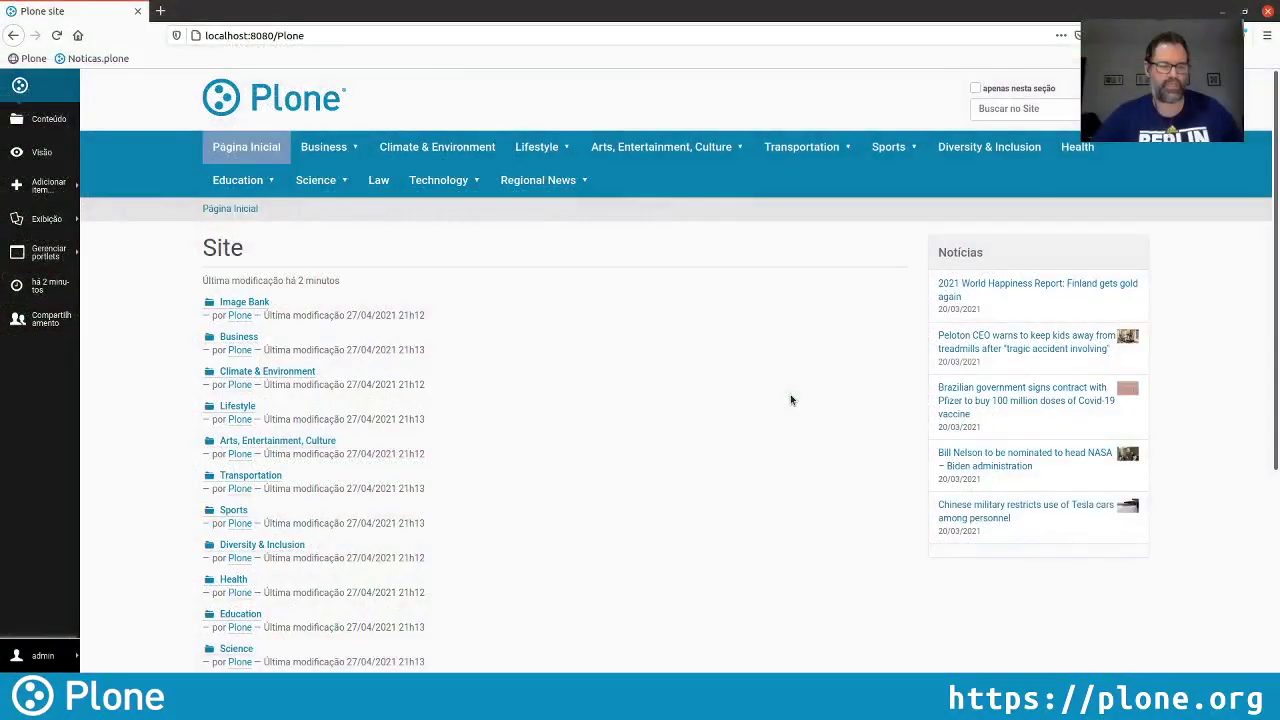
click(997, 284)
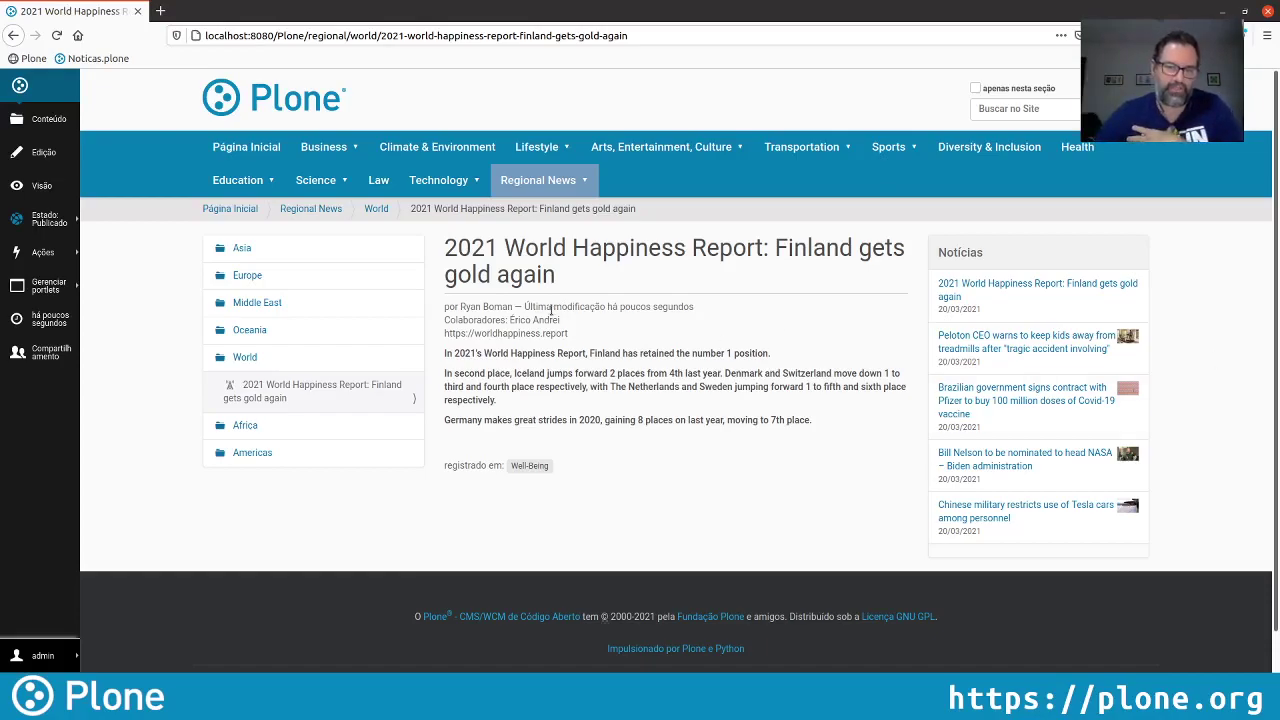
drag(511, 307, 468, 307)
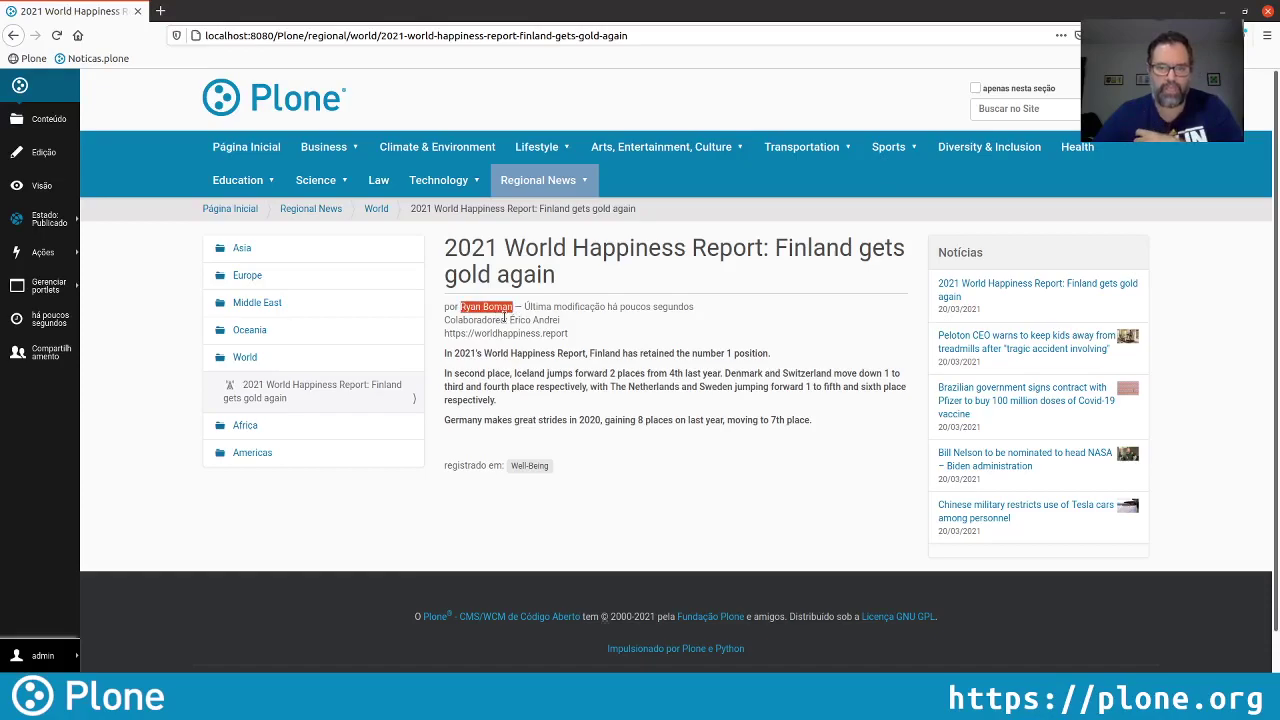
drag(510, 320, 566, 321)
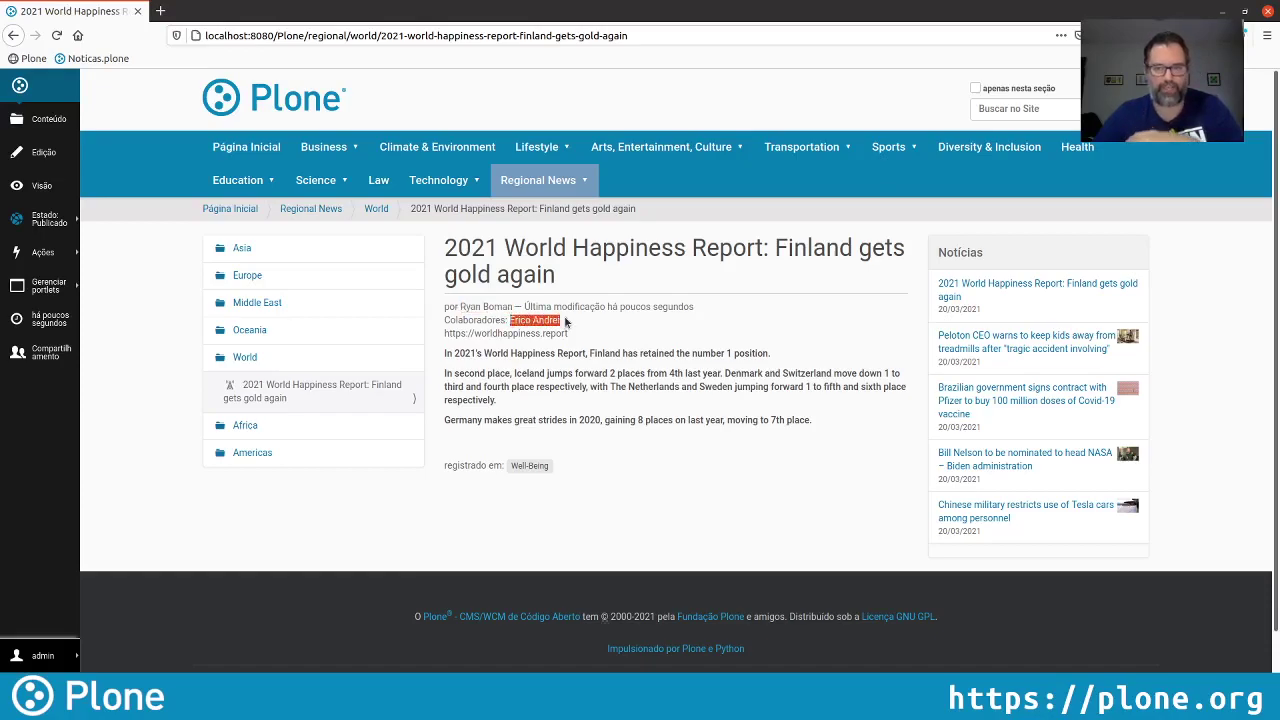
click(613, 320)
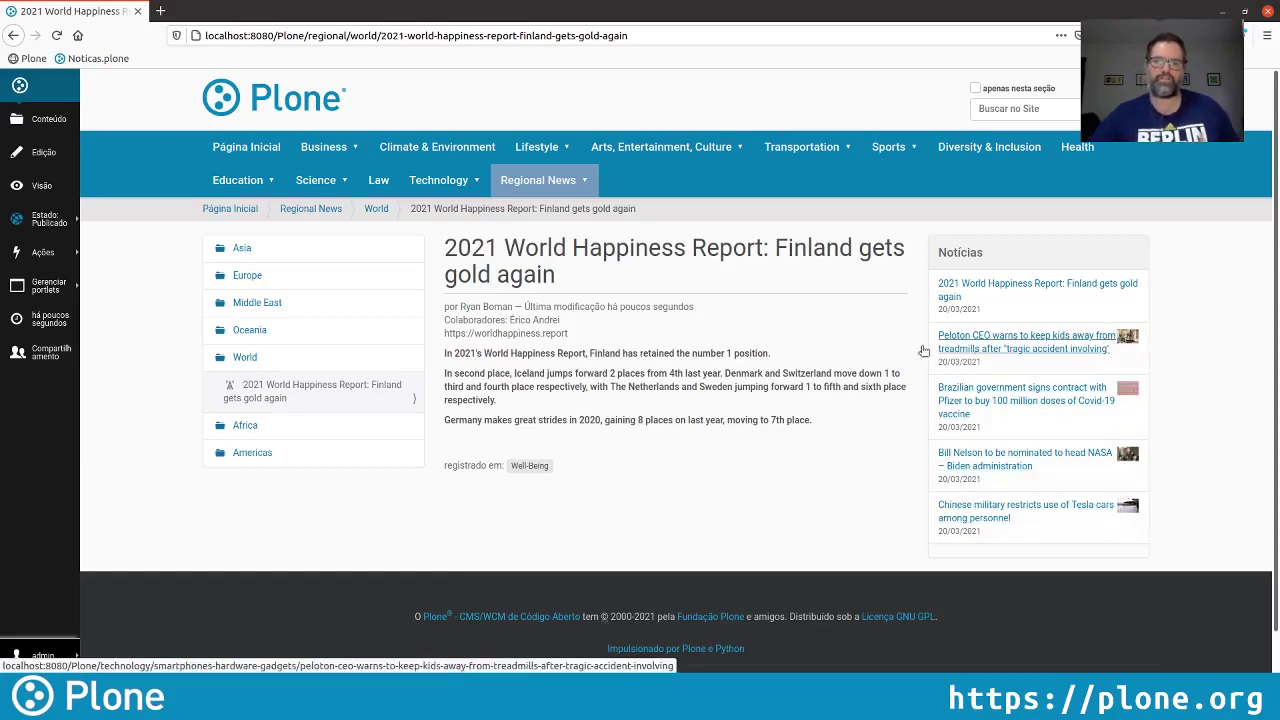
Attach Finland.jpg to the article with caption 'Exemplo de felicidade' and save it
click(43, 158)
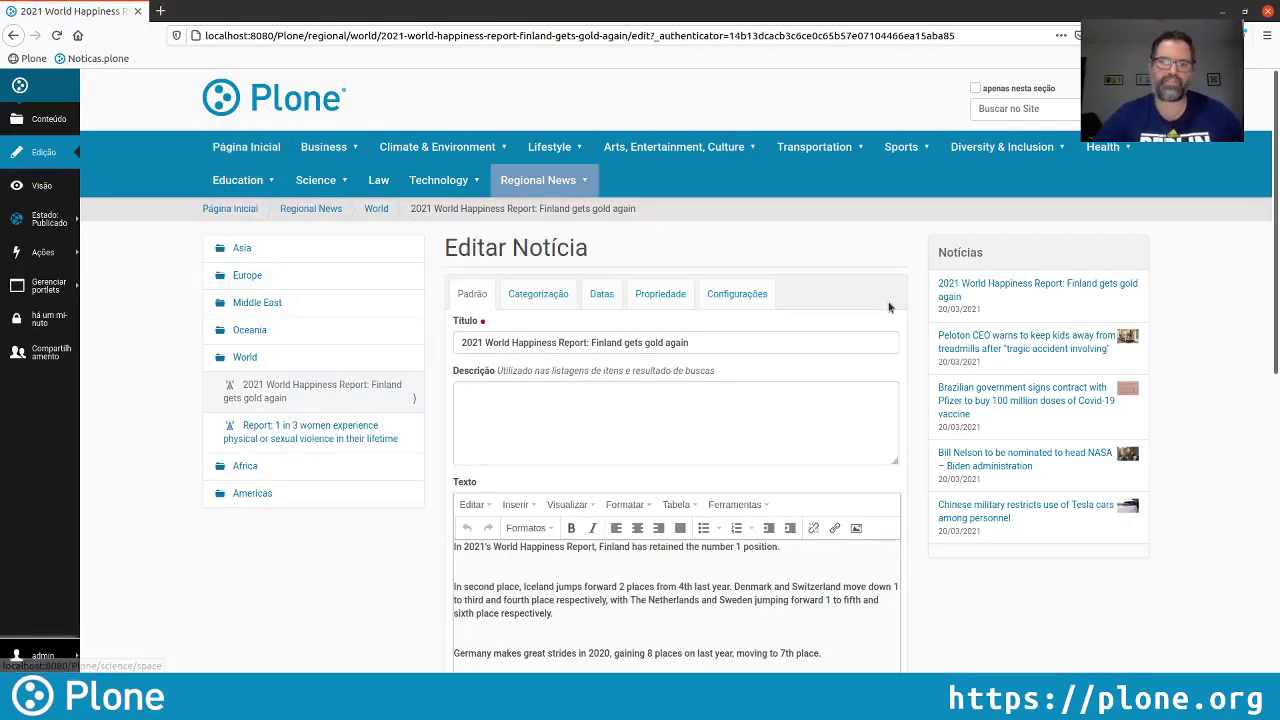
scroll(723, 306, down, 3)
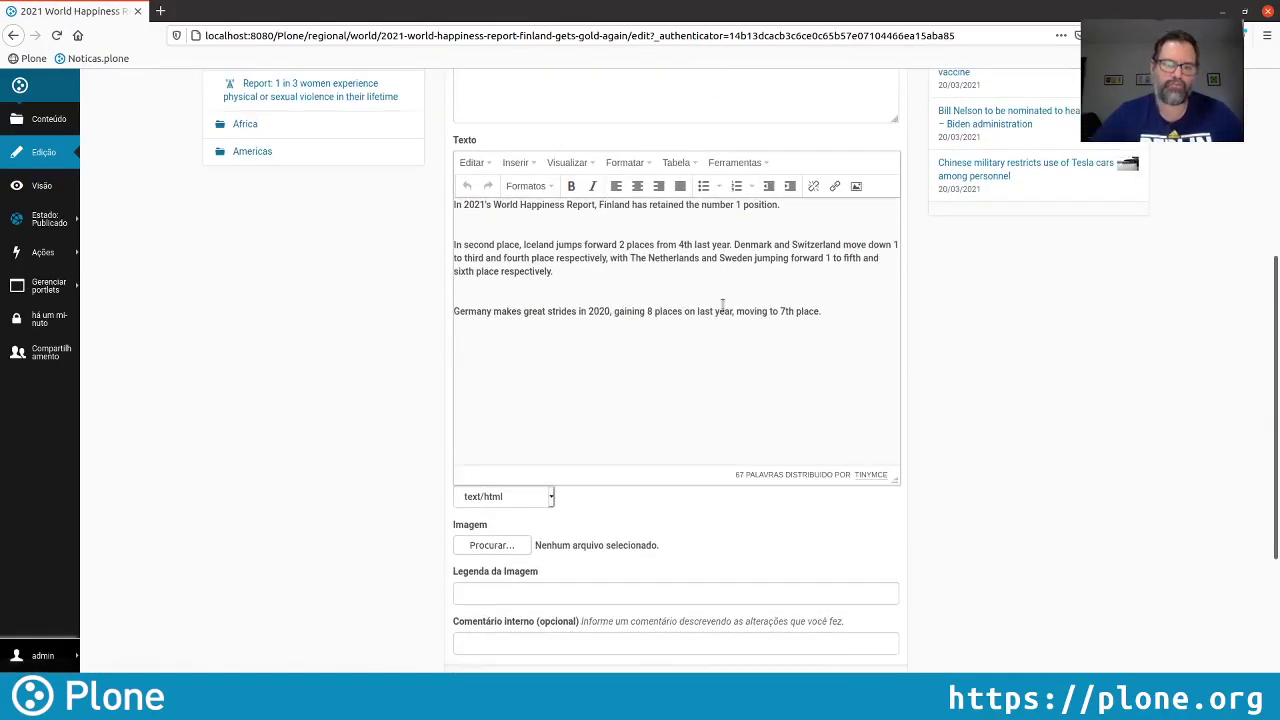
scroll(723, 306, down, 2)
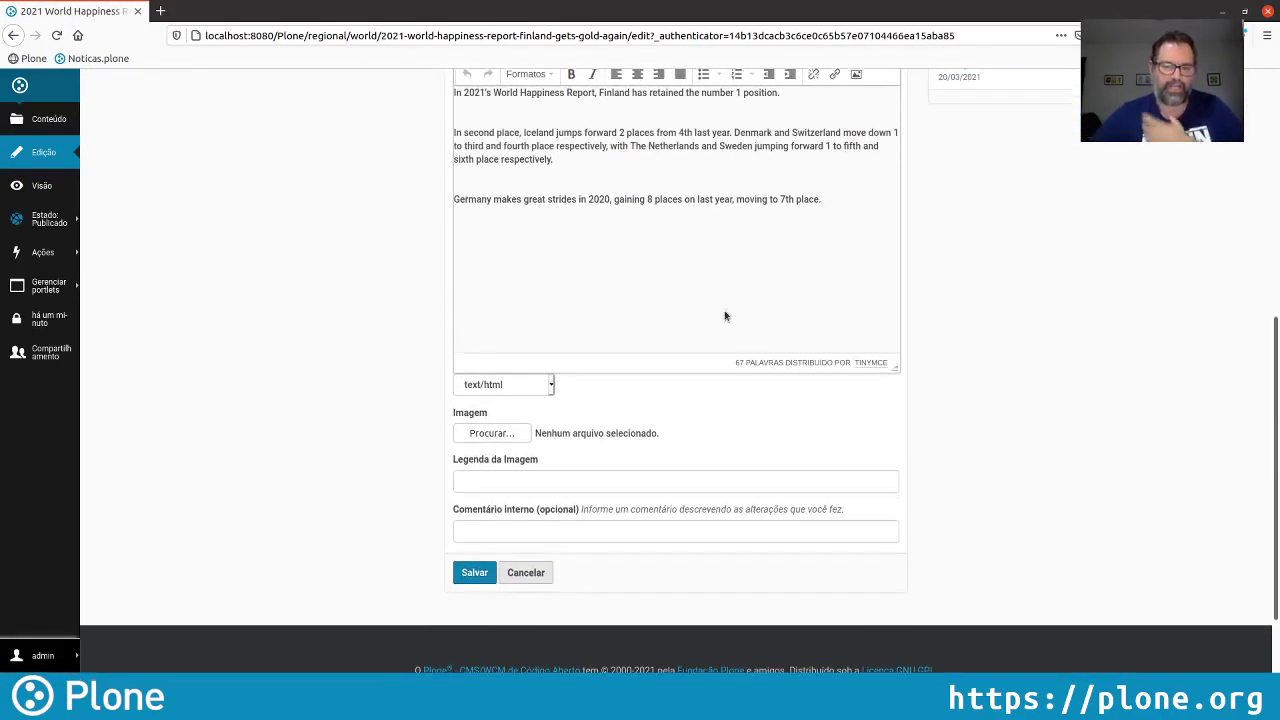
click(500, 431)
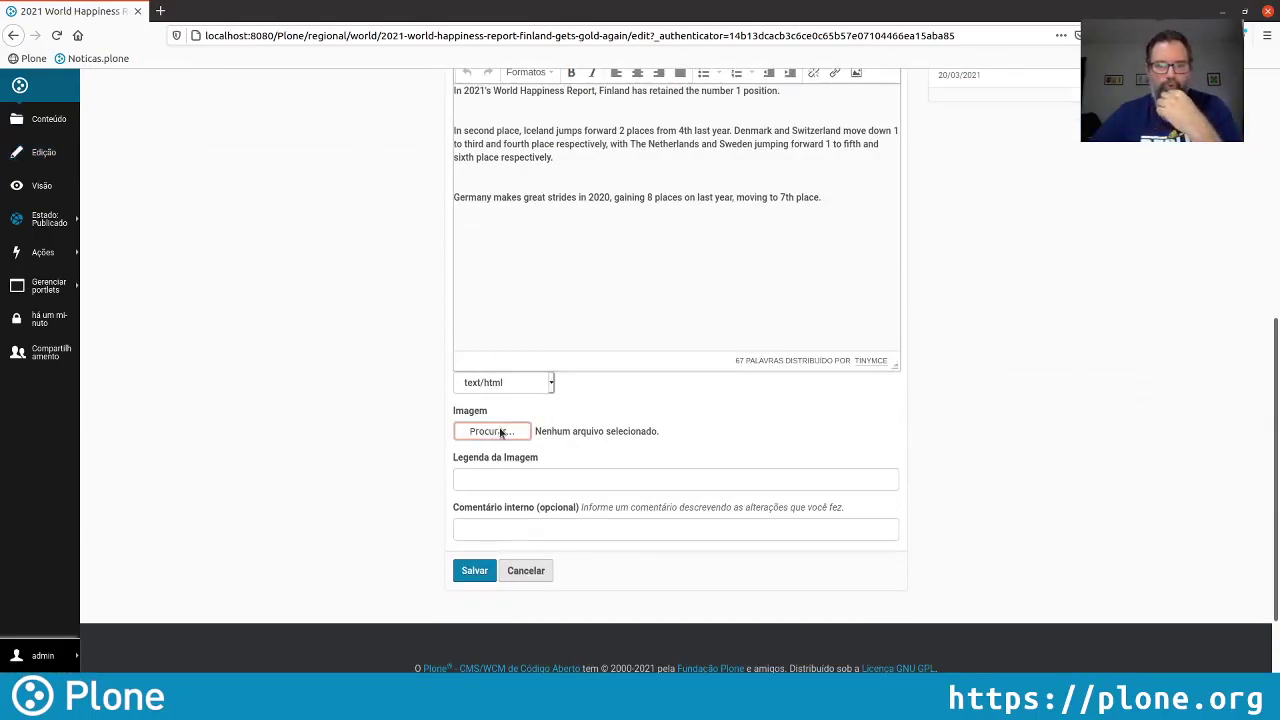
click(350, 366)
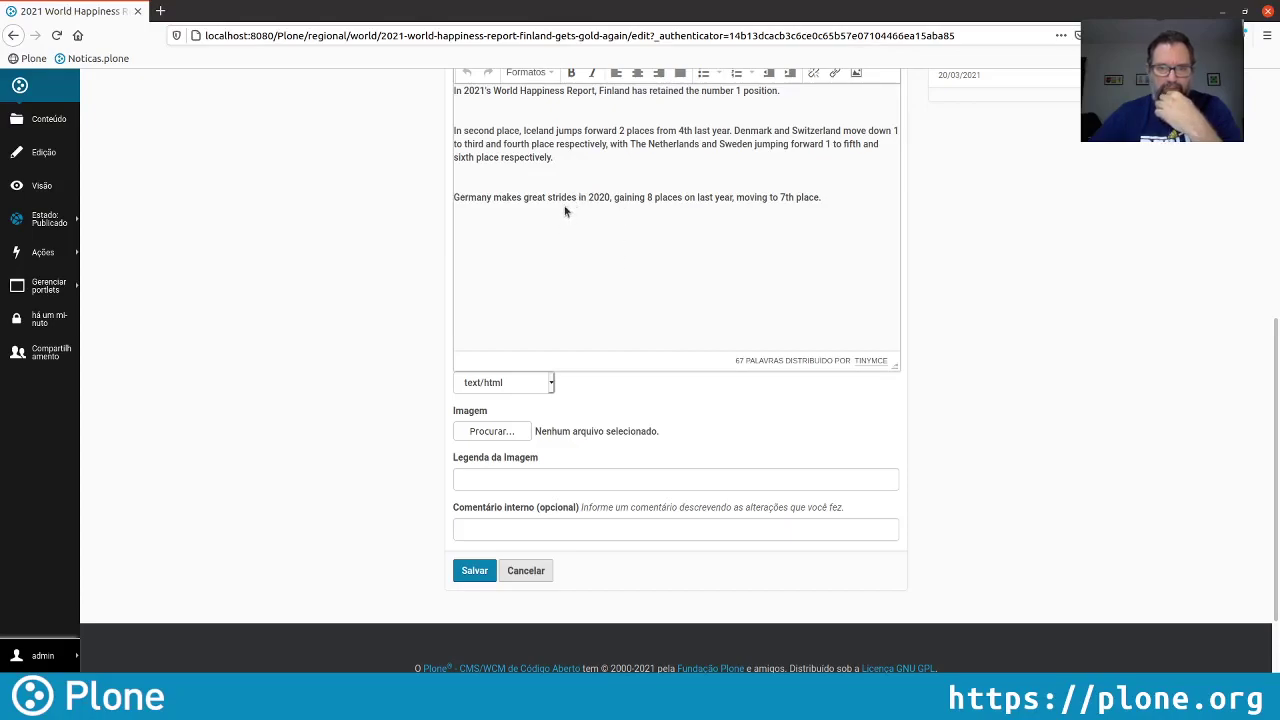
key(Return)
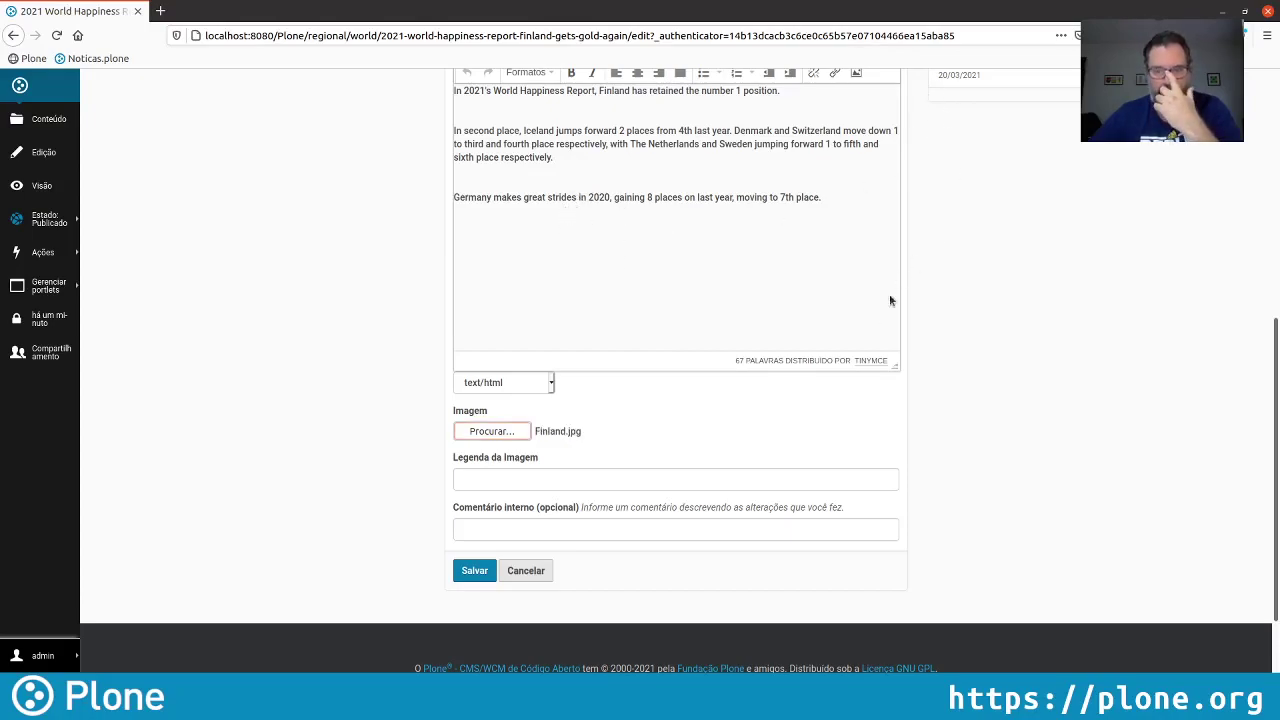
click(545, 478)
text(E)
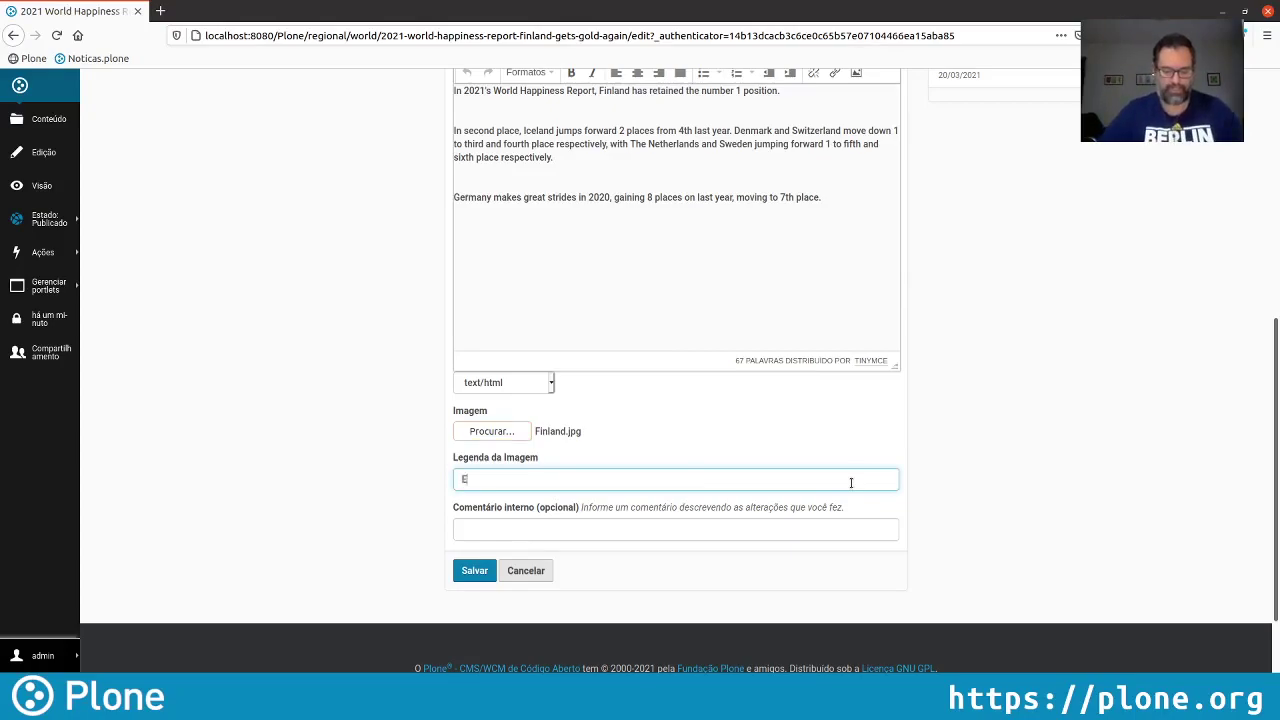
text(xemplo de f)
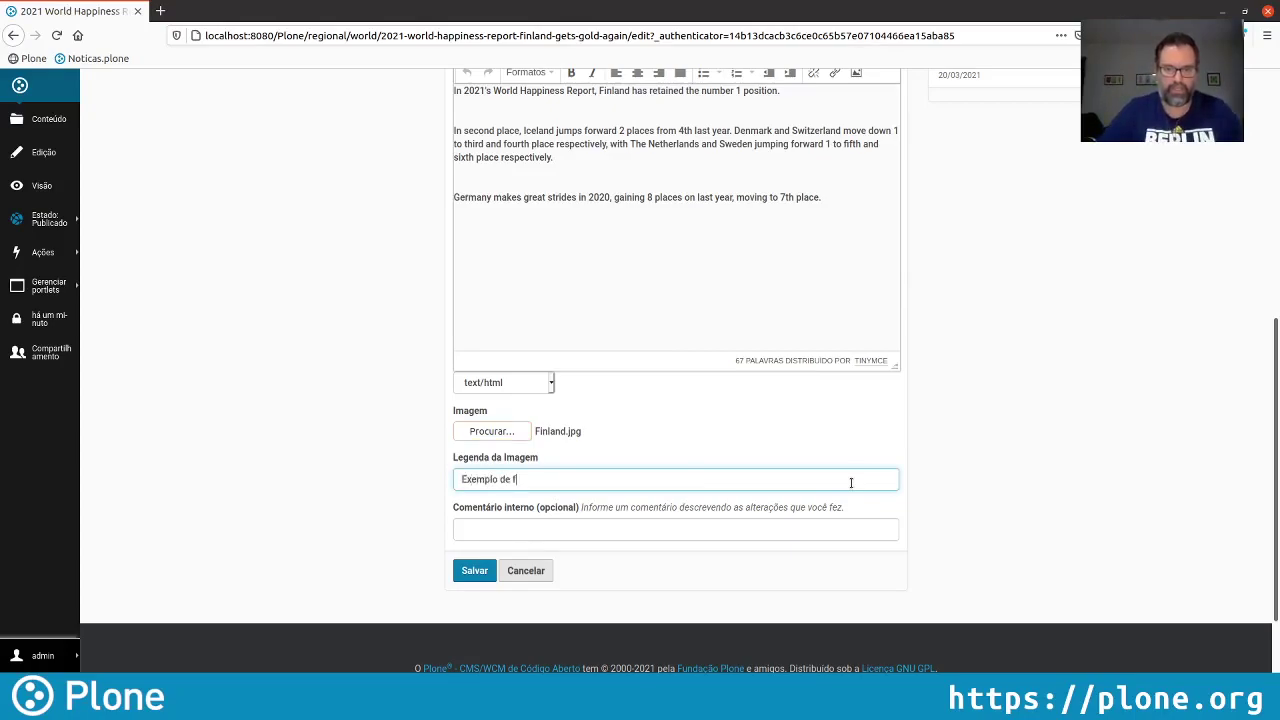
text(elici)
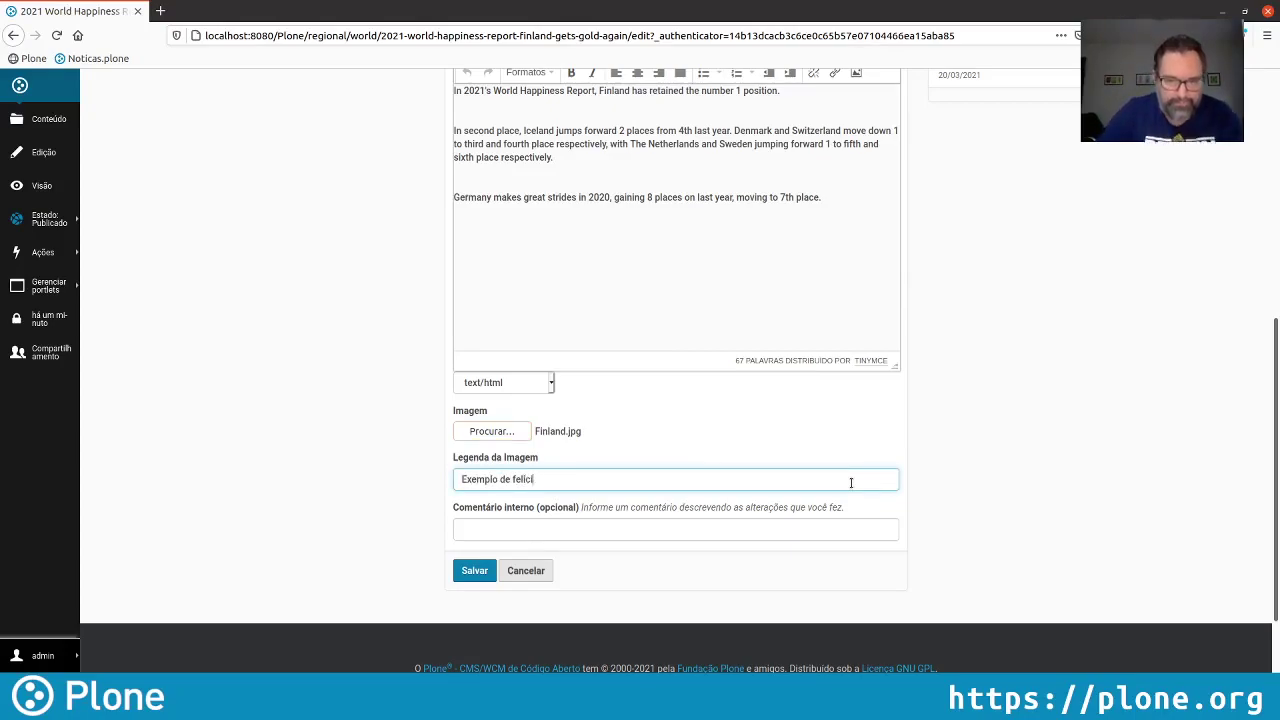
text(dade)
click(474, 570)
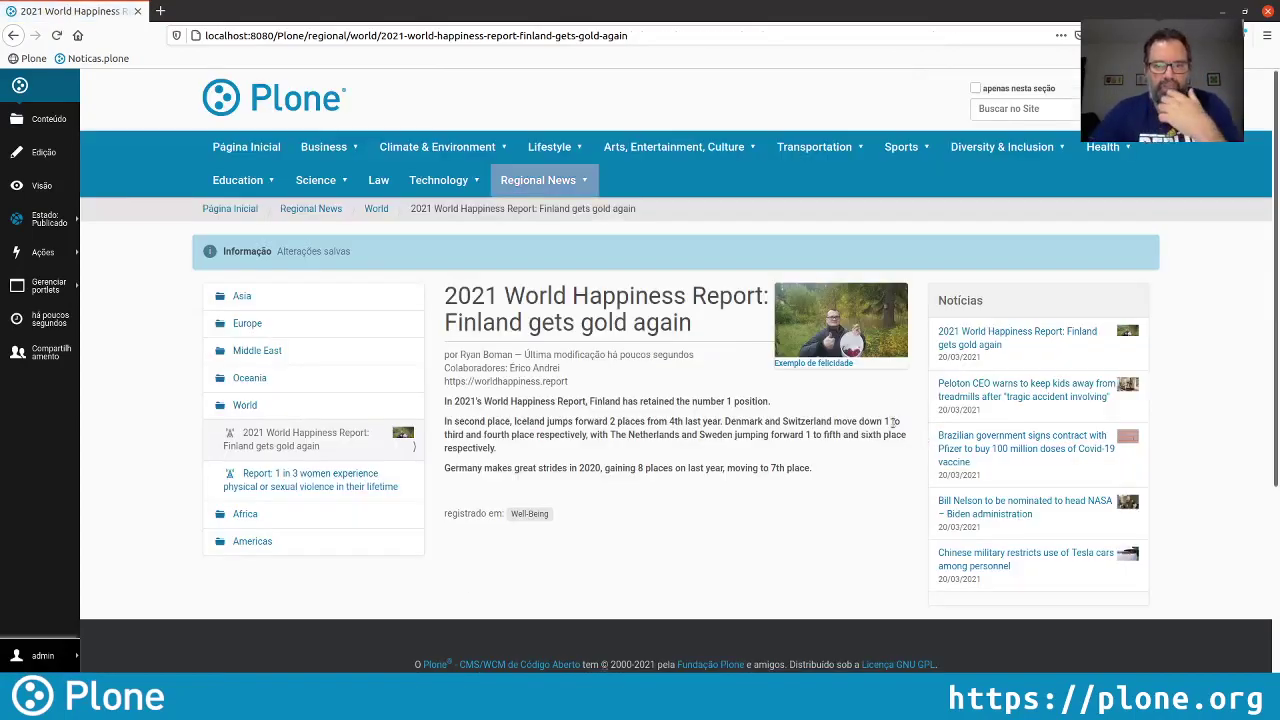
Preview the article's enlarged photo, then return to the site home page
click(845, 314)
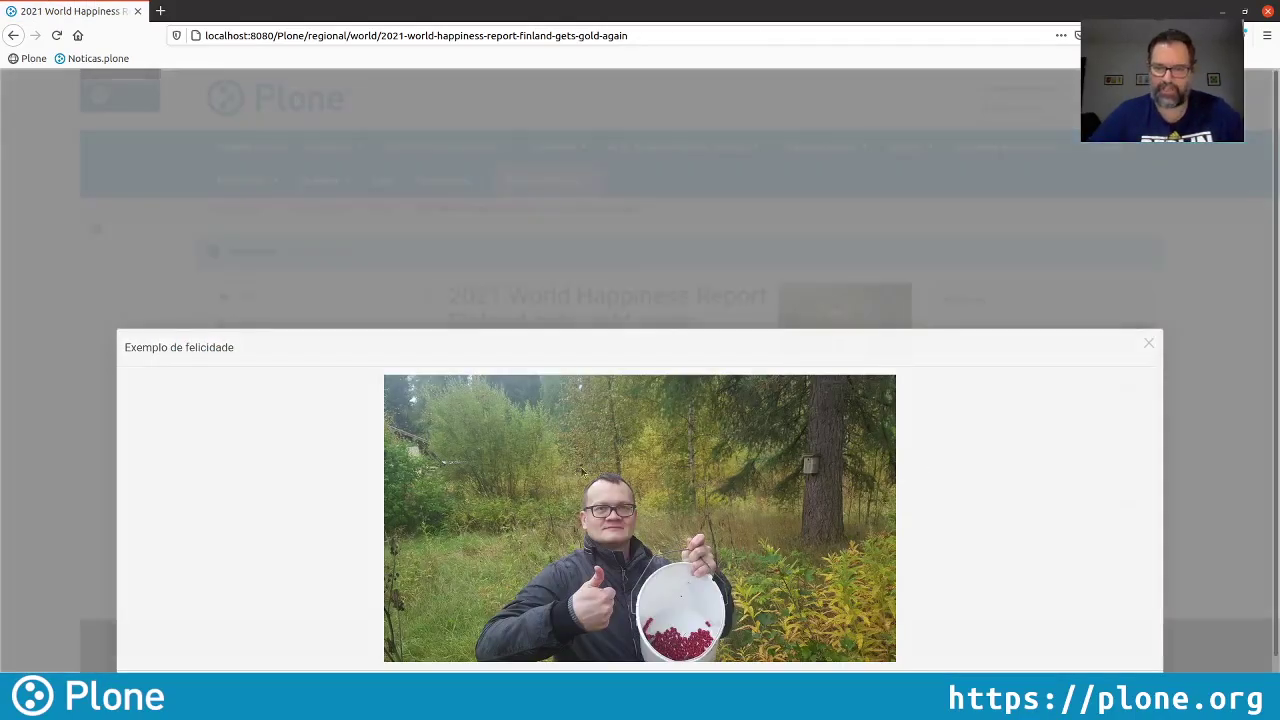
click(1150, 343)
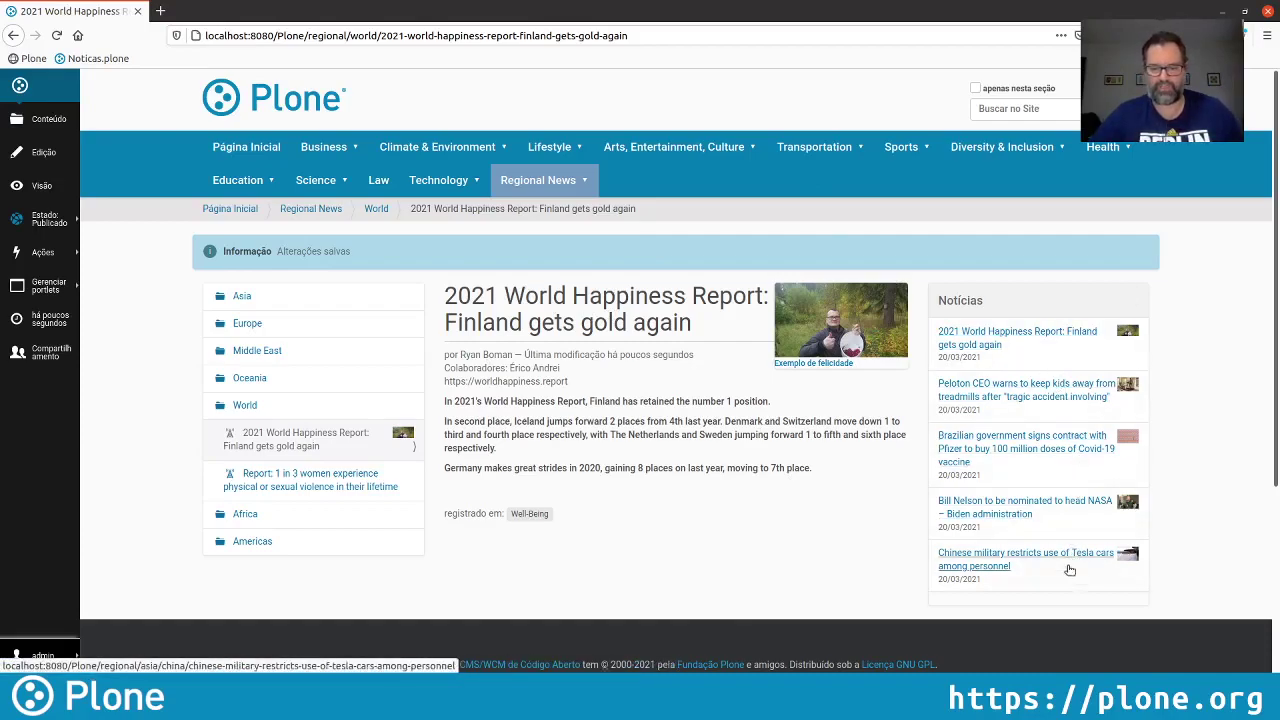
click(270, 94)
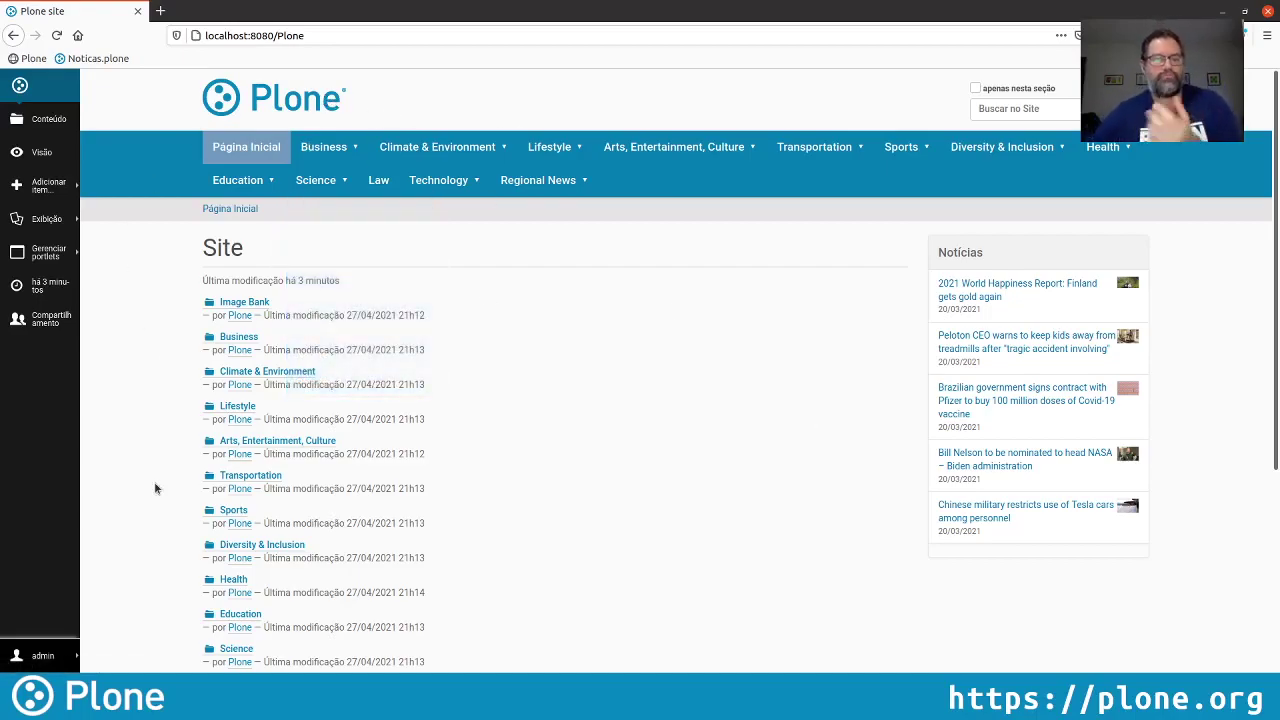
Upload logo.png as the site logo in the general Site settings
click(50, 652)
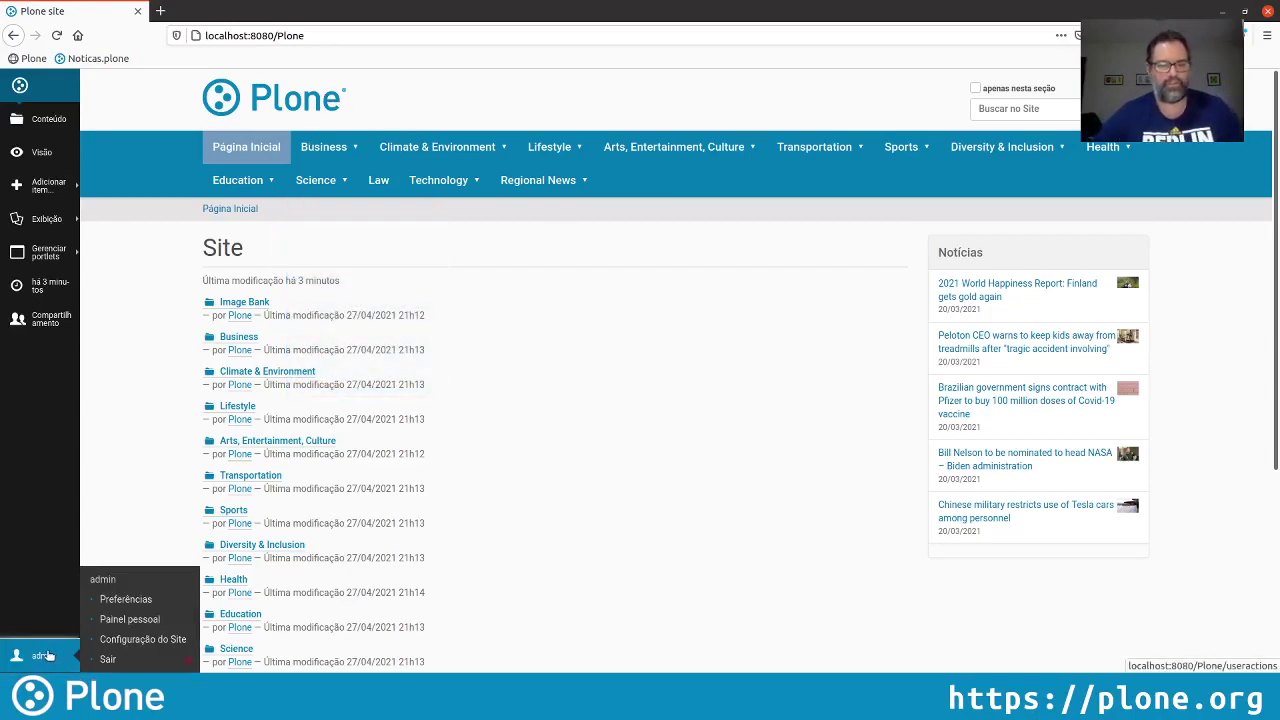
click(140, 639)
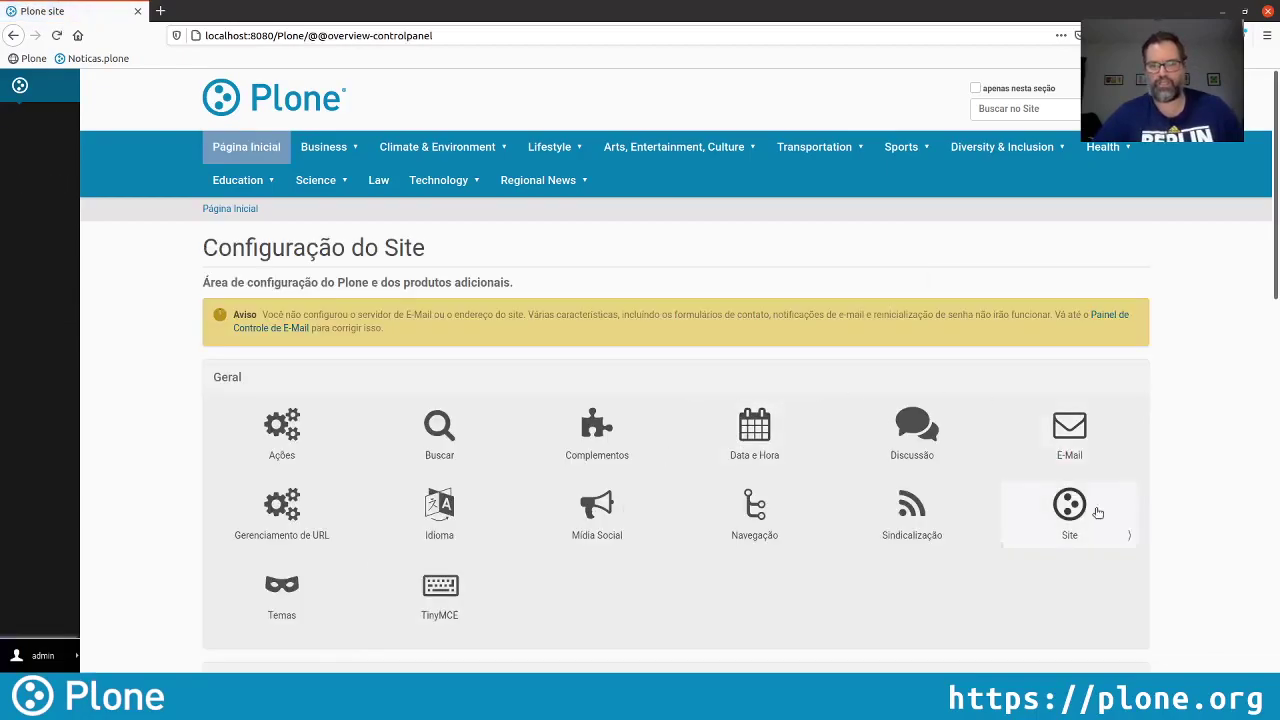
click(1066, 508)
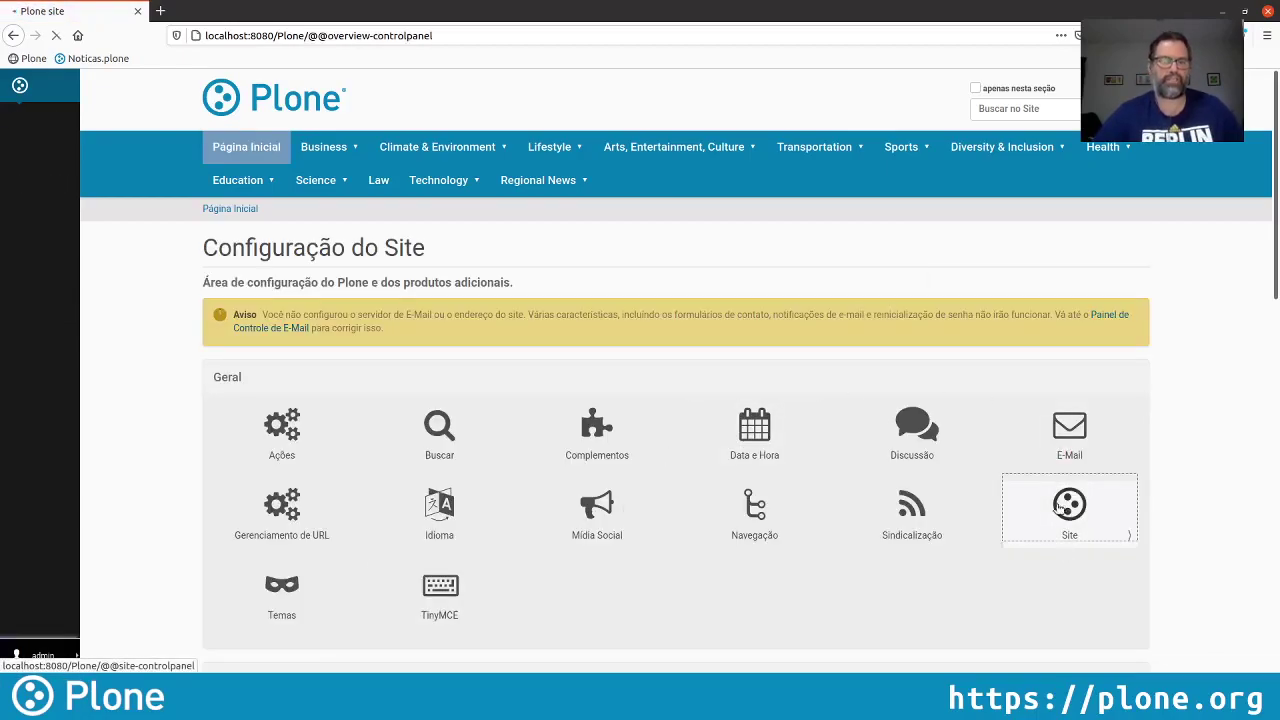
click(238, 401)
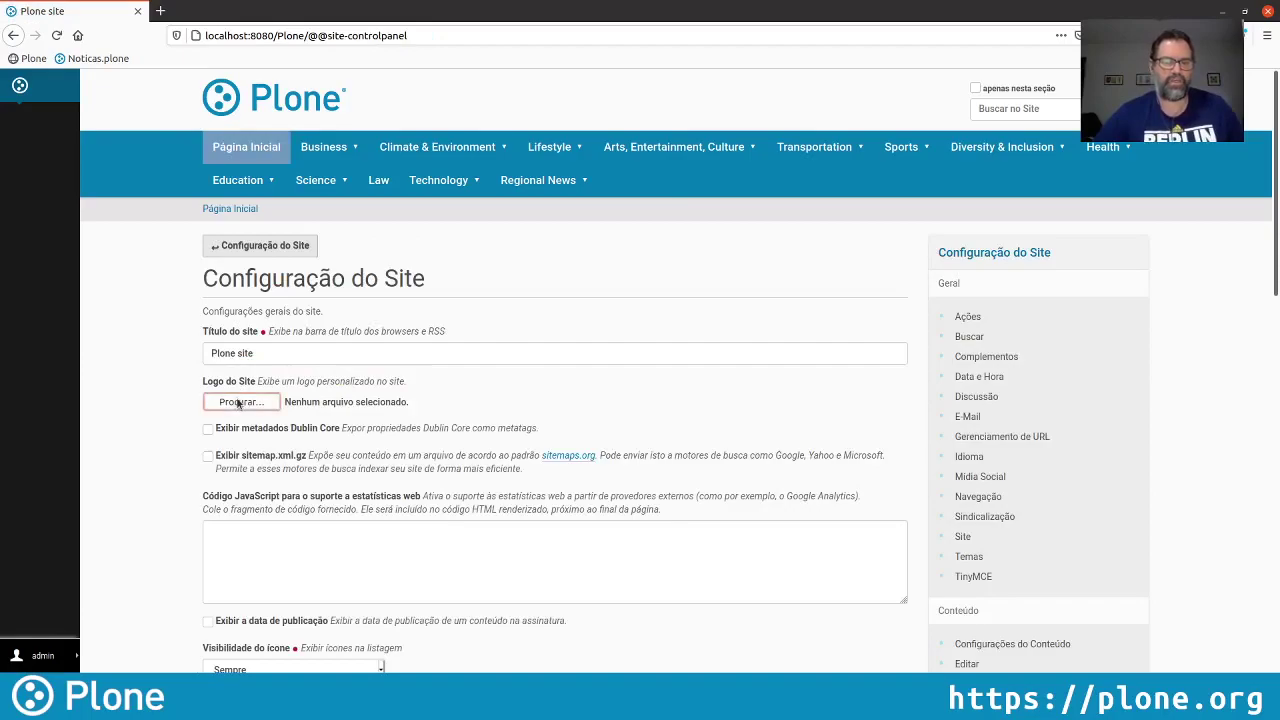
click(561, 220)
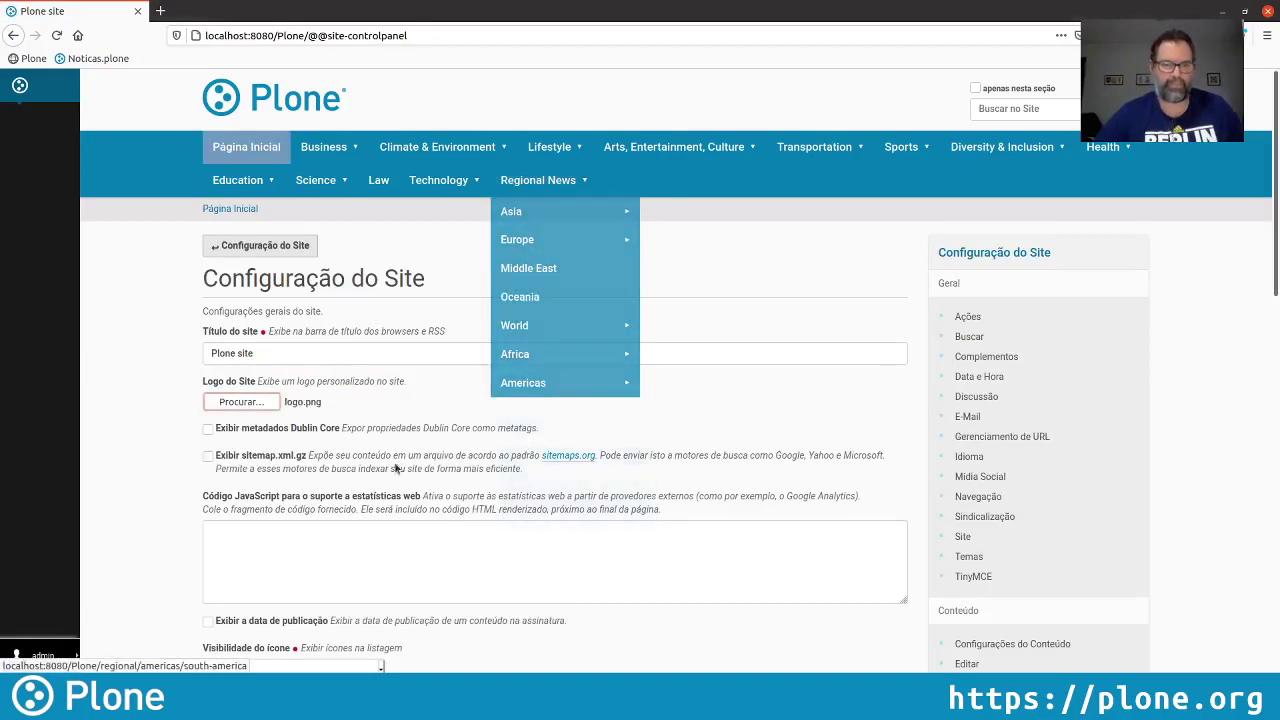
Change the site title to Pendect, save the settings, and return home
click(320, 352)
drag(320, 352, 80, 343)
text(Pendect)
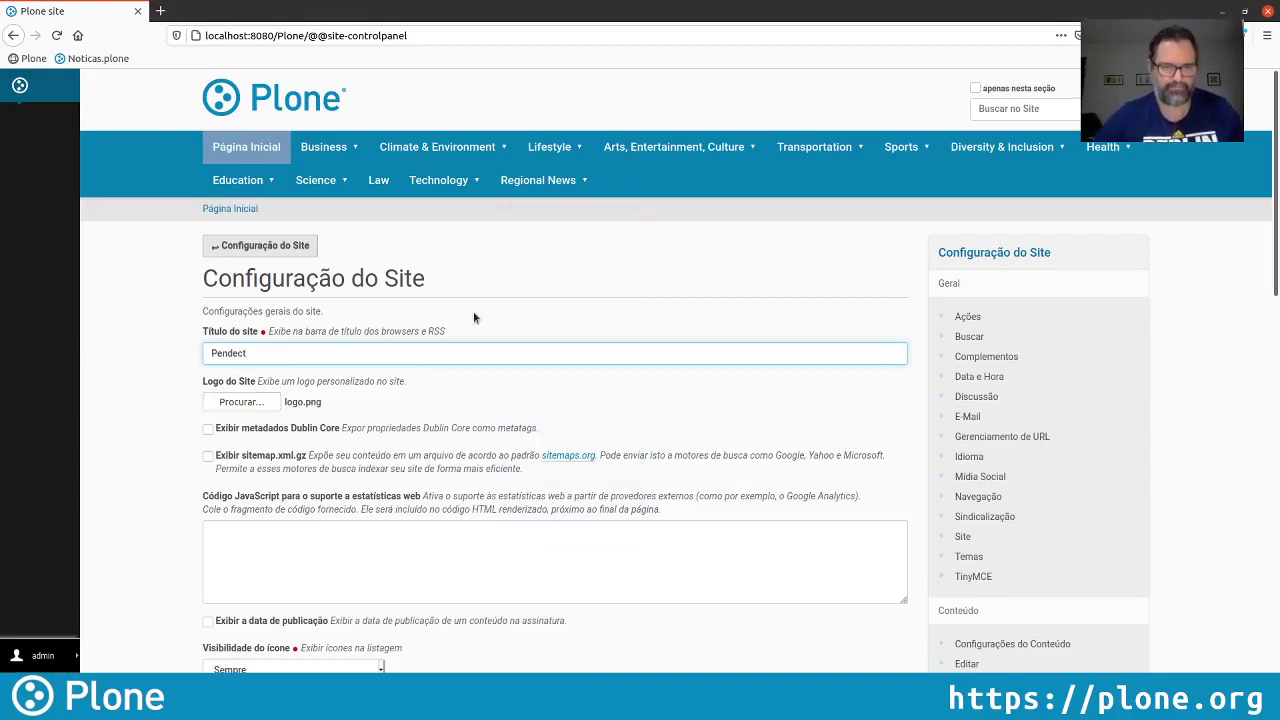
scroll(474, 318, down, 4)
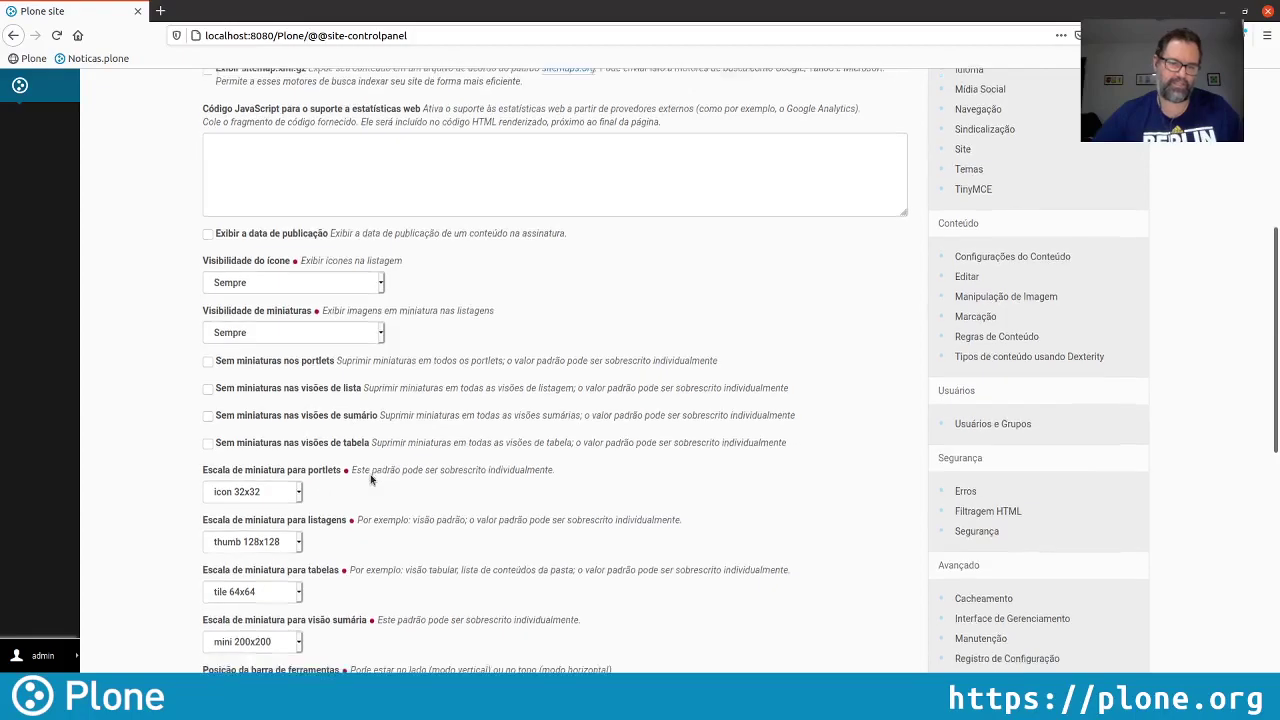
scroll(370, 479, down, 3)
scroll(456, 343, down, 2)
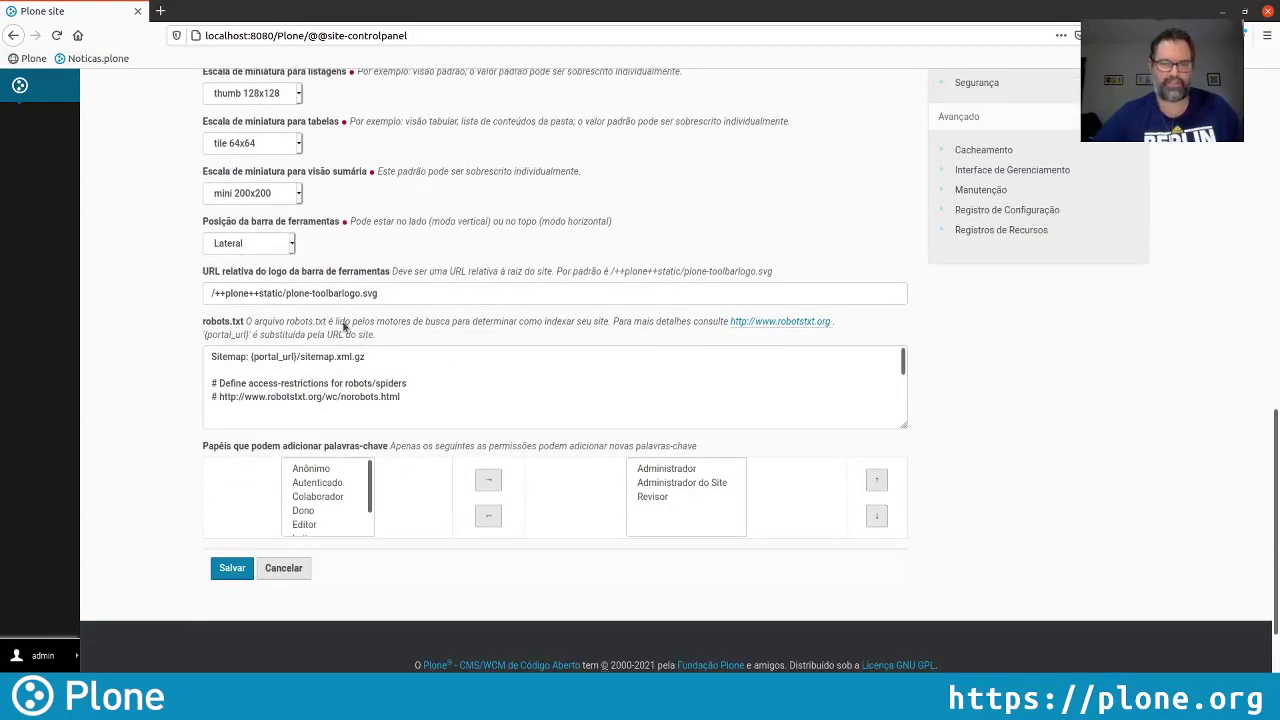
click(232, 567)
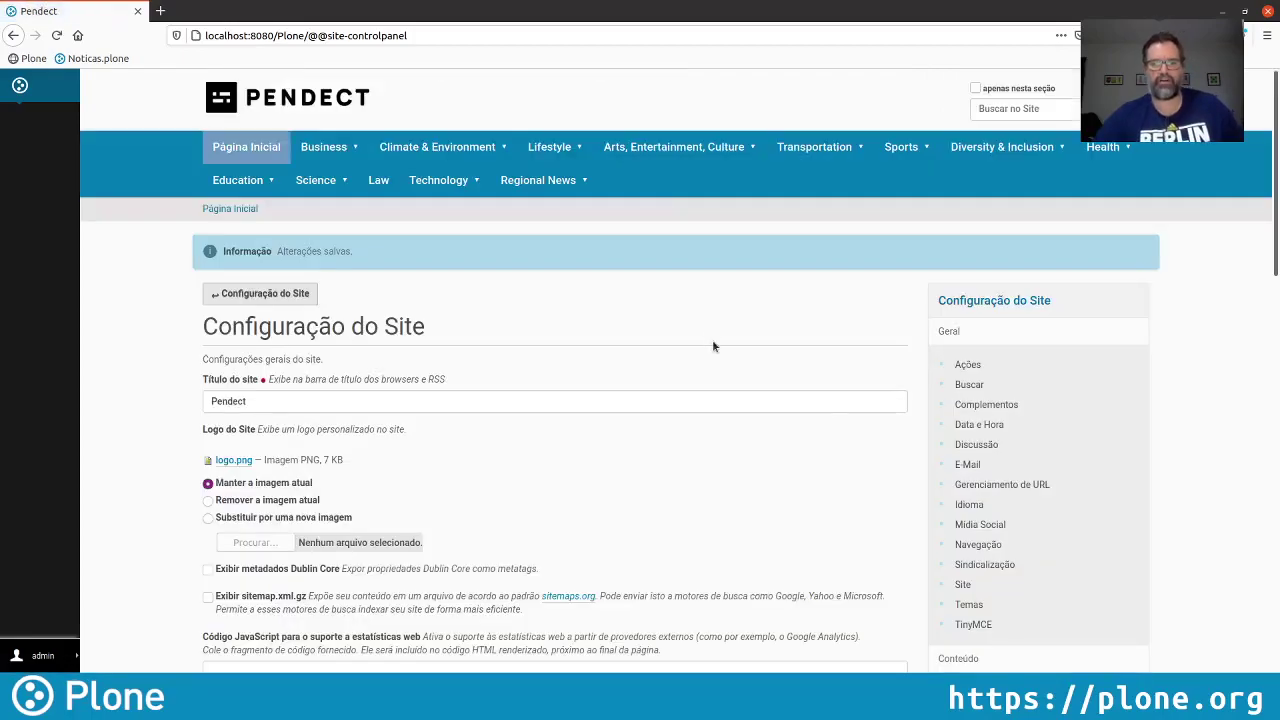
click(328, 107)
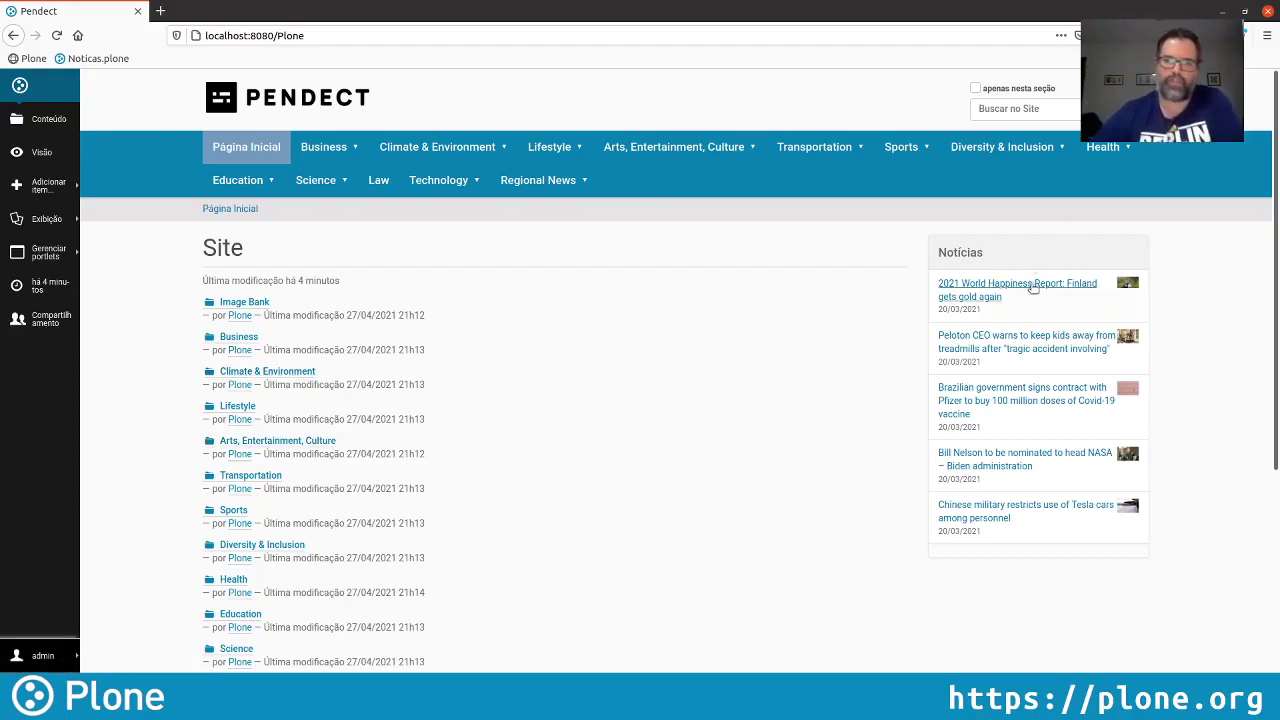
Start a new collection with a content-type criterion limited to Notícia items
click(31, 181)
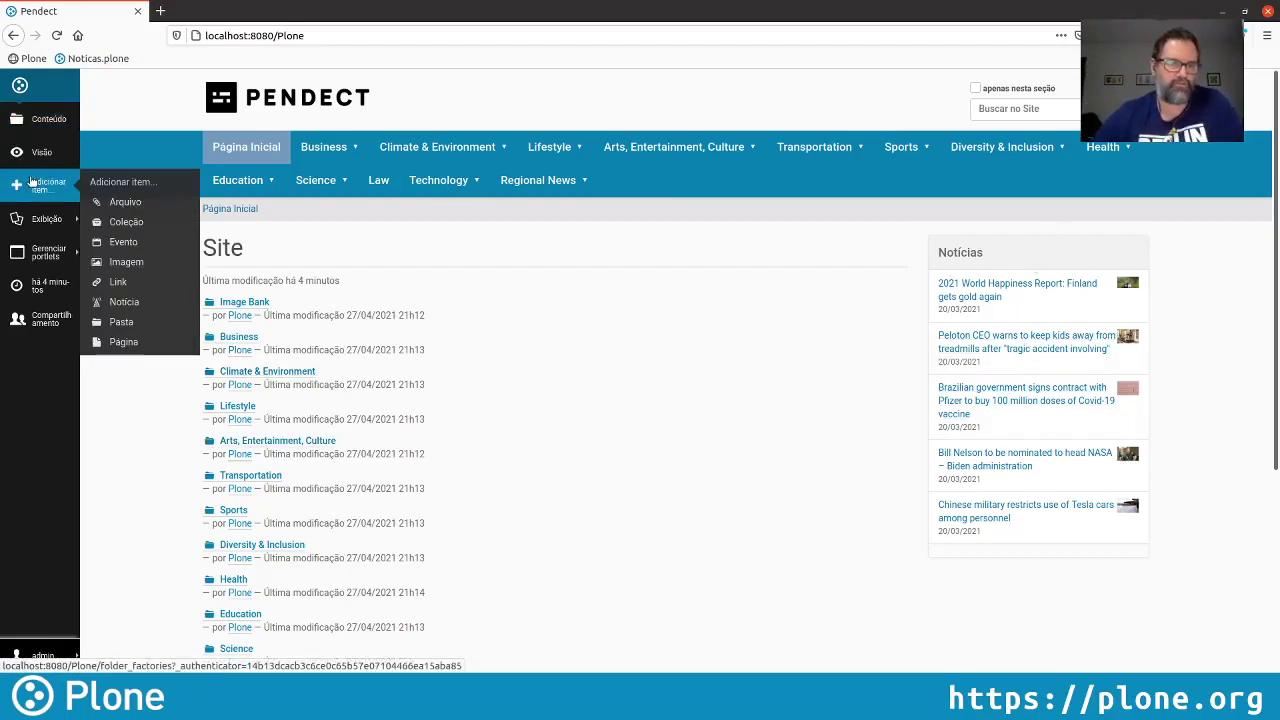
click(134, 221)
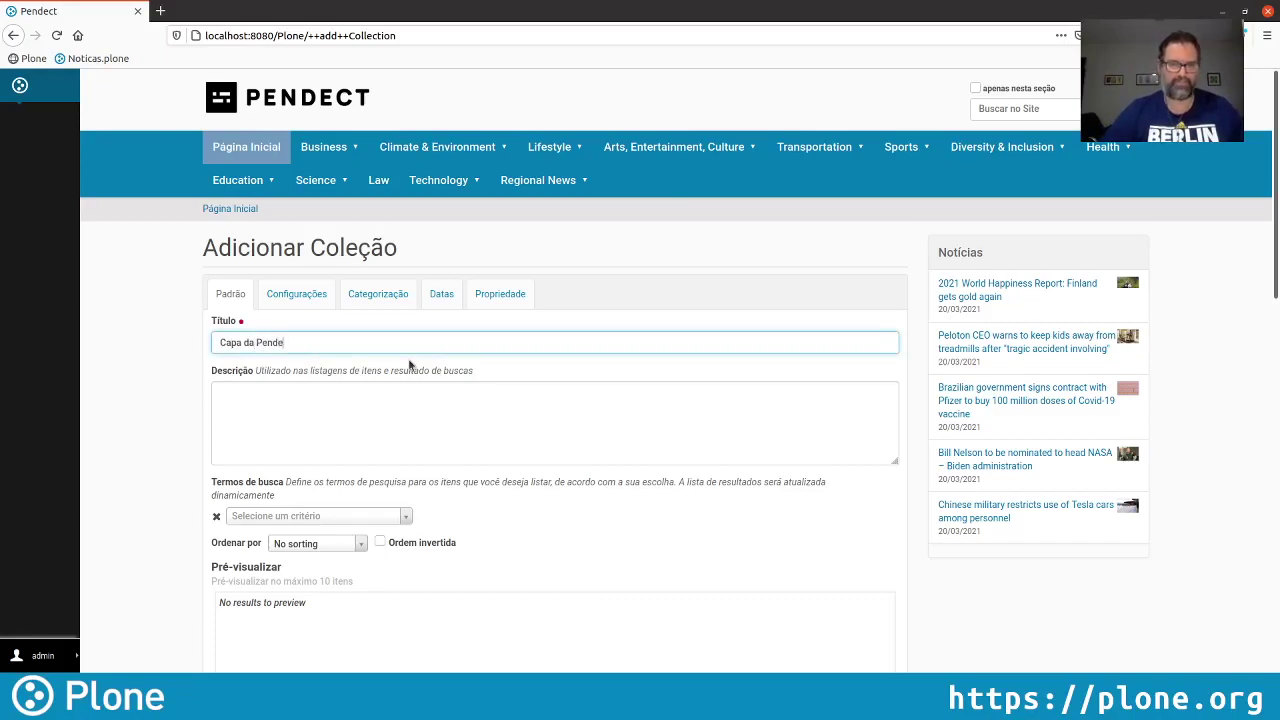
scroll(700, 533, down, 3)
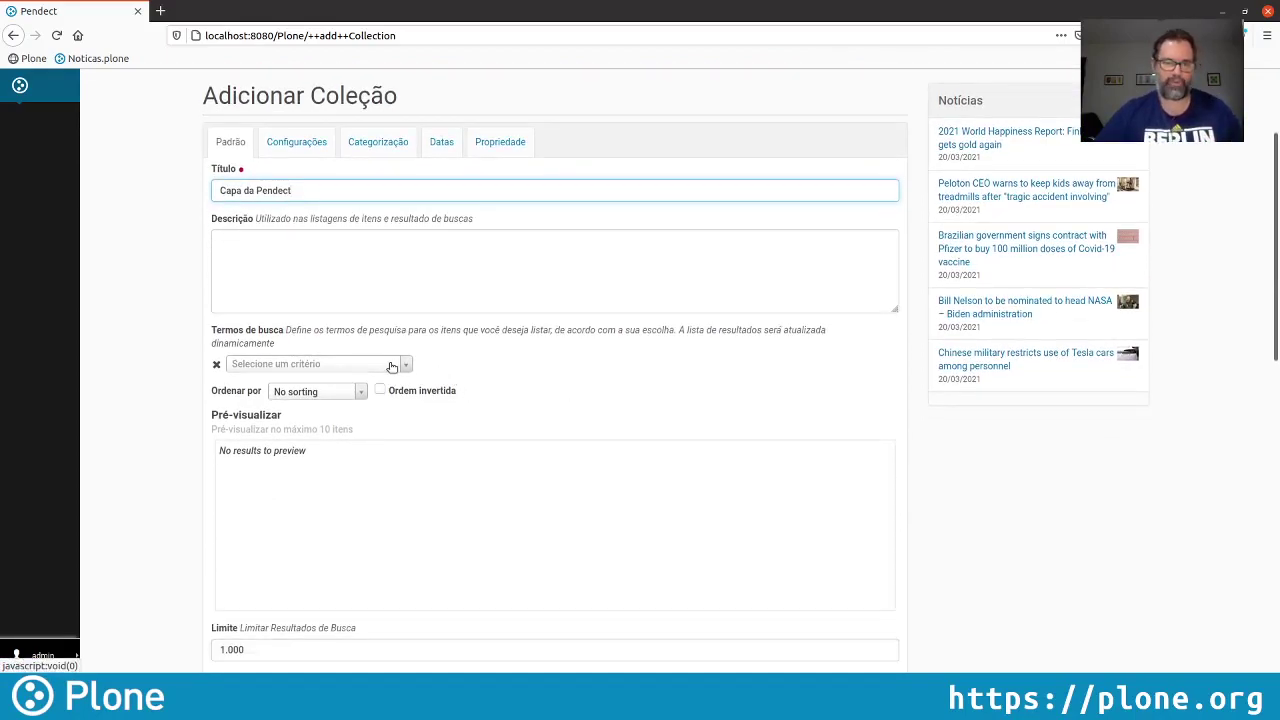
click(356, 366)
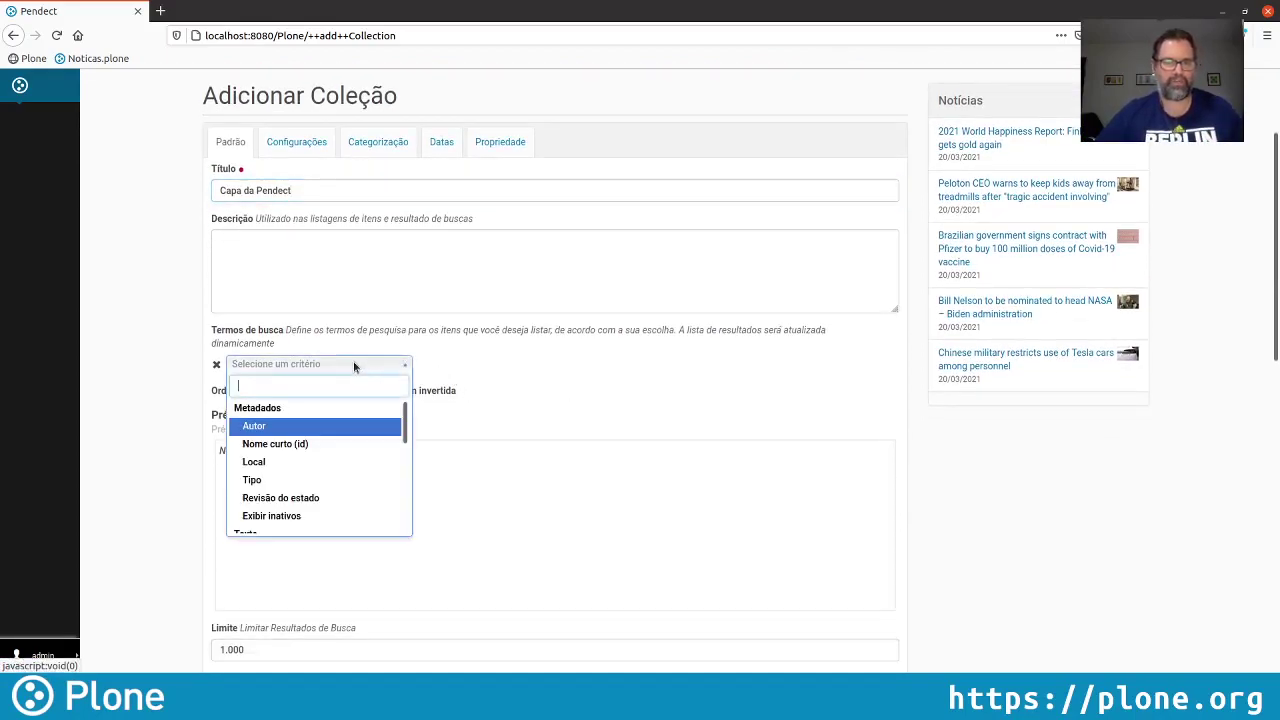
click(283, 486)
click(519, 377)
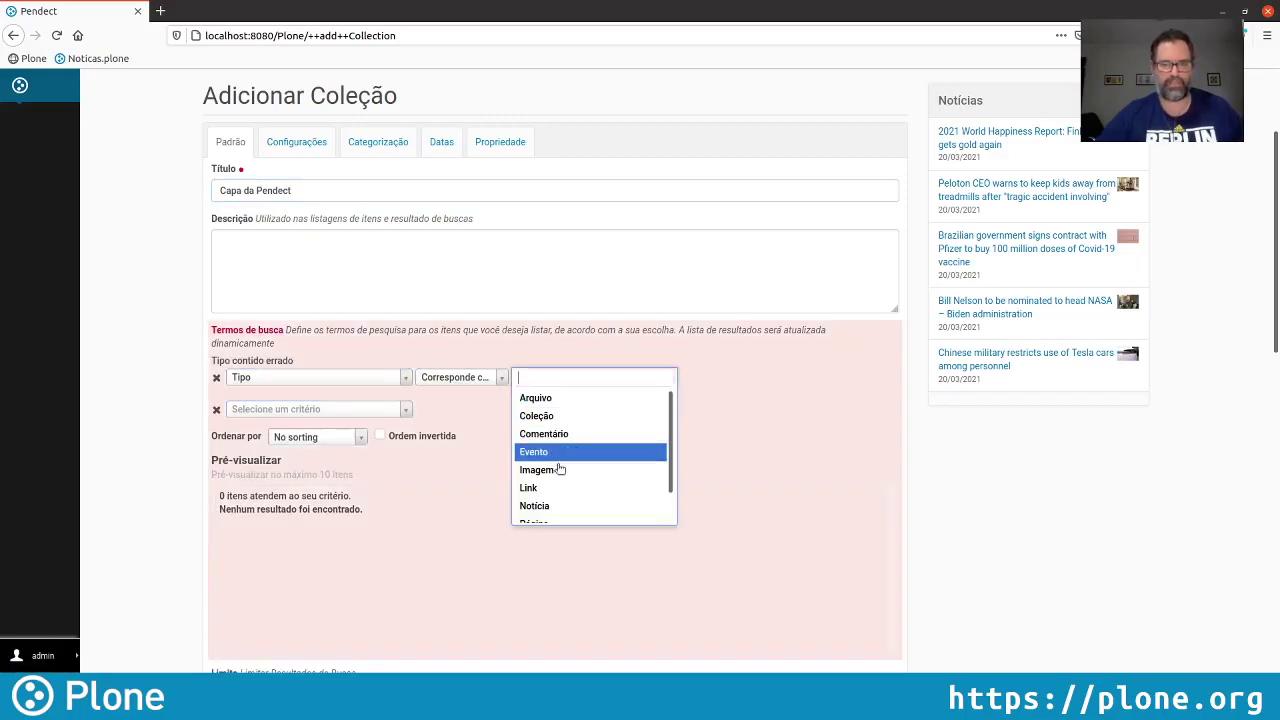
click(538, 506)
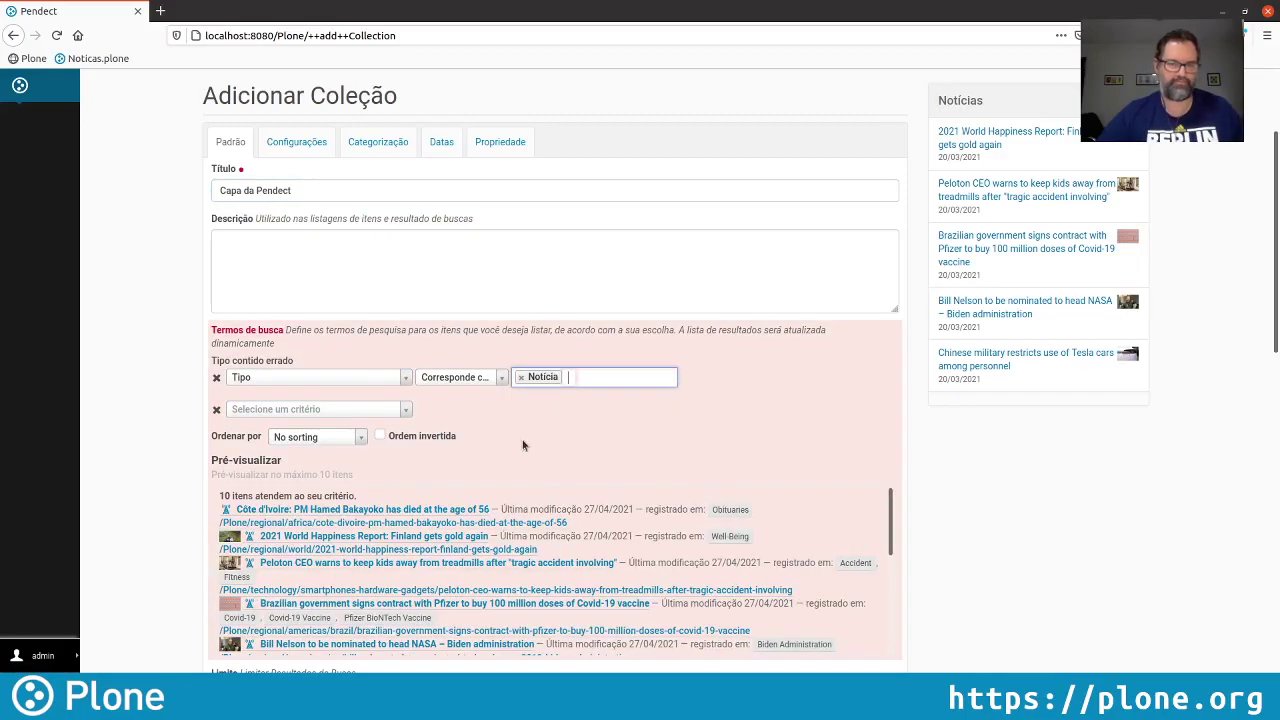
Sort newest-first by effective date, show 10 items per page, save, and open a new tab
click(325, 439)
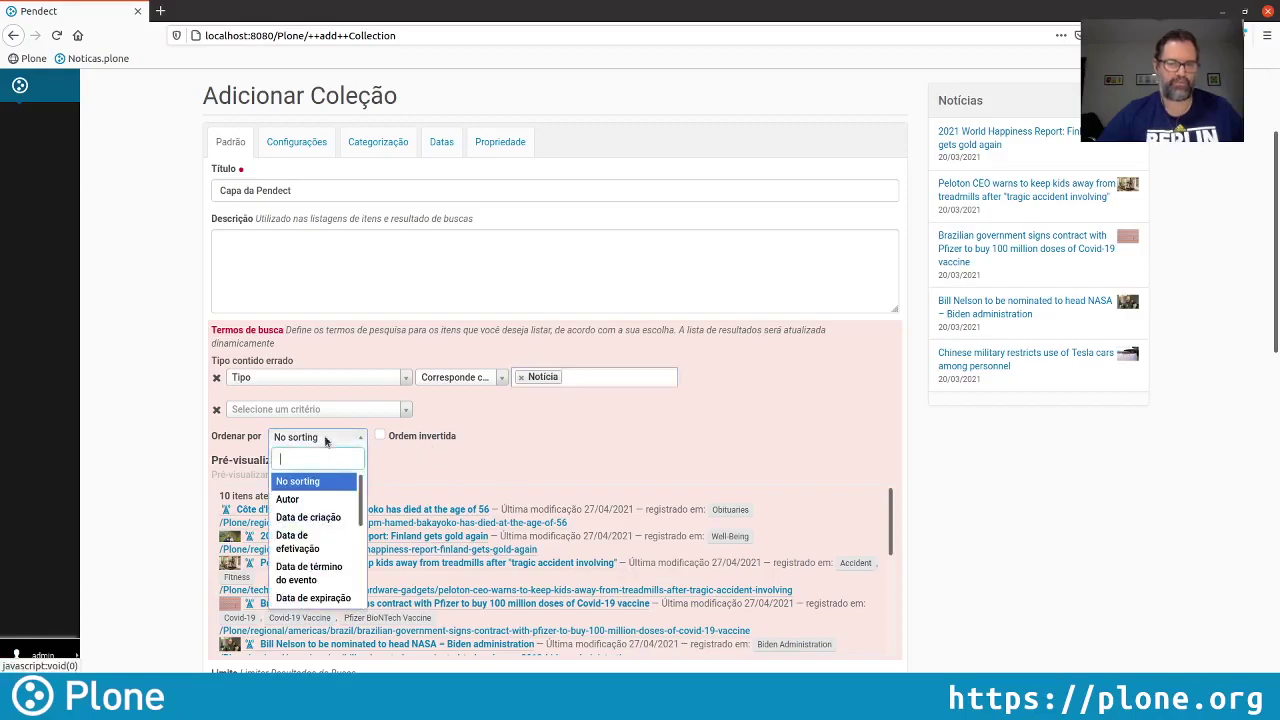
click(326, 545)
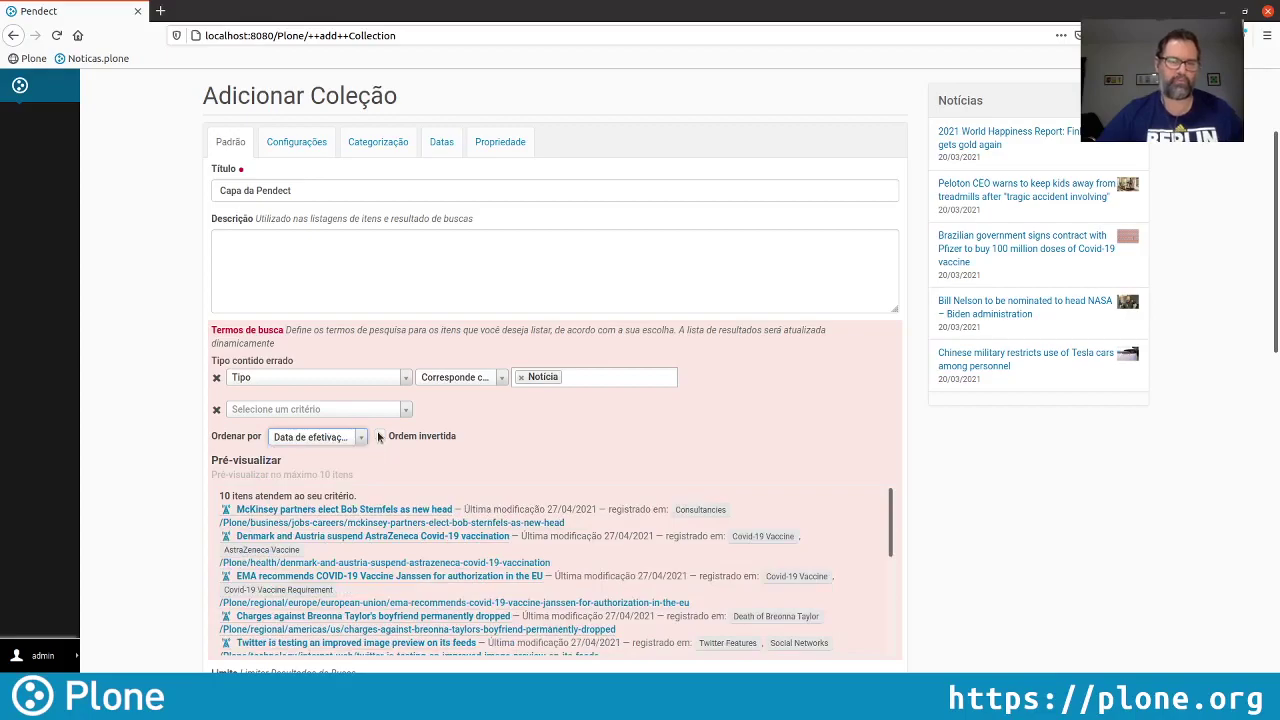
click(379, 423)
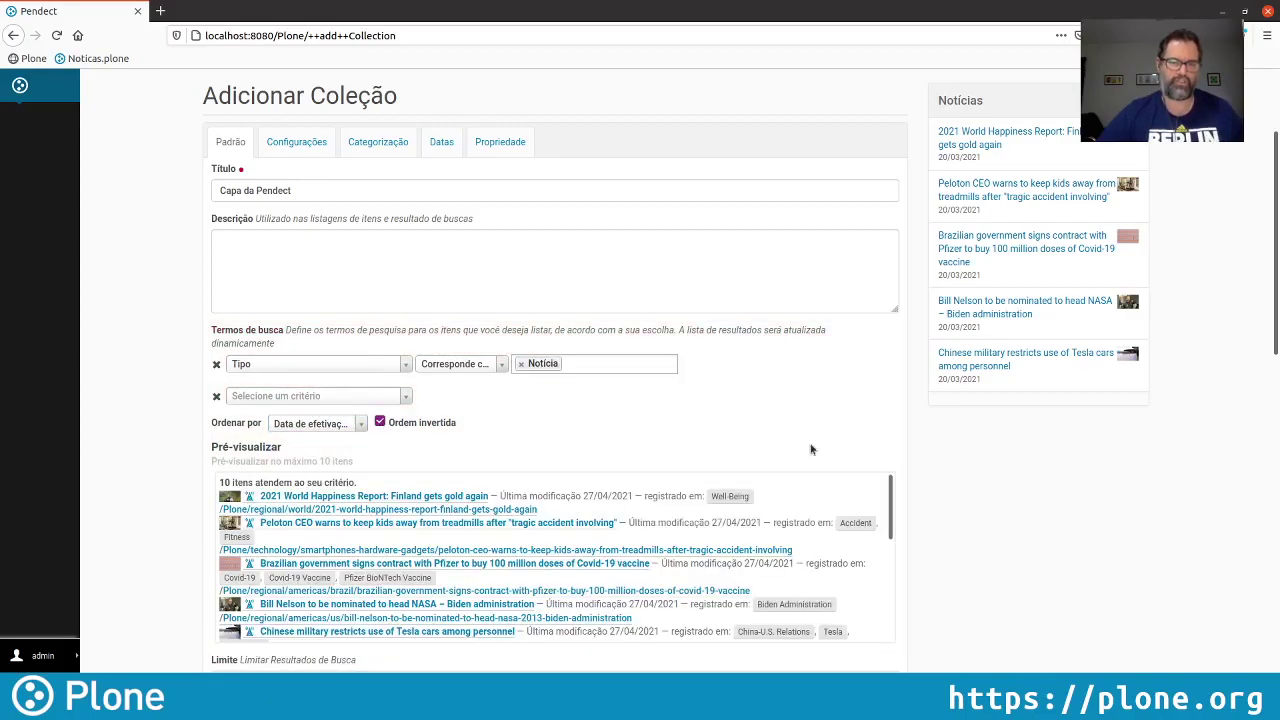
scroll(1008, 470, down, 2)
scroll(1008, 470, down, 10)
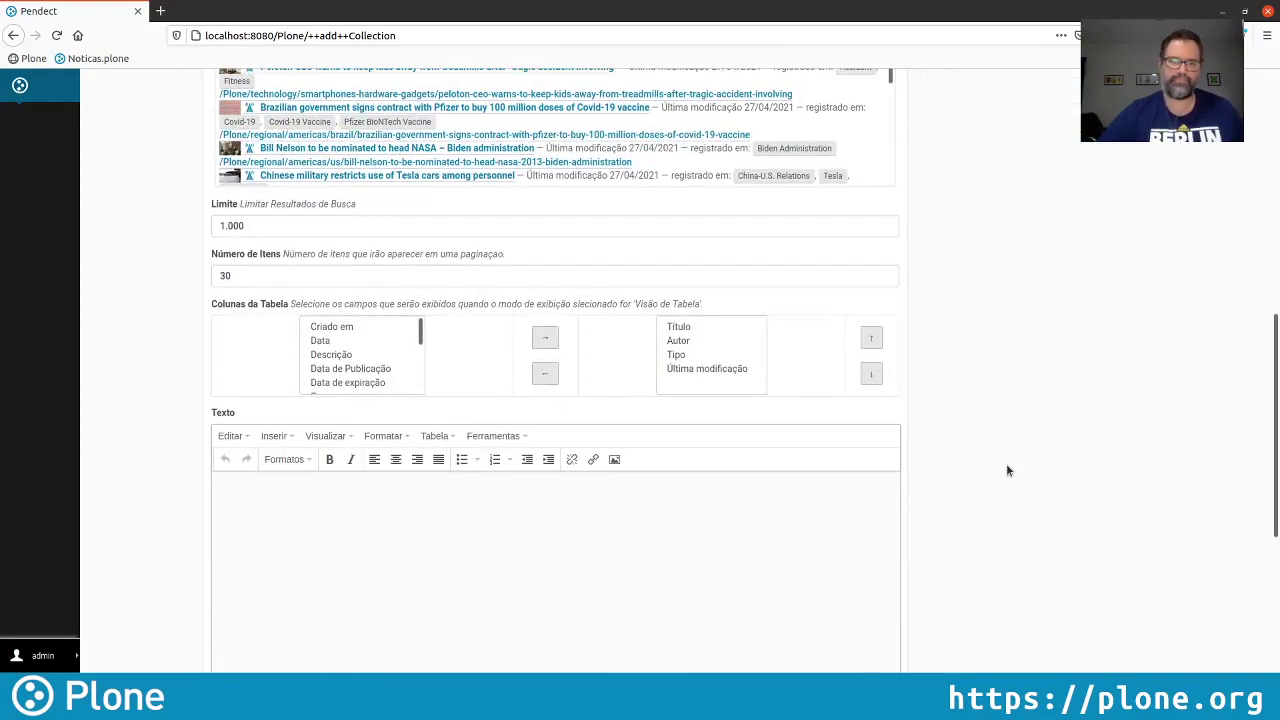
scroll(1008, 474, up, 3)
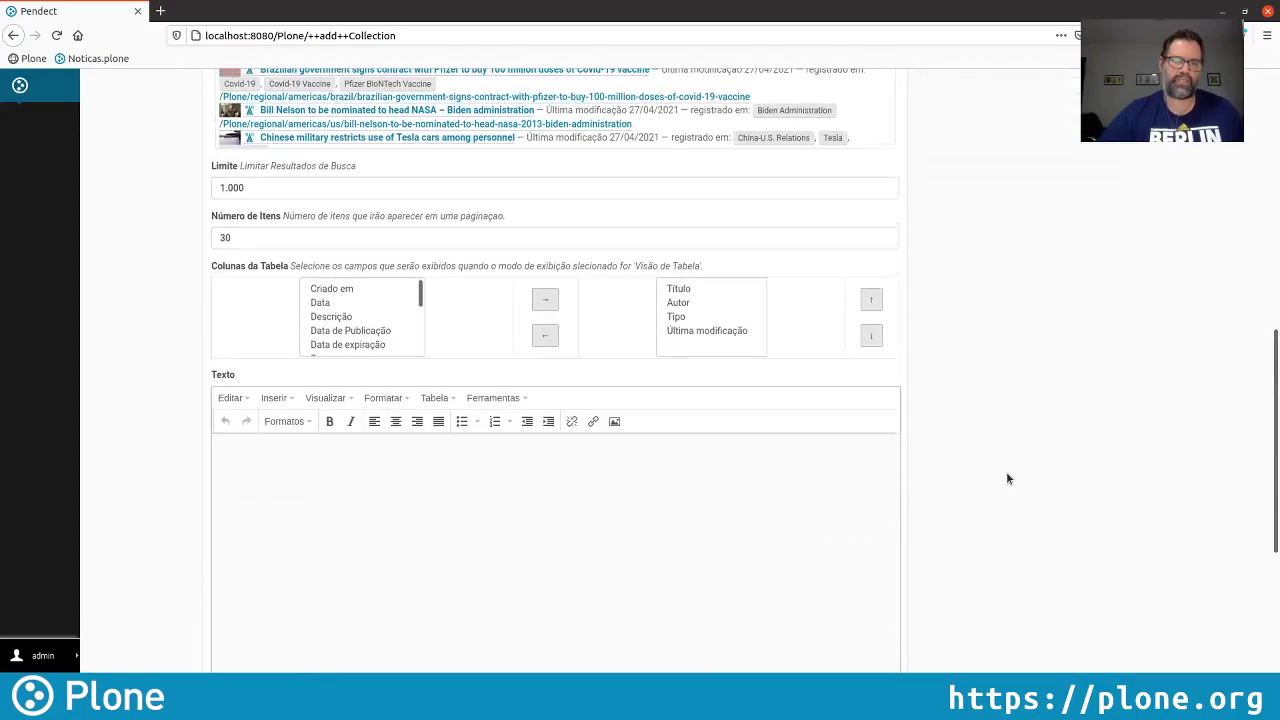
double_click(244, 236)
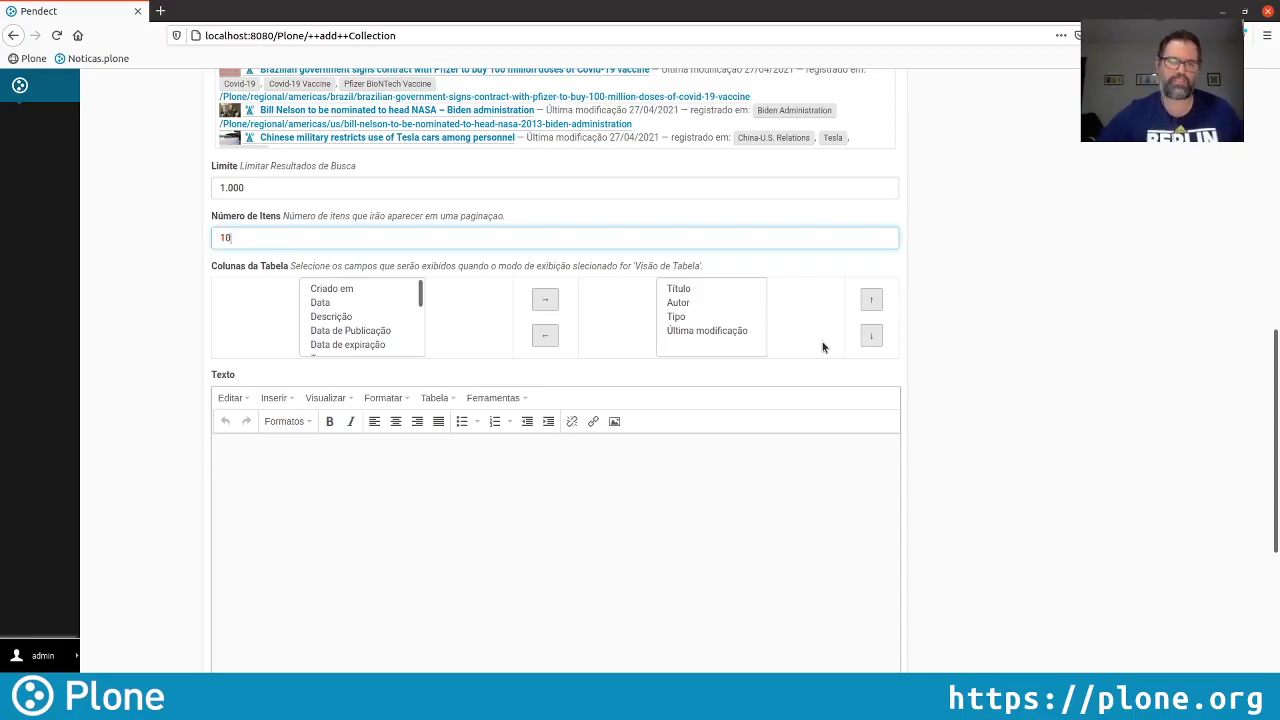
scroll(114, 443, down, 5)
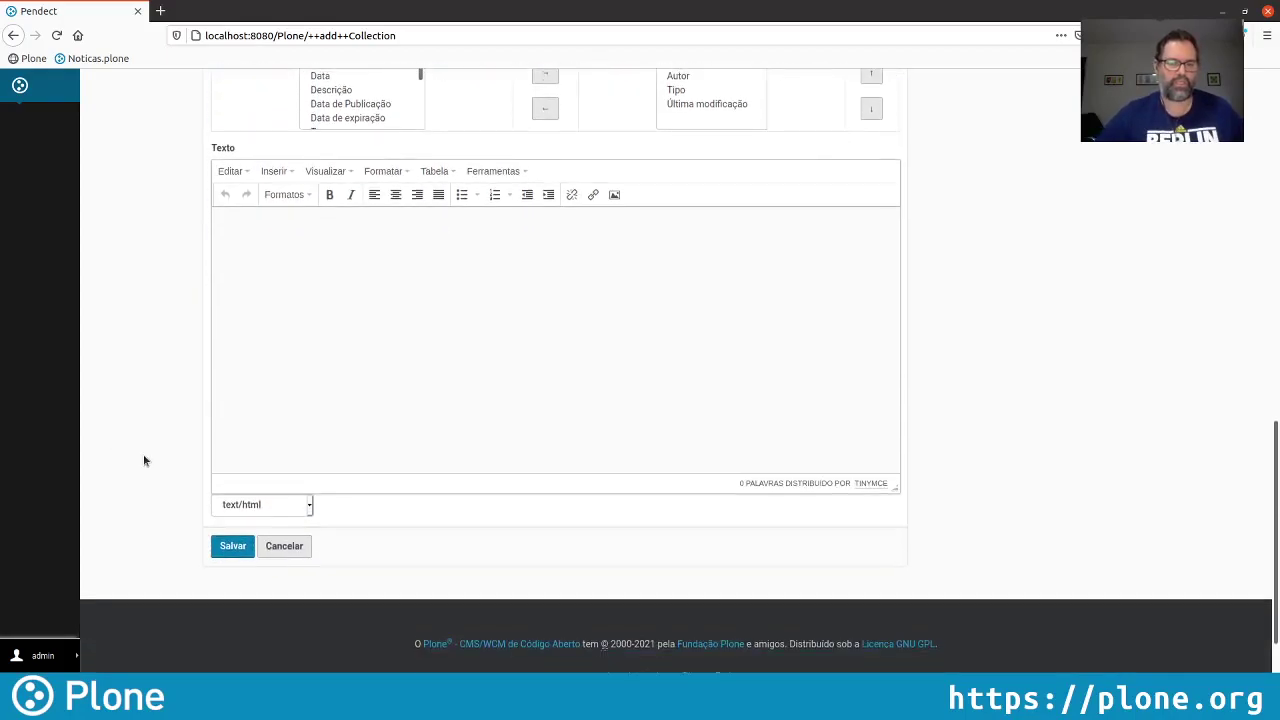
click(229, 546)
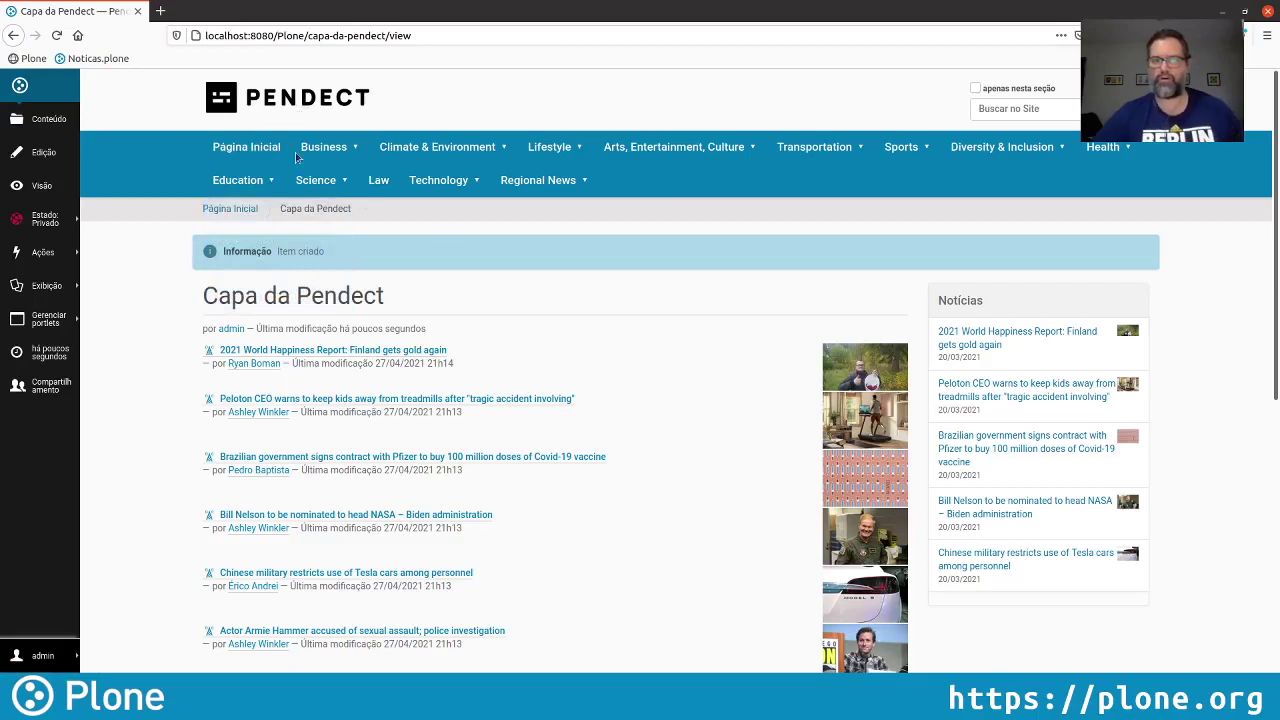
click(163, 12)
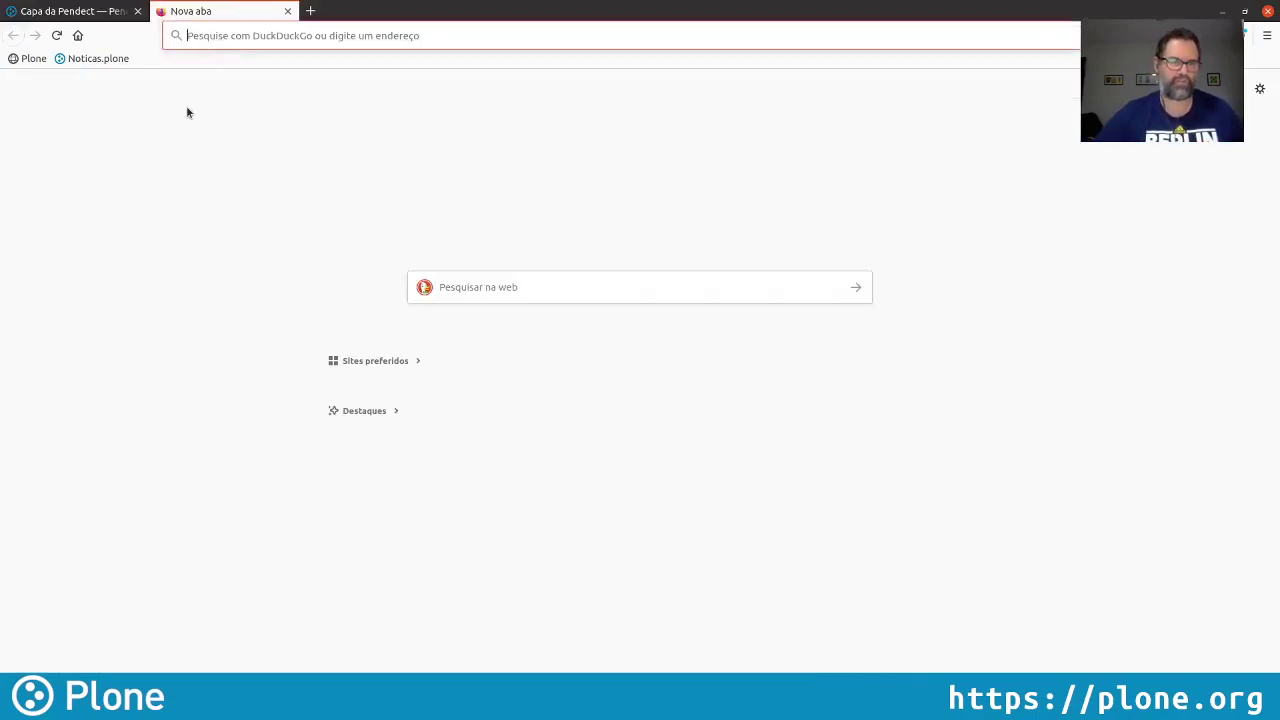
Load the public noticias.plone site, then publish the Capa da Pendect collection
click(82, 60)
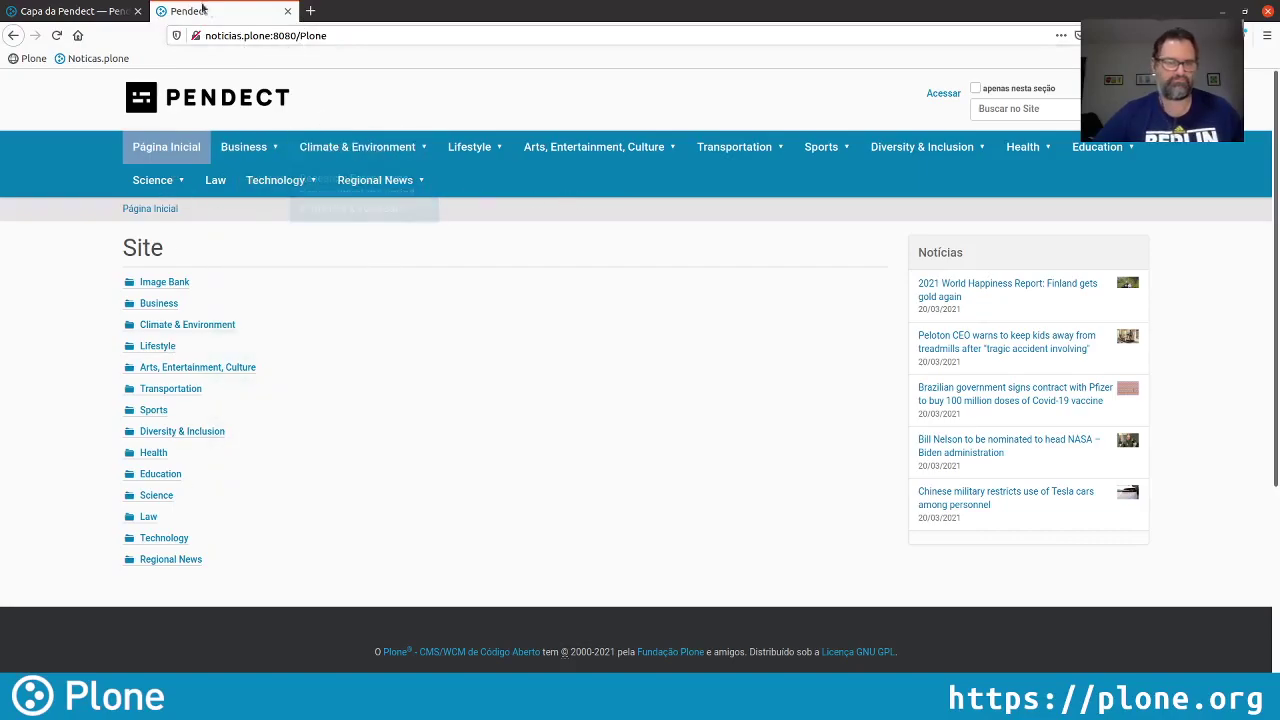
click(70, 12)
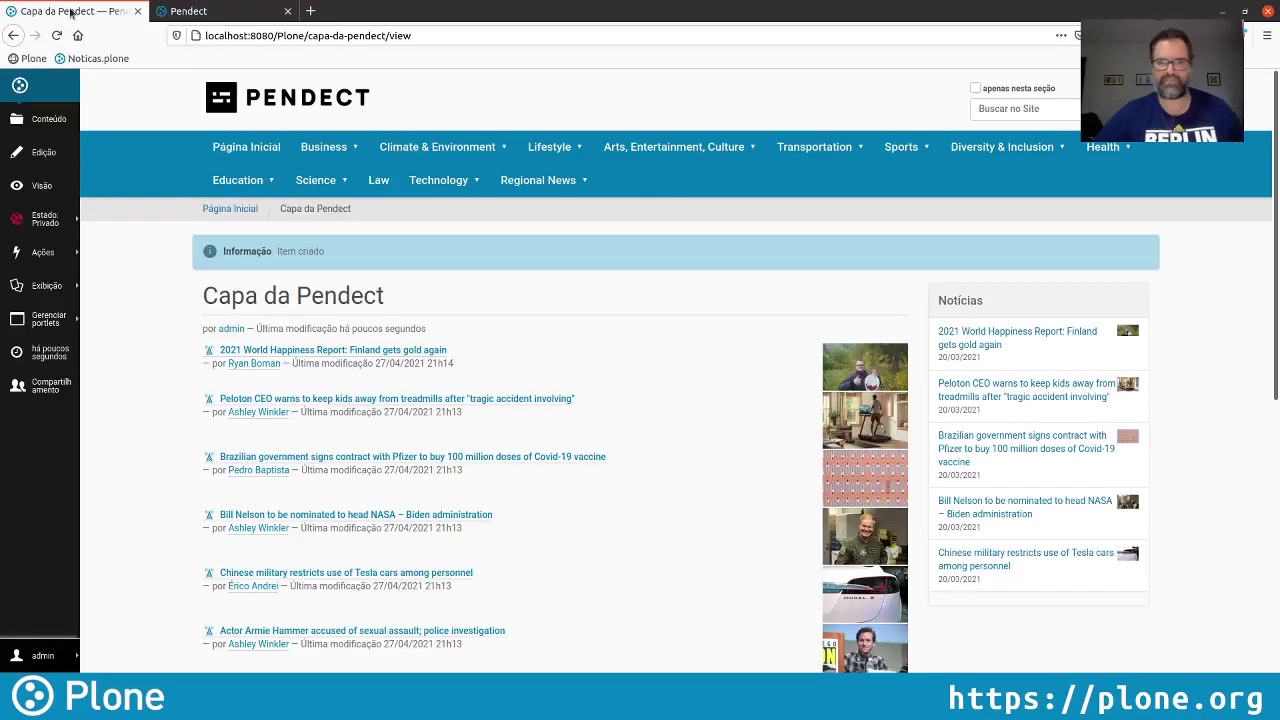
click(47, 219)
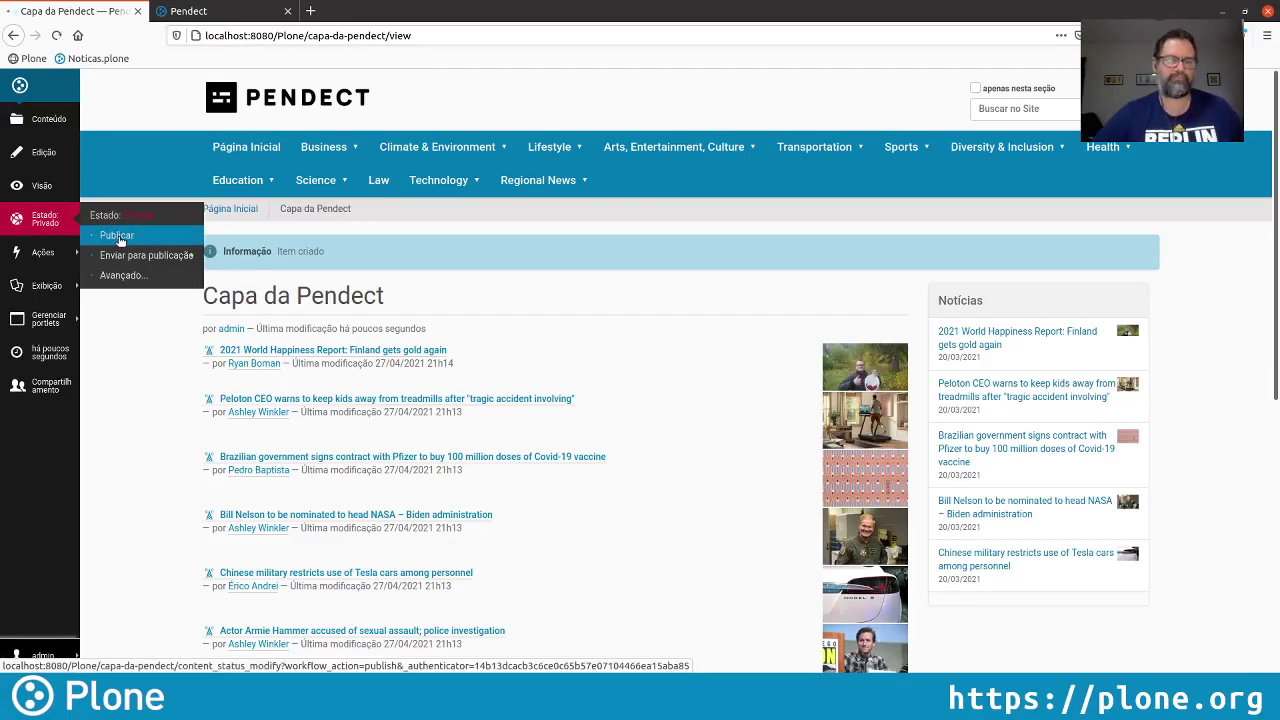
click(117, 236)
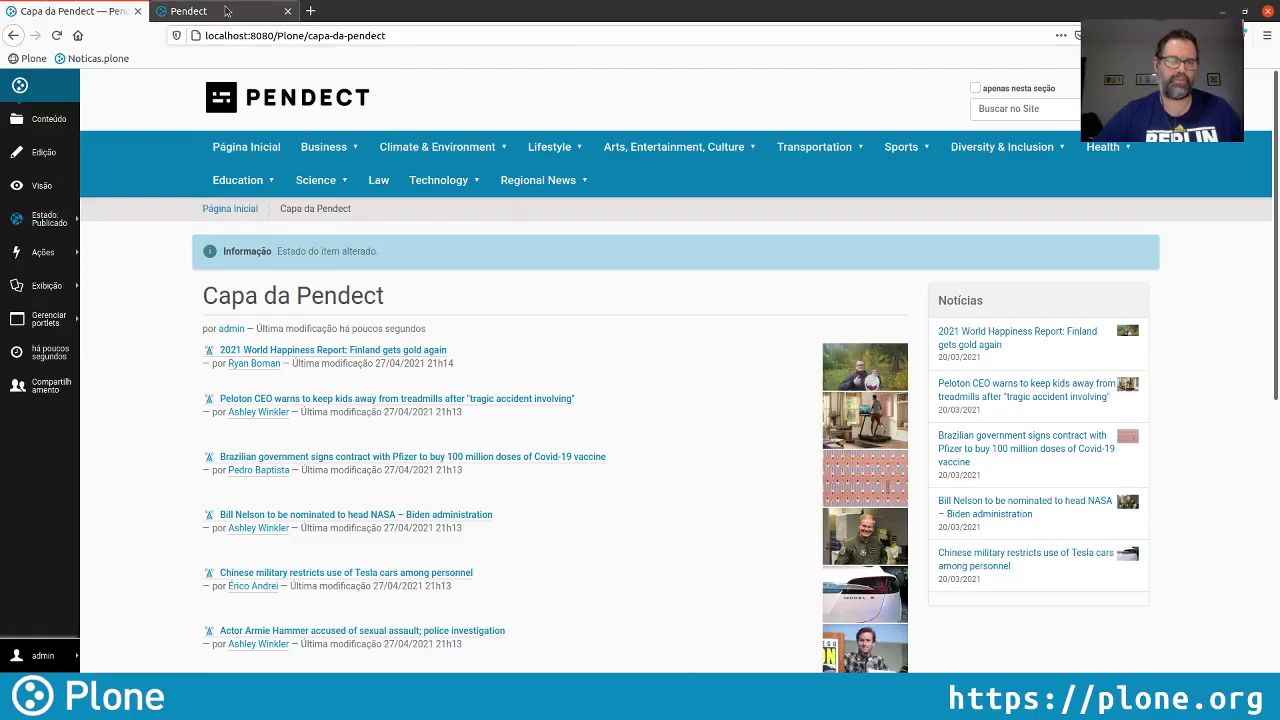
Reload the public site and copy the capa-da-pendect path from the admin tab's address
click(200, 11)
click(54, 37)
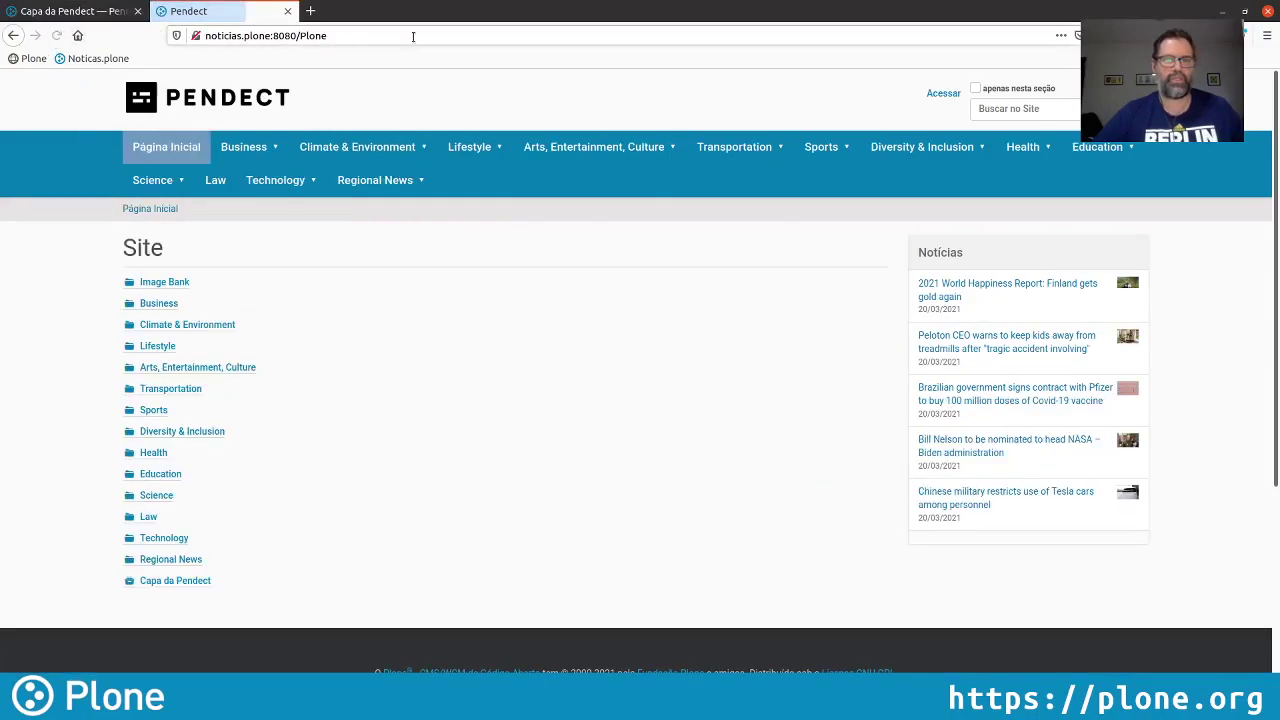
click(415, 36)
click(440, 33)
key(Escape)
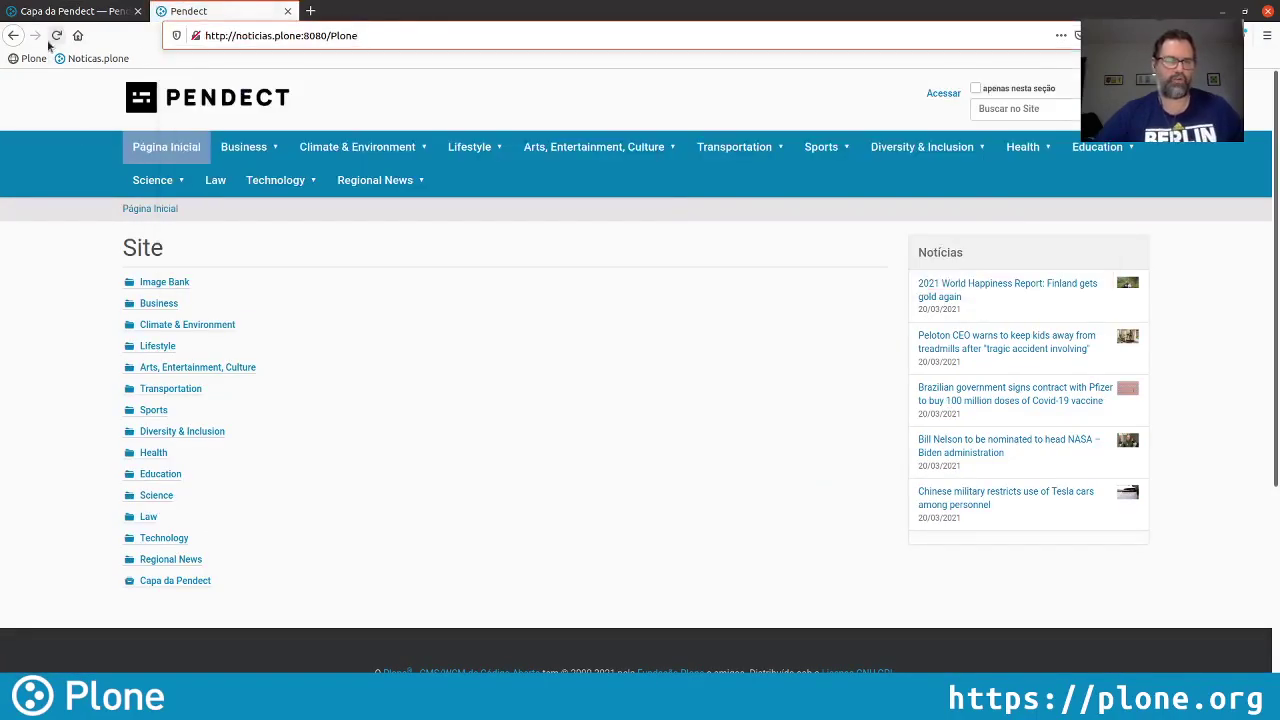
key(ctrl+Page_Up)
drag(418, 36, 348, 36)
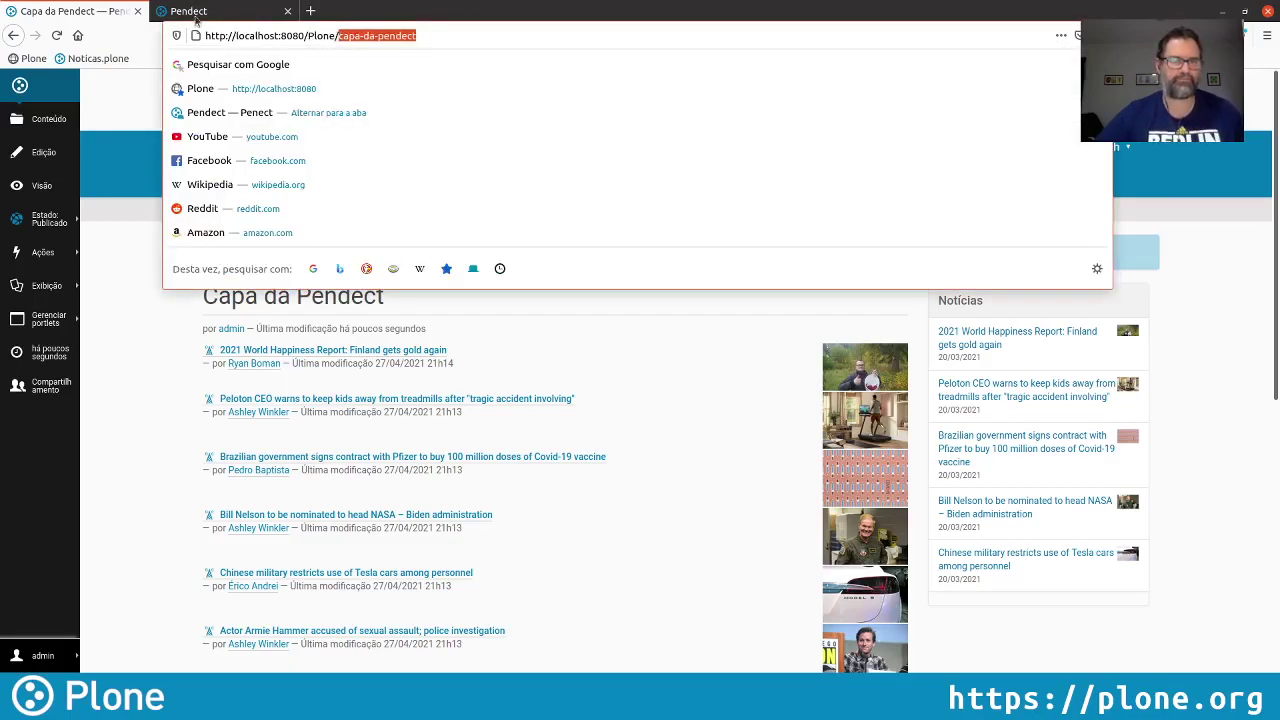
key(ctrl+Page_Down)
Open /capa-da-pendect on the public site to verify it is published, then return
click(371, 36)
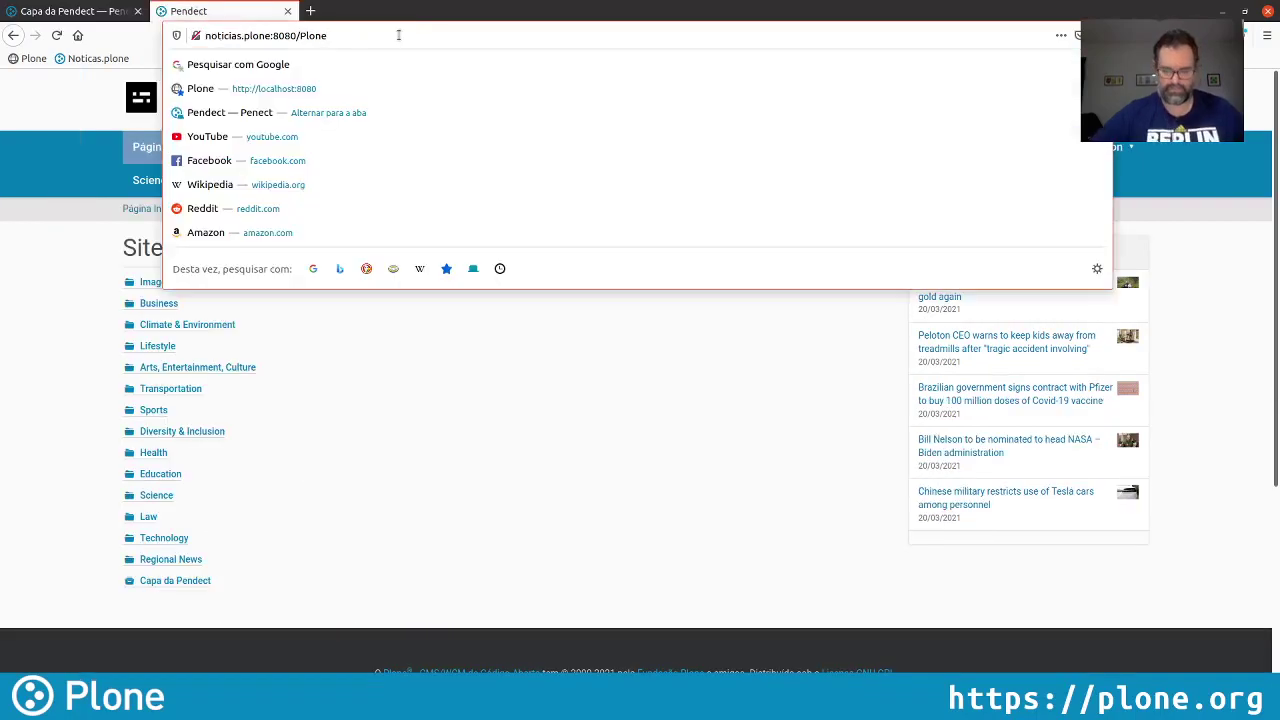
text(/)
key(Return)
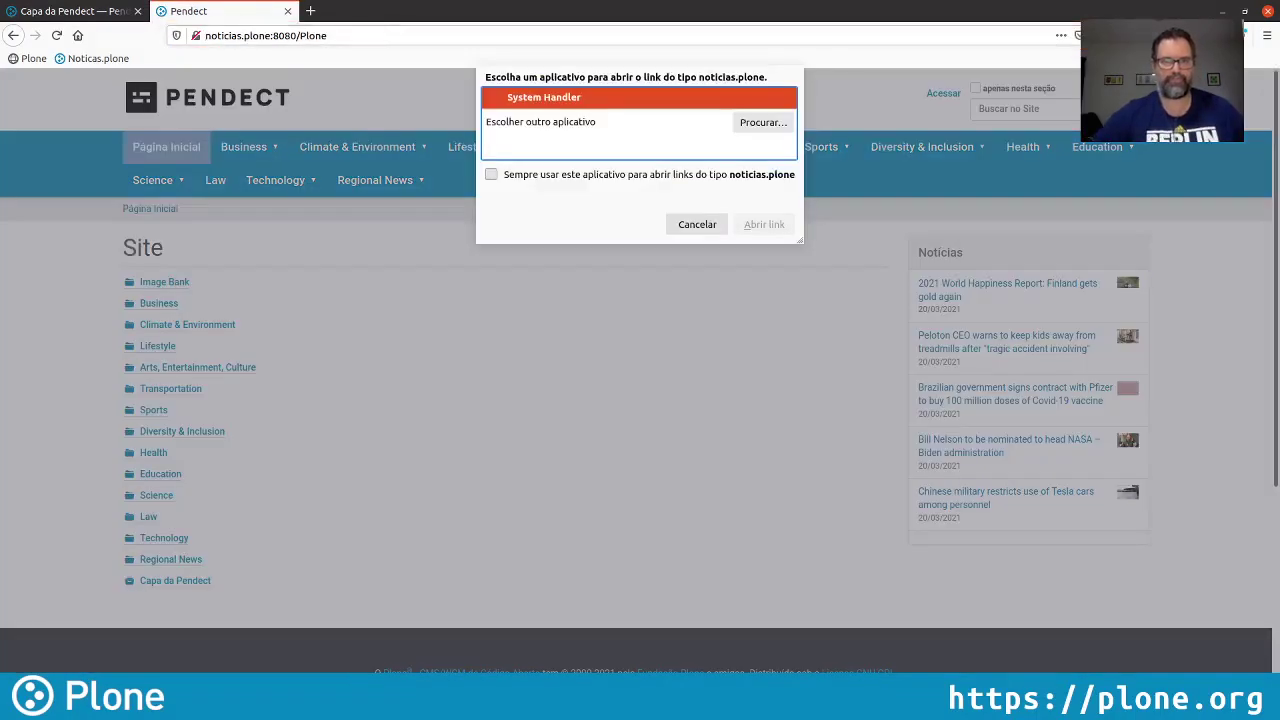
key(Escape)
click(400, 31)
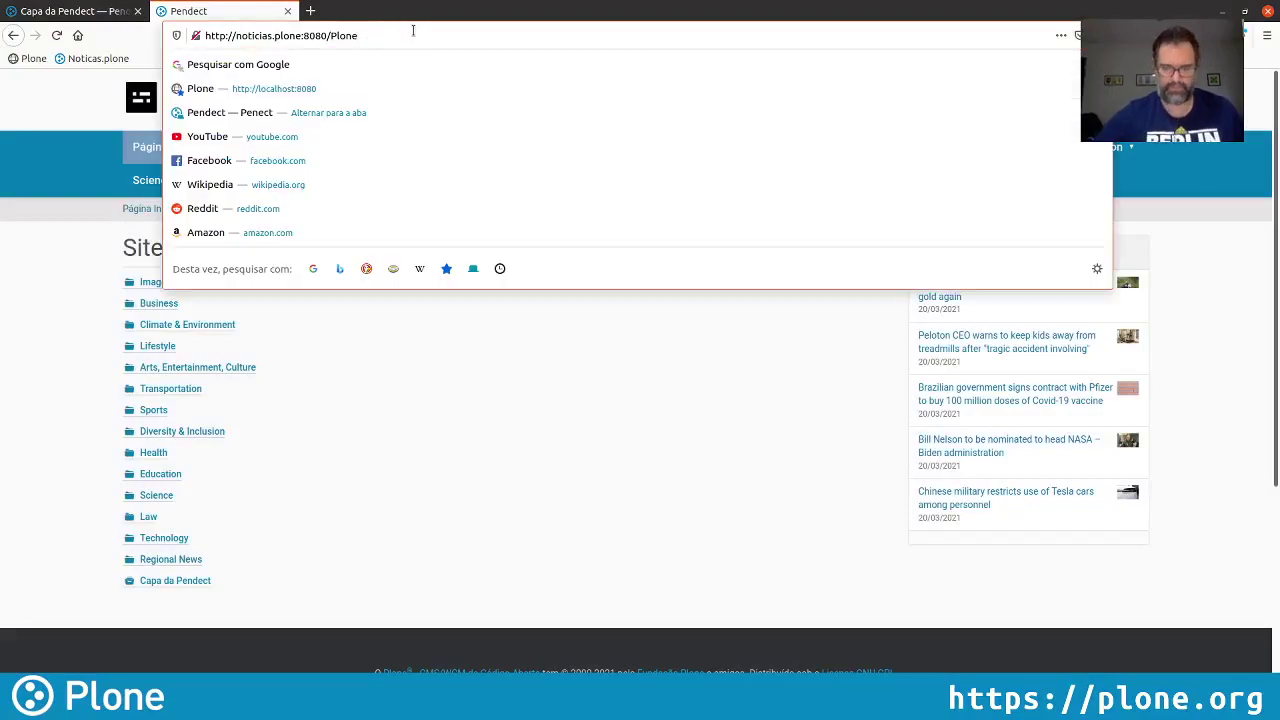
text(/capa-da-pendect)
key(Return)
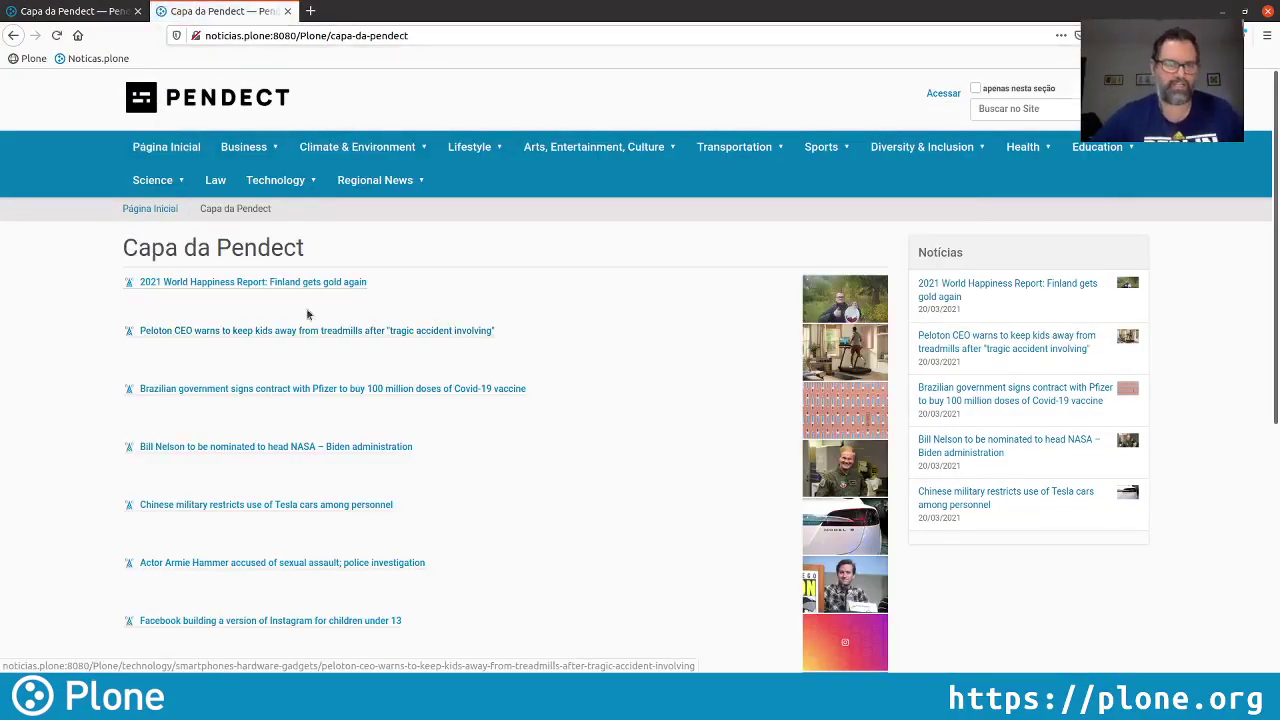
click(156, 148)
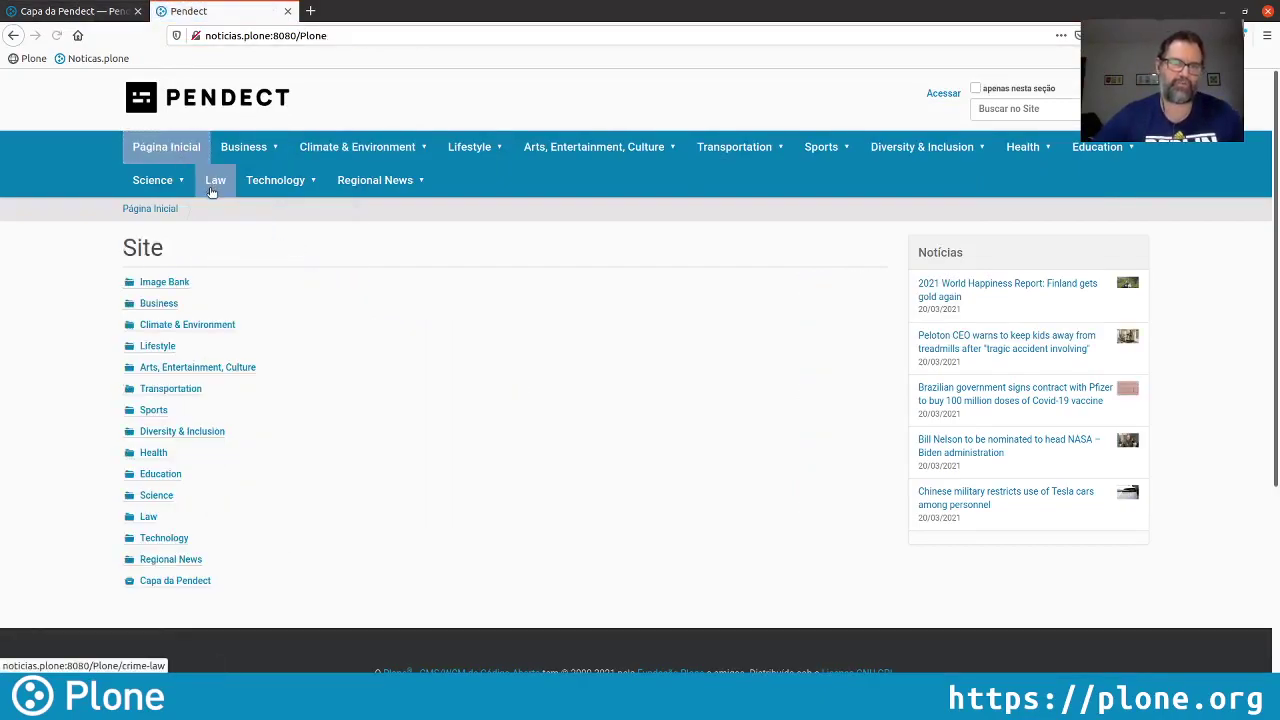
click(70, 11)
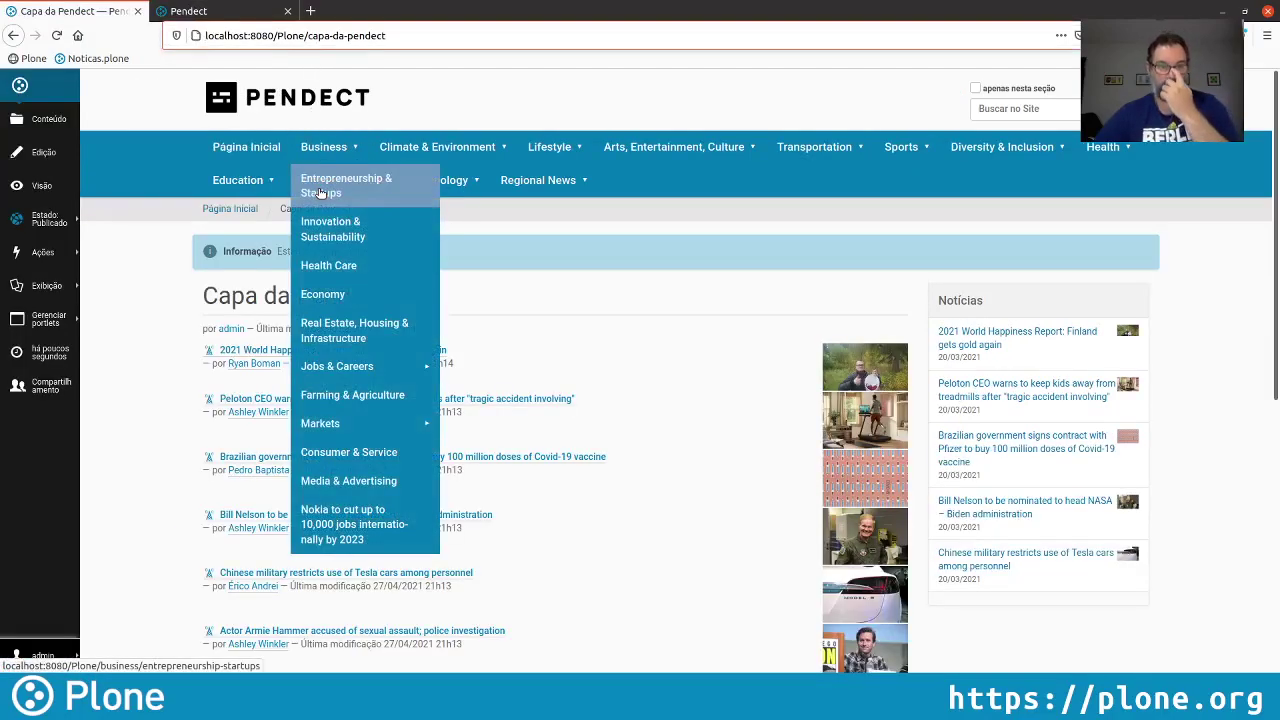
Set Capa da Pendect as the site root's default page and check it on the public tab
click(298, 93)
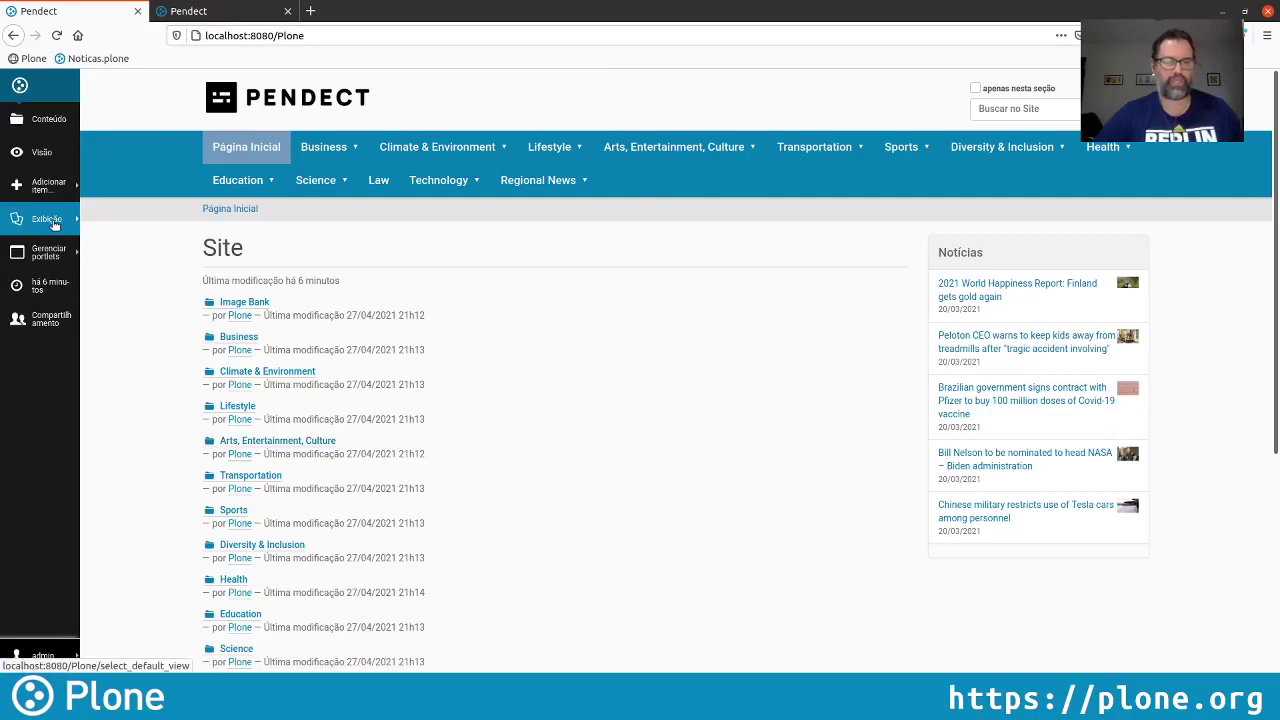
click(54, 222)
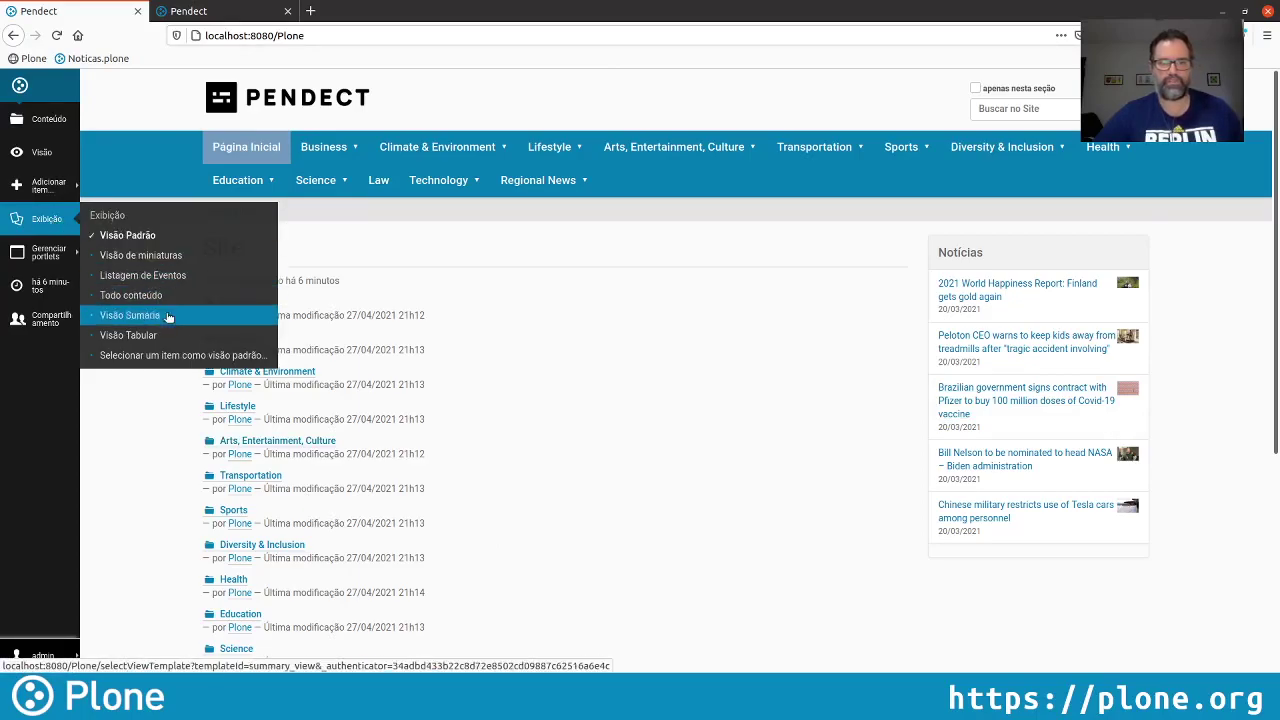
click(230, 357)
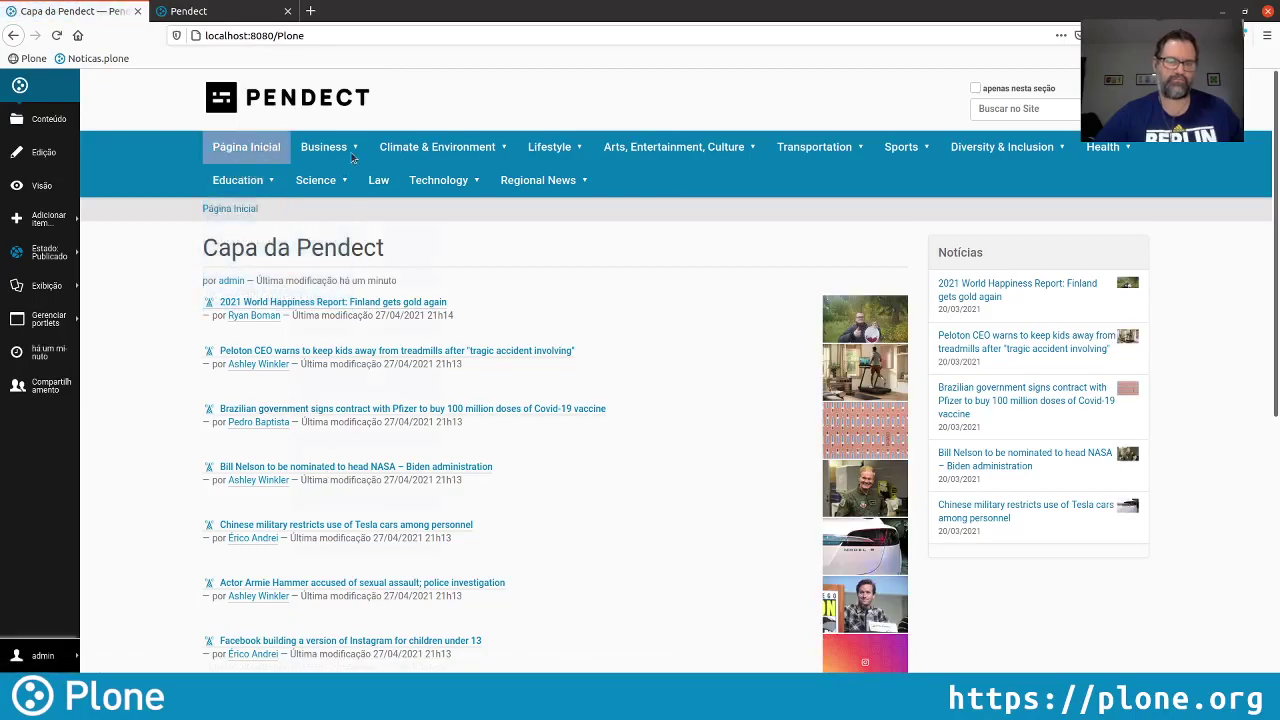
click(222, 12)
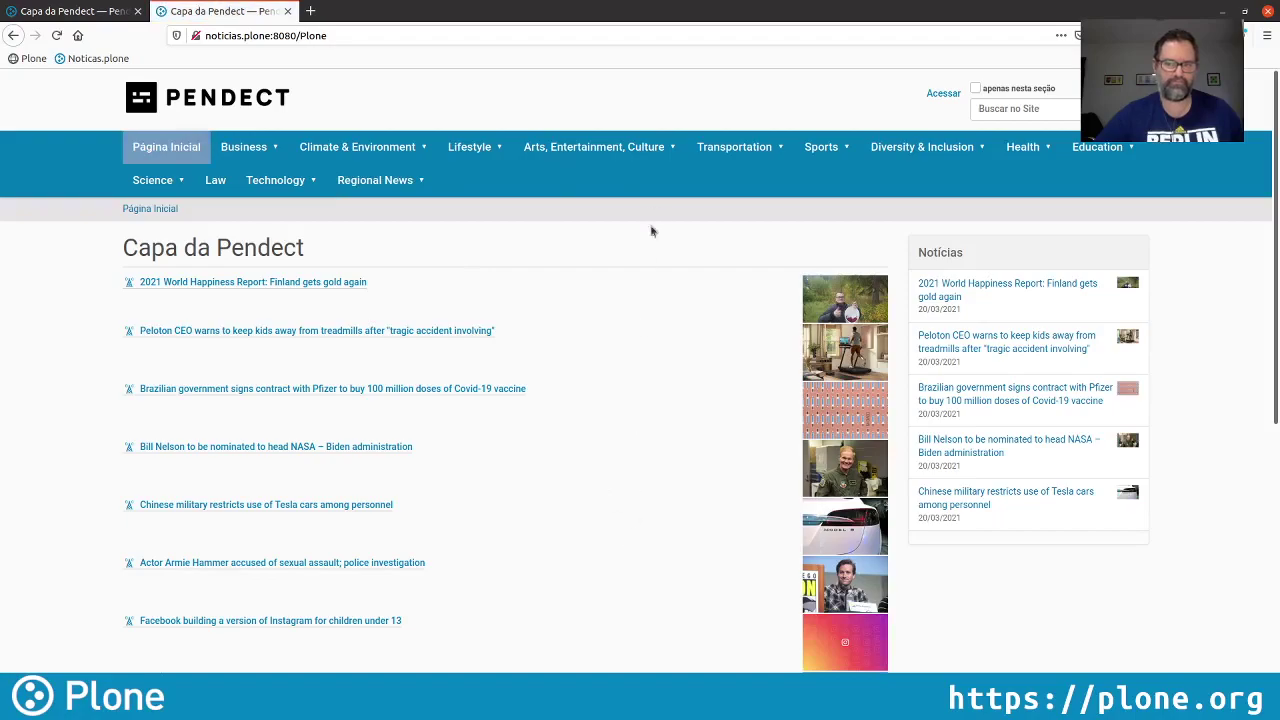
click(70, 12)
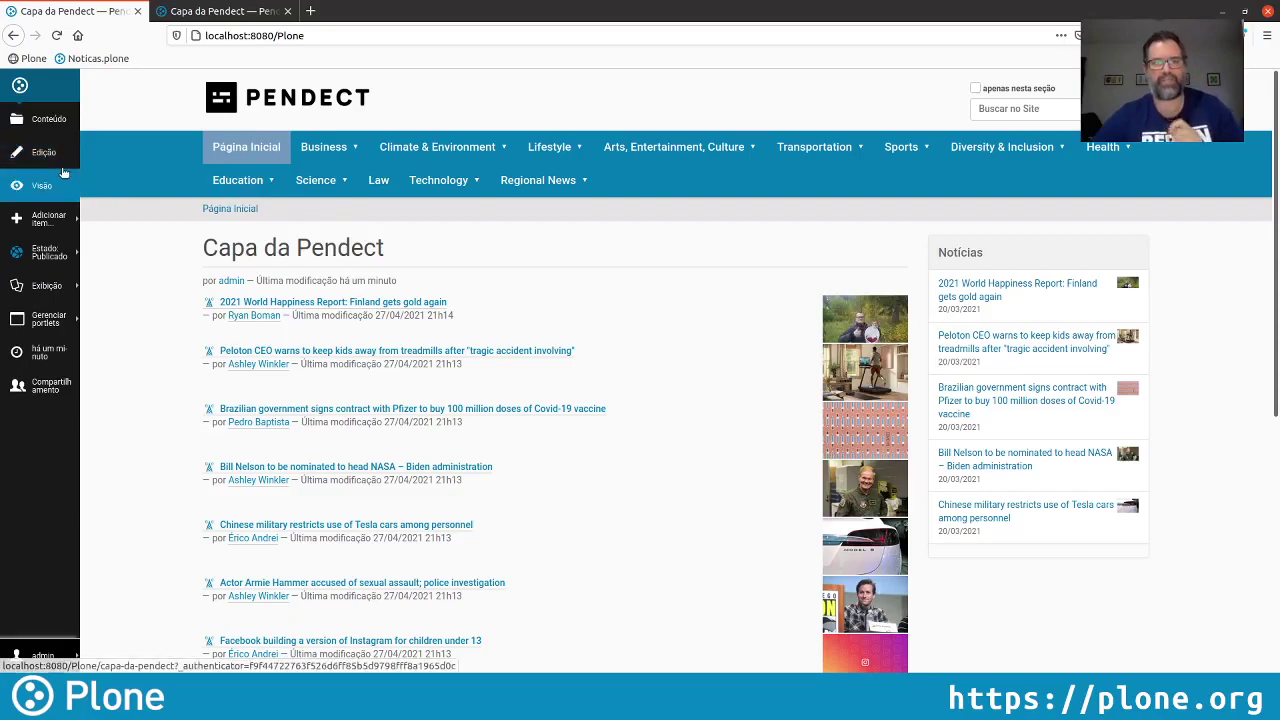
Set the front page to show each news item's full content, then reload the visitor tab
click(47, 288)
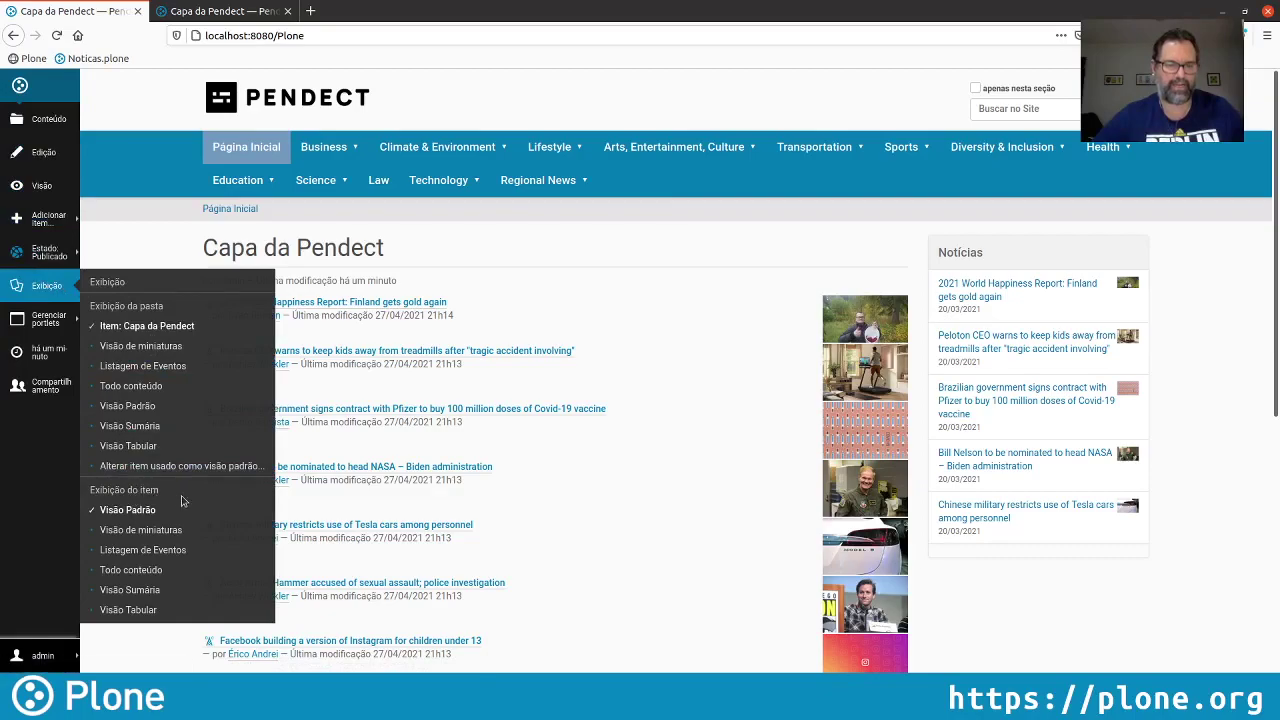
click(188, 575)
scroll(678, 369, down, 2)
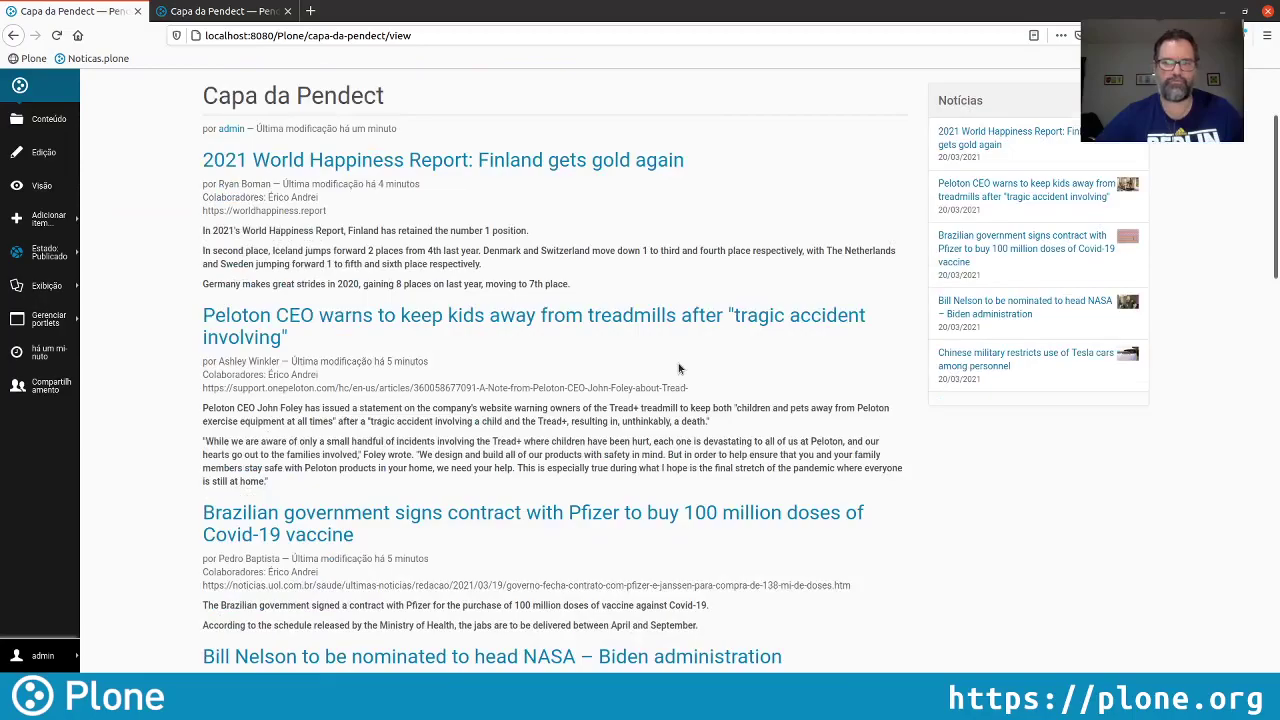
scroll(678, 369, down, 1)
scroll(678, 365, down, 2)
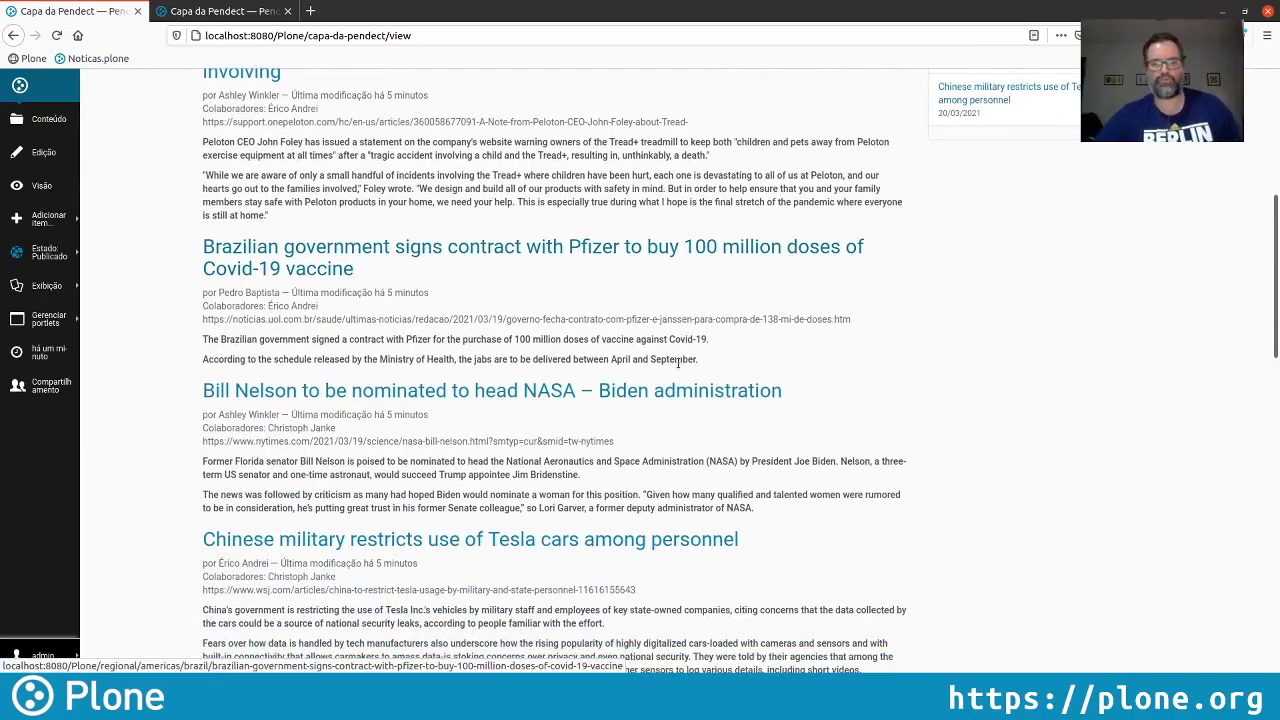
scroll(678, 365, down, 10)
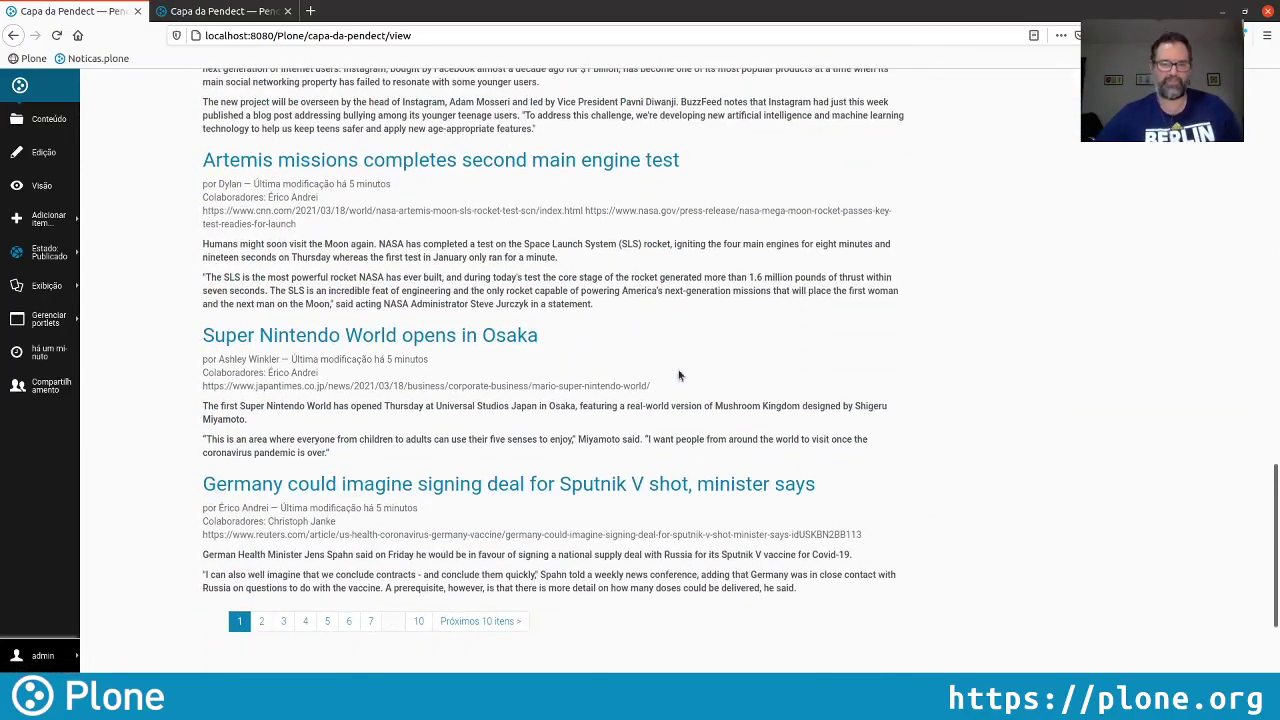
scroll(678, 375, down, 2)
scroll(678, 375, up, 6)
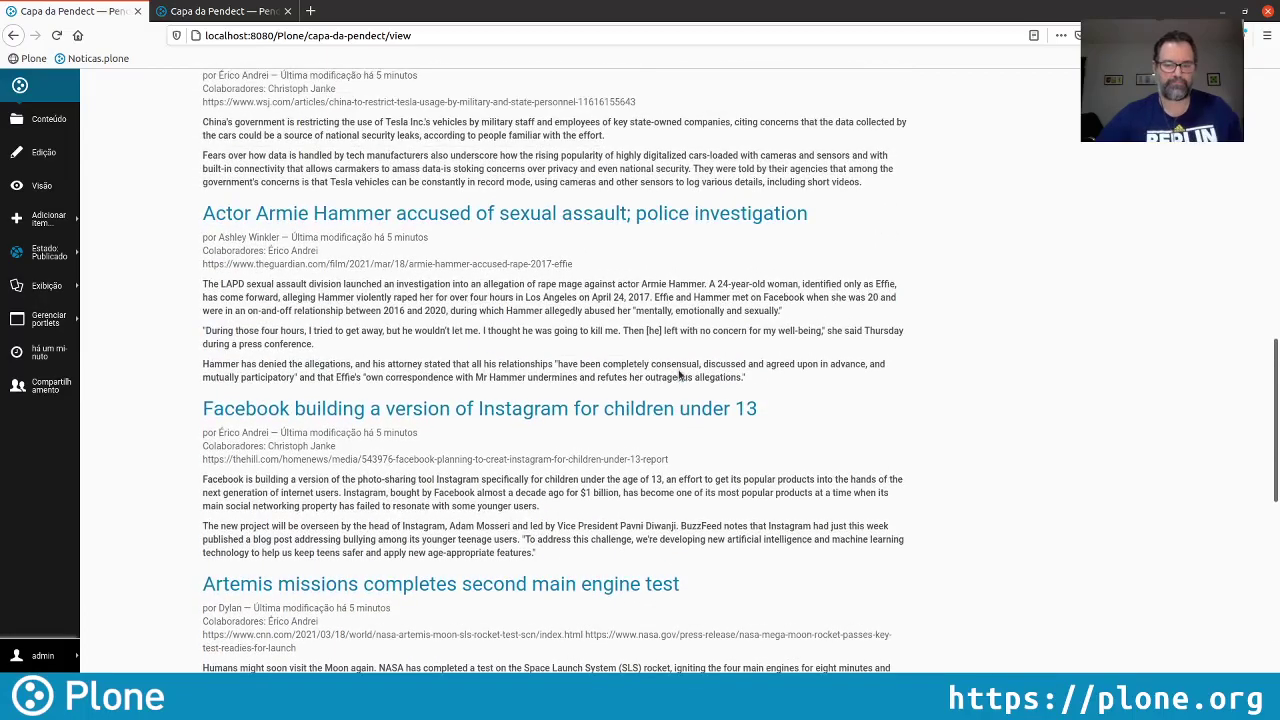
scroll(678, 375, up, 6)
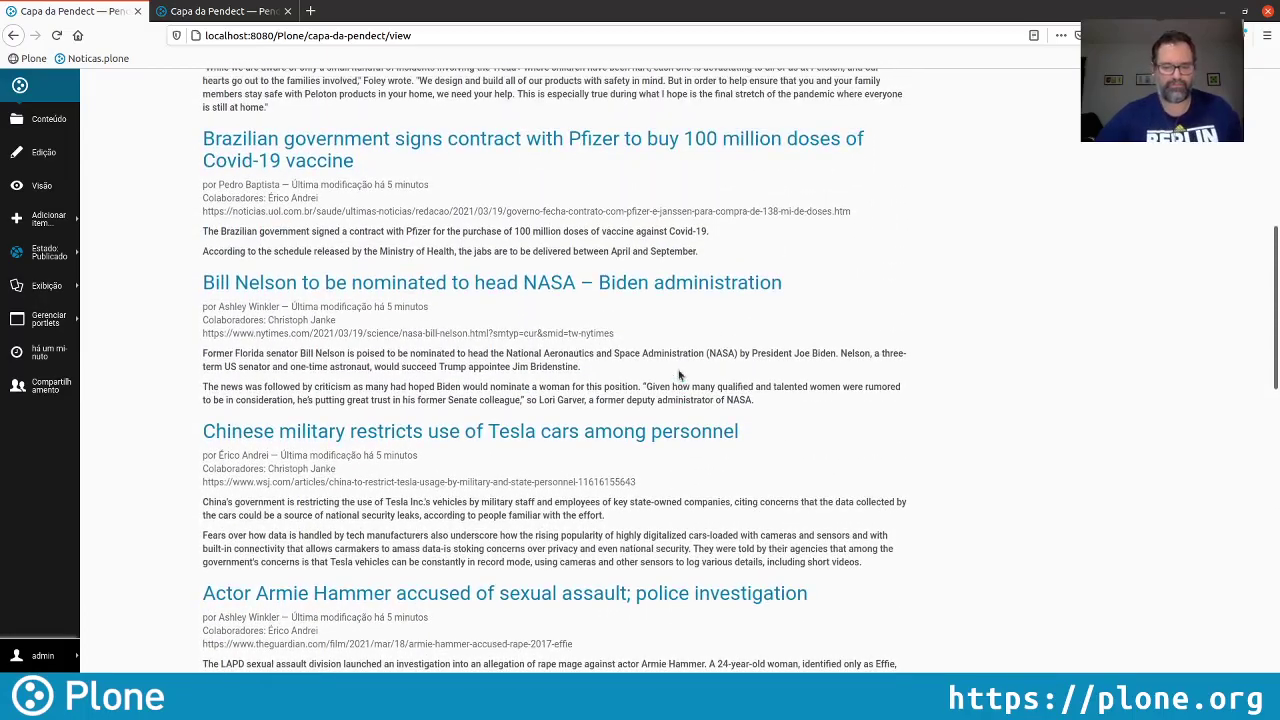
scroll(678, 375, up, 8)
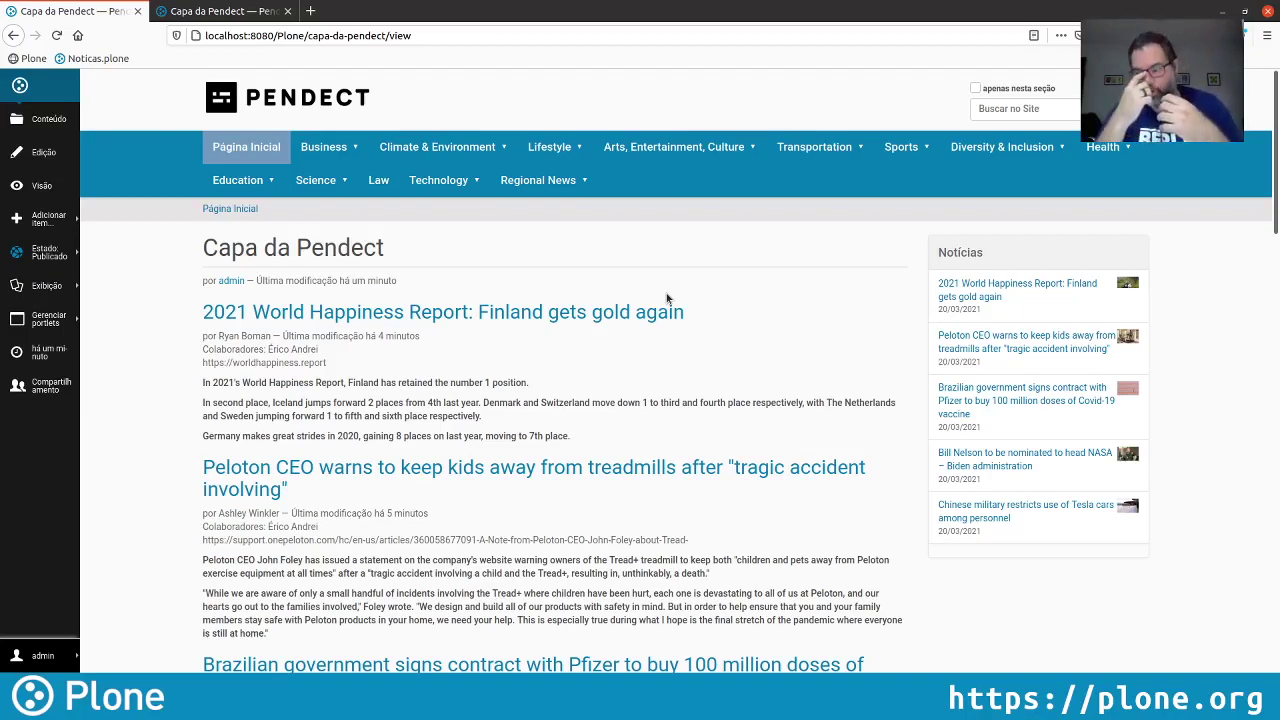
click(224, 14)
key(F5)
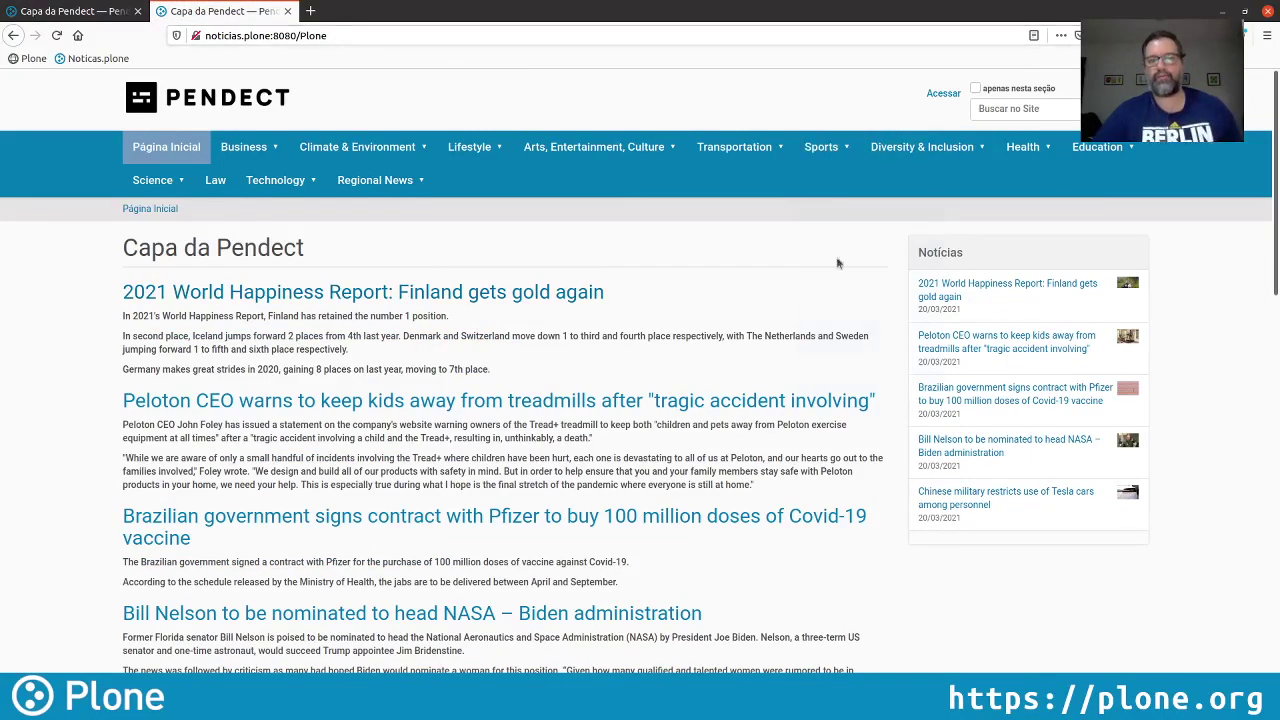
Check the visitor login form, close it, and return to the logged-in admin tab
click(941, 95)
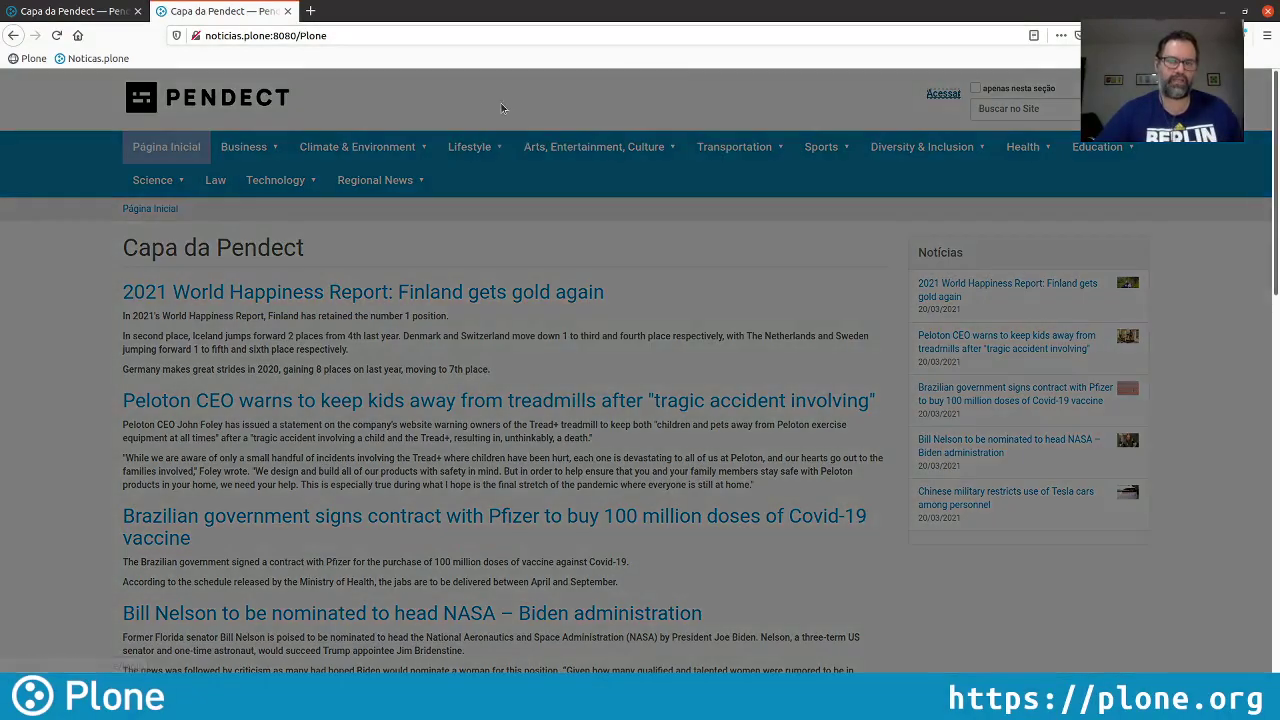
click(743, 278)
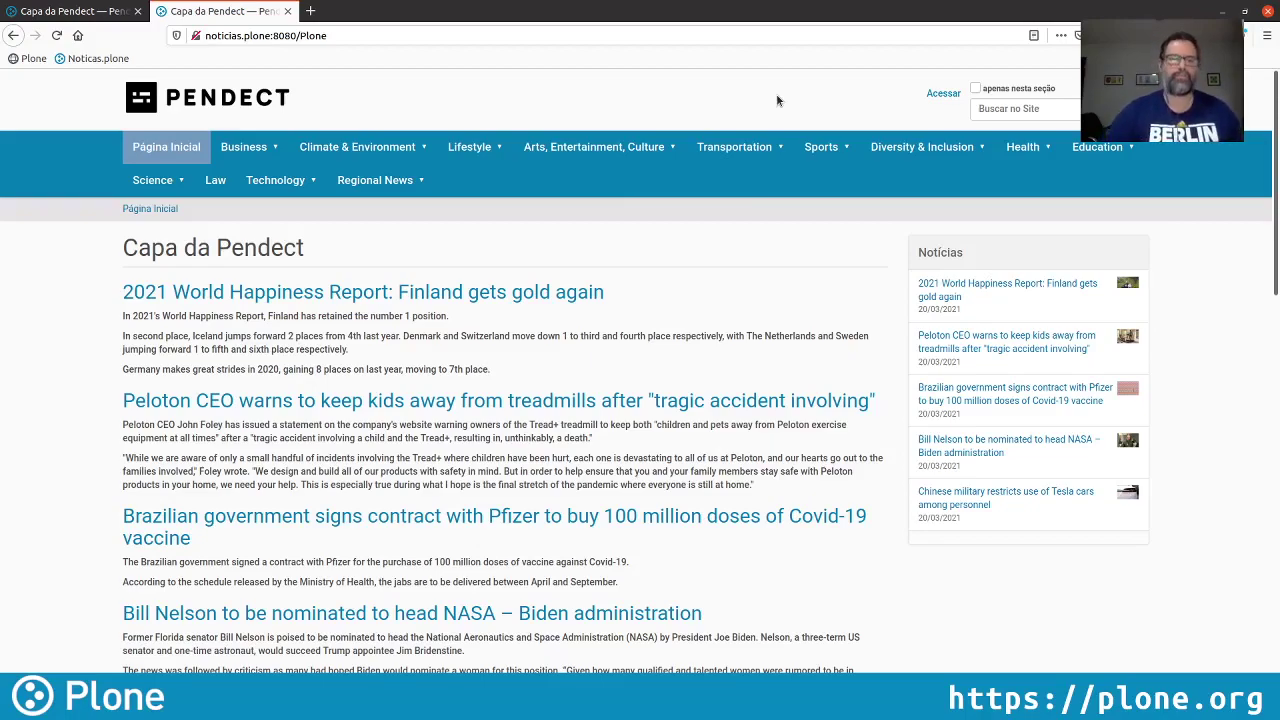
click(64, 11)
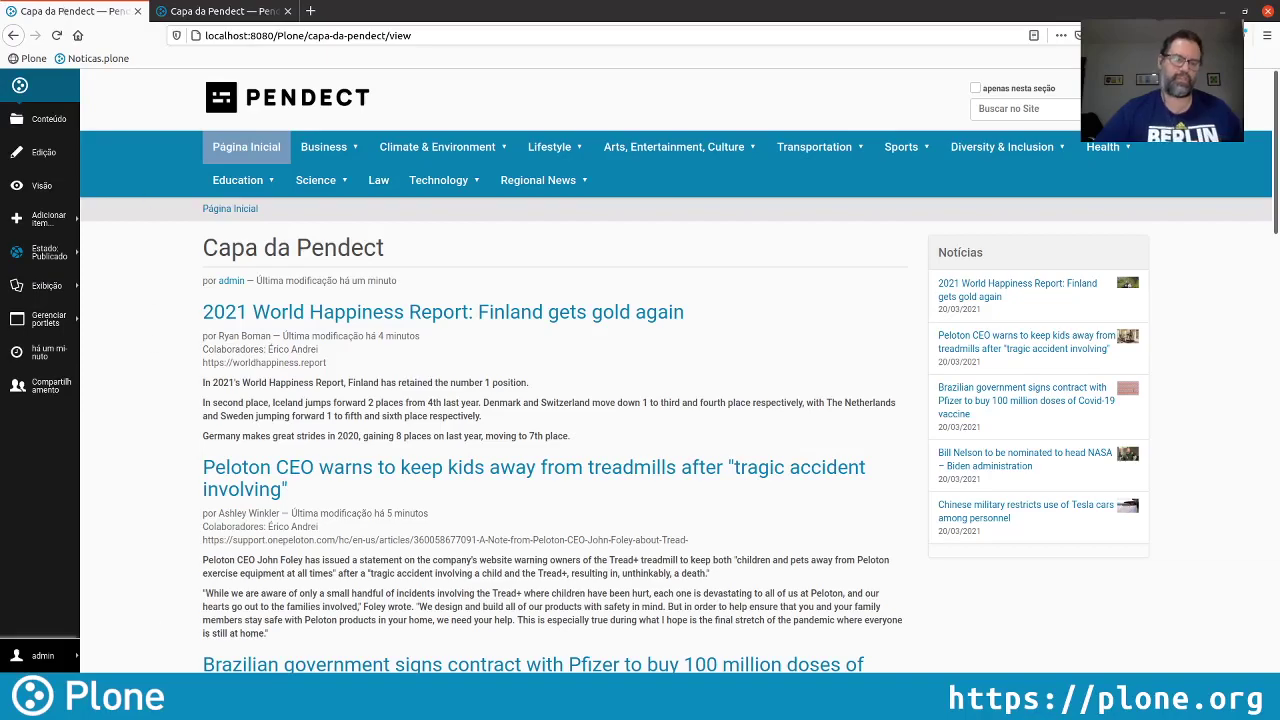
Tick 'Ativar o auto-registro' in Segurança settings, save, and reload the public front page
click(67, 652)
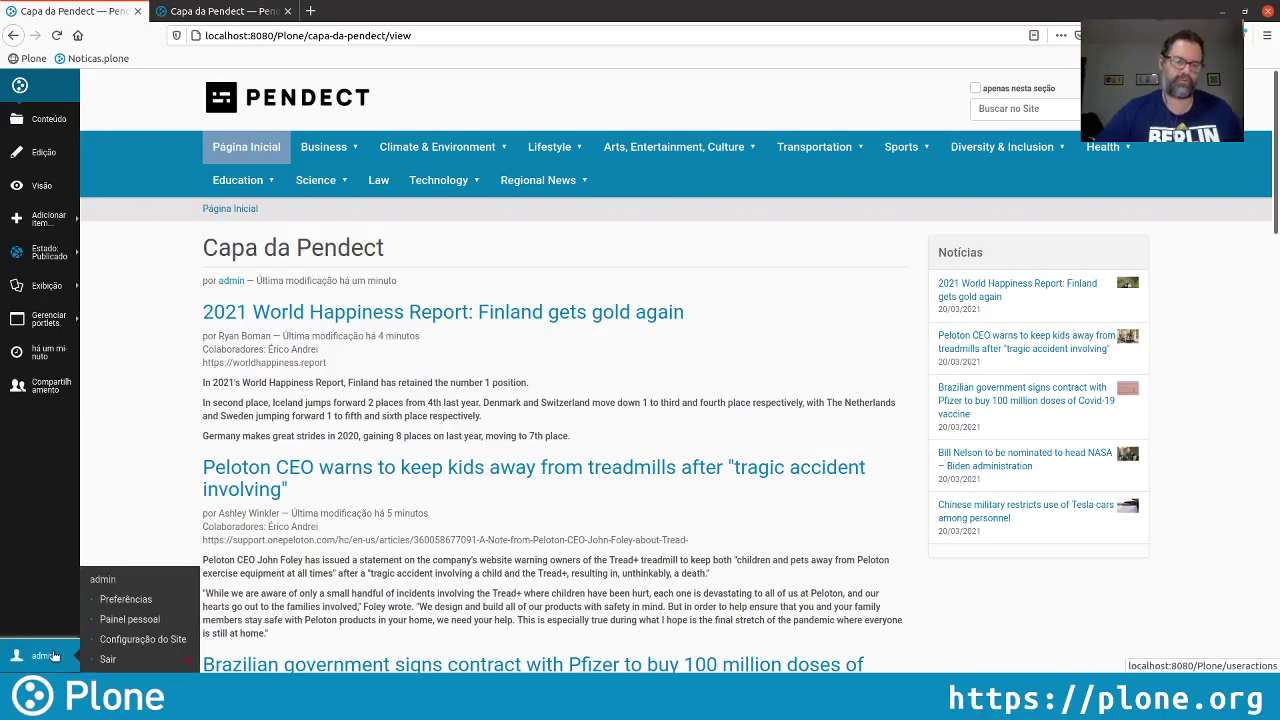
click(125, 640)
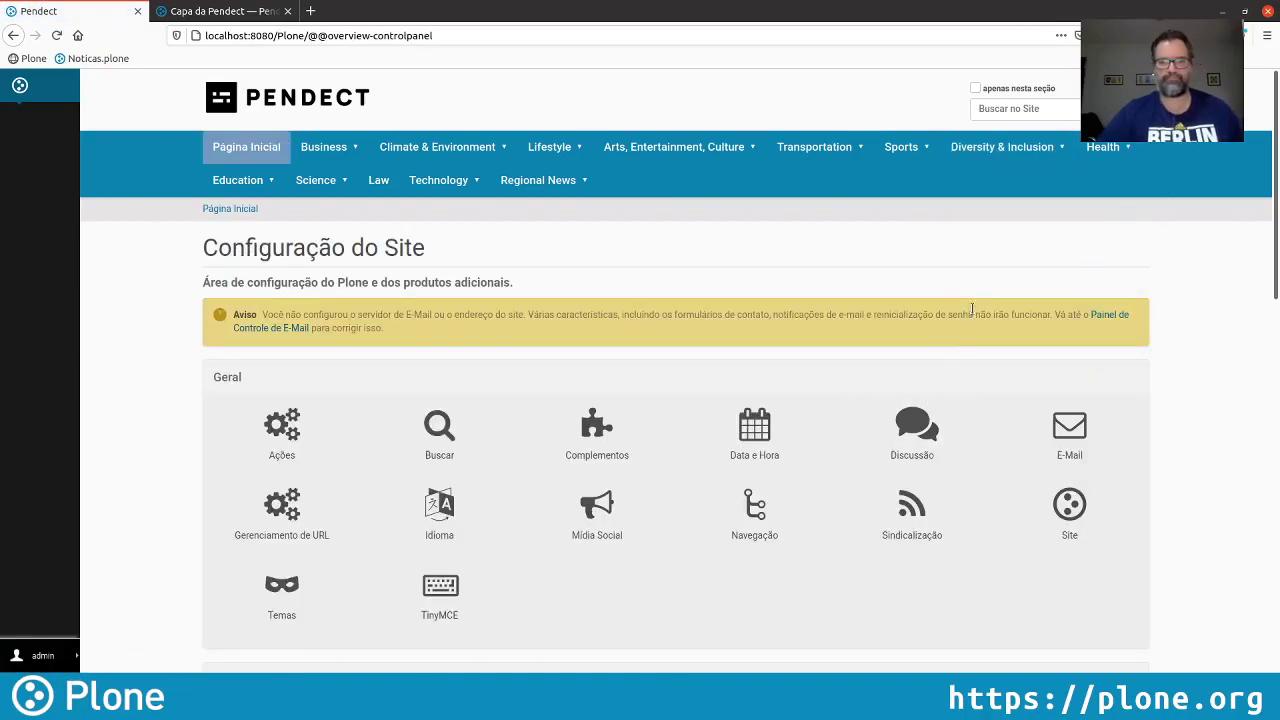
scroll(1078, 368, down, 5)
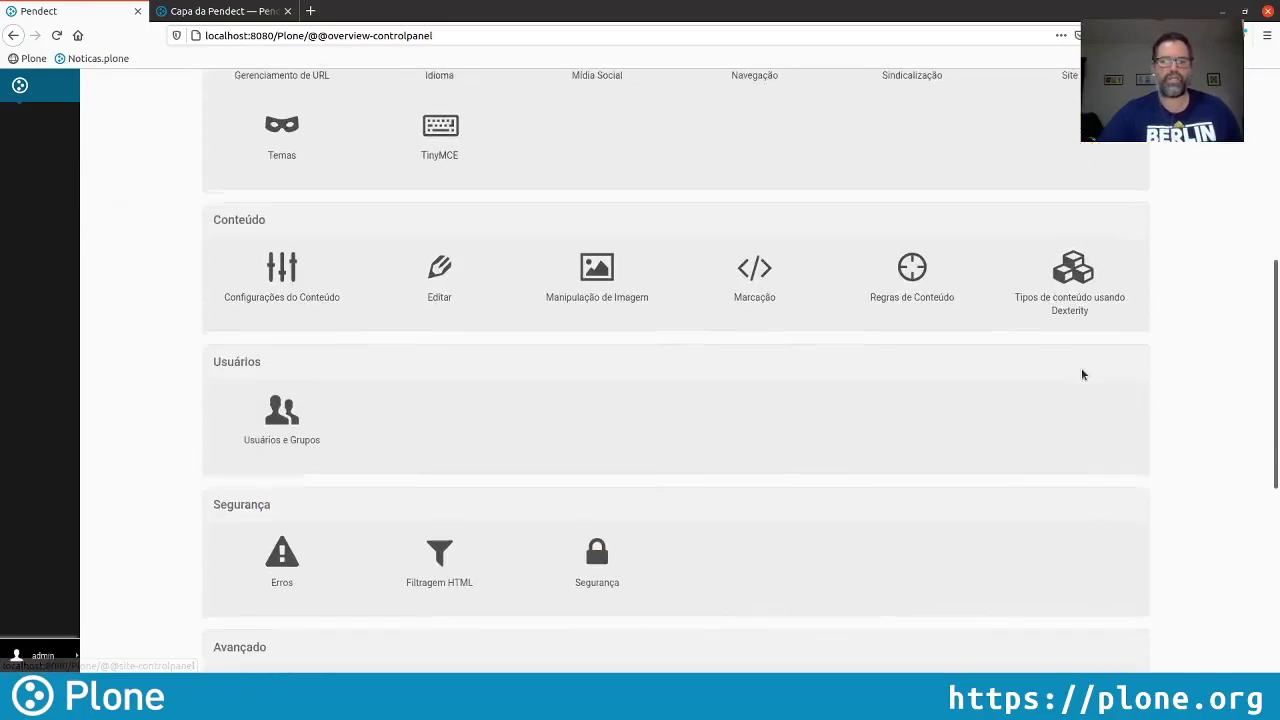
scroll(1081, 372, down, 2)
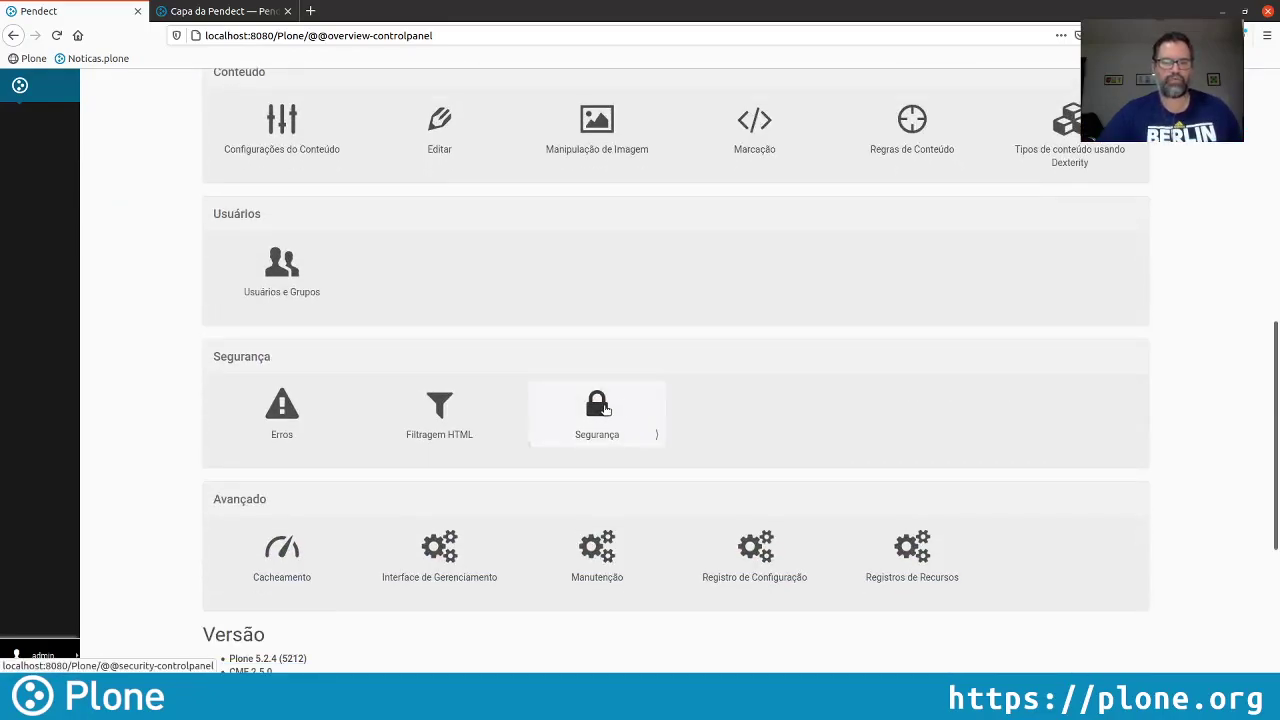
click(604, 409)
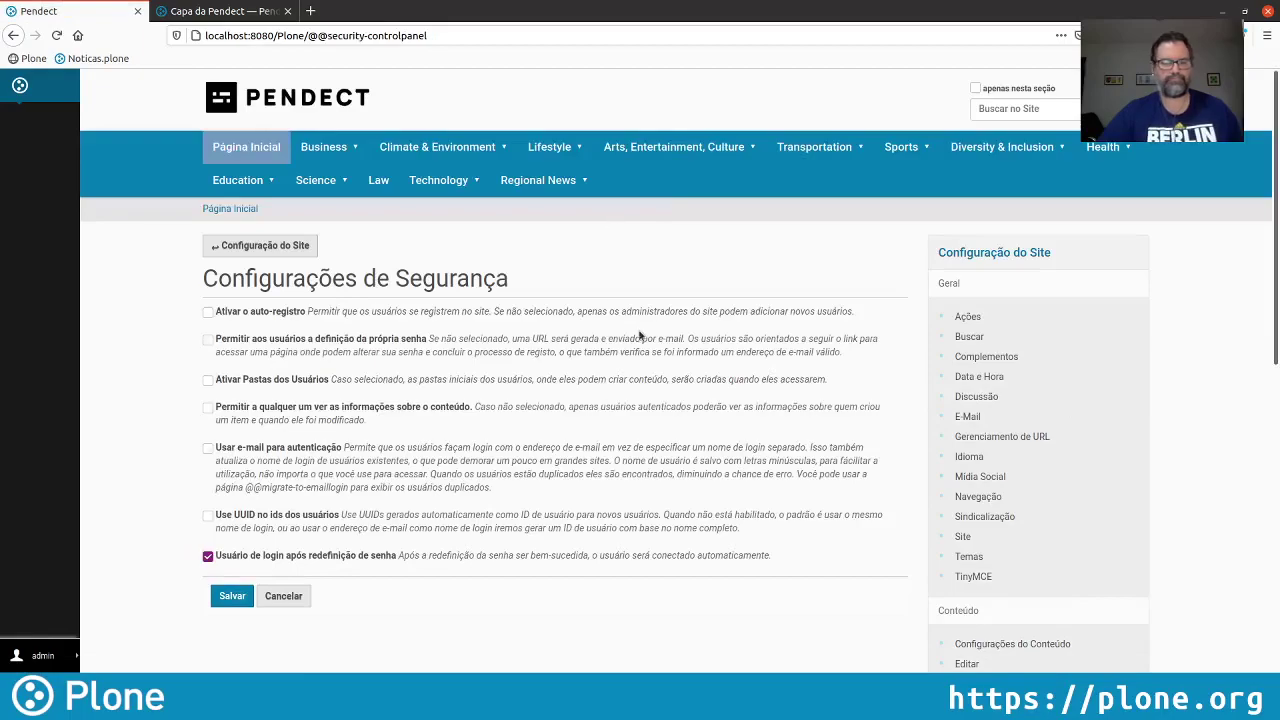
click(207, 313)
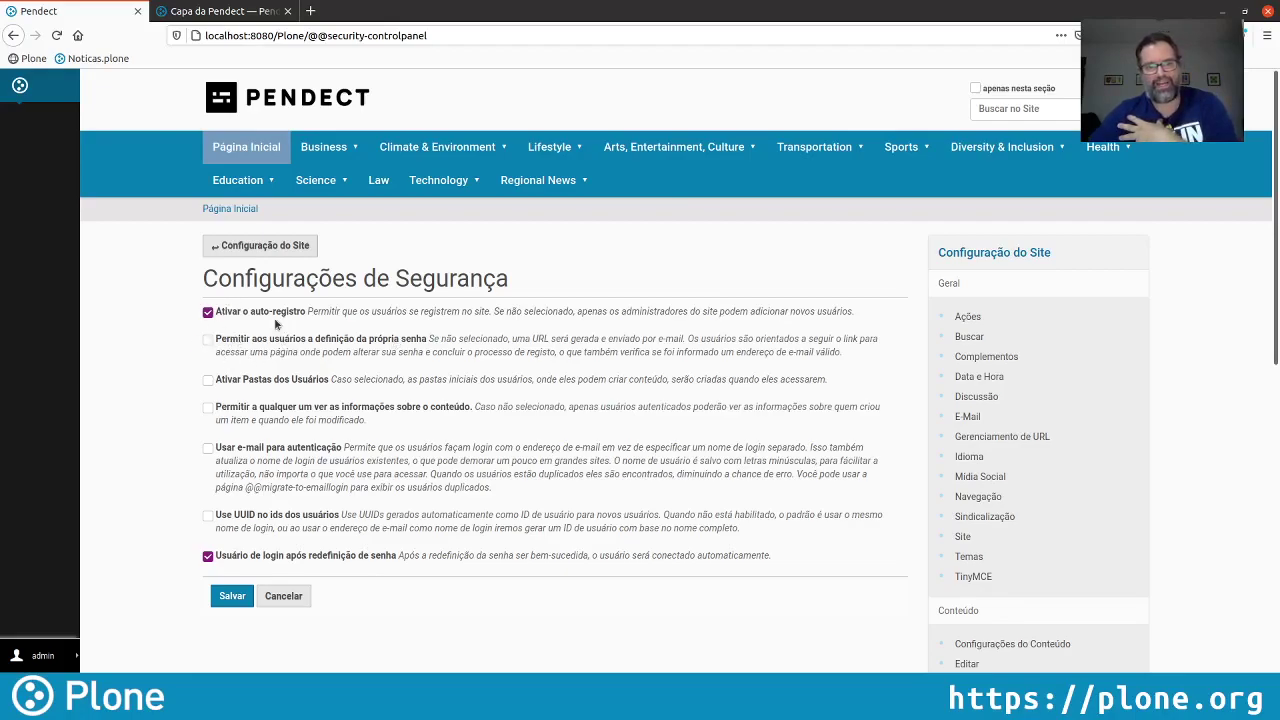
click(241, 596)
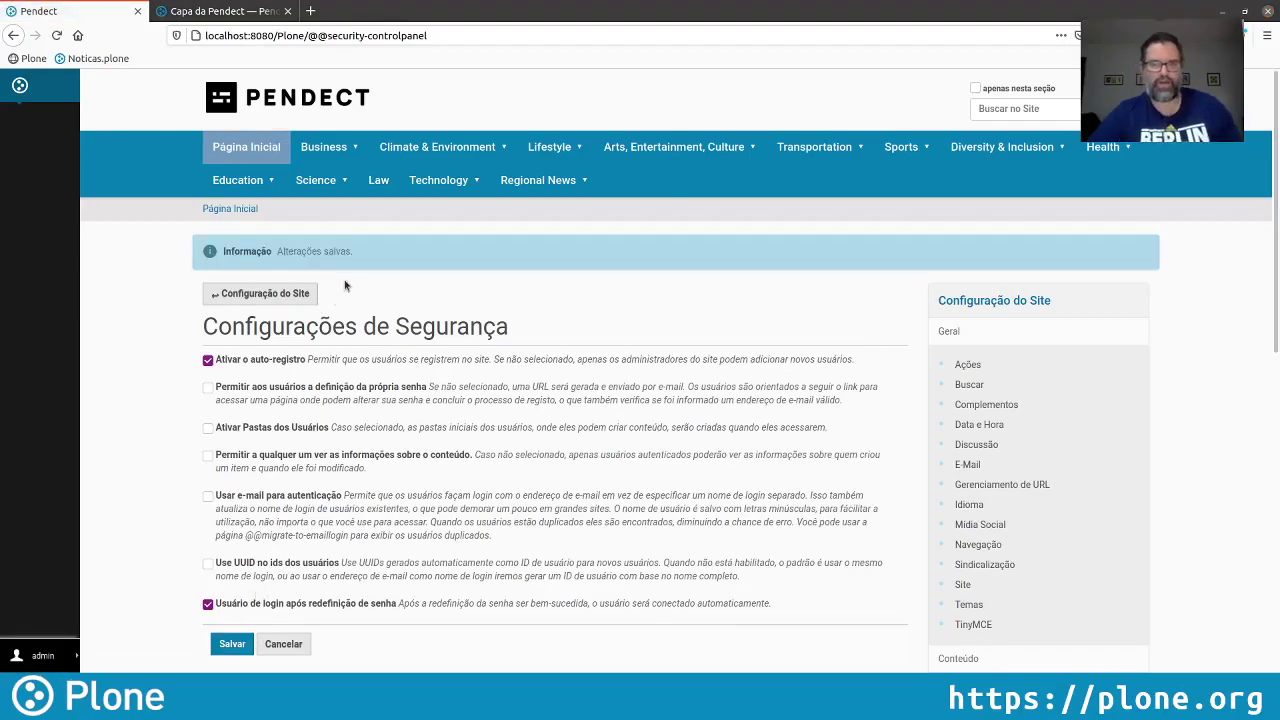
click(205, 12)
key(F5)
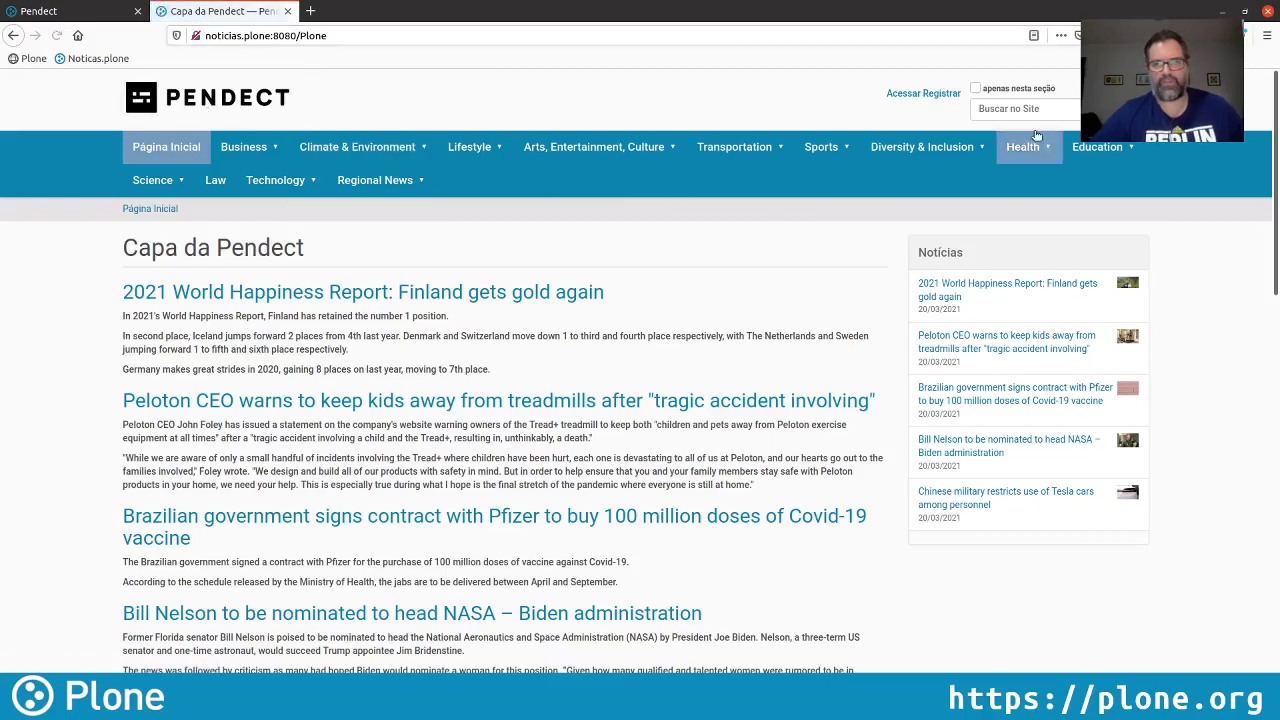
After the registration-unavailable notice, allow users to set their own password and save security settings
click(940, 93)
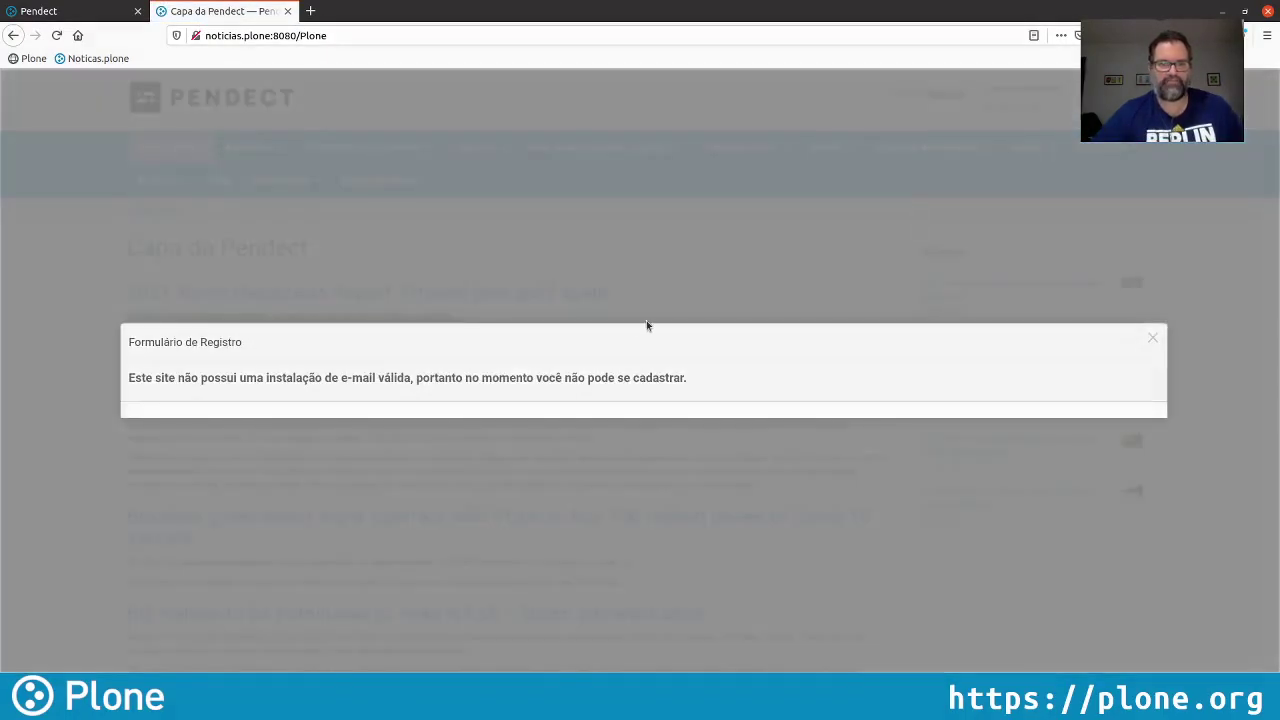
click(1154, 341)
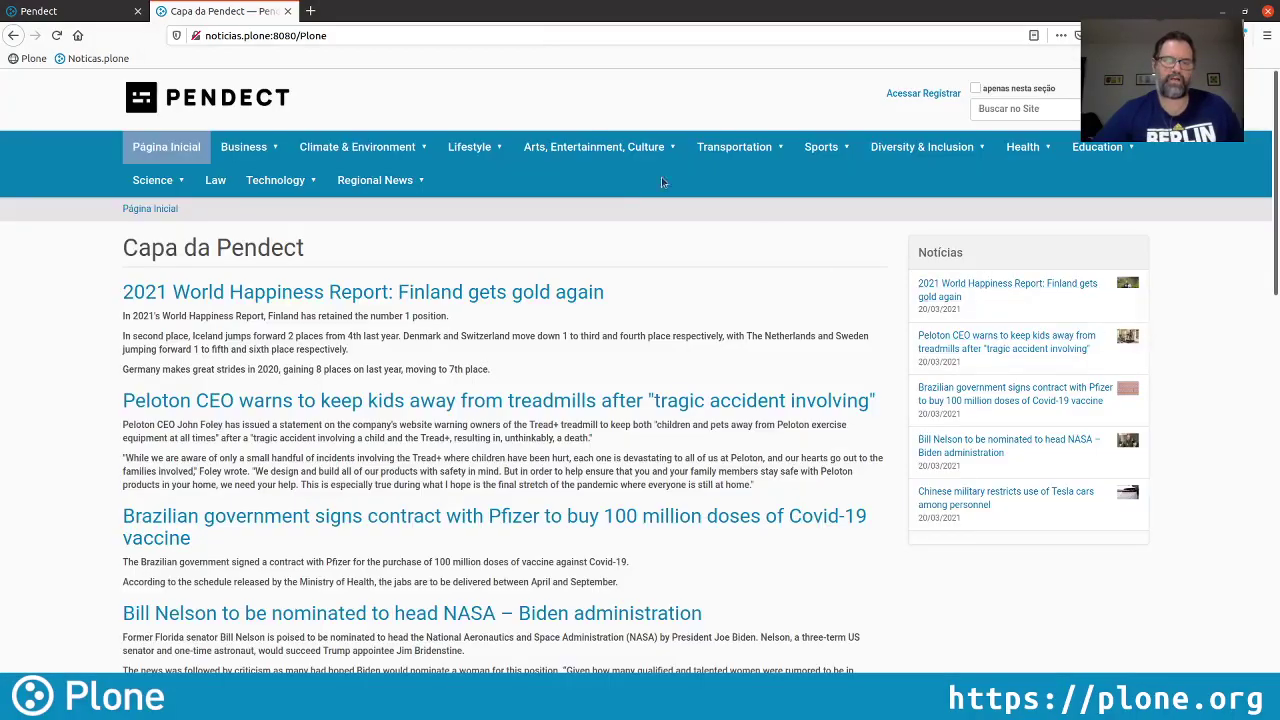
click(100, 18)
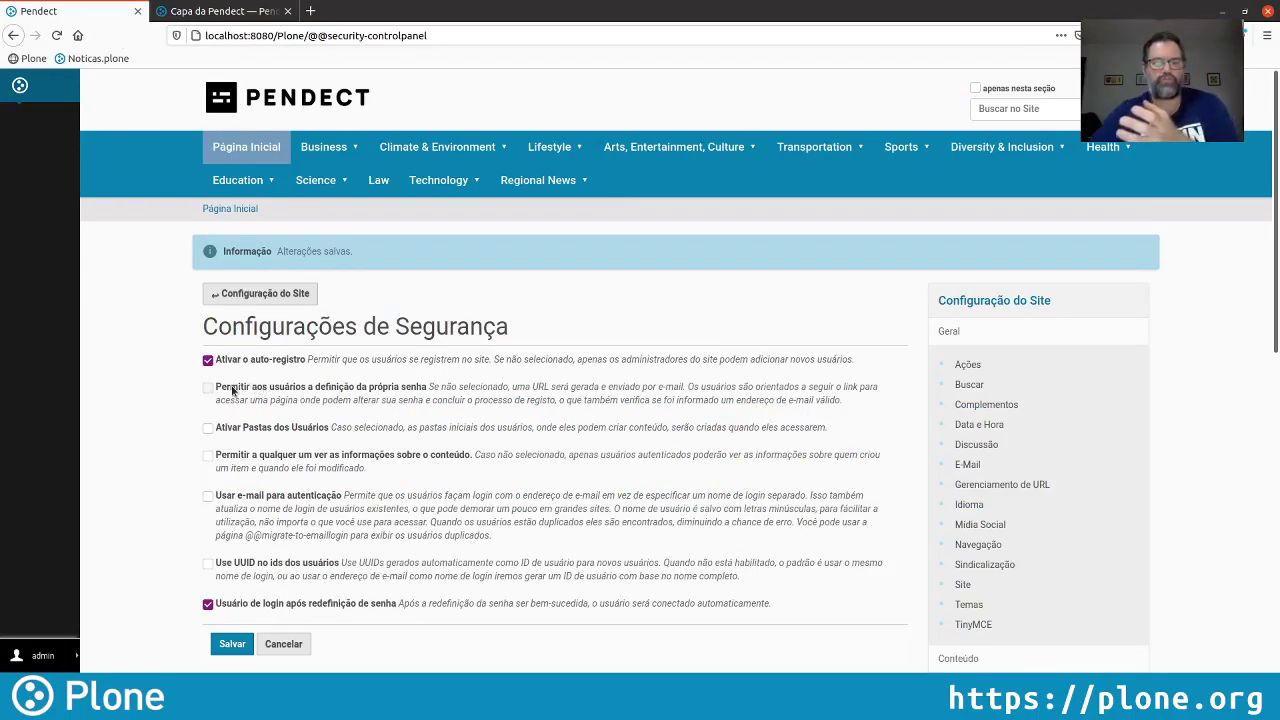
click(232, 391)
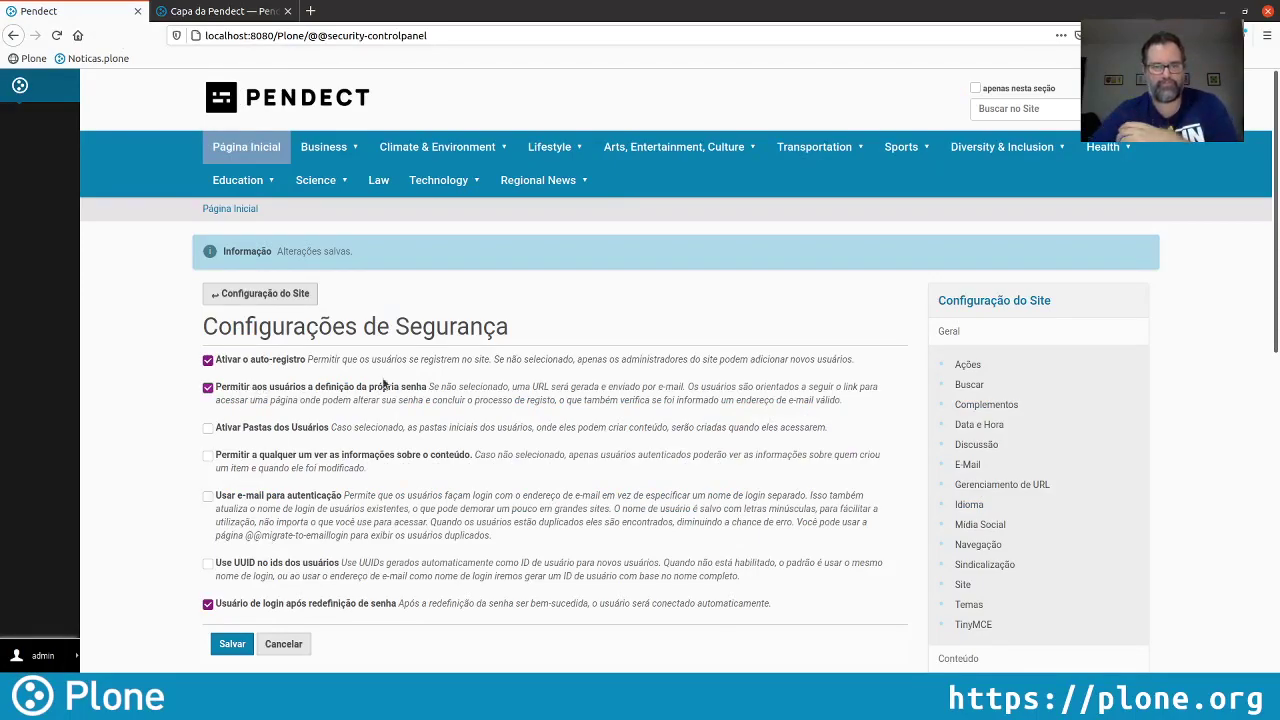
click(232, 644)
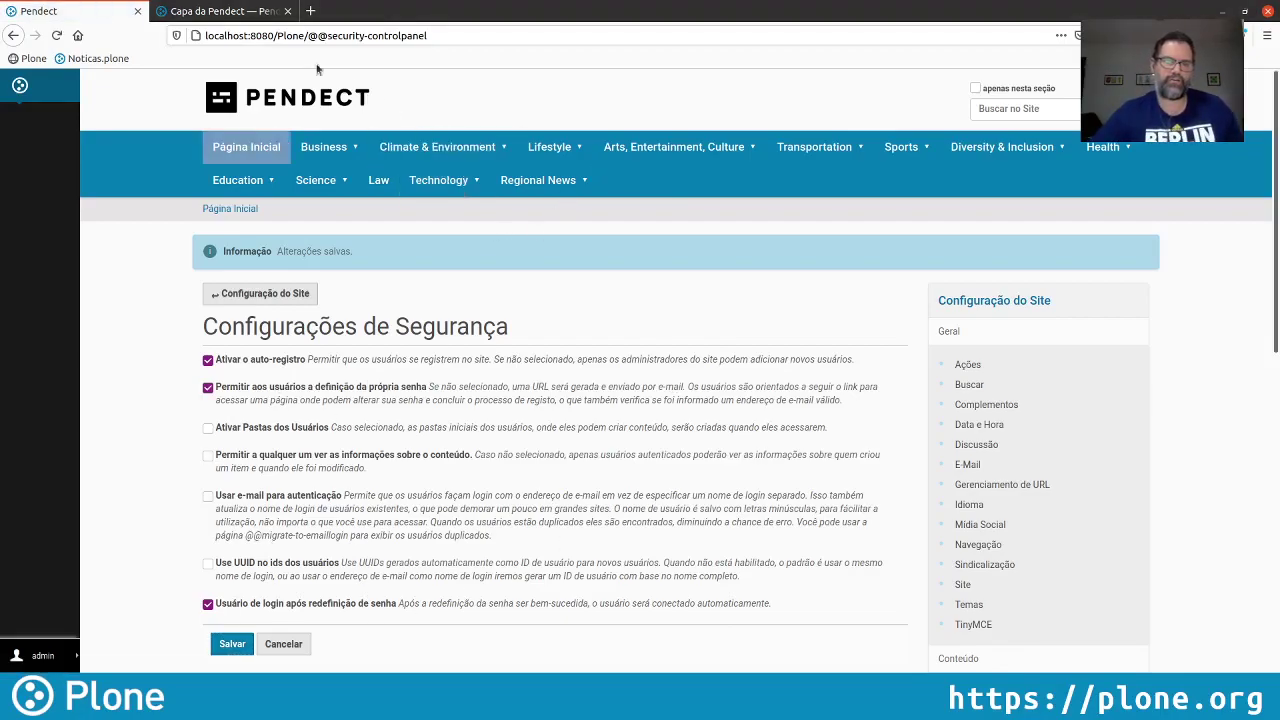
key(ctrl+Tab)
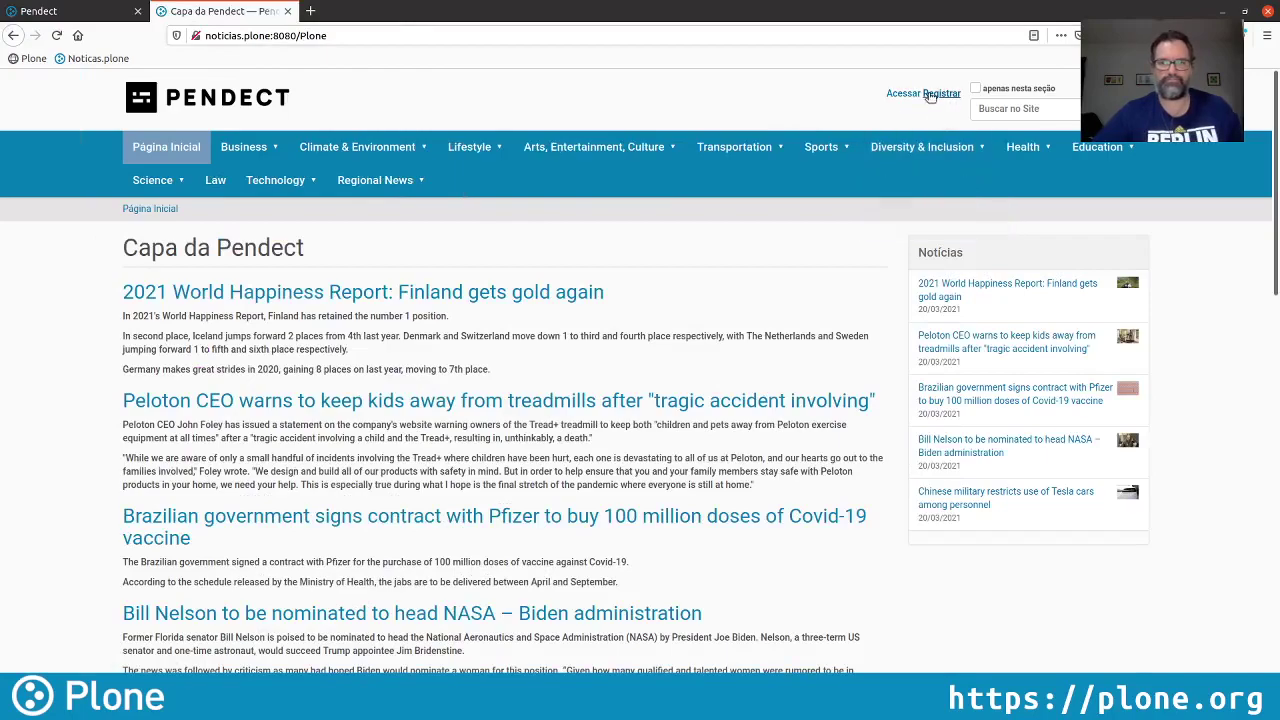
Register a new account with full name, e-mail, username and password, then log in with it
click(941, 93)
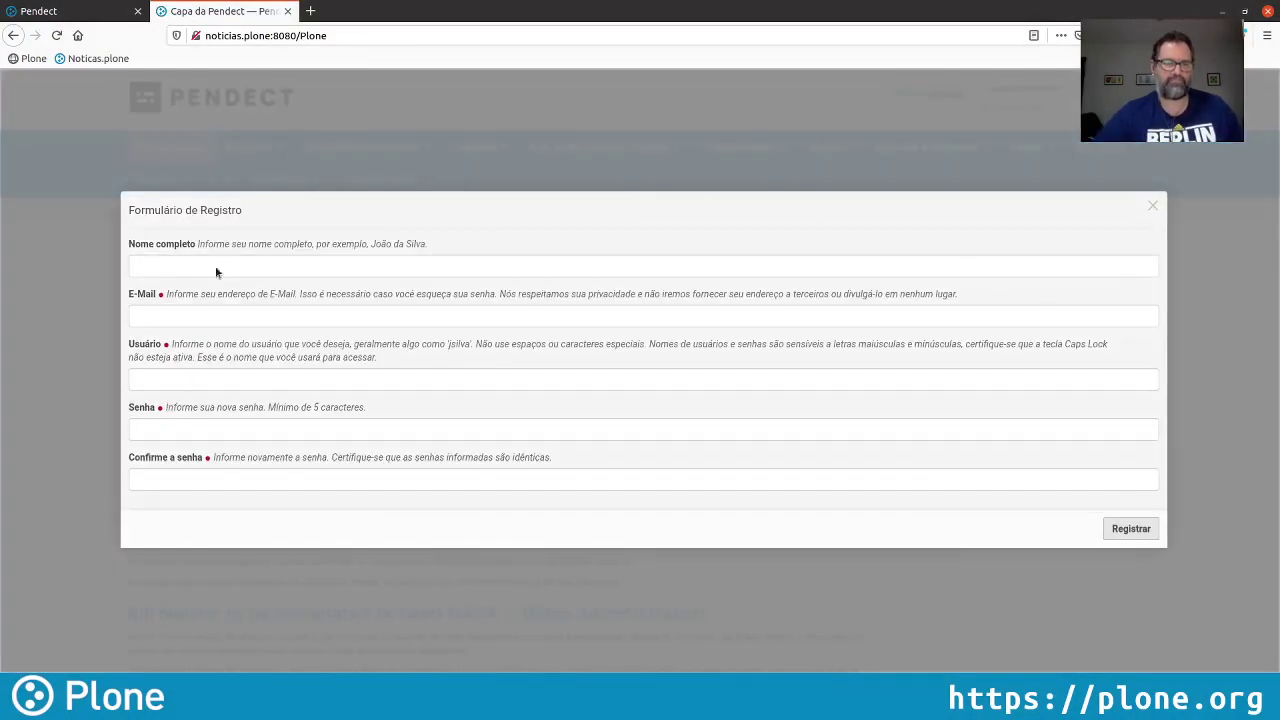
click(248, 263)
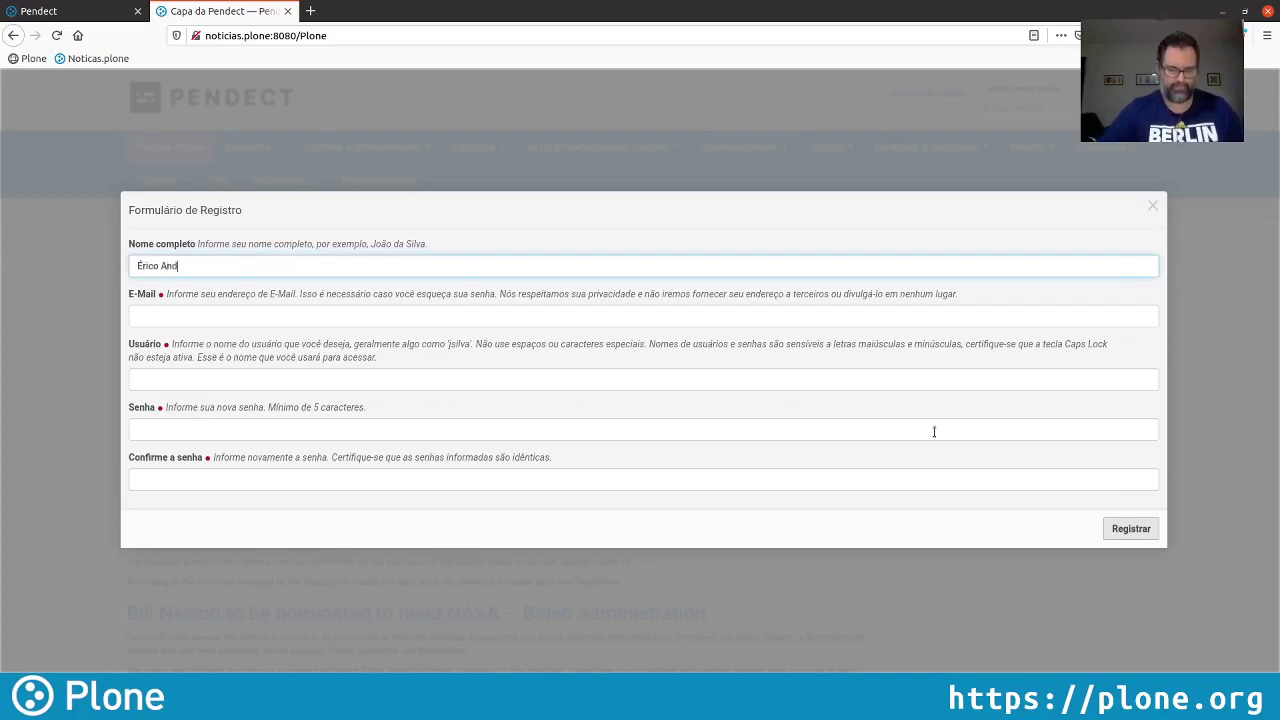
key(Tab)
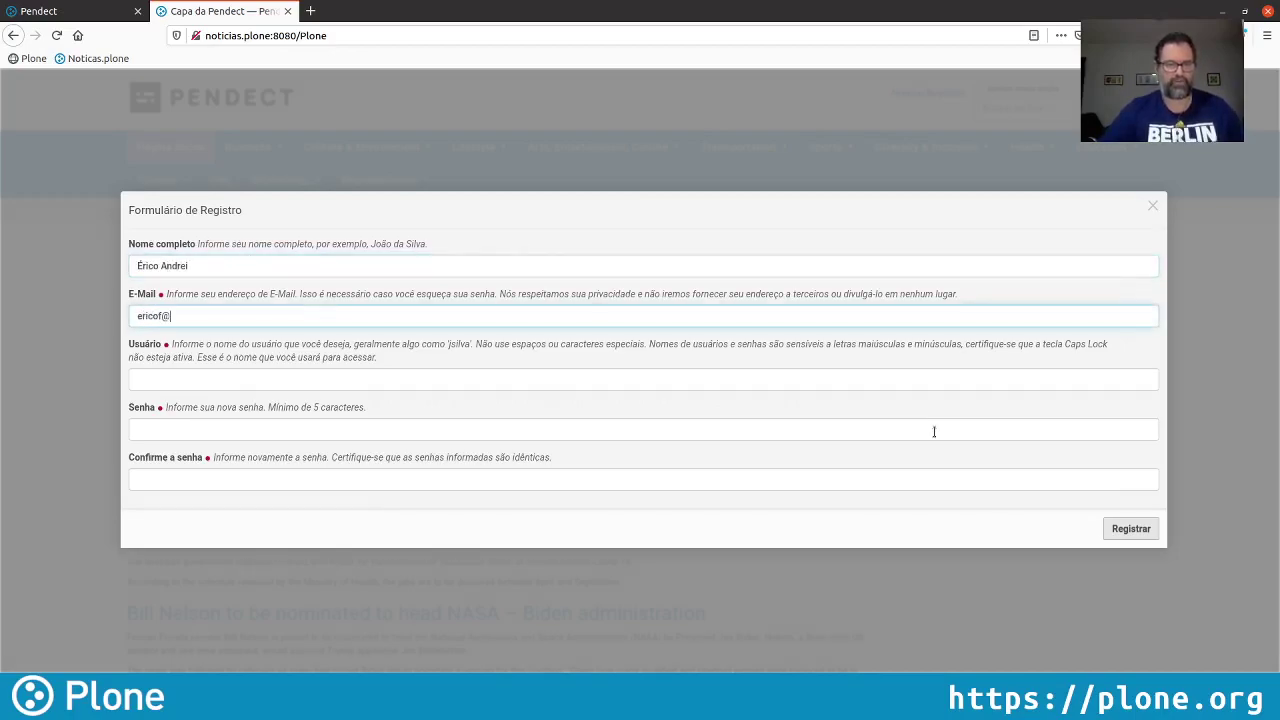
key(Tab)
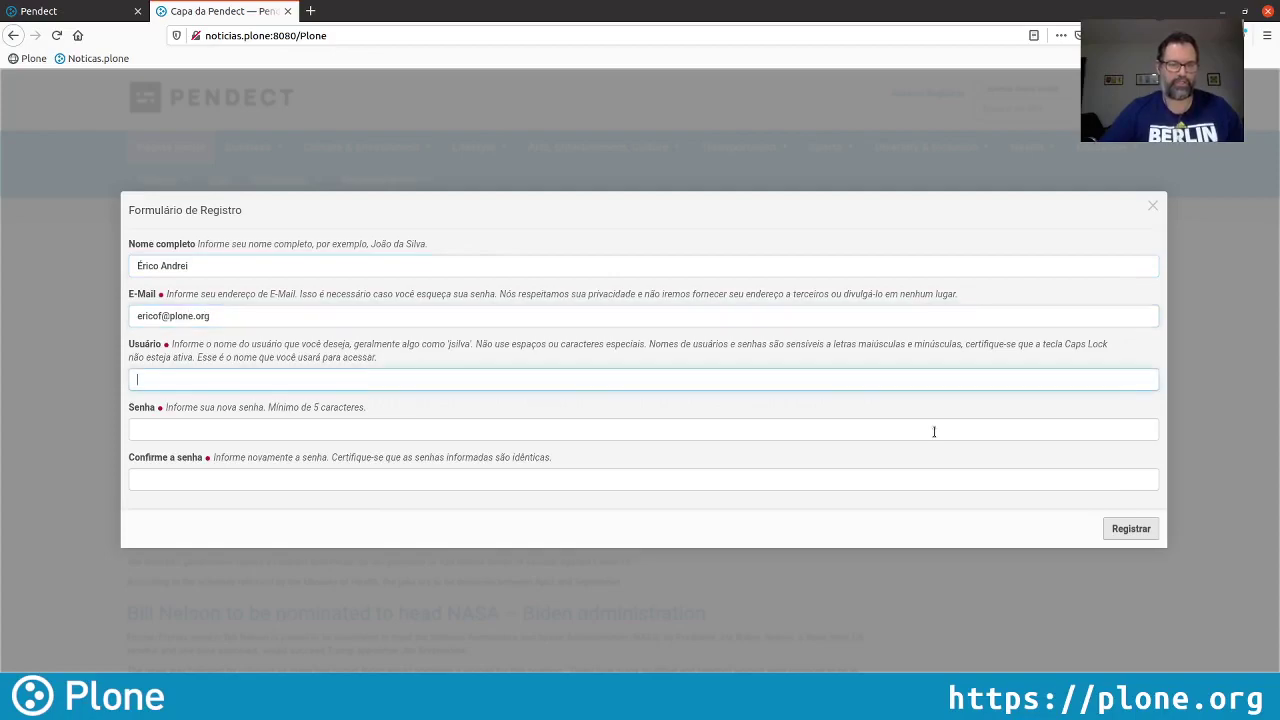
text(ericof)
key(Tab)
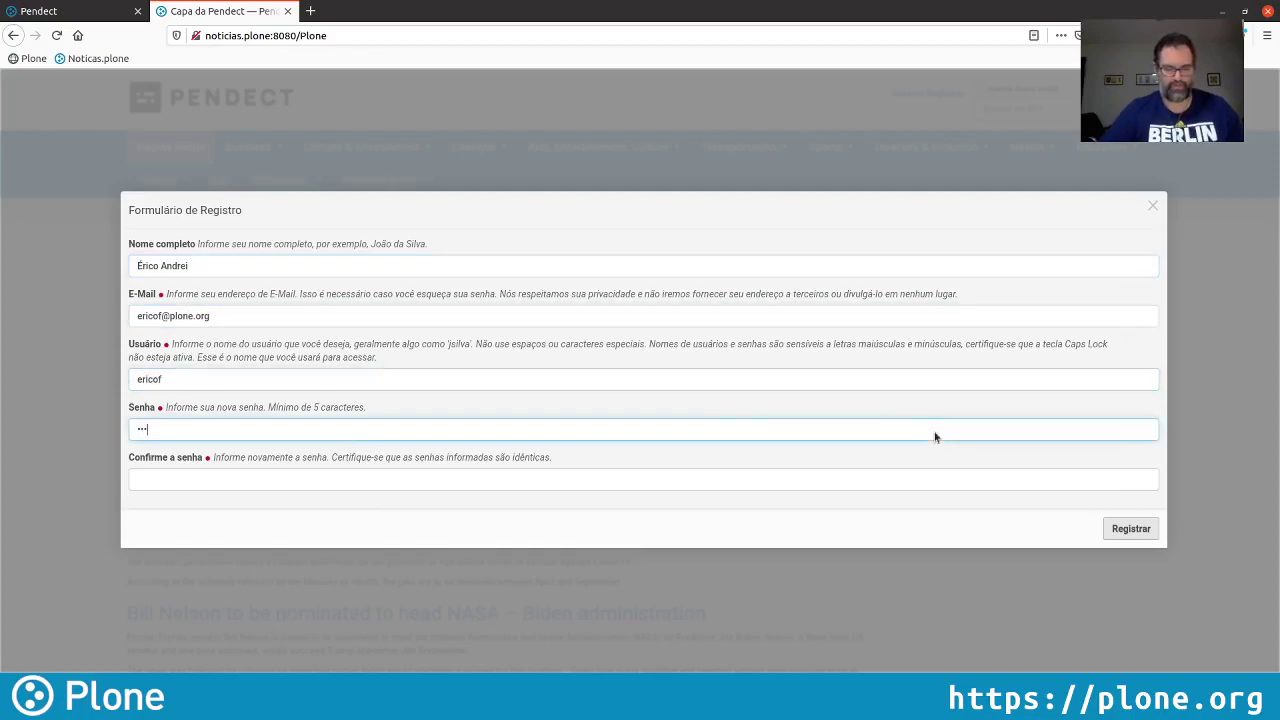
text(ericof)
key(Tab)
text(er)
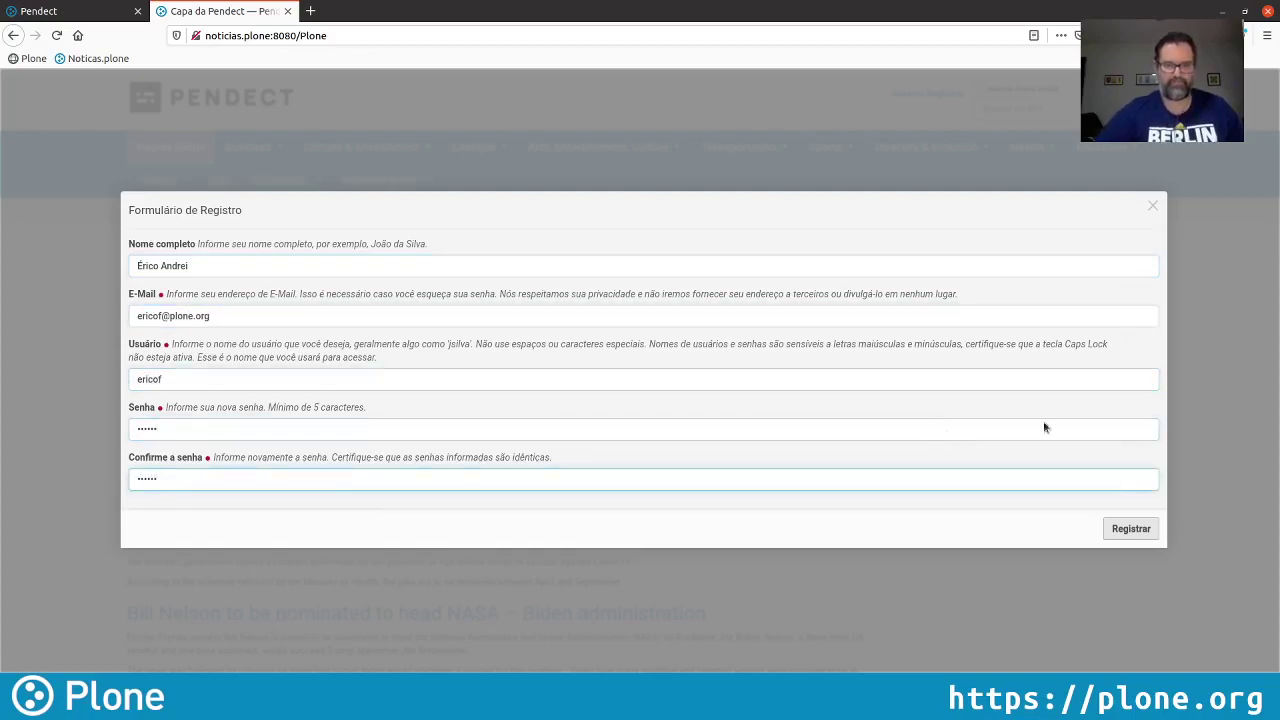
click(1125, 529)
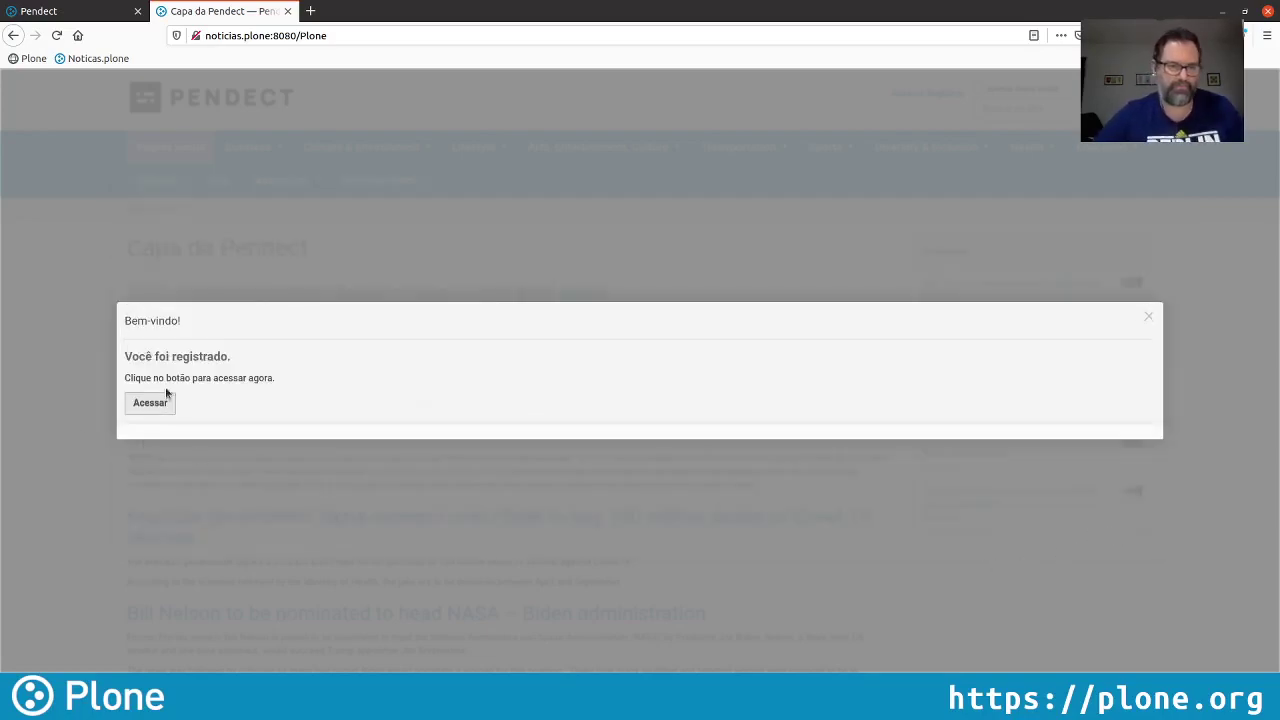
click(170, 400)
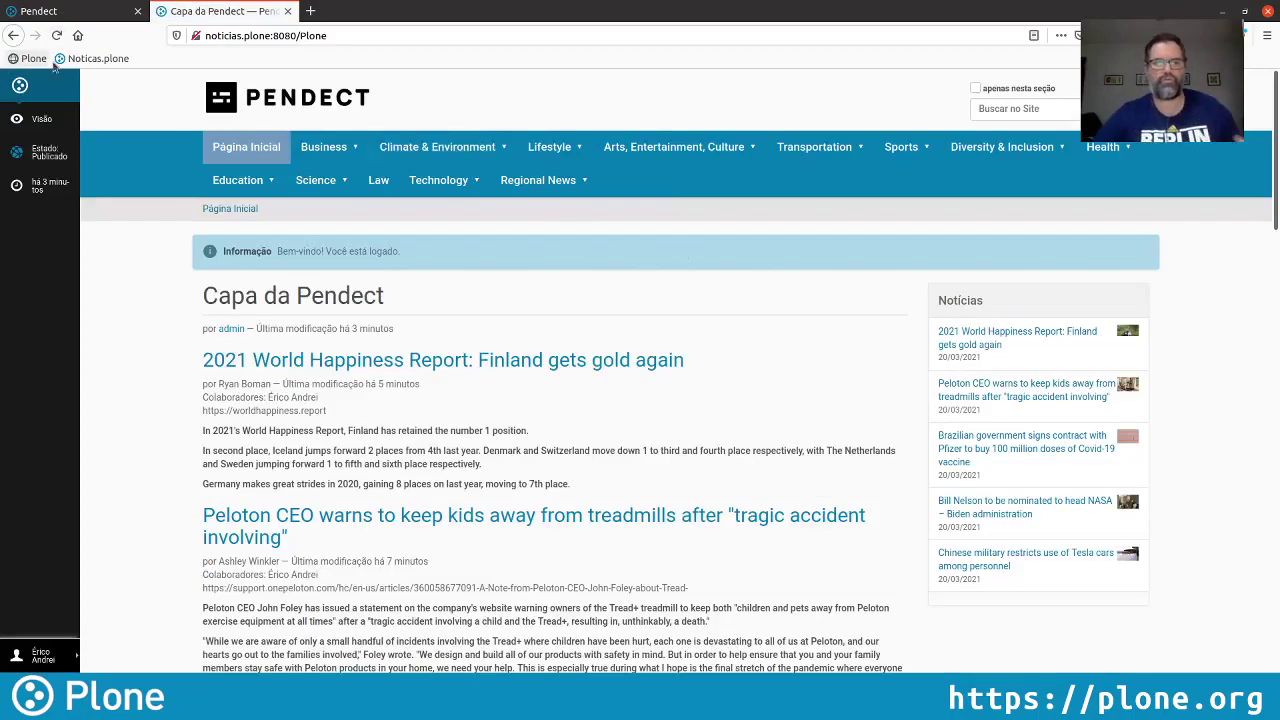
Collapse the toolbar, view the World Happiness Report article, then return to the security settings tab
click(20, 85)
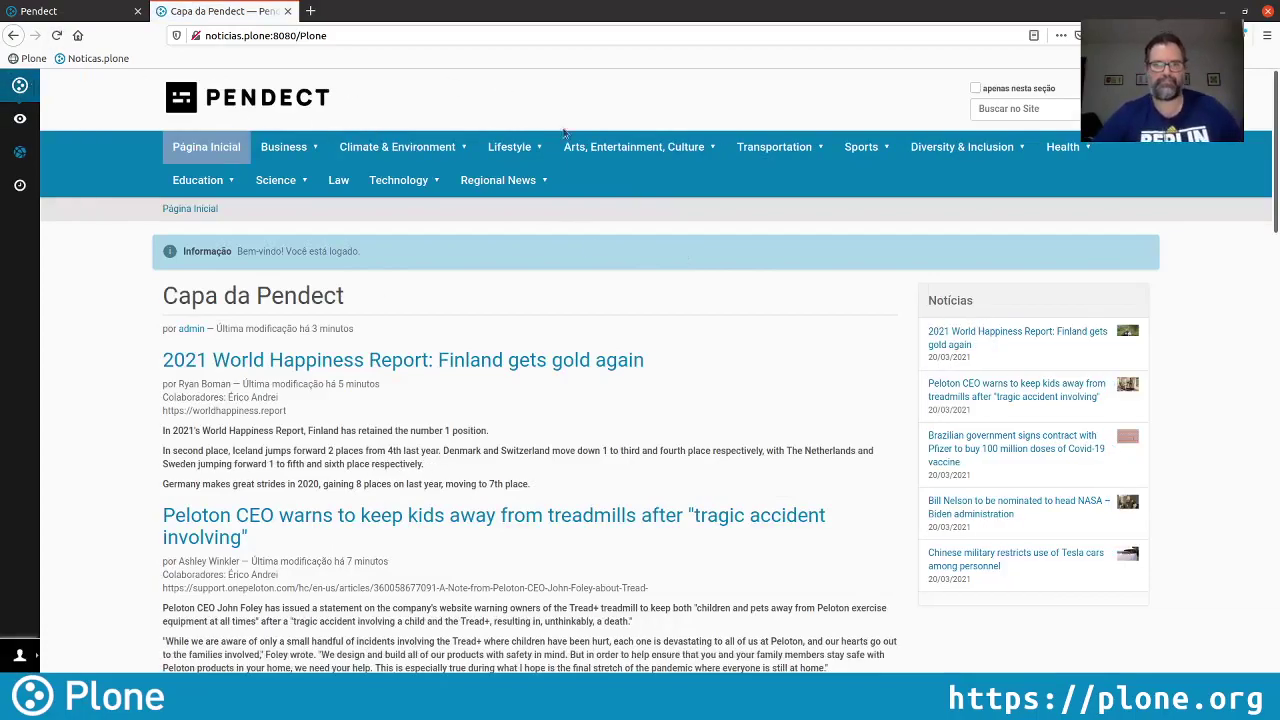
click(1040, 338)
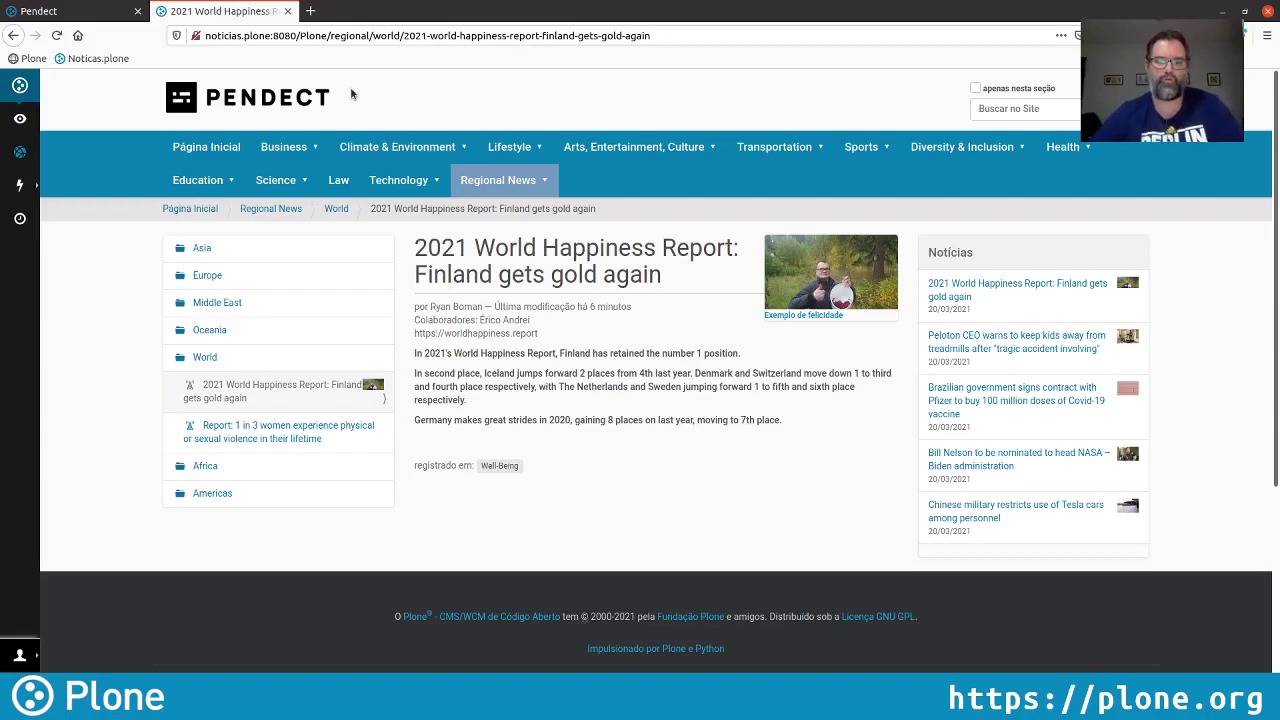
click(84, 22)
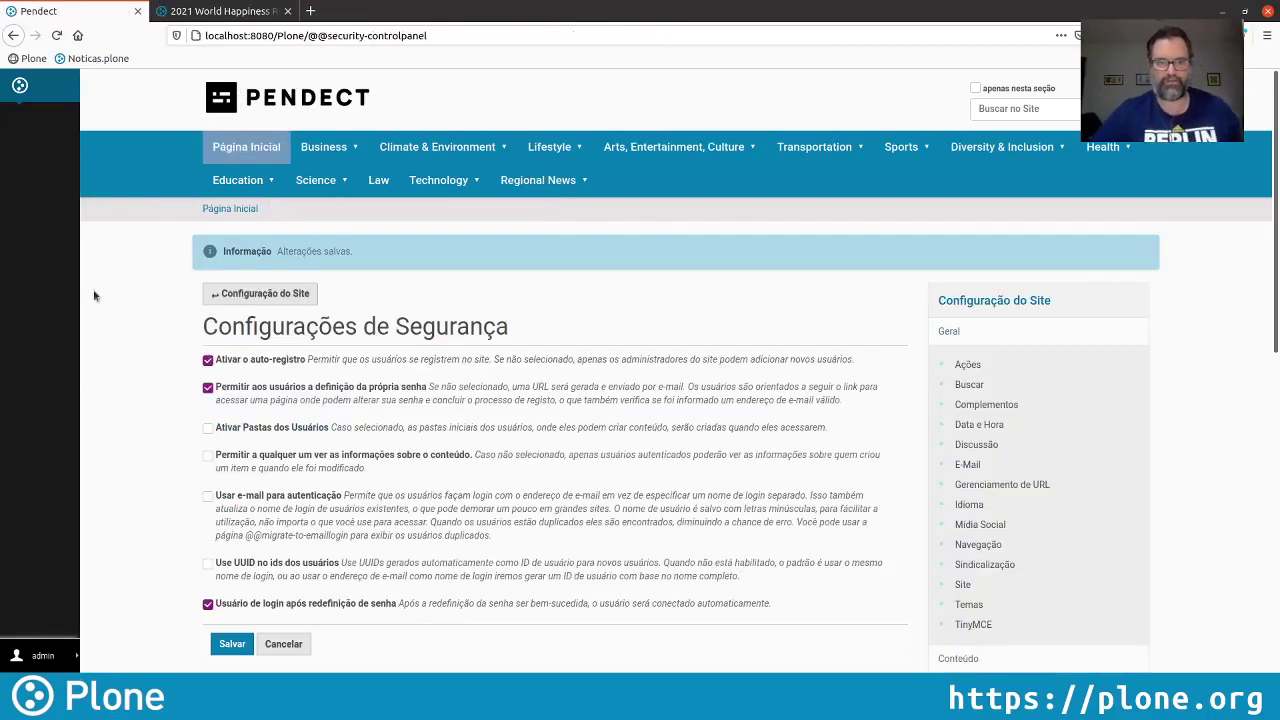
Enable global comments and comment moderation in Discussão settings, save, and return to the home page
click(290, 100)
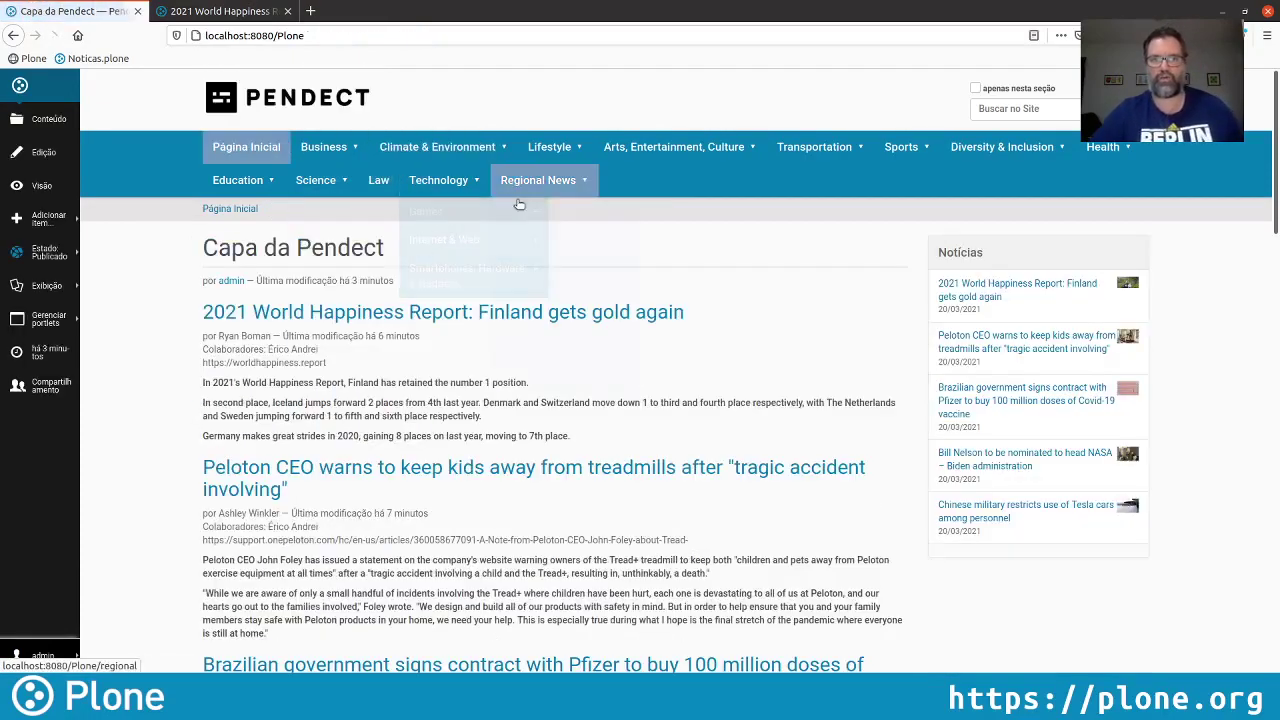
click(40, 656)
click(130, 636)
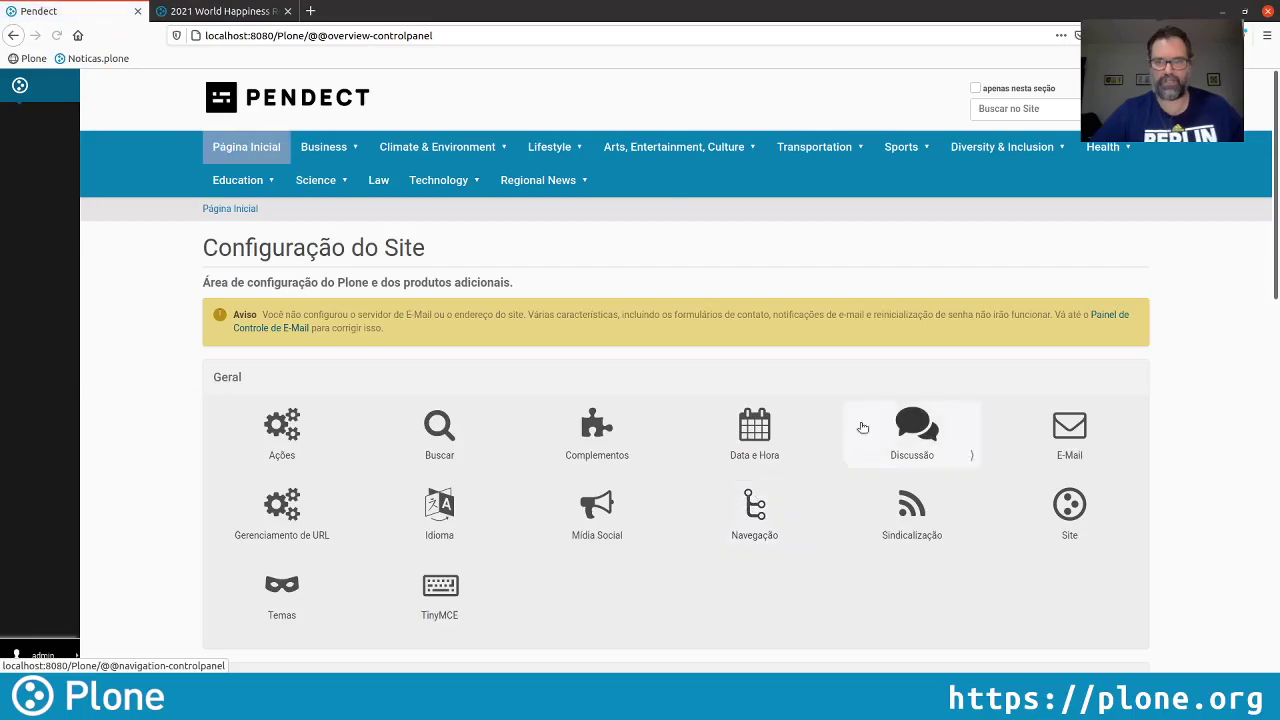
click(935, 430)
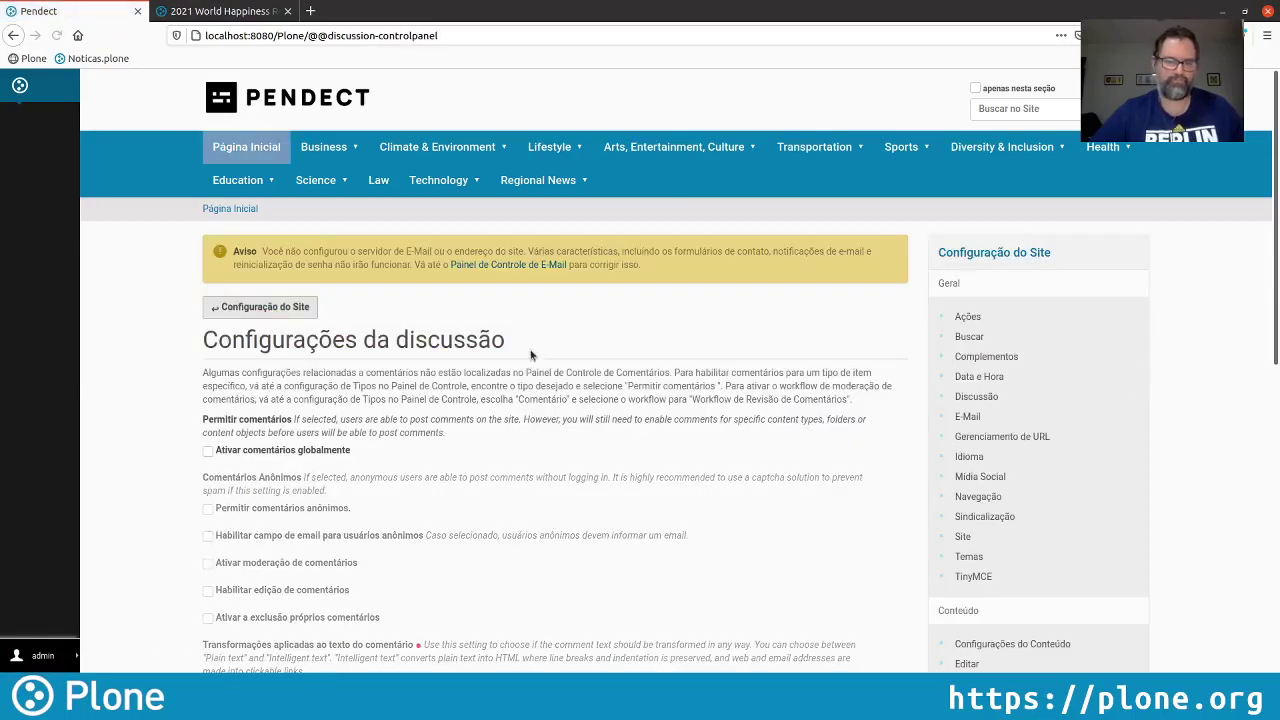
scroll(532, 348, down, 1)
scroll(532, 348, down, 3)
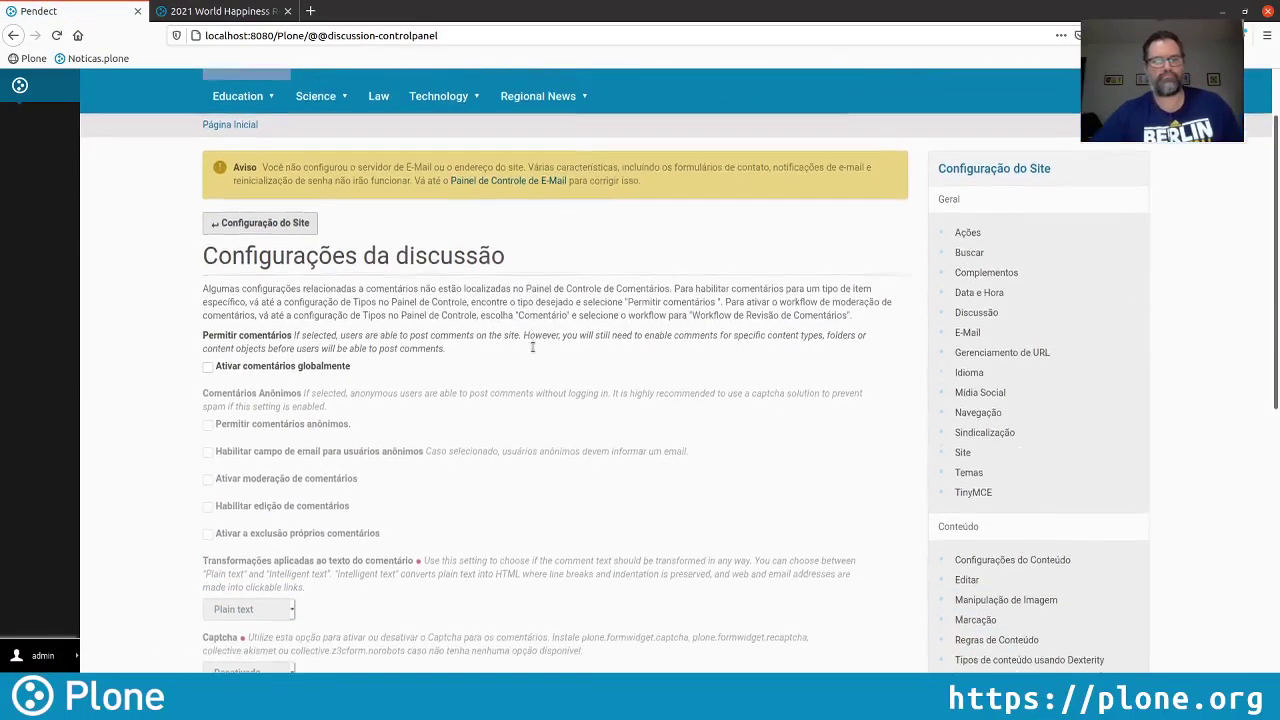
click(208, 299)
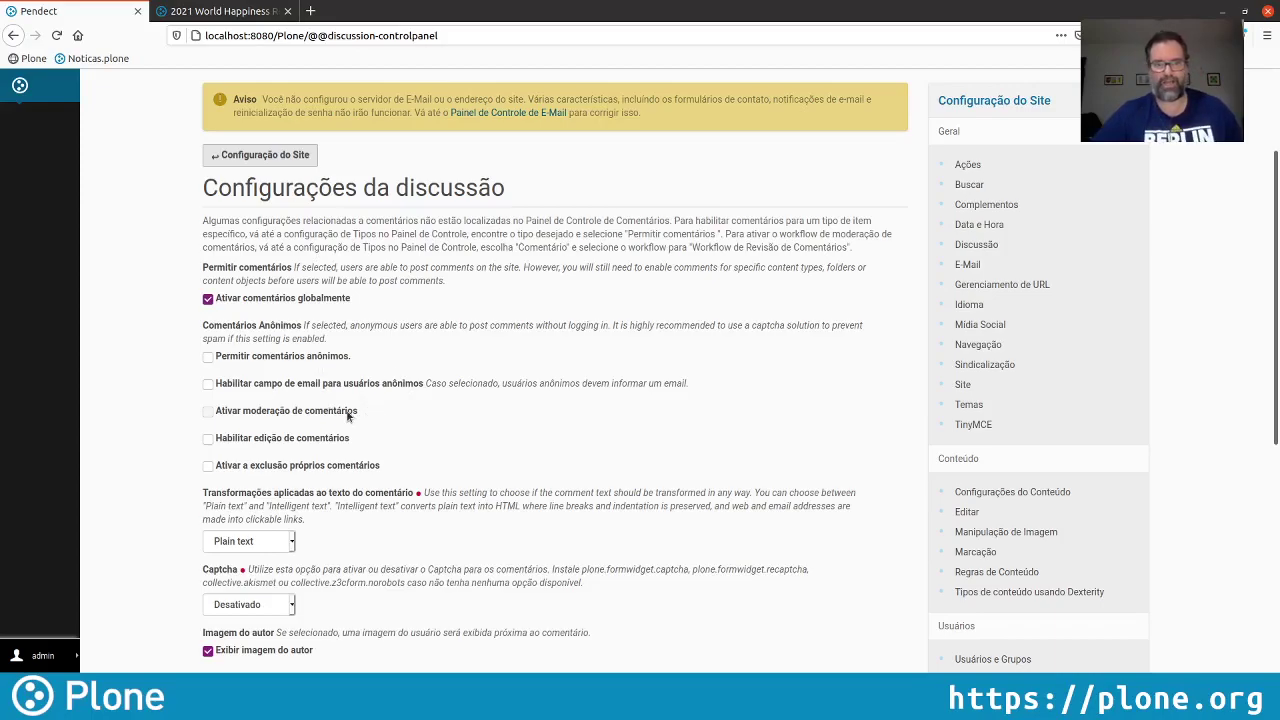
click(272, 418)
scroll(450, 410, down, 5)
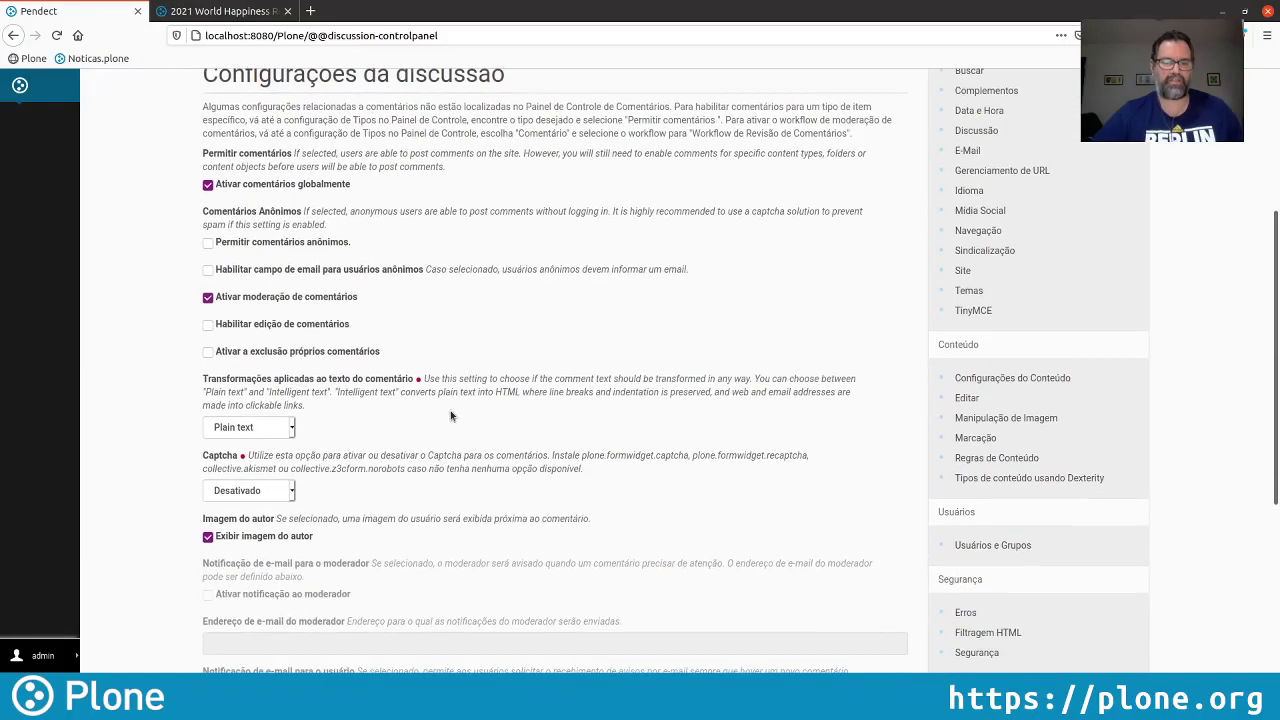
click(232, 578)
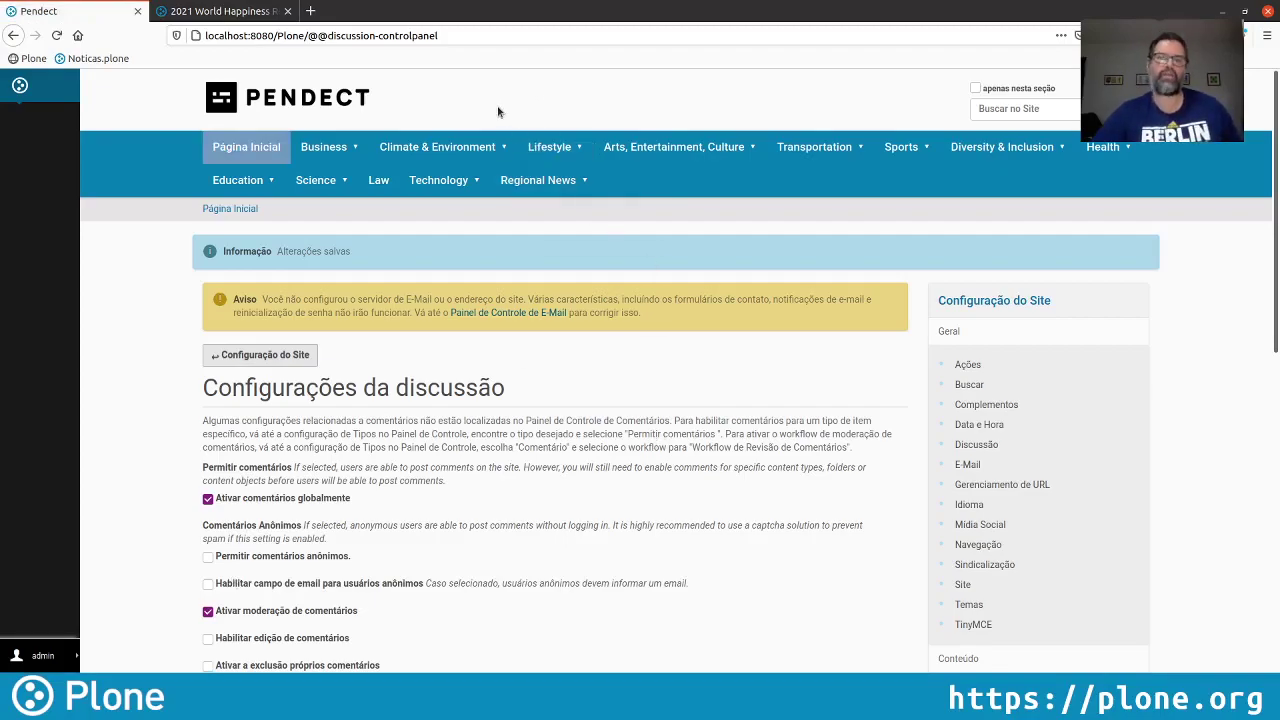
click(290, 97)
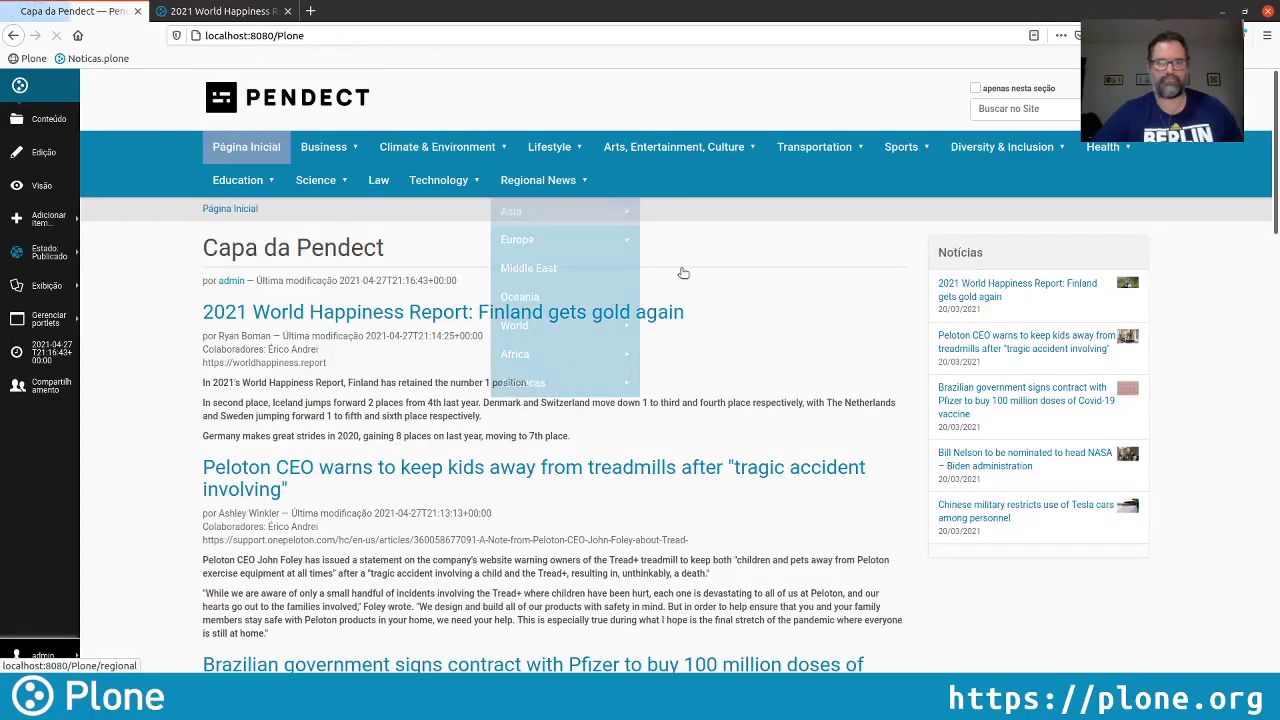
Open the Finland happiness article's edit form, review its Configurações tab, and cancel the edit
click(1086, 287)
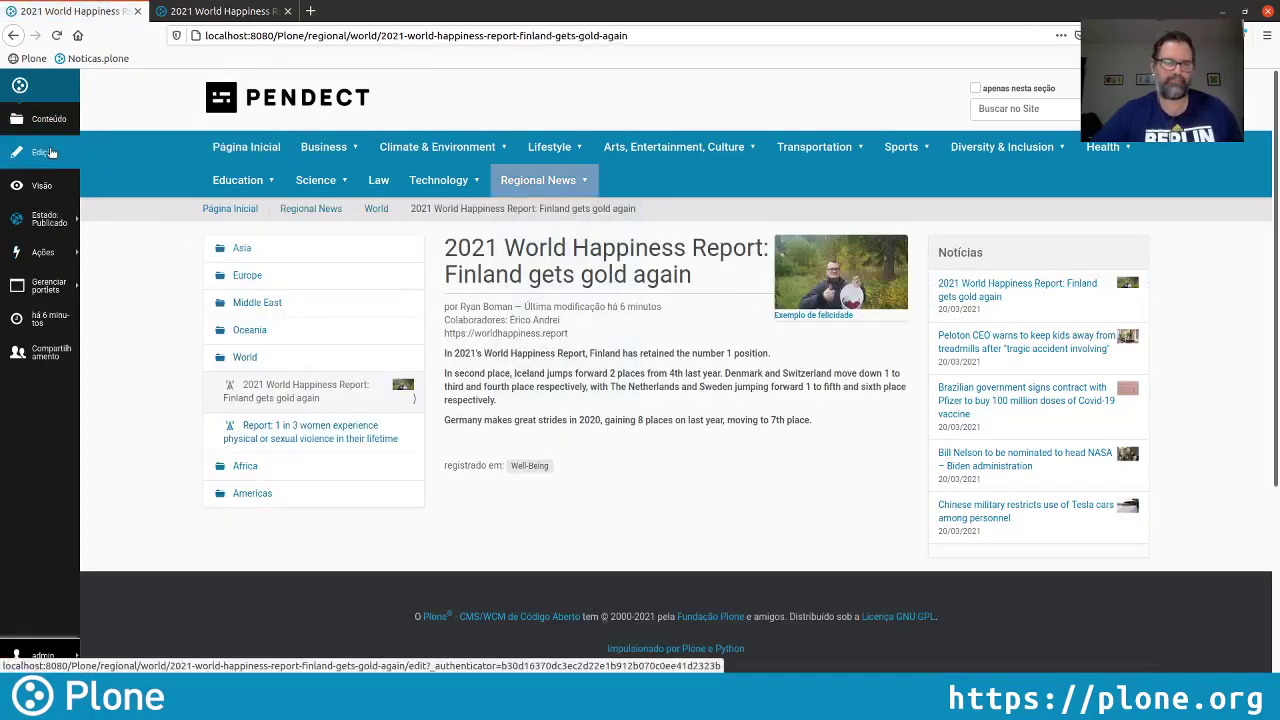
click(52, 151)
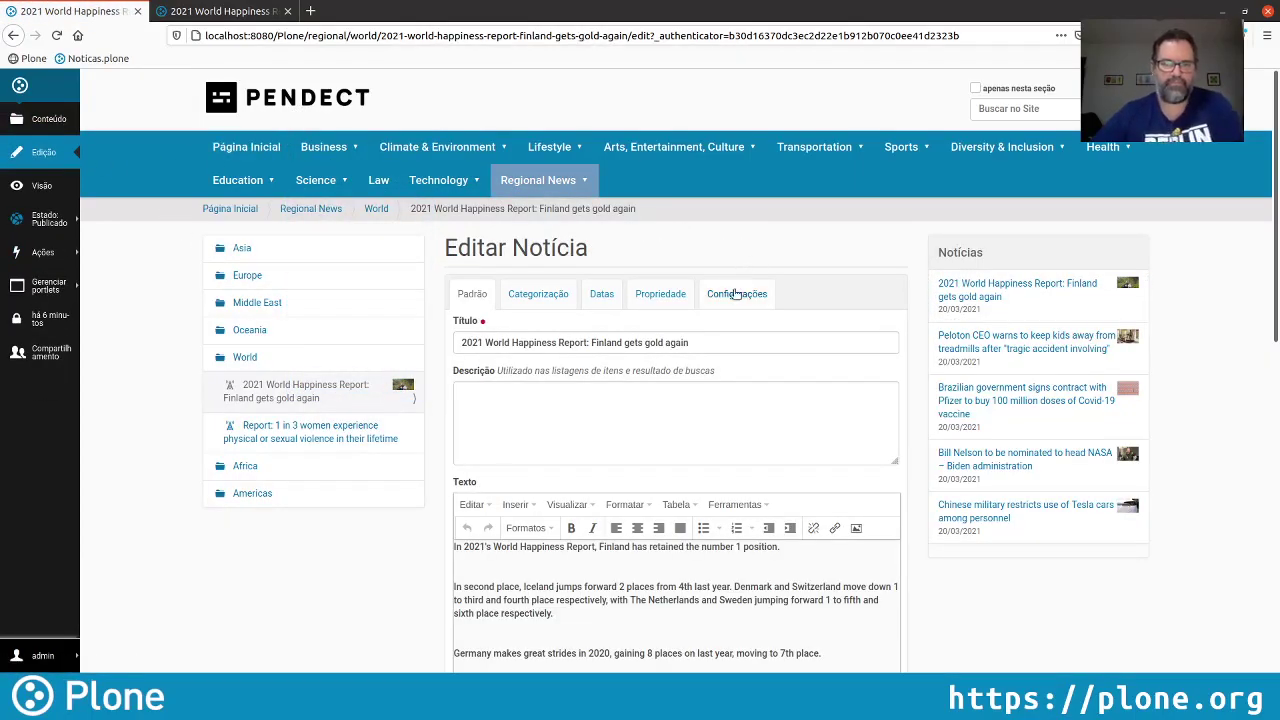
click(736, 293)
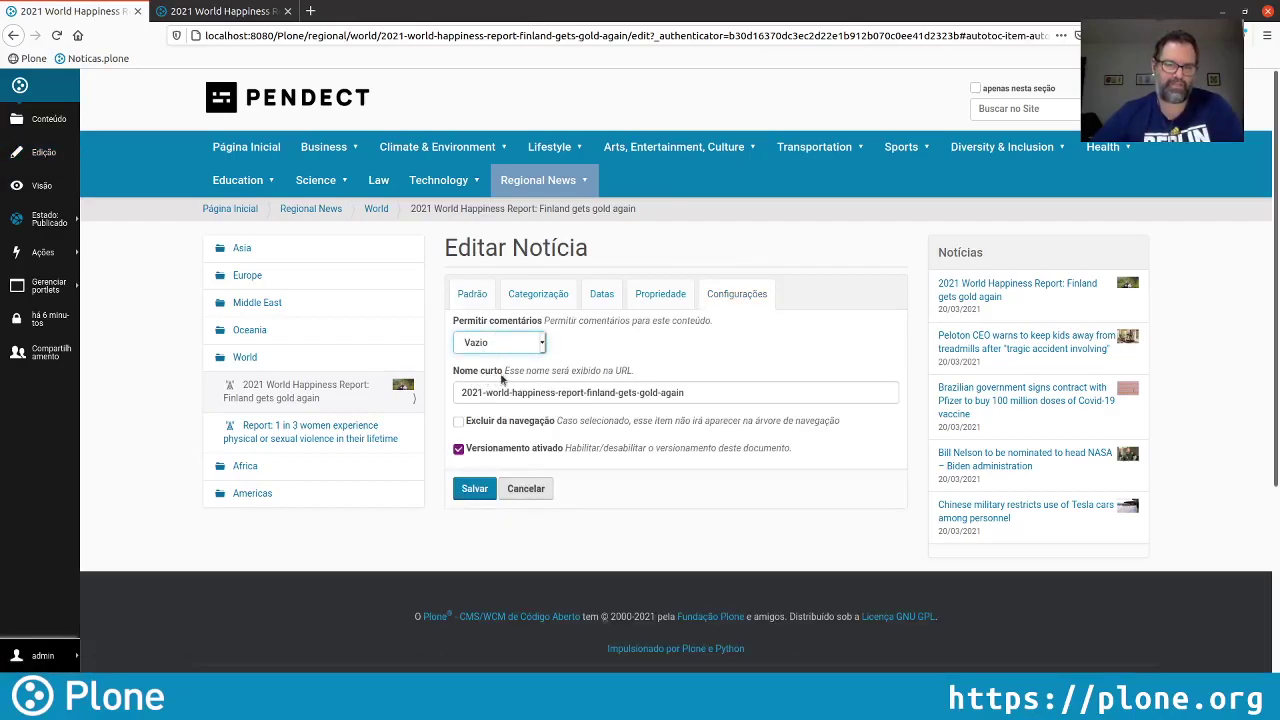
click(527, 489)
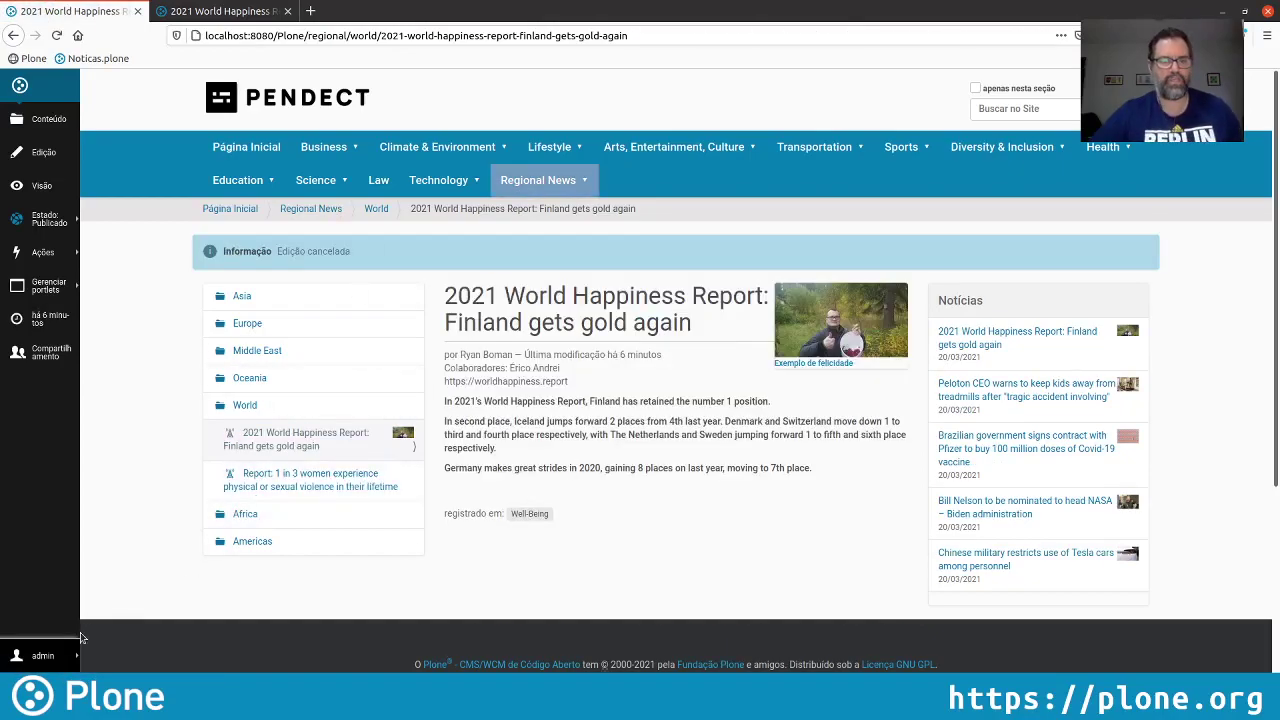
Select Notícia in Configurações do Conteúdo, save it, and go back to the home page
click(43, 656)
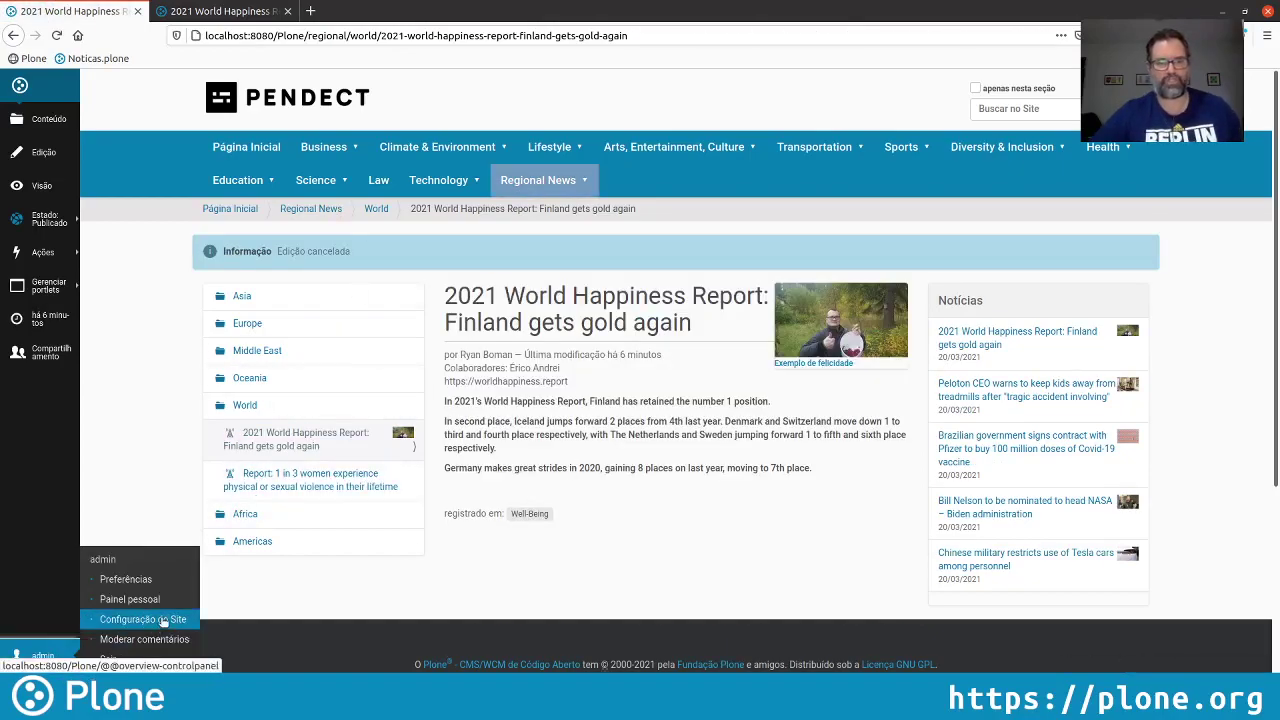
click(145, 619)
scroll(1075, 374, down, 5)
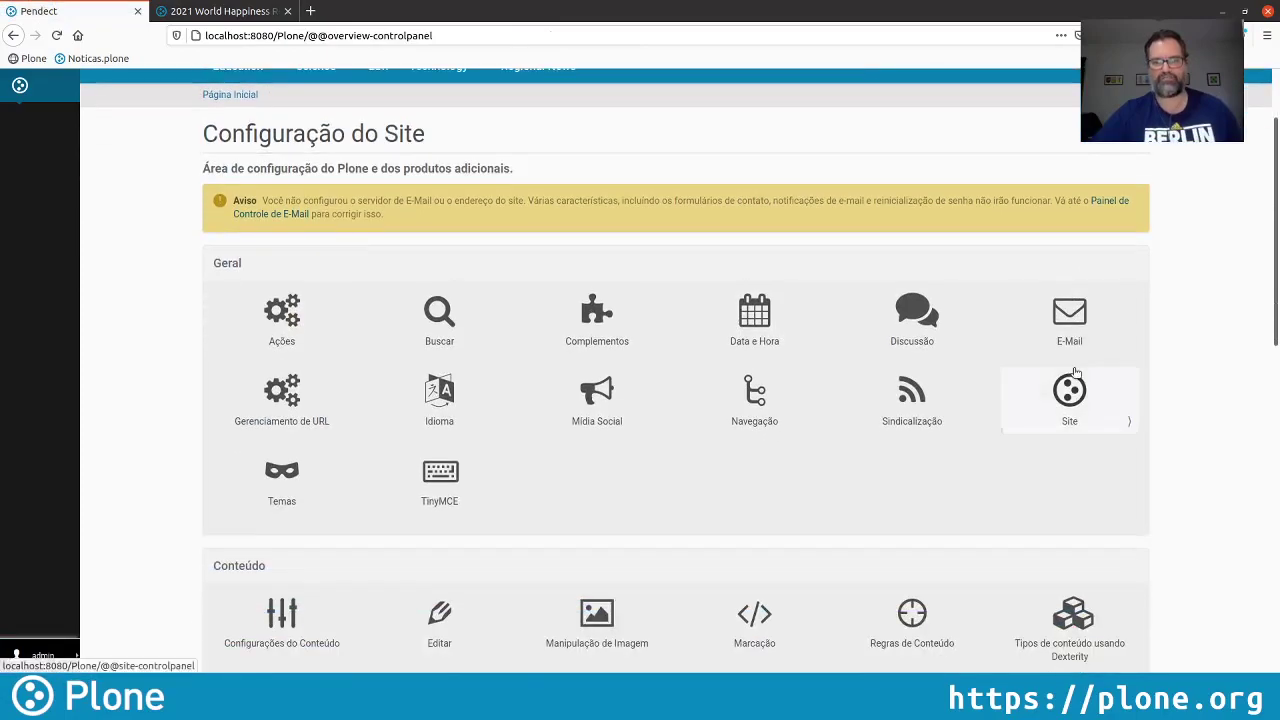
scroll(1075, 377, down, 1)
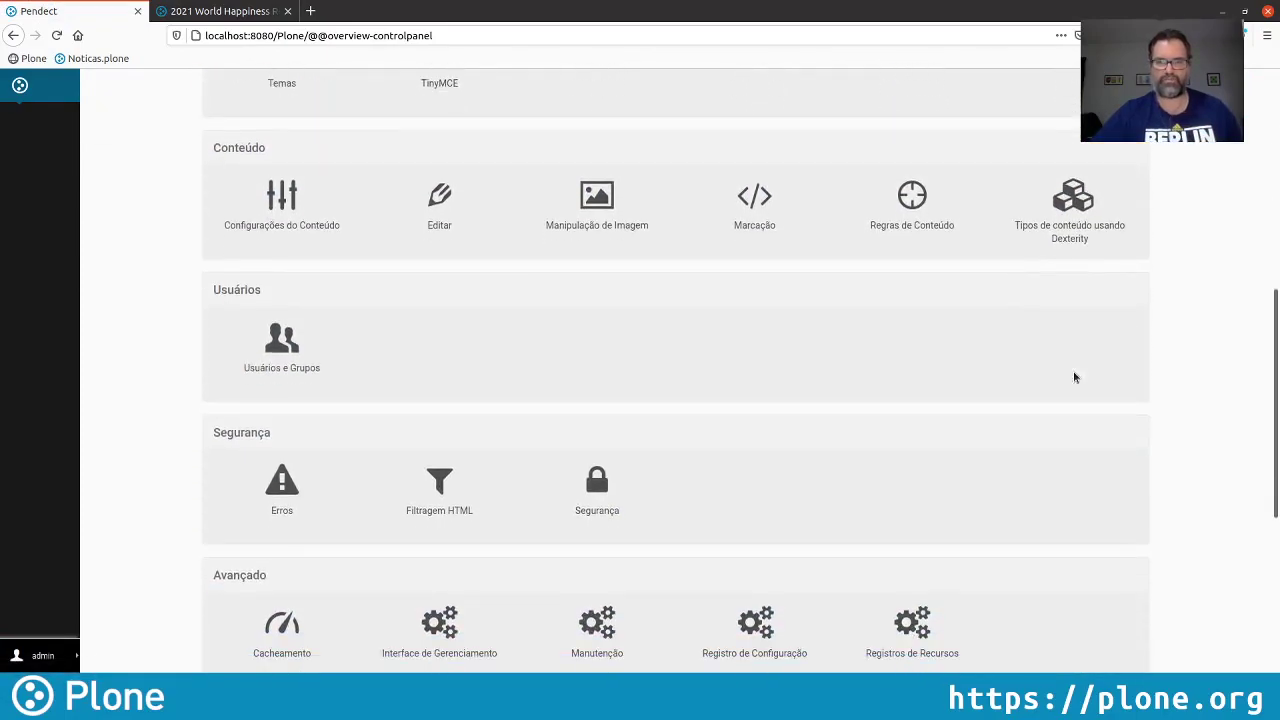
click(289, 208)
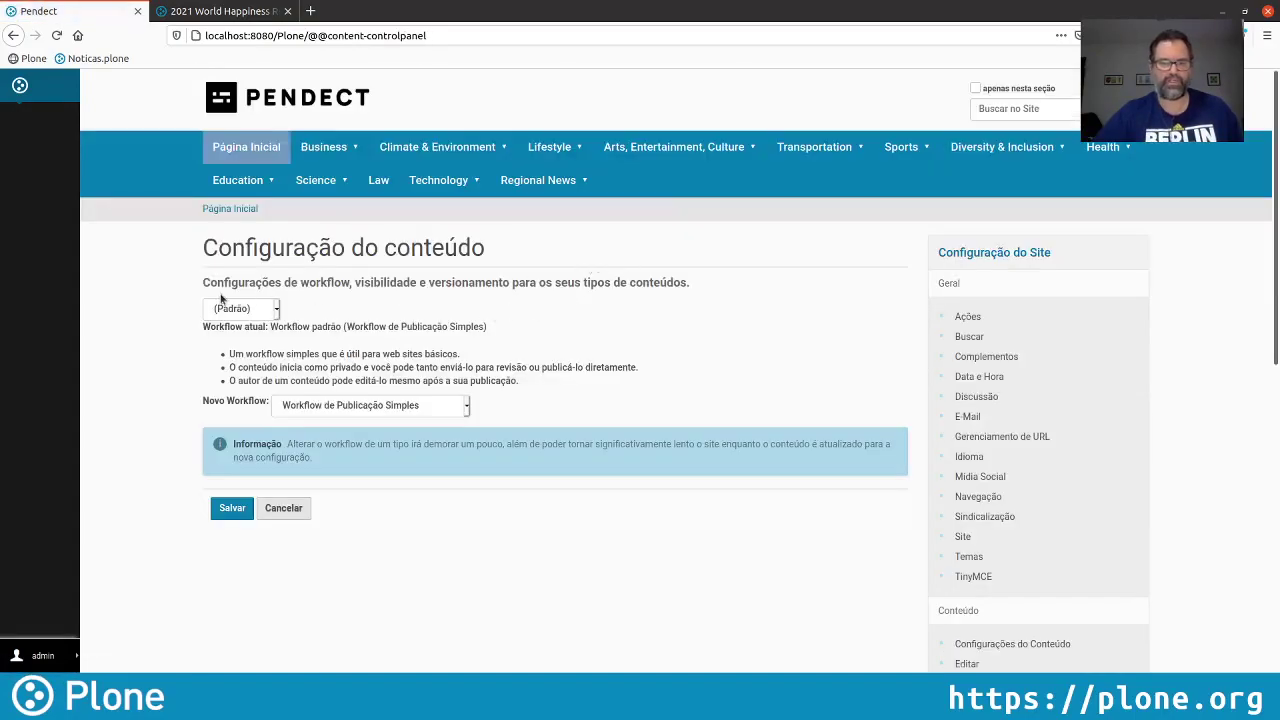
click(235, 308)
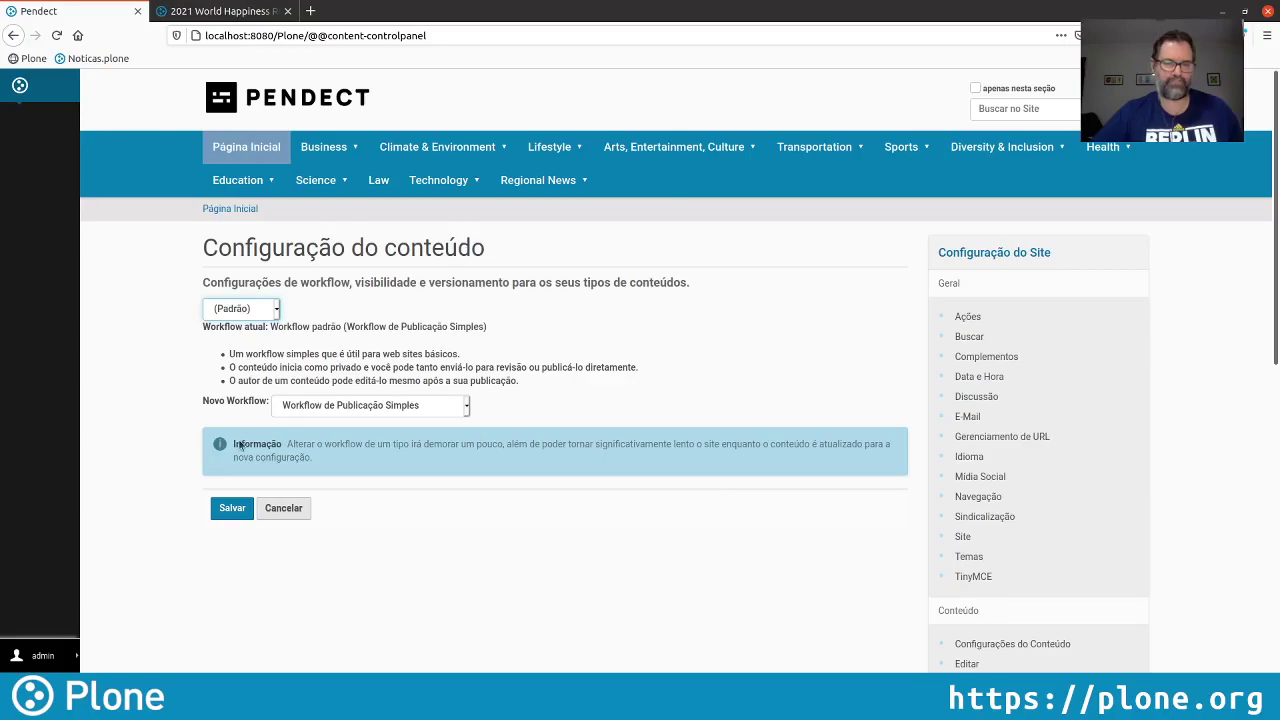
key(n)
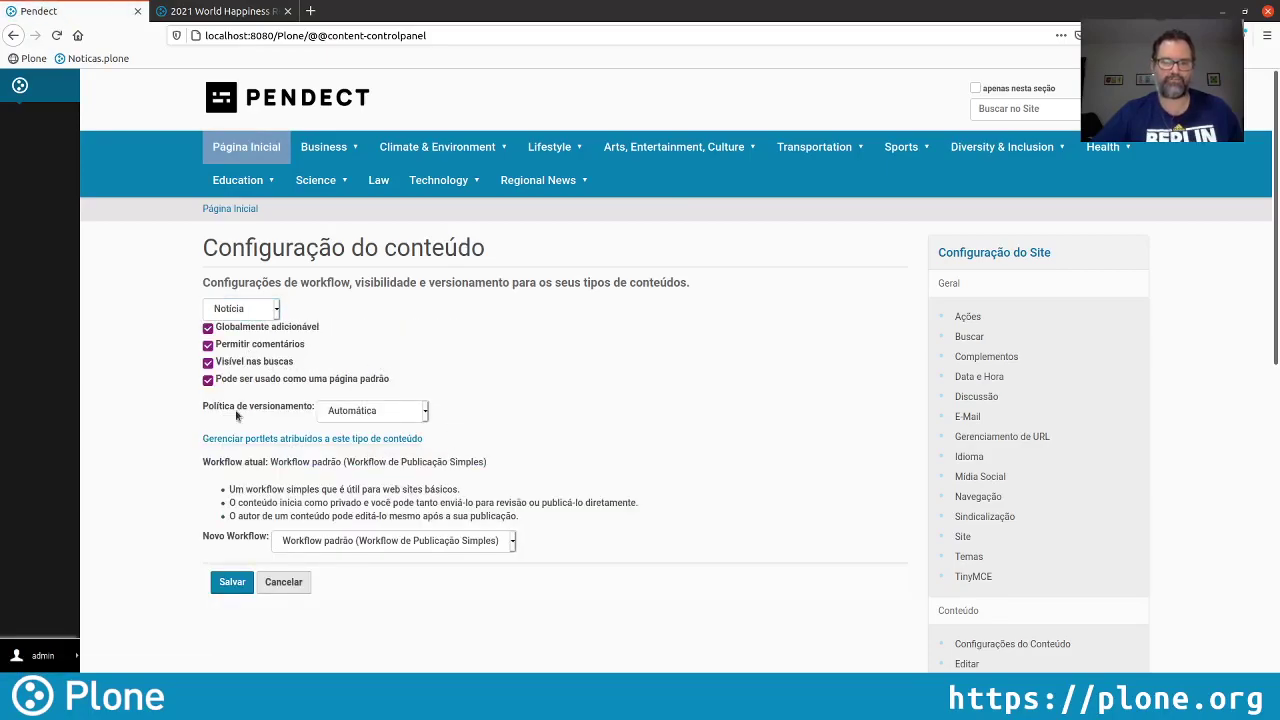
click(233, 580)
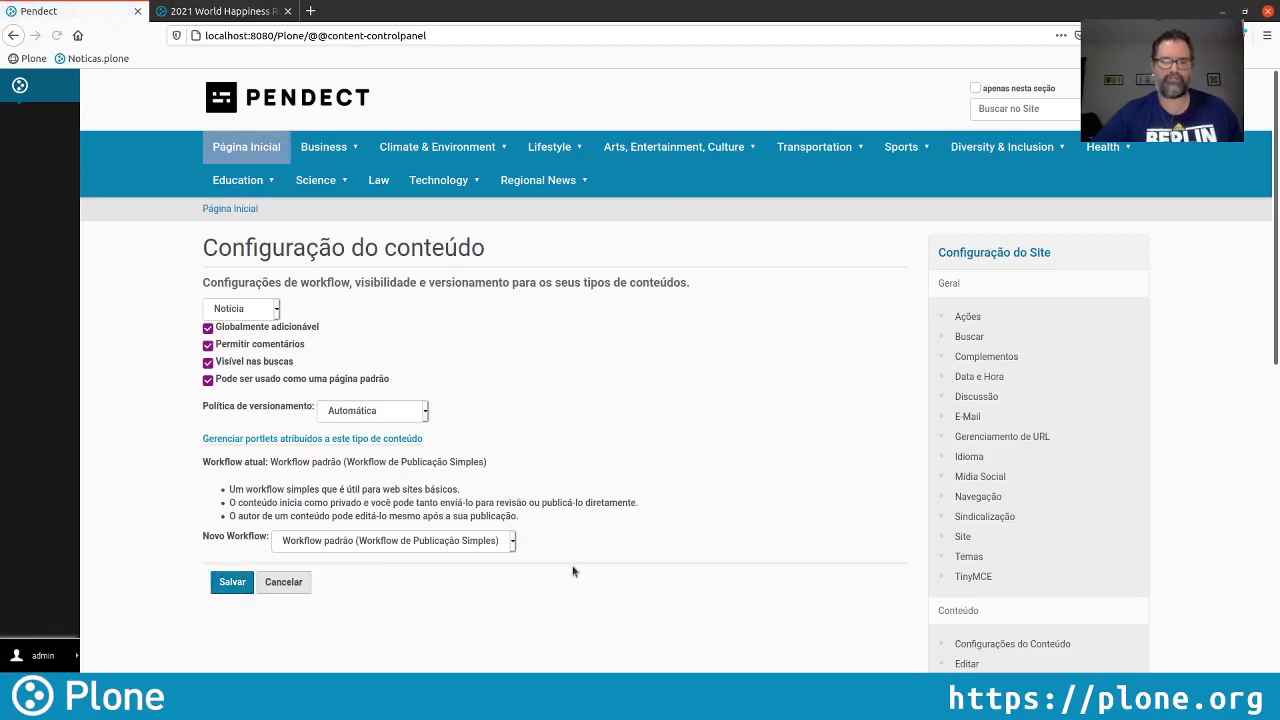
click(302, 108)
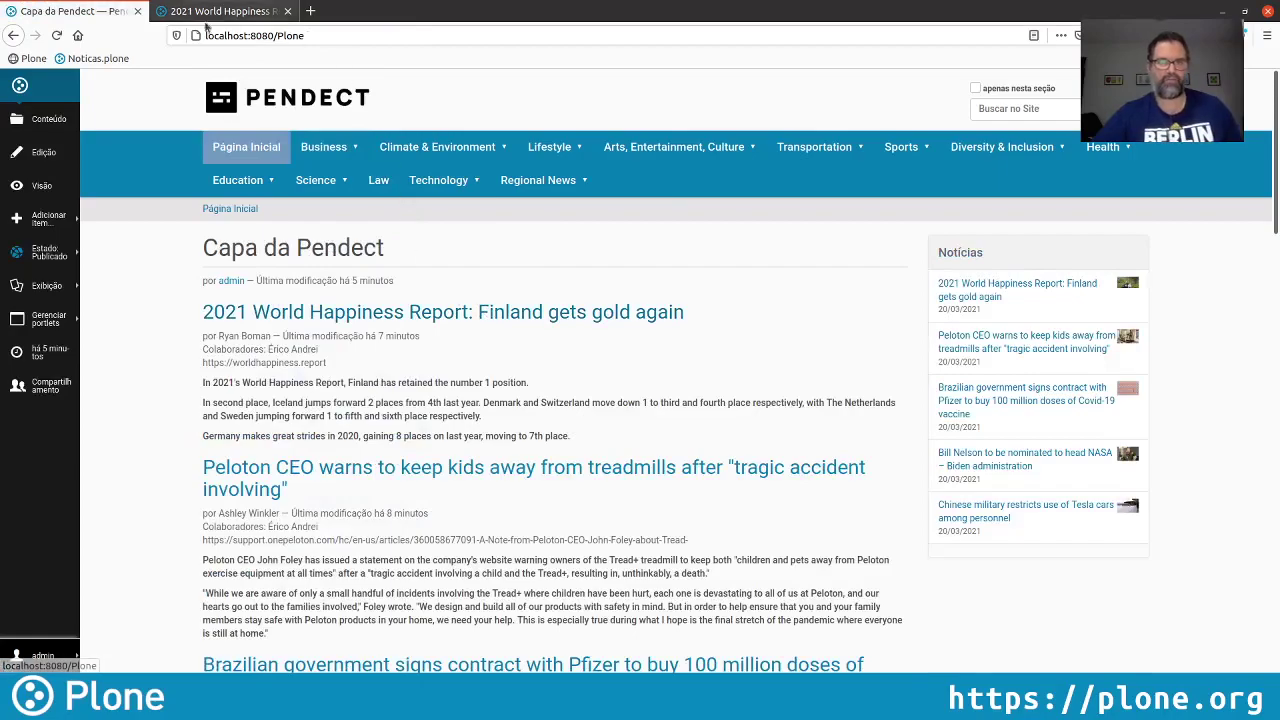
click(222, 11)
Post the comment 'Eu conheço este Finlandês!' on the Finland article for moderation
click(56, 36)
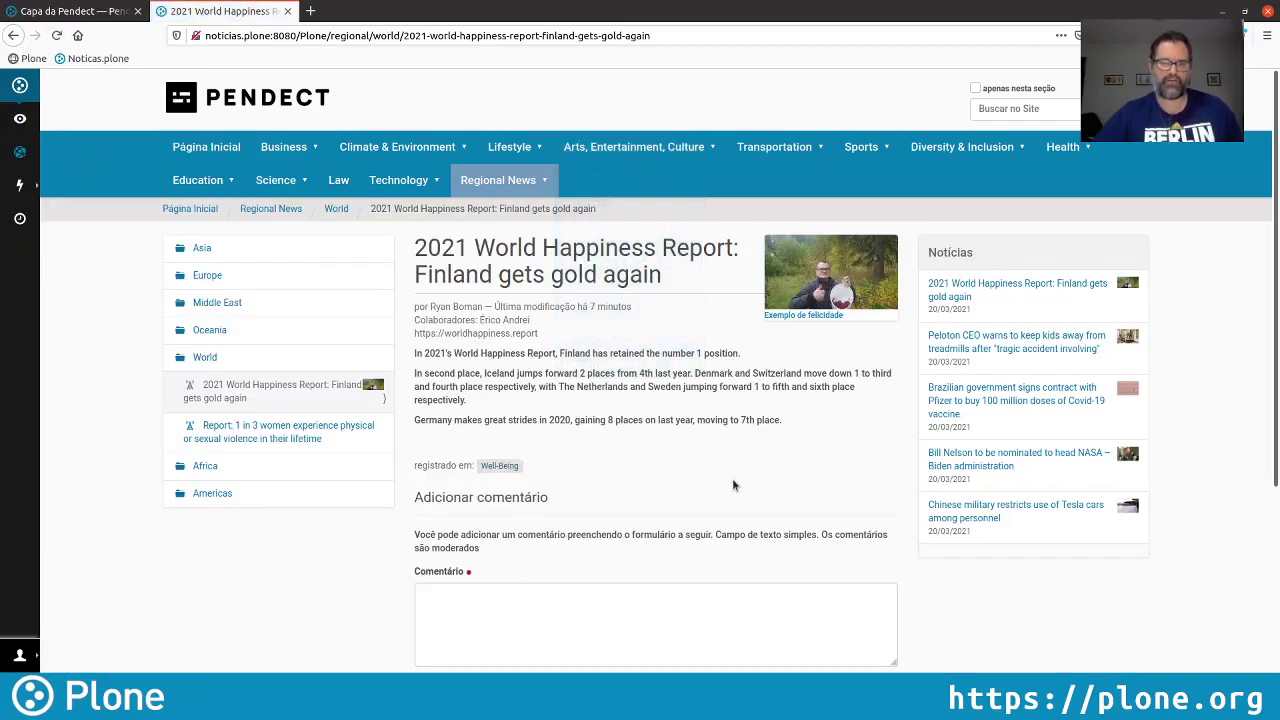
scroll(732, 485, down, 3)
scroll(902, 353, up, 1)
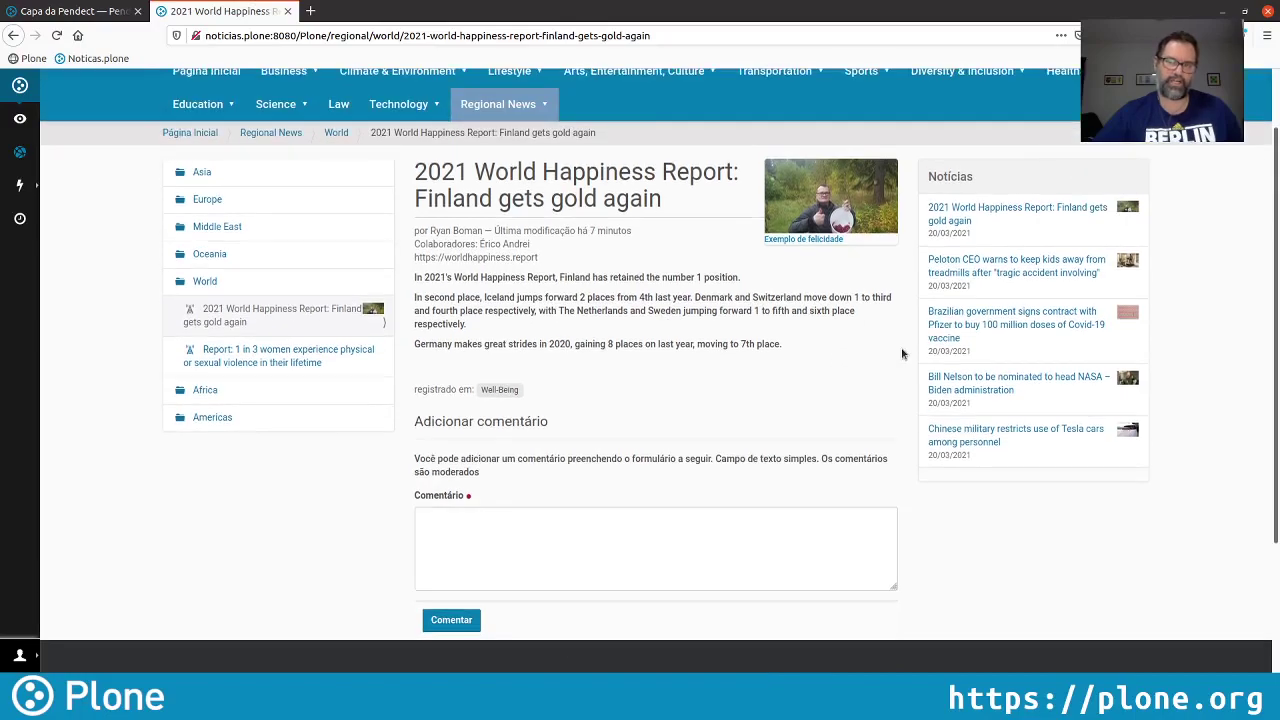
scroll(902, 353, up, 1)
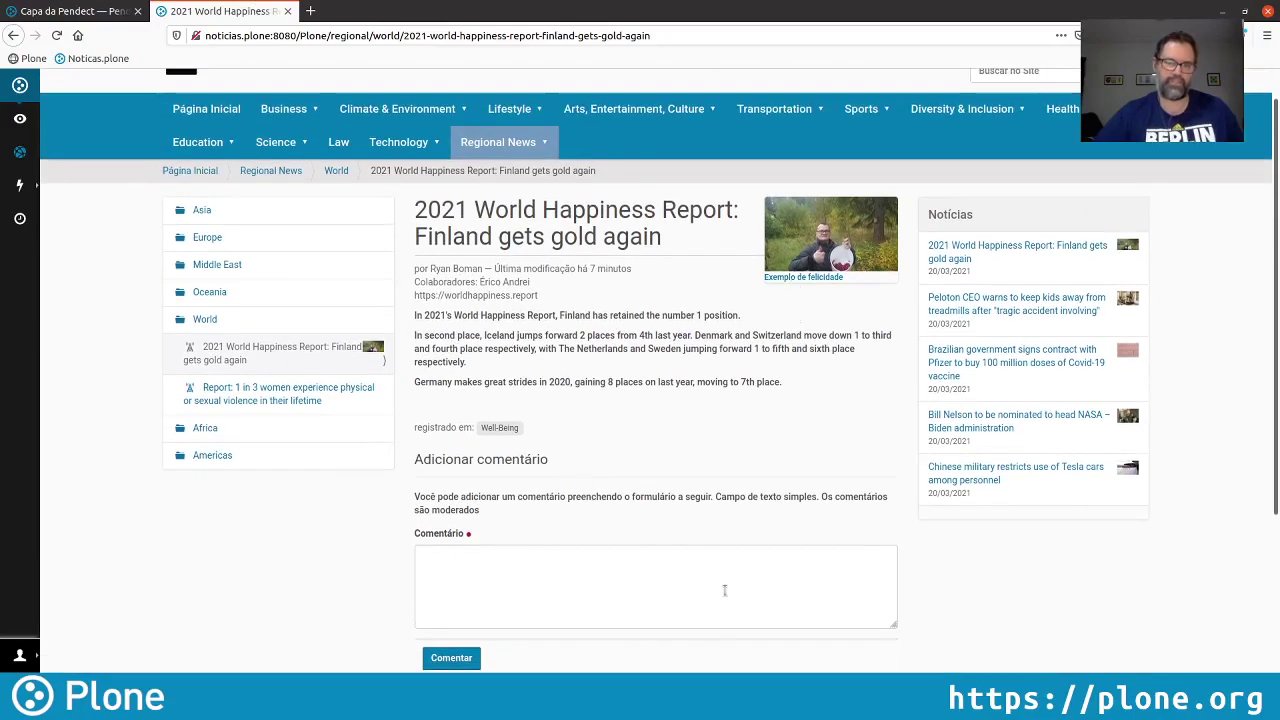
click(520, 573)
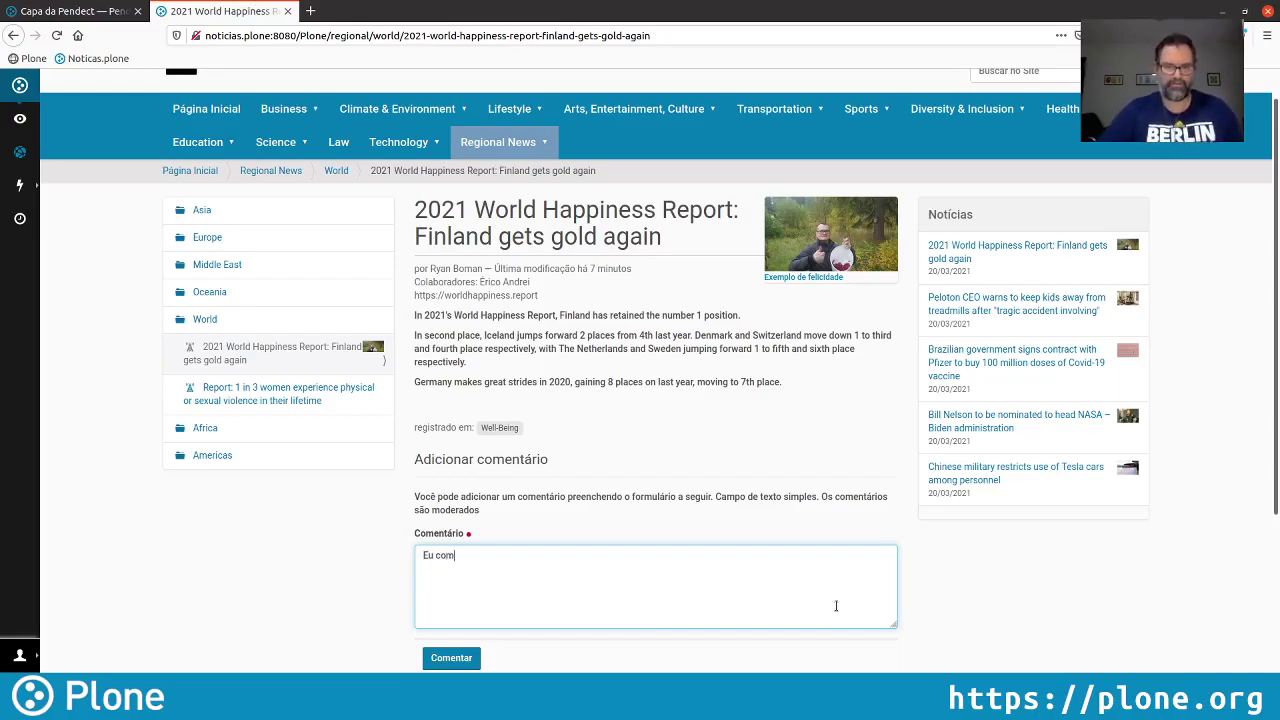
text(Eu conheço este Fi)
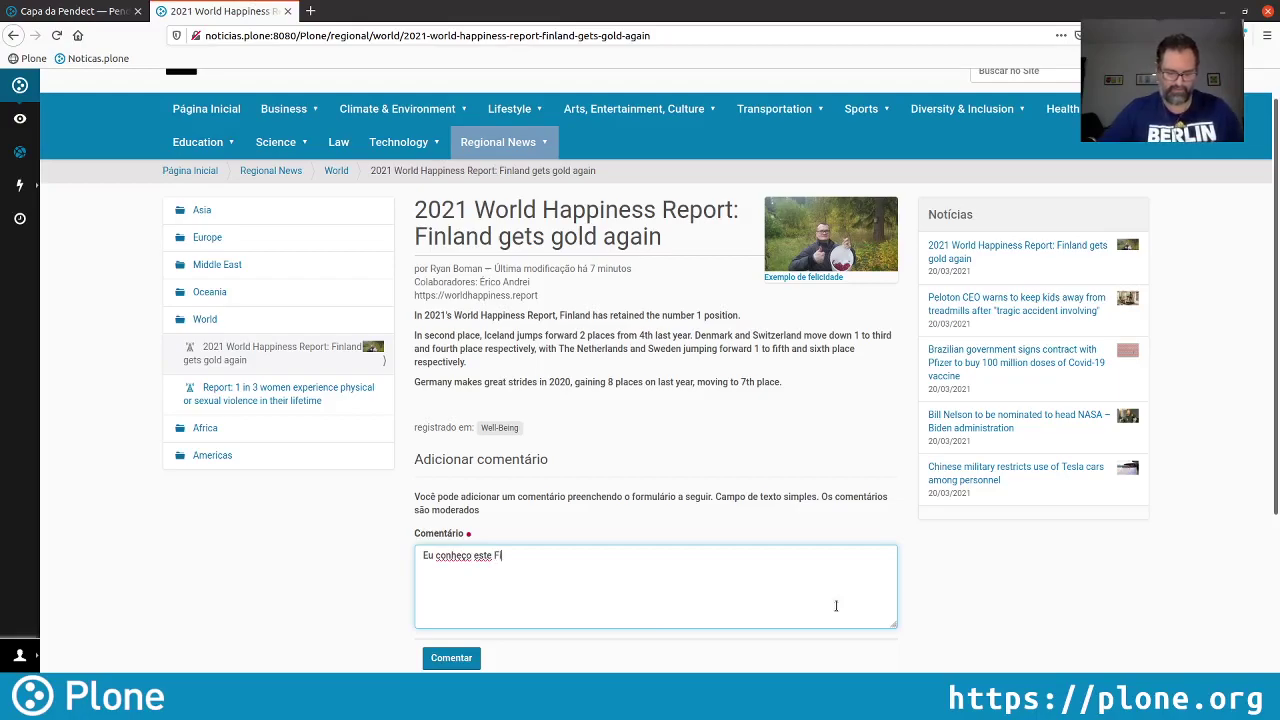
text(nlandês)
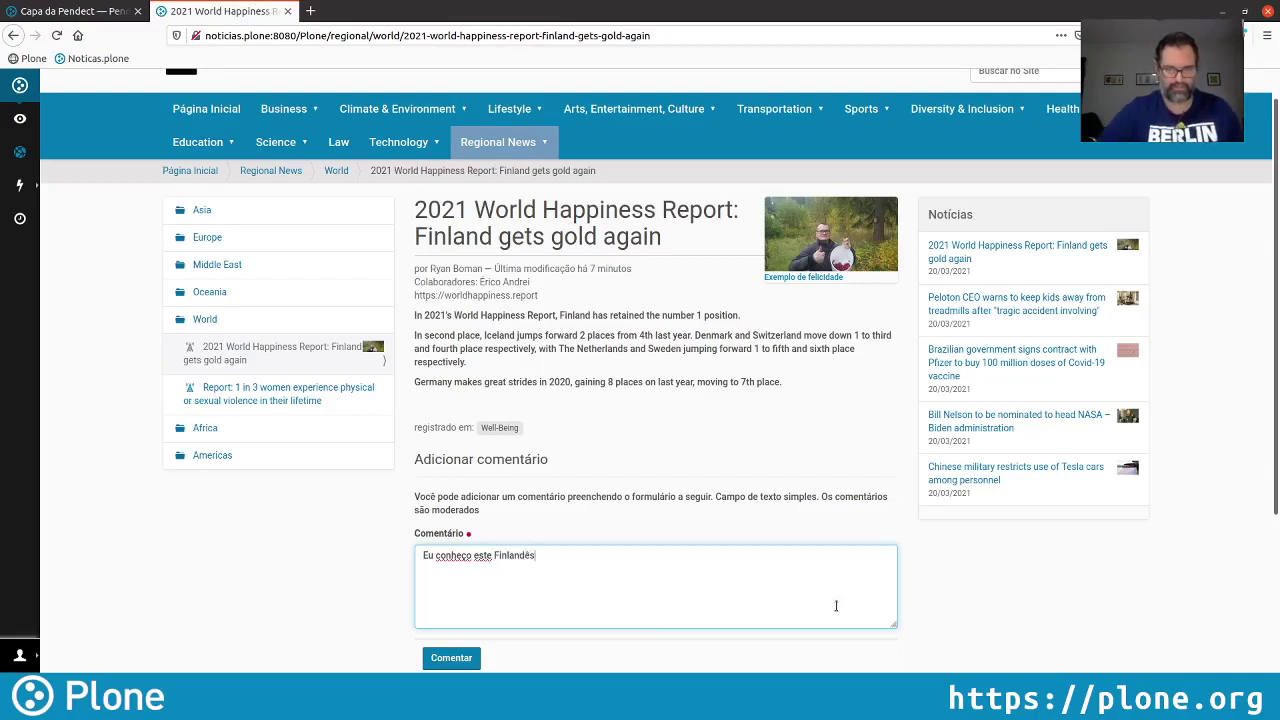
text(!)
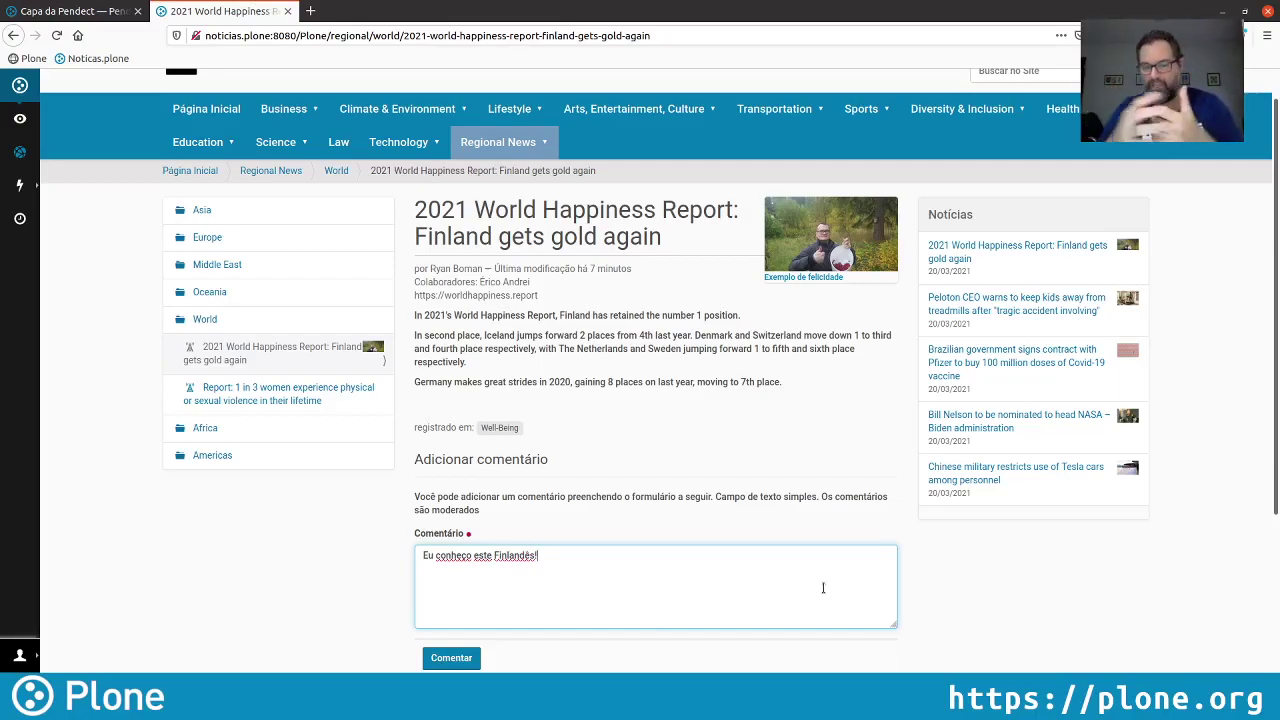
click(451, 657)
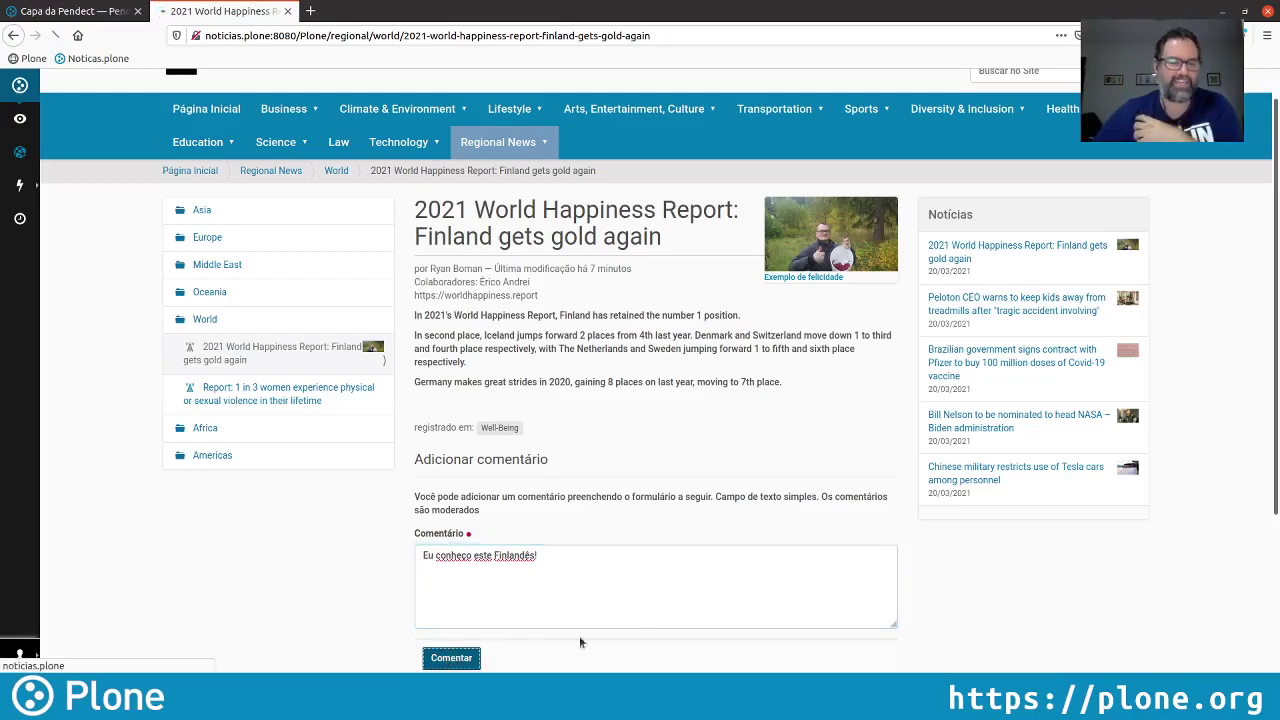
scroll(654, 495, down, 1)
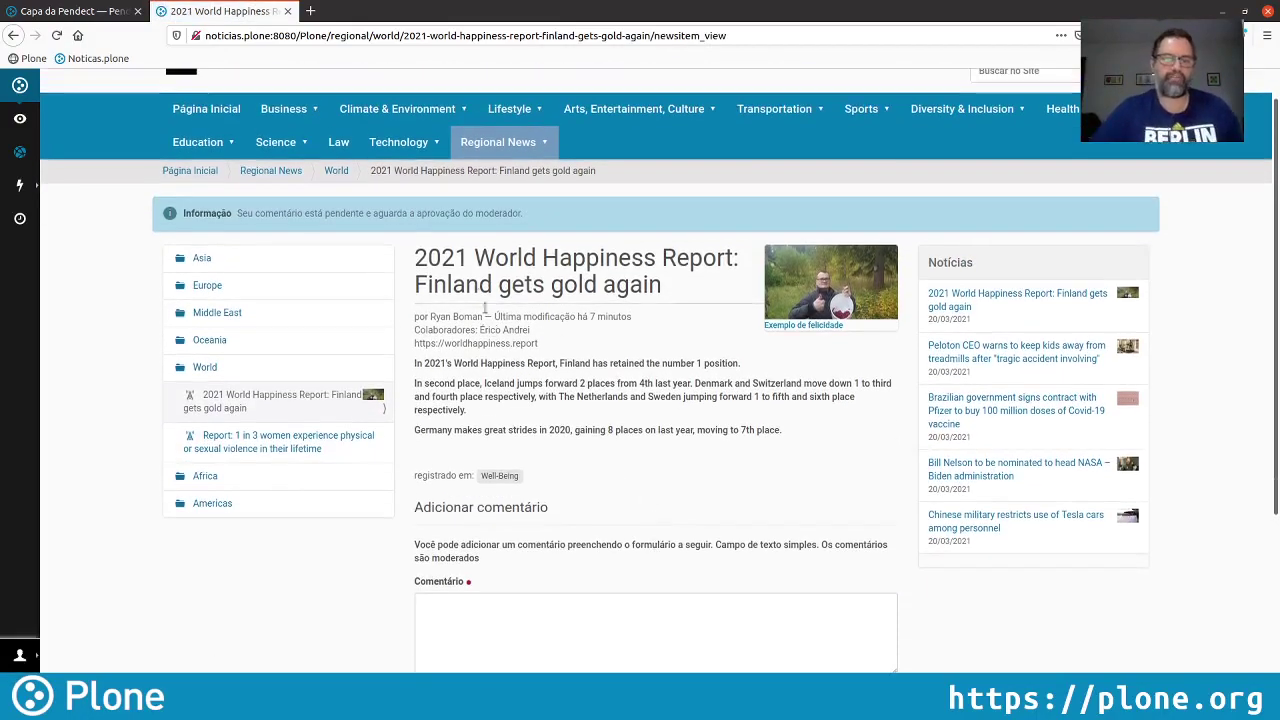
drag(524, 213, 183, 213)
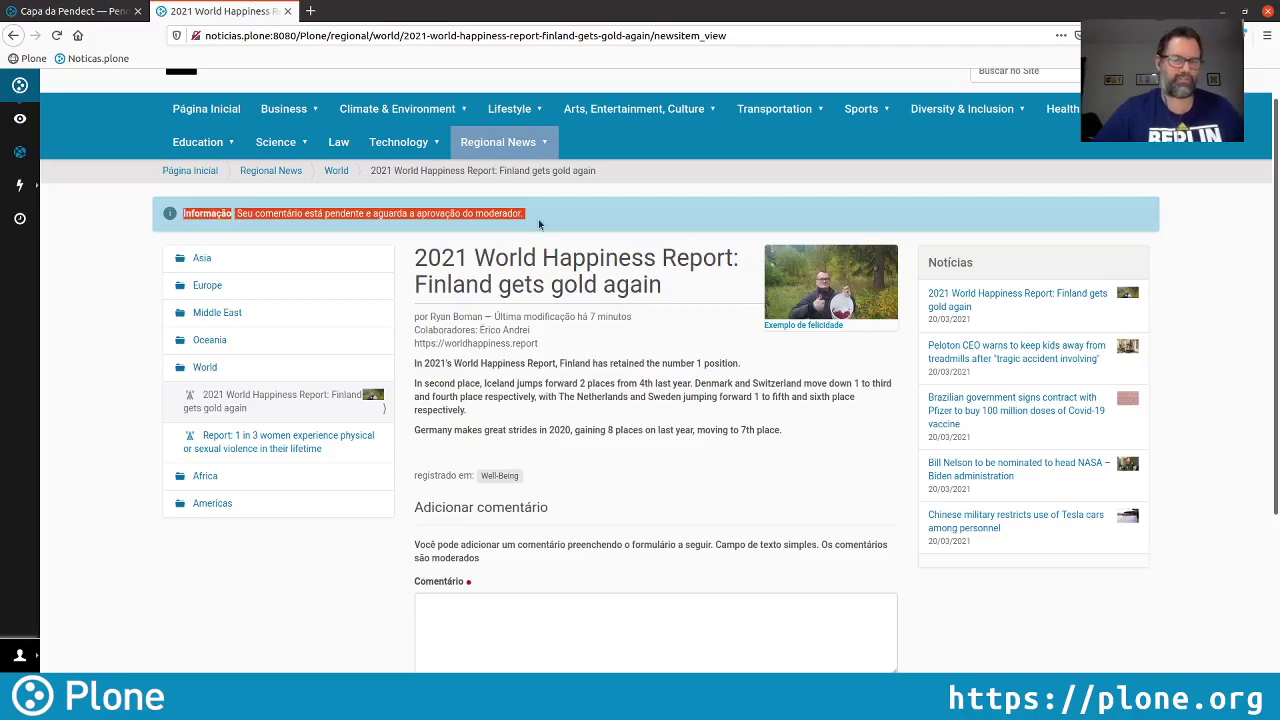
click(591, 226)
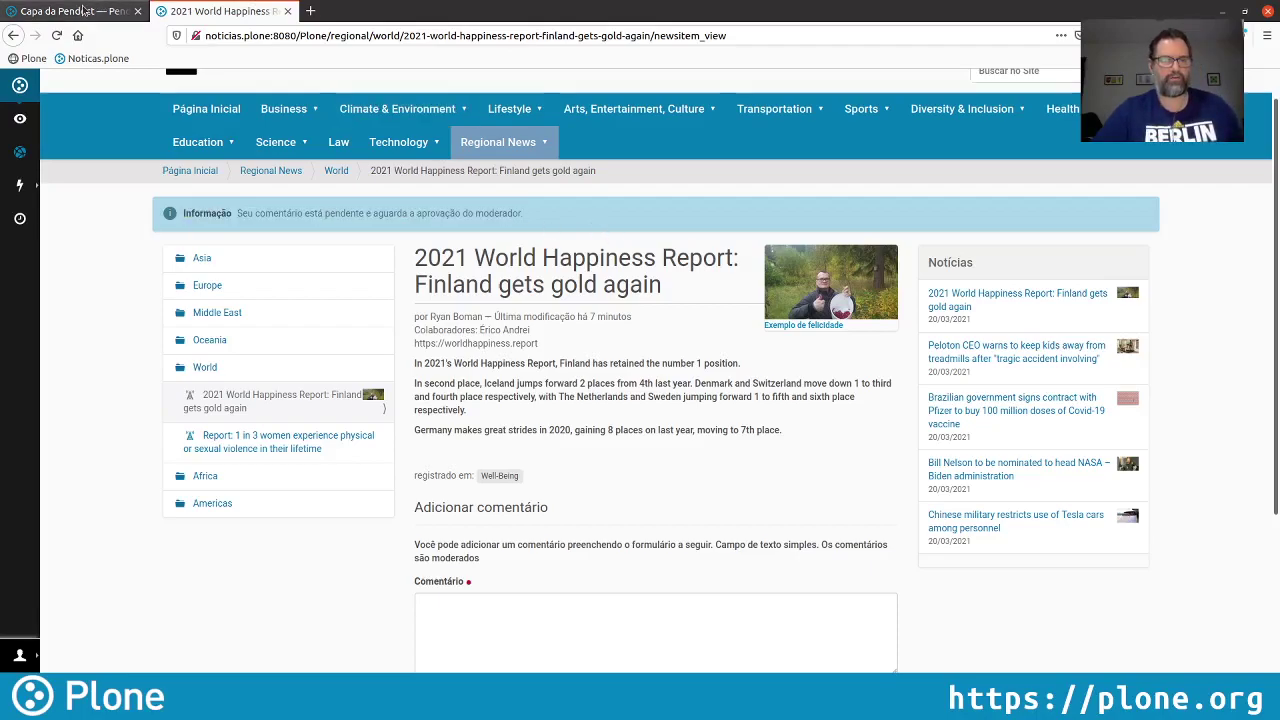
click(85, 11)
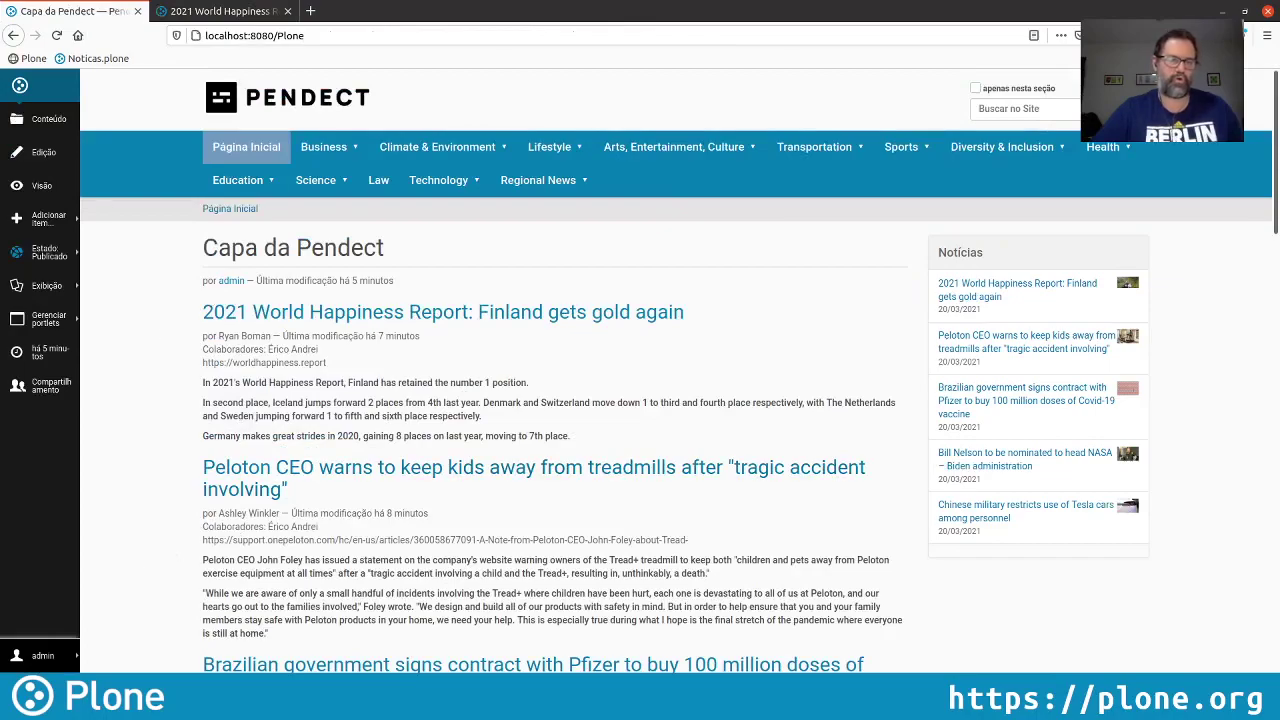
Approve the pending Finland article comment in Moderar comentários, then return to the article tab
click(46, 650)
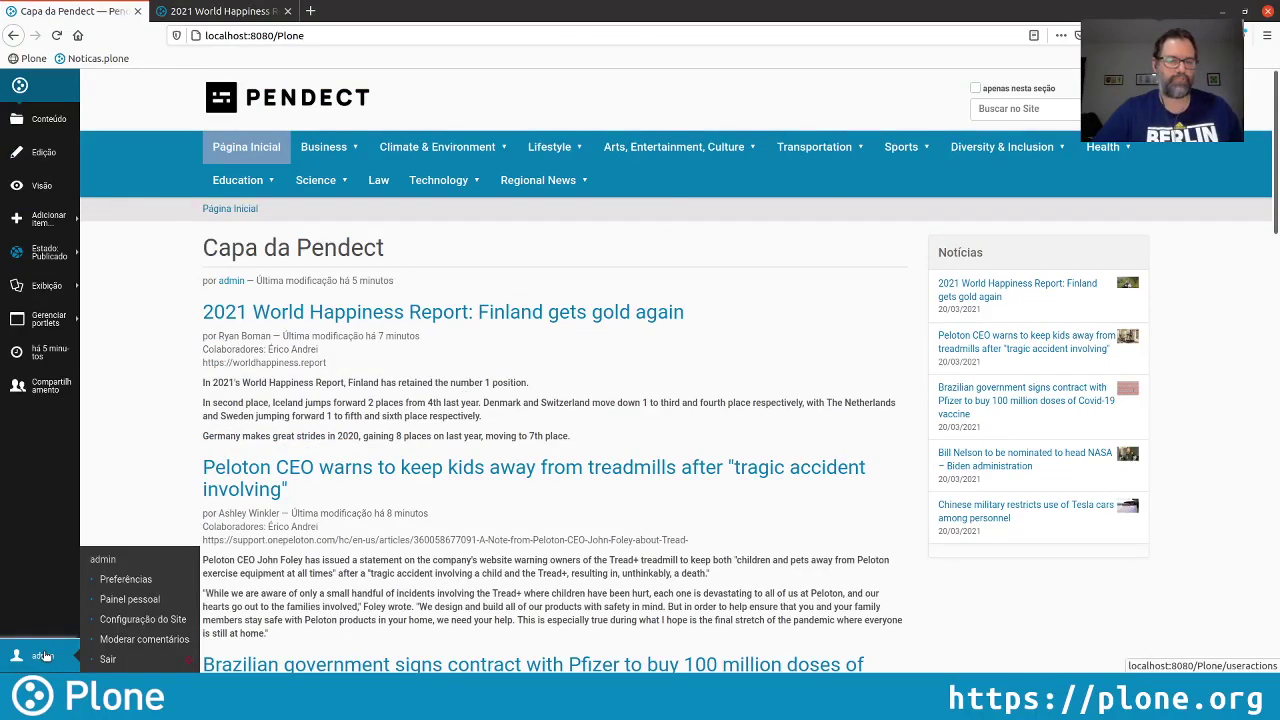
click(142, 640)
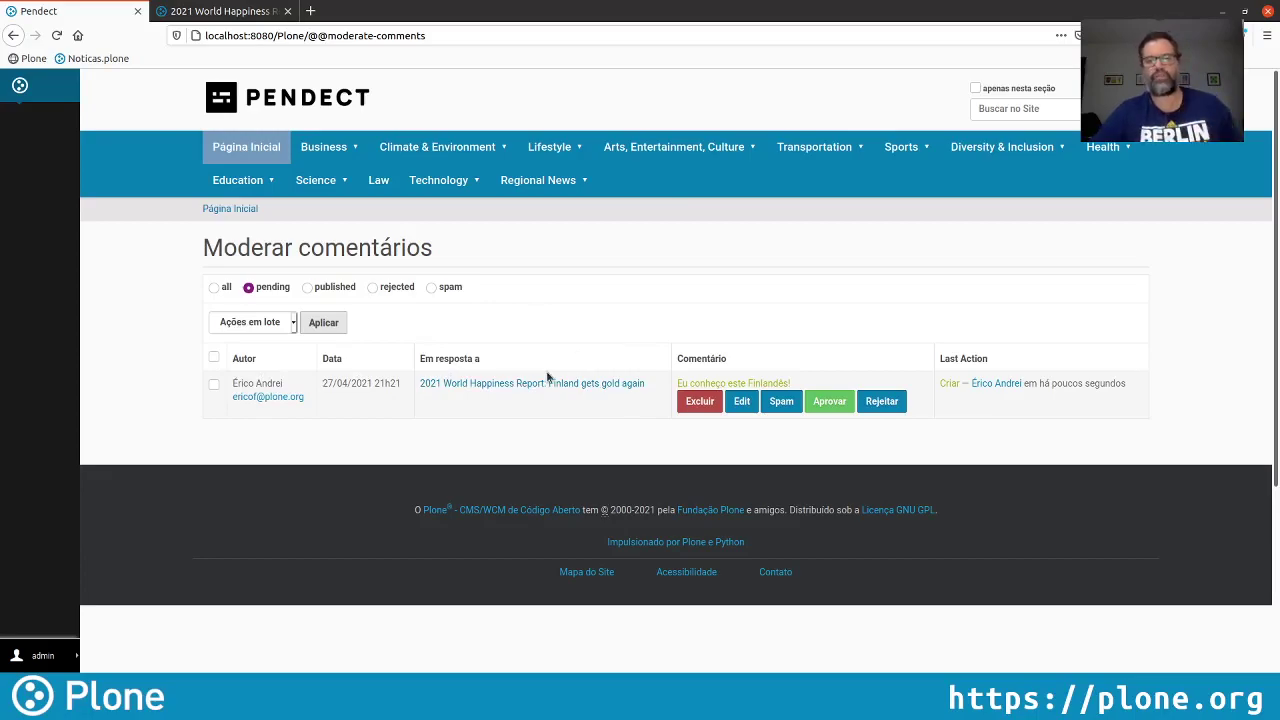
click(831, 404)
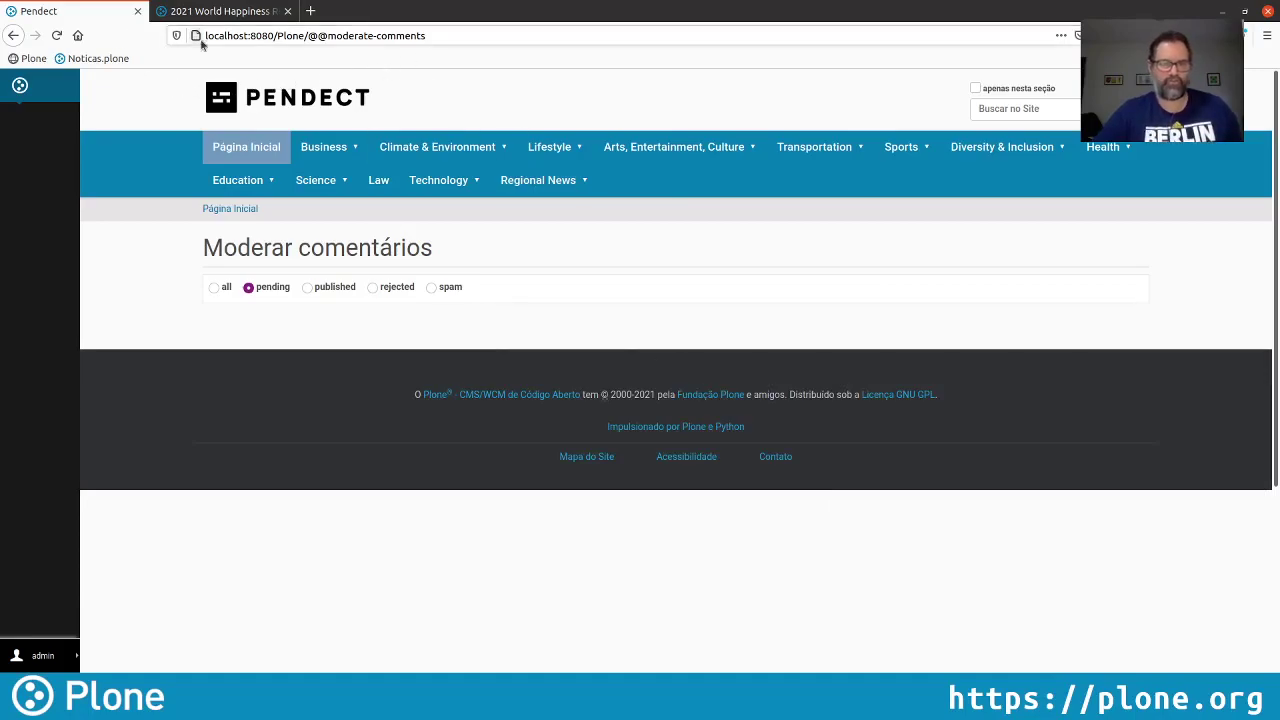
click(225, 12)
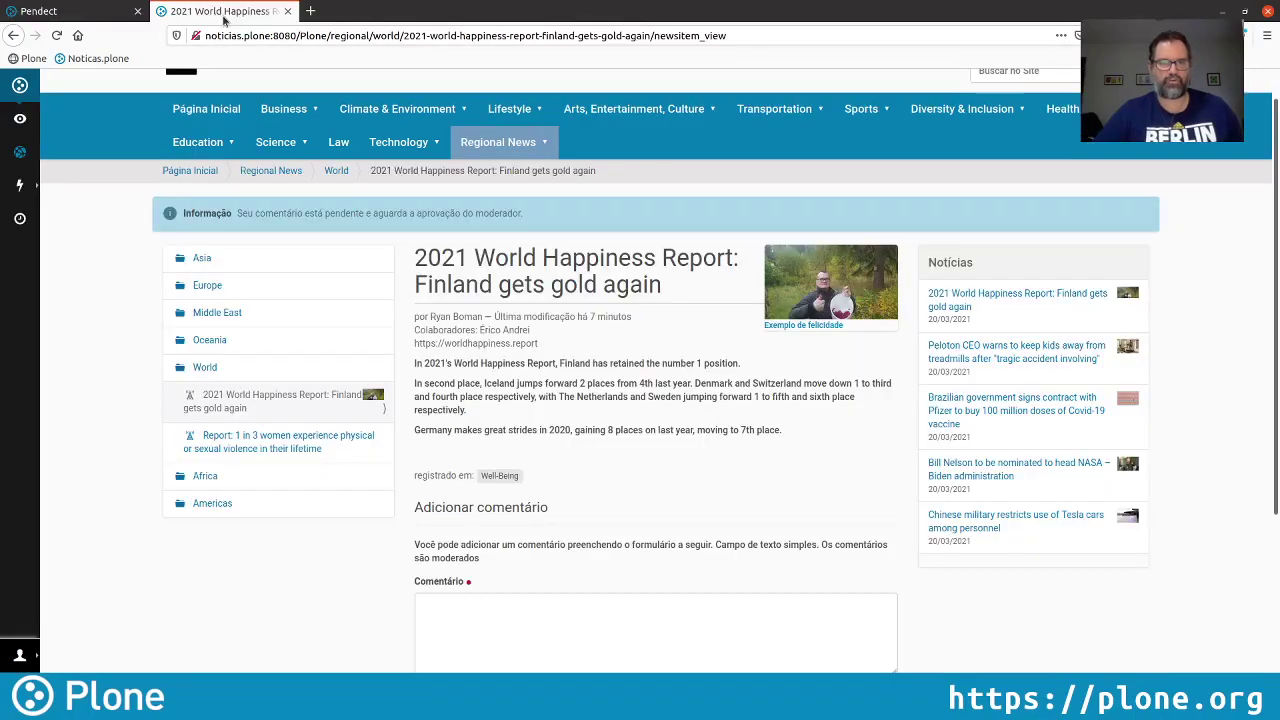
Reload the article to show the approved comment, then open the Informação Pessoal preferences form
click(57, 35)
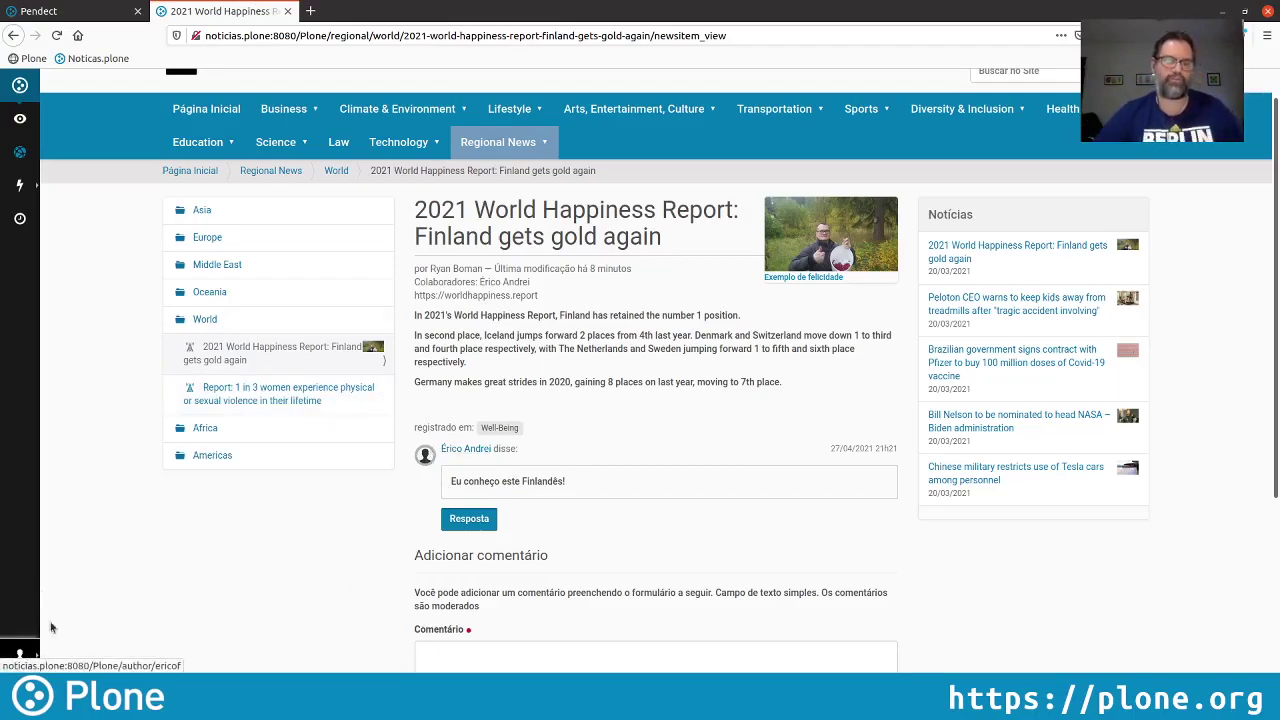
click(20, 658)
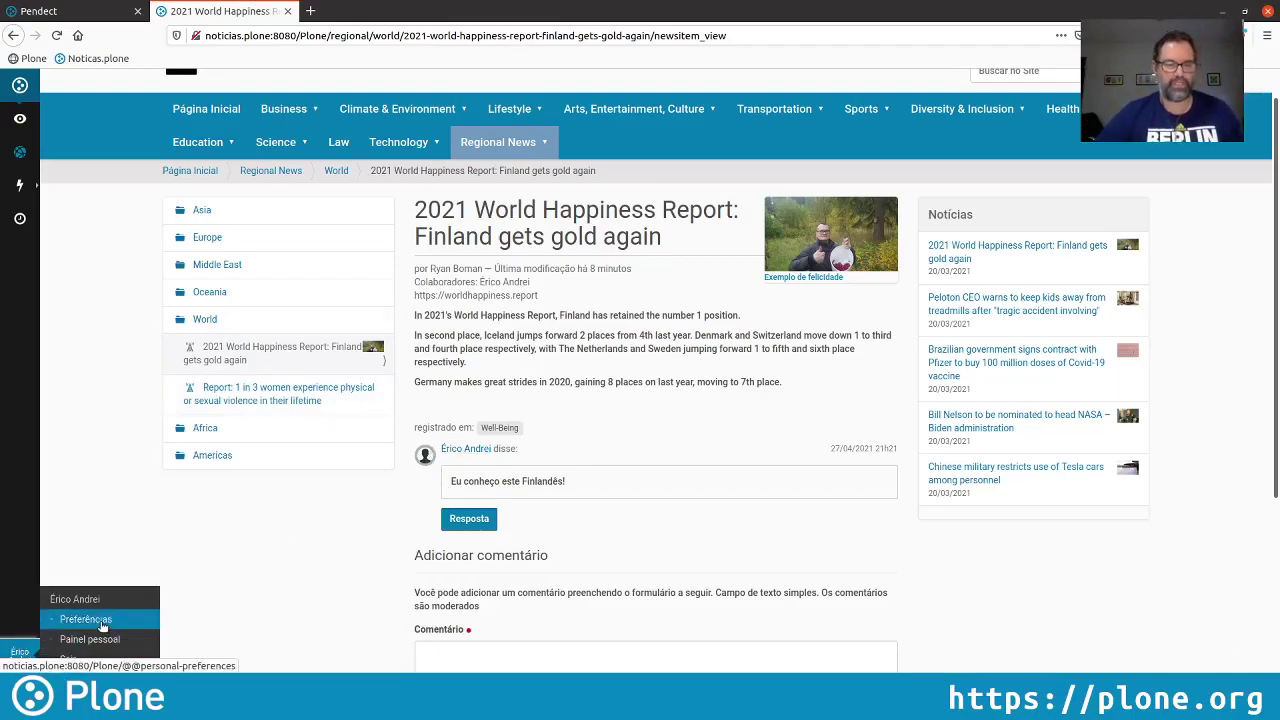
click(171, 614)
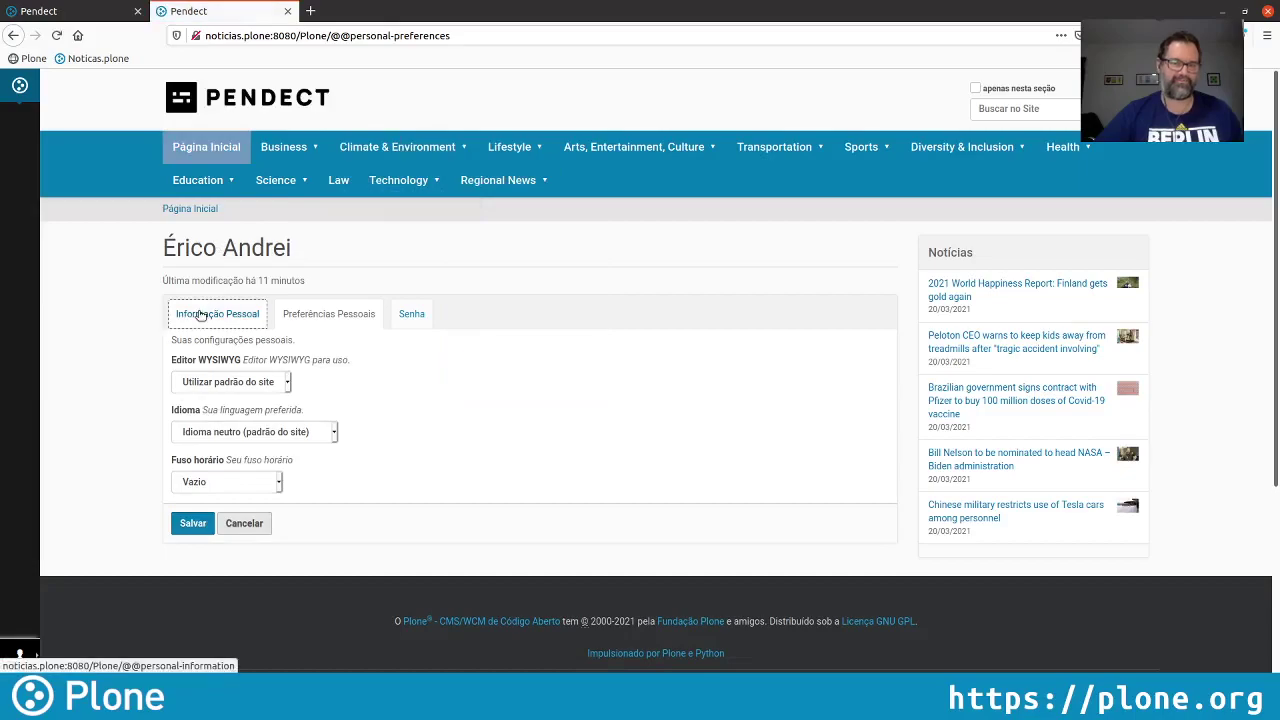
click(214, 314)
Set Gorgeous.jpg as the account portrait, save, and open the 2021 World Happiness Report article
scroll(330, 403, down, 5)
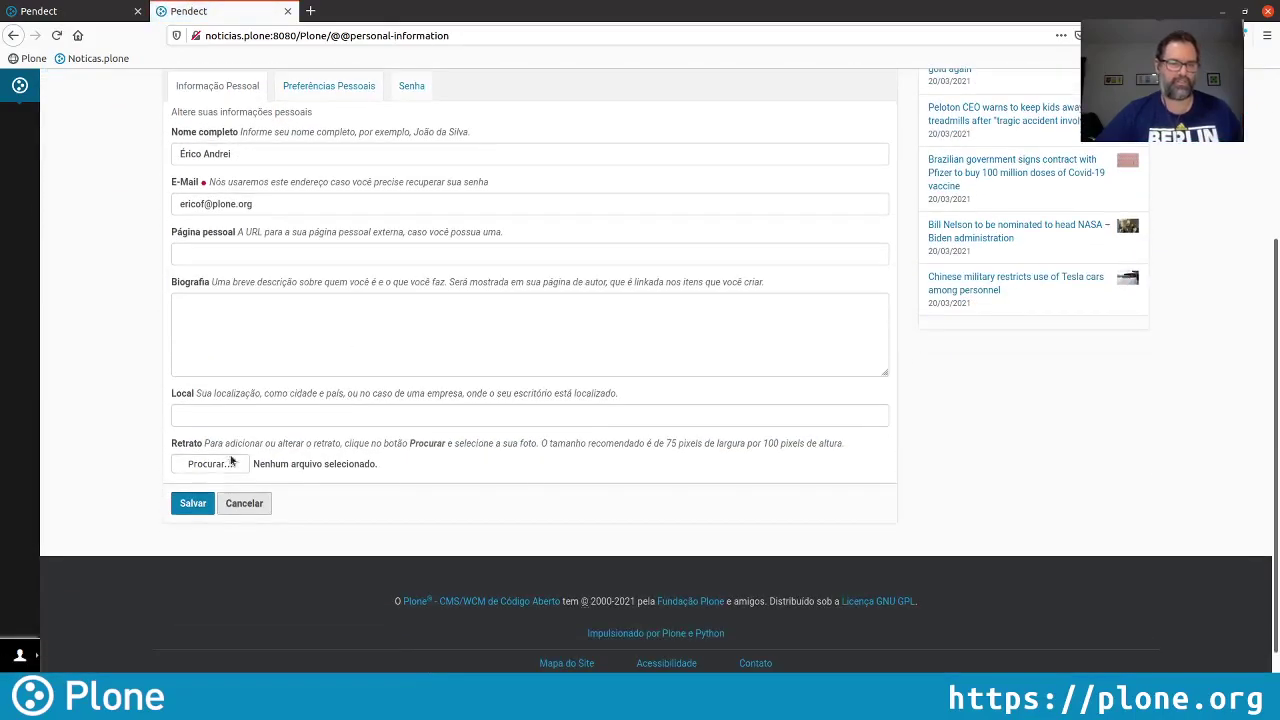
click(199, 466)
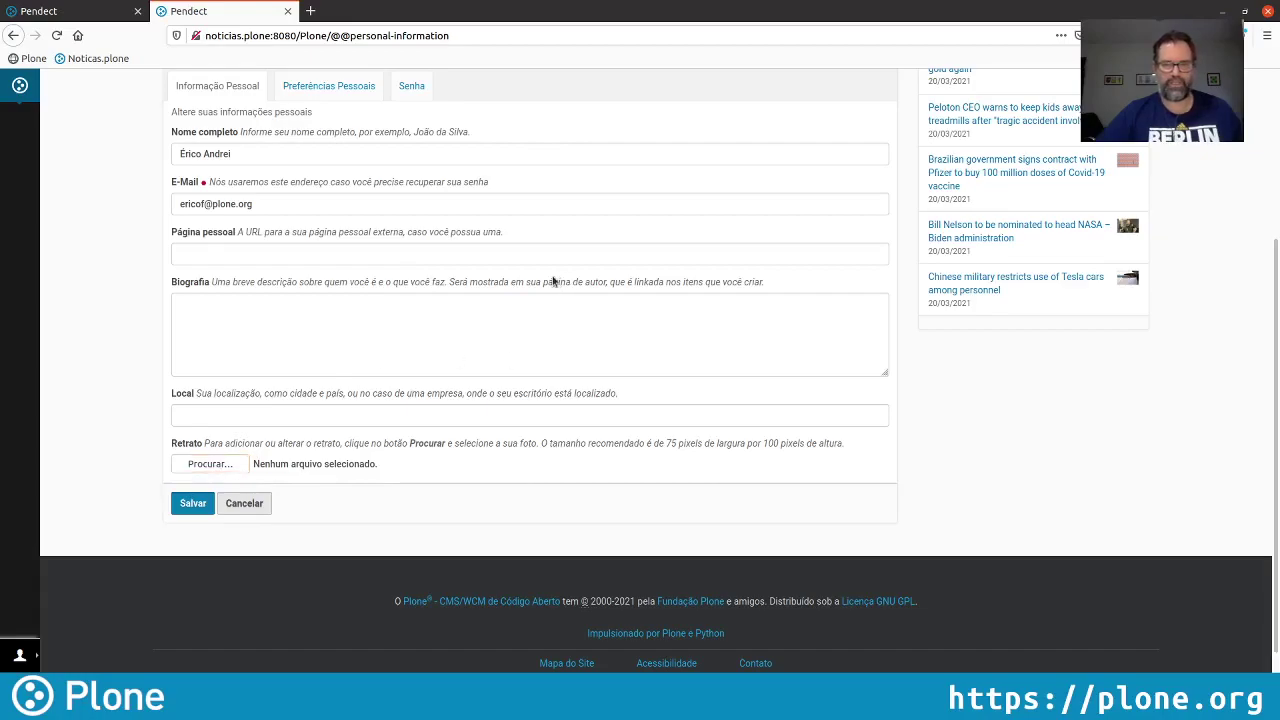
key(Return)
click(193, 509)
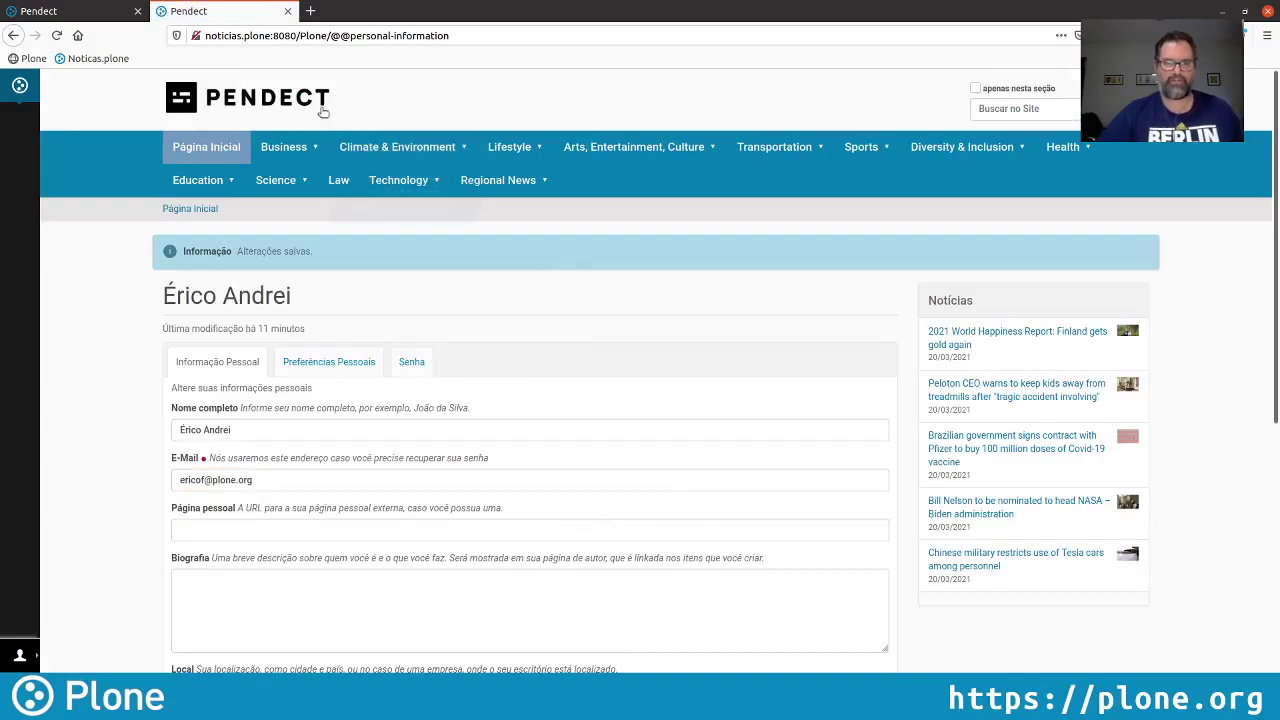
click(1027, 337)
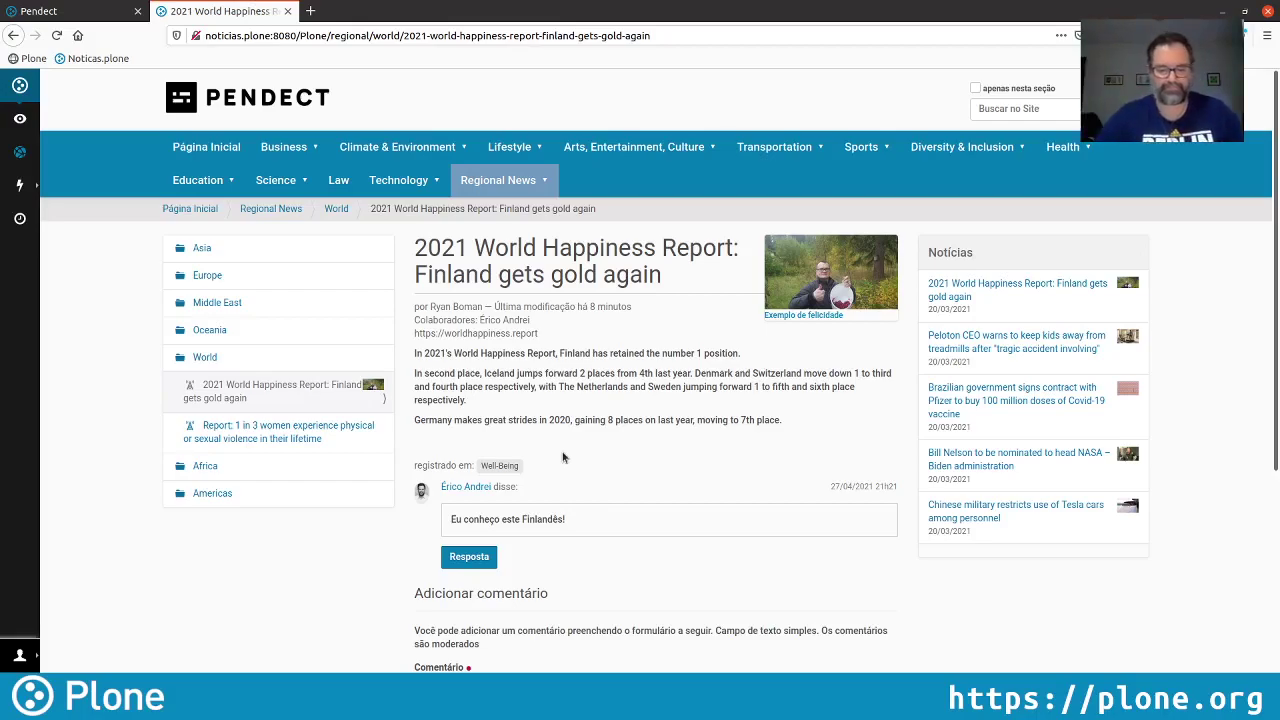
Switch to the admin's Pendect tab, go to the home page and open the Health section
click(92, 14)
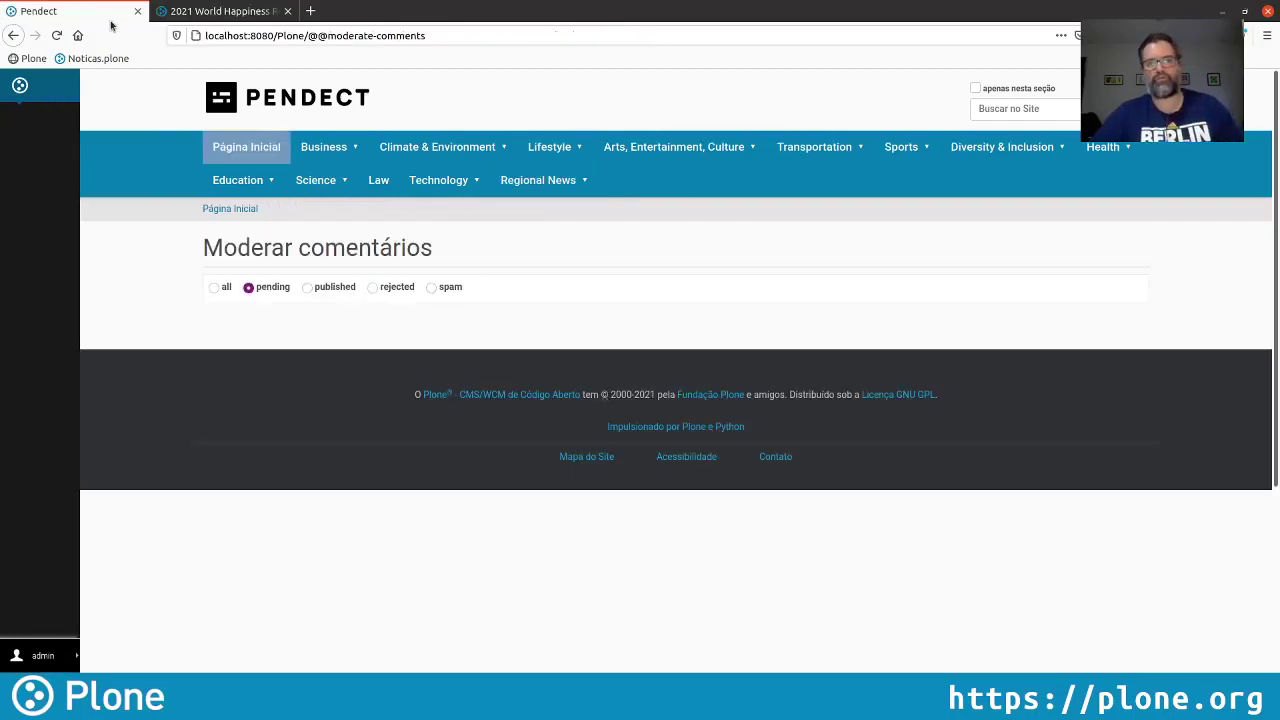
click(288, 101)
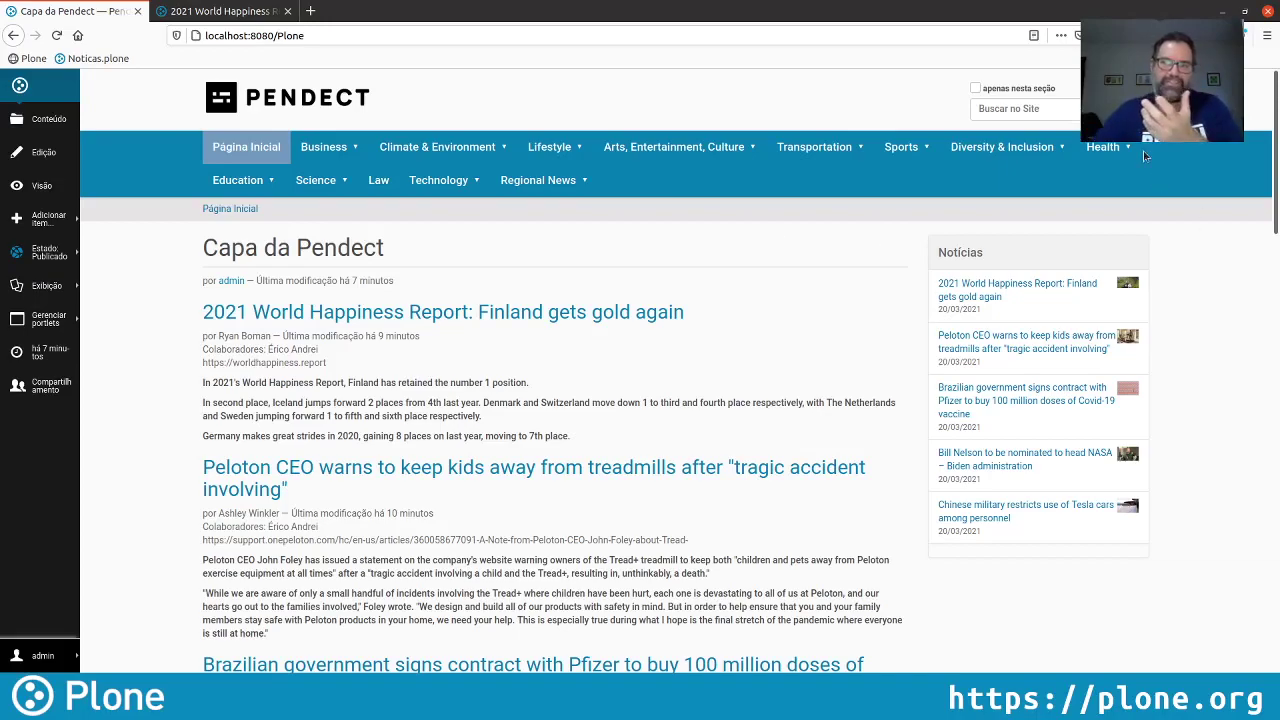
click(1112, 147)
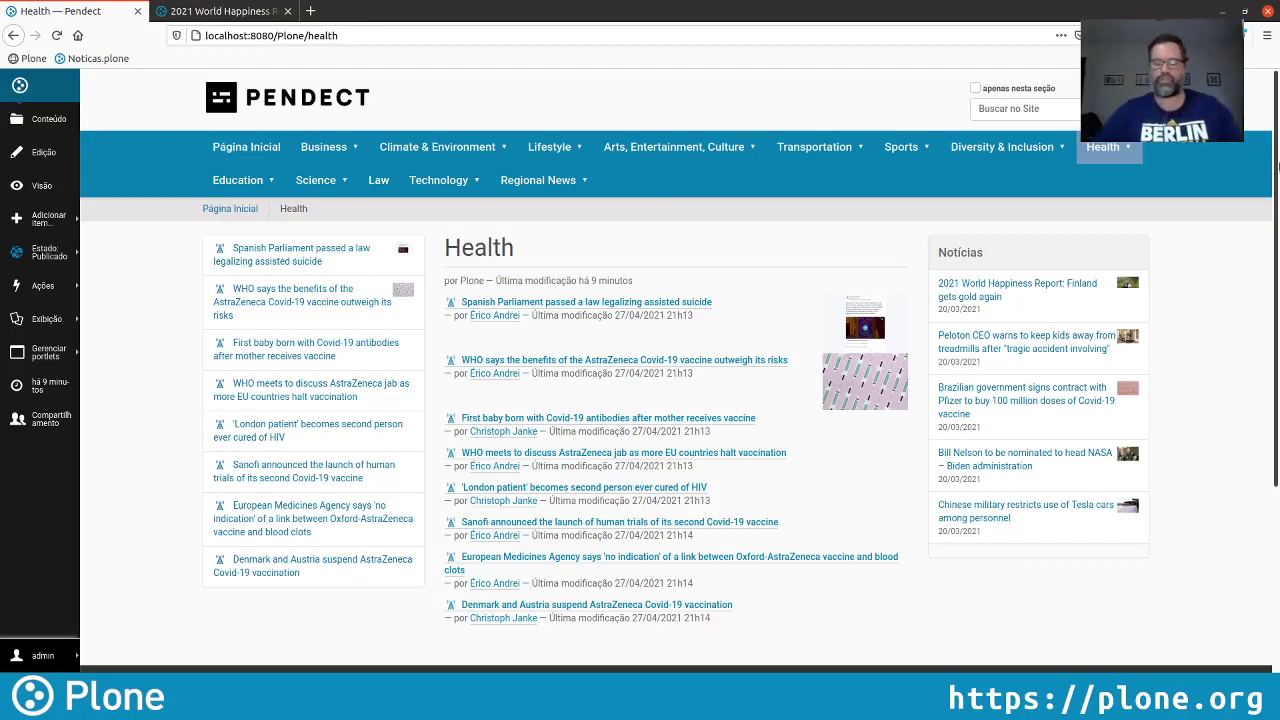
double_click(487, 247)
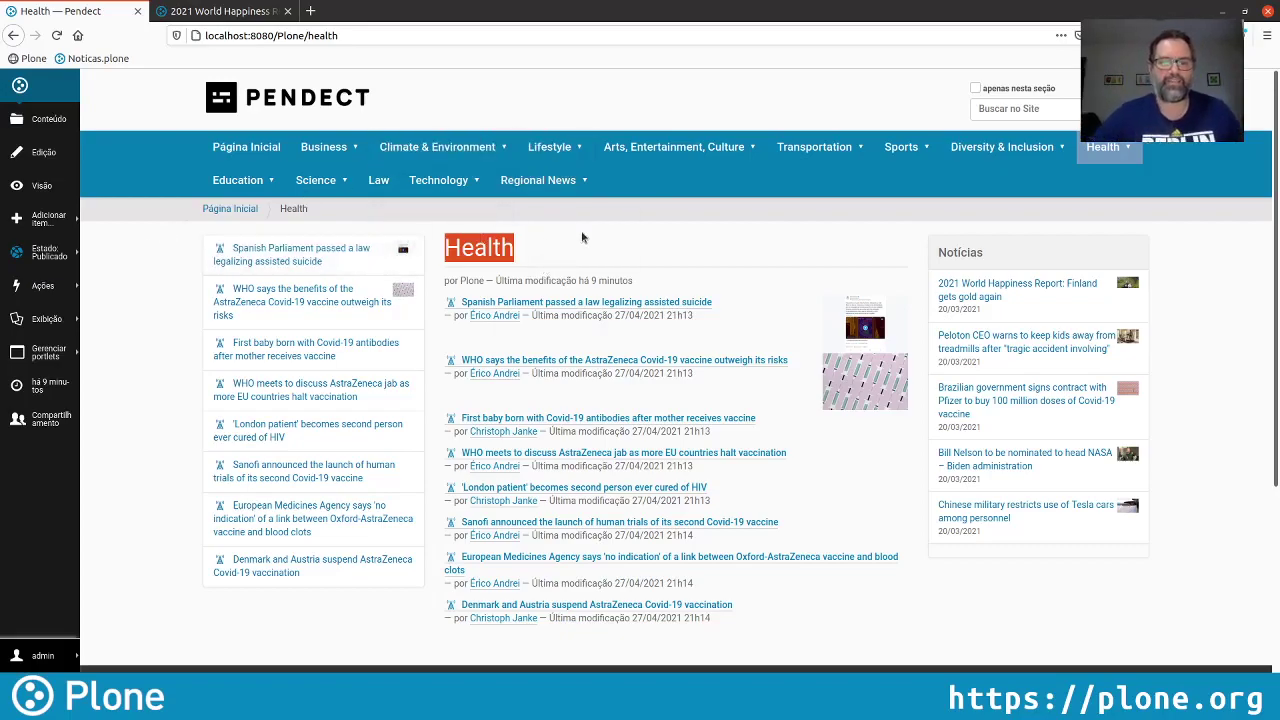
click(562, 234)
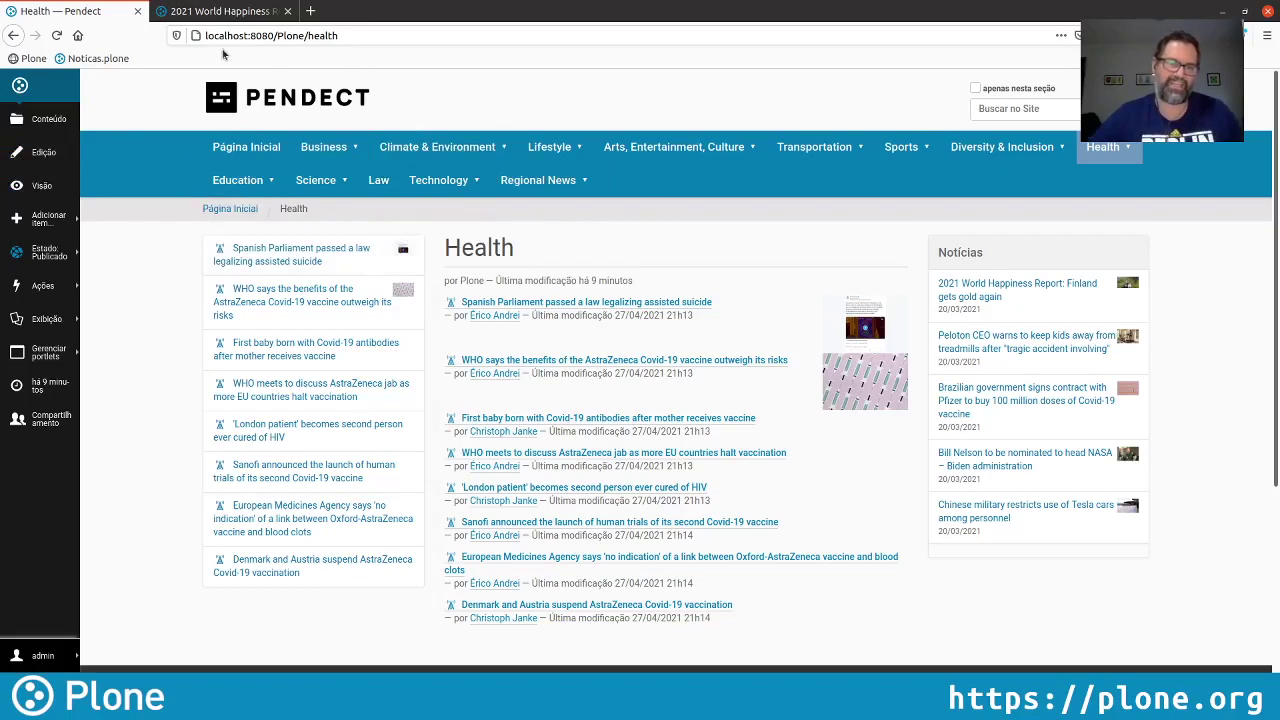
Add a new collection in Health titled 'Vacinação Covid-19'
mouse_move(256, 172)
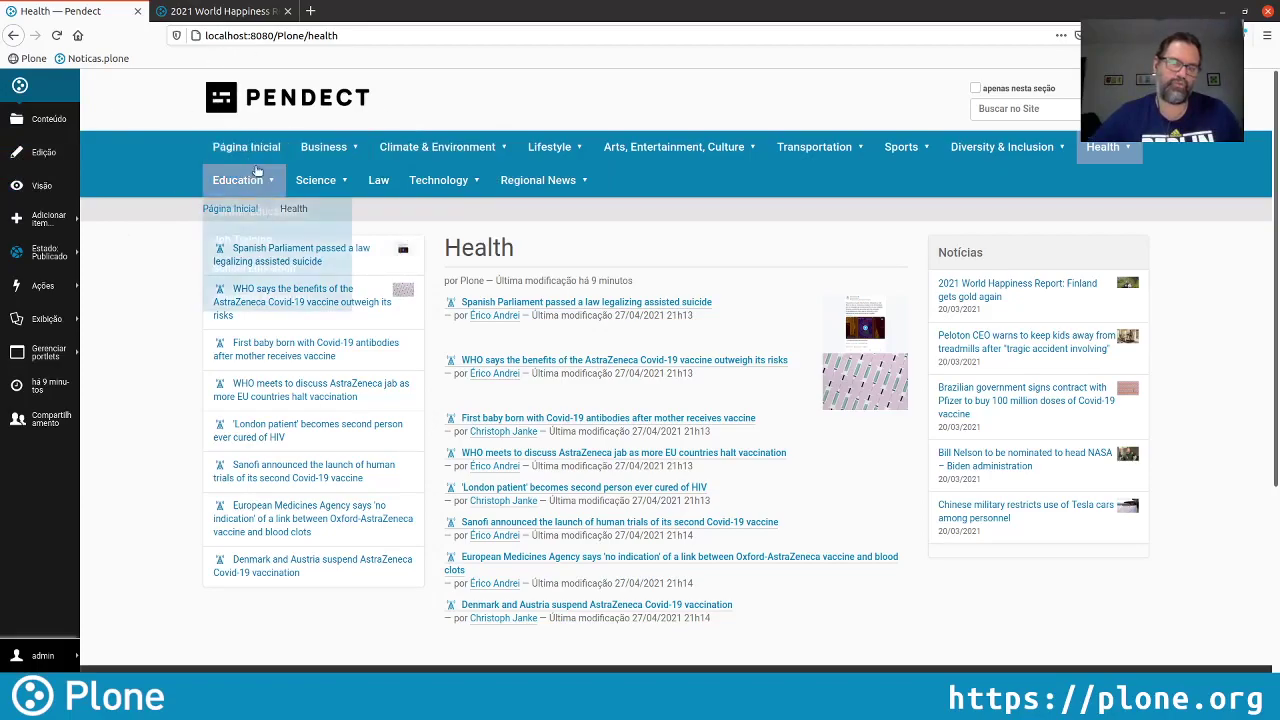
click(50, 222)
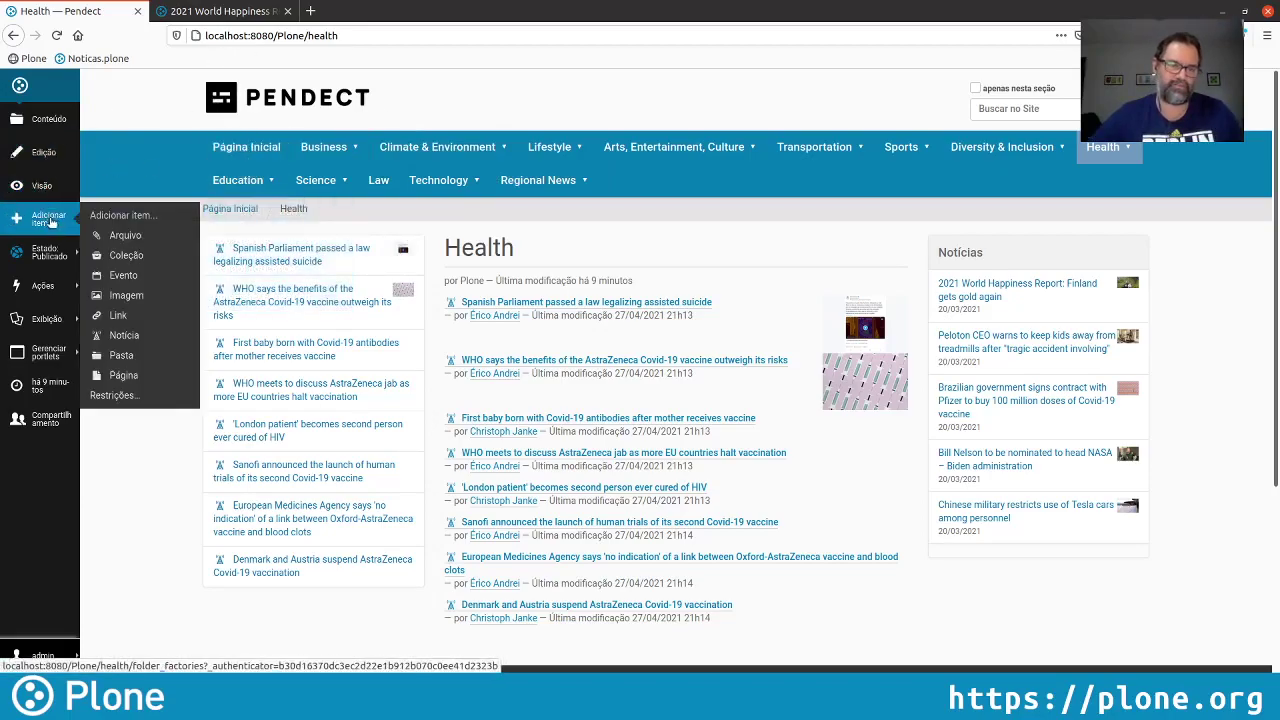
click(159, 257)
click(592, 338)
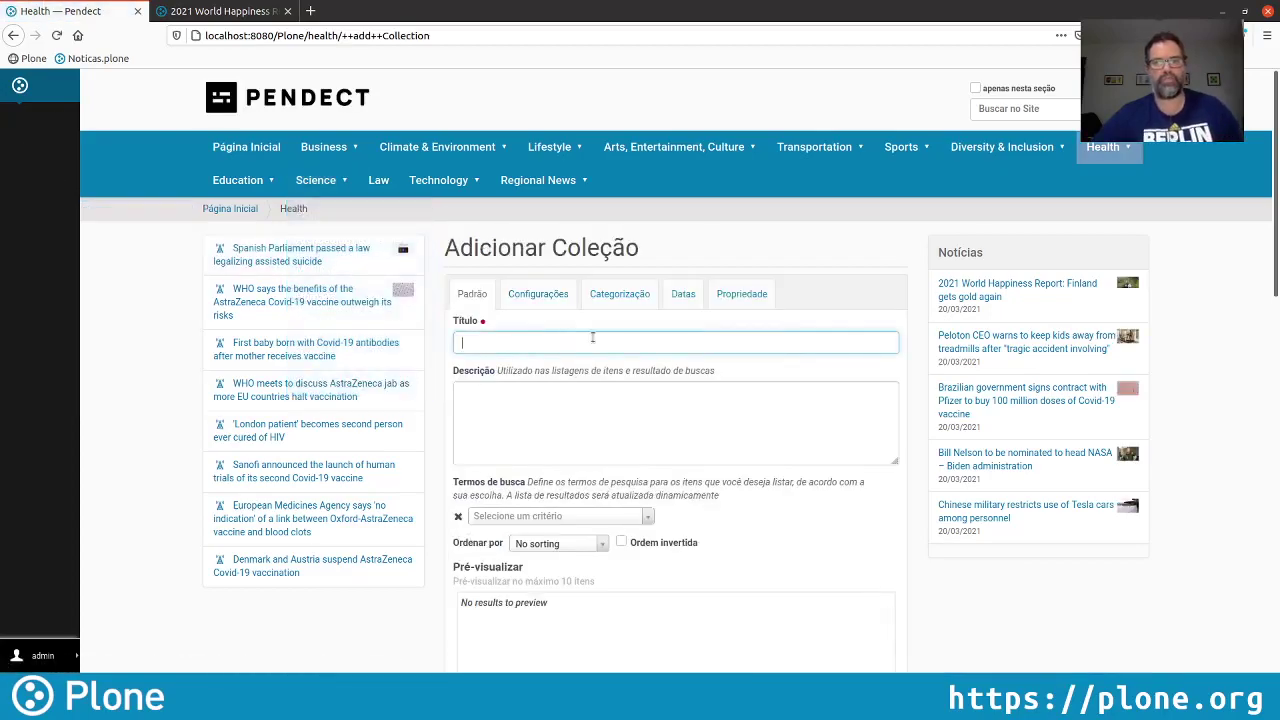
text(Vac)
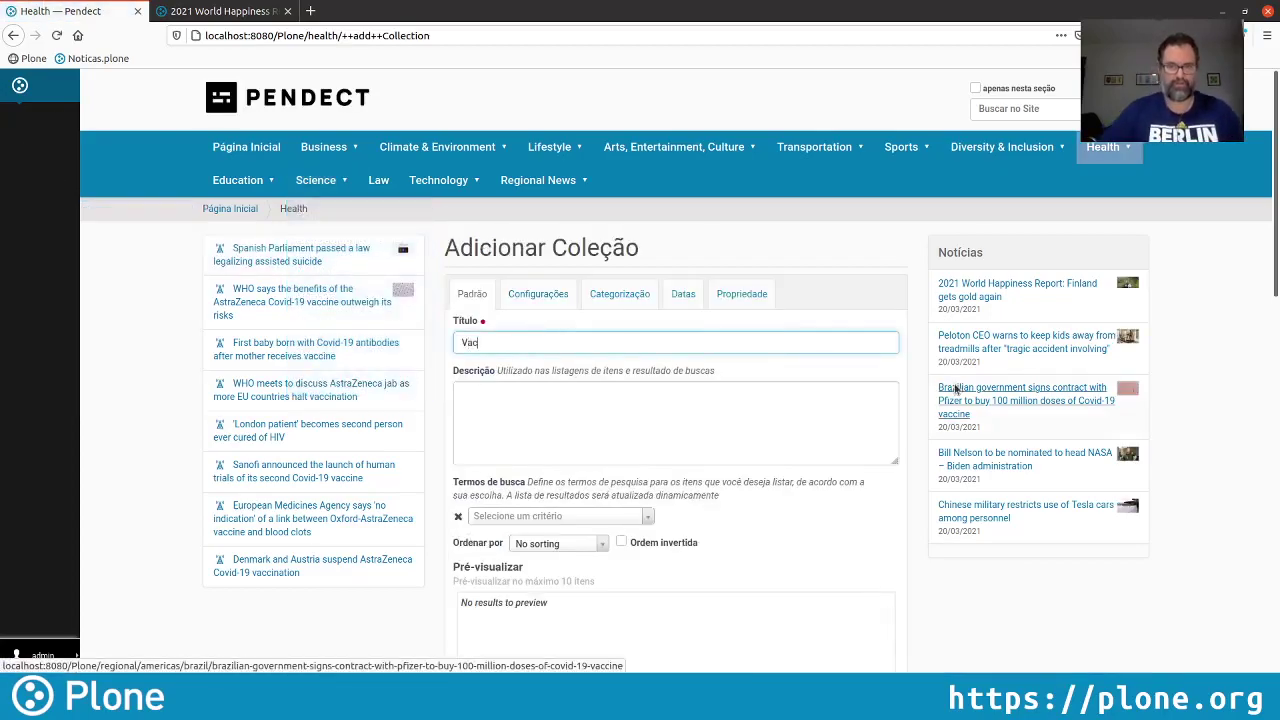
text(inas Covid-19)
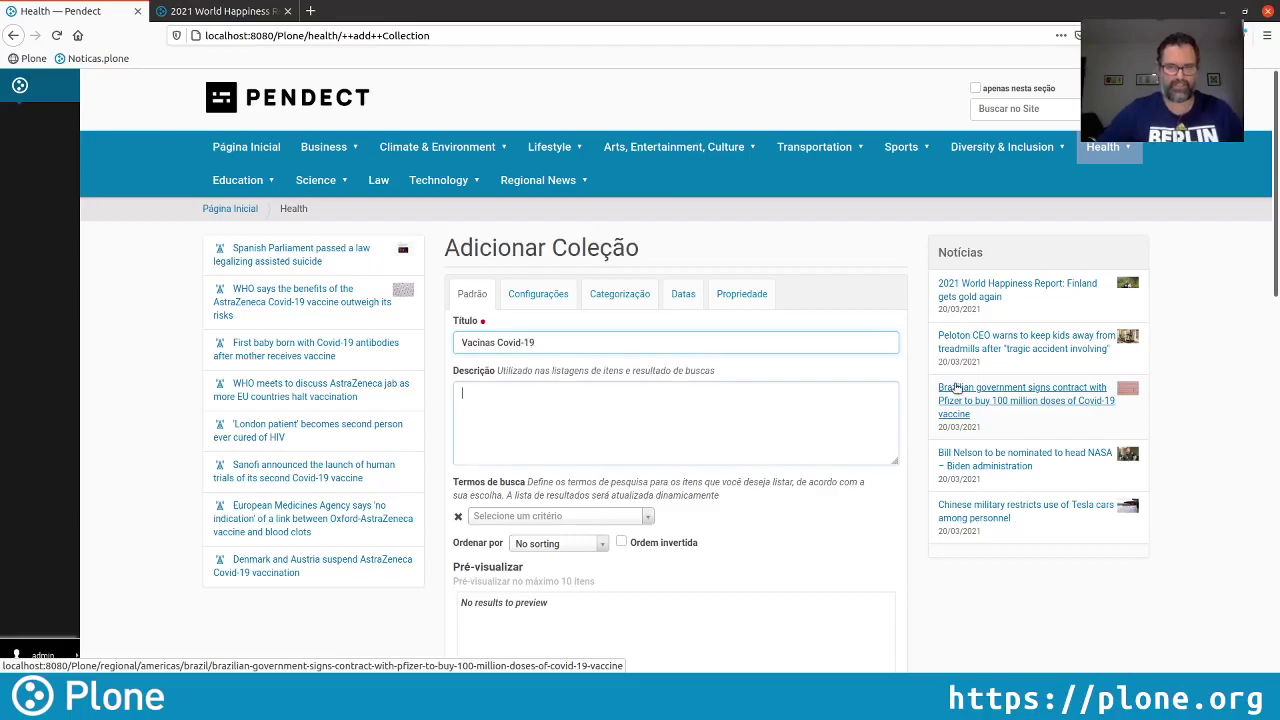
key(Tab)
double_click(459, 340)
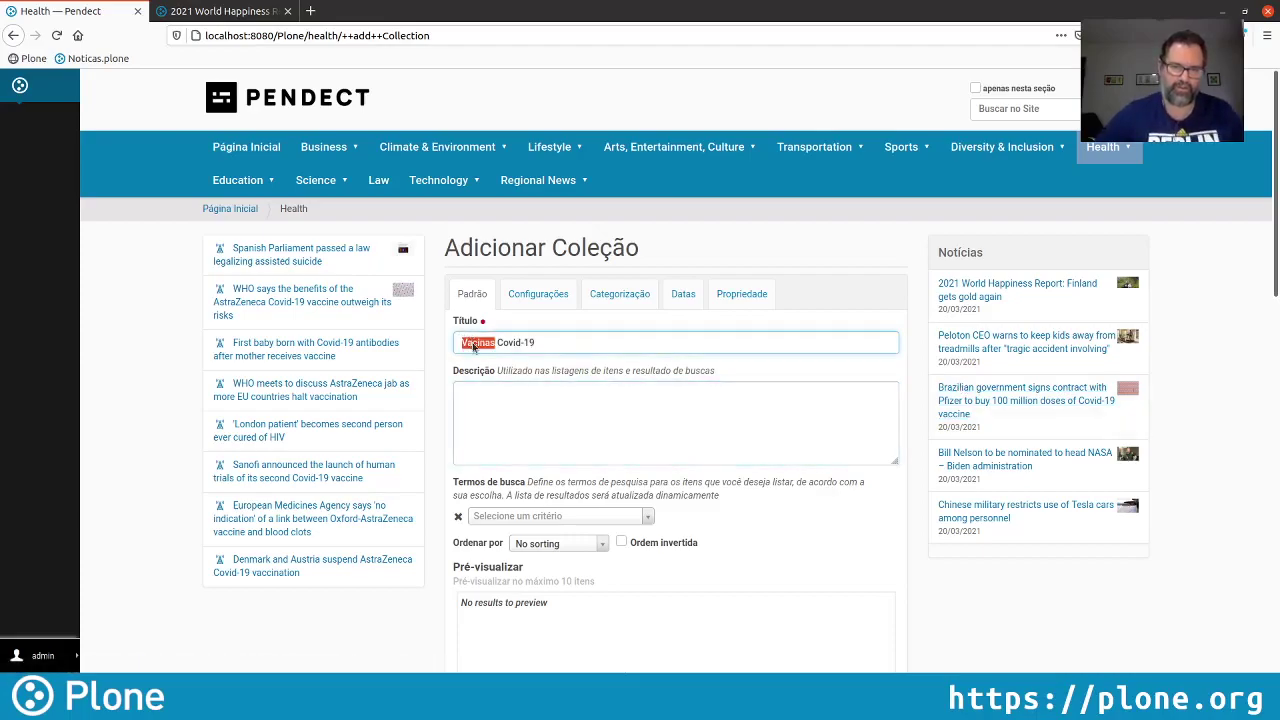
text(Vacinação)
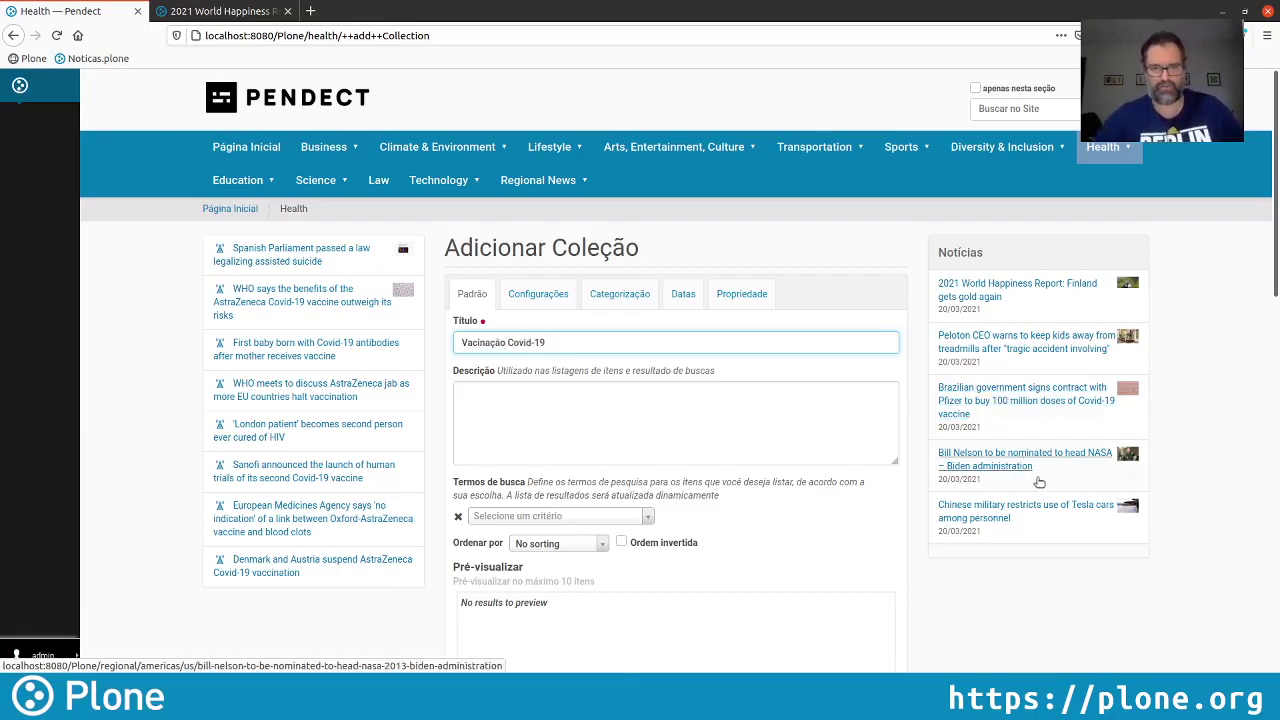
Enter the description 'Tudo sobre o processo de vacinação contra Covid-19'
click(661, 426)
text(Tu)
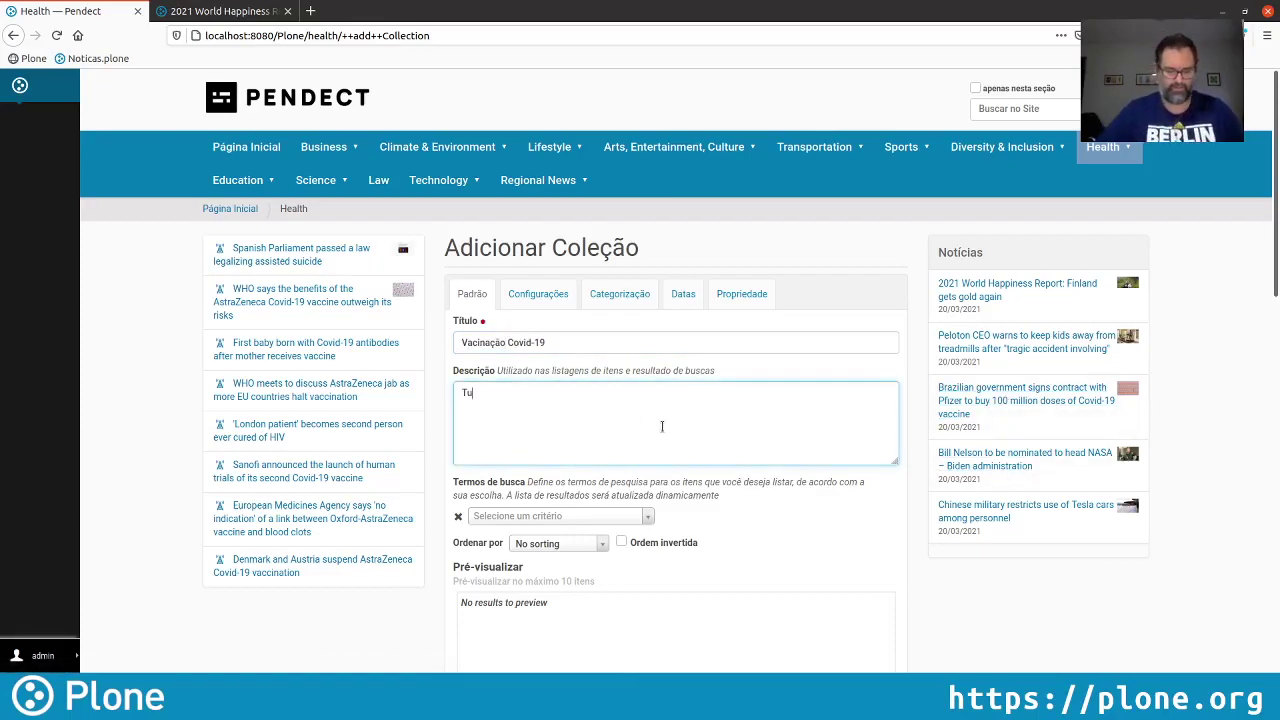
text(do sobre o proce)
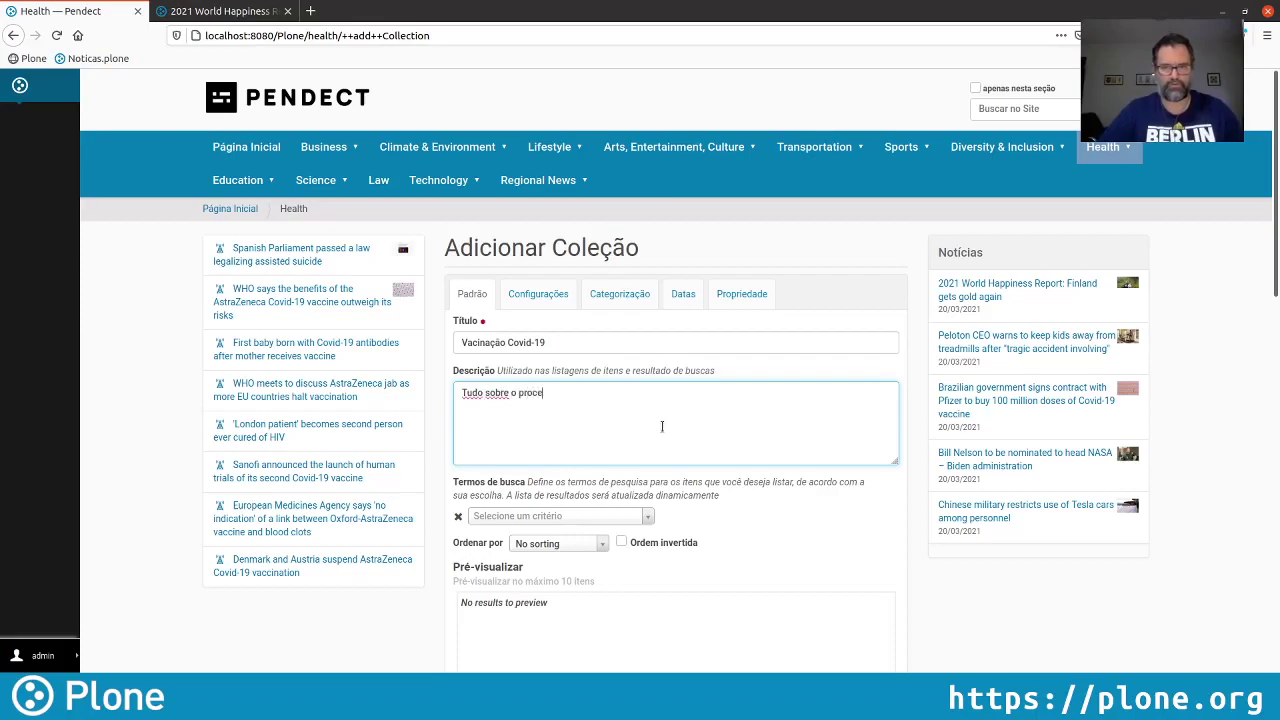
text(sso de va)
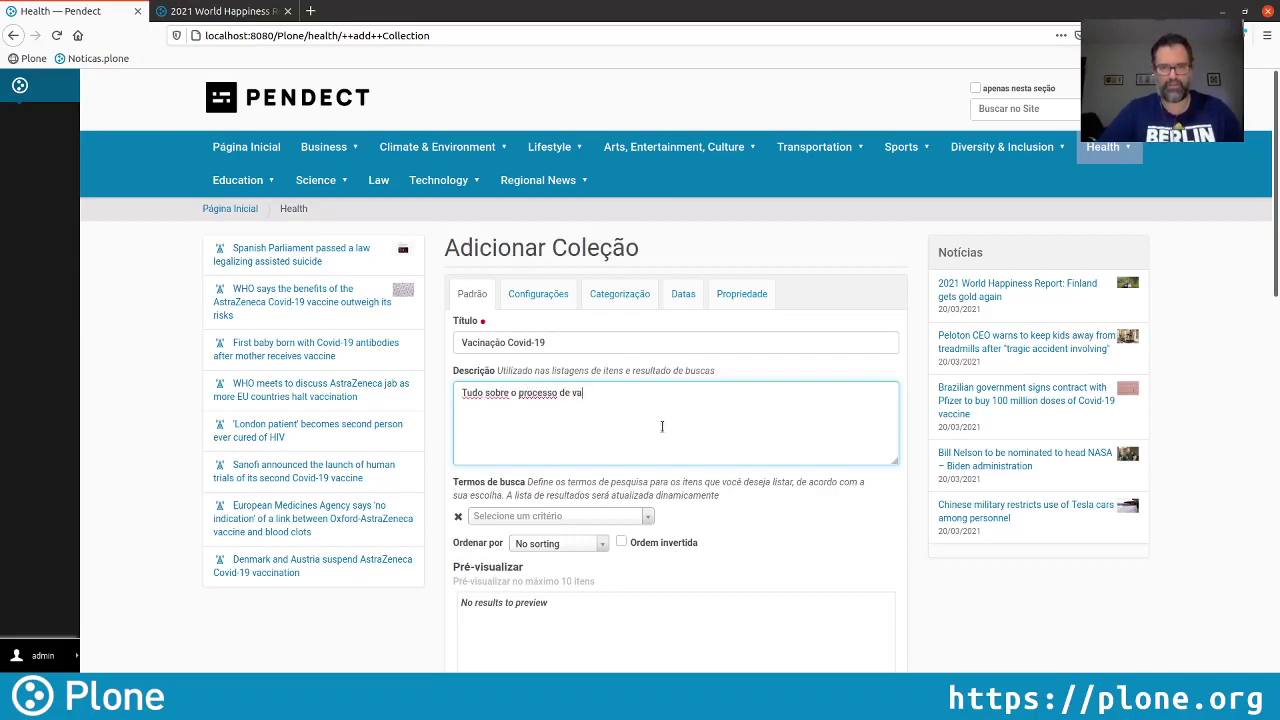
text(cinação contra Covid-19)
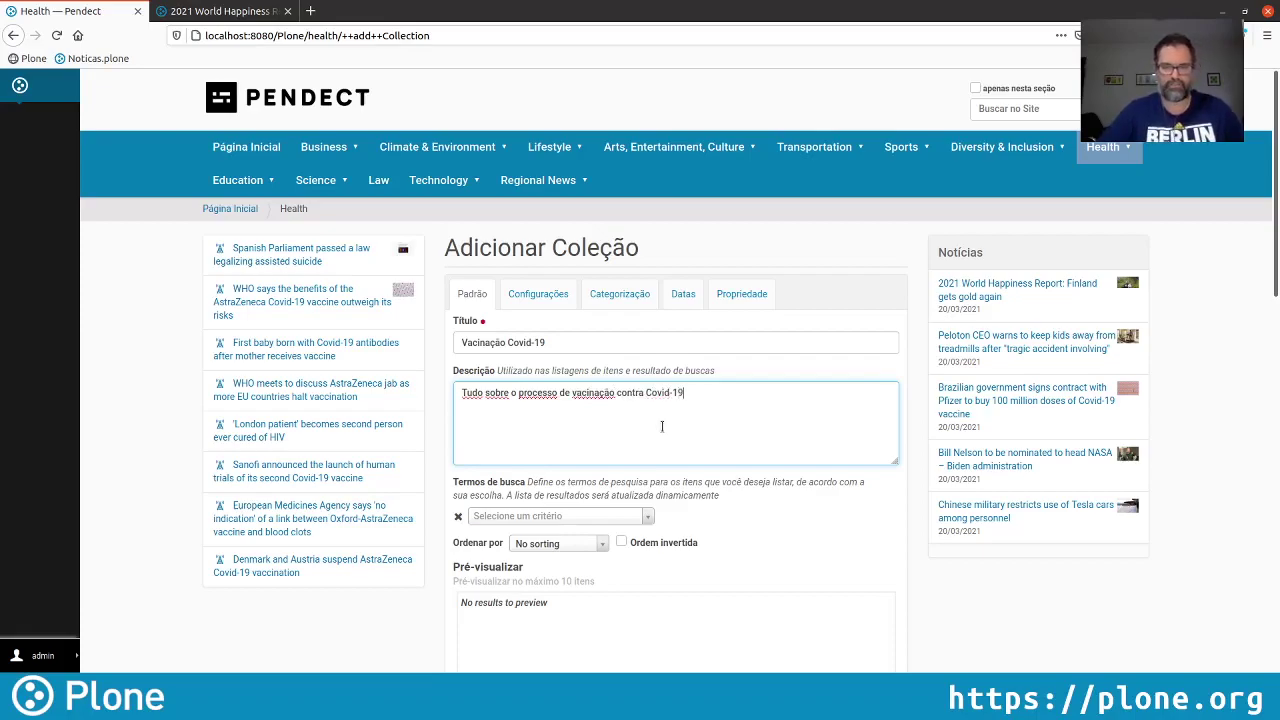
scroll(848, 452, down, 1)
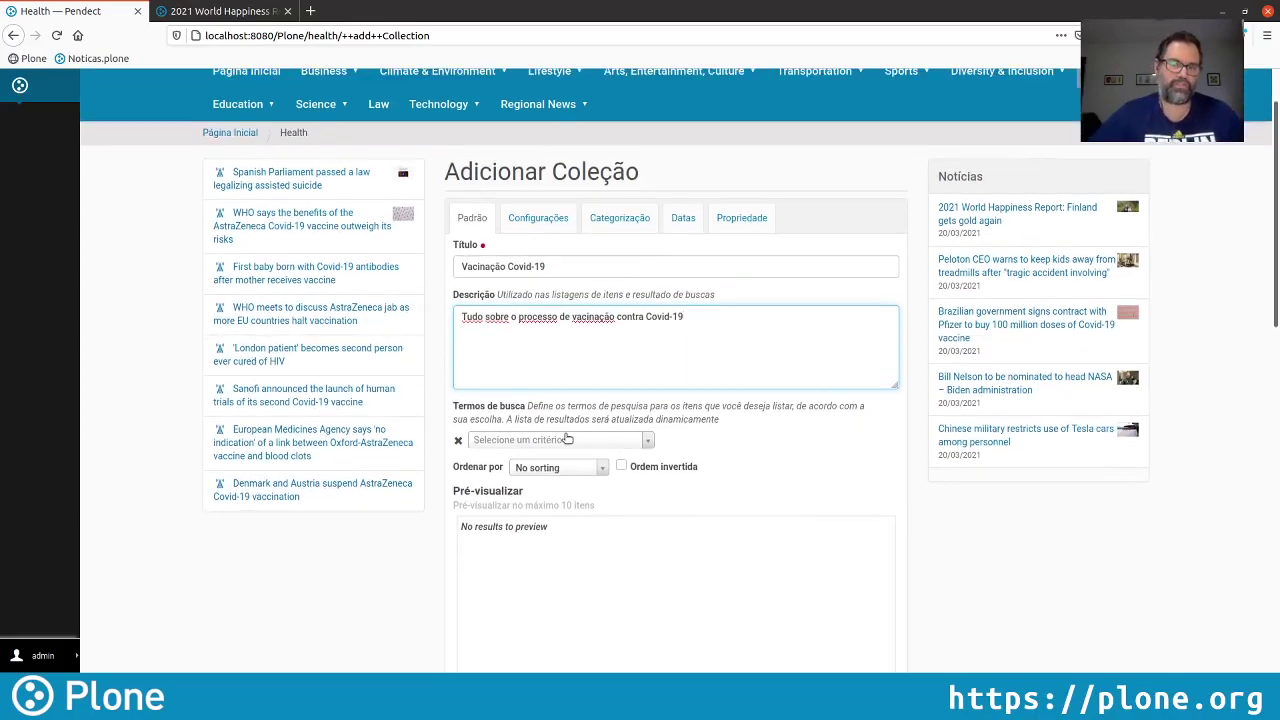
Add a Tipo criterion restricting the collection to Notícia items
click(560, 440)
click(533, 554)
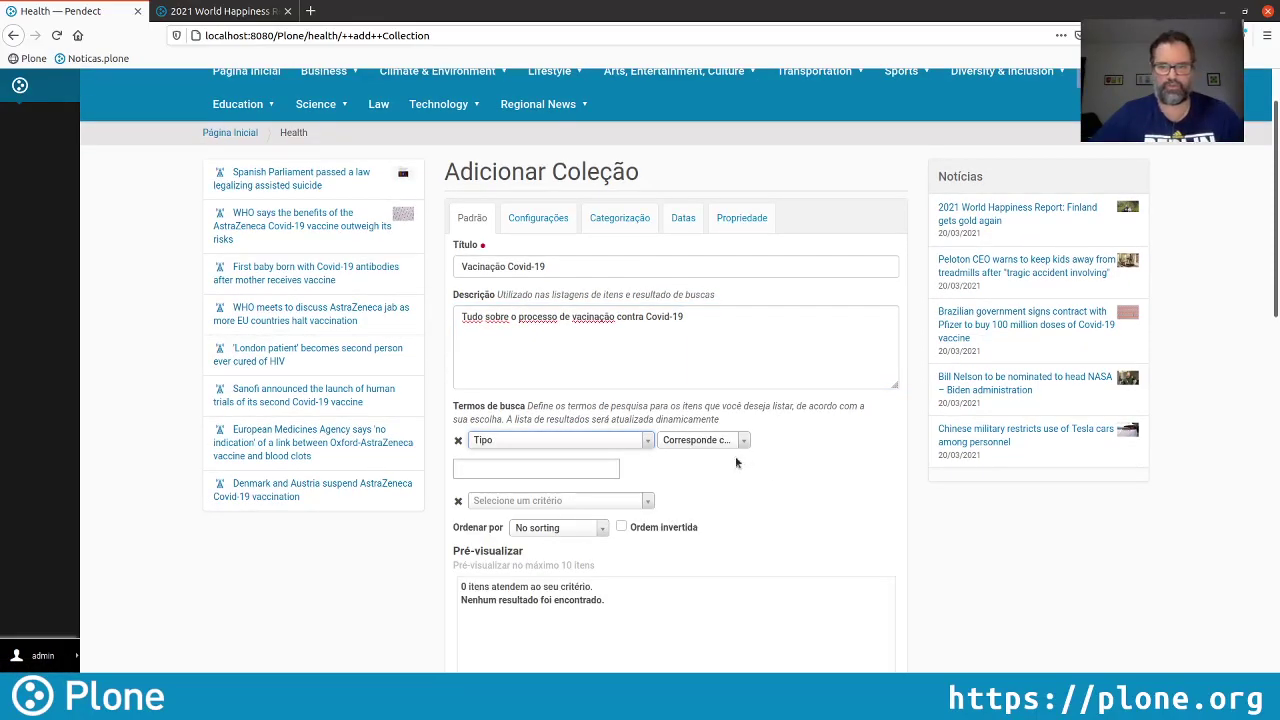
click(536, 468)
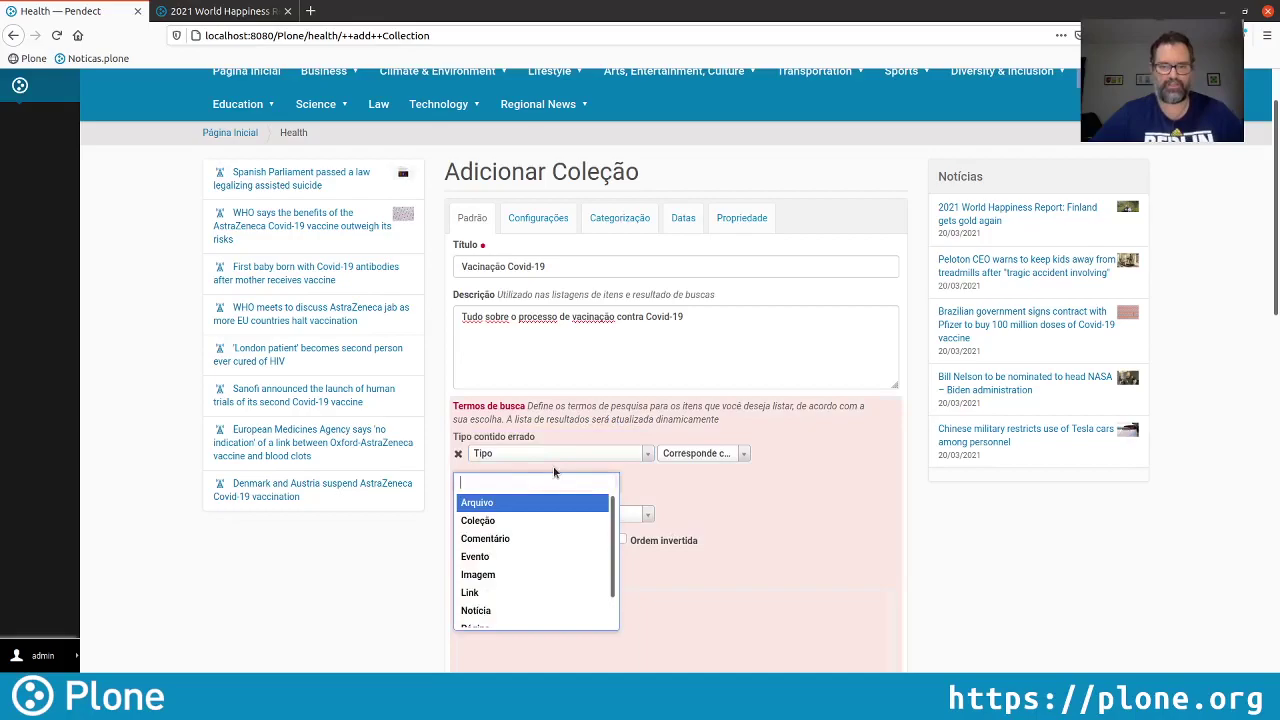
click(502, 609)
click(810, 508)
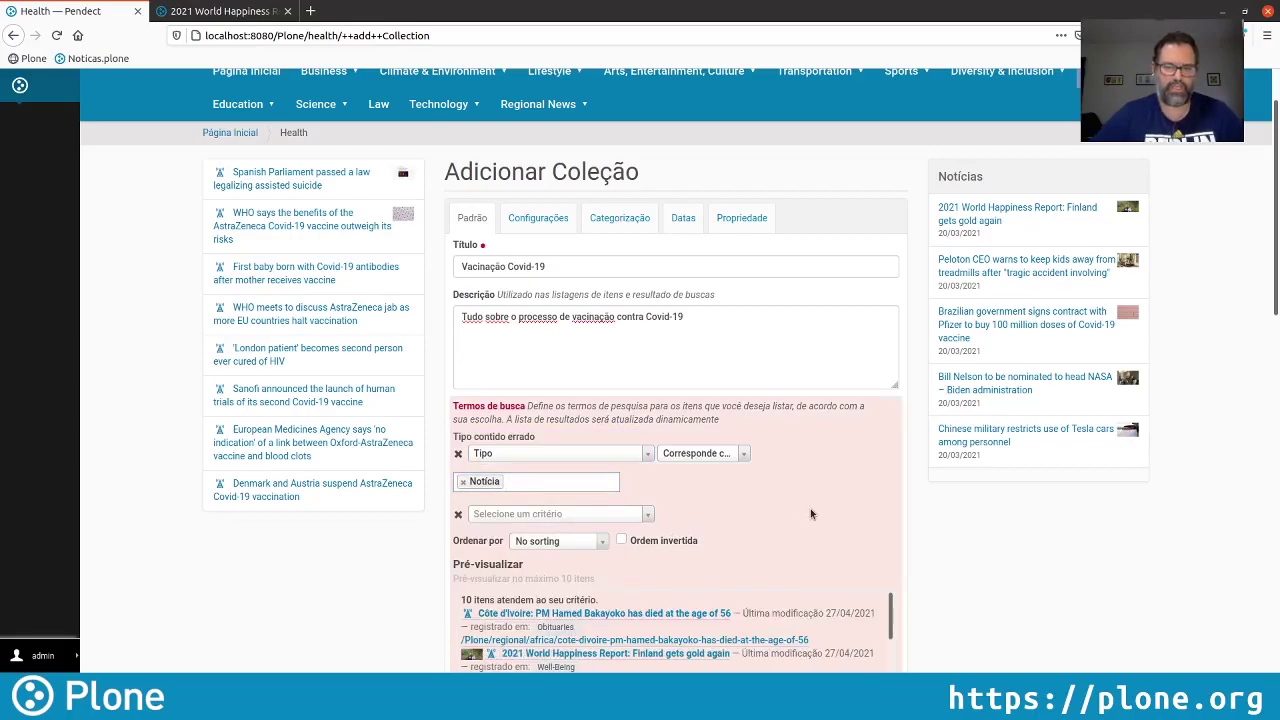
Sort results by Data de efetivação in reversed order, newest first
click(558, 541)
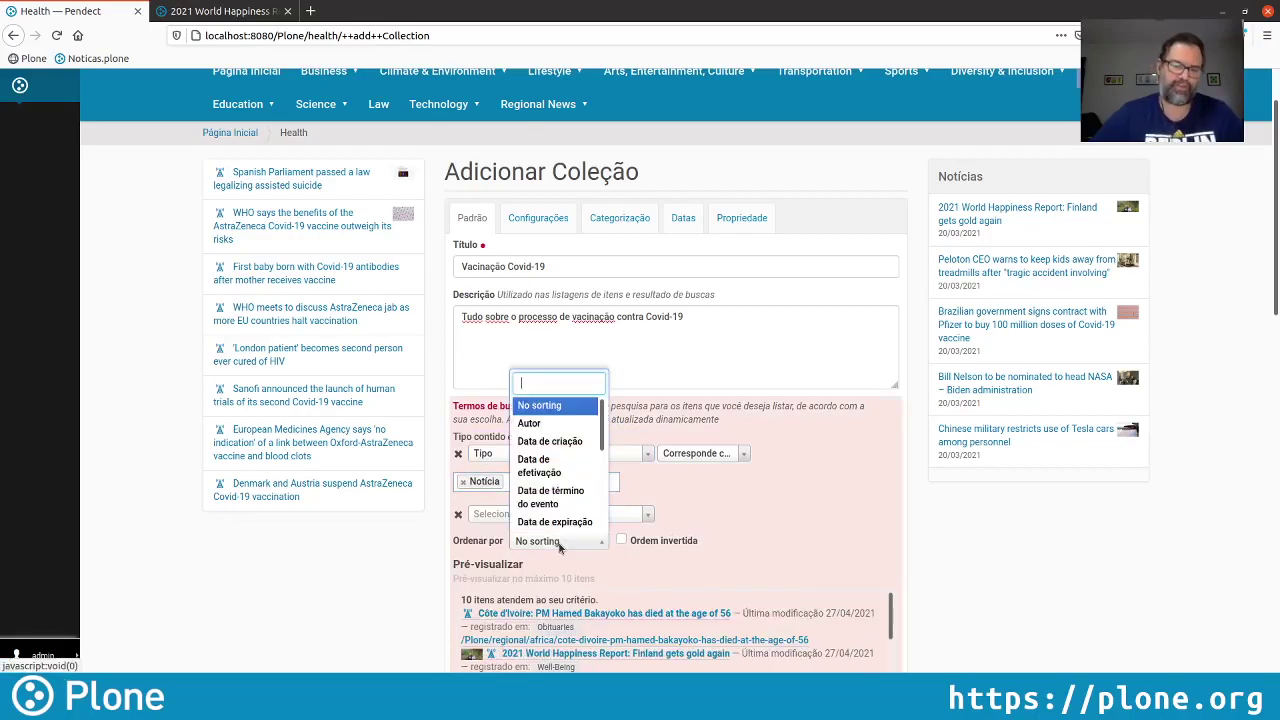
click(563, 467)
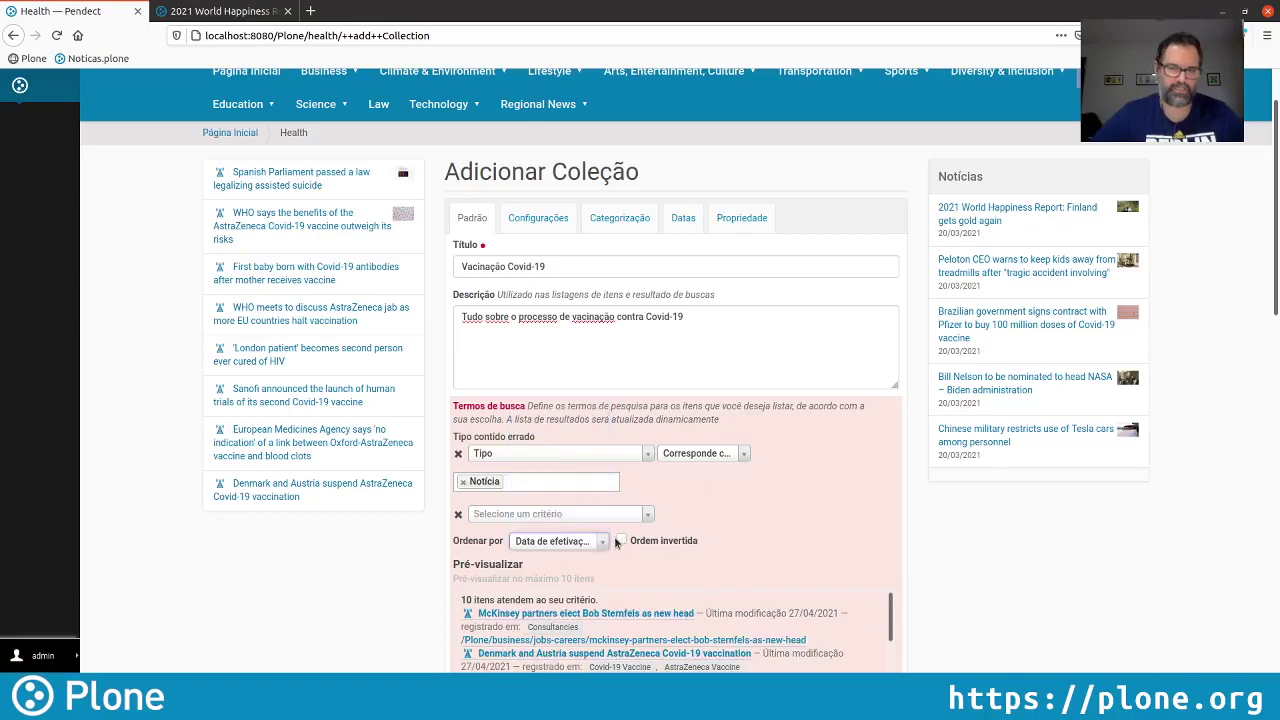
click(621, 528)
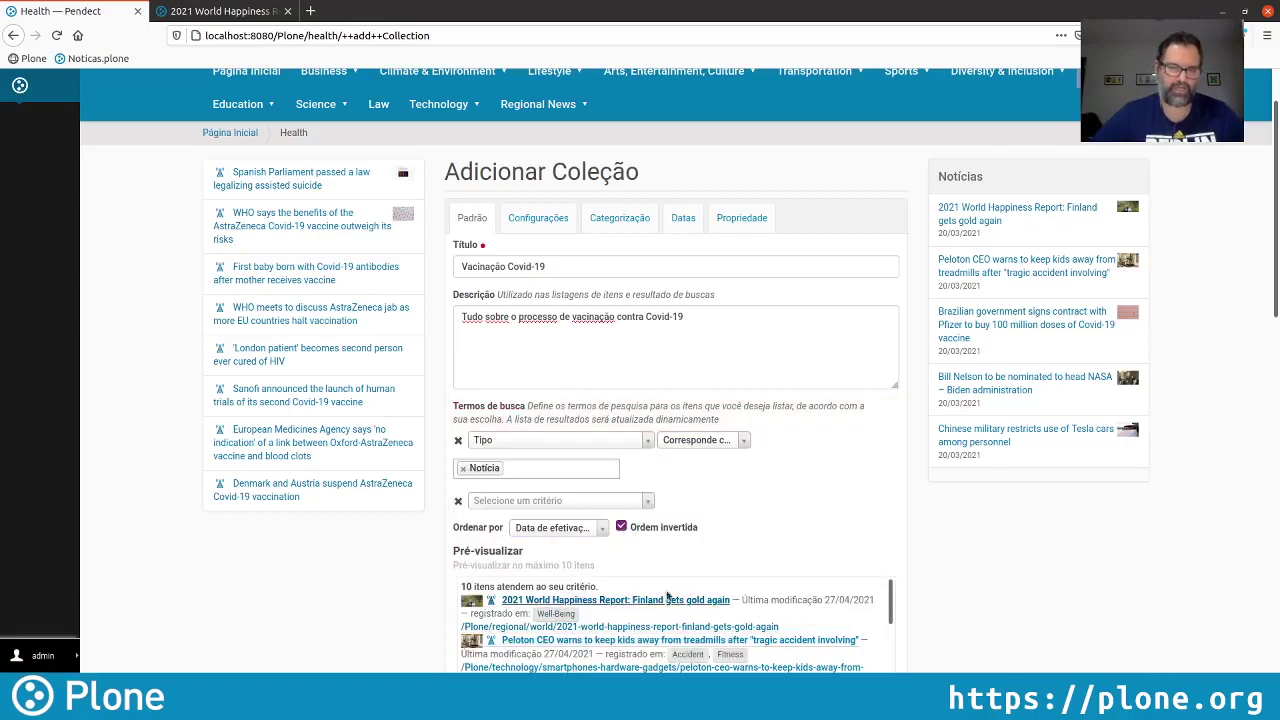
scroll(711, 540, down, 1)
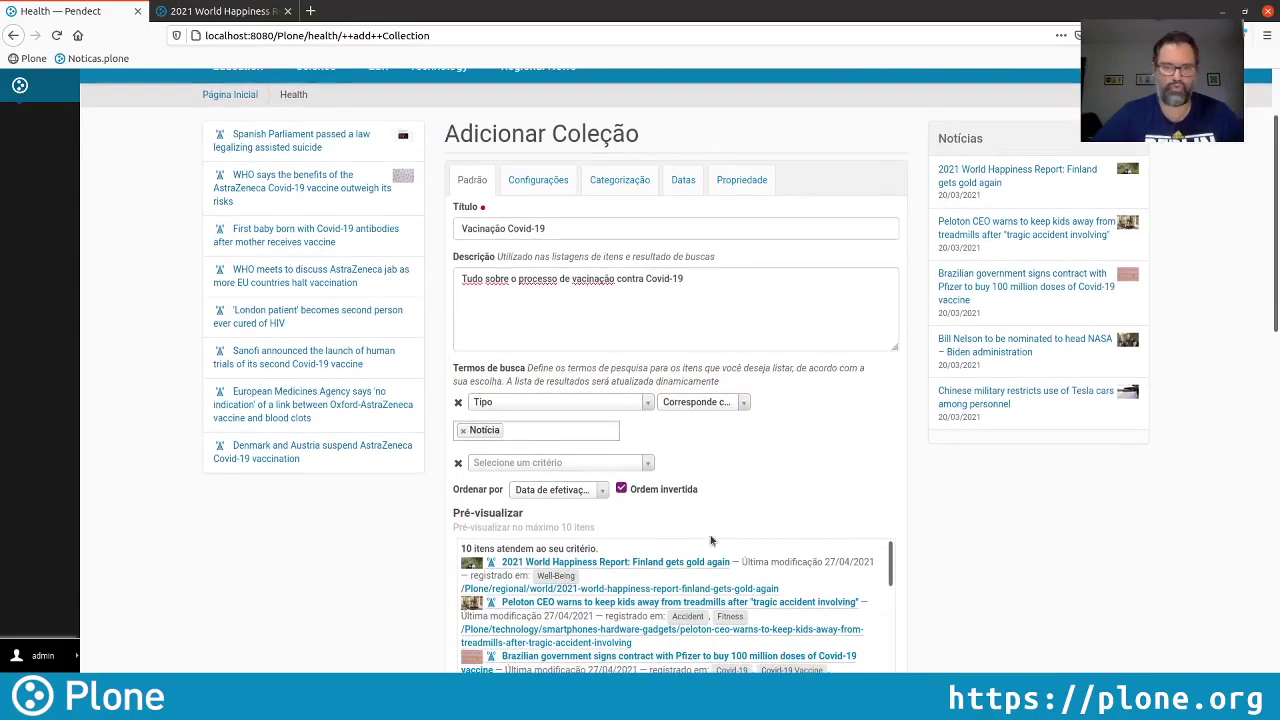
Add a Tag criterion set to Covid-19 Vaccine
click(570, 463)
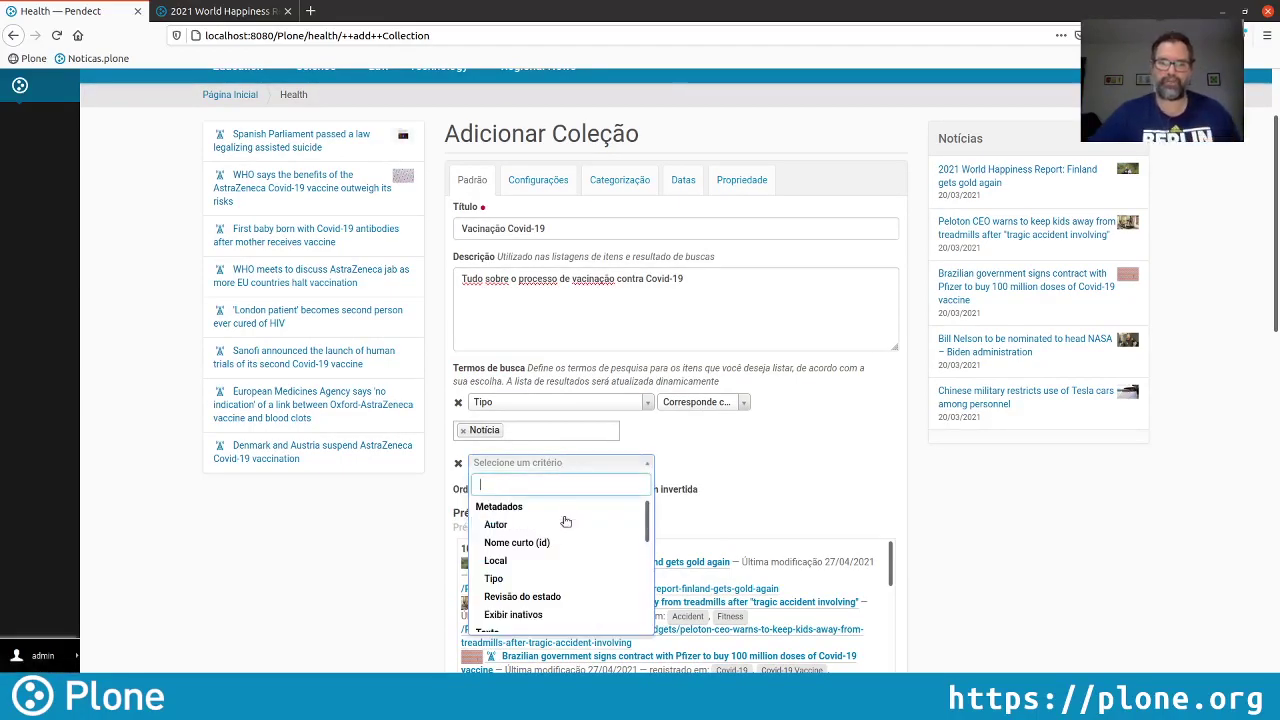
scroll(566, 522, down, 2)
scroll(568, 528, down, 3)
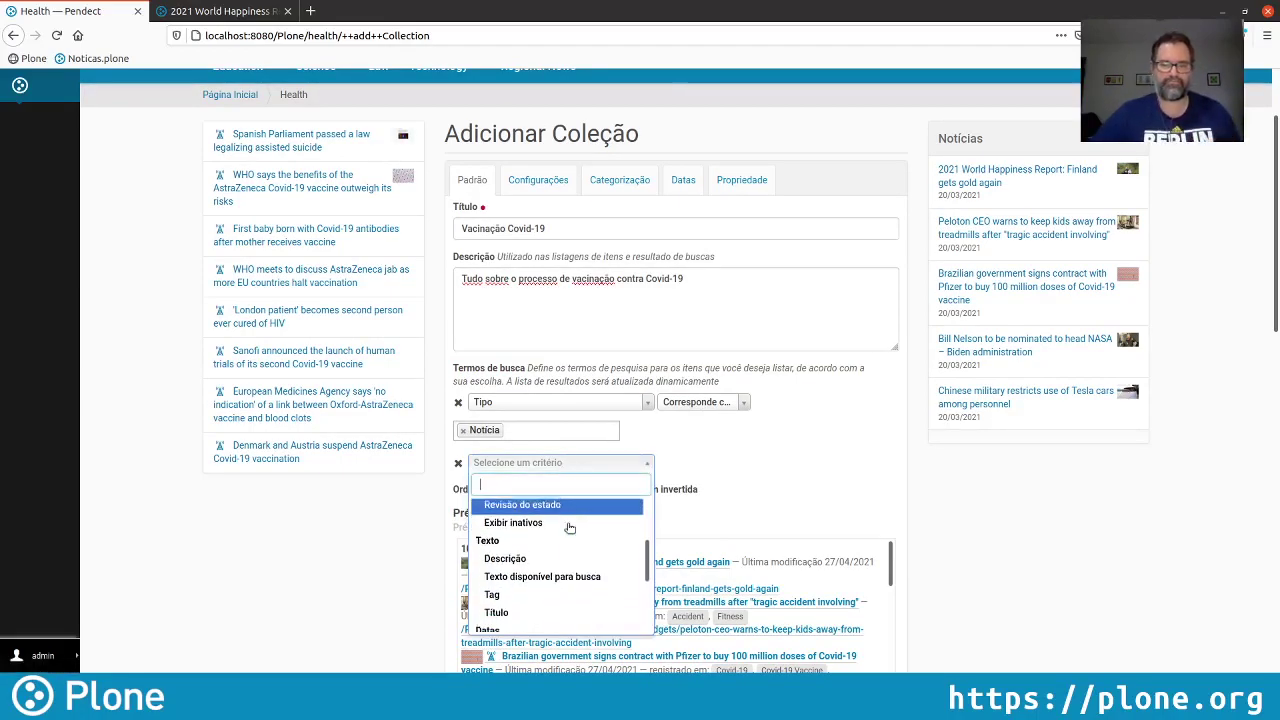
click(561, 586)
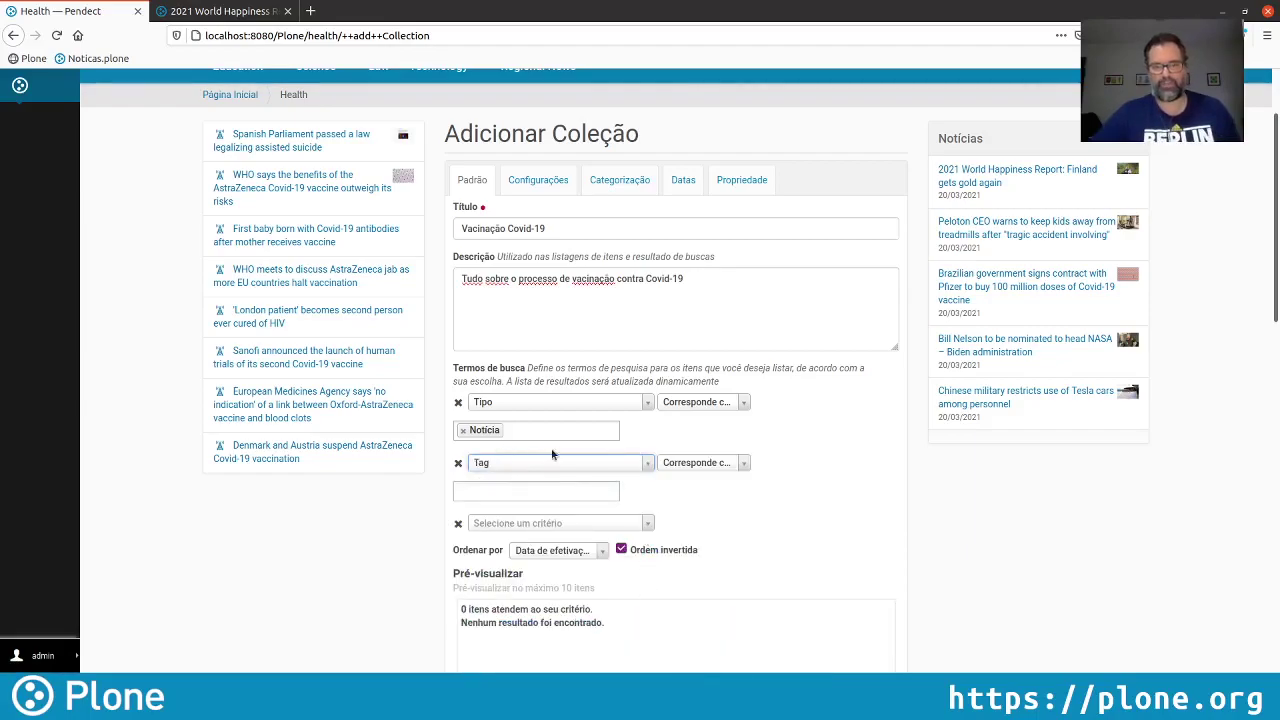
click(514, 488)
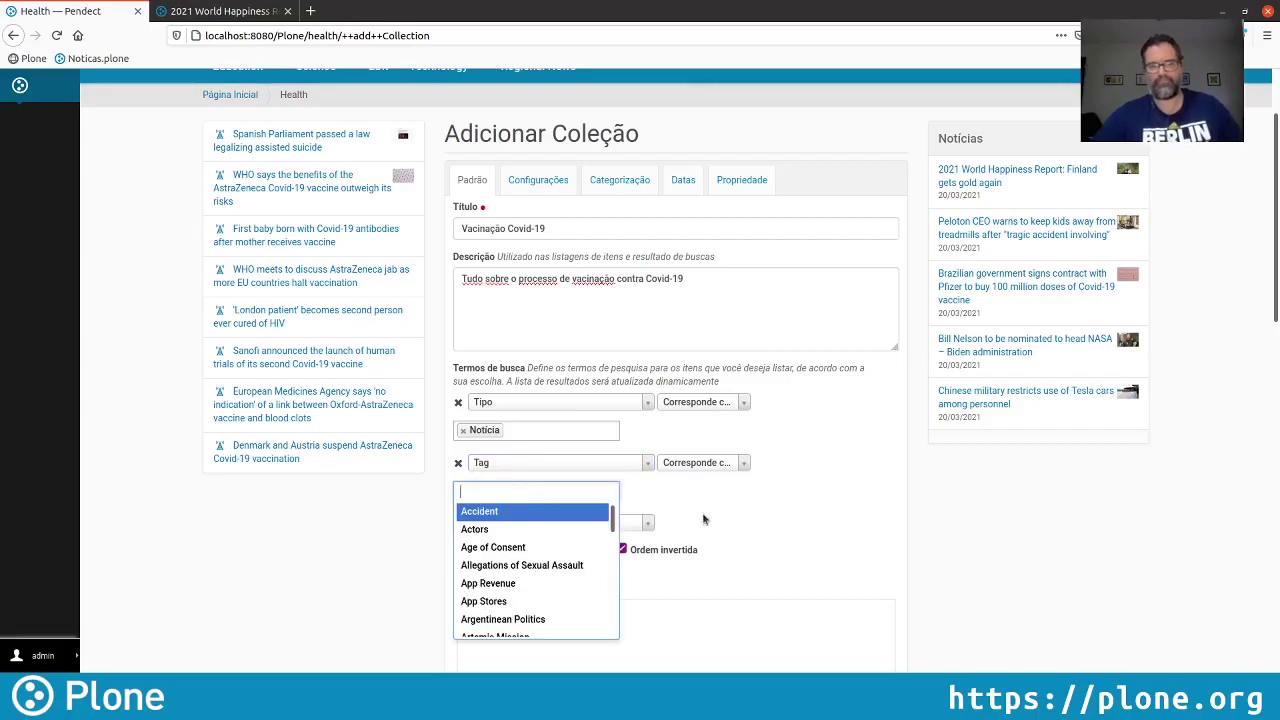
text(Vaci)
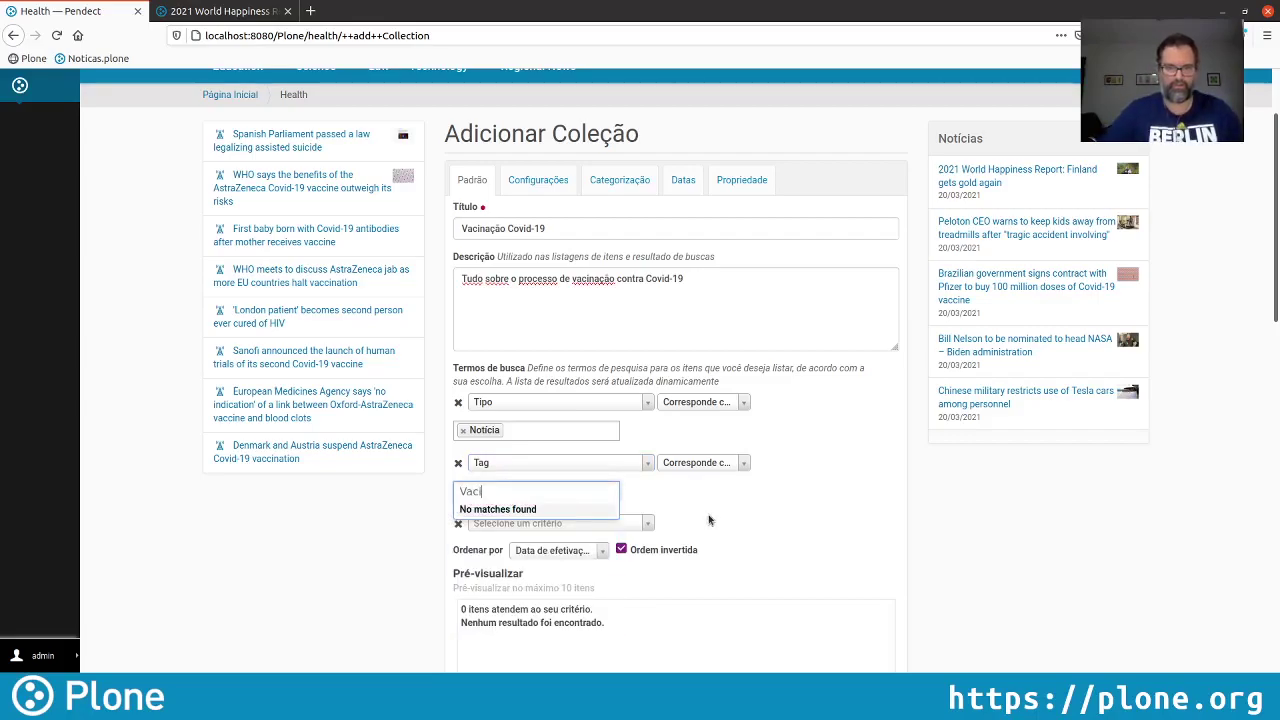
key(BackSpace)
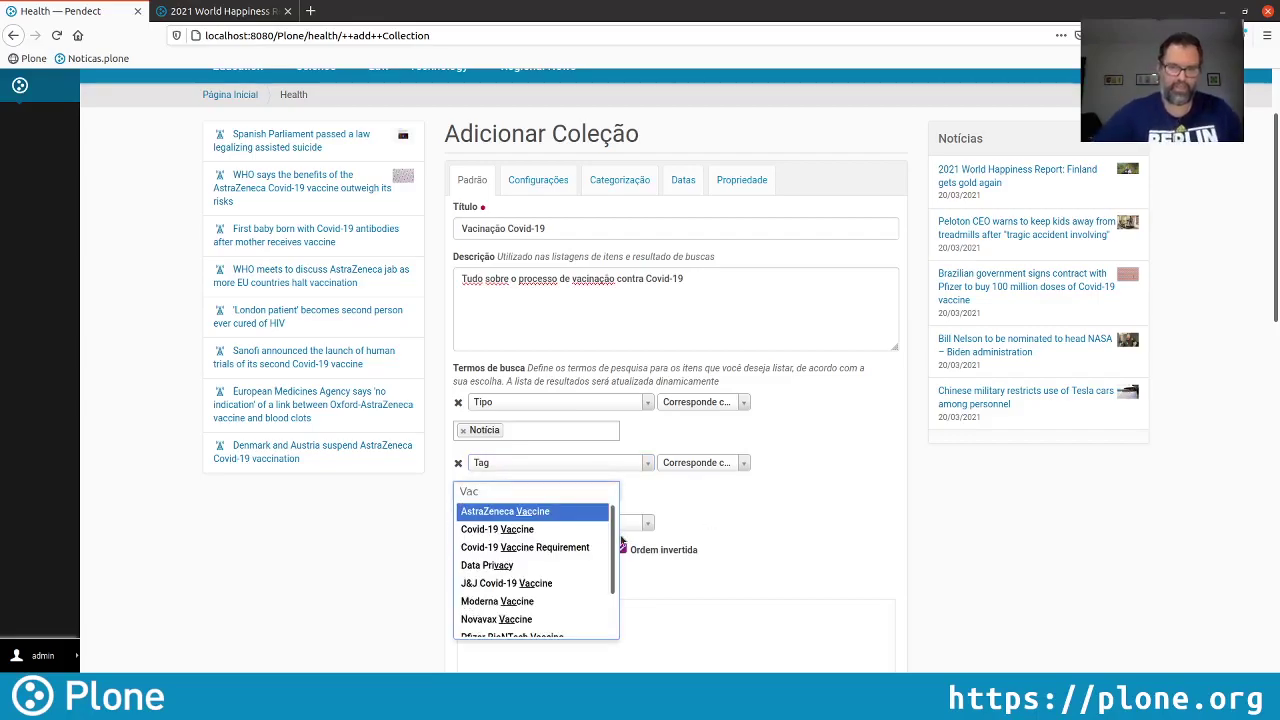
click(500, 529)
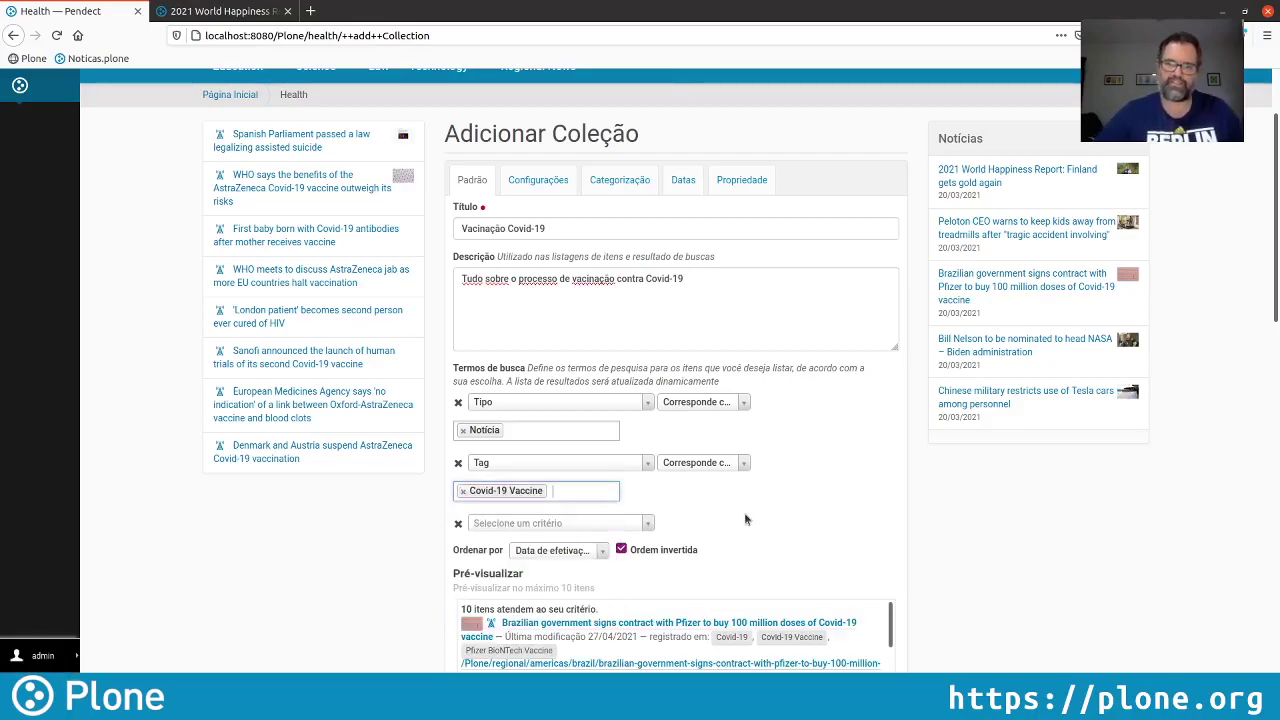
Set both Número de Itens and Limite to 5
scroll(772, 512, down, 1)
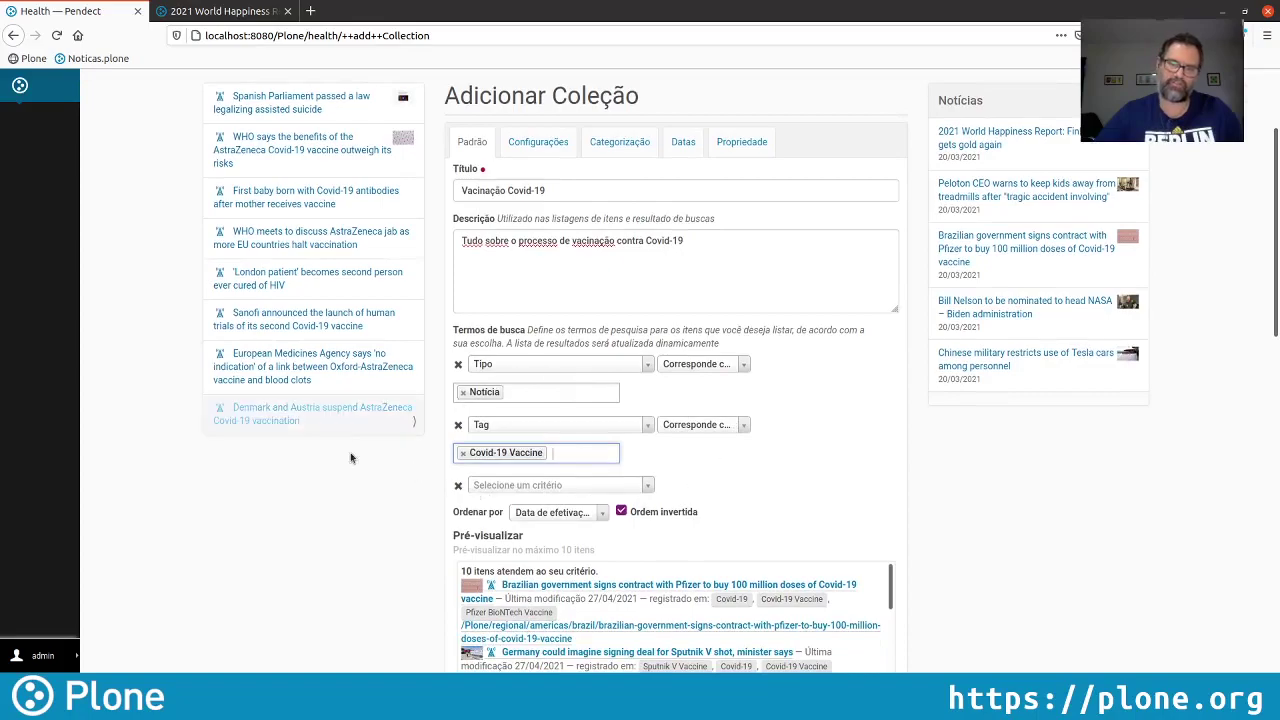
scroll(839, 447, down, 2)
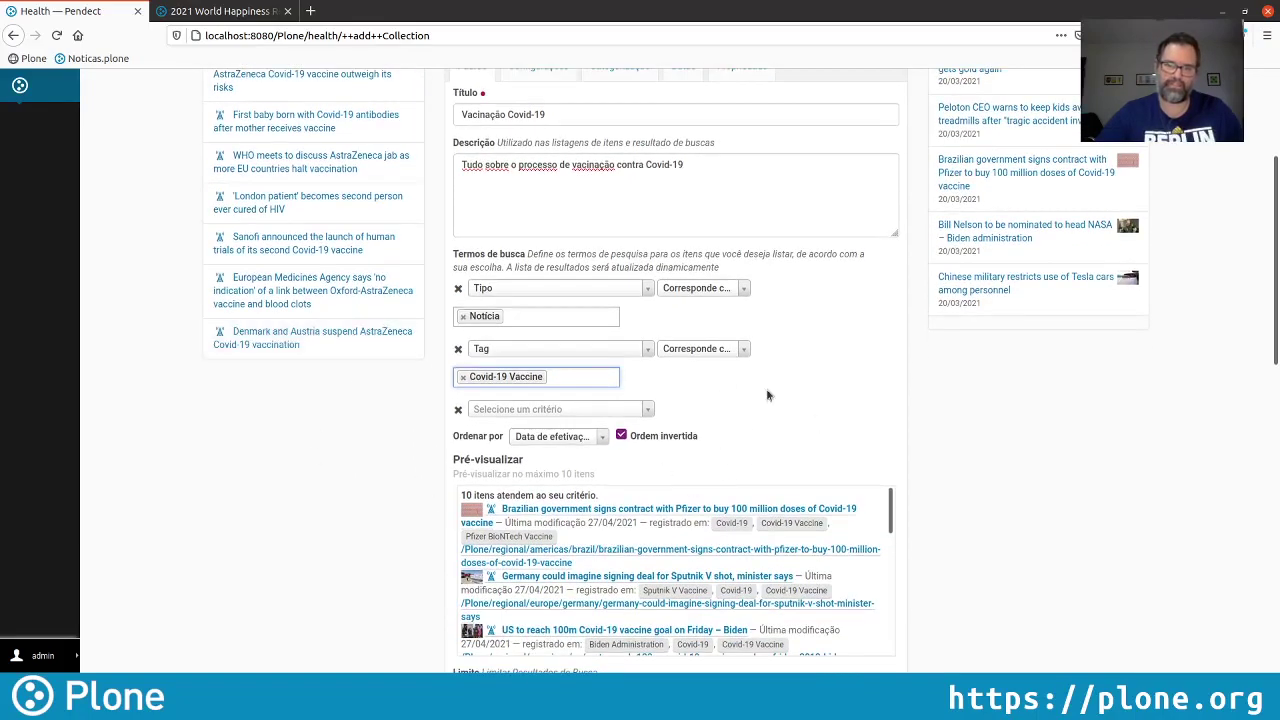
scroll(1038, 493, down, 5)
scroll(1040, 497, down, 1)
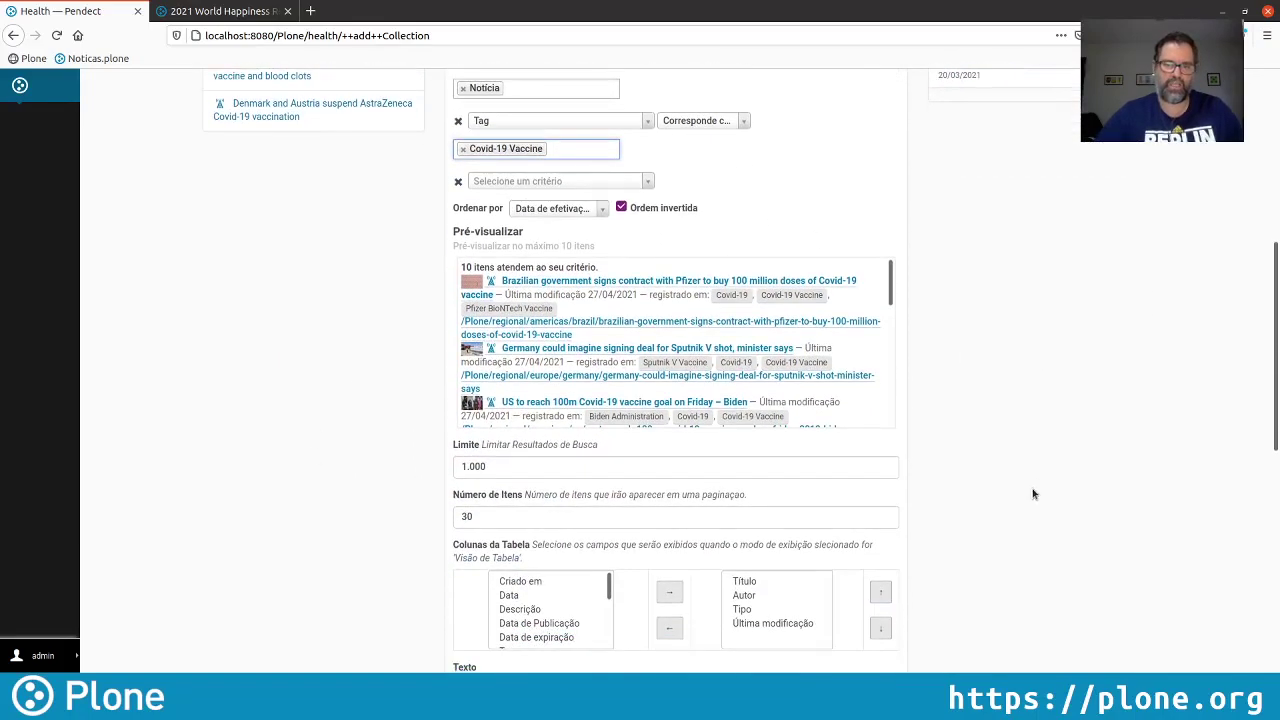
double_click(497, 513)
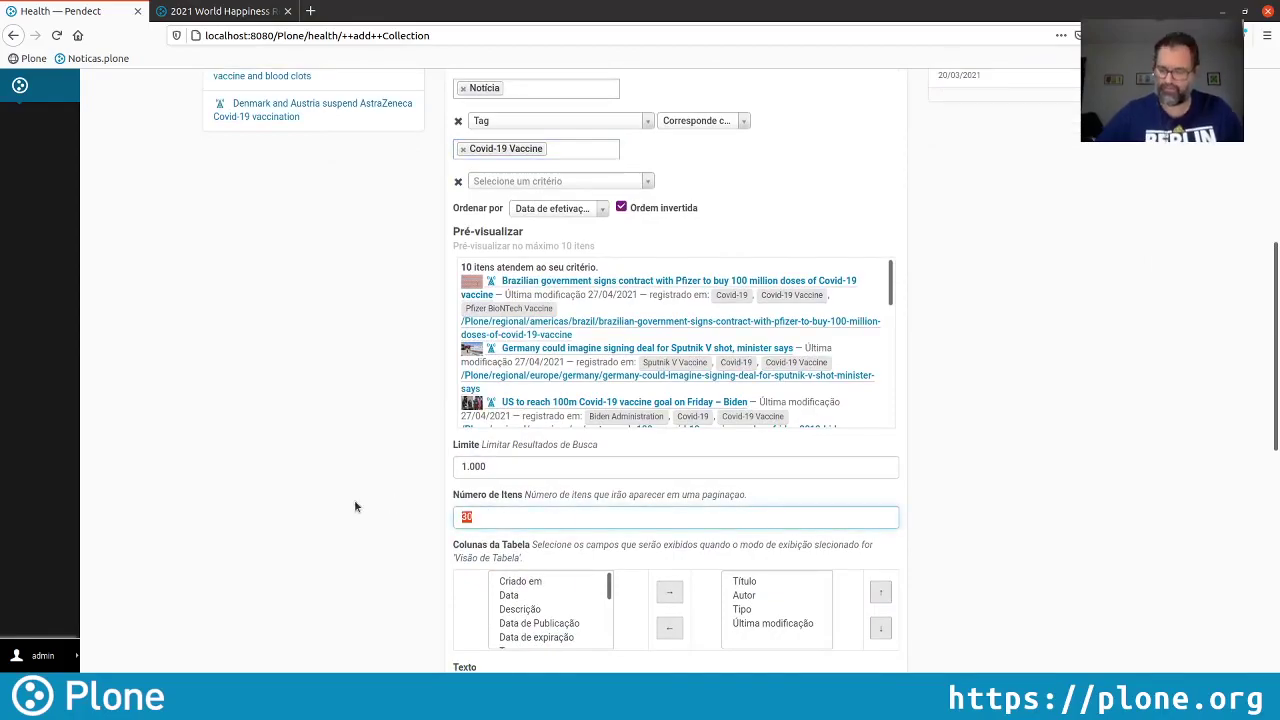
text(5)
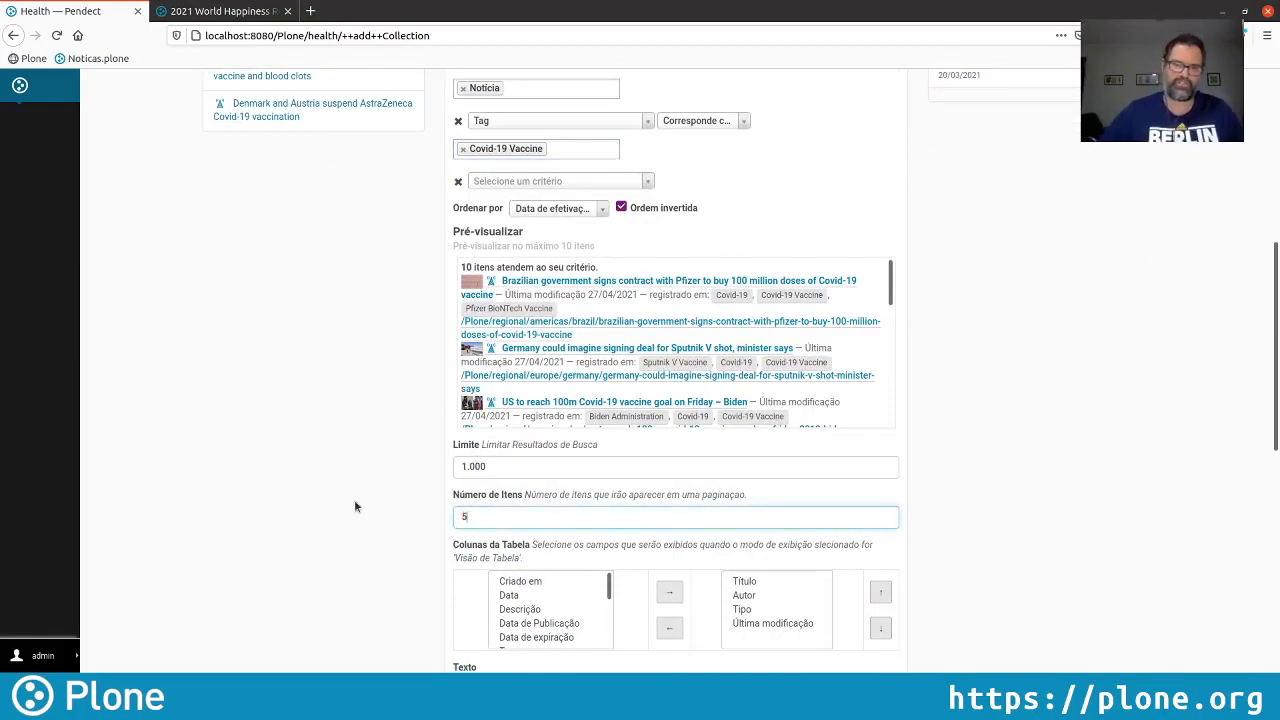
click(525, 466)
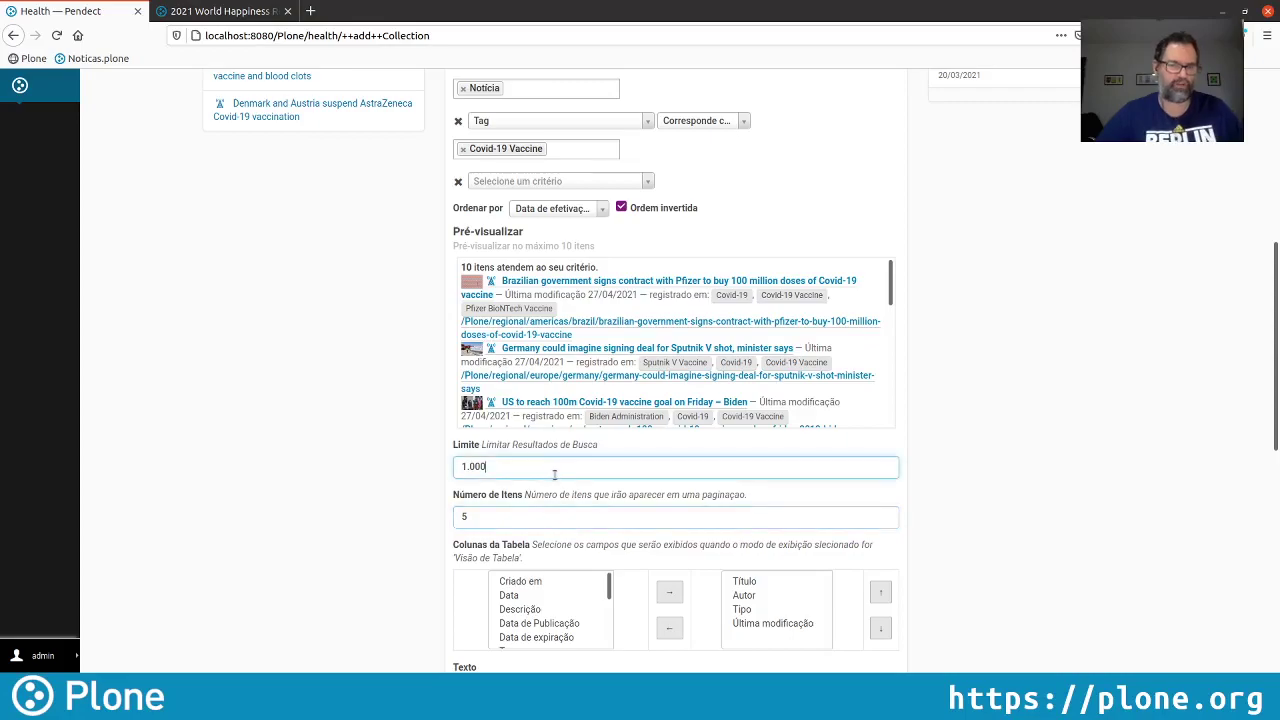
key(ctrl+a)
text(5)
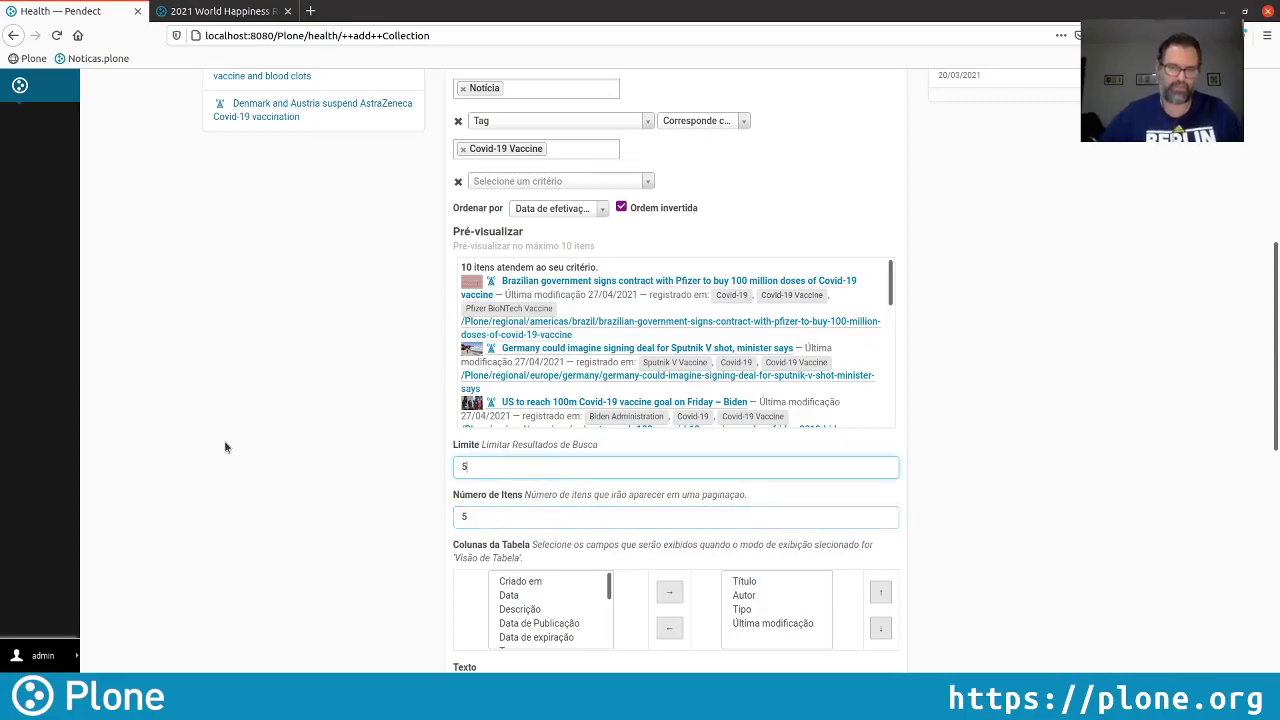
click(950, 452)
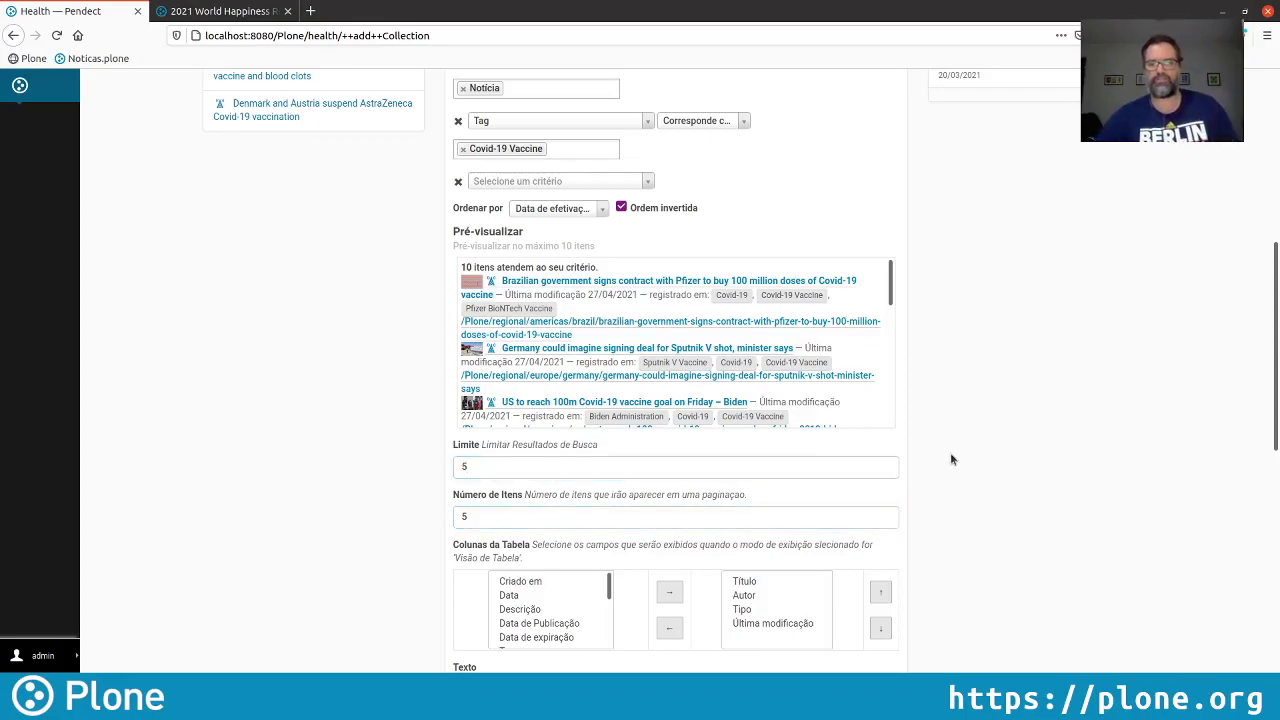
Save the Vacinação Covid-19 collection
scroll(950, 452, down, 3)
scroll(498, 626, down, 7)
click(474, 571)
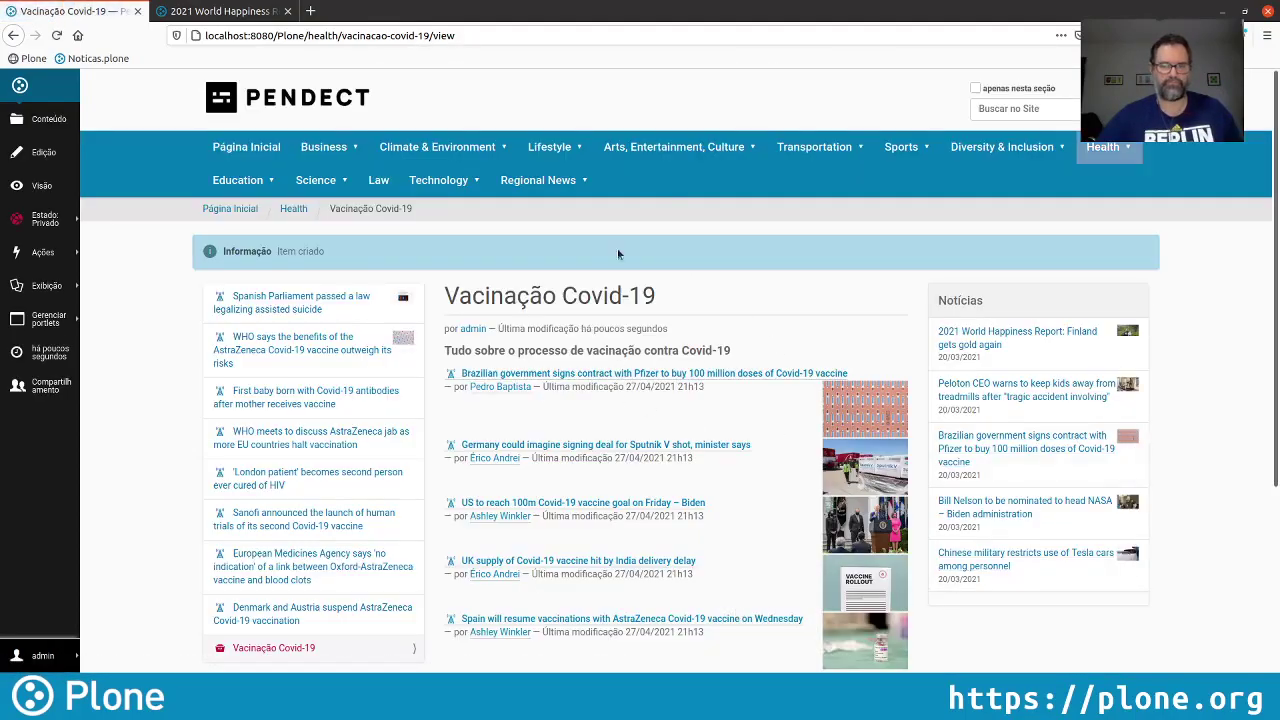
Scroll through the saved collection page to review its five Covid-19 vaccine news items
scroll(885, 320, down, 1)
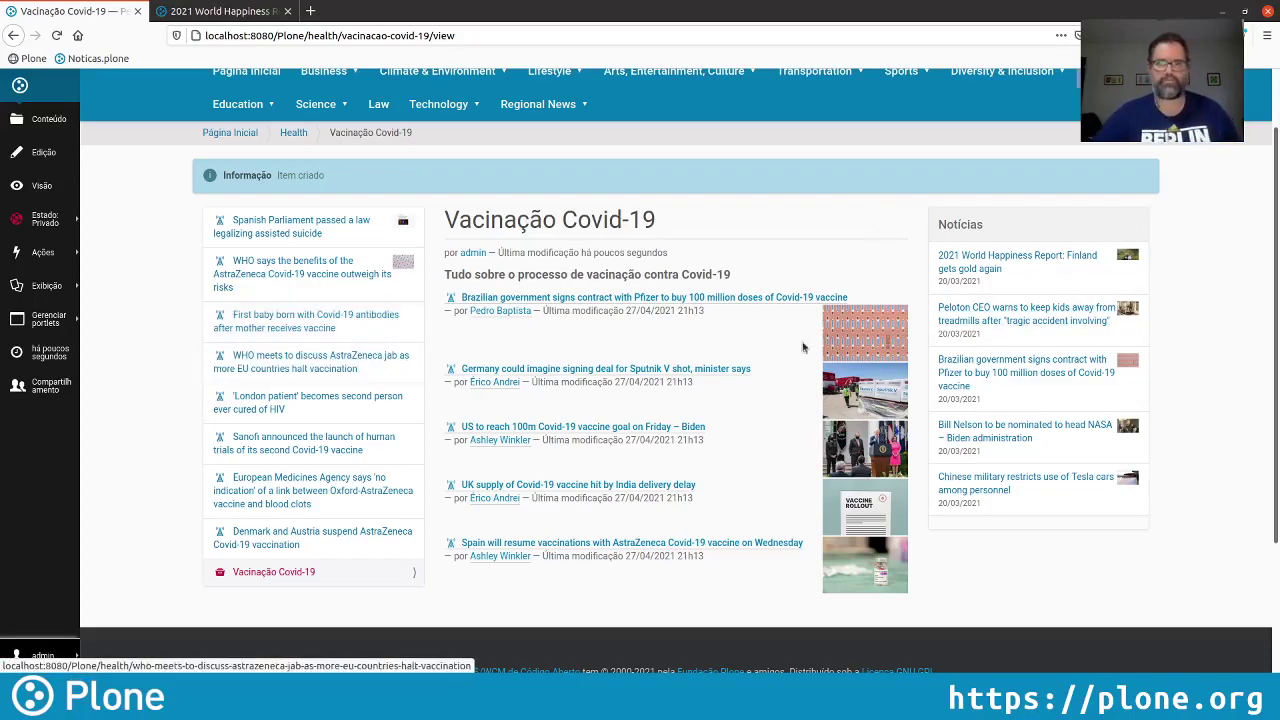
Block inherited right-column portlets for the collection, then return to its page
click(45, 325)
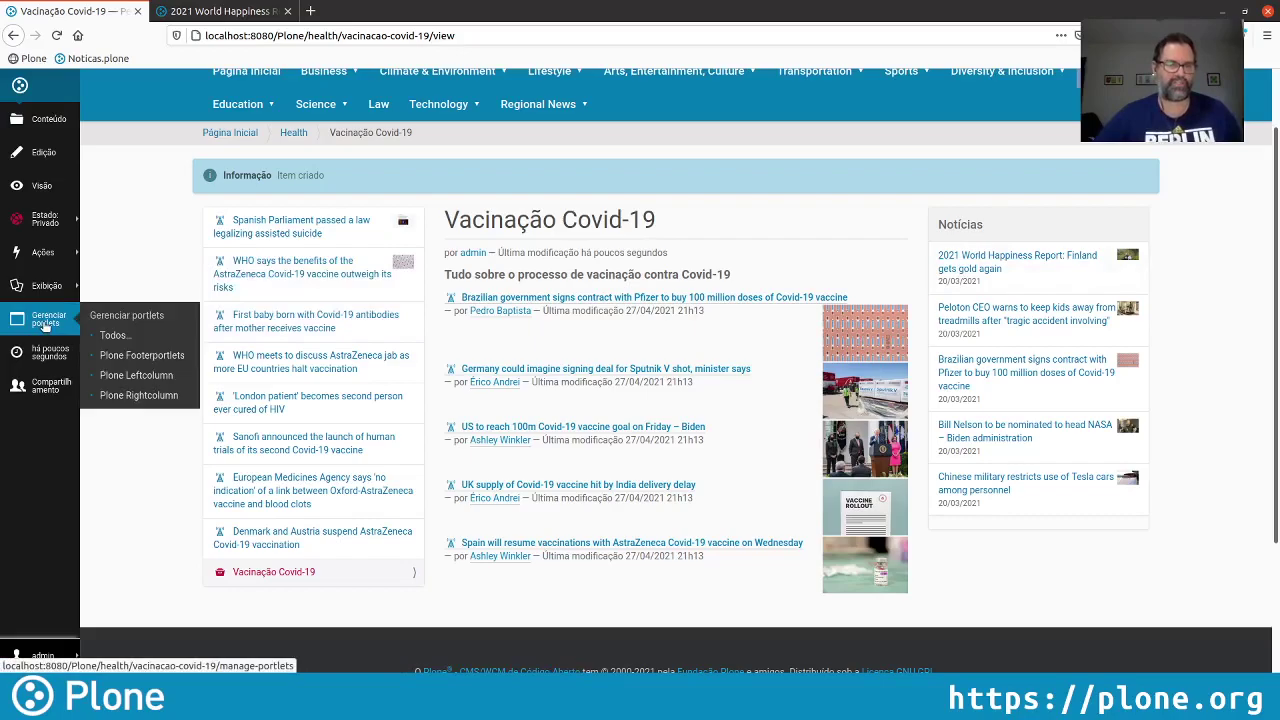
click(158, 396)
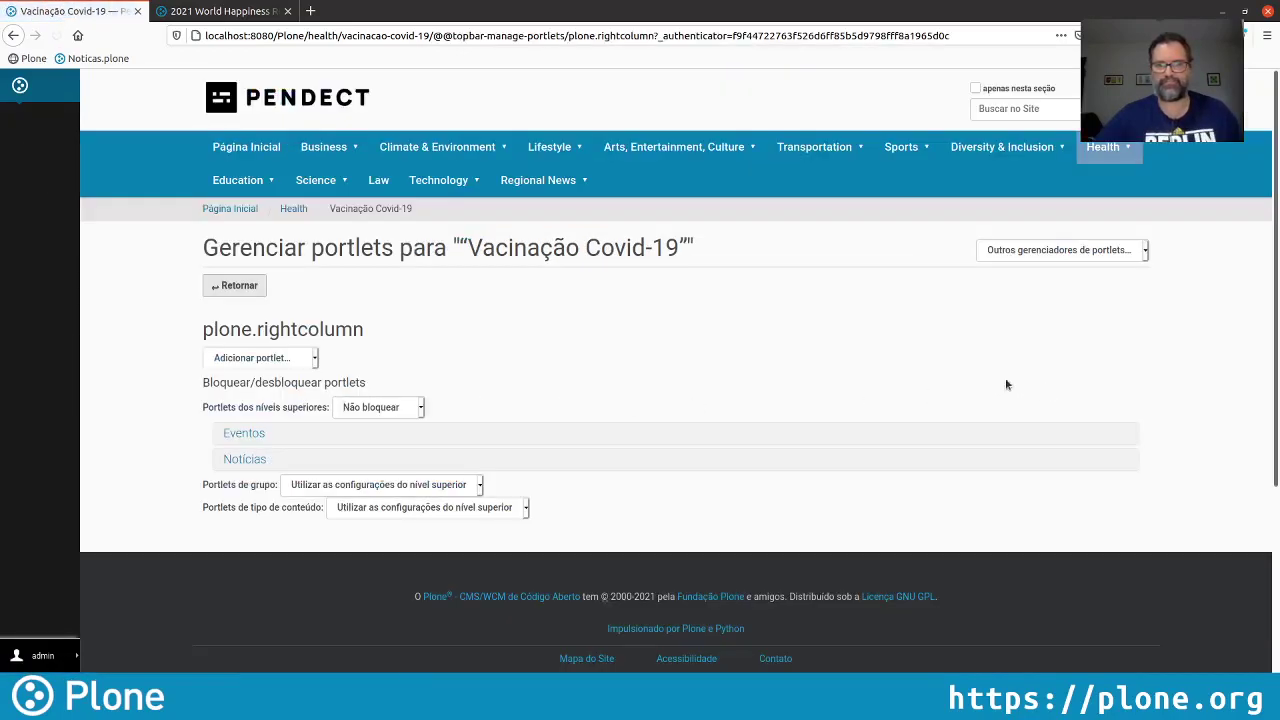
click(373, 418)
click(375, 433)
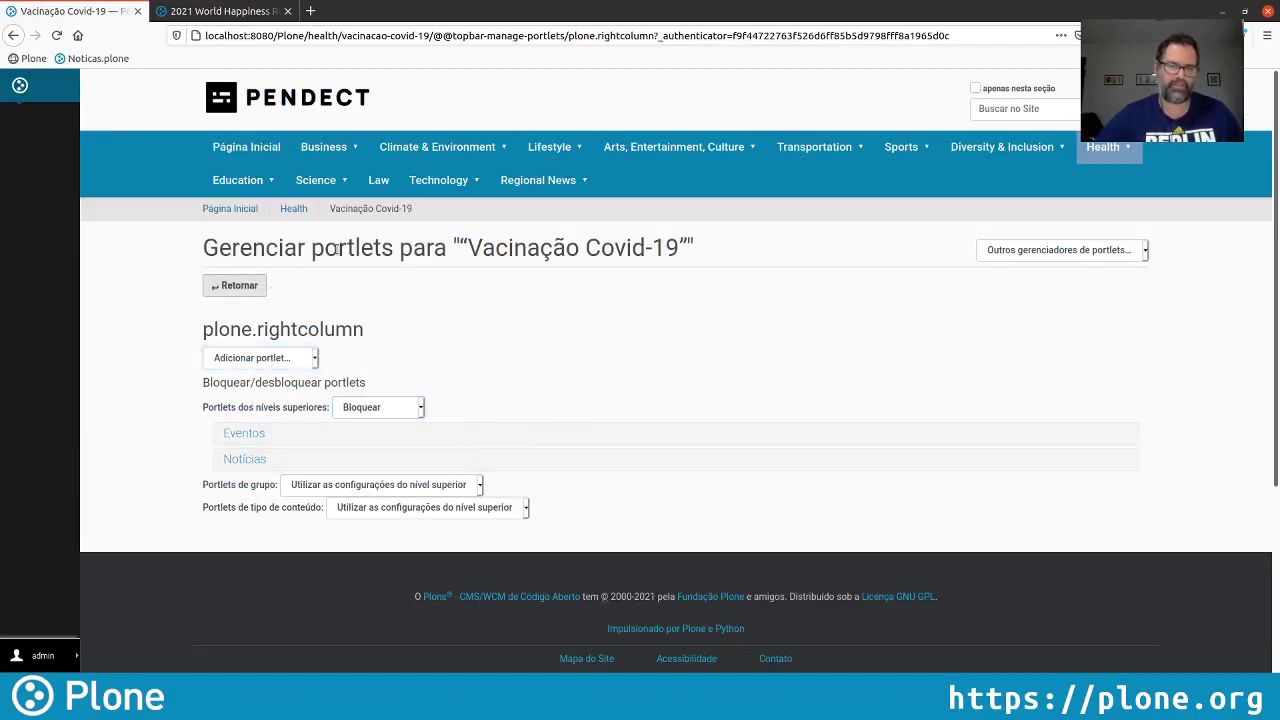
click(239, 286)
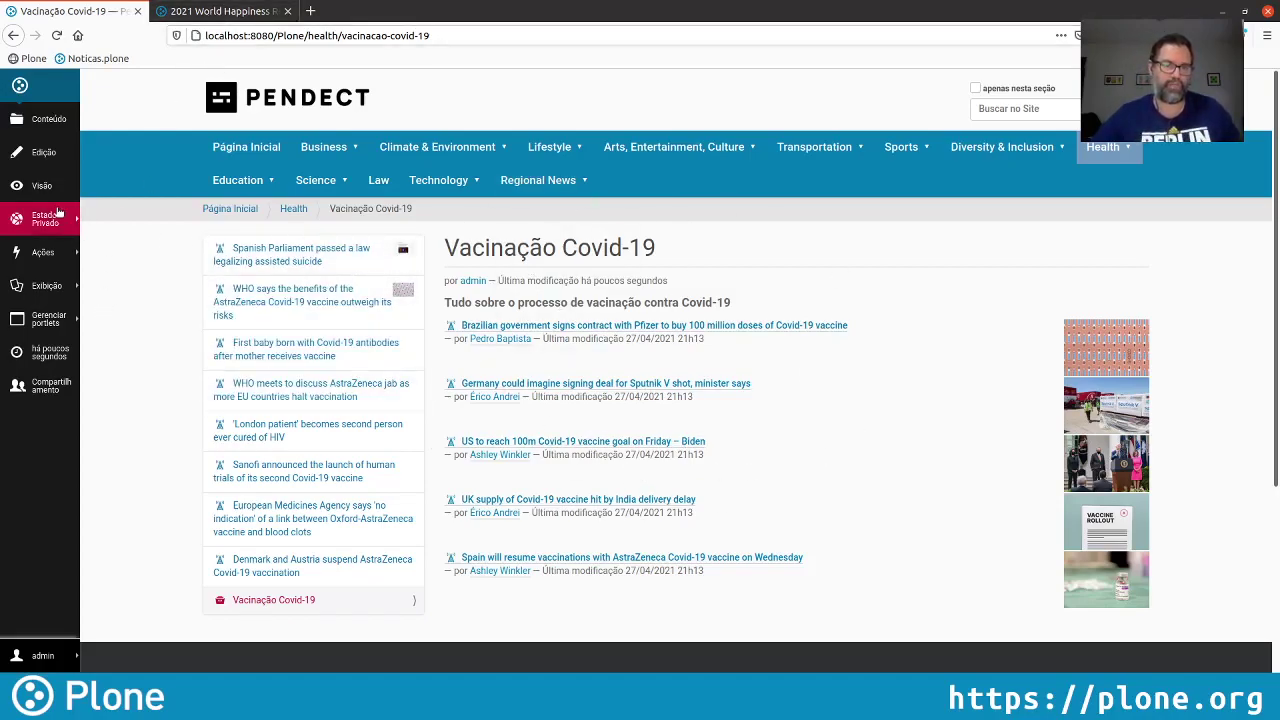
Copy the health/vacinacao-covid-19 path and load it in the public site tab
drag(456, 35, 339, 35)
key(ctrl+c)
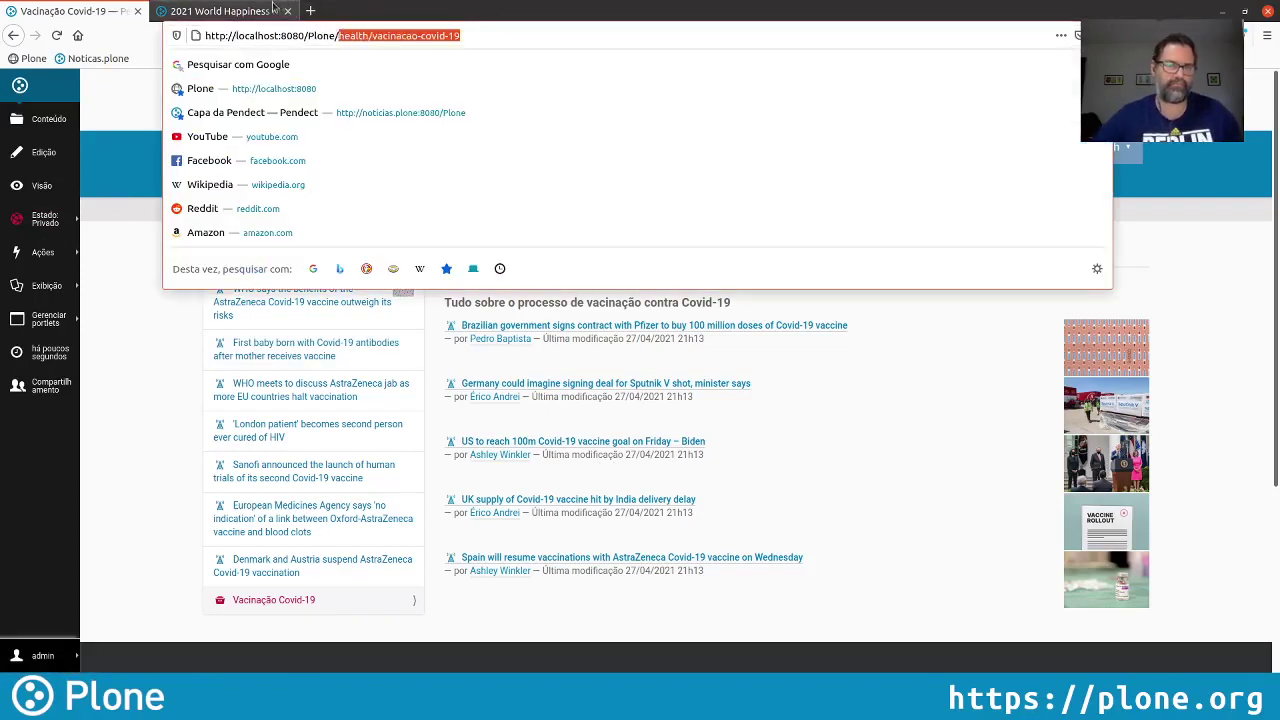
click(235, 11)
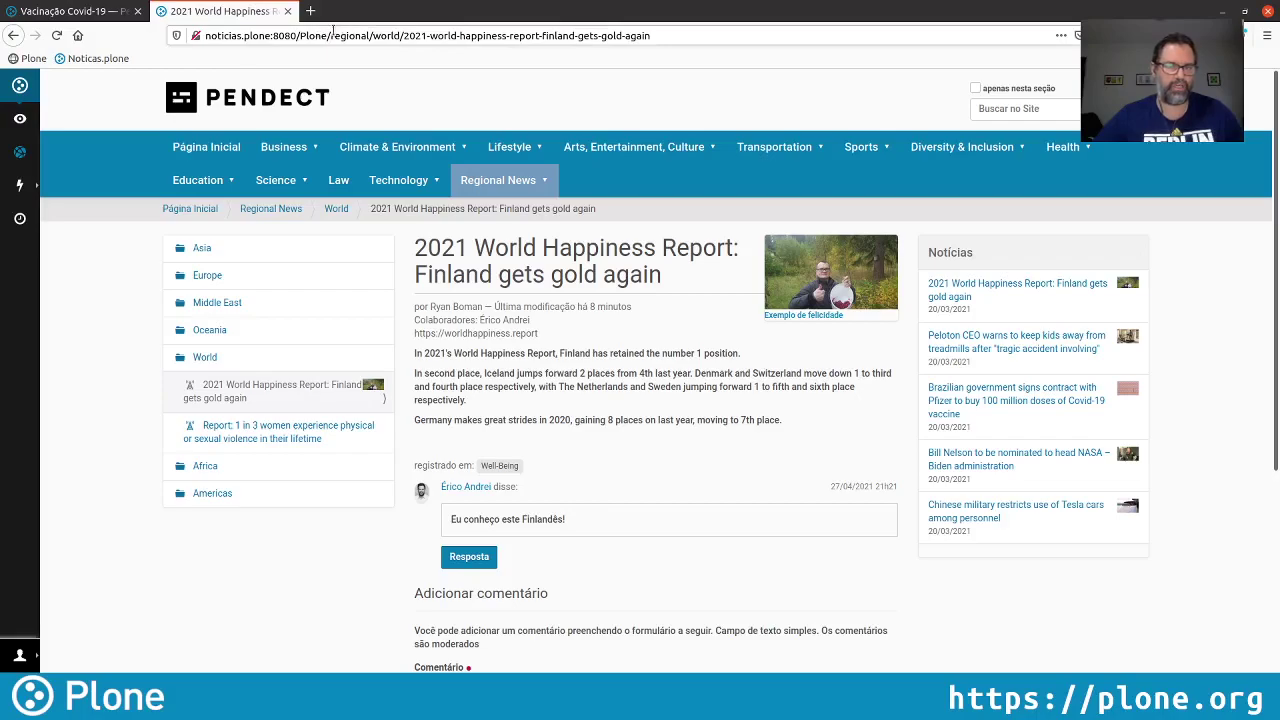
drag(681, 35, 359, 35)
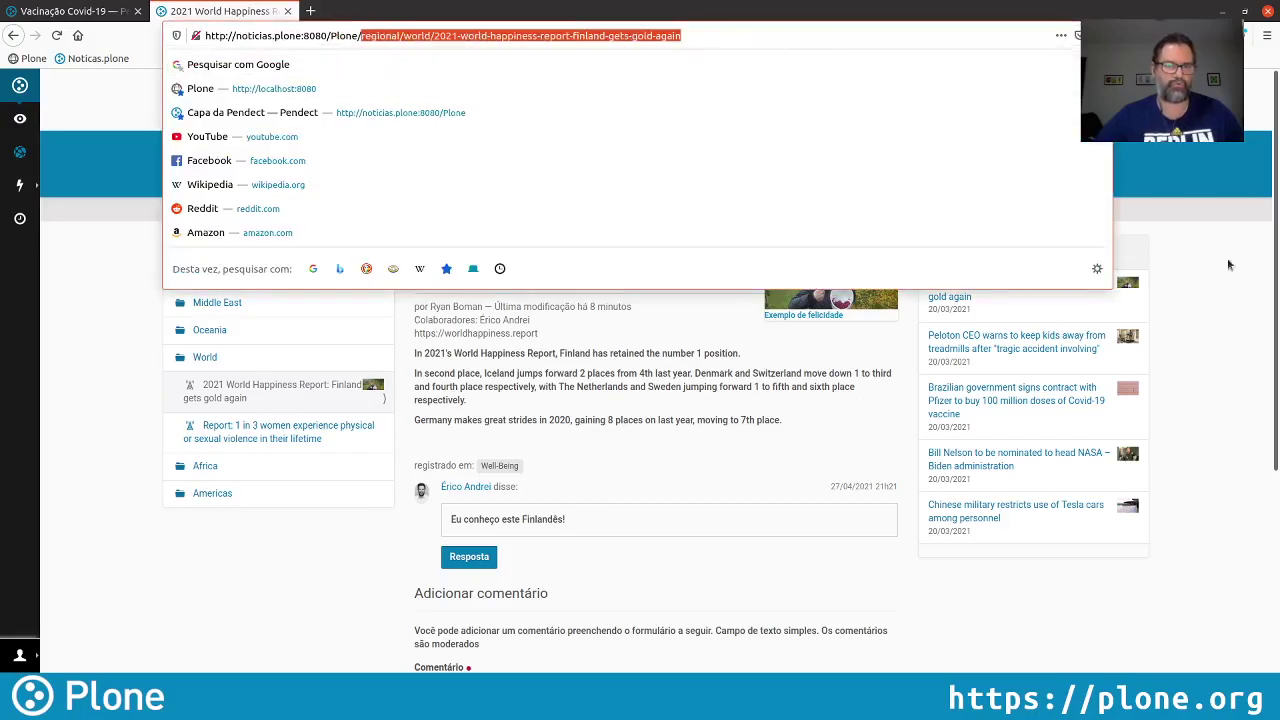
key(BackSpace)
key(ctrl+v)
key(Return)
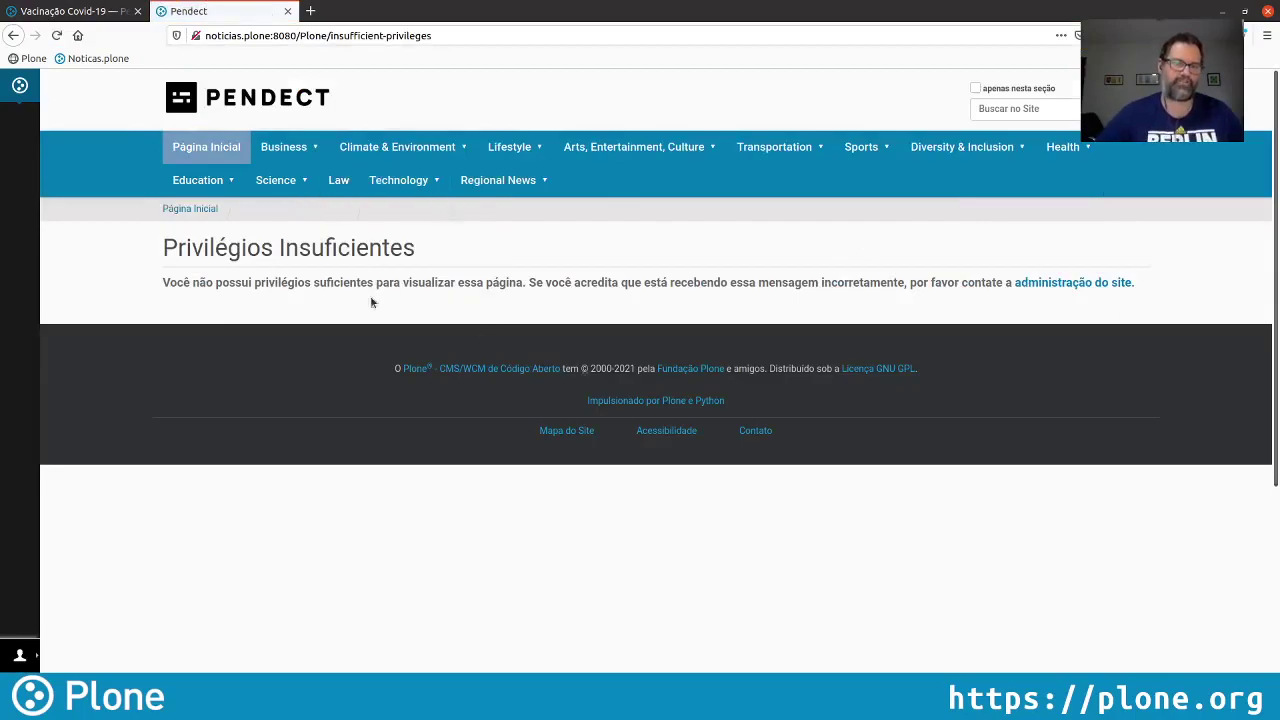
Publish the Vacinação Covid-19 collection from the admin tab
click(90, 12)
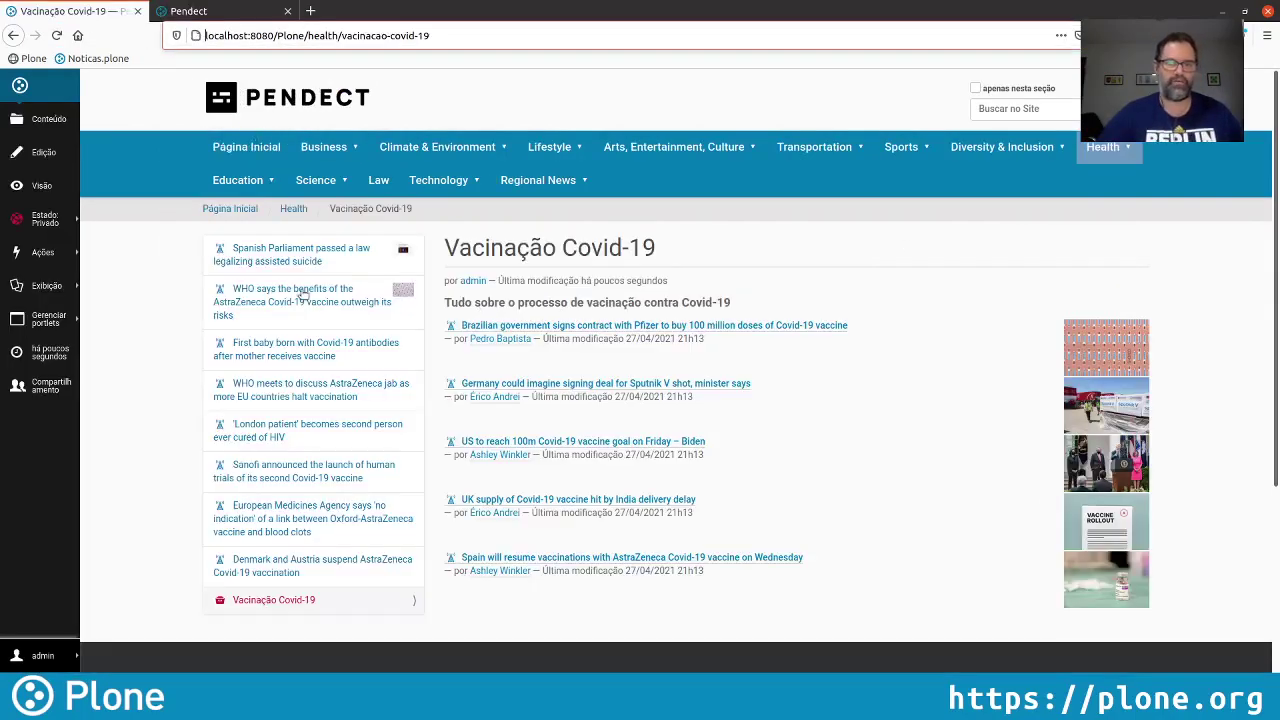
click(62, 222)
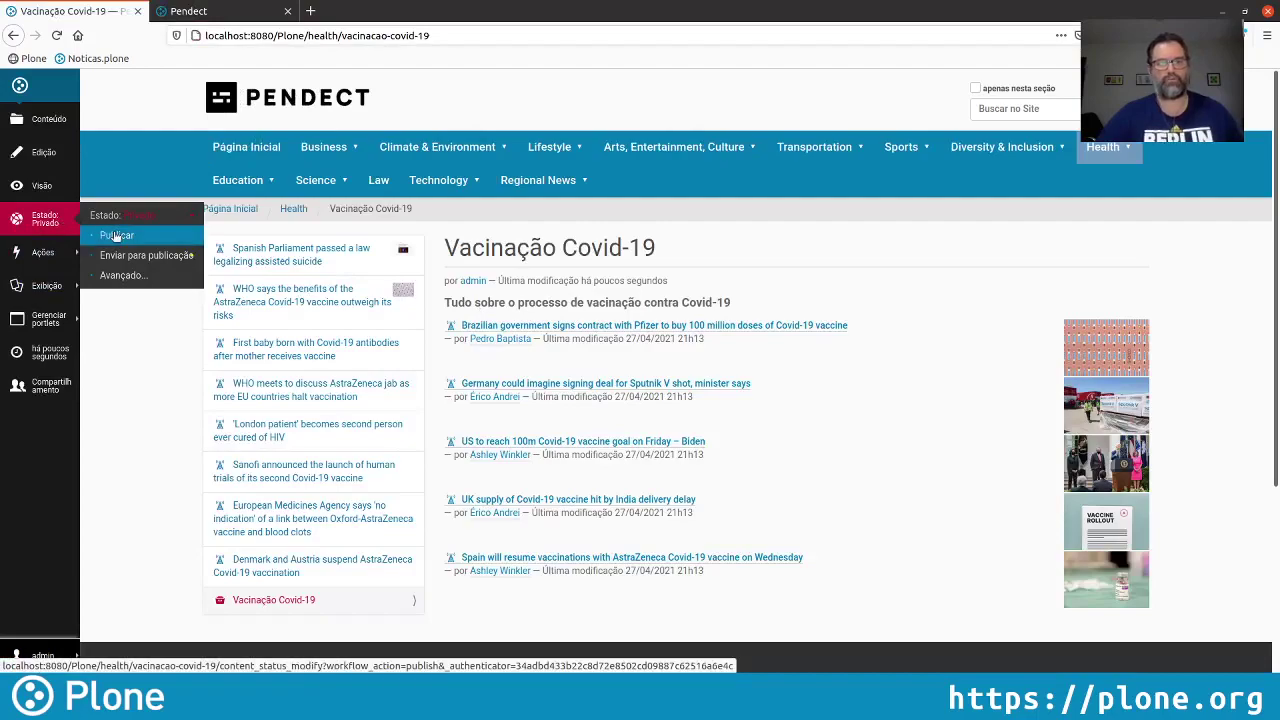
click(116, 236)
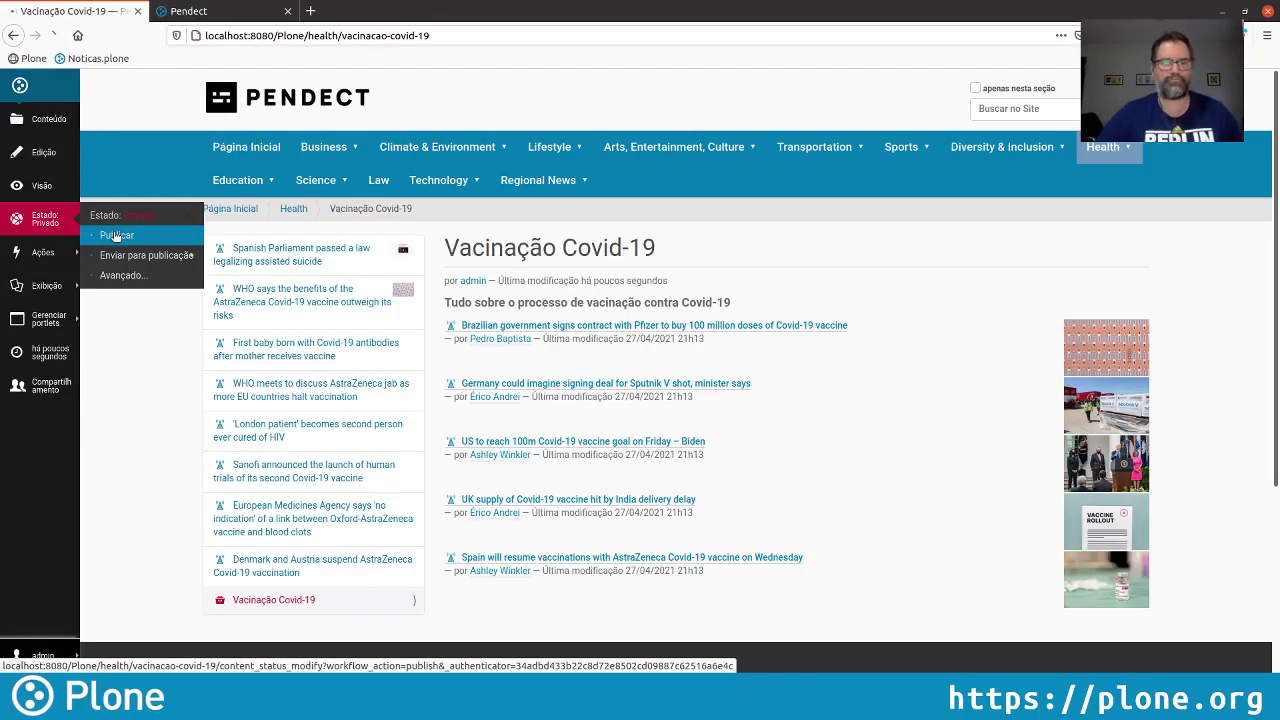
Reload health/vacinacao-covid-19 on the public site to confirm it is now visible
click(230, 11)
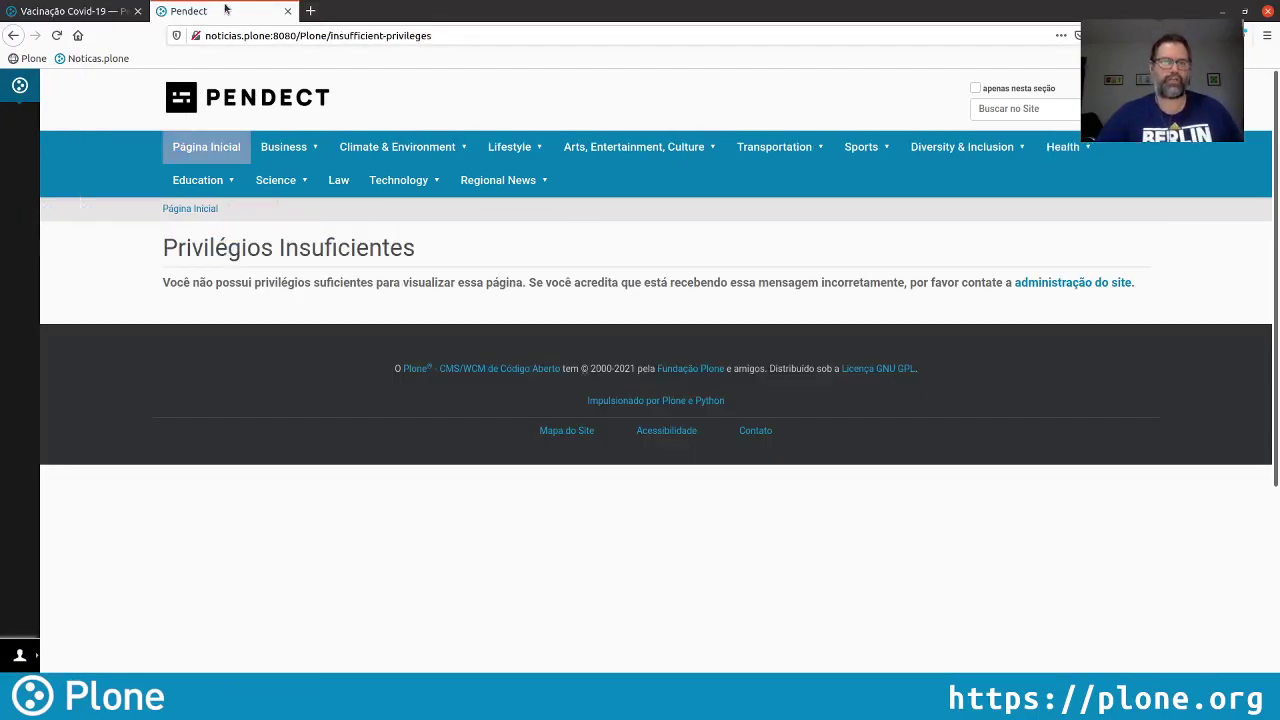
click(358, 31)
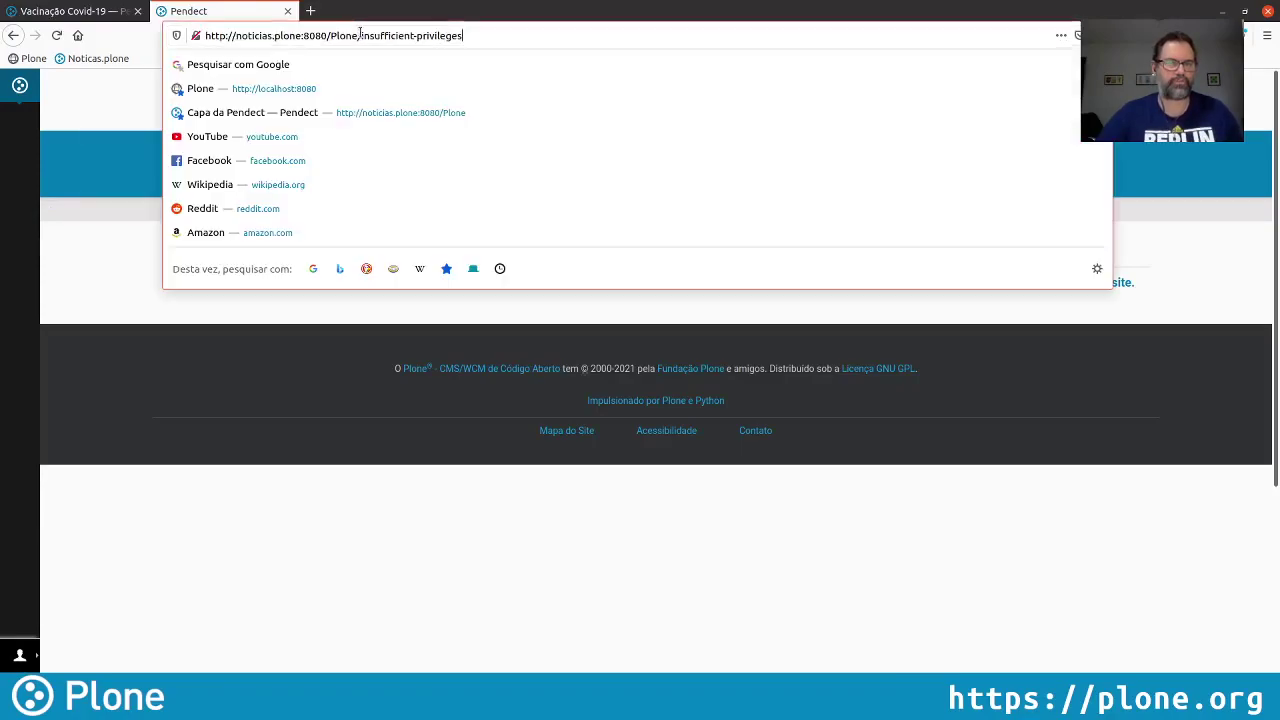
click(501, 32)
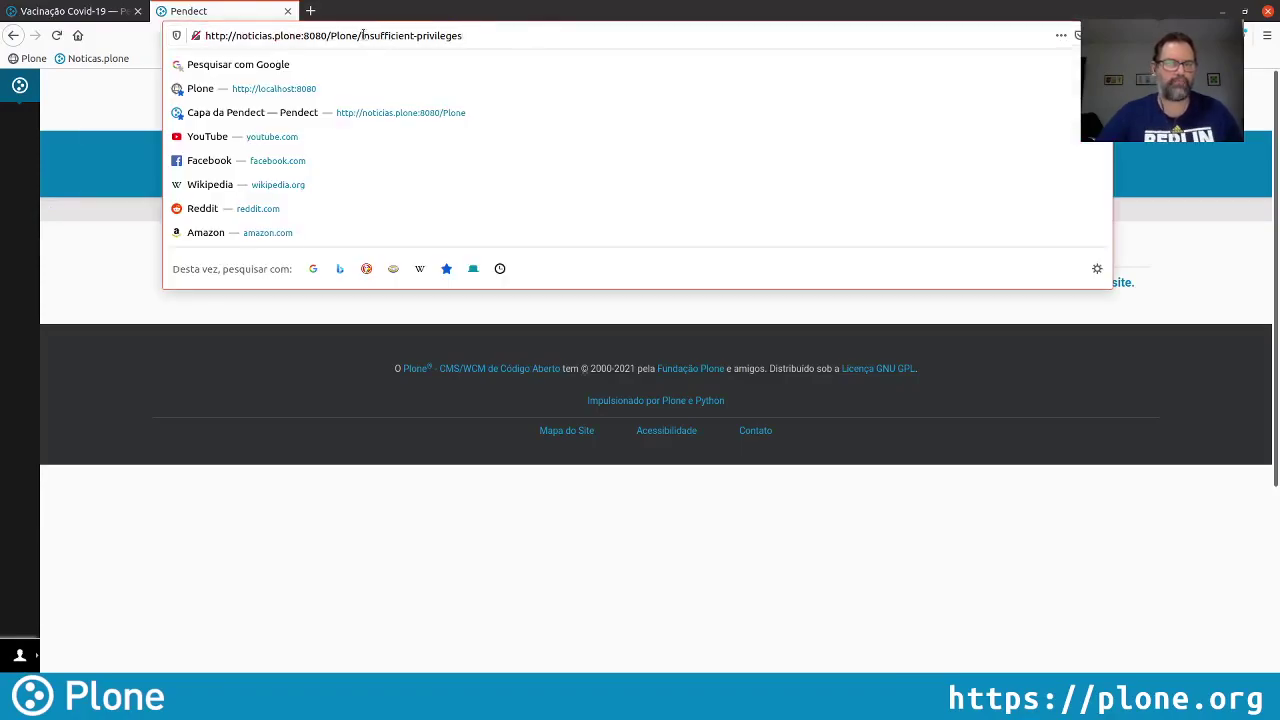
key(Delete)
key(Delete)
key(Delete)
key(Delete)
key(Delete)
key(Delete)
key(Delete)
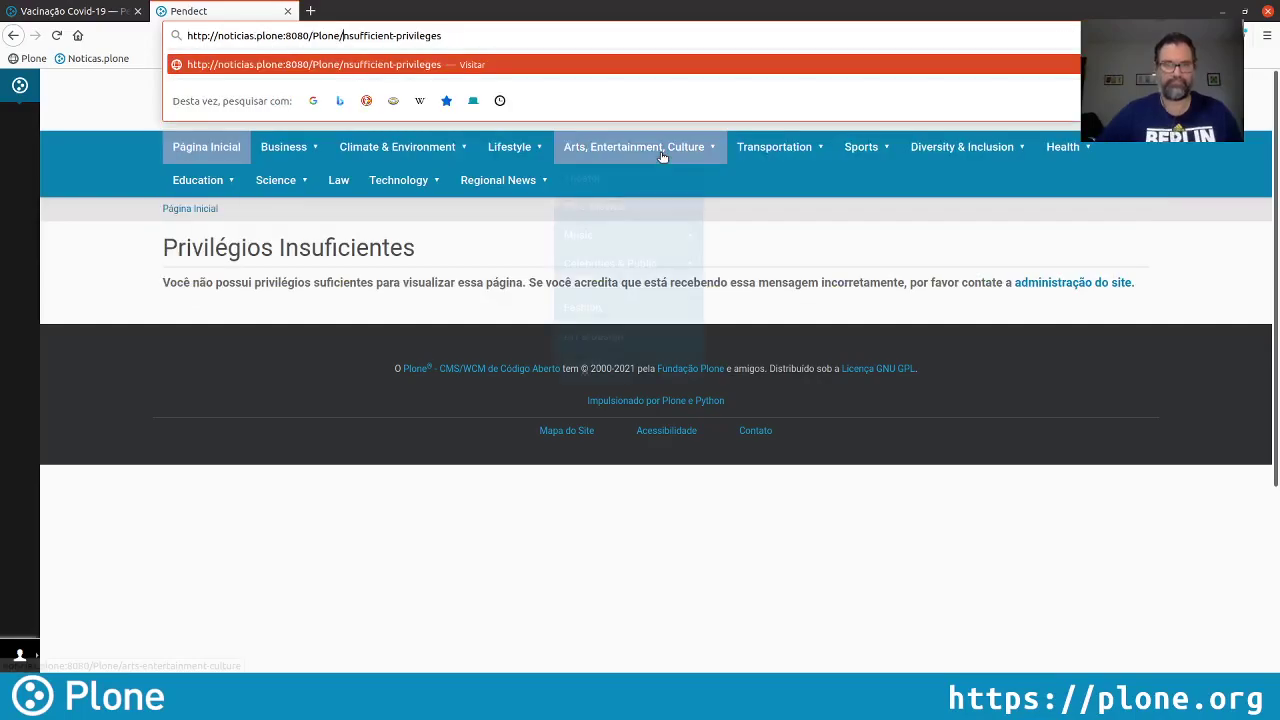
key(Delete)
key(Delete)
key(Delete)
key(Delete)
key(Delete)
key(Delete)
key(Delete)
key(Delete)
key(Delete)
key(Delete)
key(Delete)
key(Delete)
key(Delete)
key(Delete)
key(Delete)
key(Delete)
text(health/va)
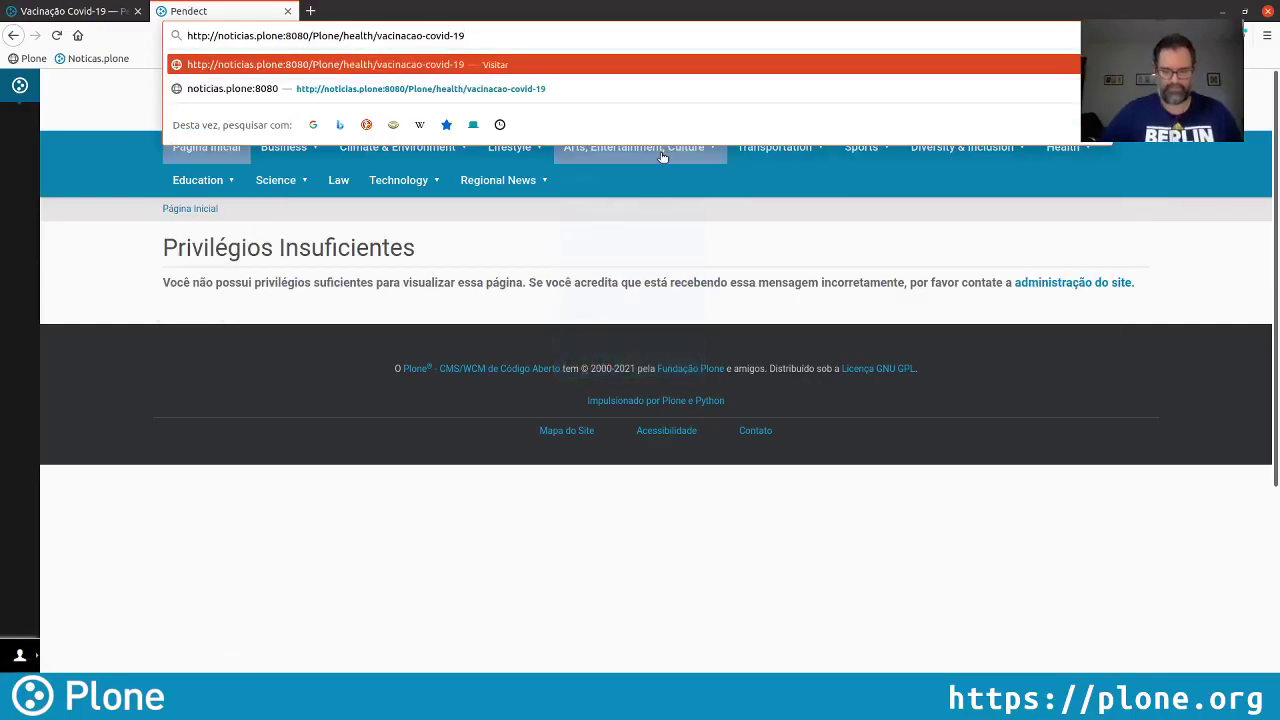
key(Return)
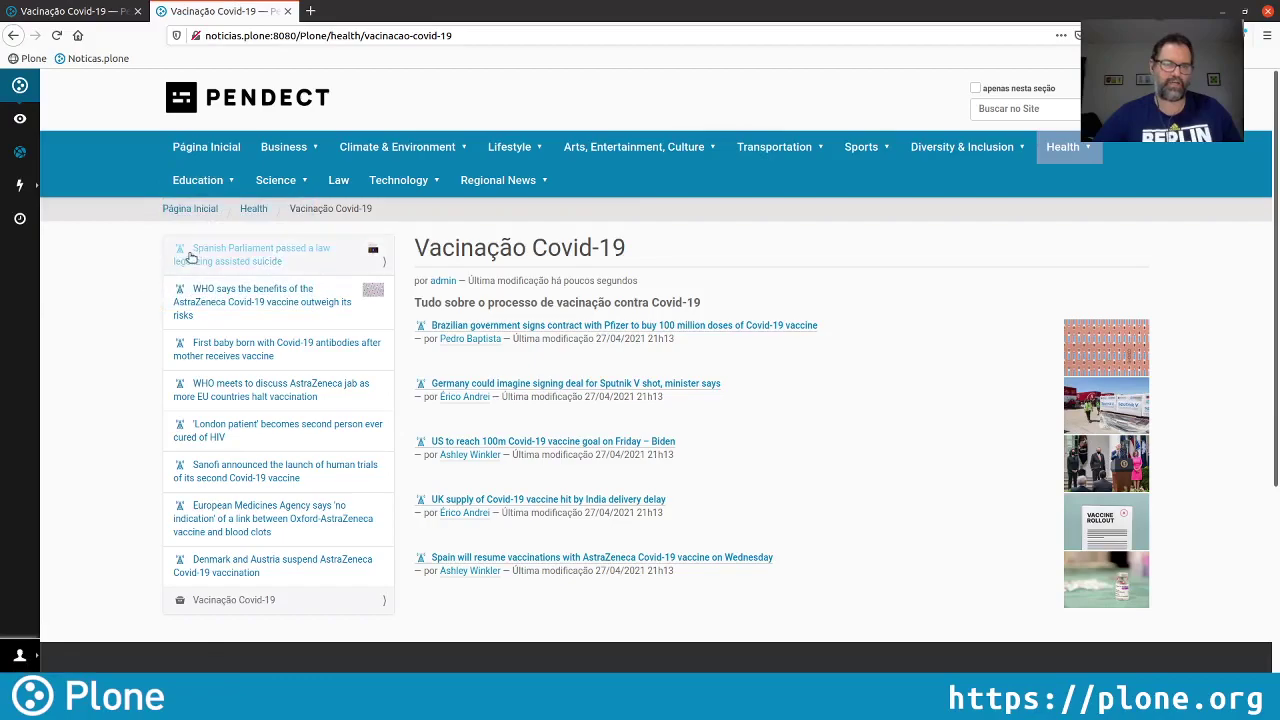
Open the collection's edit form and scroll down to the Texto field
click(79, 12)
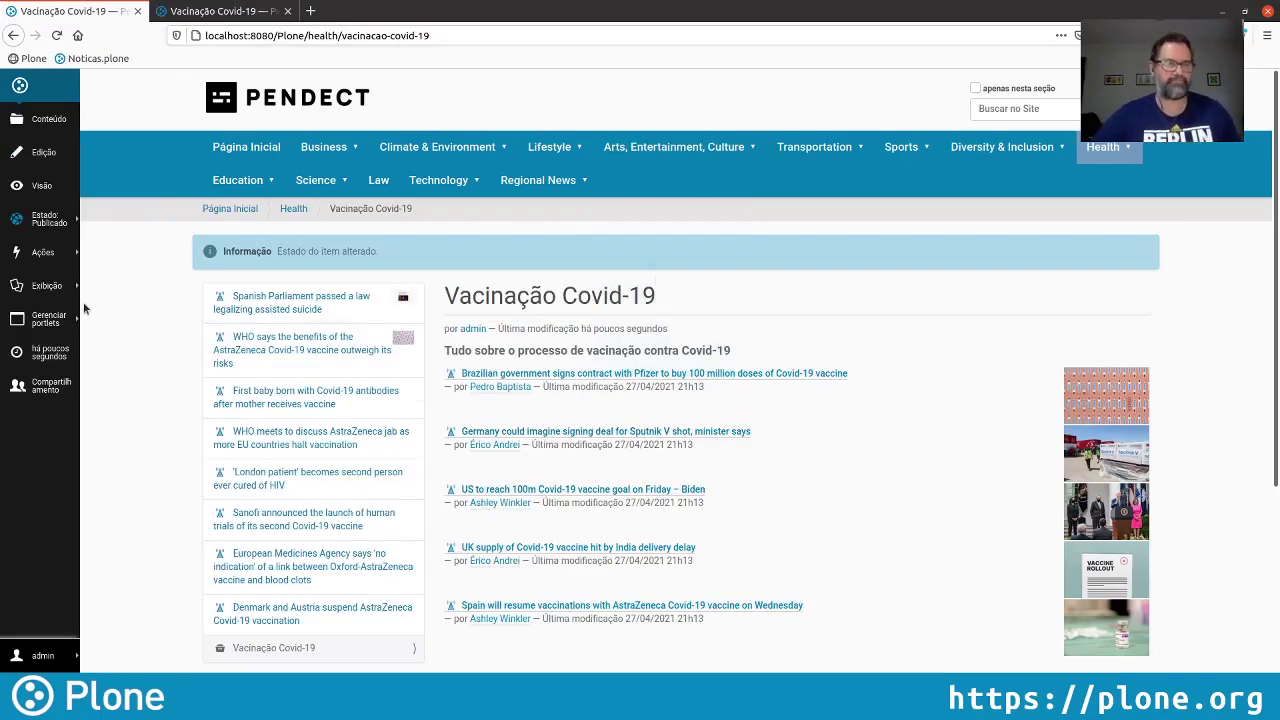
click(48, 153)
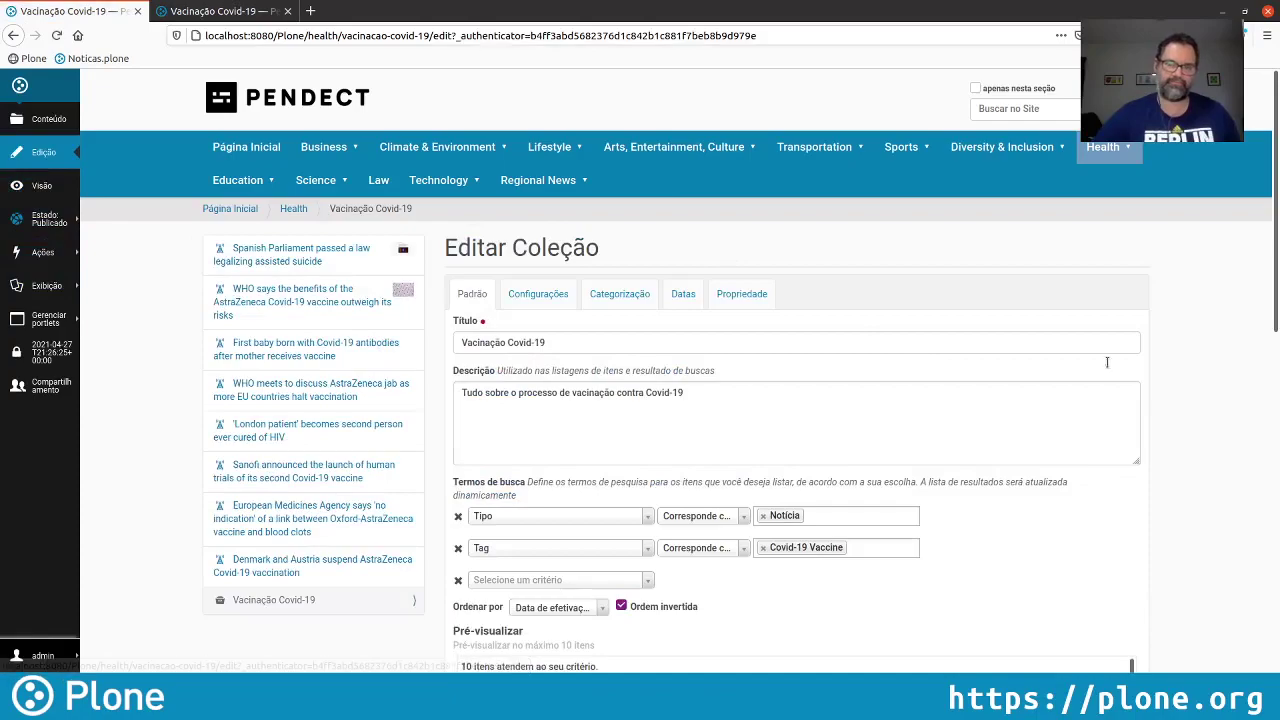
drag(1277, 252, 1249, 541)
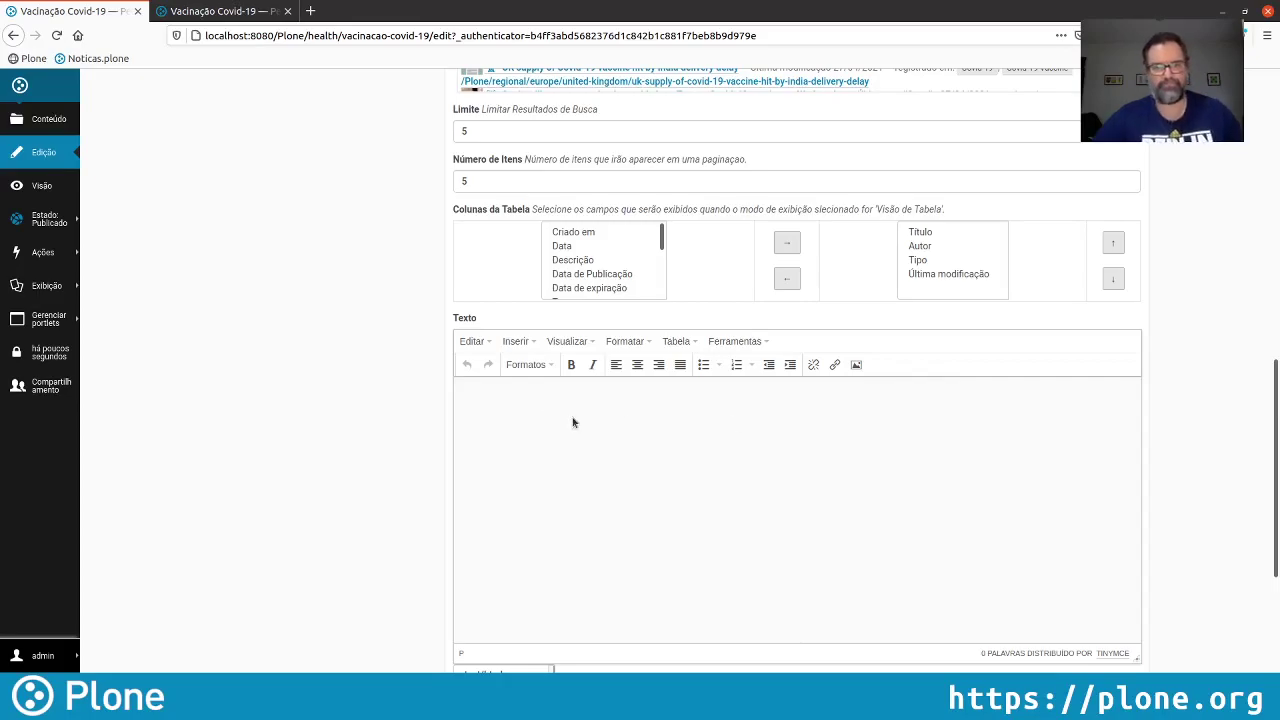
Upload cov-vac-15.png titled Vacinas and insert it into the collection's Texto body
click(856, 364)
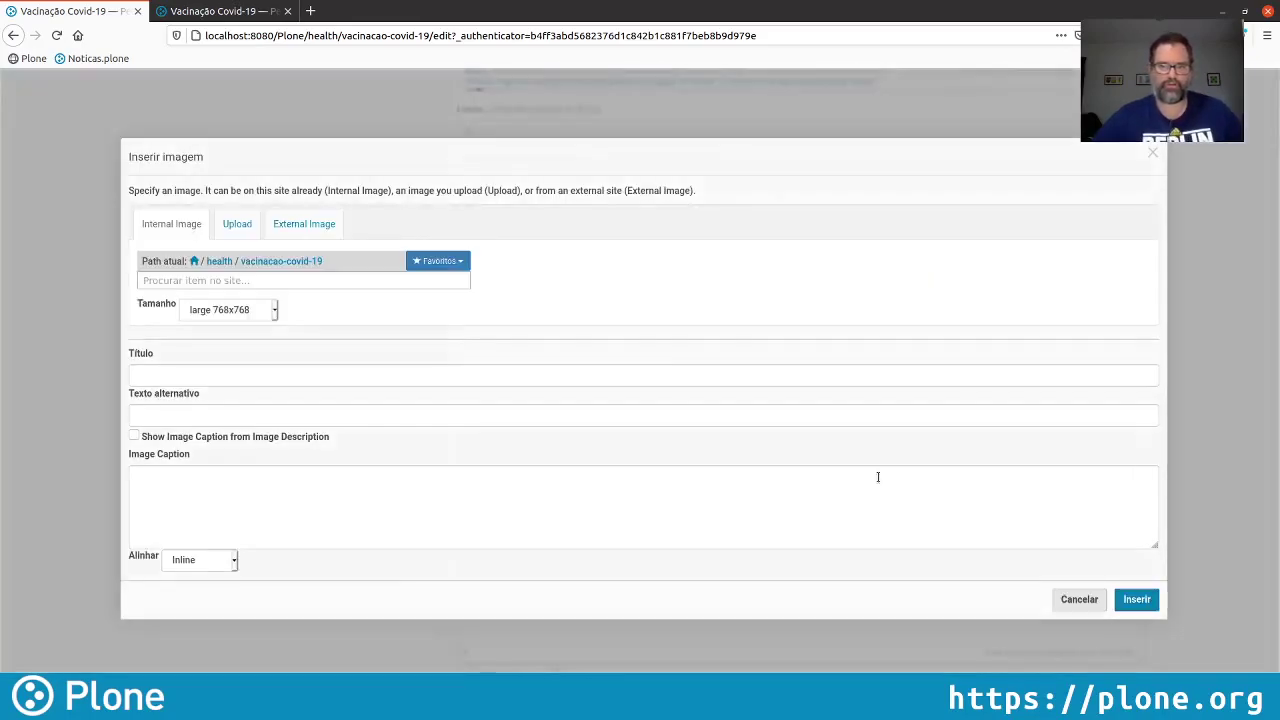
click(236, 224)
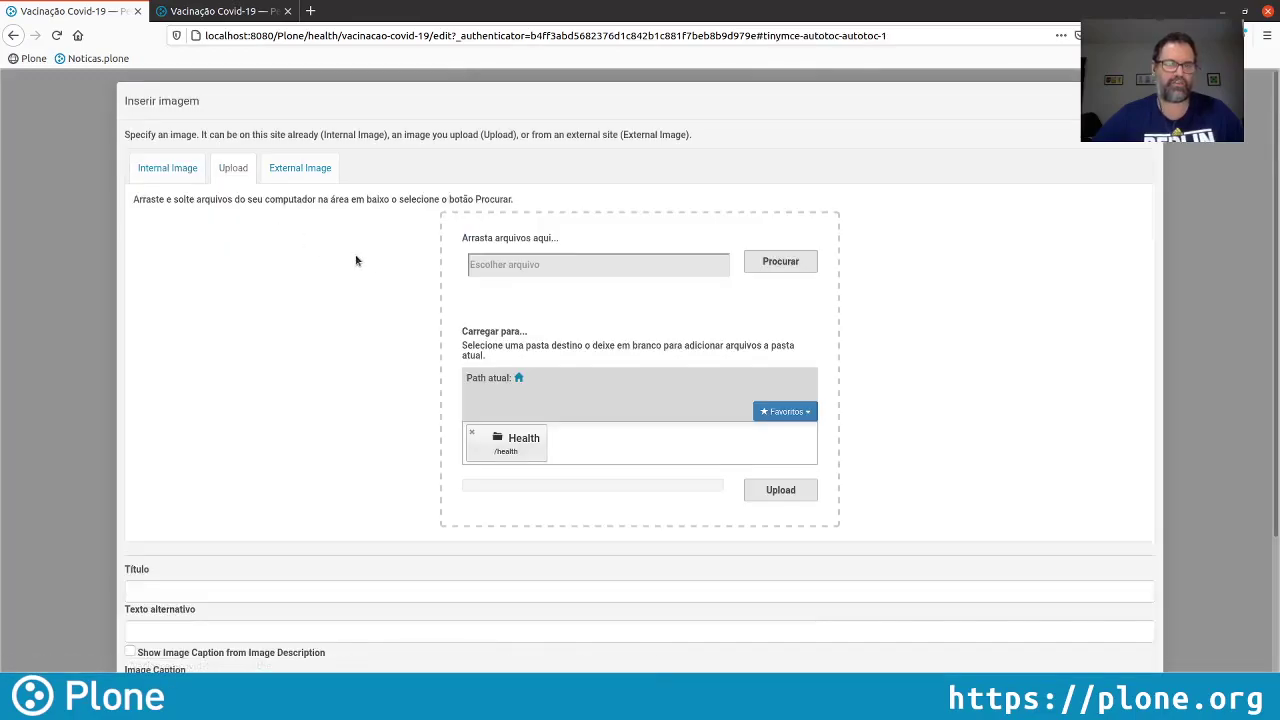
click(791, 267)
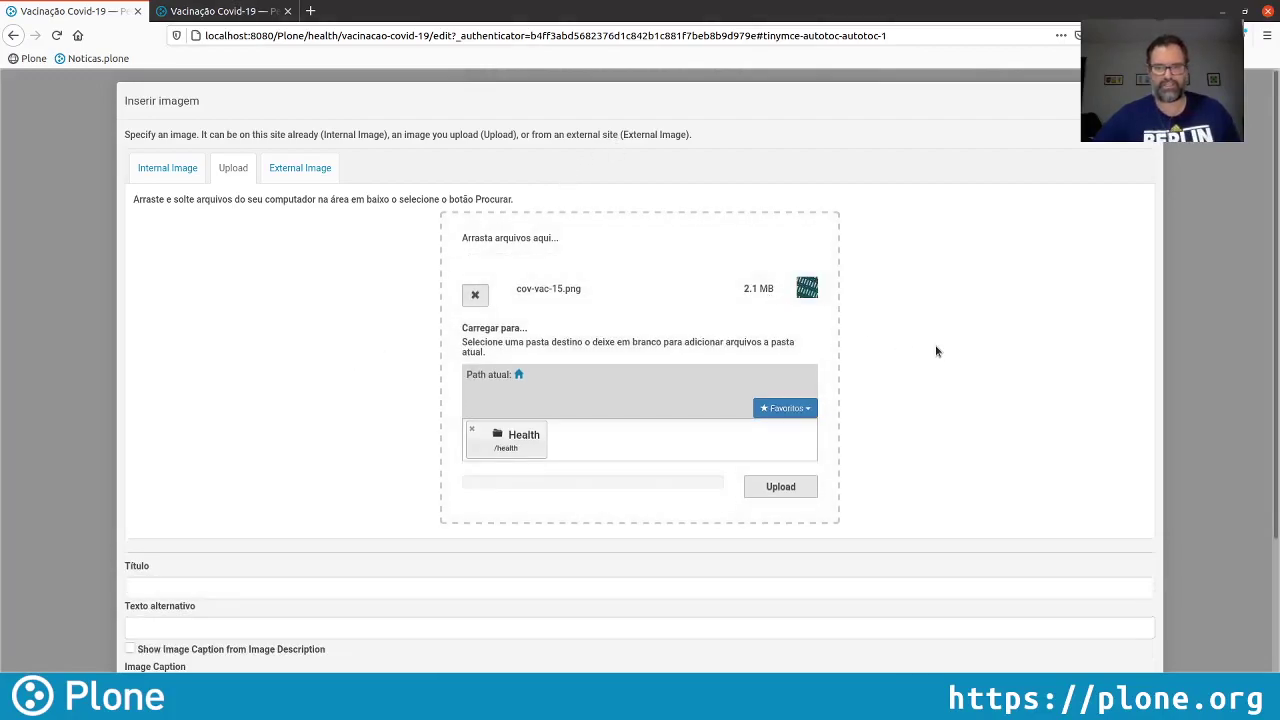
scroll(937, 362, down, 2)
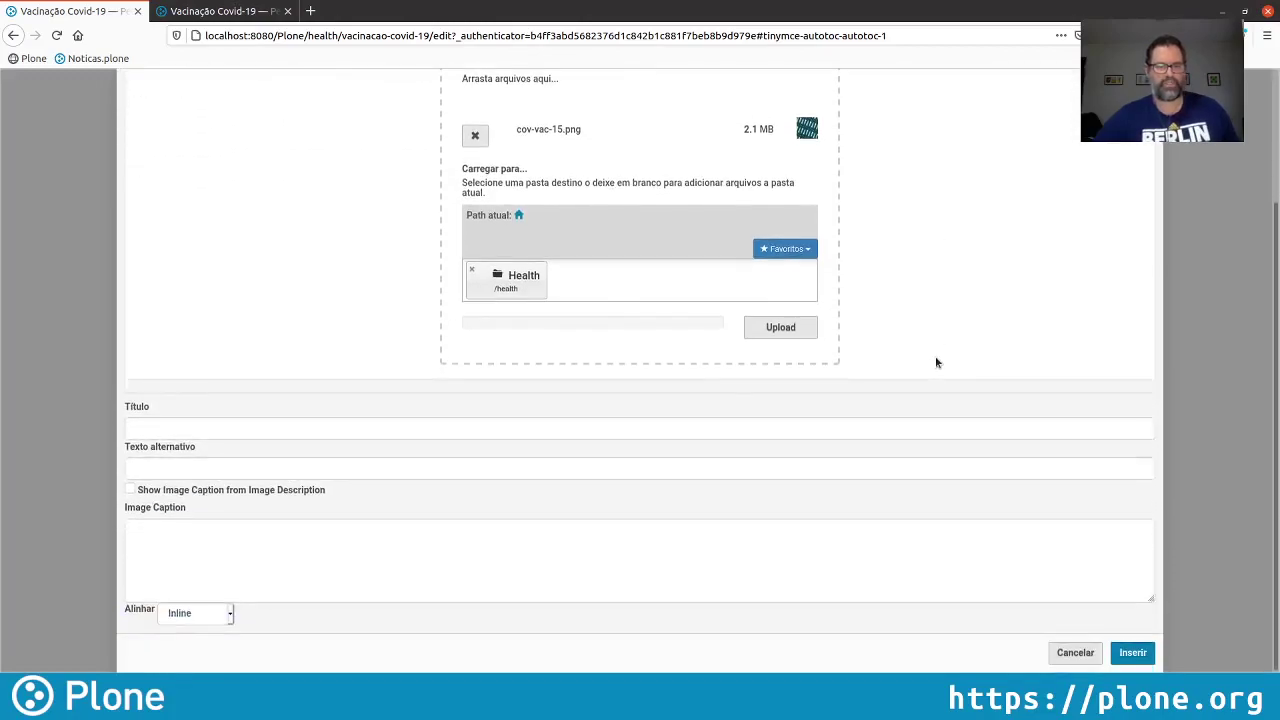
click(272, 461)
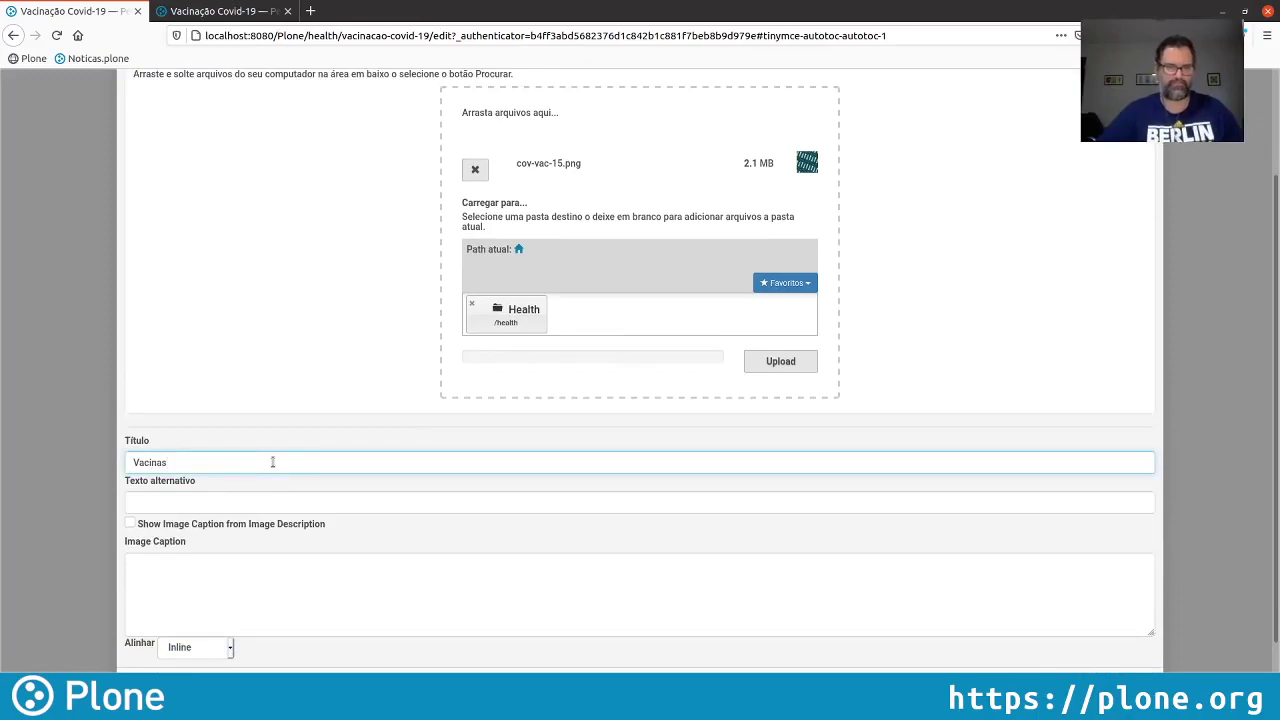
scroll(431, 461, down, 1)
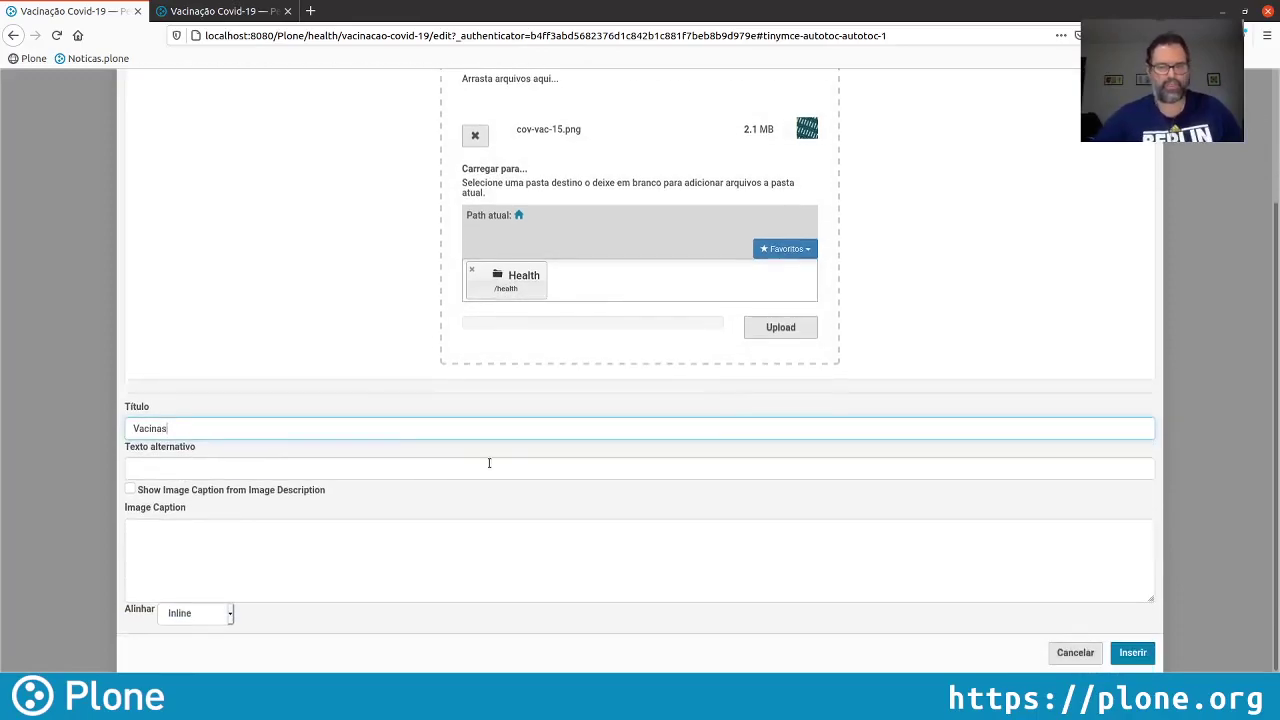
click(1131, 652)
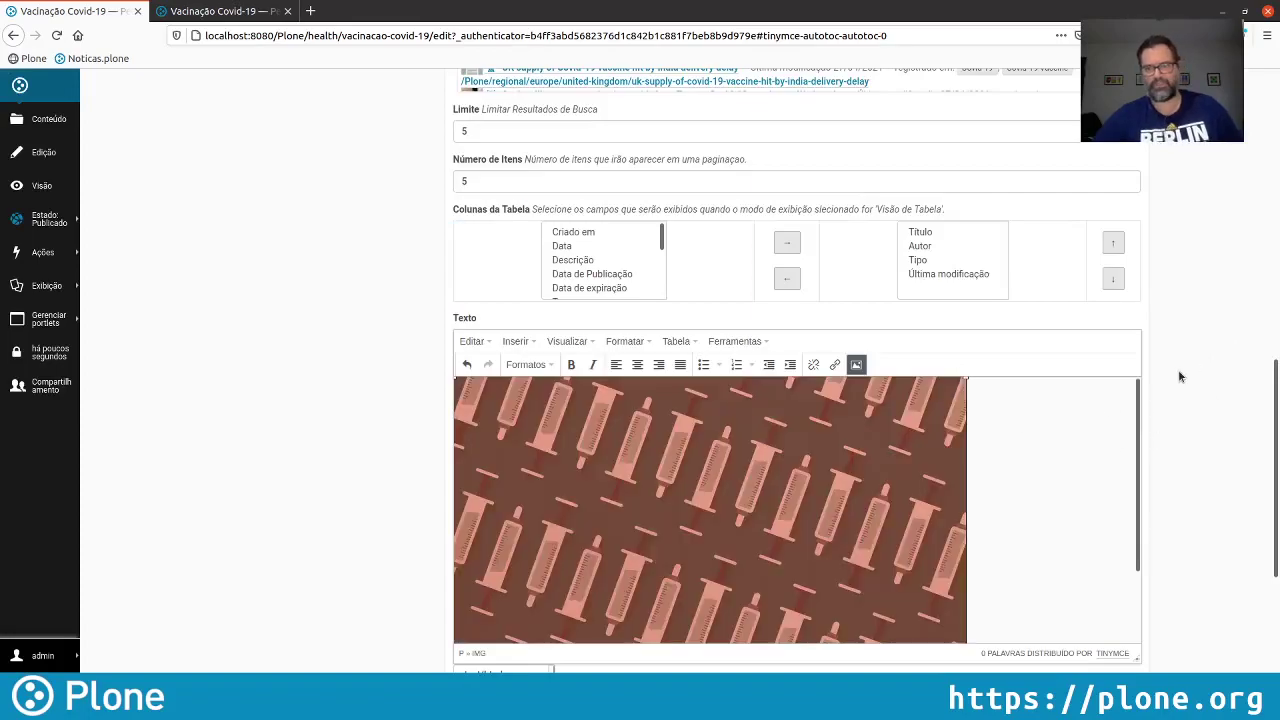
Shrink the vaccine image to 400x400 and give it alt text 'Ilustração sobre vacinas'
click(856, 364)
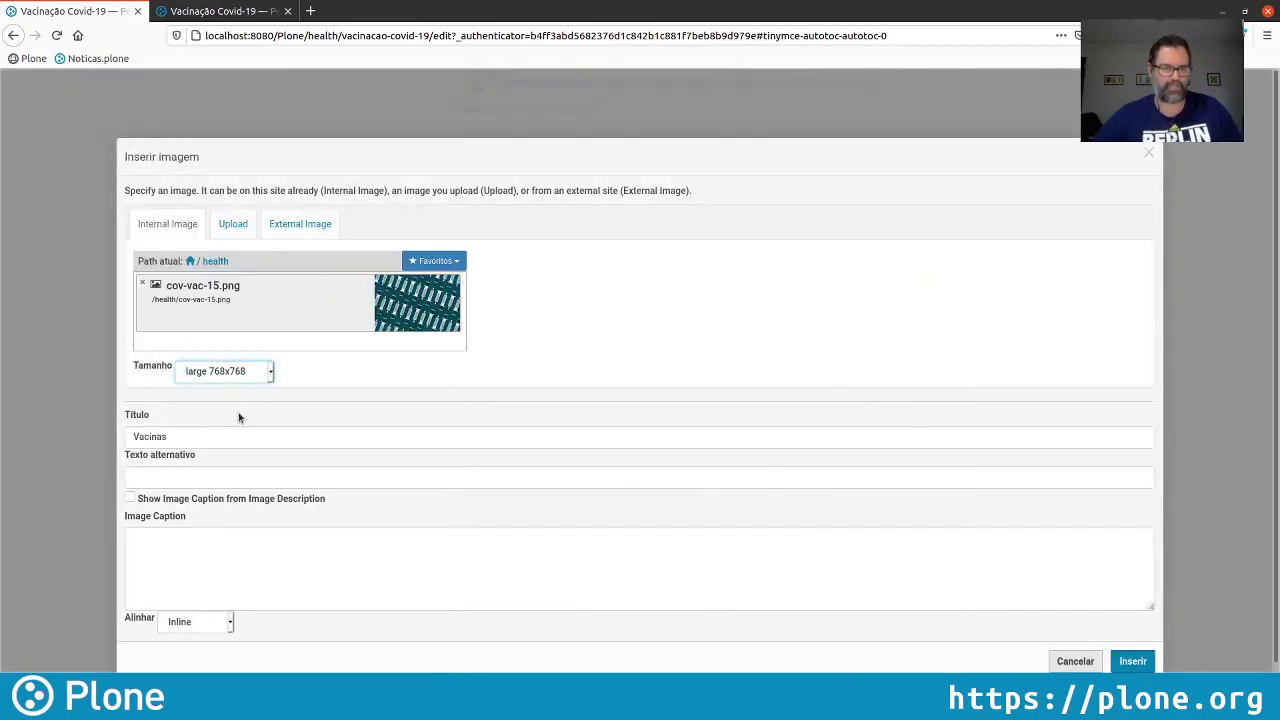
key(Down)
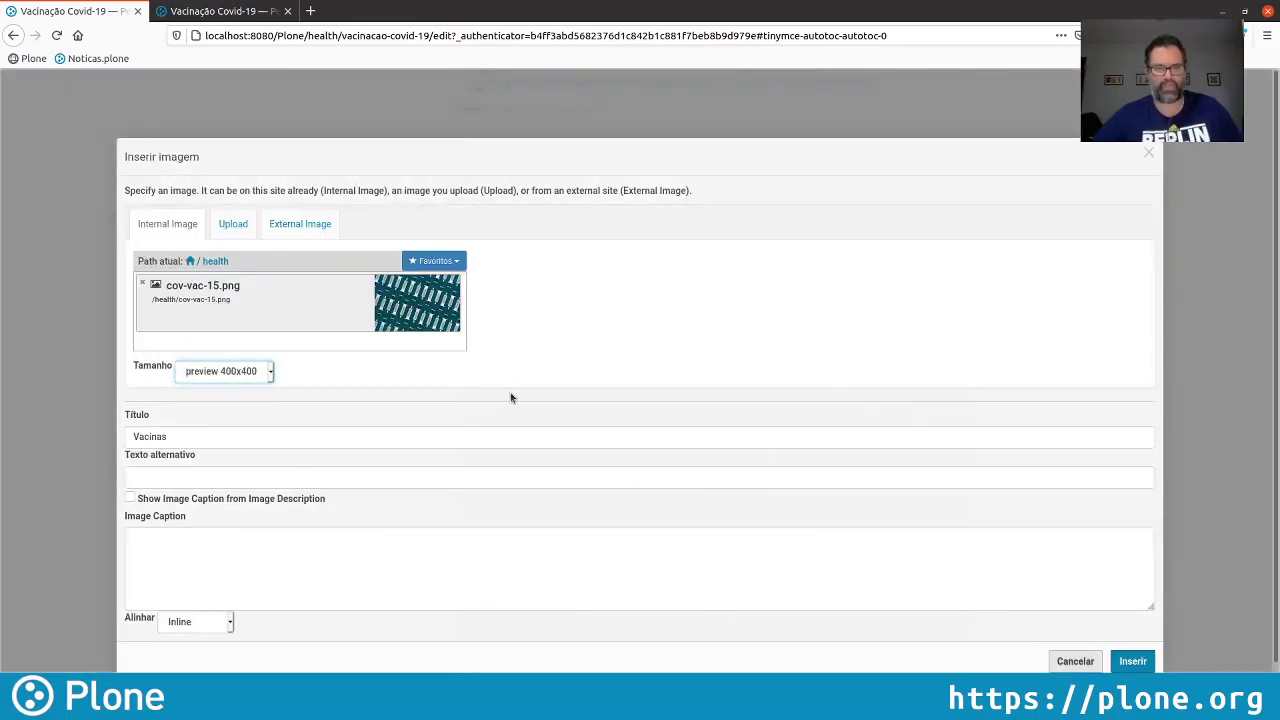
scroll(240, 457, down, 1)
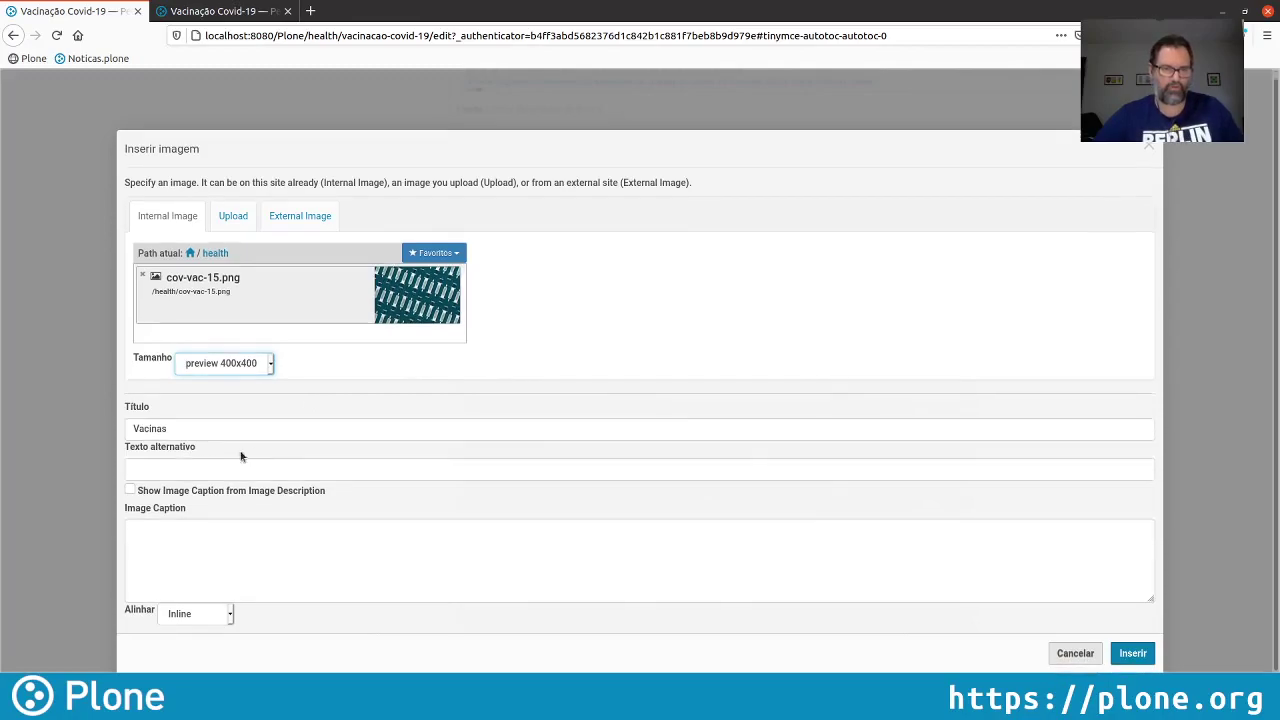
click(187, 471)
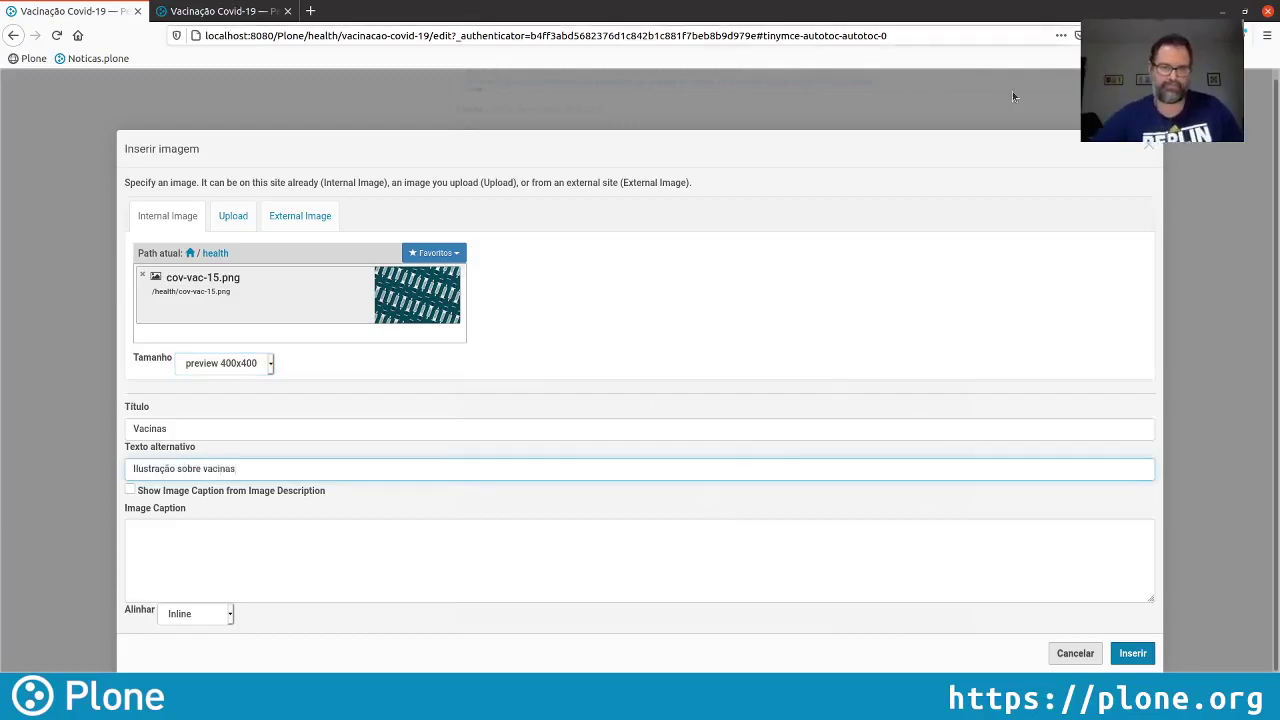
click(1139, 654)
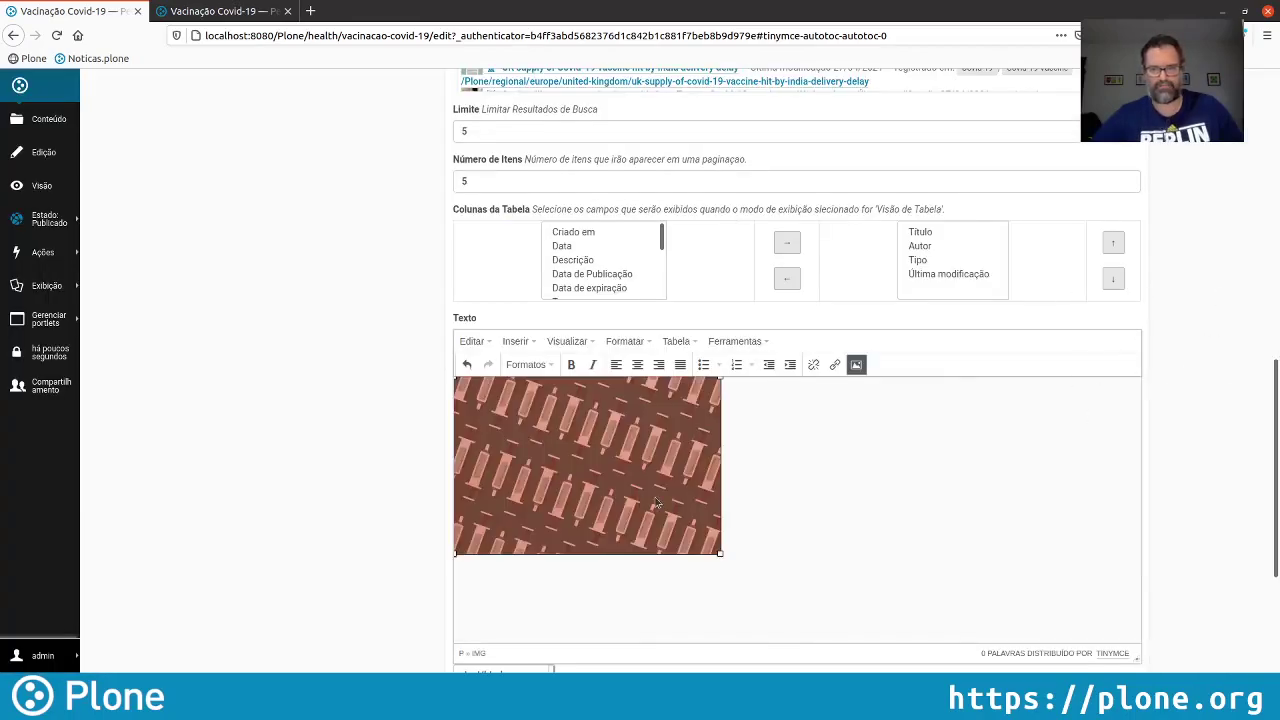
Centre the image in the Vacinação Covid-19 text and save the collection
click(637, 364)
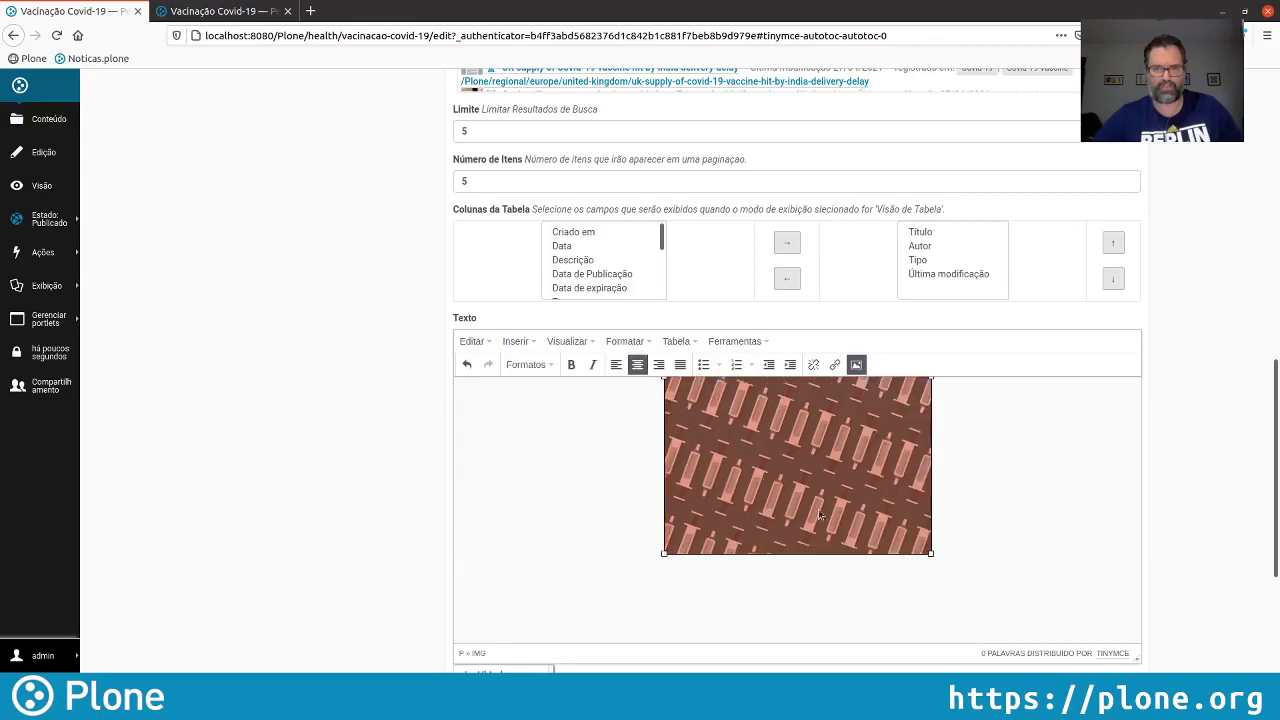
scroll(1259, 437, down, 2)
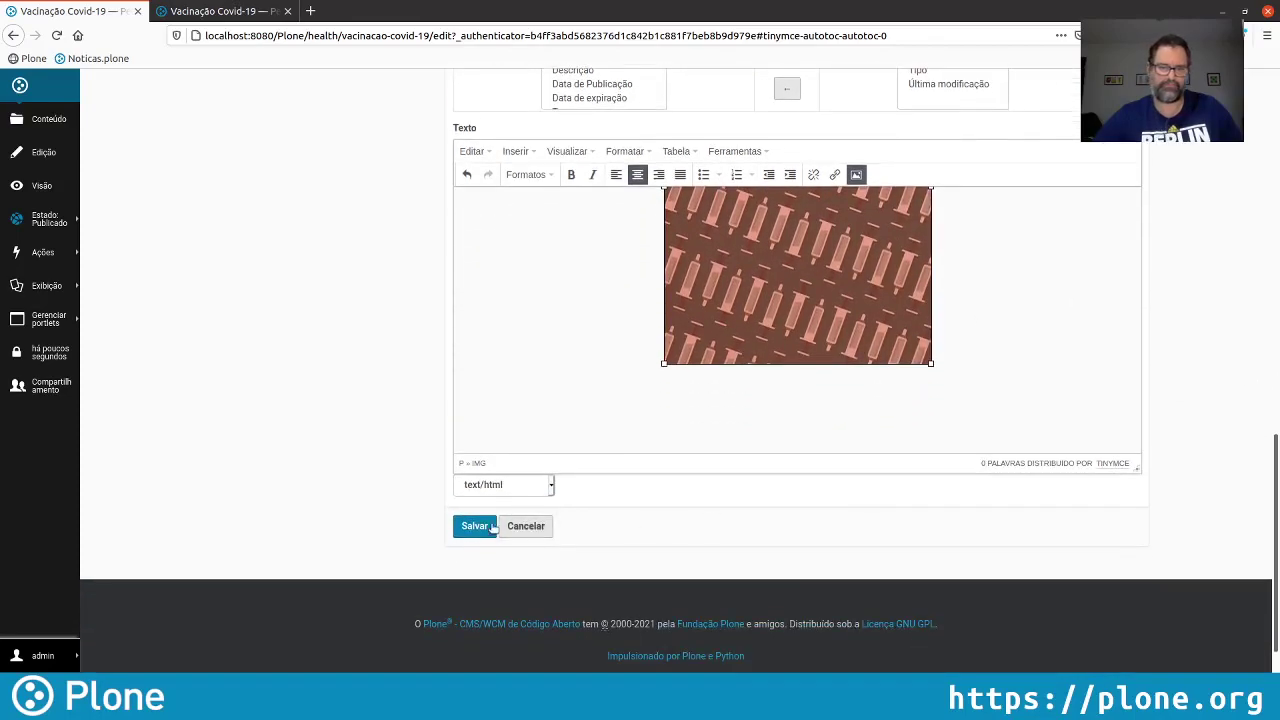
click(474, 528)
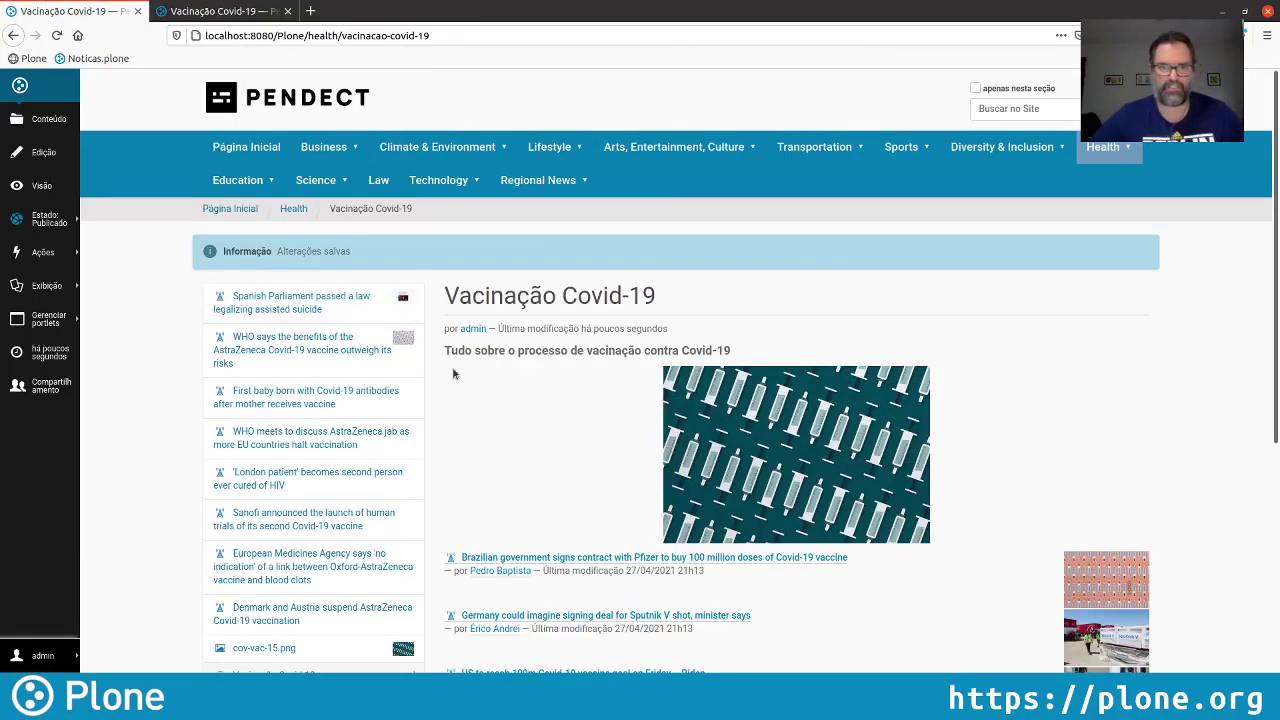
Reload the public collection to check the centred image, then open the cov-vac-15.png page
click(220, 14)
click(57, 35)
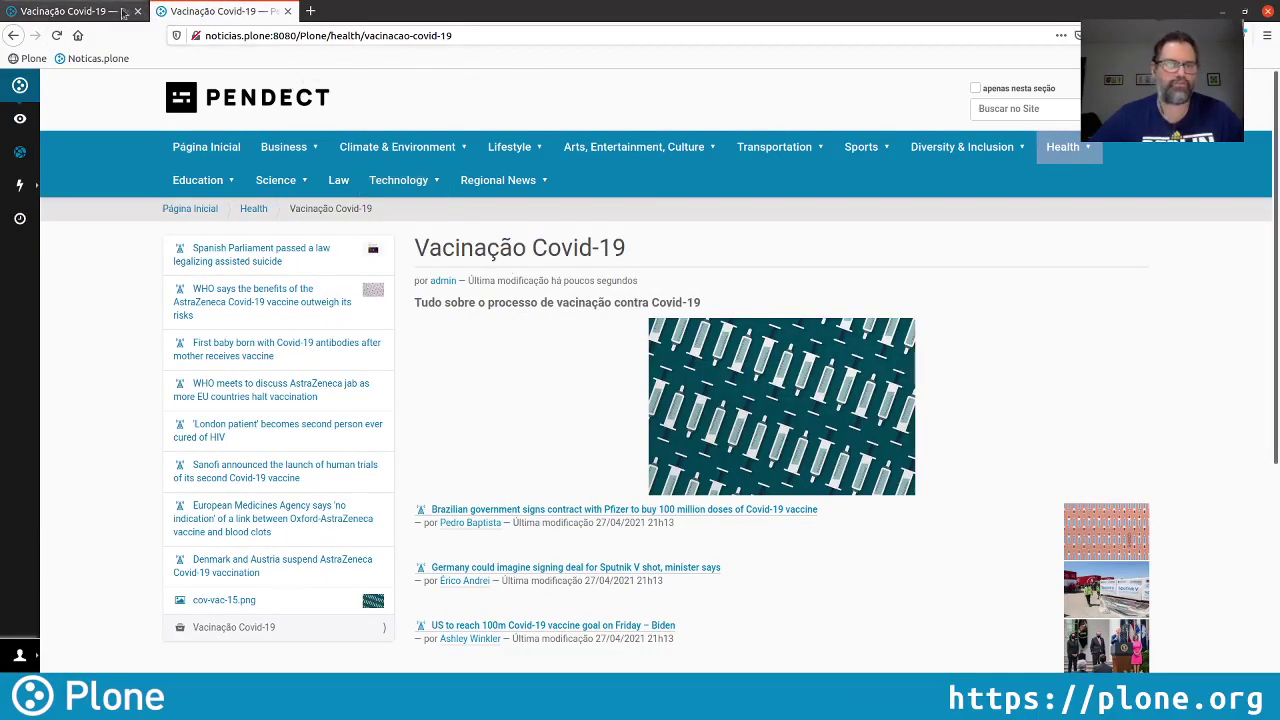
click(57, 14)
scroll(760, 546, down, 2)
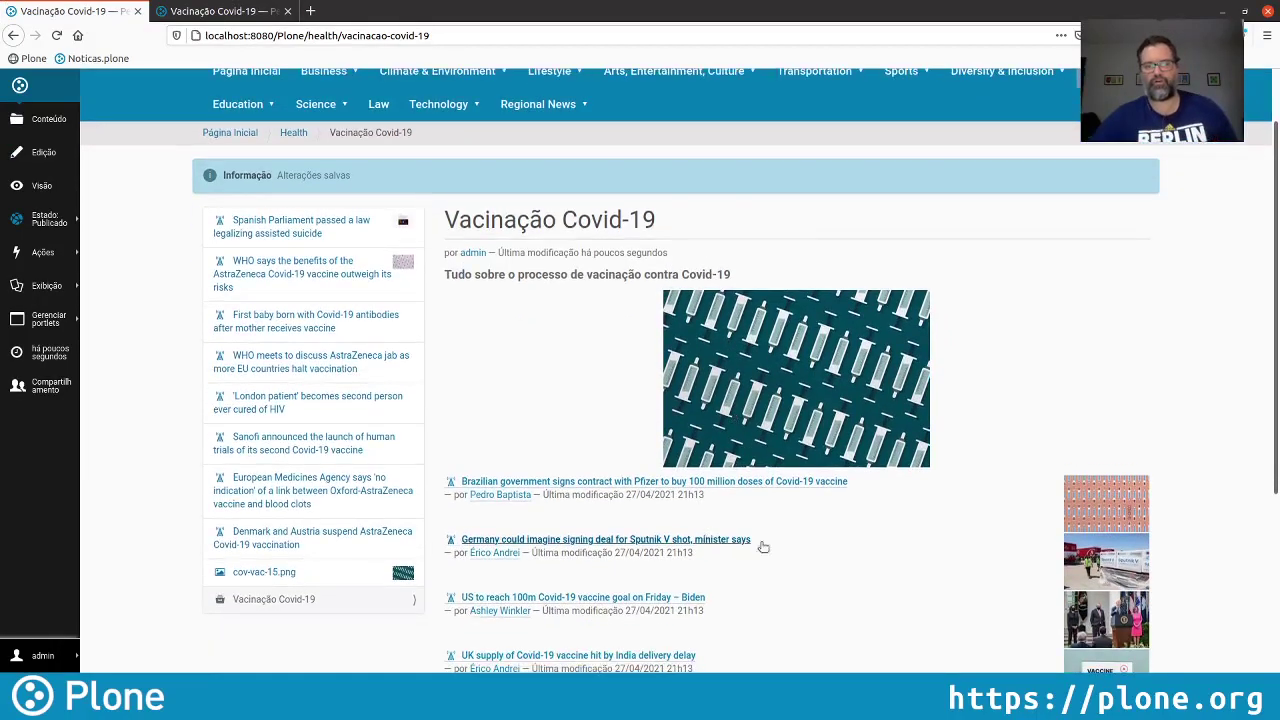
click(255, 570)
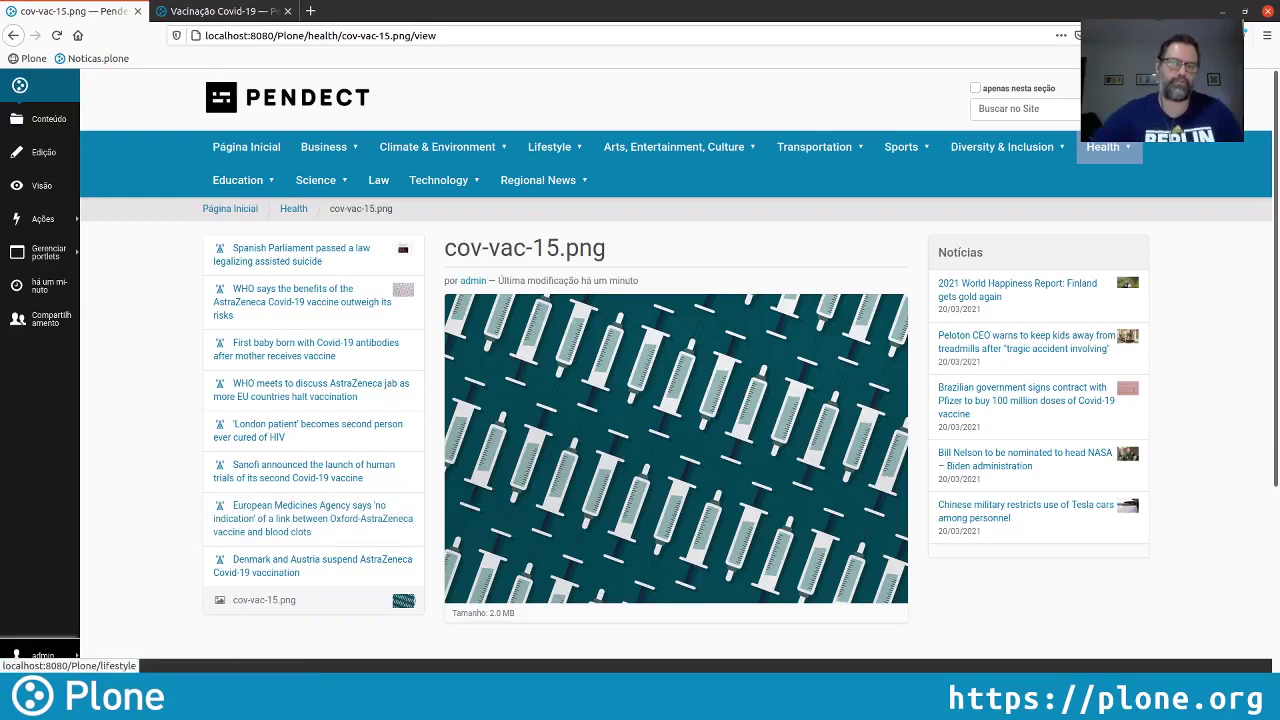
Paste the cov-vac-15.png image path into the public site's address and load it
click(446, 36)
drag(467, 36, 306, 36)
key(ctrl+c)
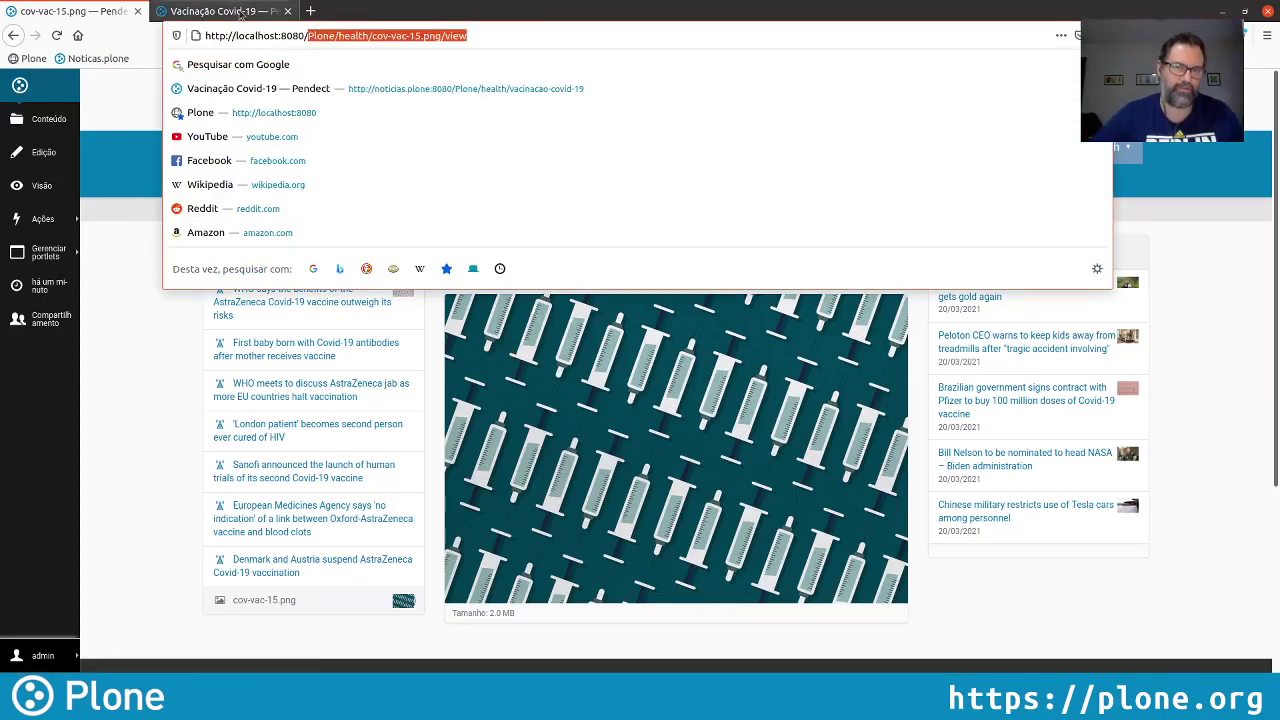
key(ctrl+Tab)
click(331, 35)
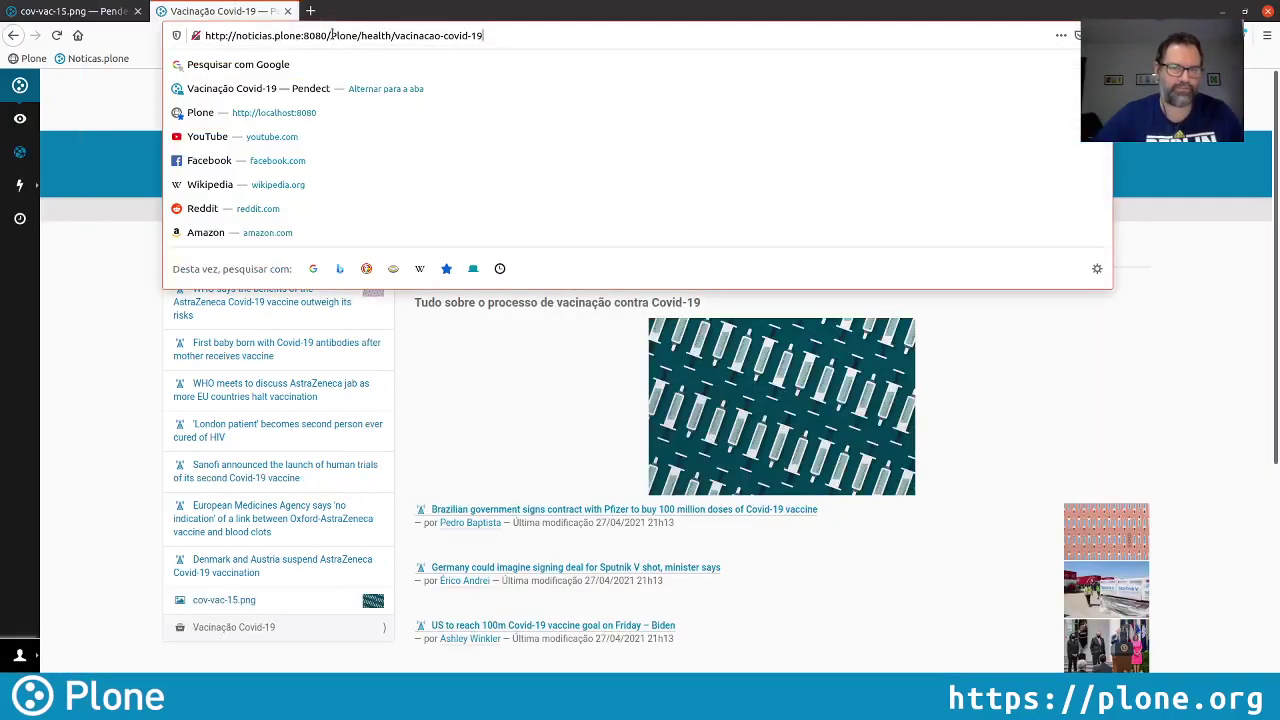
drag(361, 35, 592, 41)
key(ctrl+v)
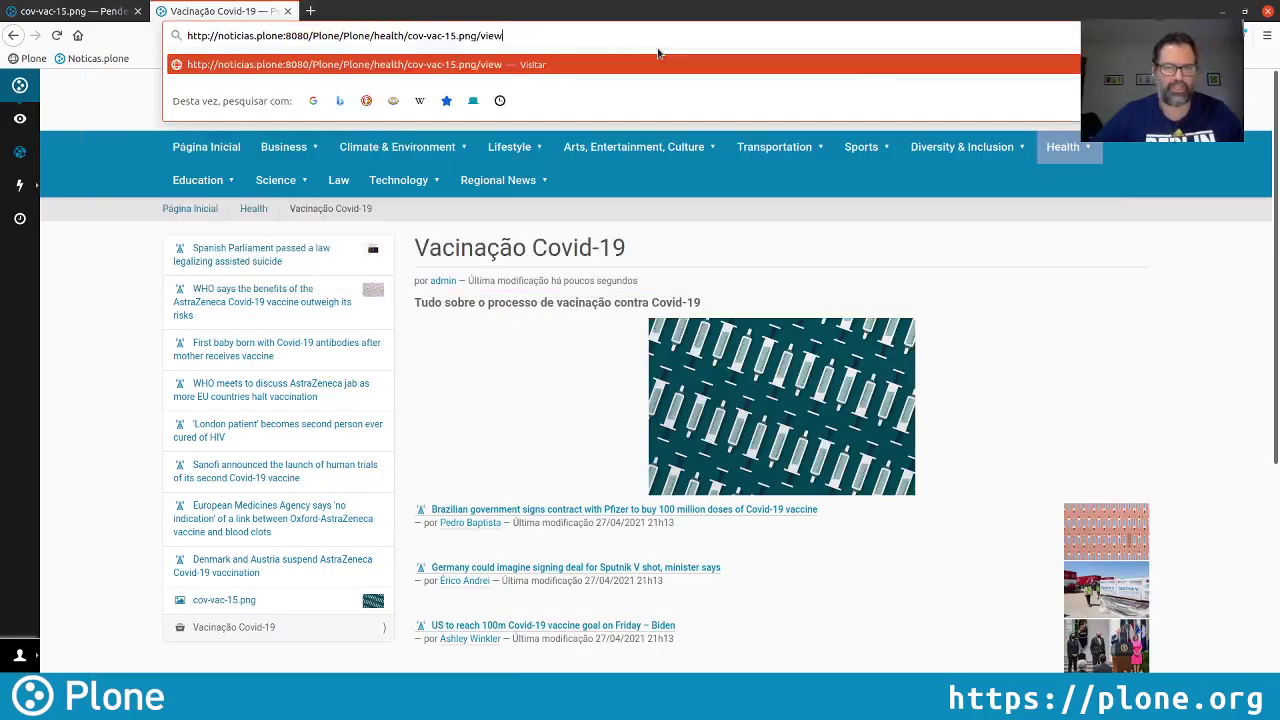
key(Return)
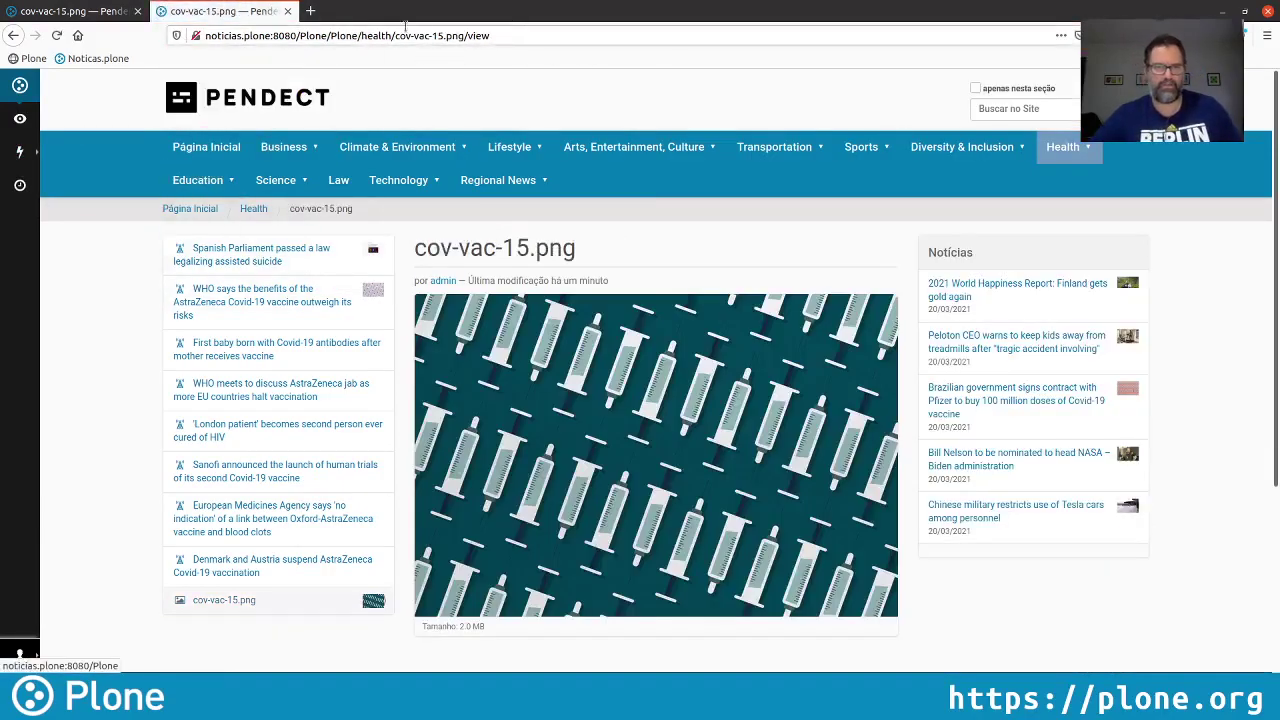
Remove the duplicated Plone segment and extra slash from the public address to load the image page
double_click(340, 35)
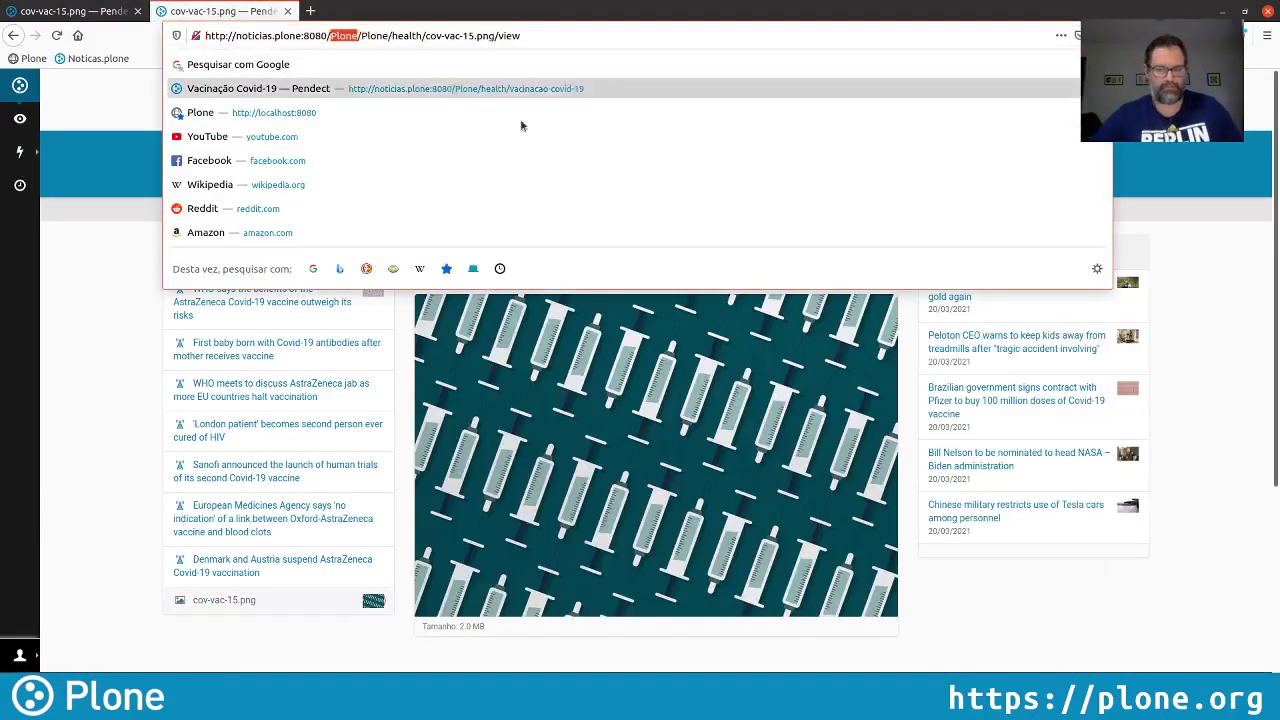
key(BackSpace)
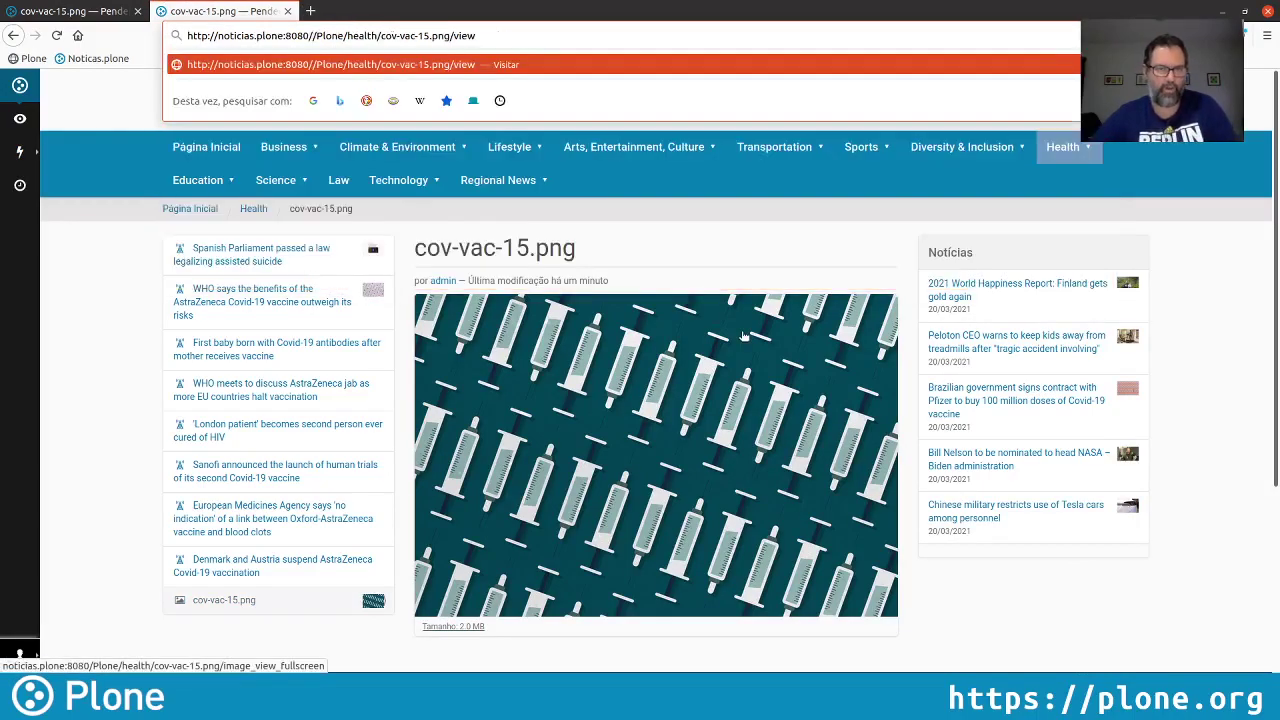
key(BackSpace)
key(Return)
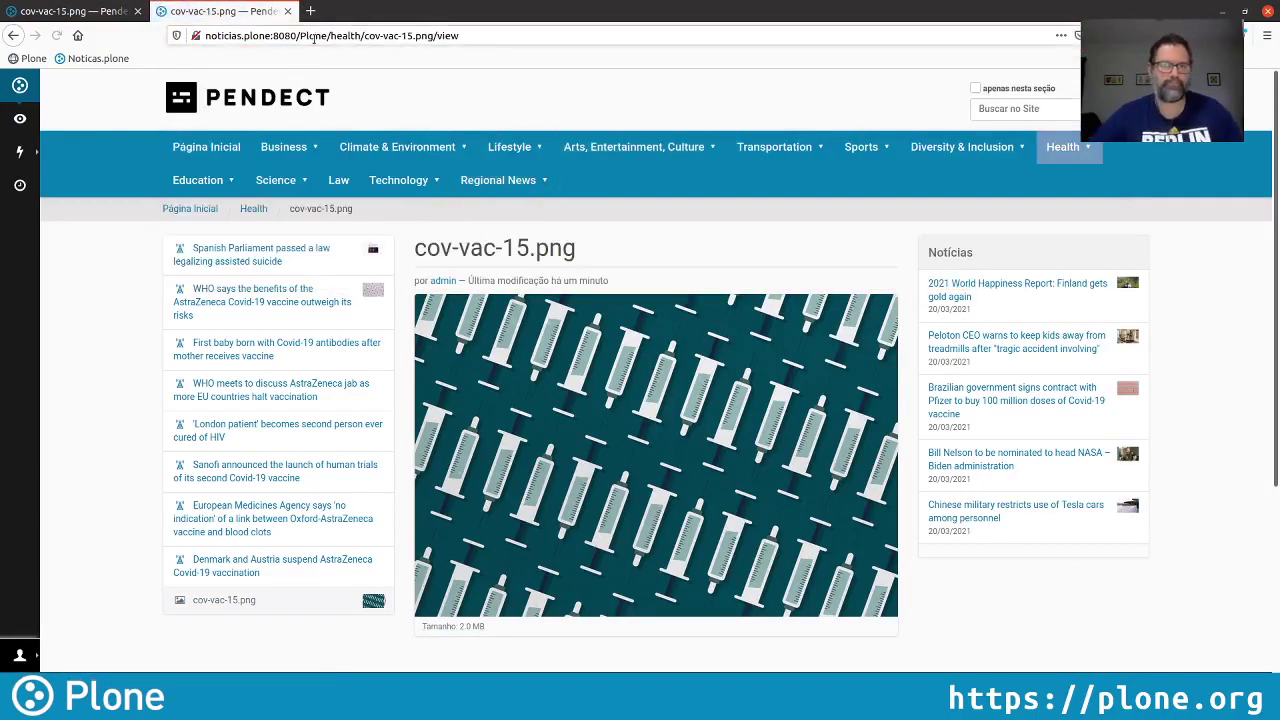
click(68, 14)
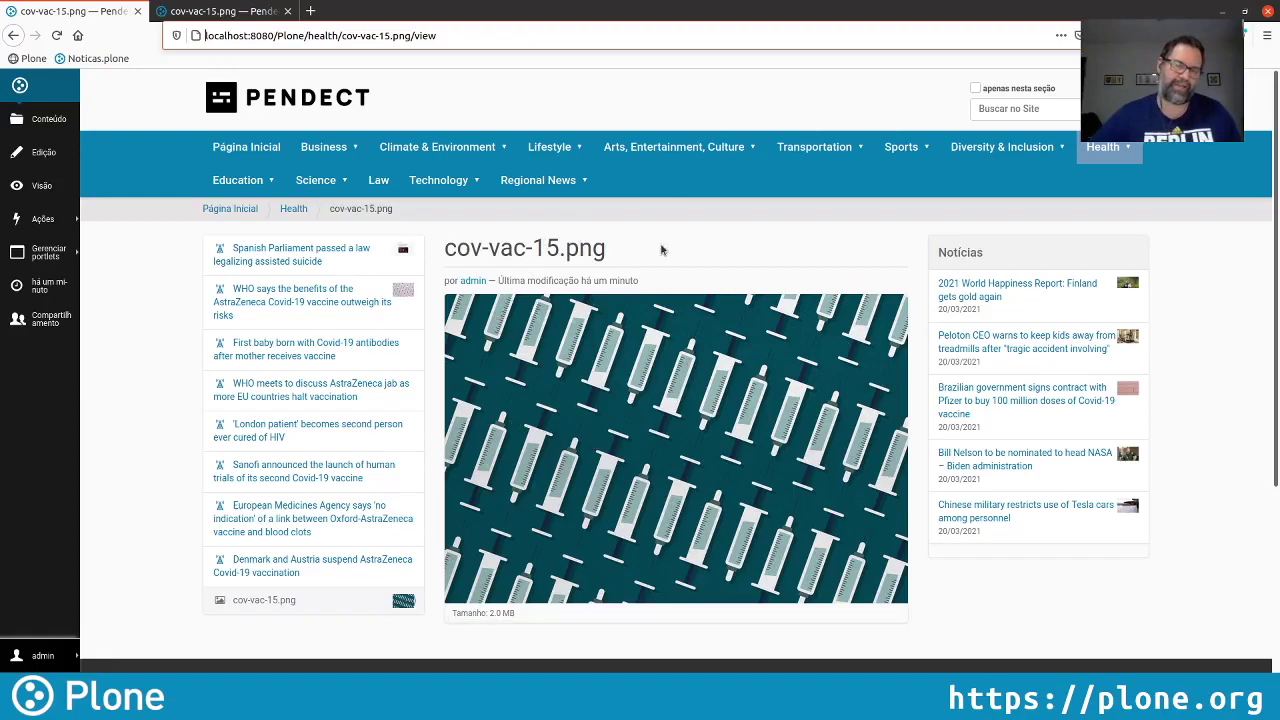
Cut cov-vac-15.png from Health and paste it into the Image Bank folder
click(57, 229)
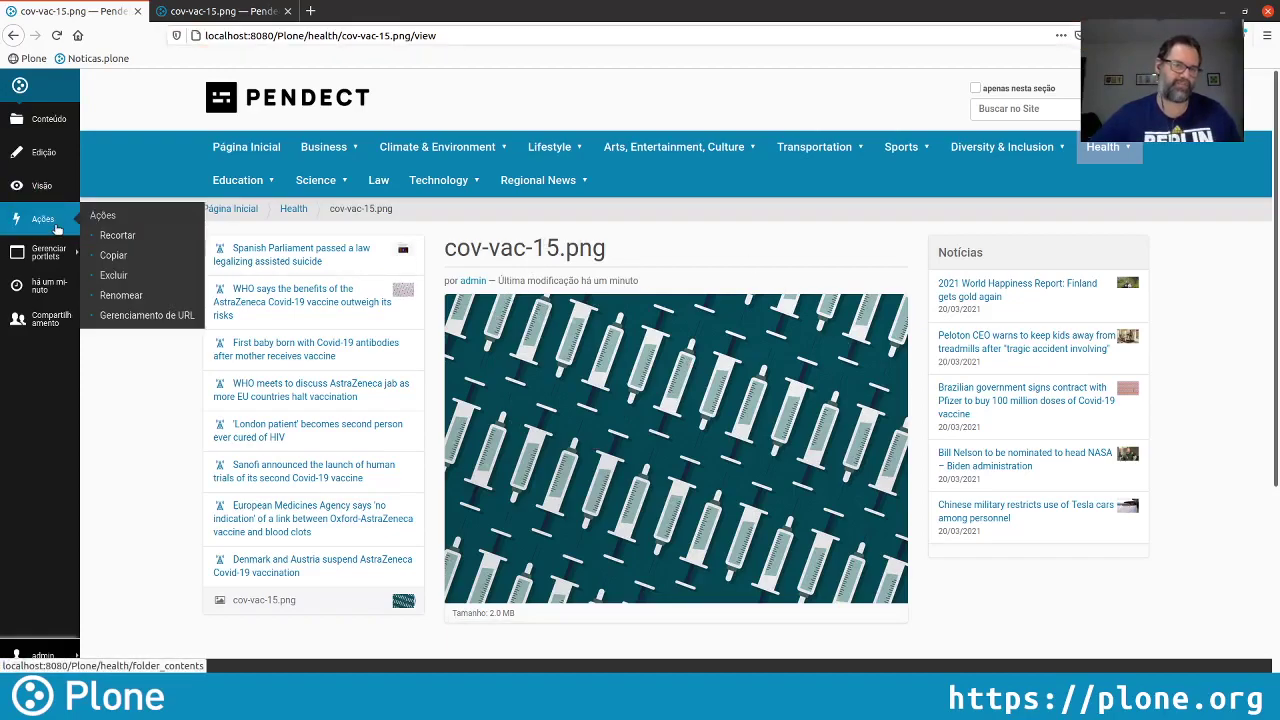
click(145, 241)
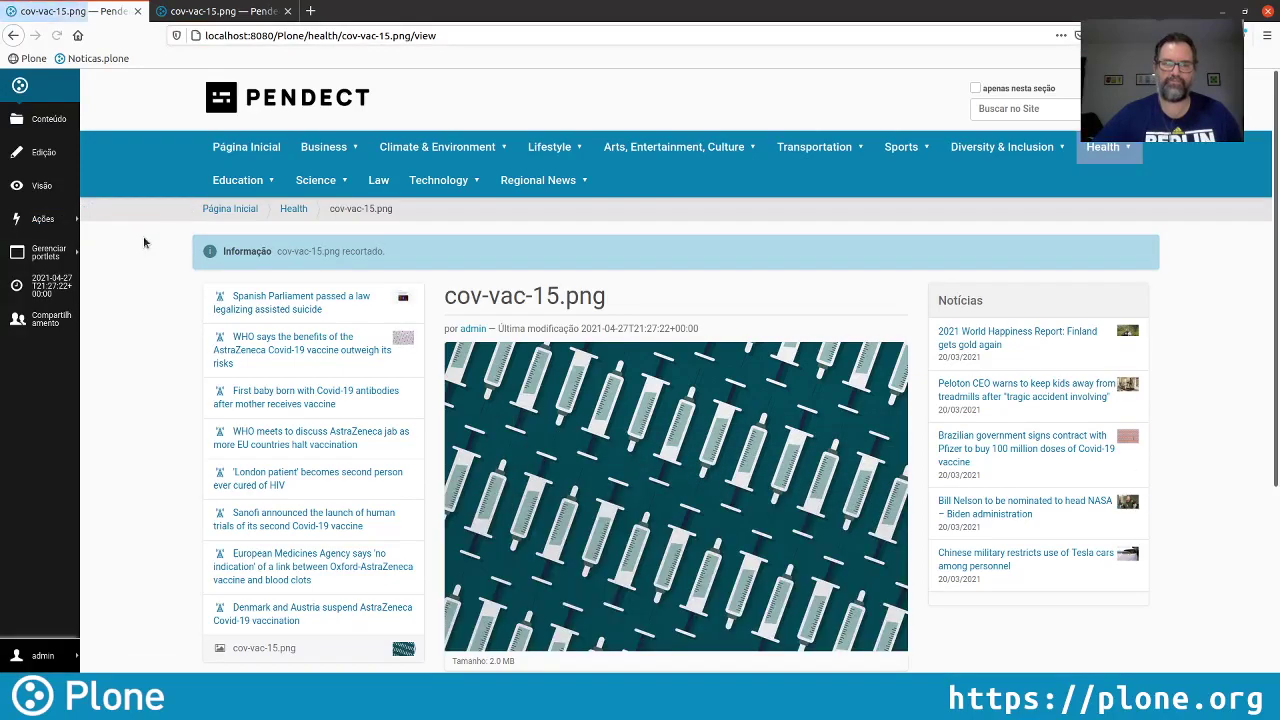
click(296, 97)
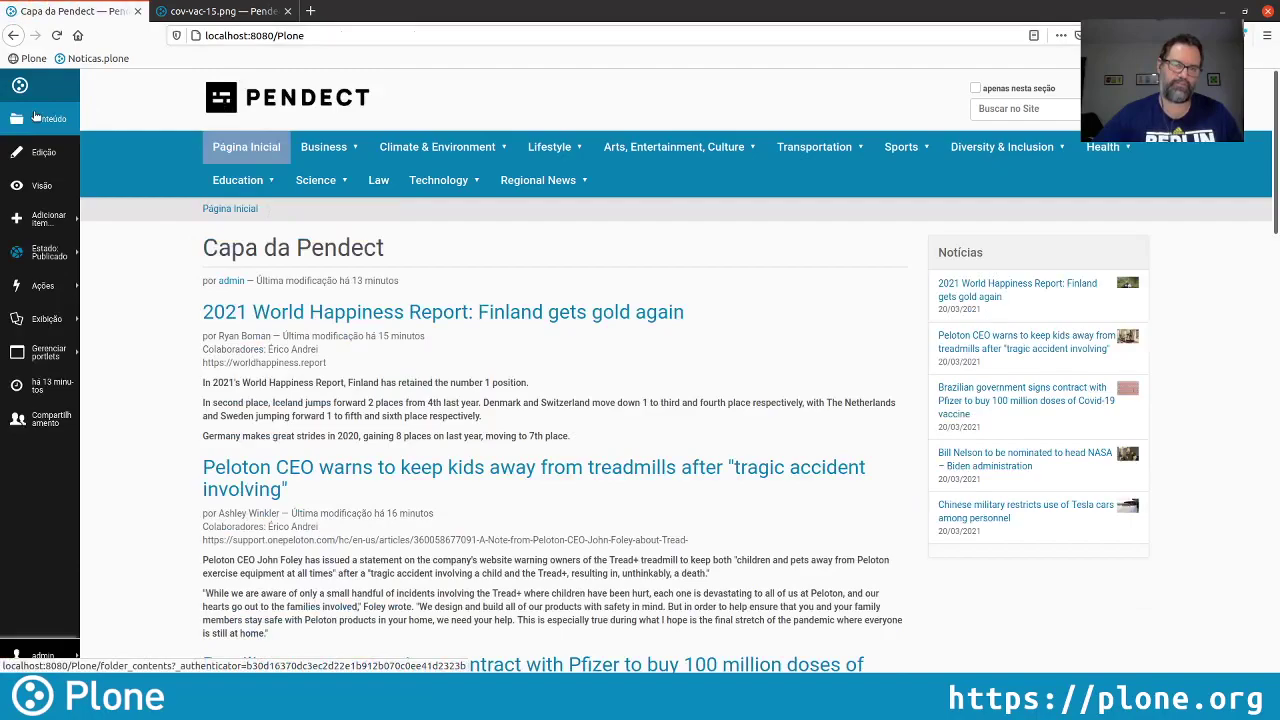
click(36, 117)
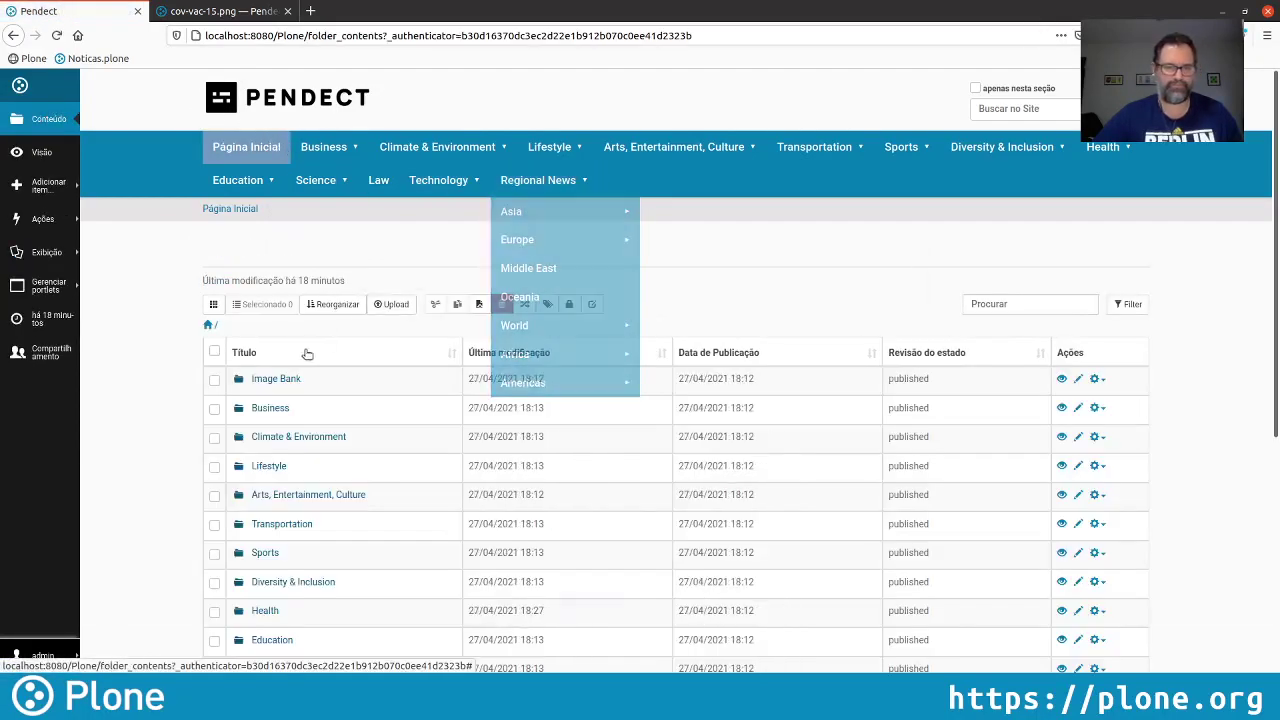
click(276, 378)
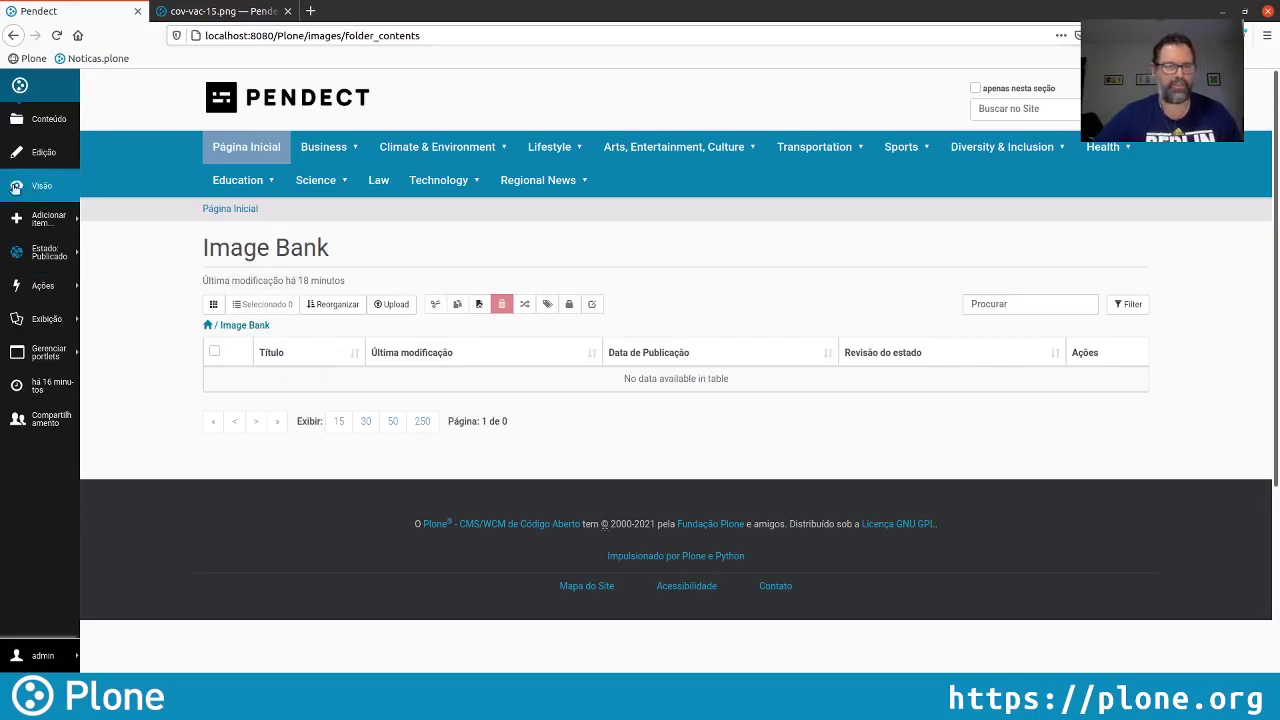
click(64, 290)
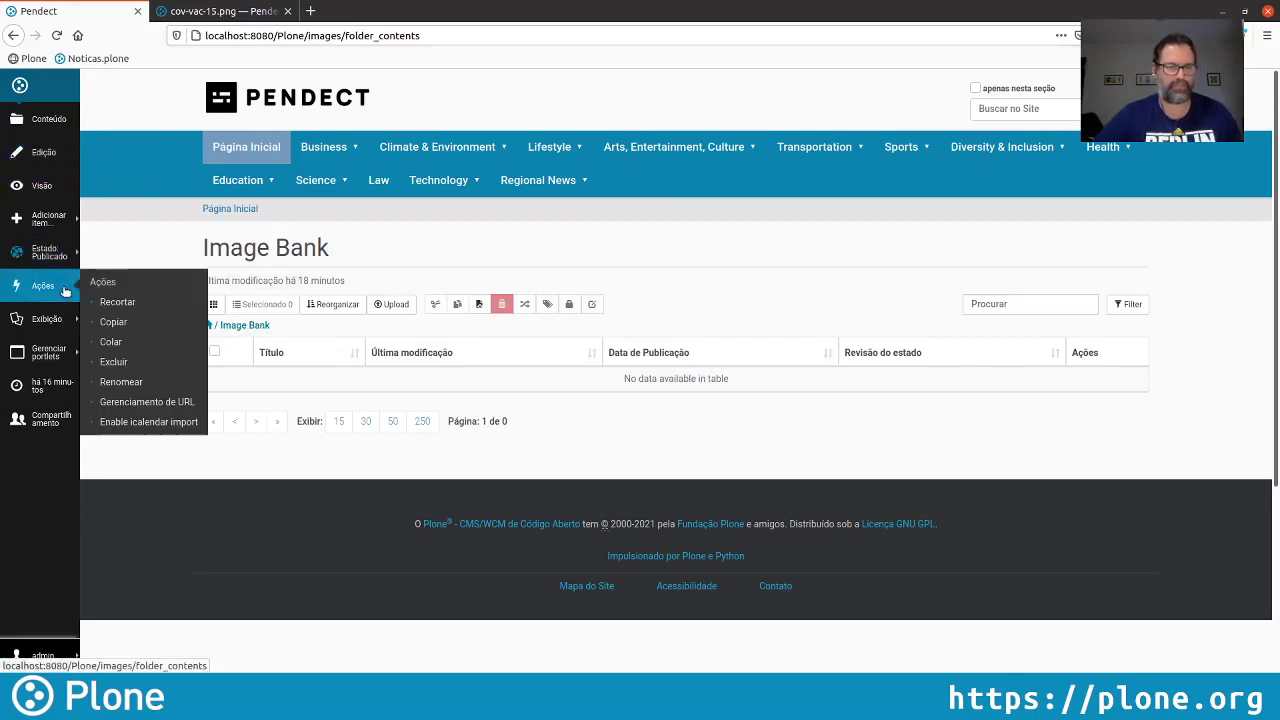
click(132, 343)
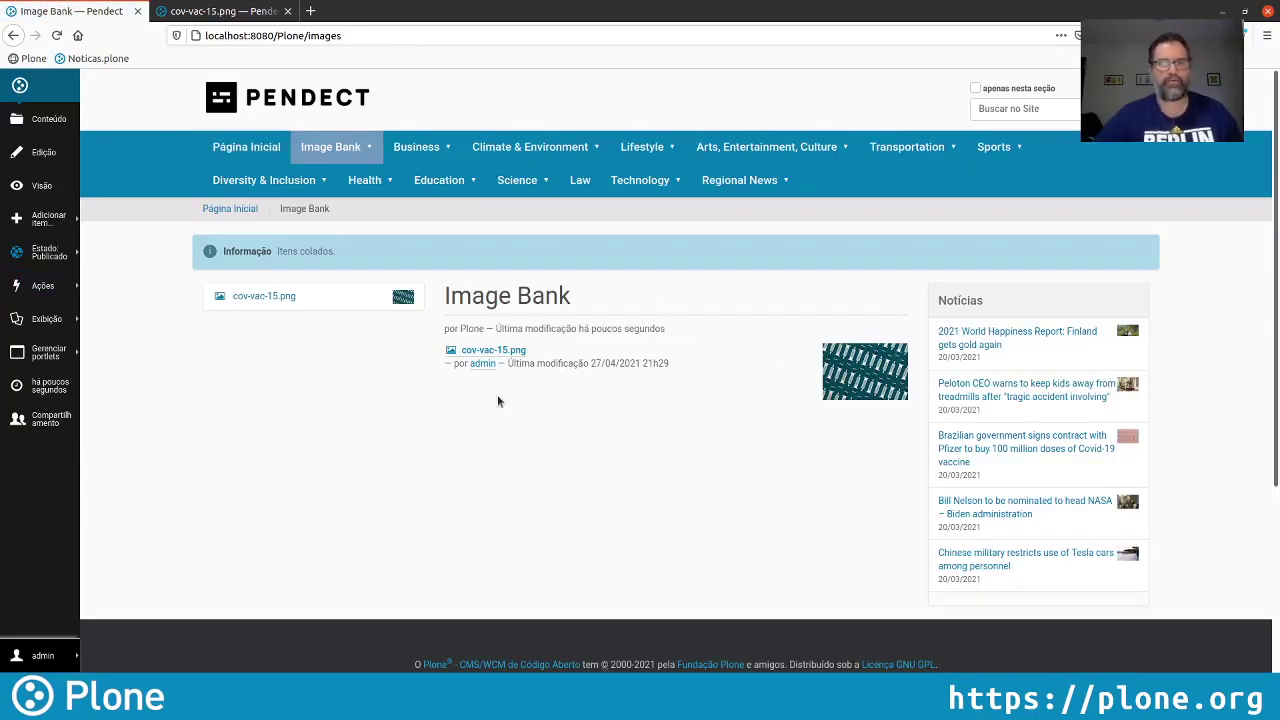
click(362, 178)
Open the Vacinação Covid-19 collection in Health to confirm the image still shows
mouse_move(601, 146)
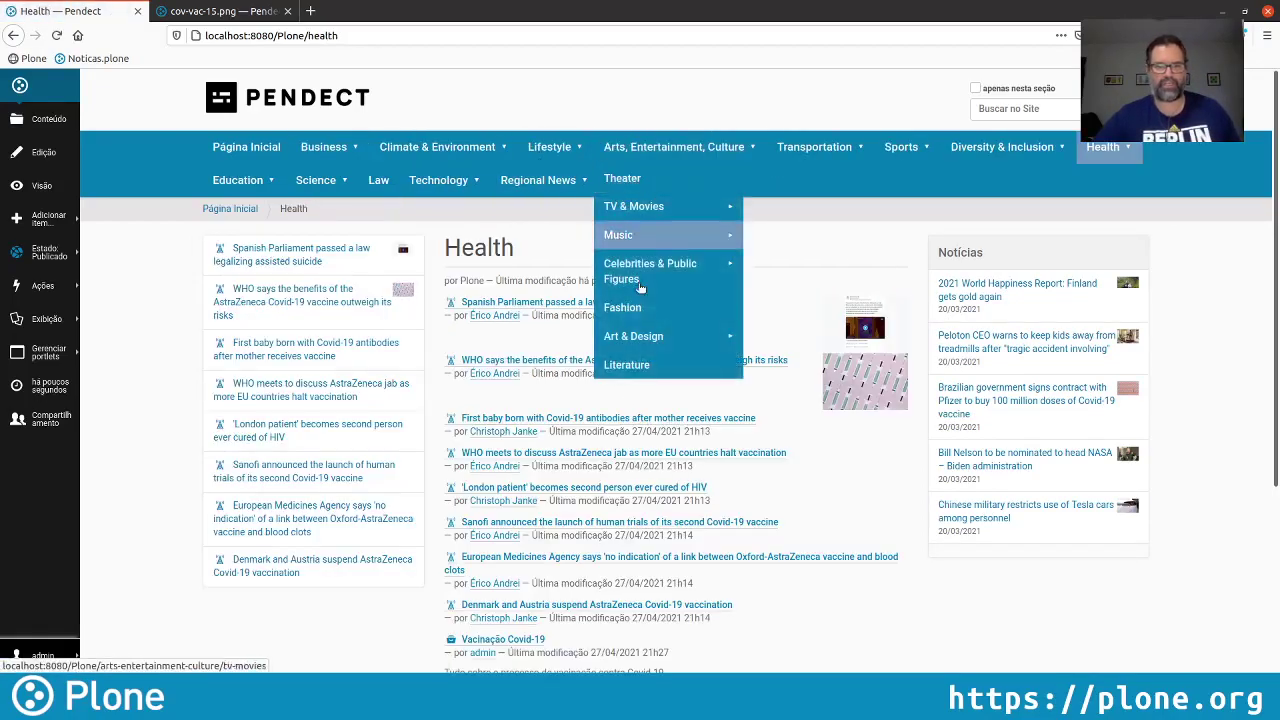
scroll(1040, 561, down, 5)
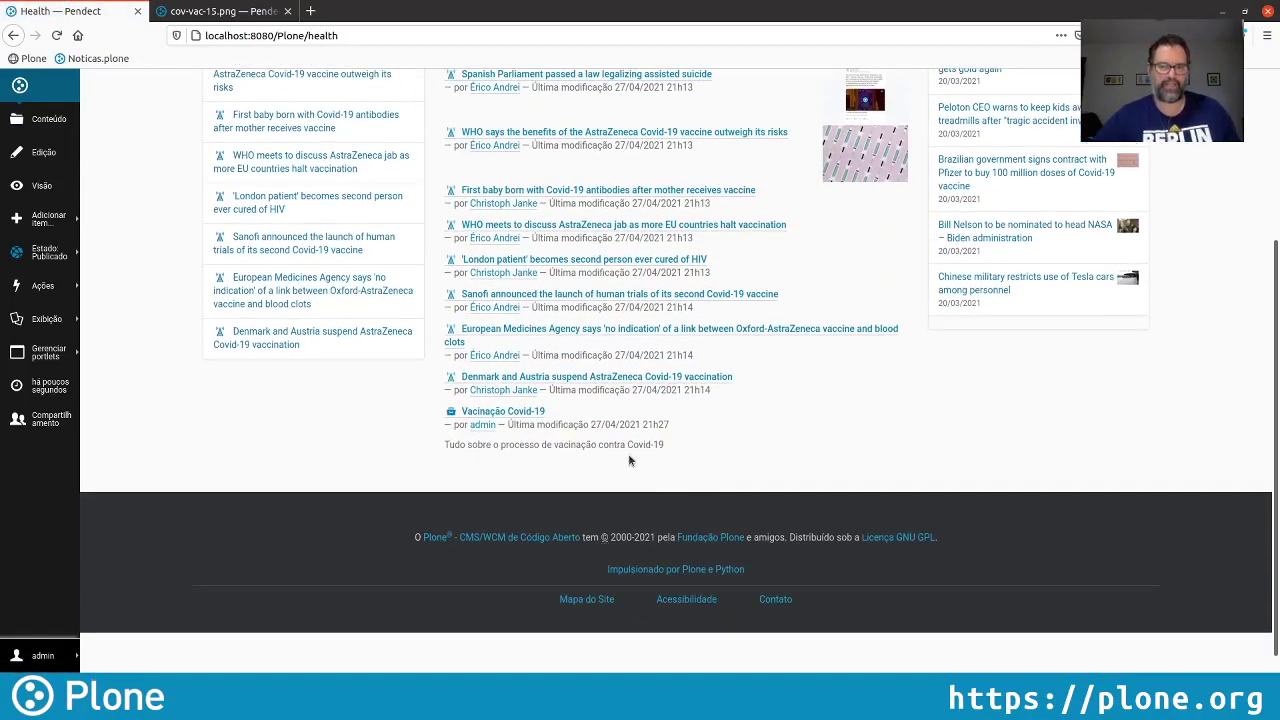
click(503, 411)
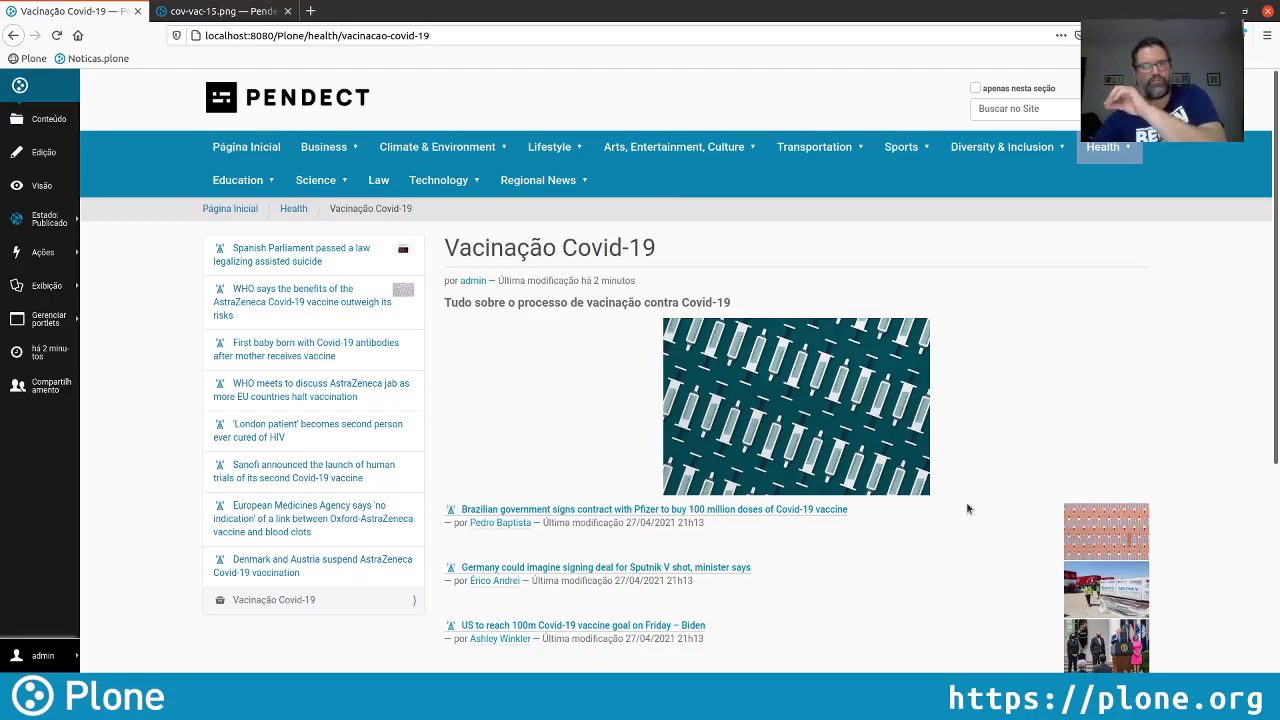
Reload the cov-vac-15.png image page on the public noticias.plone site
click(243, 14)
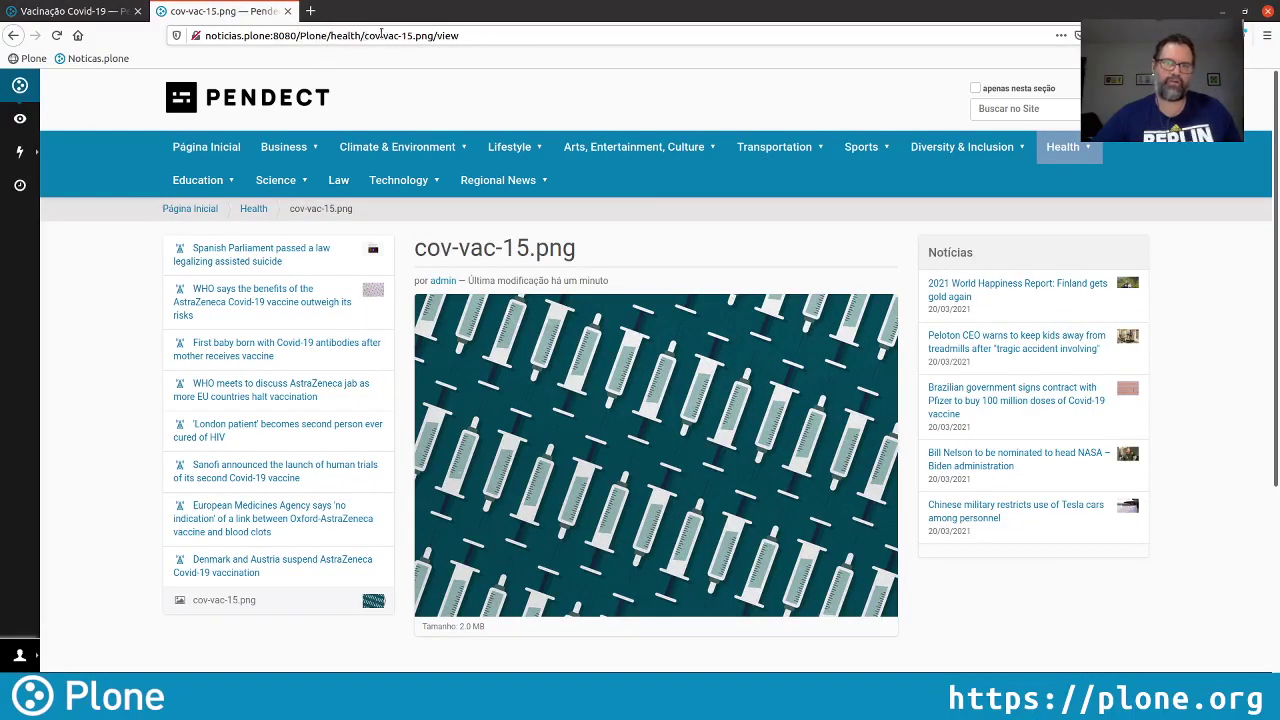
click(485, 35)
click(534, 36)
click(890, 415)
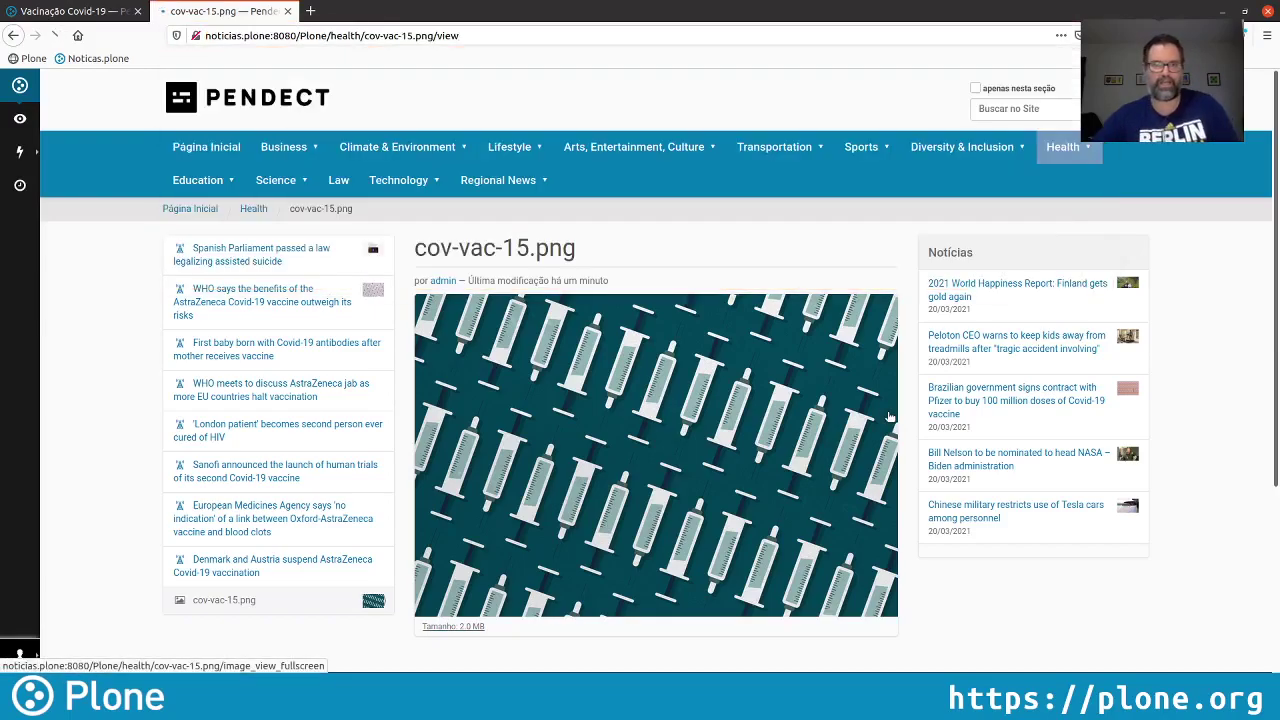
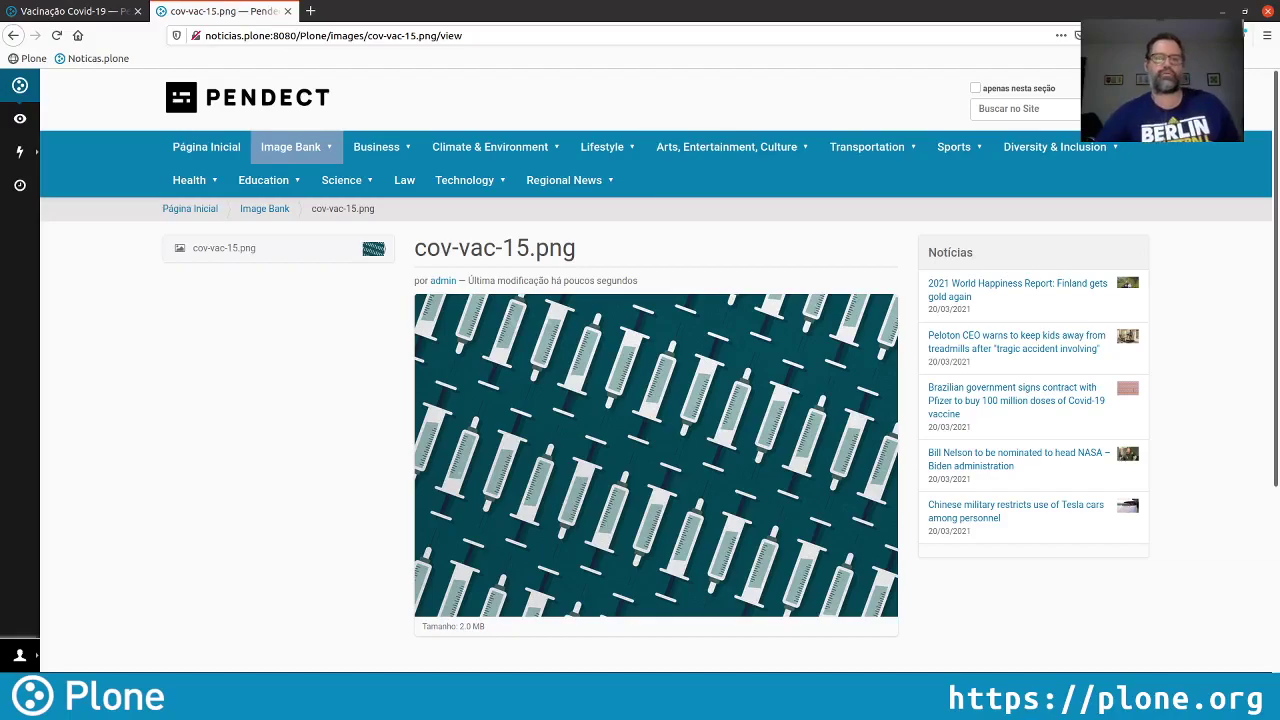
From the home page, go to Site Setup's Regras de conteúdo page and start a new content rule
click(70, 11)
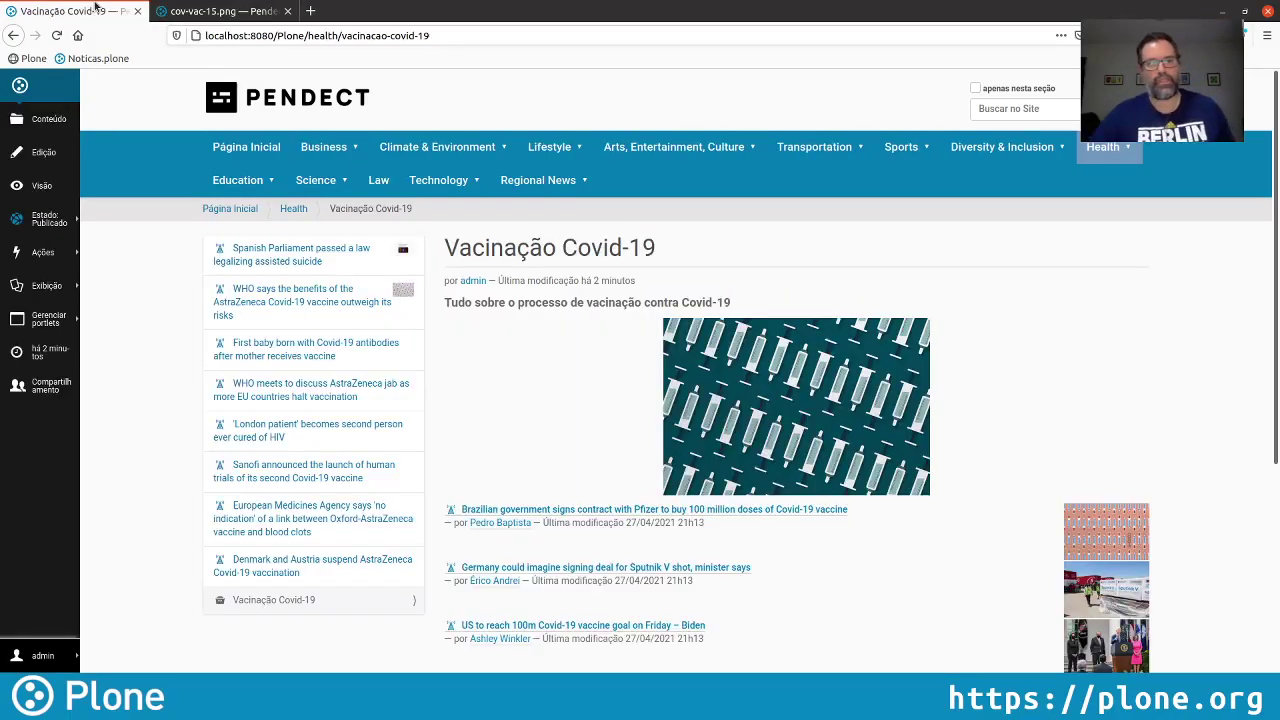
click(302, 90)
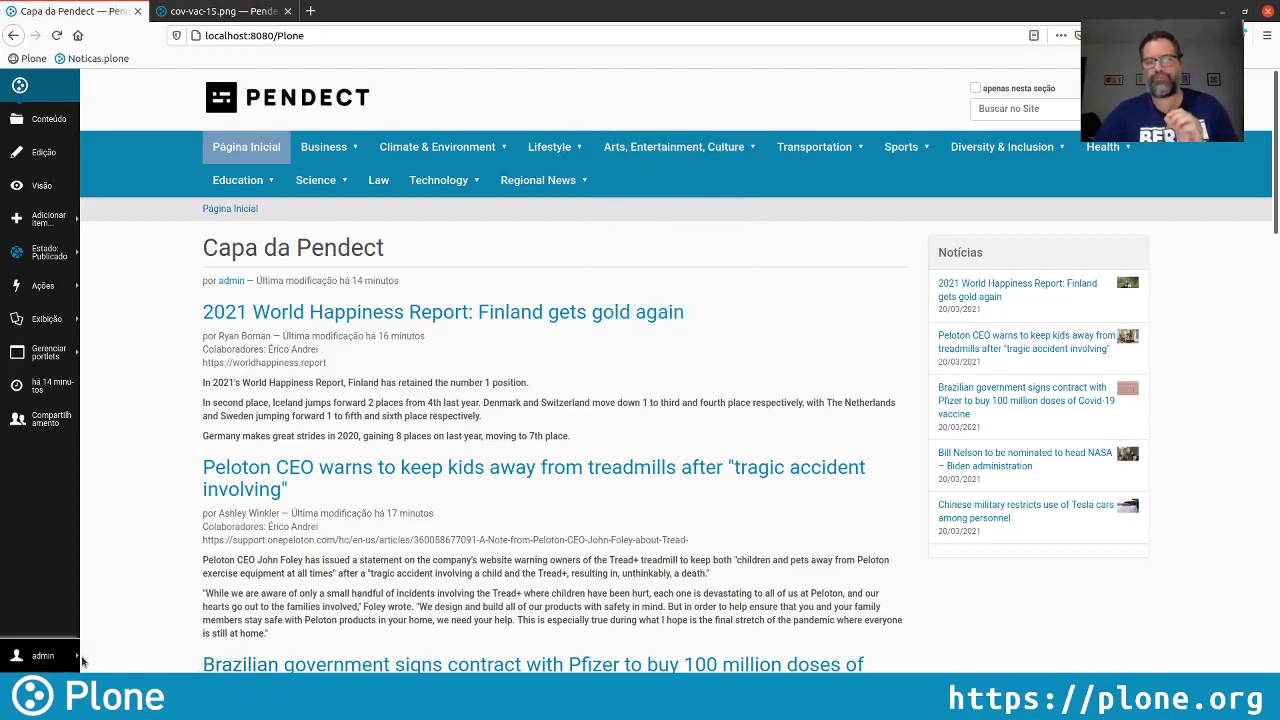
click(51, 657)
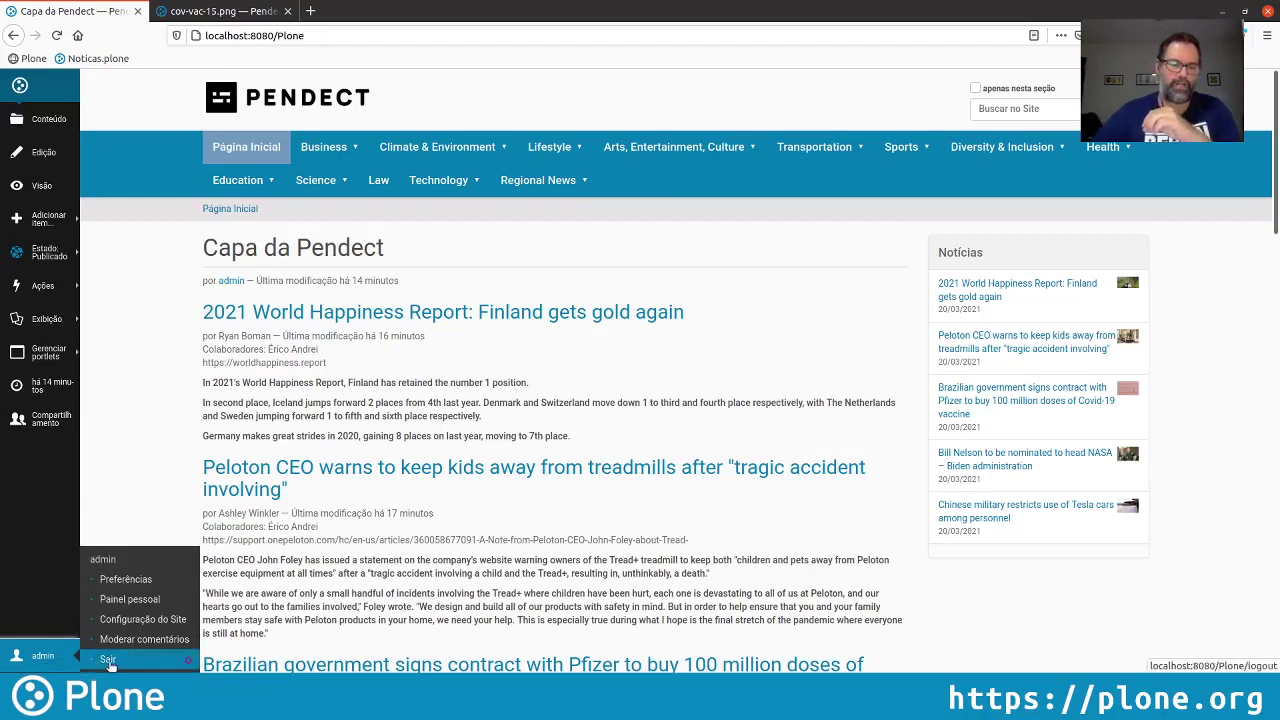
click(143, 620)
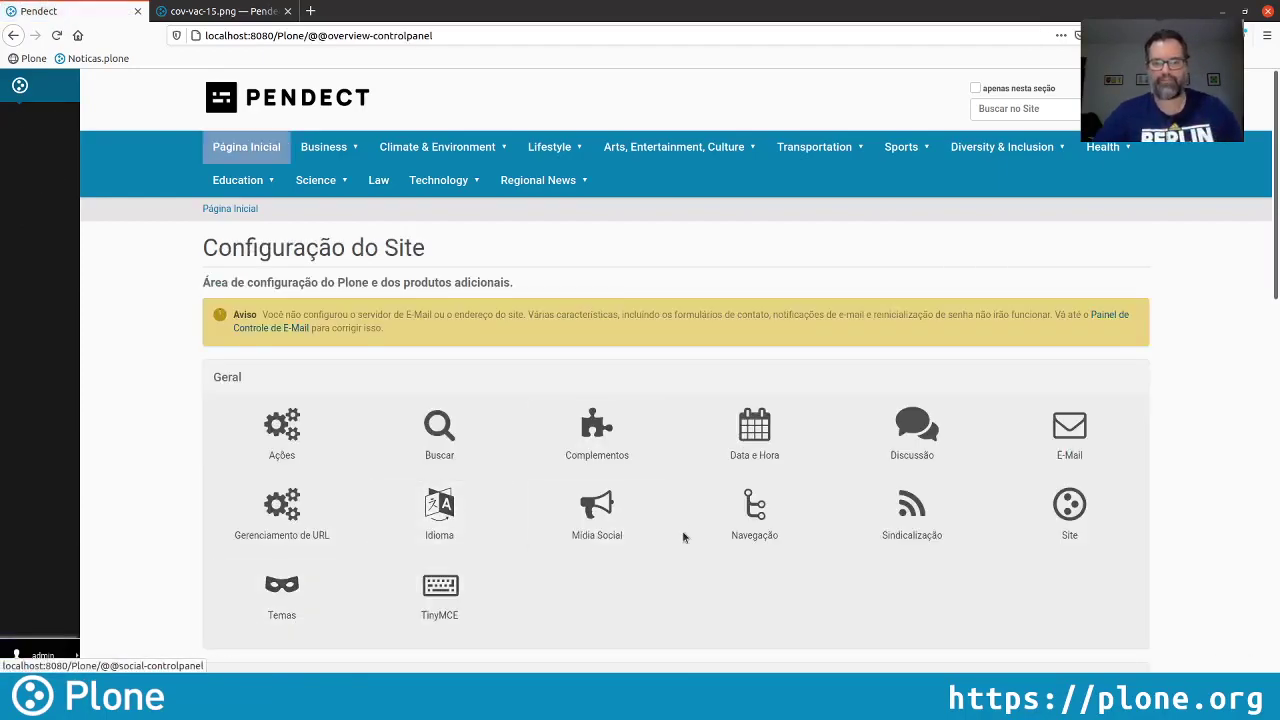
scroll(683, 537, down, 3)
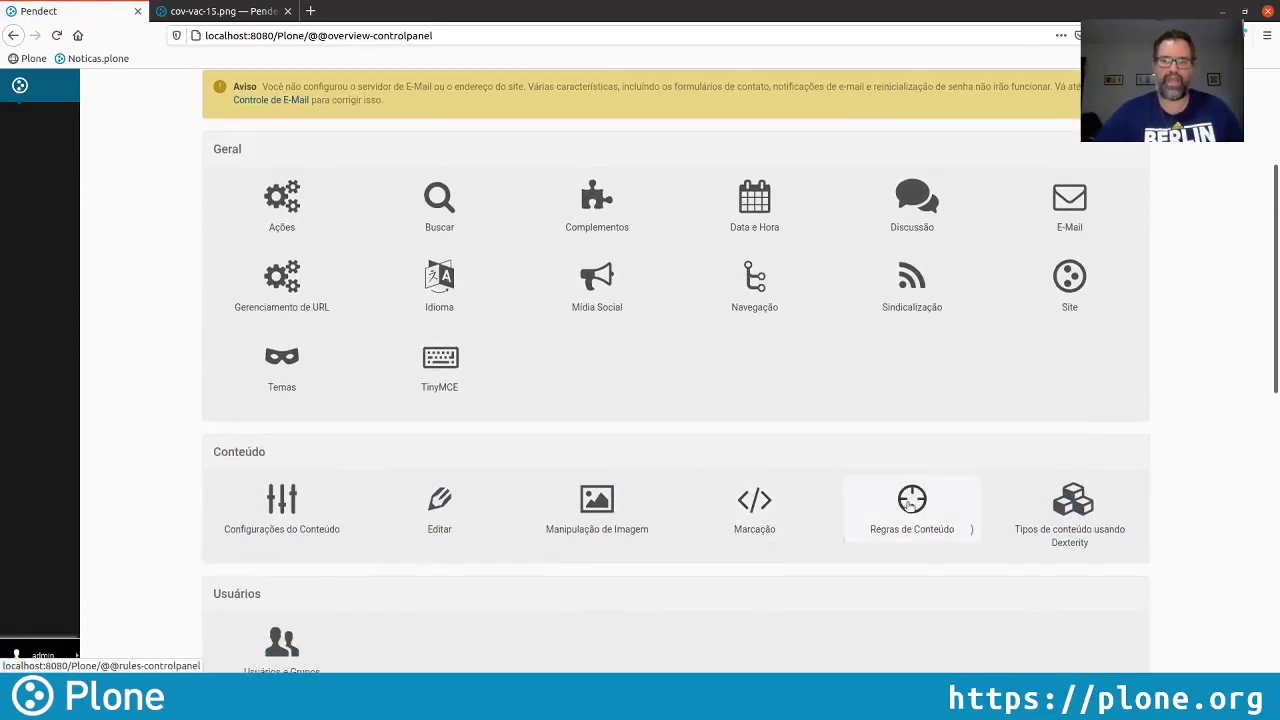
click(910, 505)
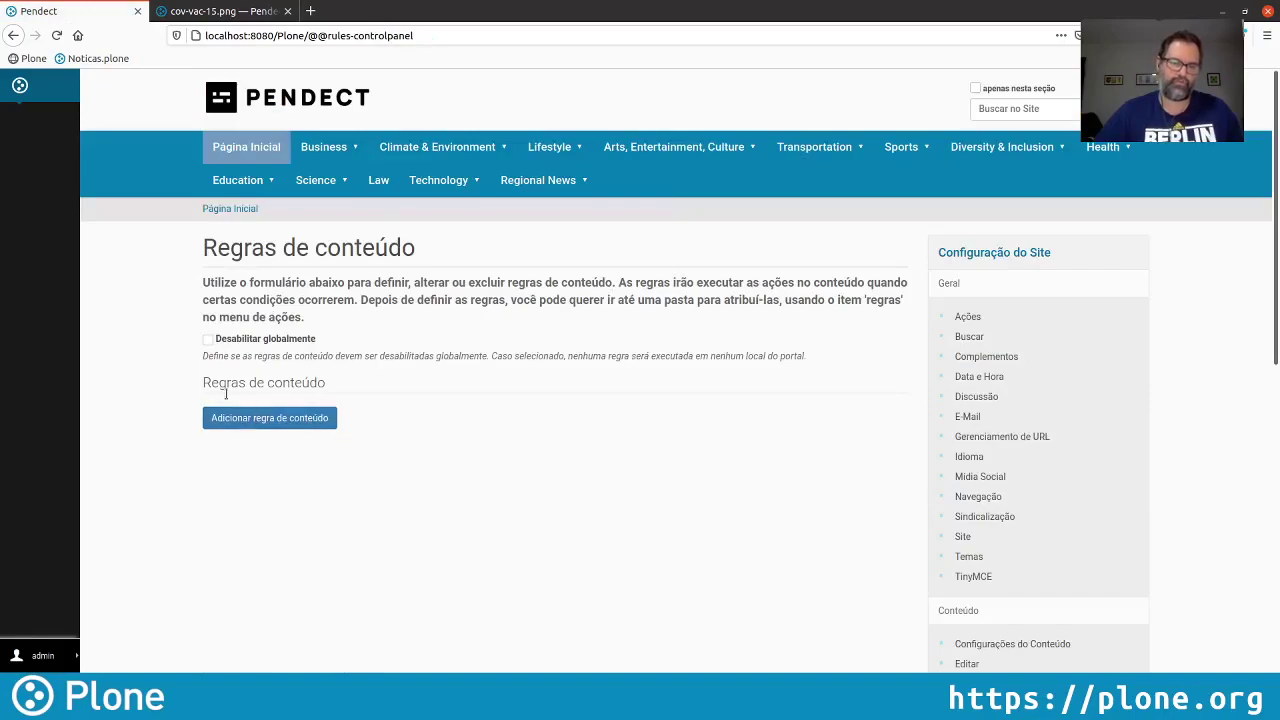
click(286, 418)
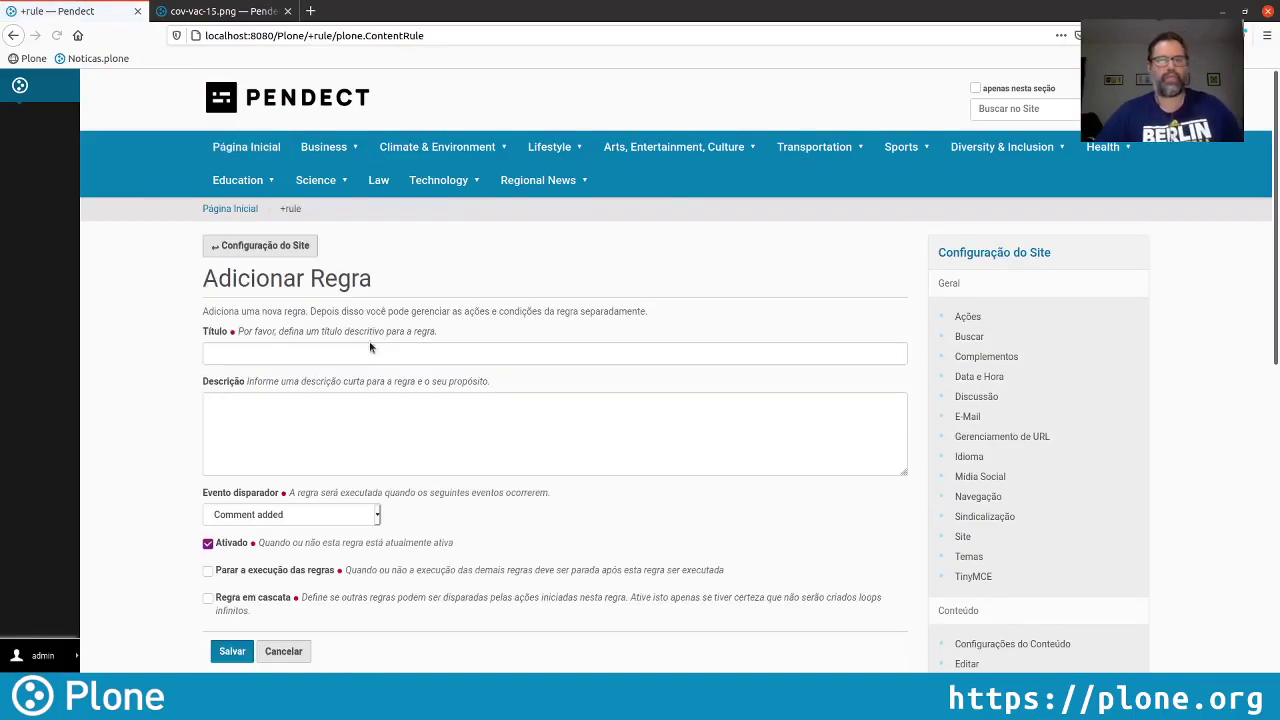
Title the rule 'Organizar Imagens' and describe it as moving new images to the image bank at /images
click(324, 354)
text(Org)
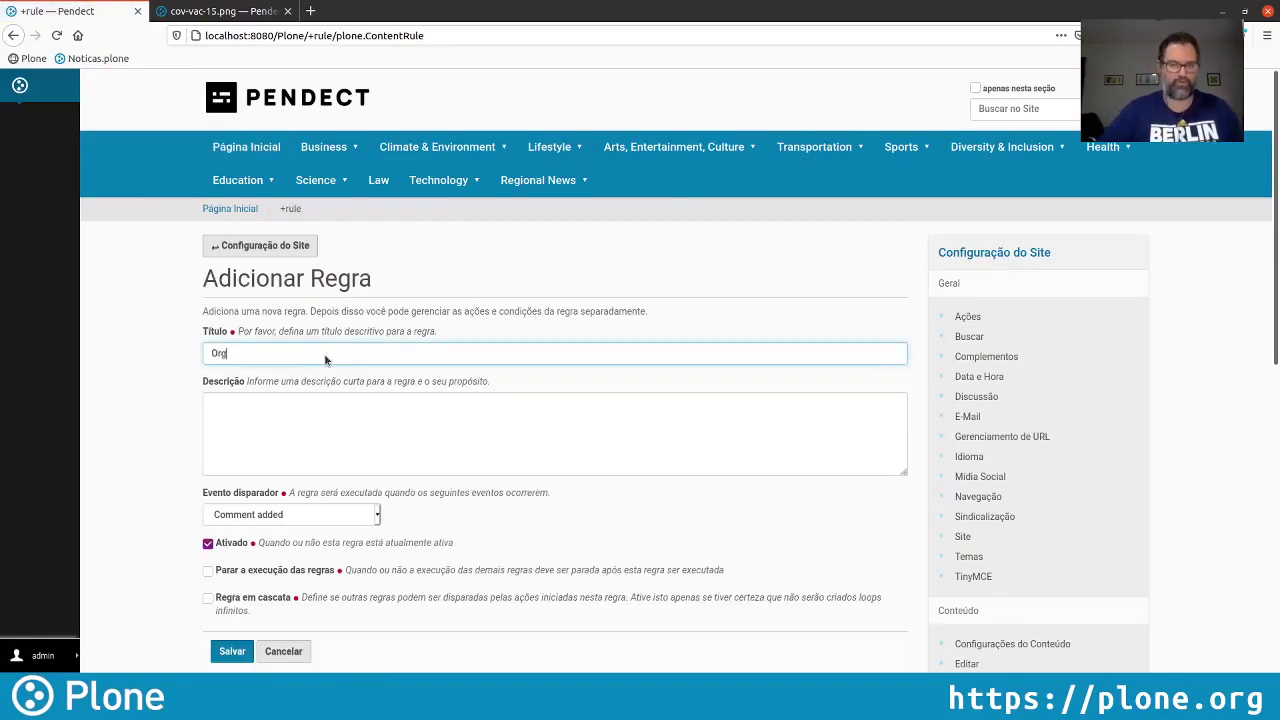
text(anizar Imagens)
key(Tab)
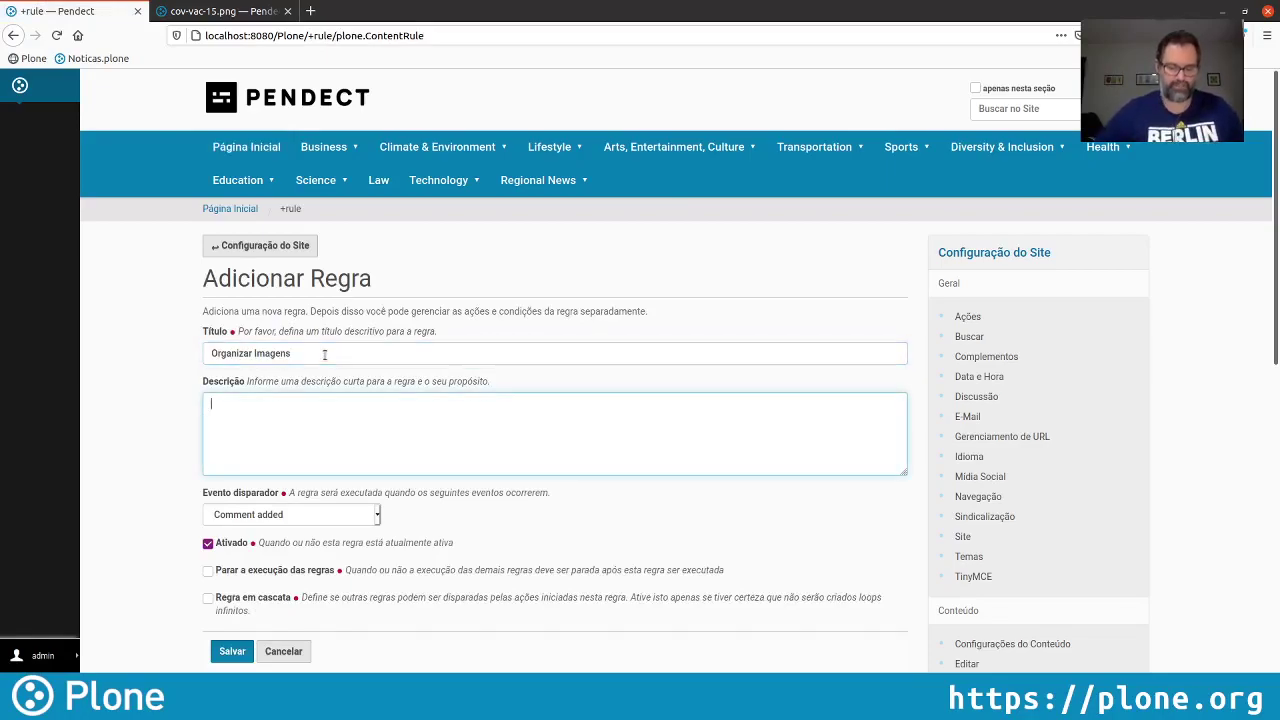
text(Move todas )
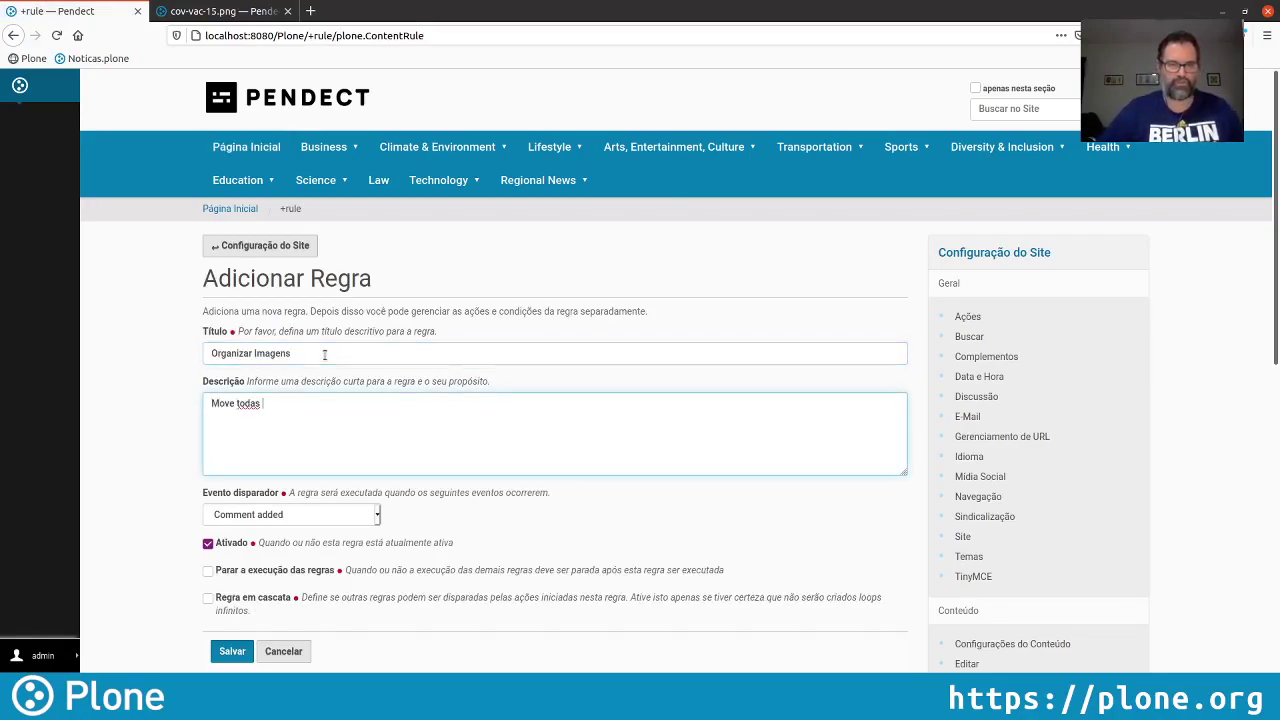
text(as novas image)
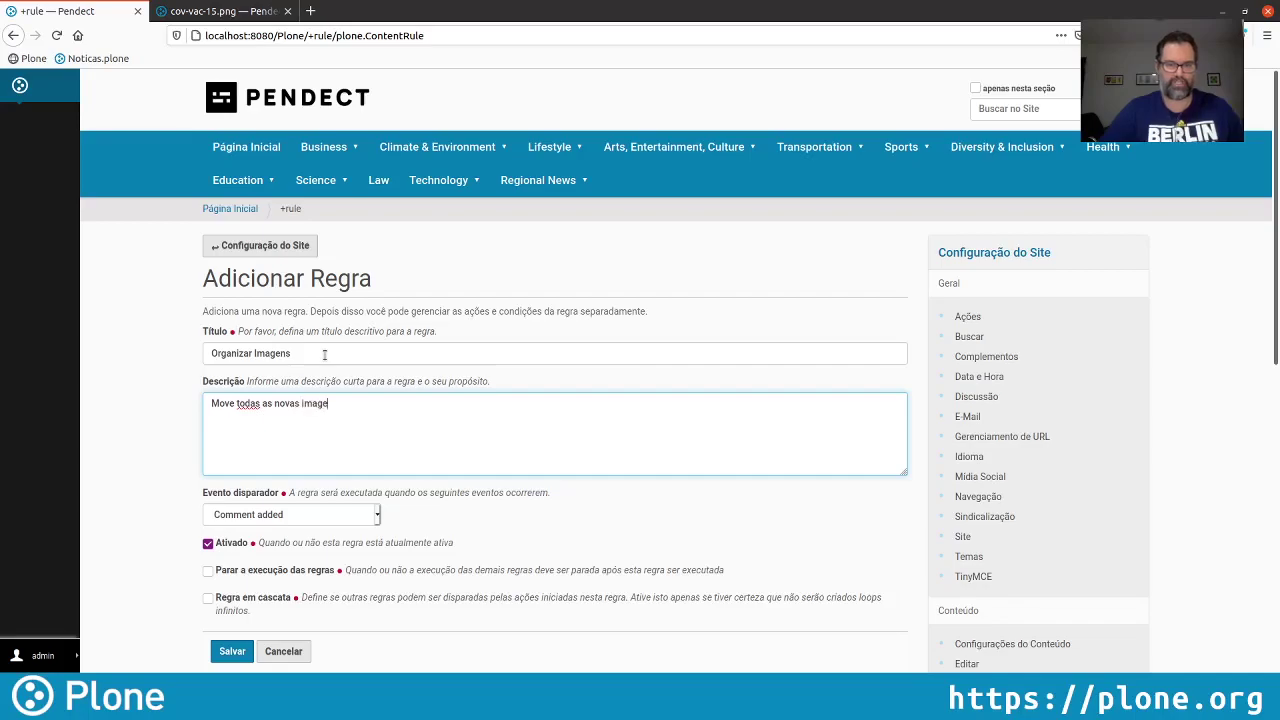
text(ns, para o b)
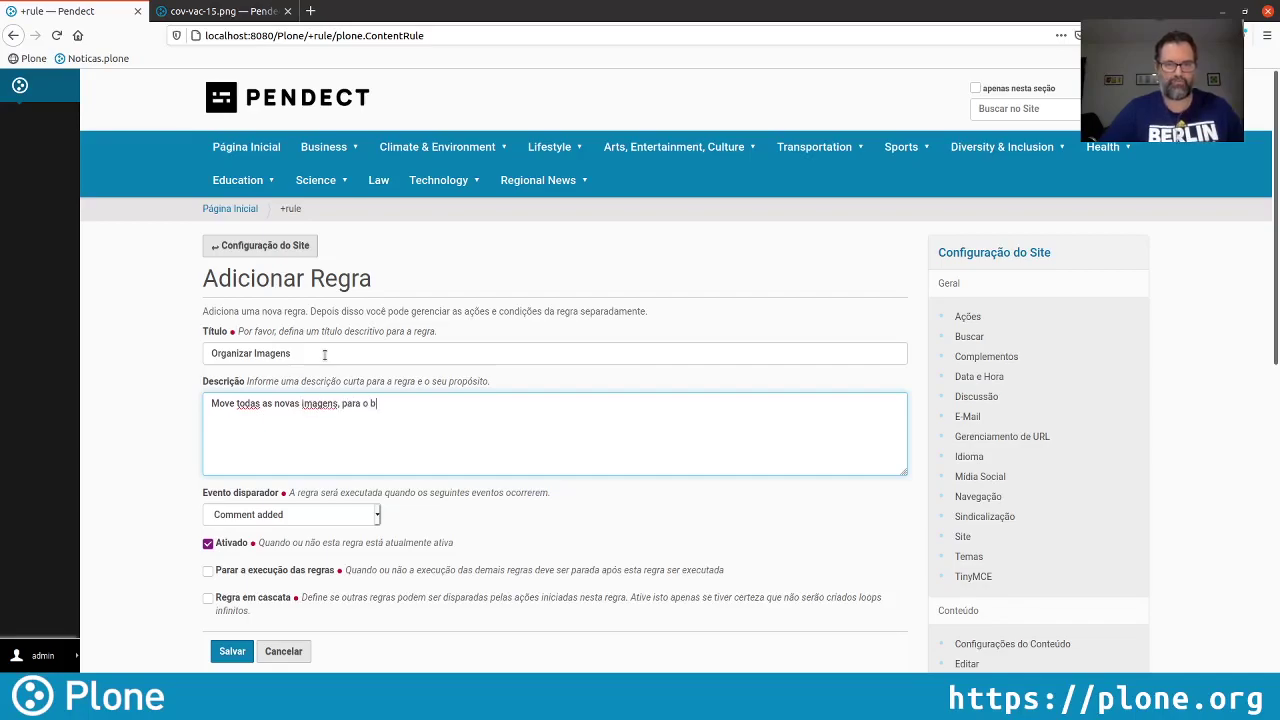
text(anco de ima)
text(gens )
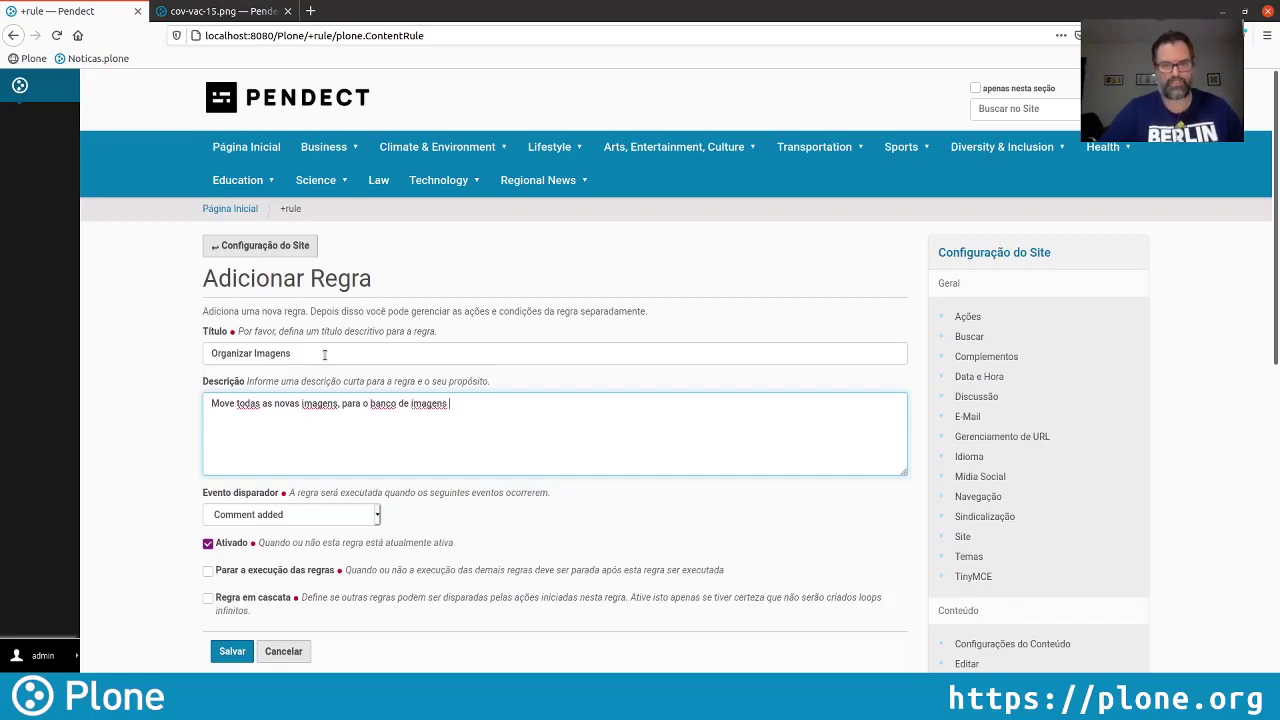
text(dispon)
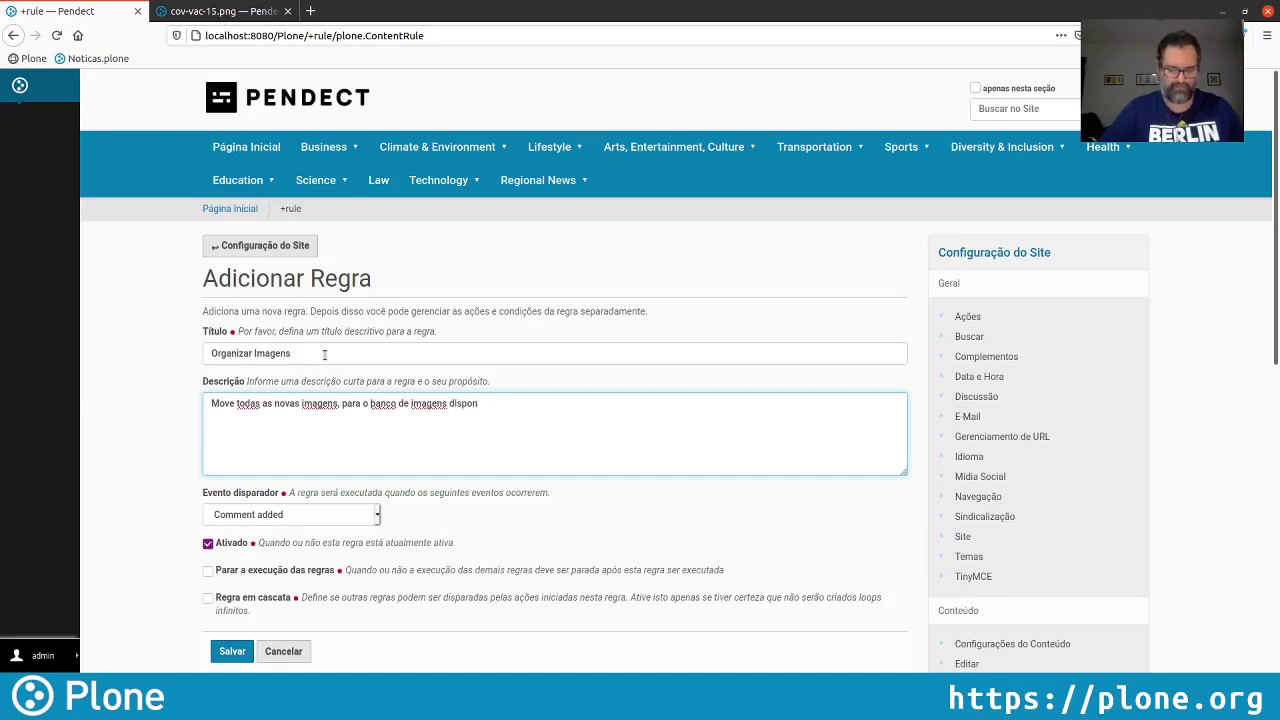
text(ível em /i)
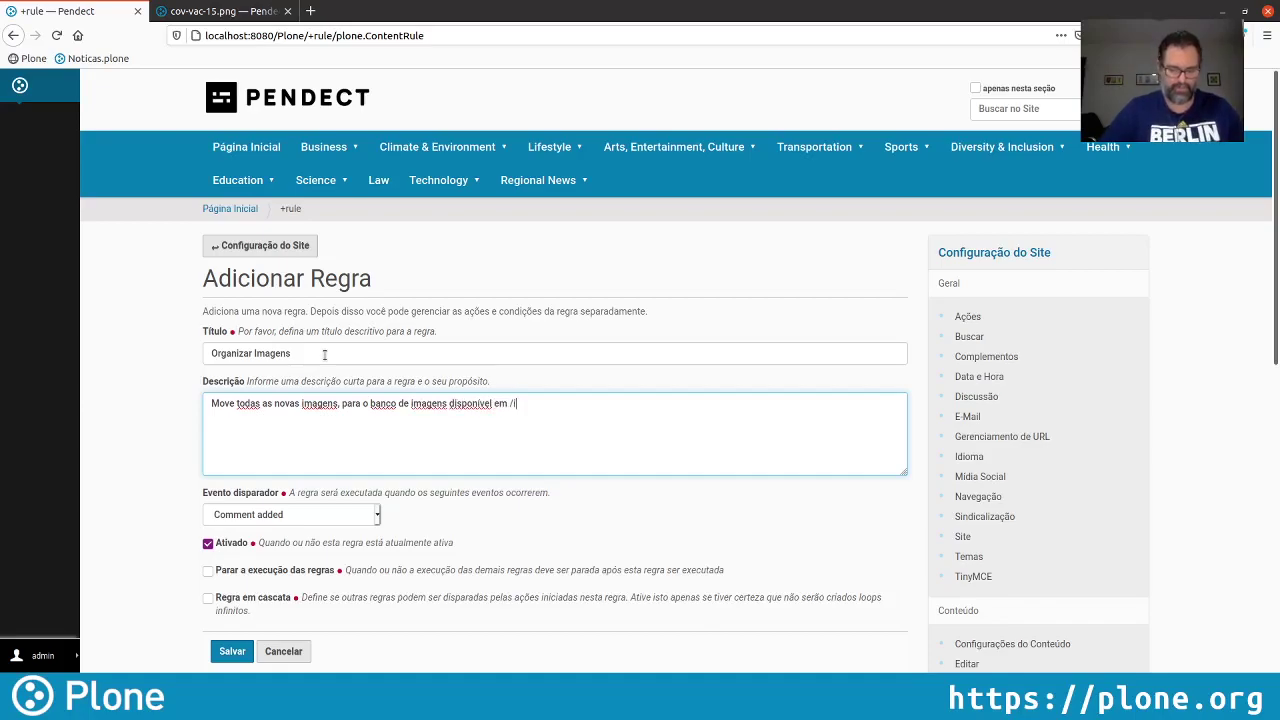
text(mages)
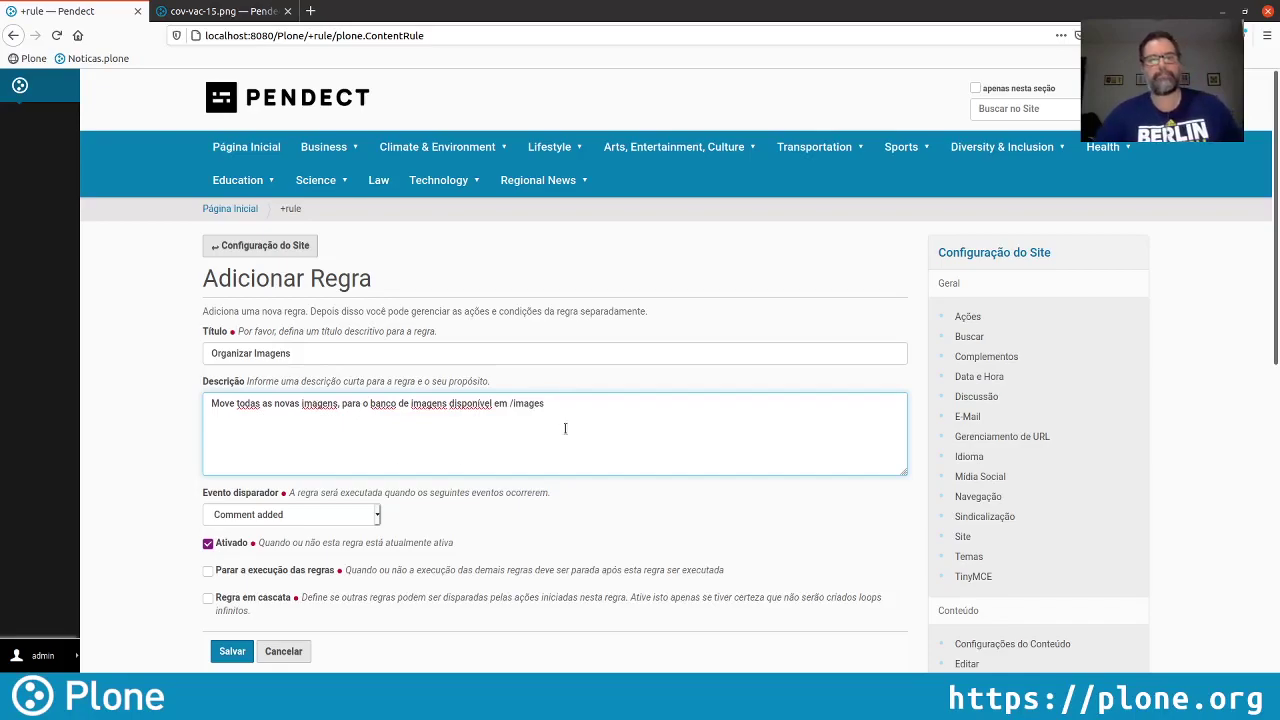
Set the trigger to 'Objeto adicionado a esta pasta', enable stopping later rules, and save
scroll(566, 434, down, 1)
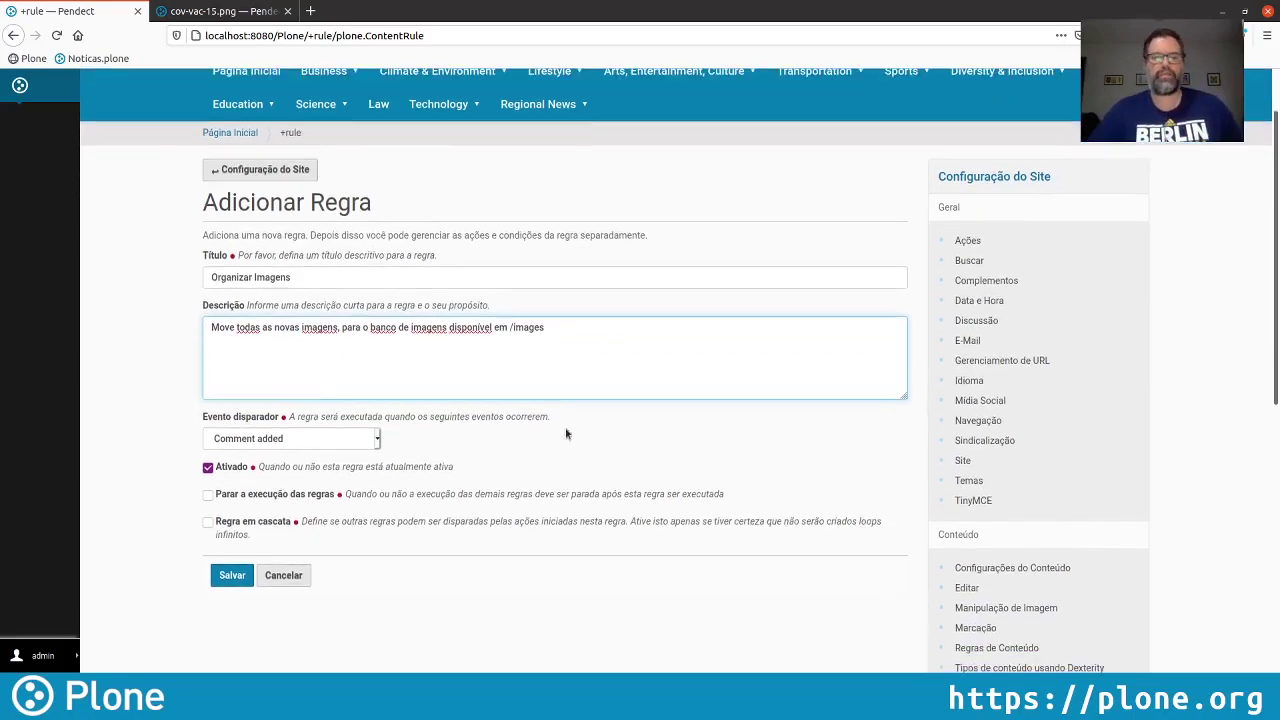
click(267, 446)
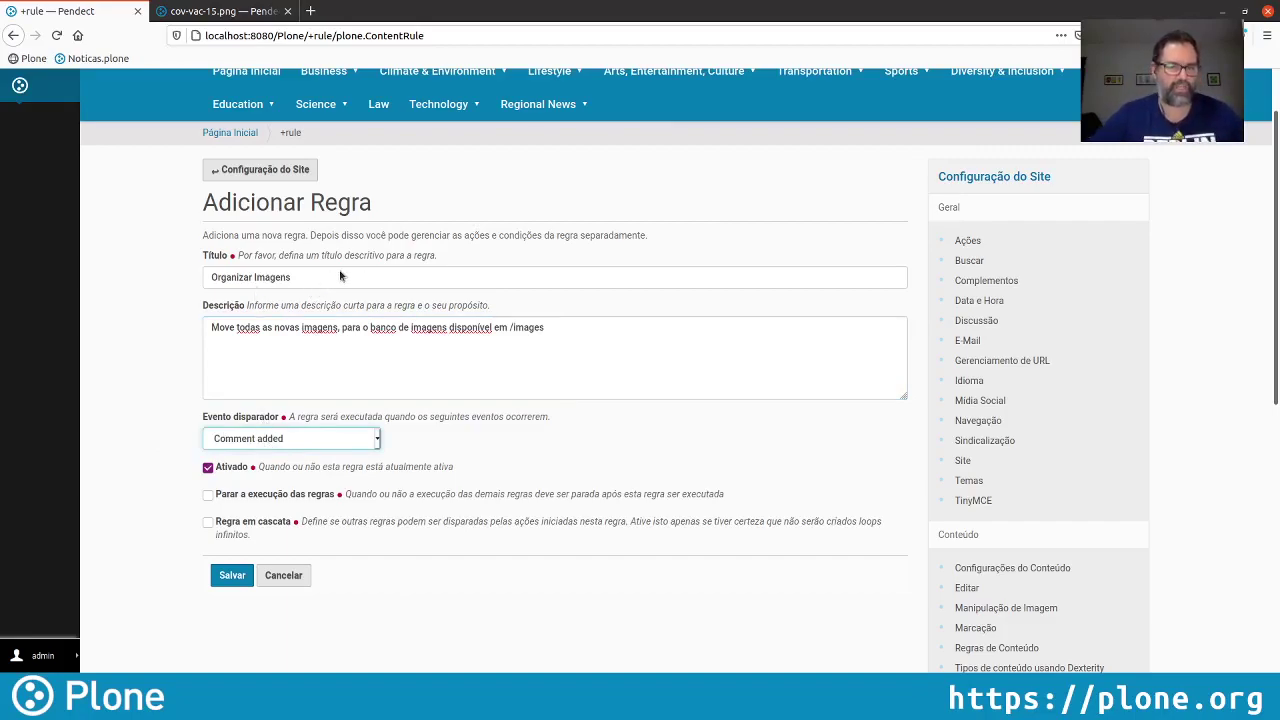
key(o)
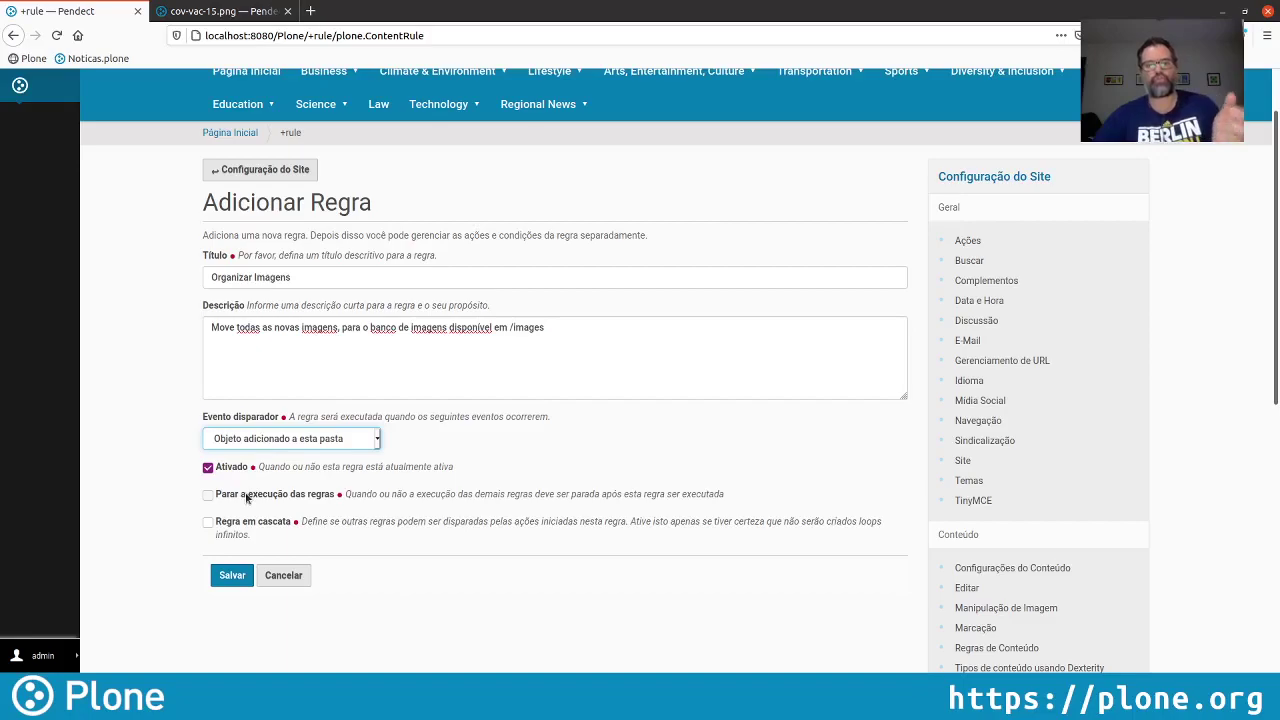
click(247, 498)
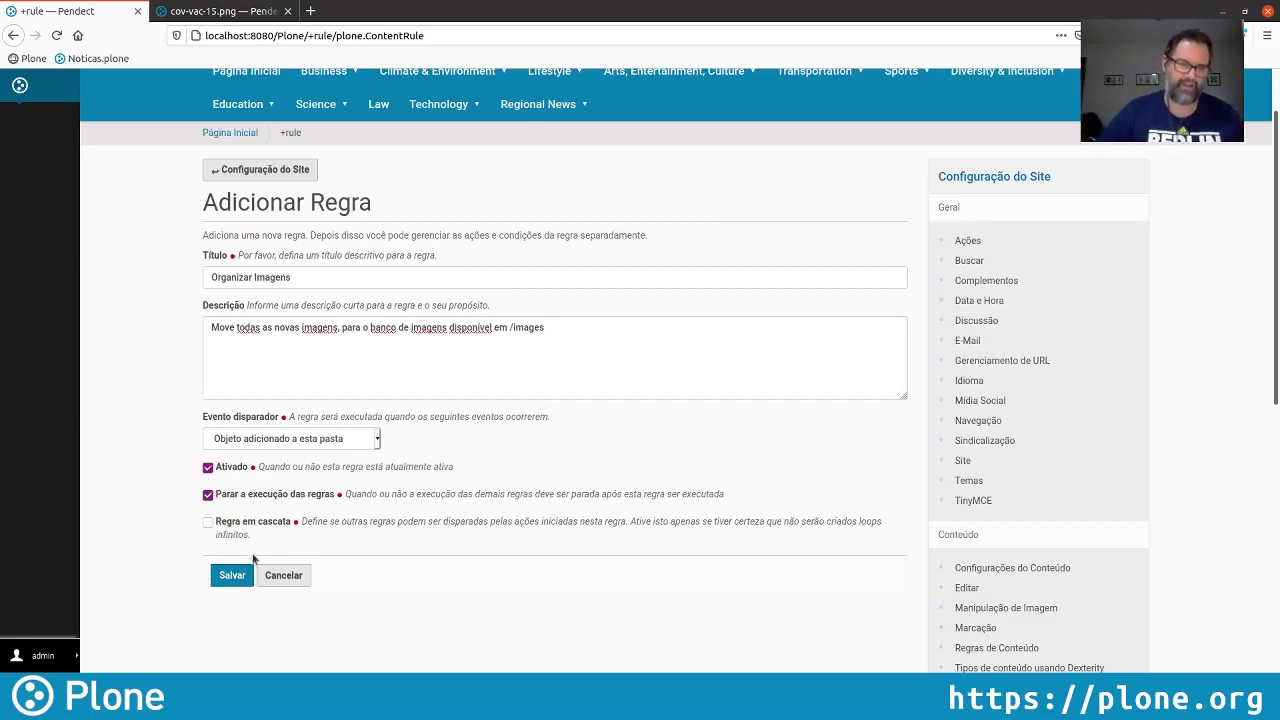
click(234, 575)
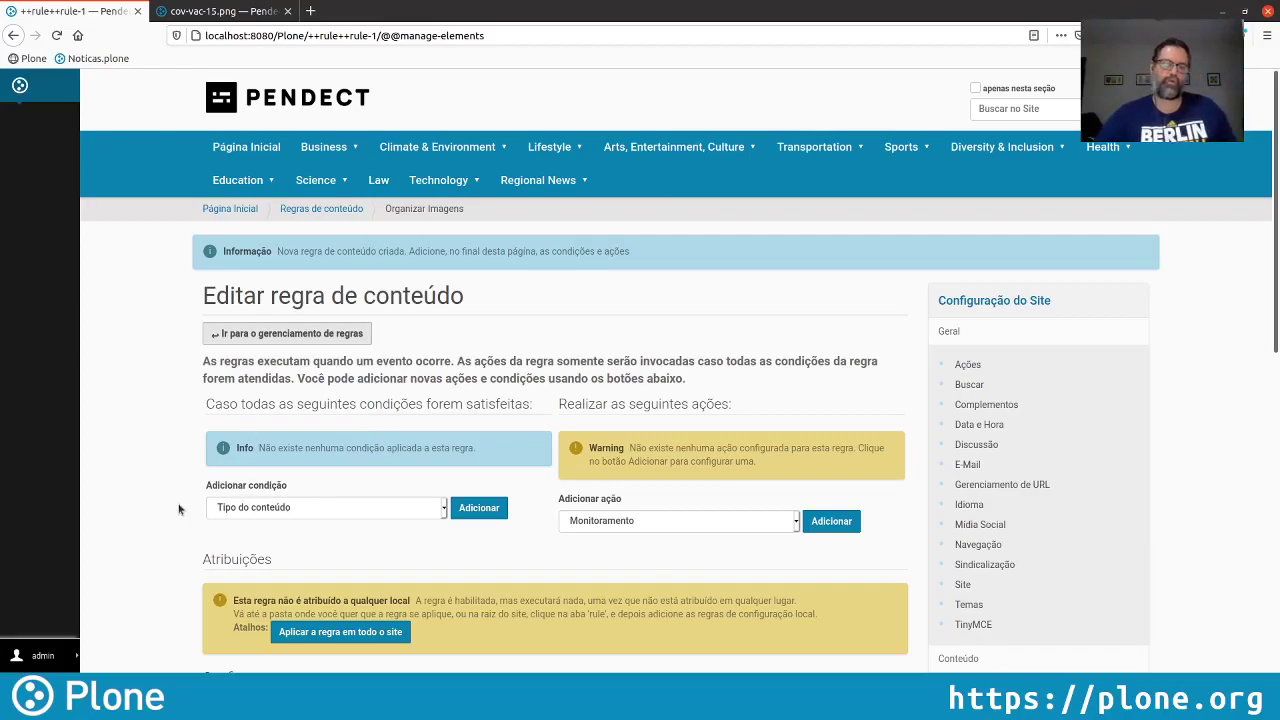
Add a Tipo do conteúdo condition restricted to Imagem and save it
click(474, 508)
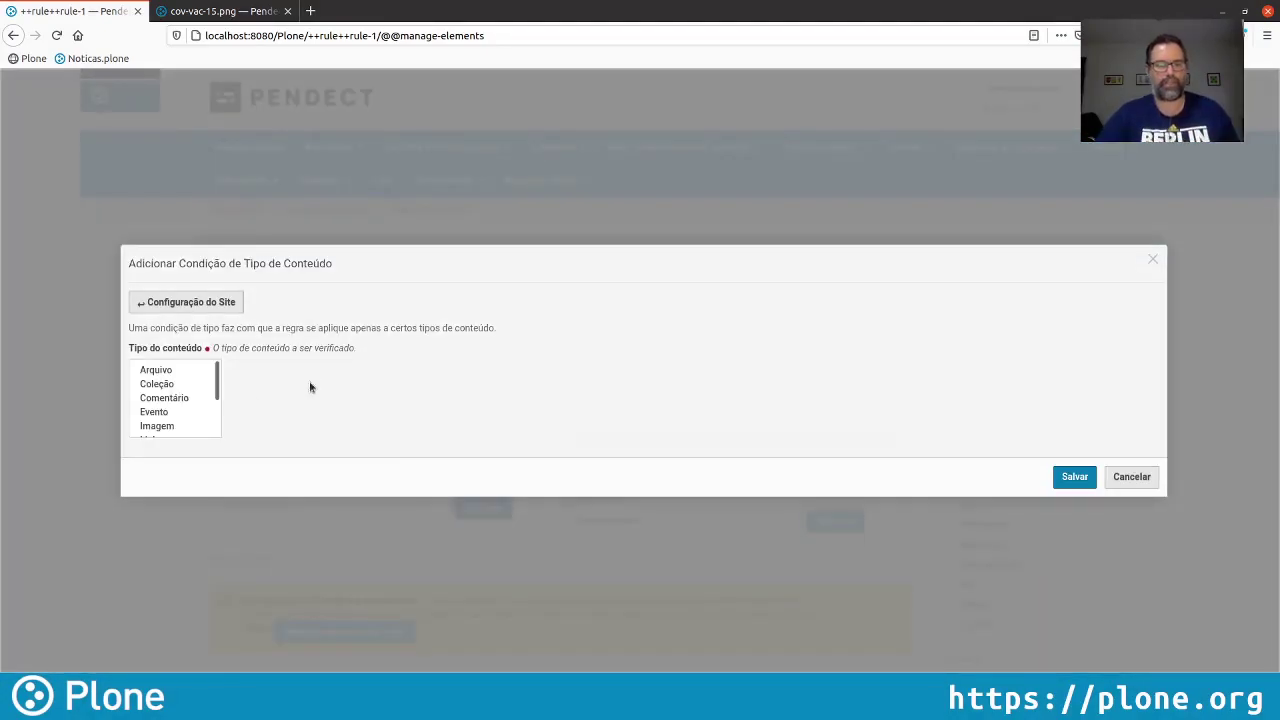
click(167, 426)
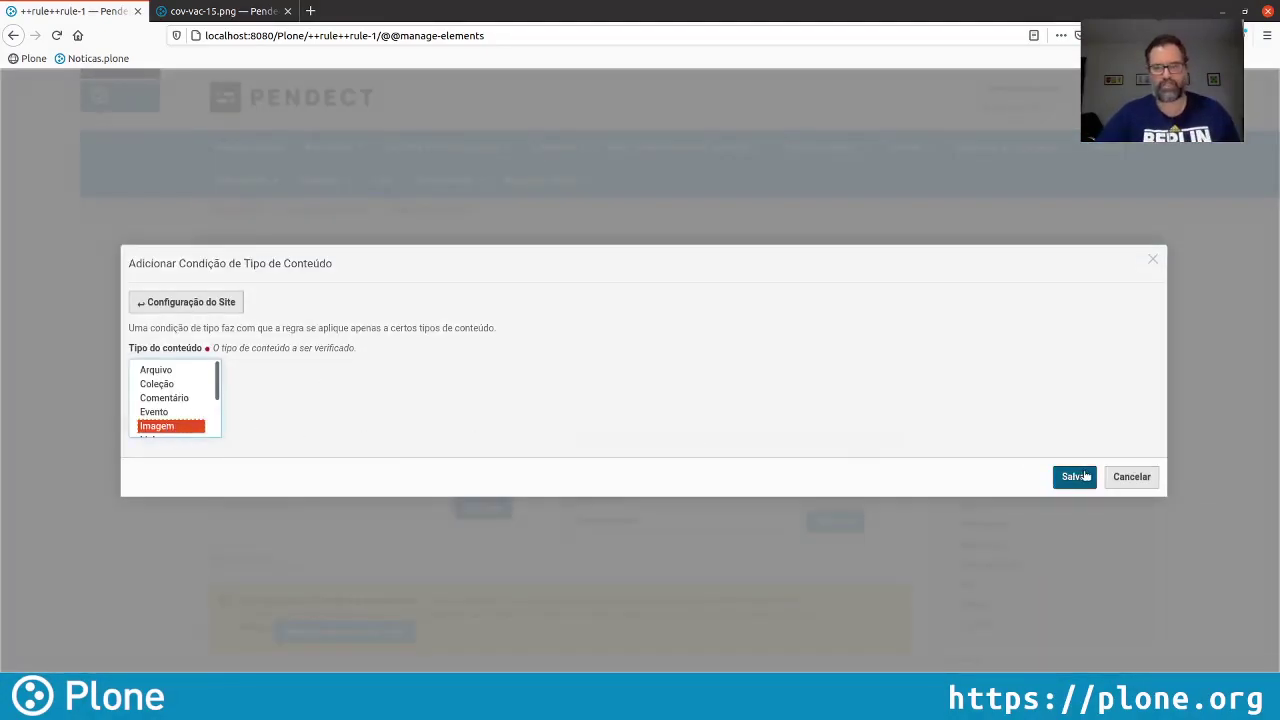
click(1074, 476)
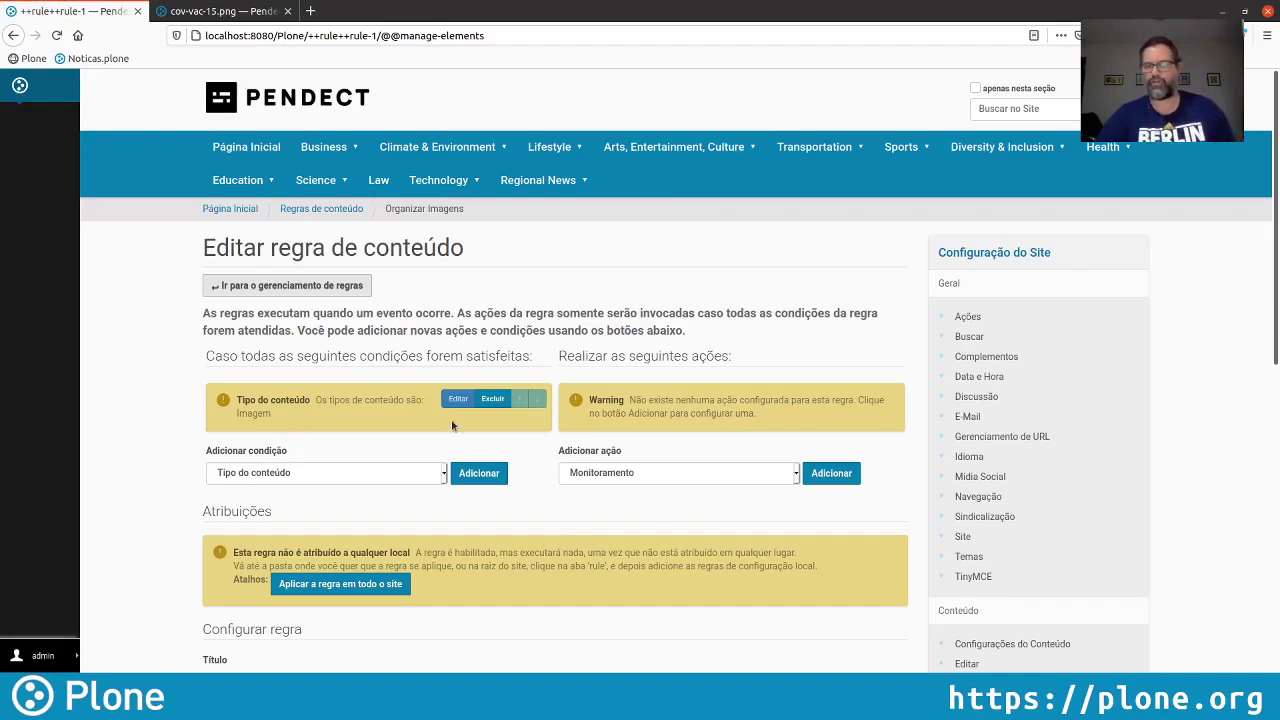
click(335, 472)
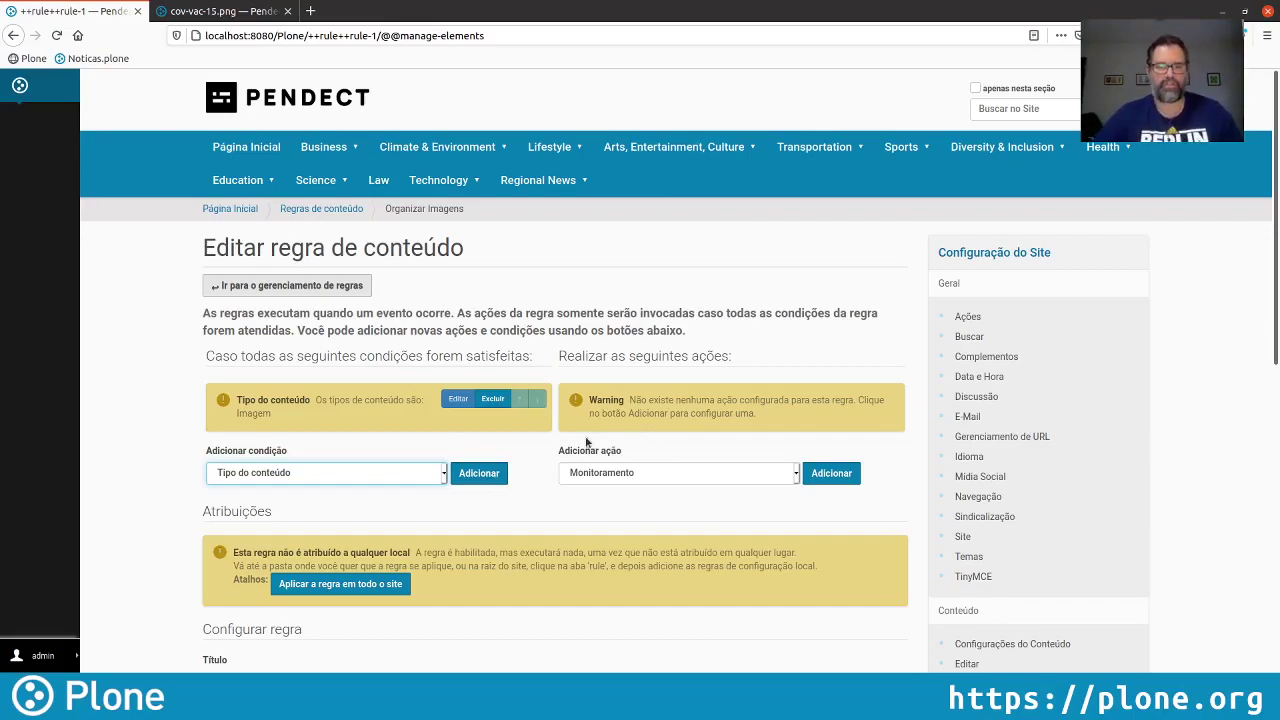
Add a 'Mover para a pasta' action with Image Bank (/images) as the destination
click(635, 479)
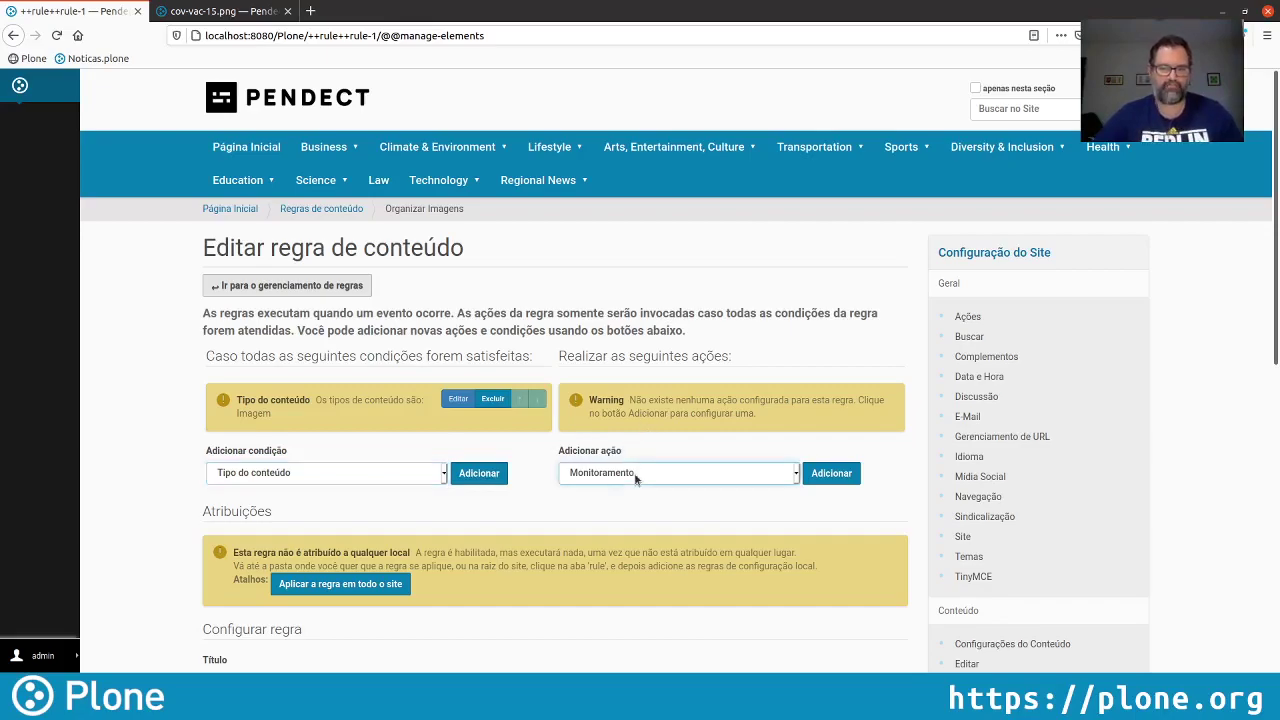
click(642, 550)
click(826, 475)
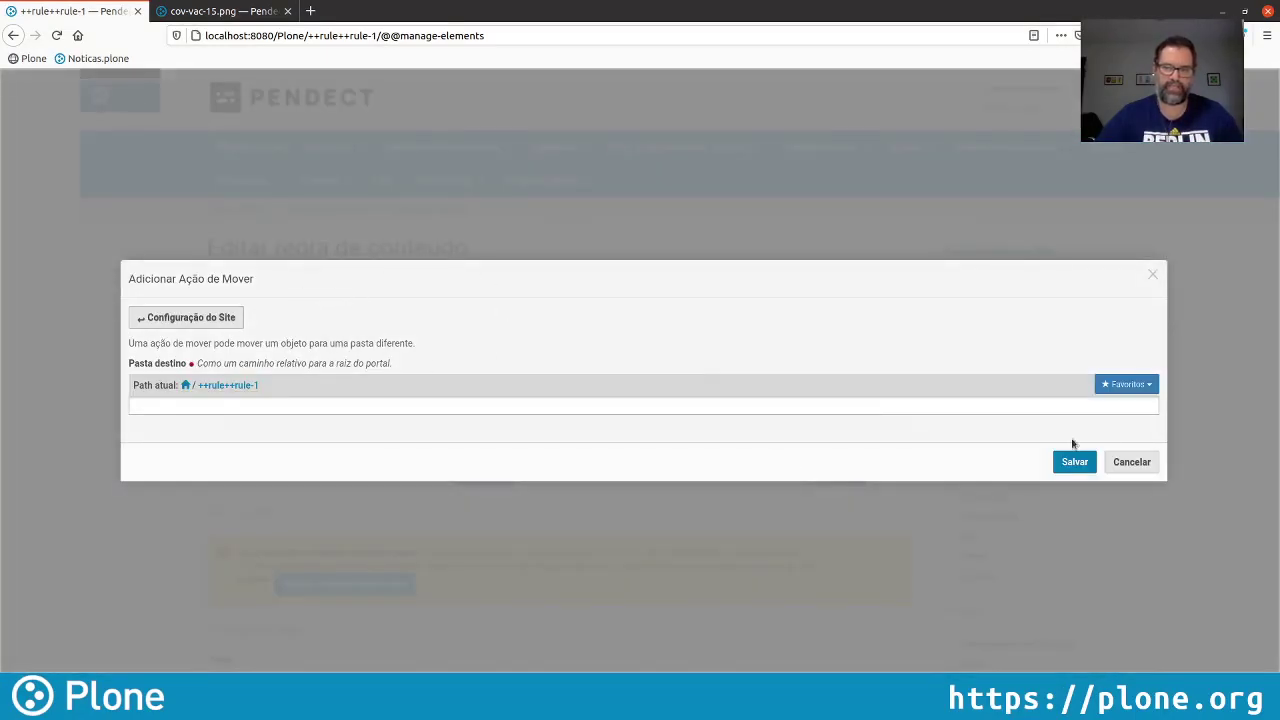
click(1136, 462)
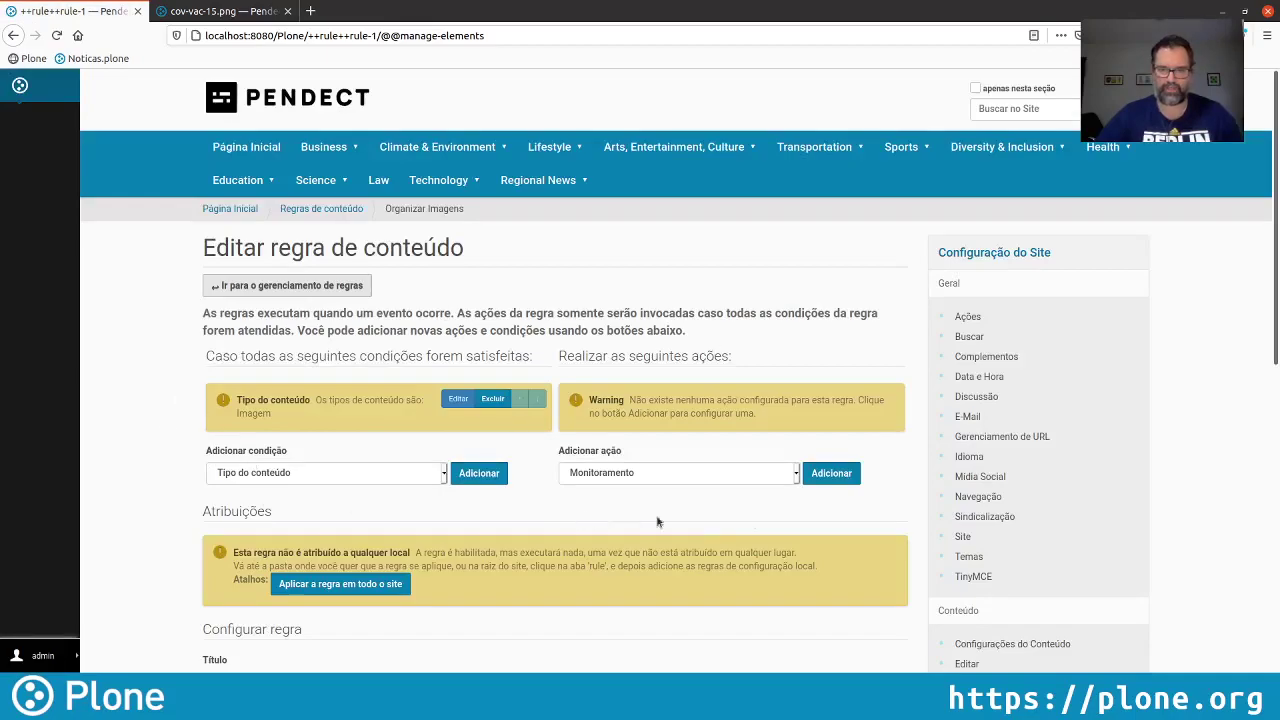
click(652, 476)
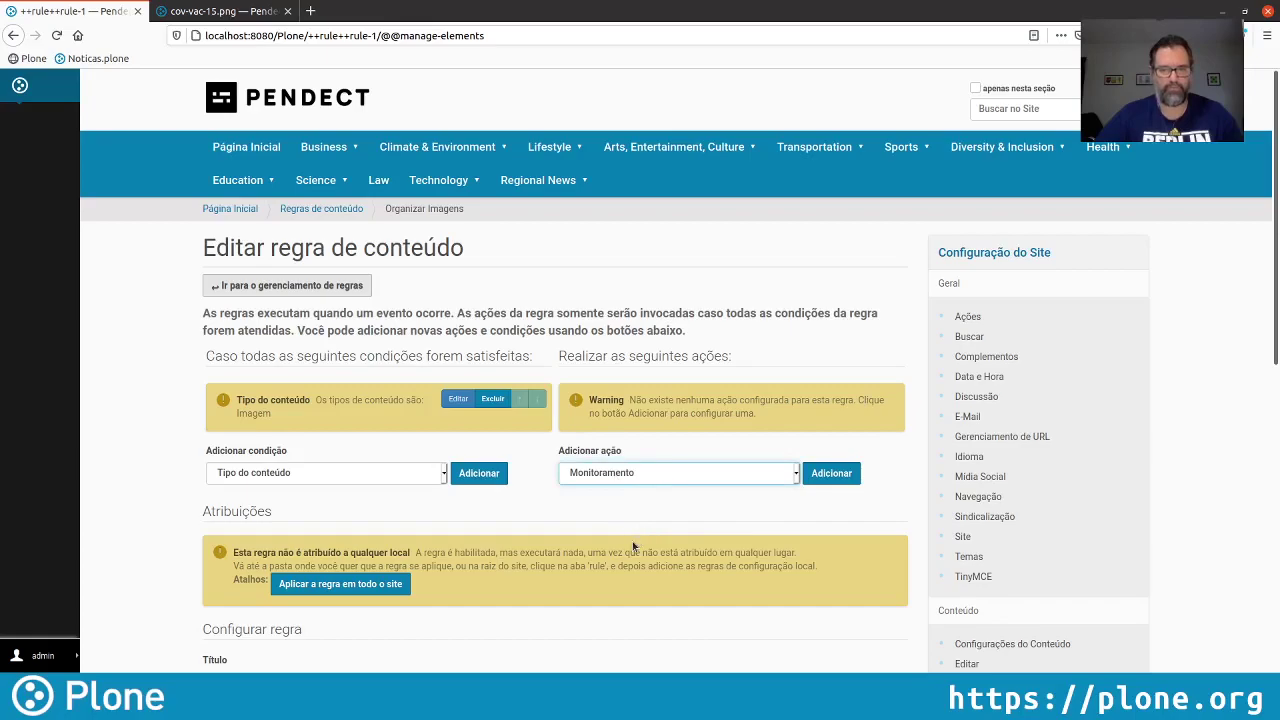
key(Down)
click(830, 475)
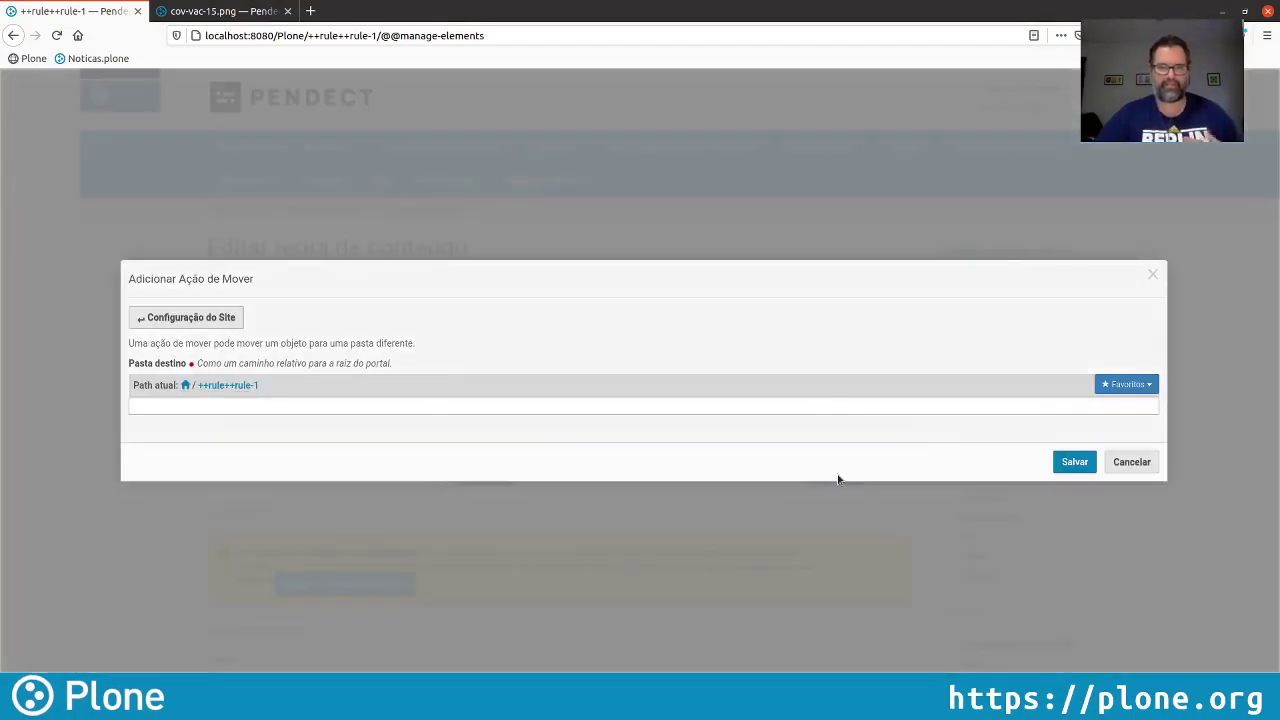
click(185, 385)
click(180, 433)
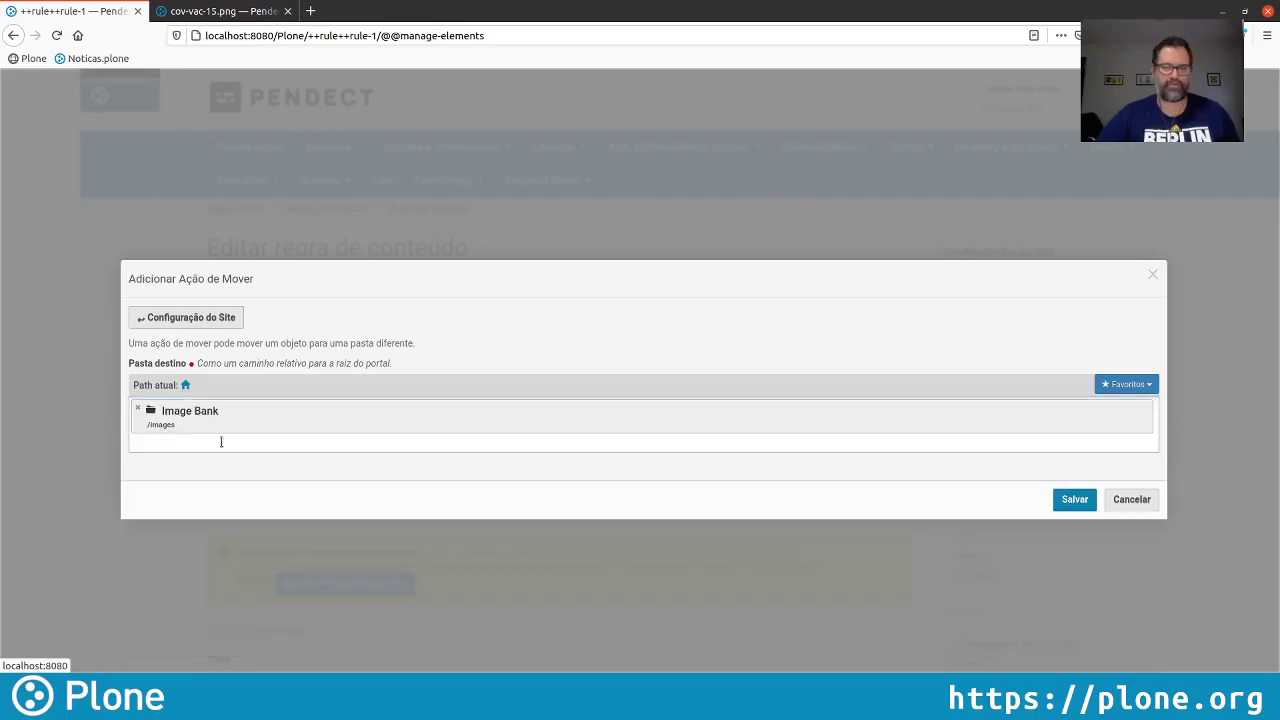
click(1076, 499)
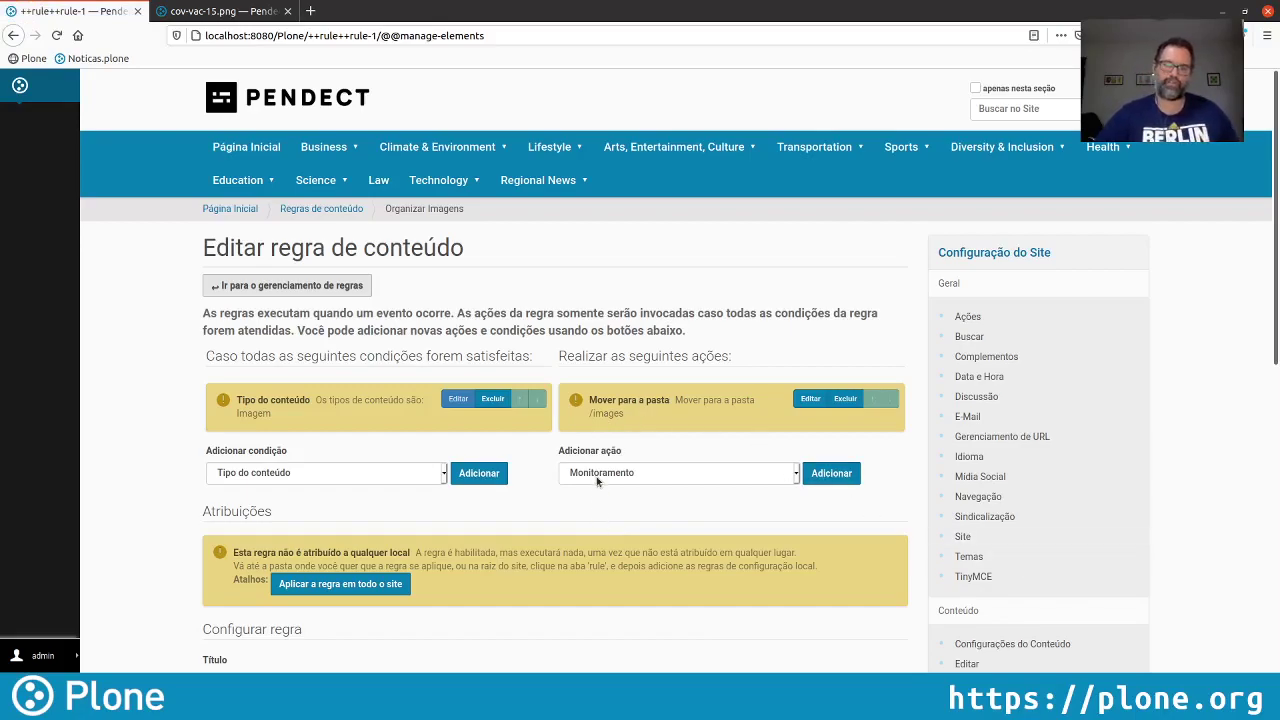
Add a Monitoramento action logging 'A imagem &c adicionada por &u foi movida para a pasta /images'
click(822, 478)
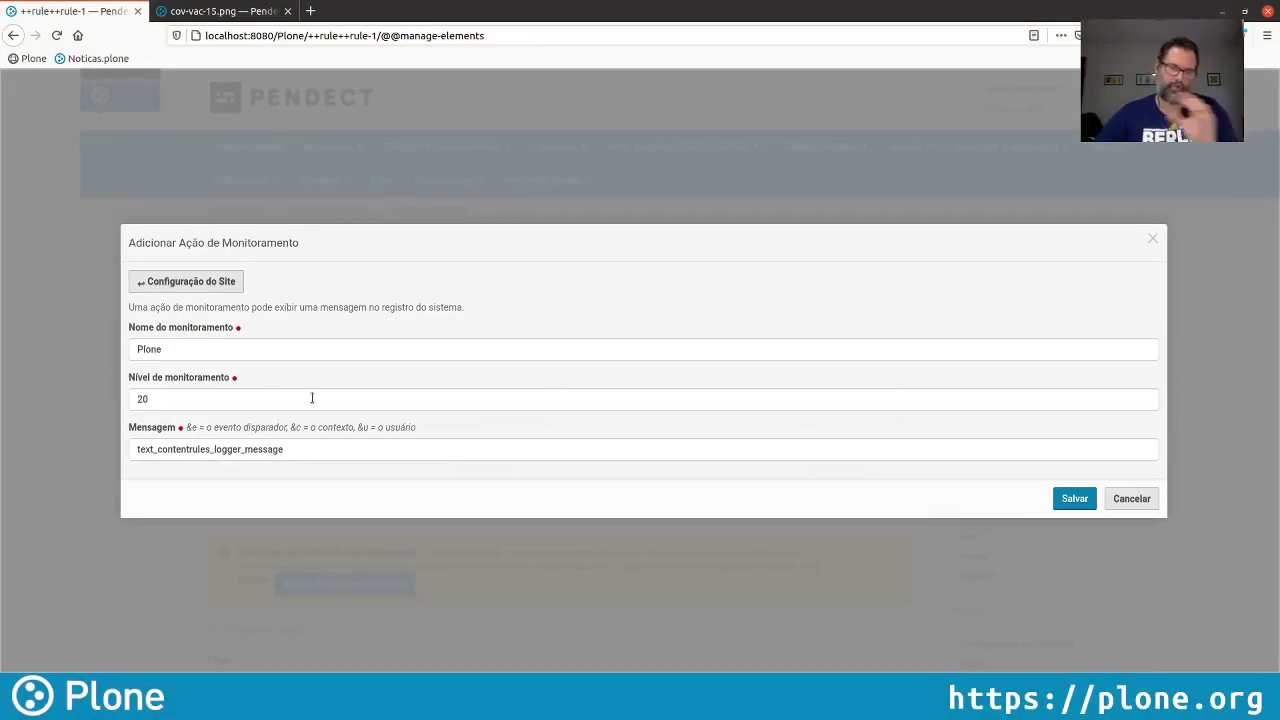
triple_click(309, 452)
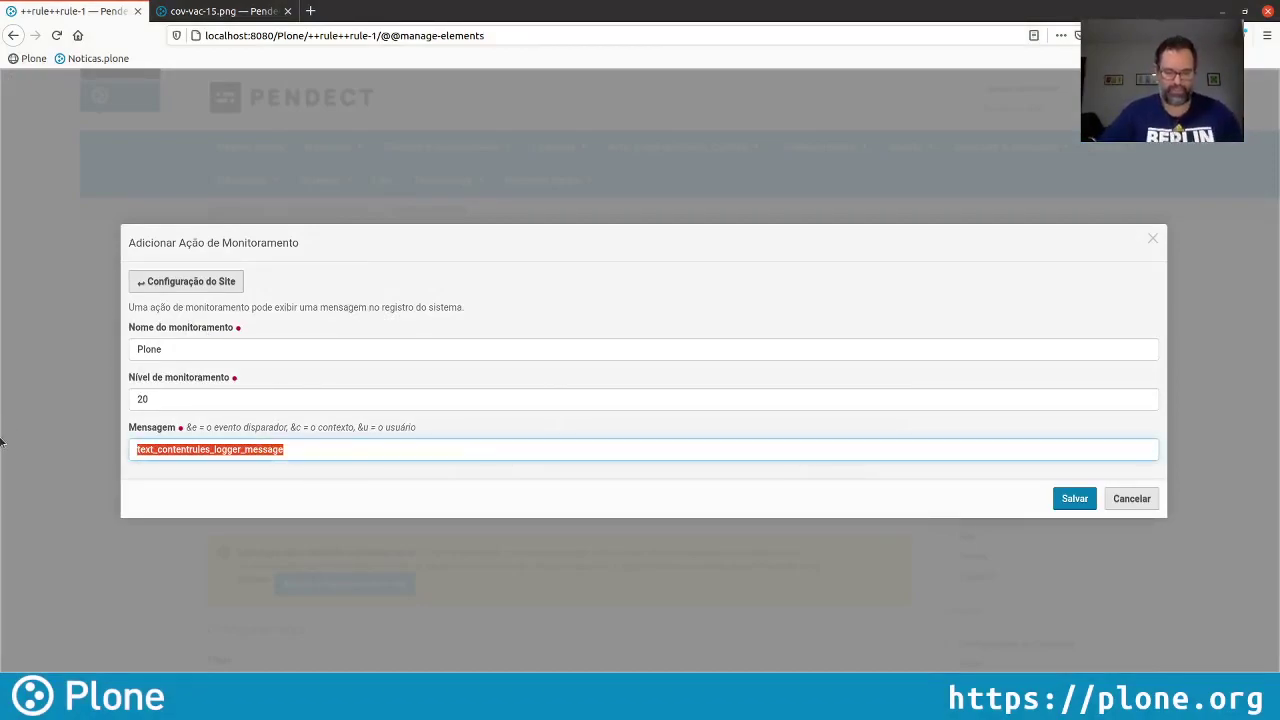
text(A imagem )
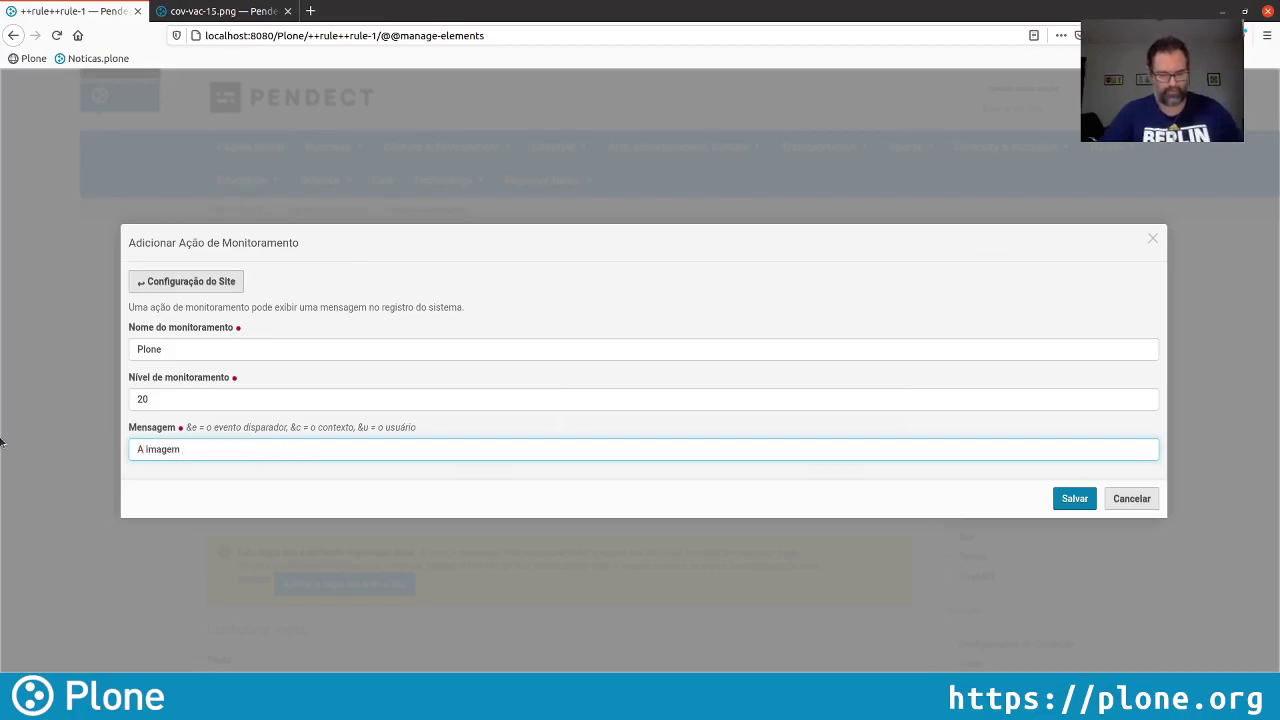
text(&)
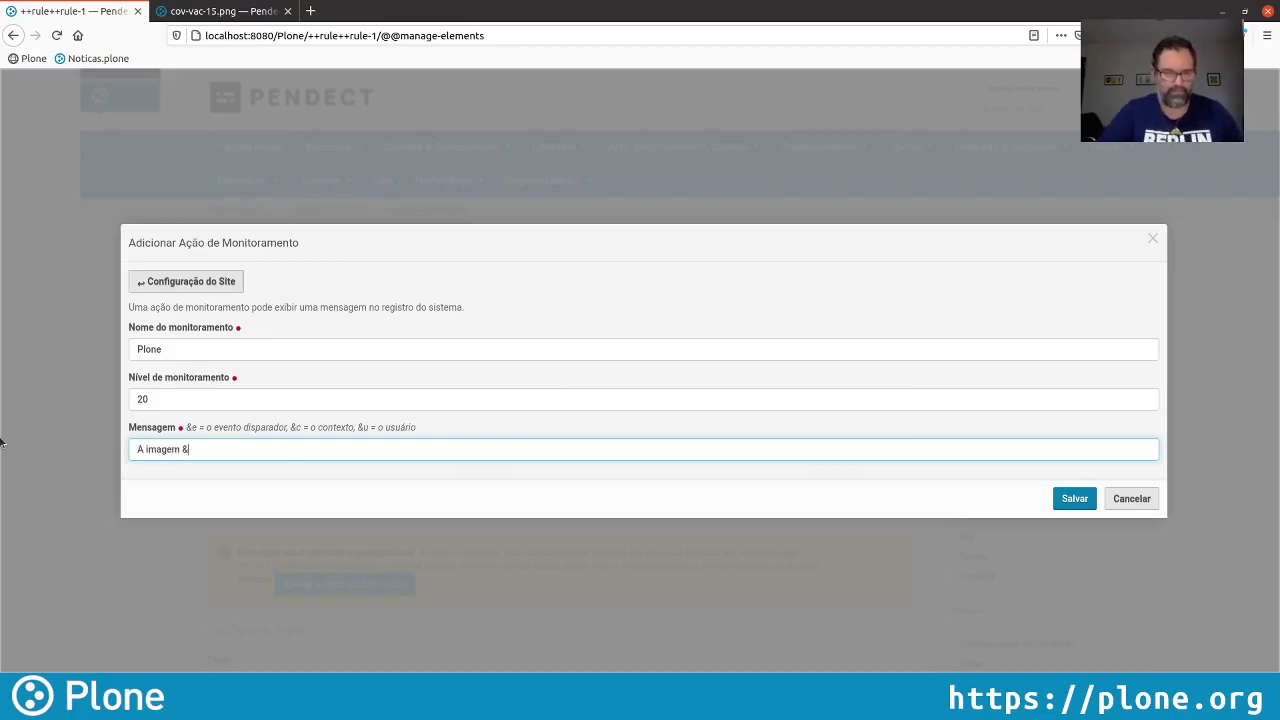
text(c)
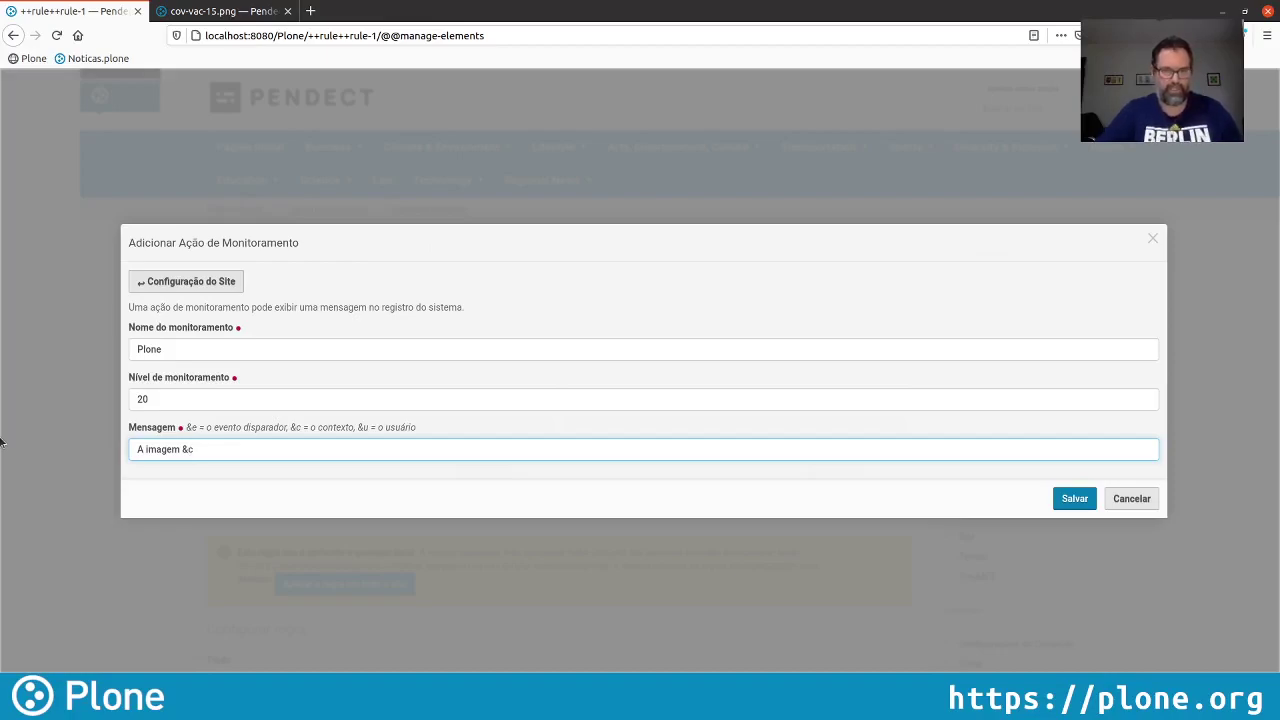
text( adic)
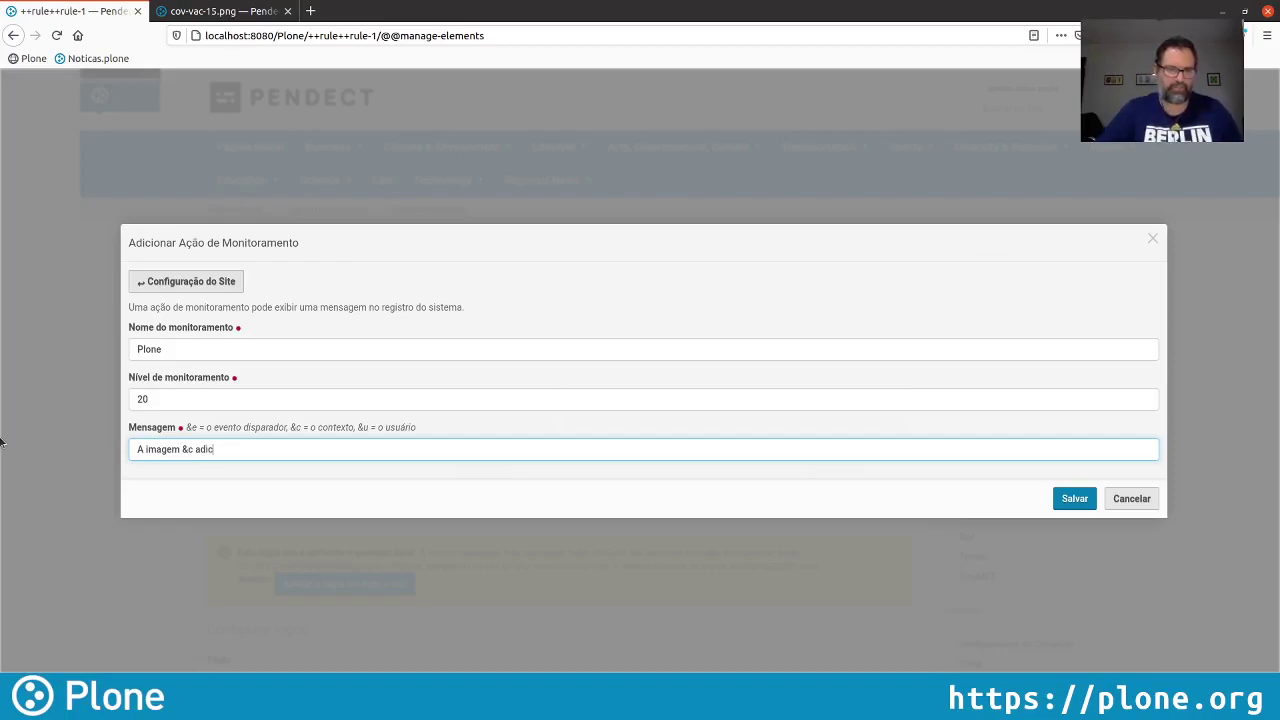
text(ionada)
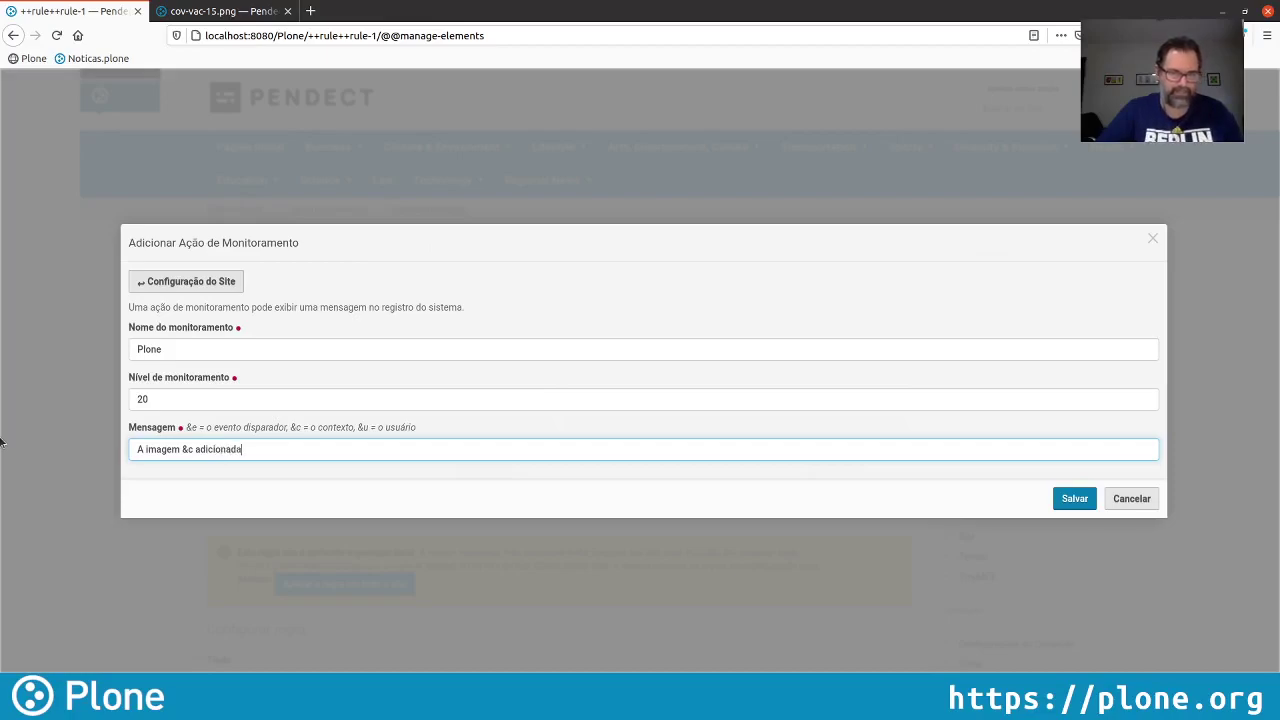
text( por)
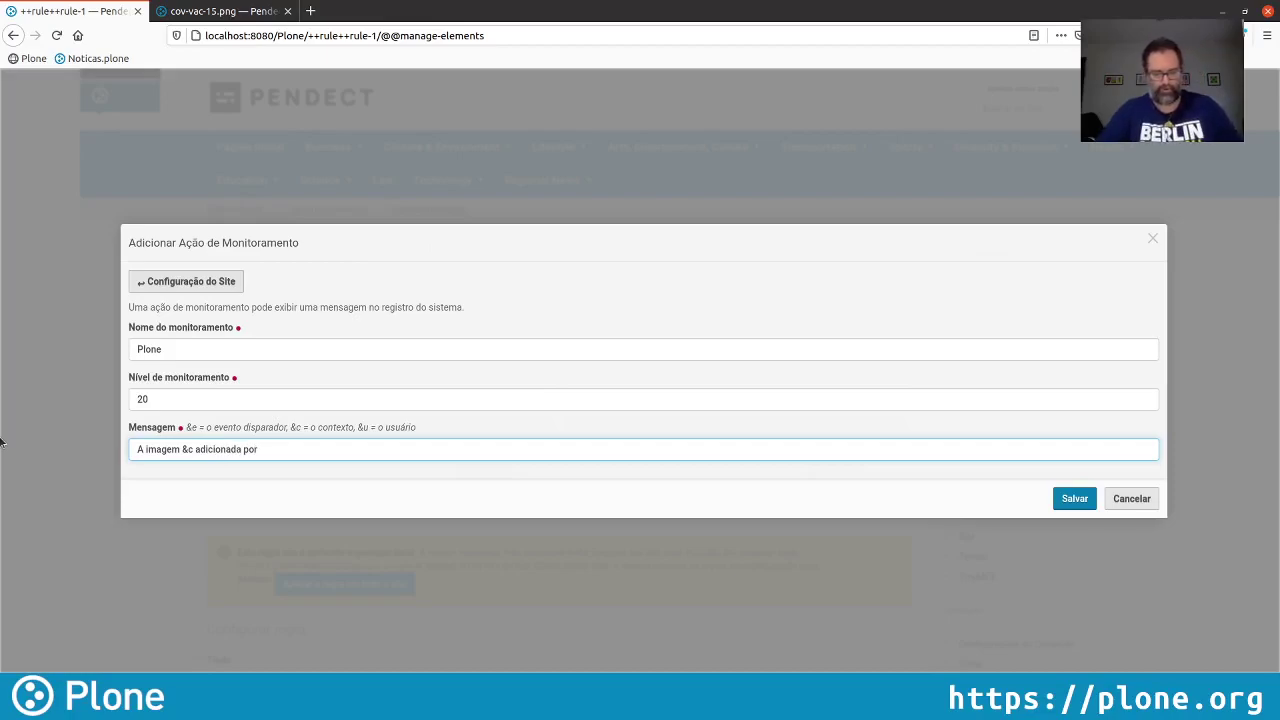
text( &u foi )
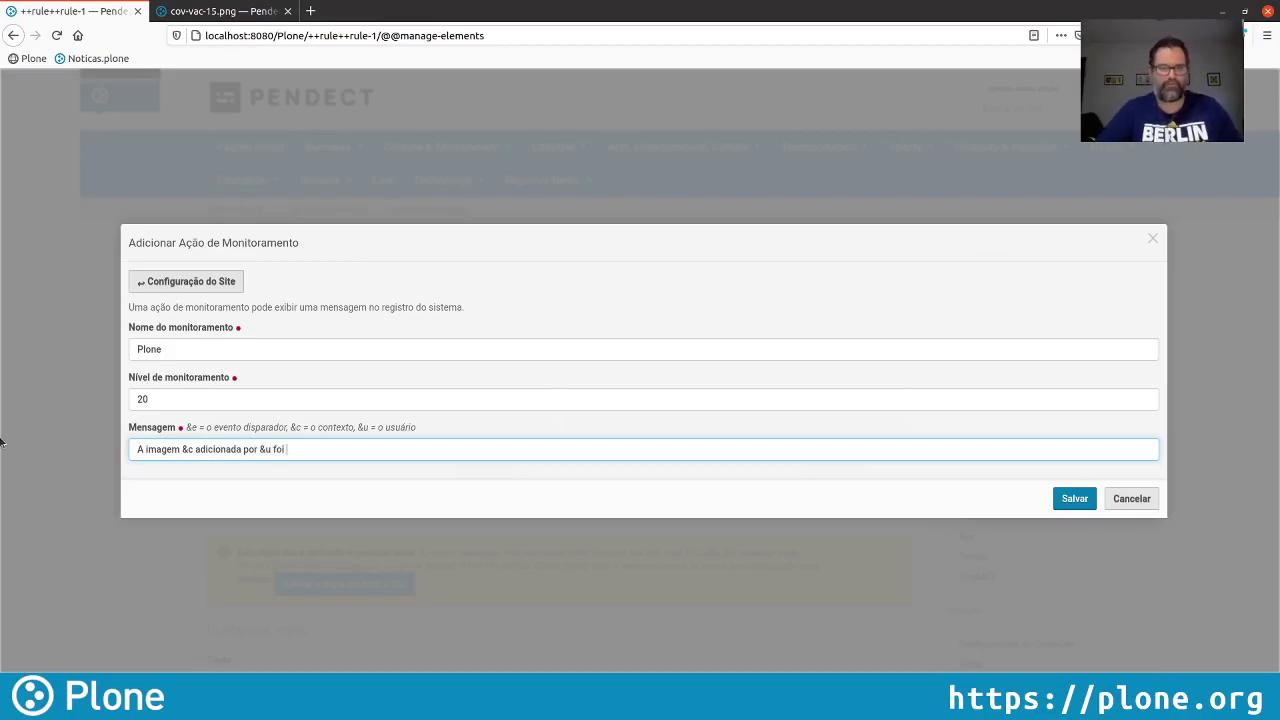
text(movida para a)
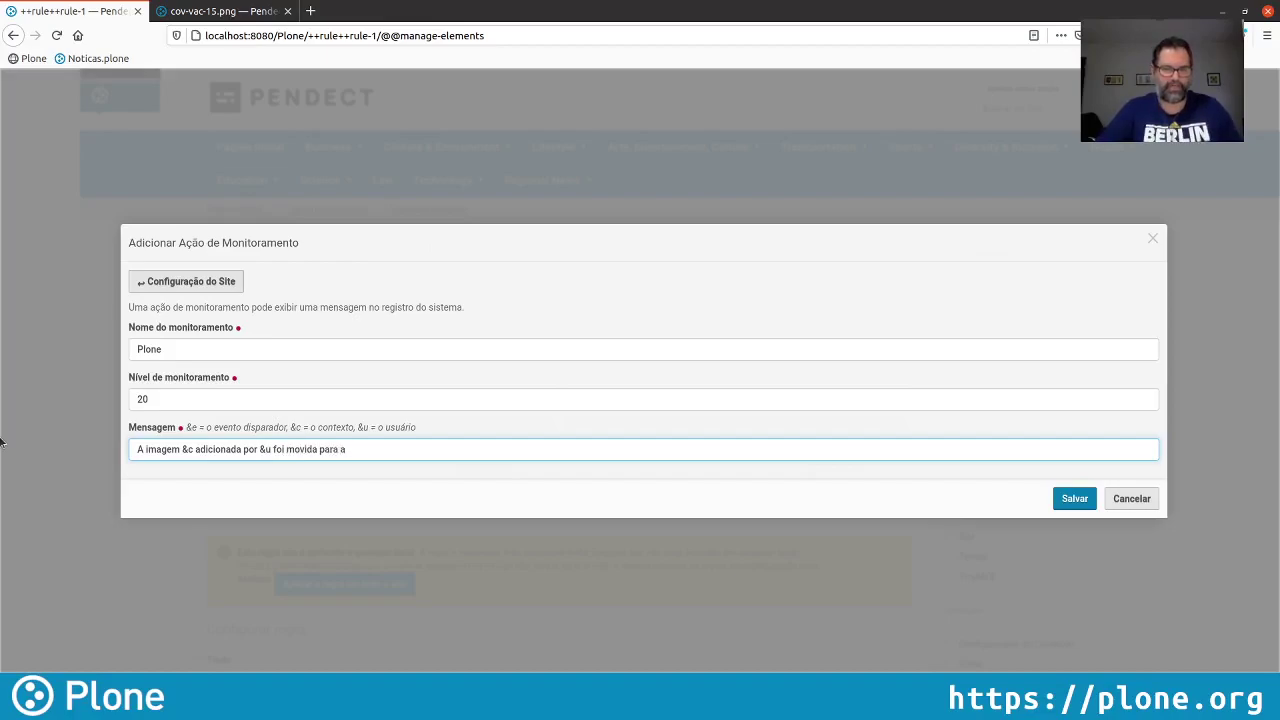
text( pasta /images)
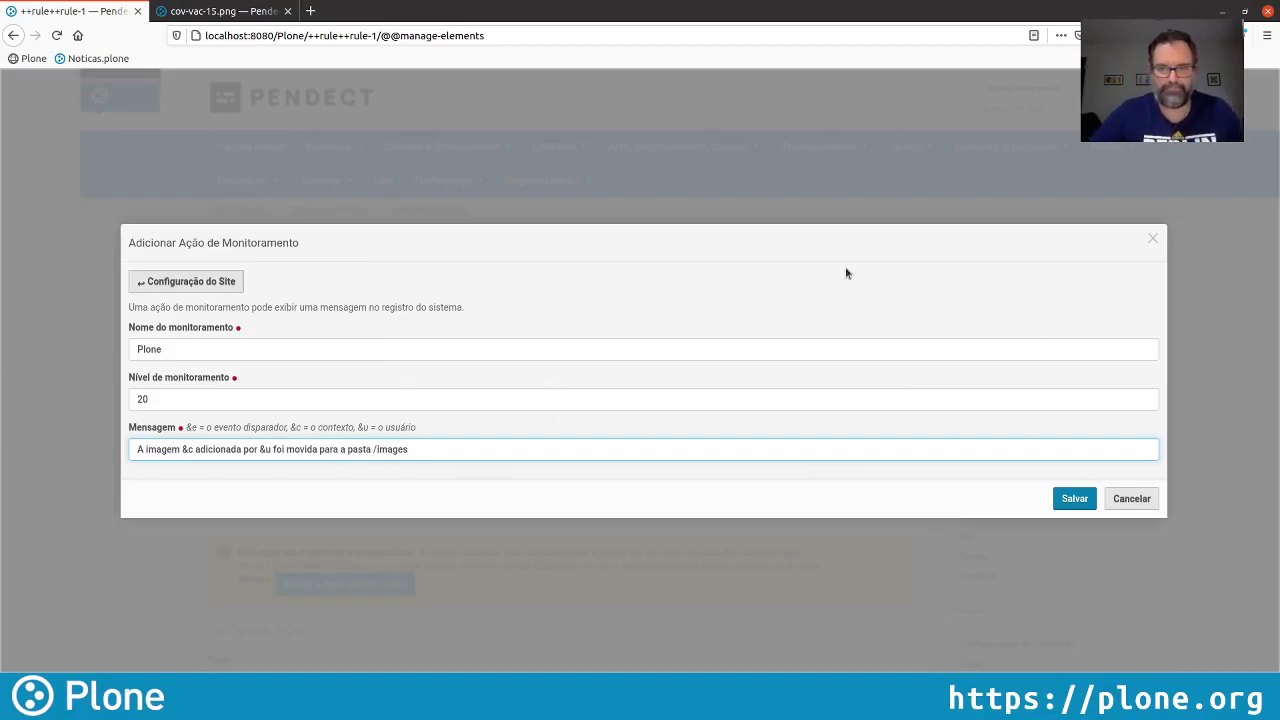
click(1066, 495)
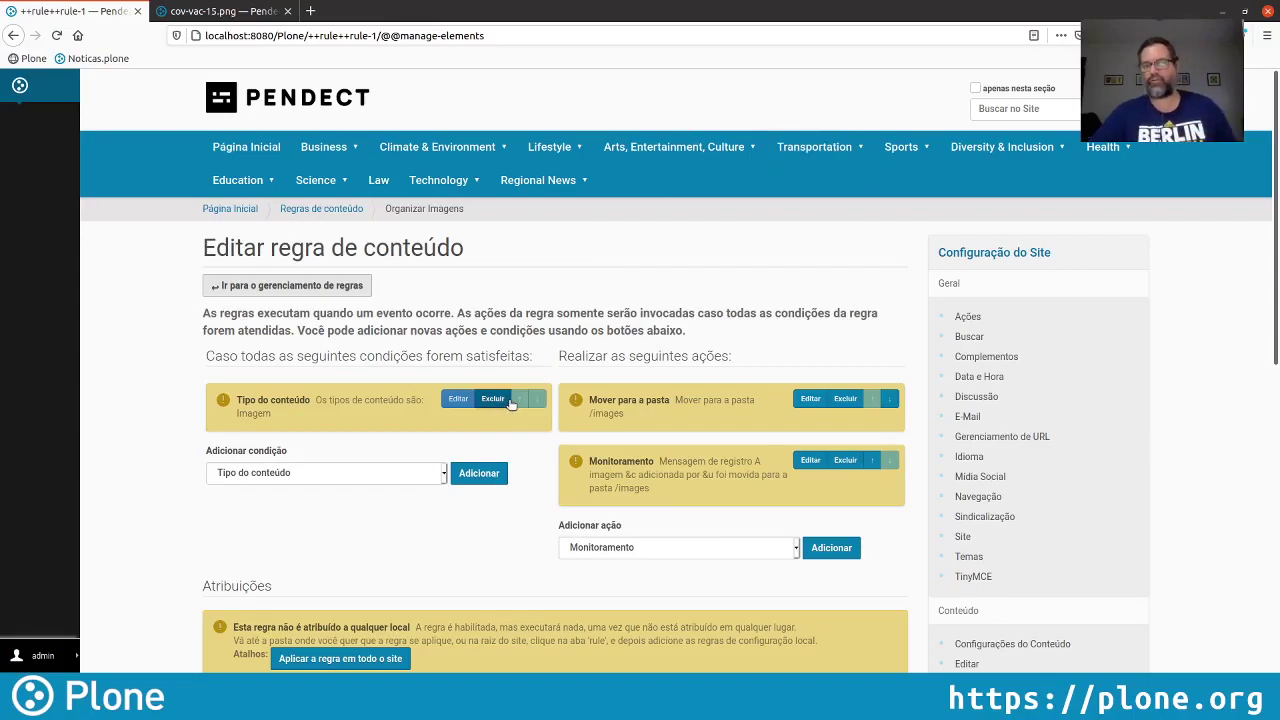
Assign the Organizar Imagens rule to the entire site, then leave the rule editor
scroll(512, 402, down, 2)
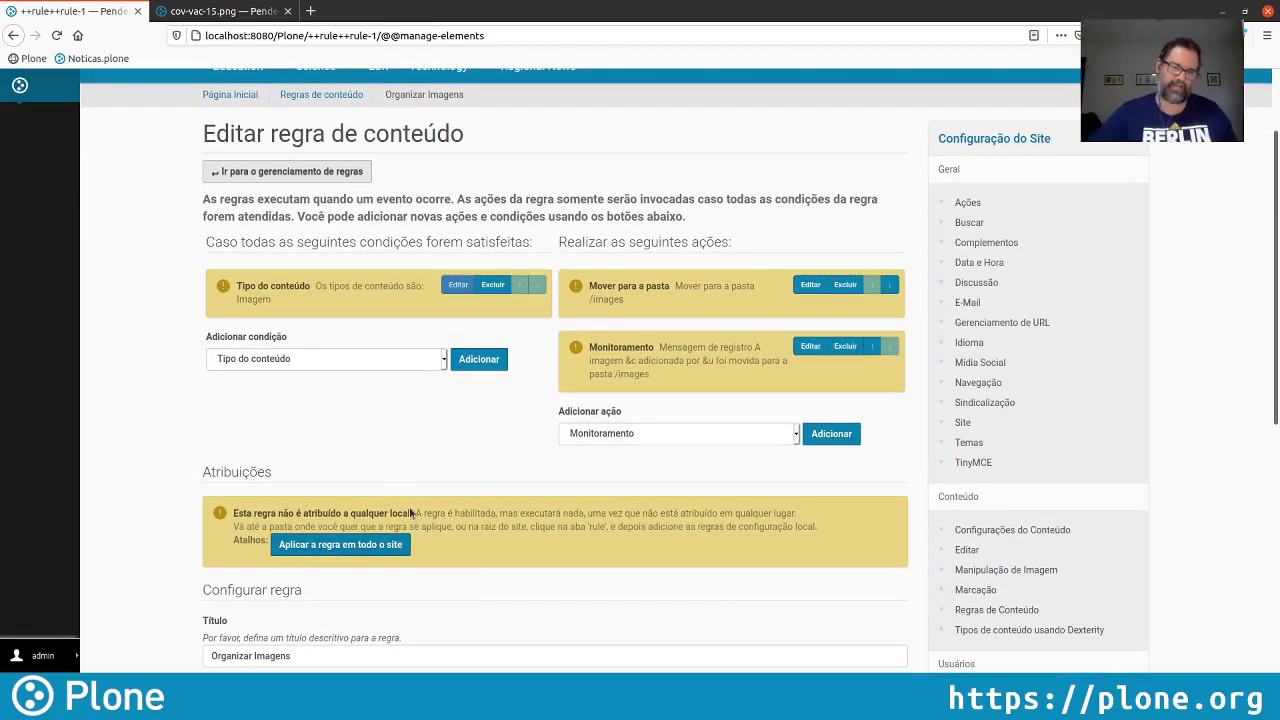
drag(412, 514, 280, 505)
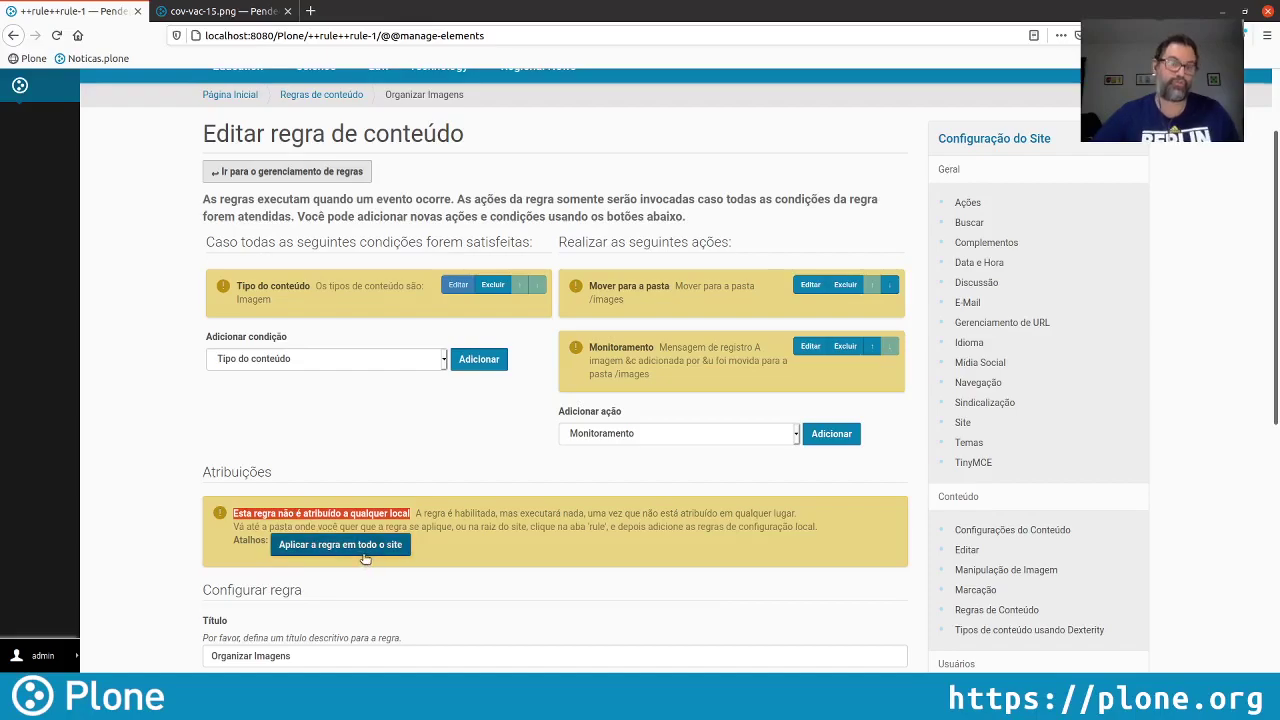
click(365, 556)
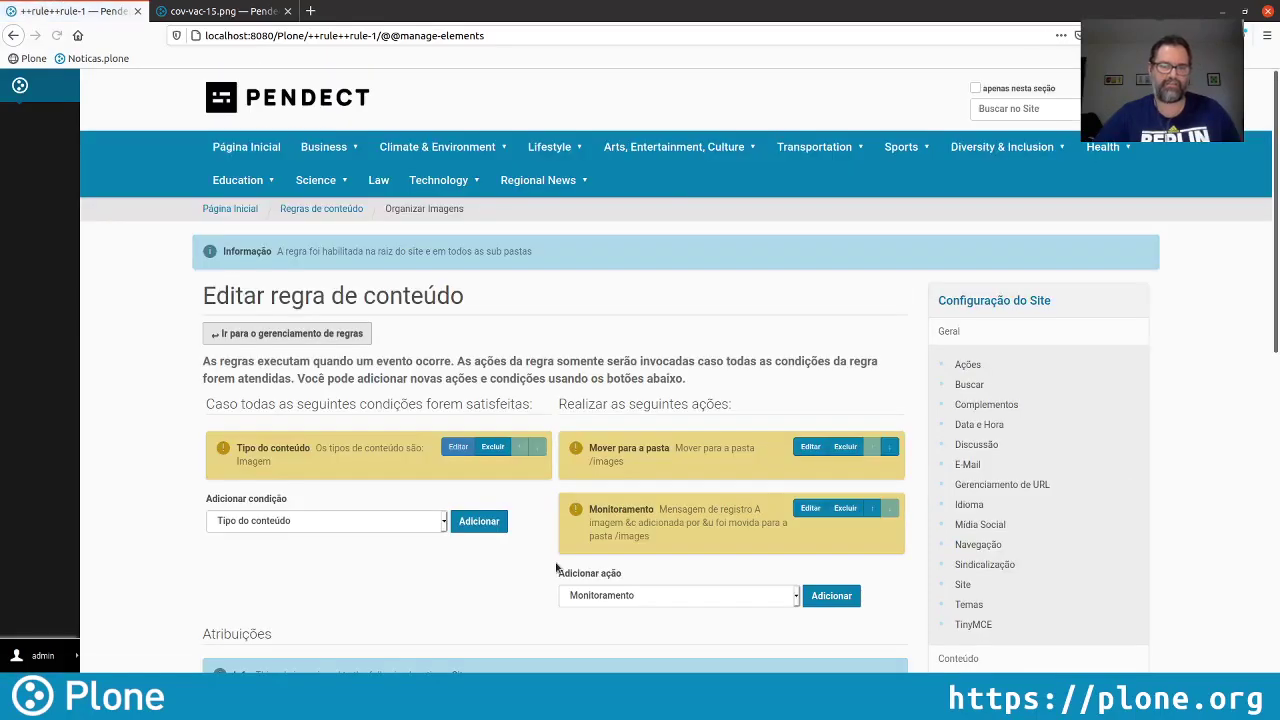
scroll(556, 568, down, 3)
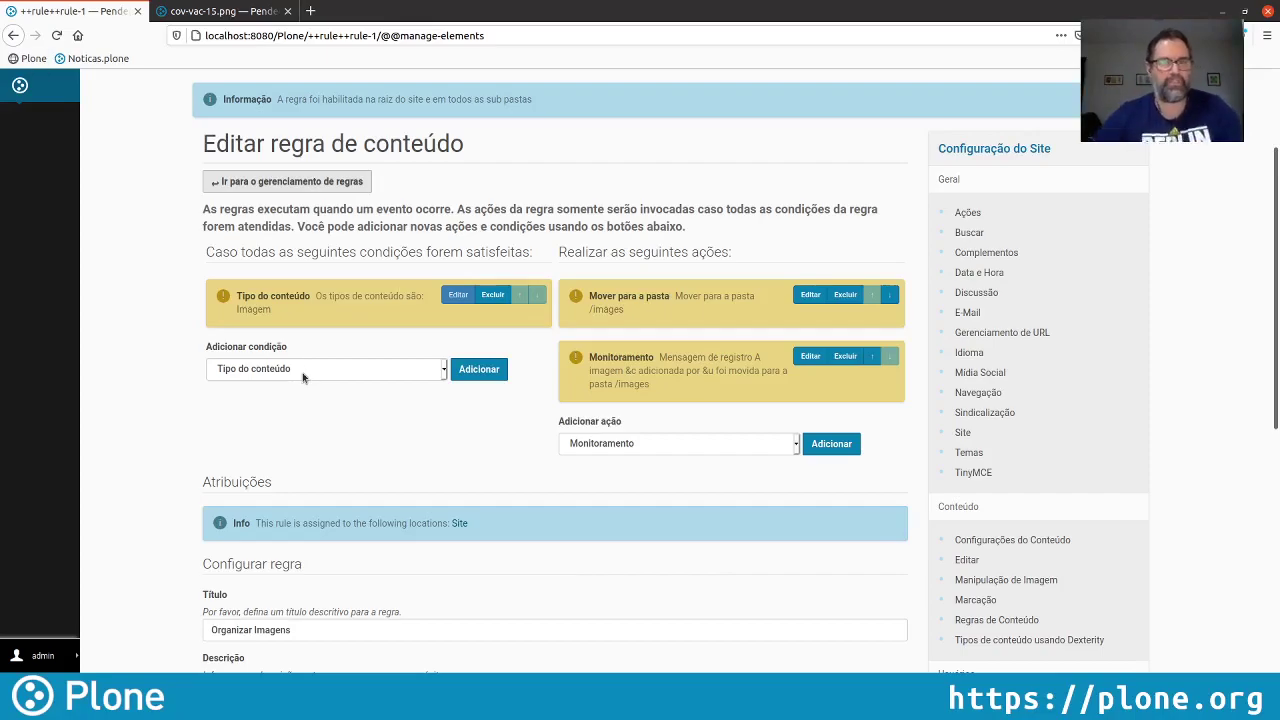
click(283, 185)
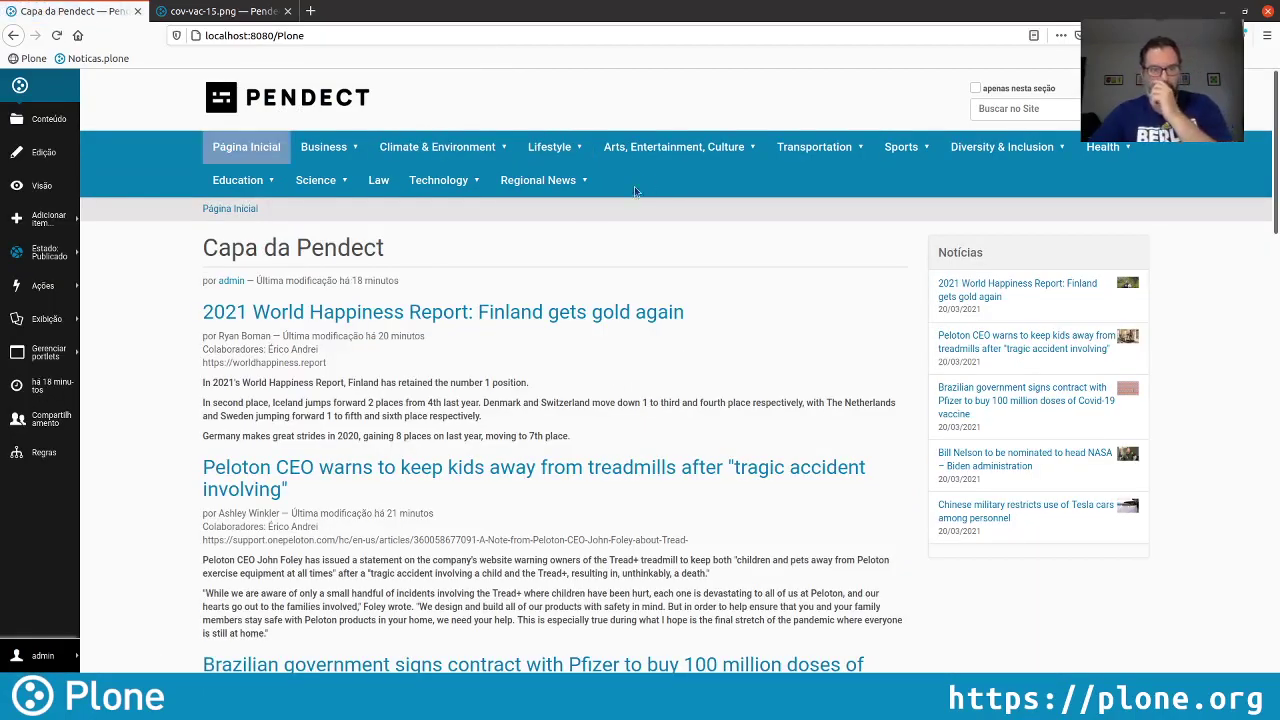
Upload Drazen-1.jpeg as a site-root image titled with the player's full name
click(45, 217)
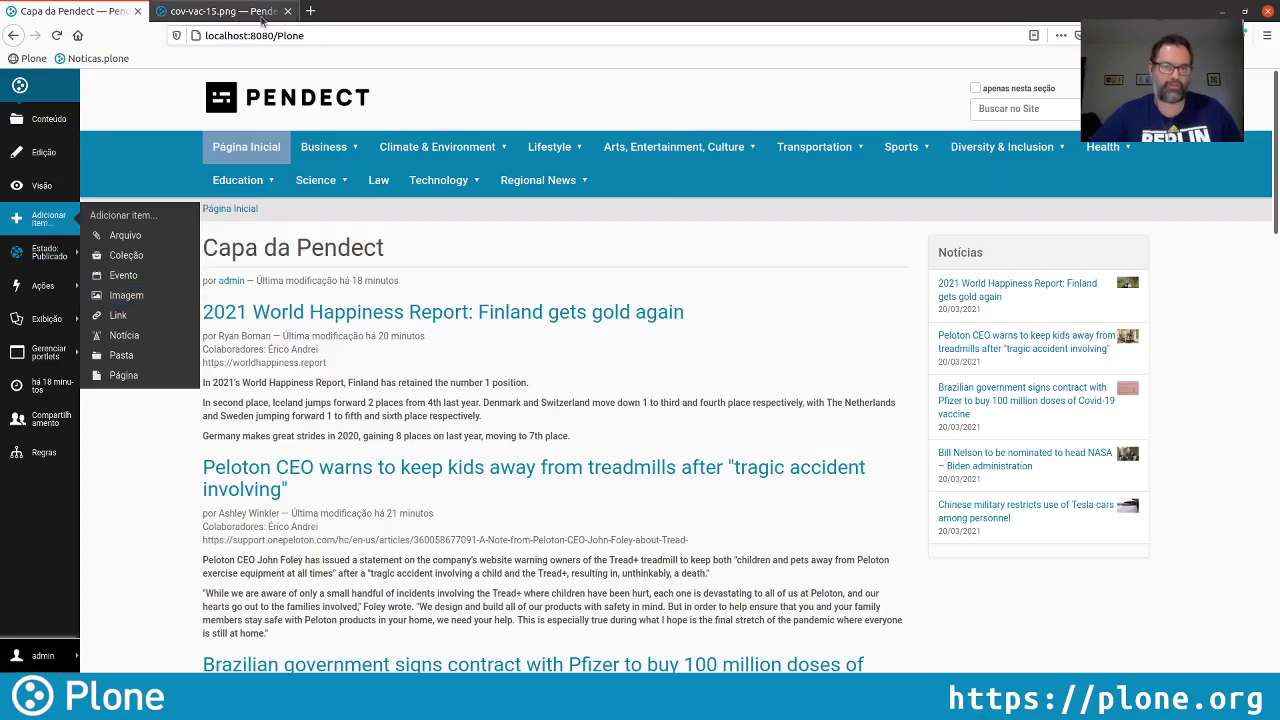
click(127, 295)
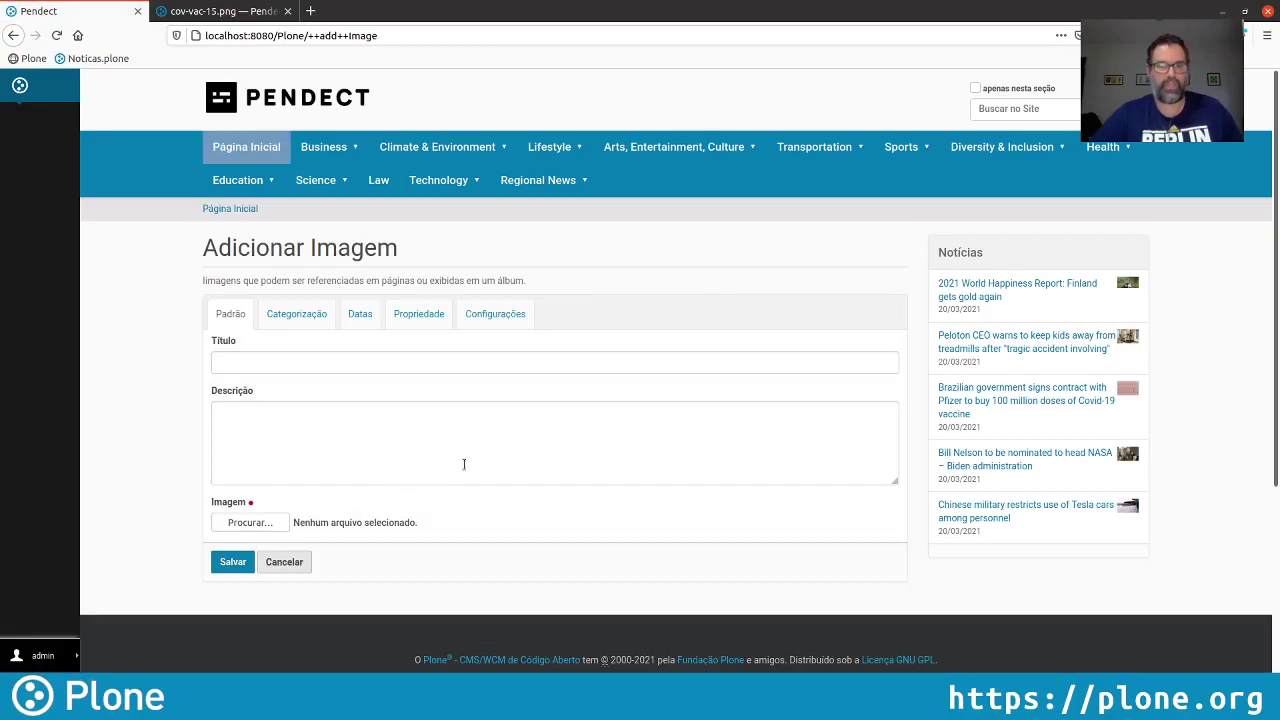
click(250, 522)
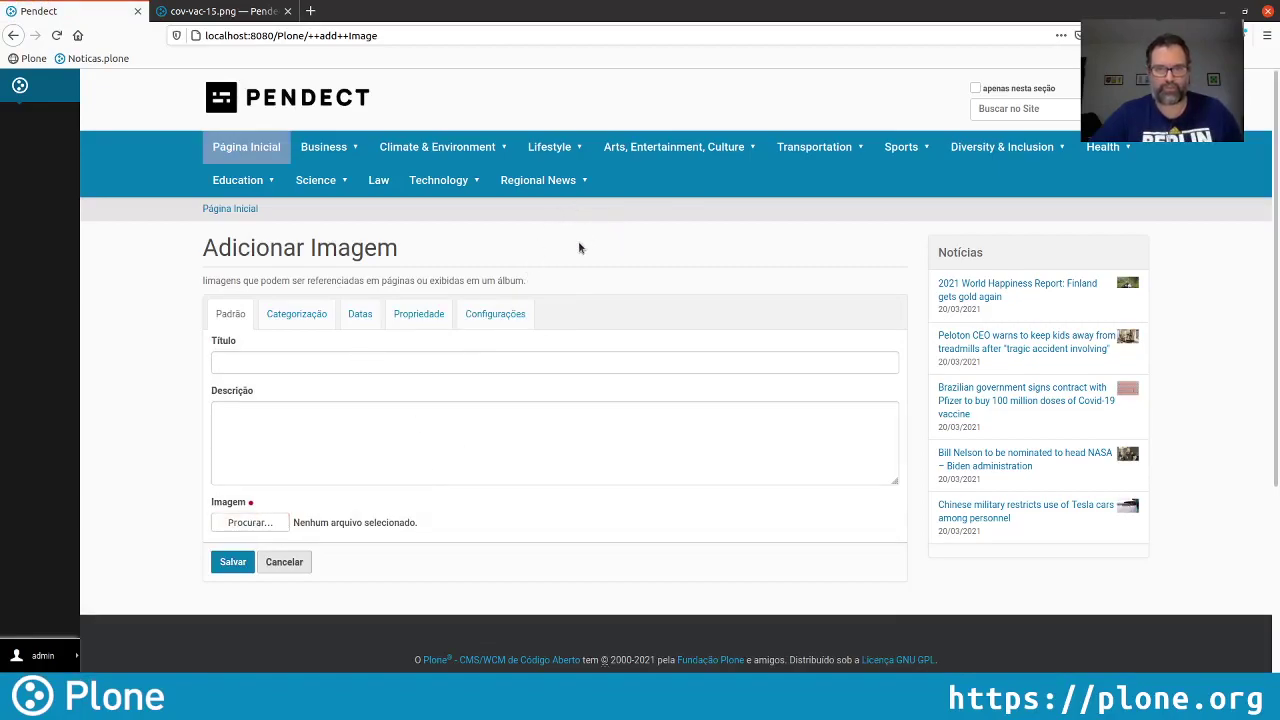
double_click(955, 93)
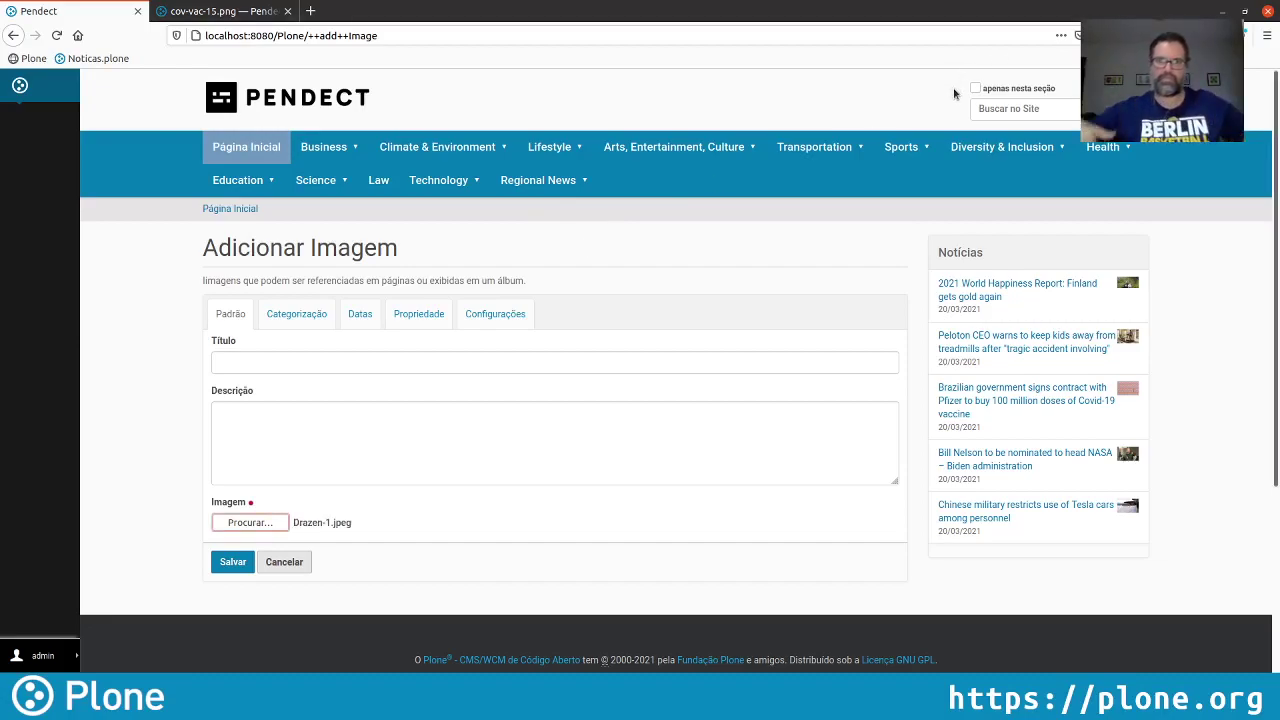
click(378, 360)
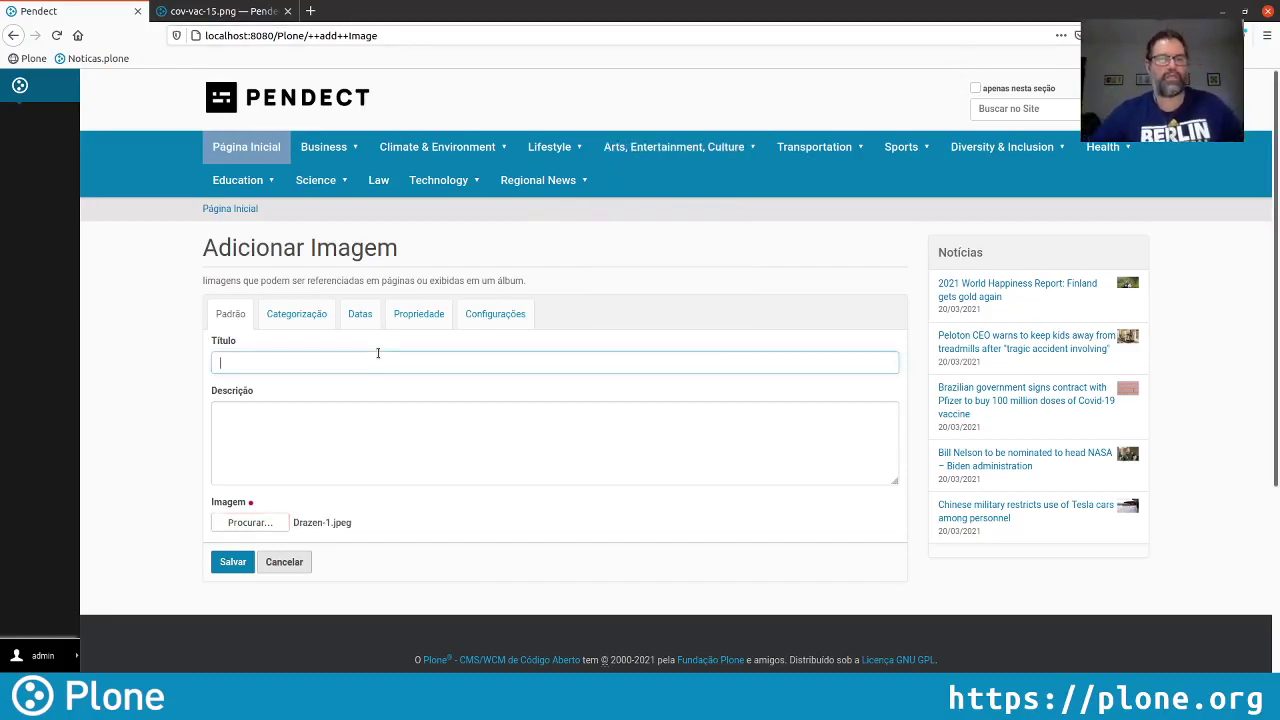
text(Drazen)
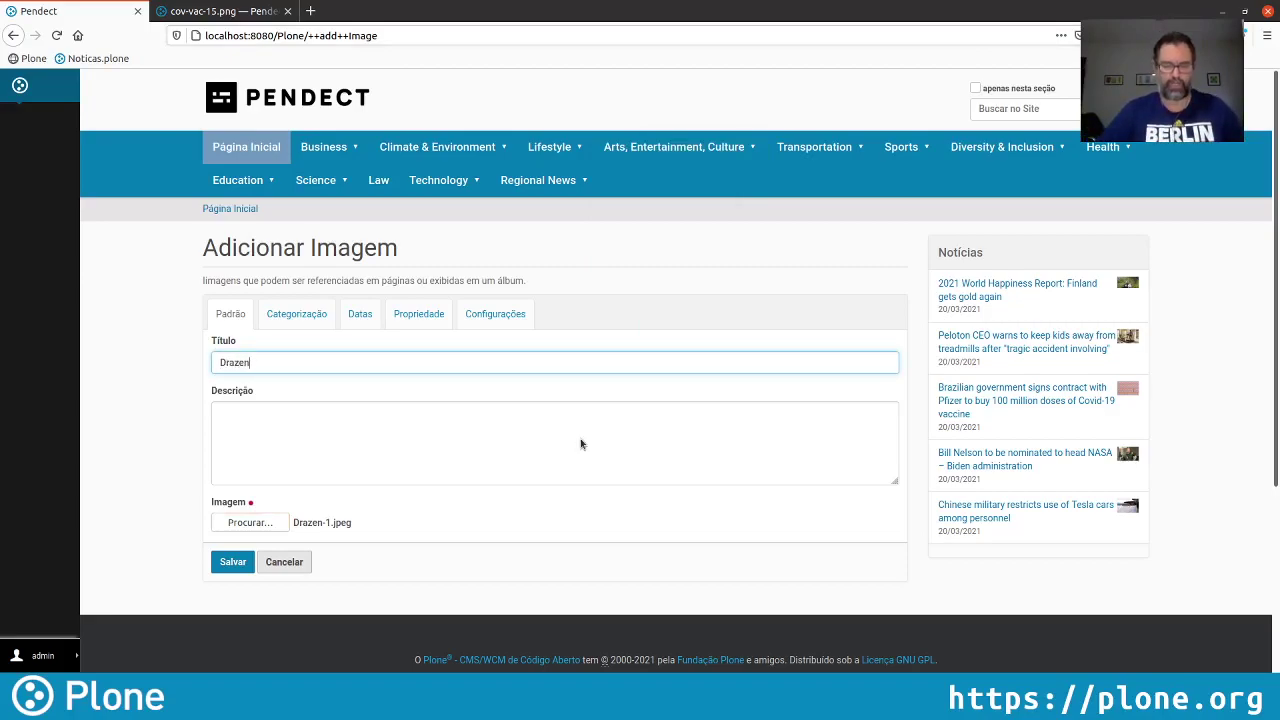
text( Pet)
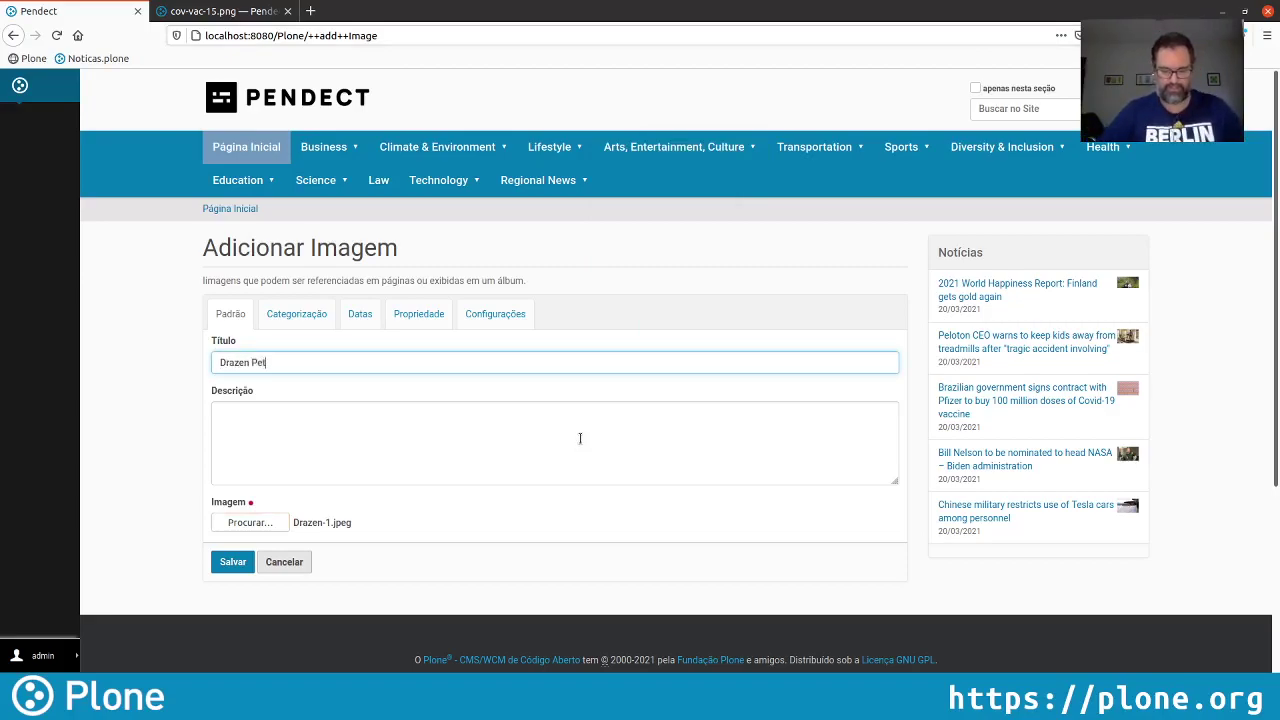
text(rovic)
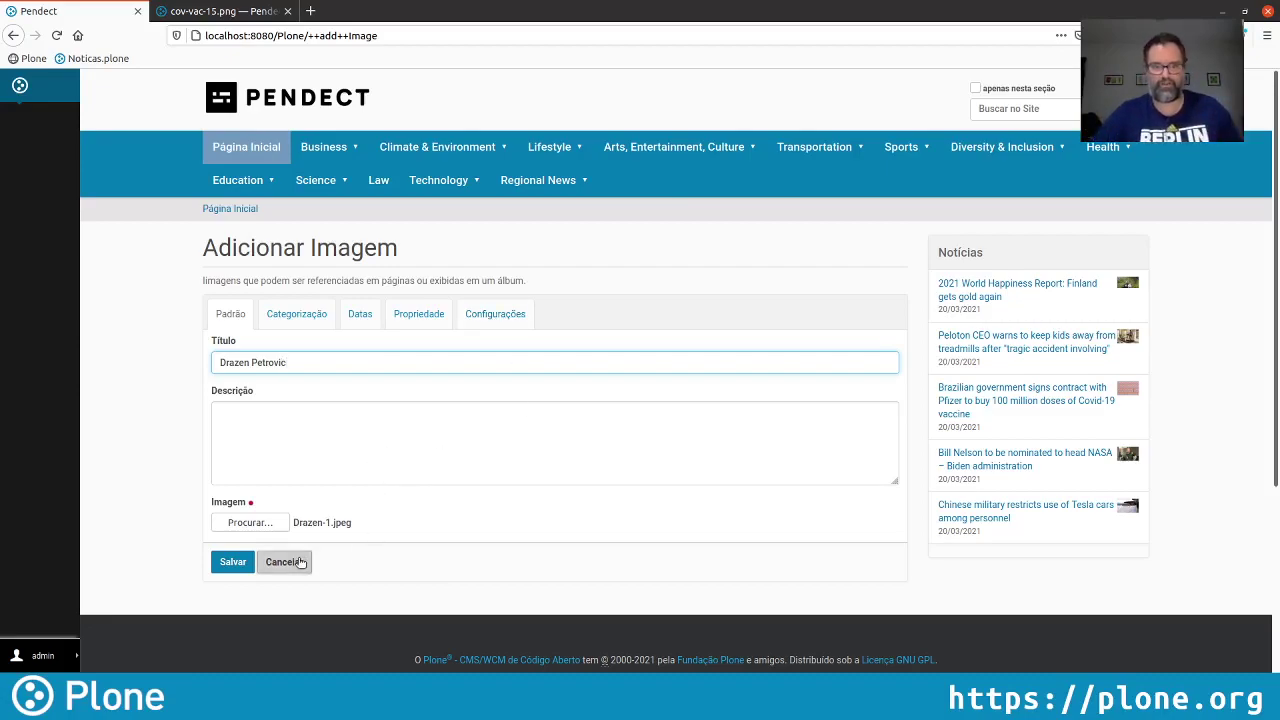
click(234, 564)
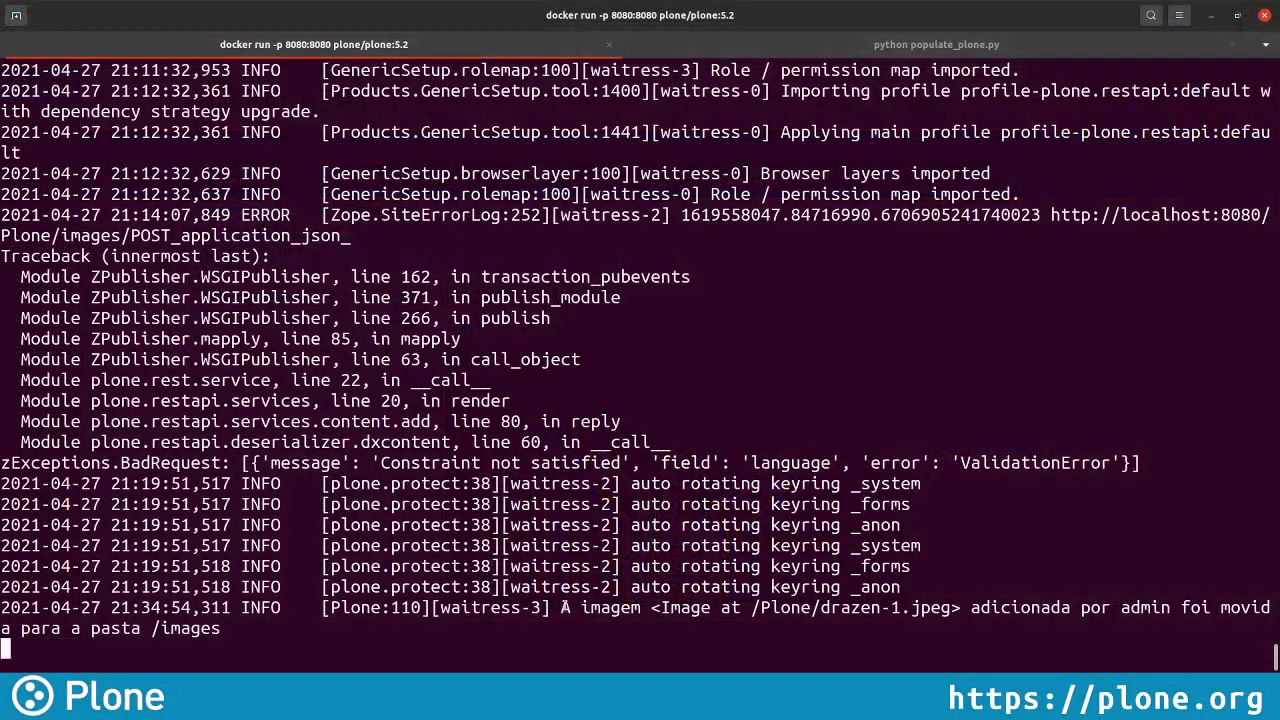
Highlight the Terminal log line reporting the image was moved to /images
drag(562, 607, 568, 622)
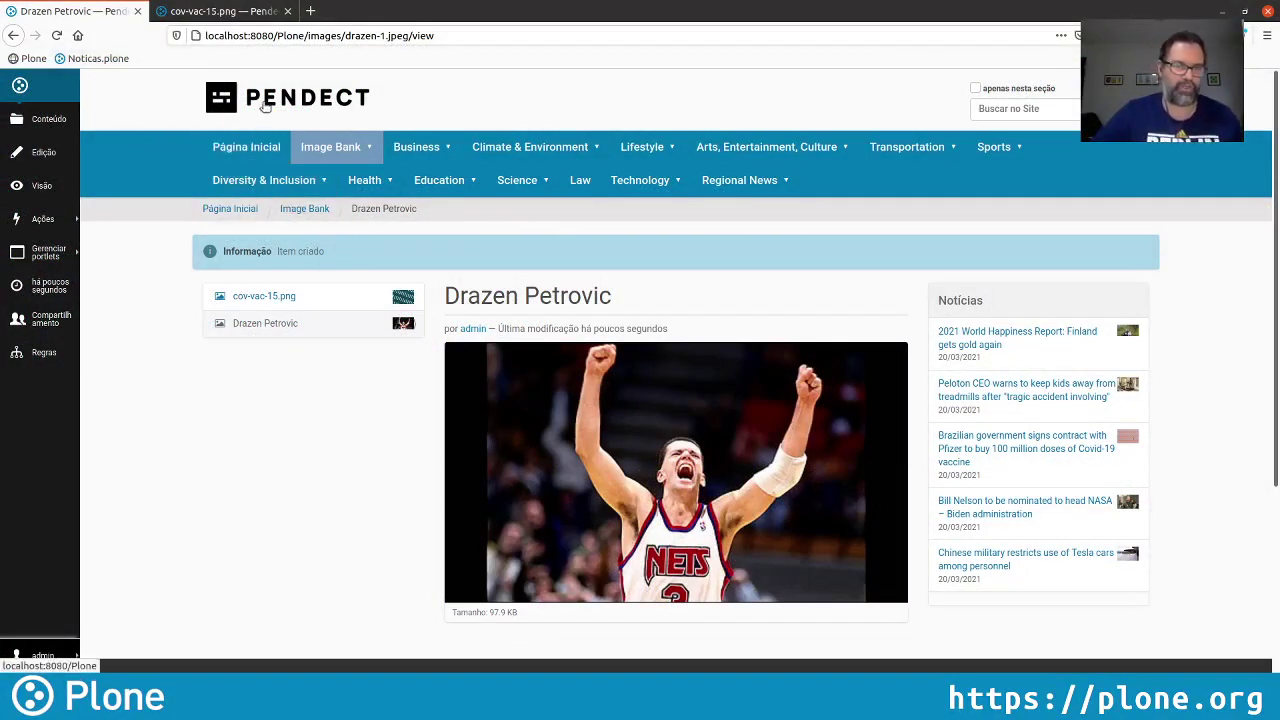
Start a new image in the Sports section with Drazen-2.jpg as its file
click(993, 147)
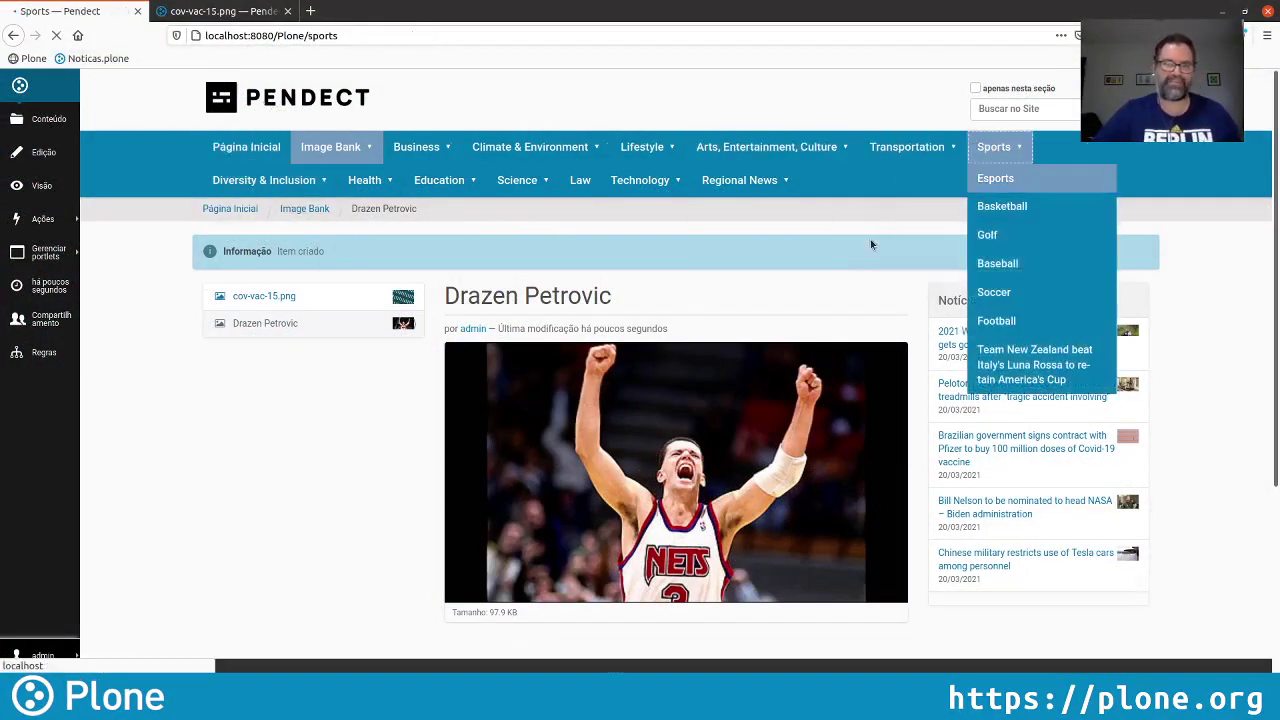
click(45, 218)
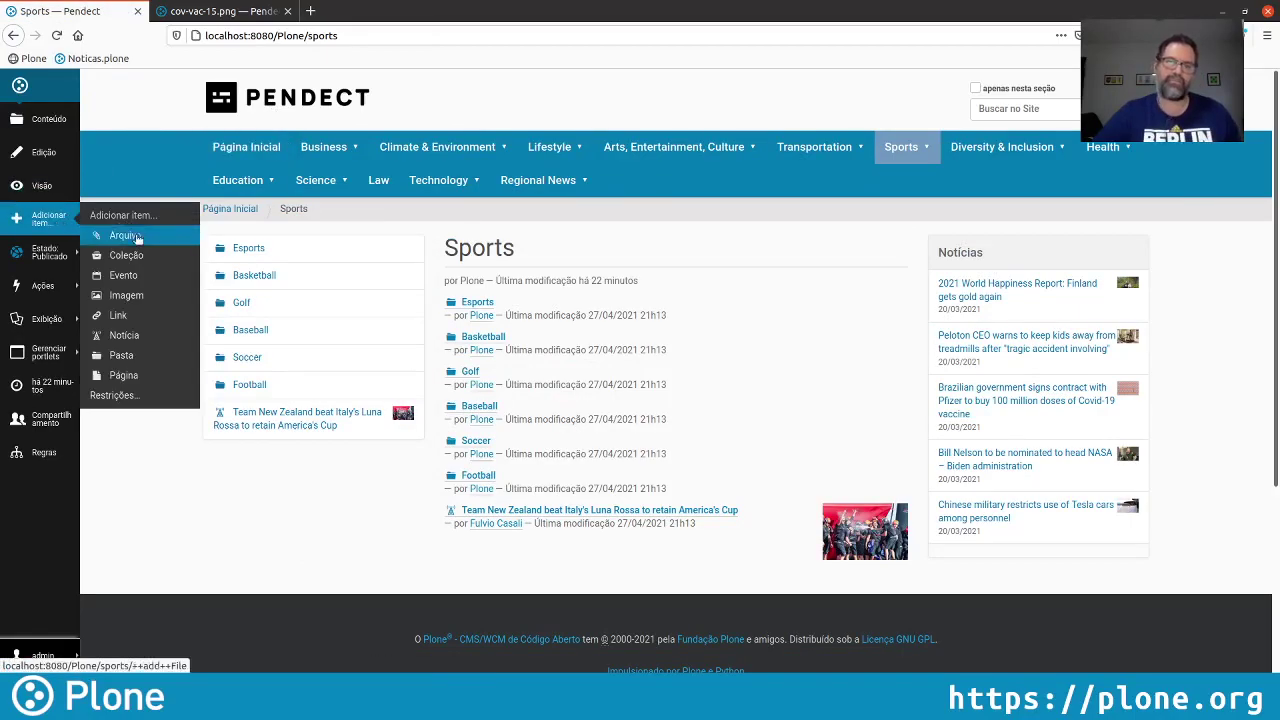
click(128, 295)
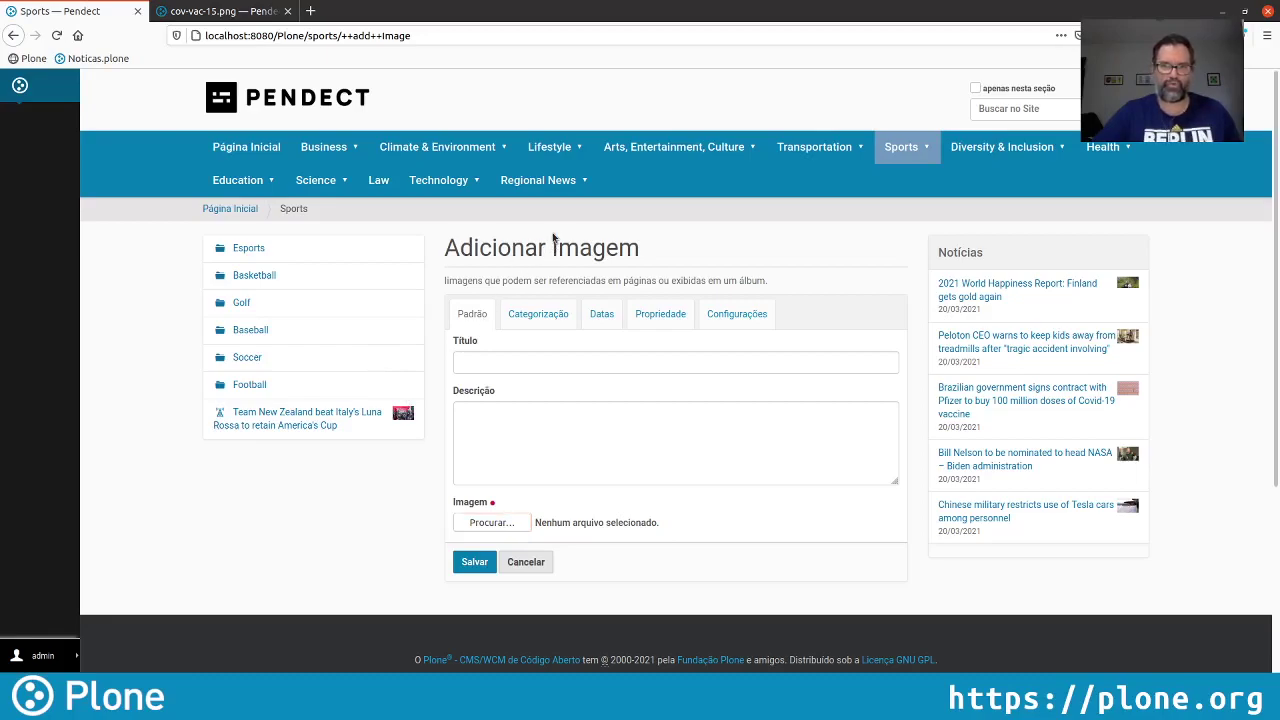
key(Return)
Title the image with the player's first name plus 'na NBA' and save it
click(566, 357)
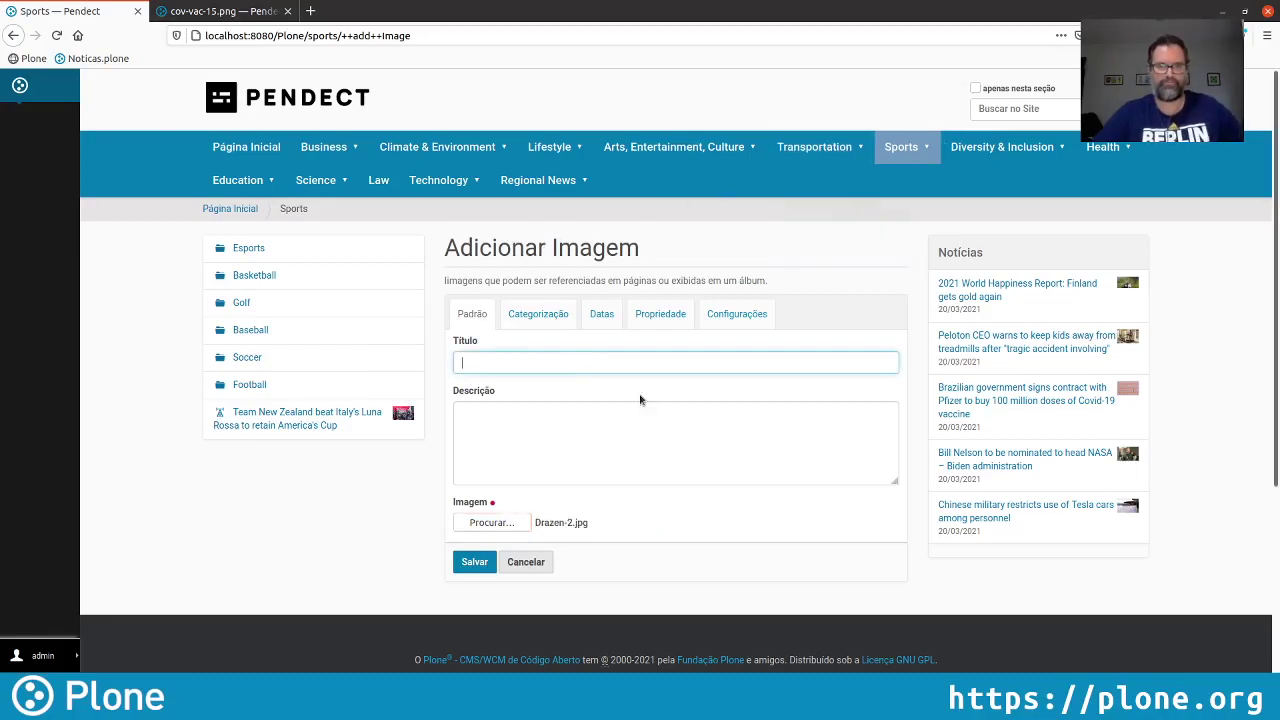
text(Draz)
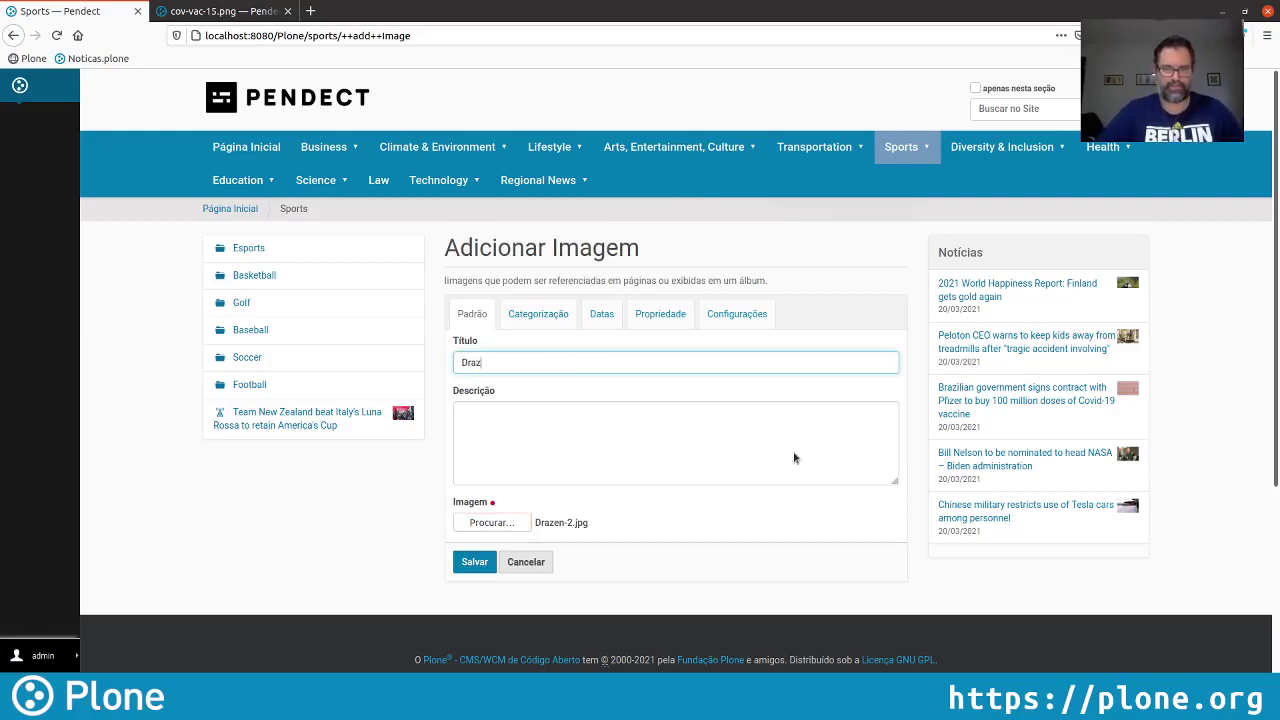
text(en)
click(793, 452)
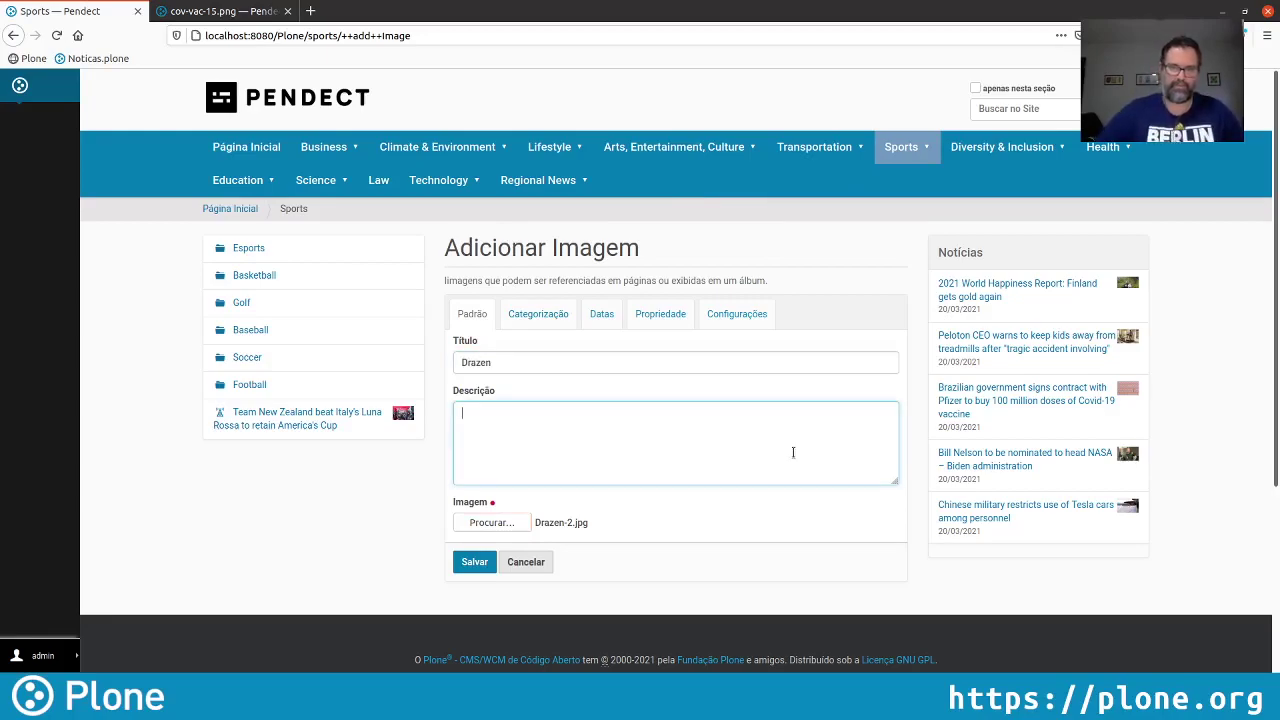
click(570, 363)
text(na)
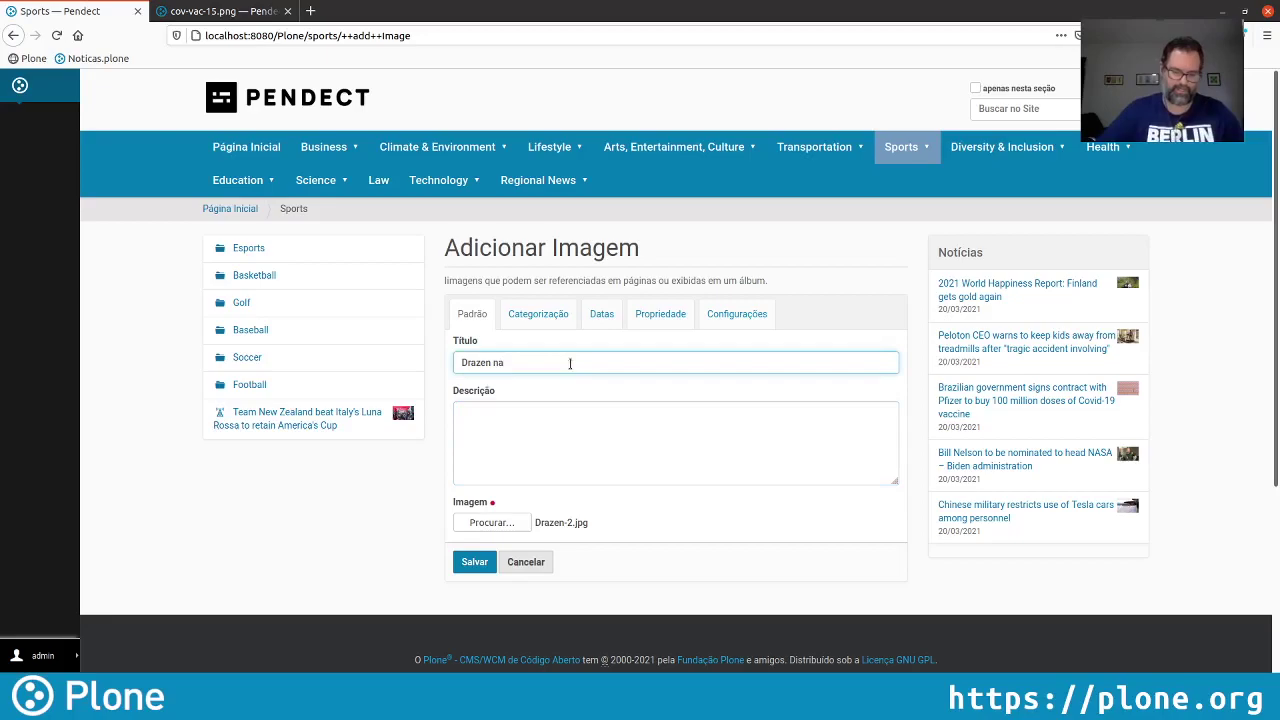
text( NBA)
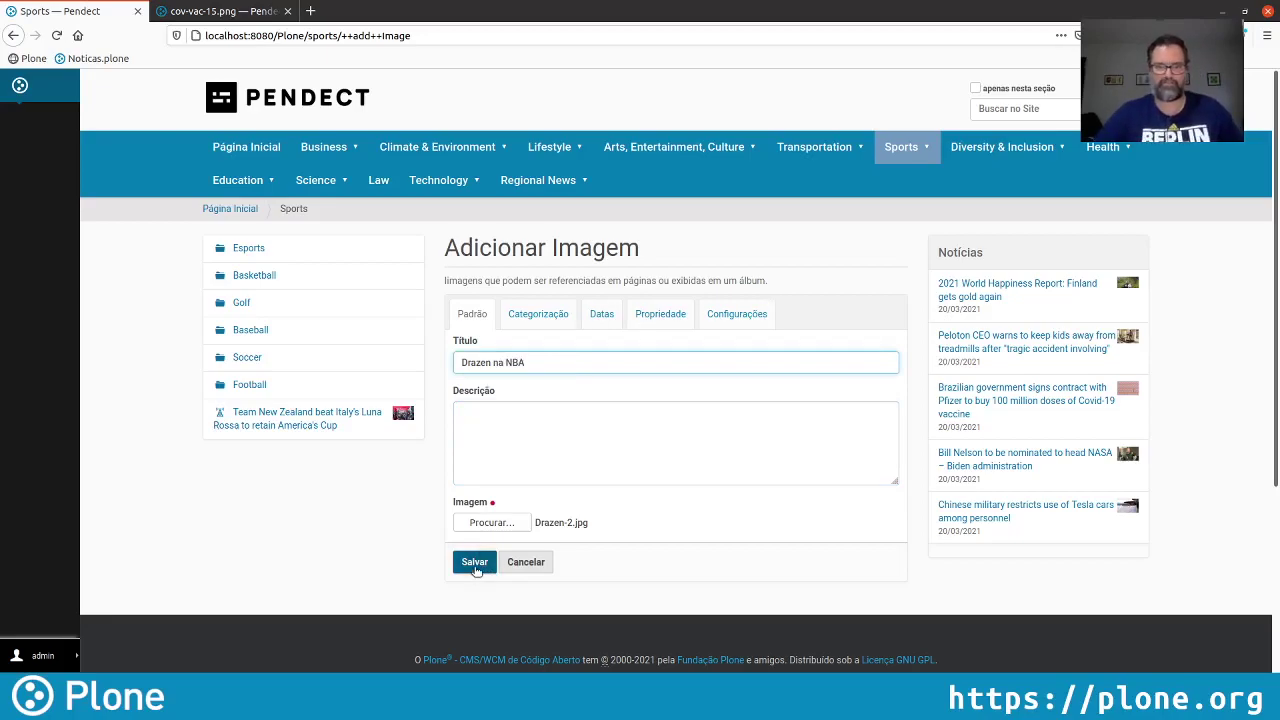
click(475, 563)
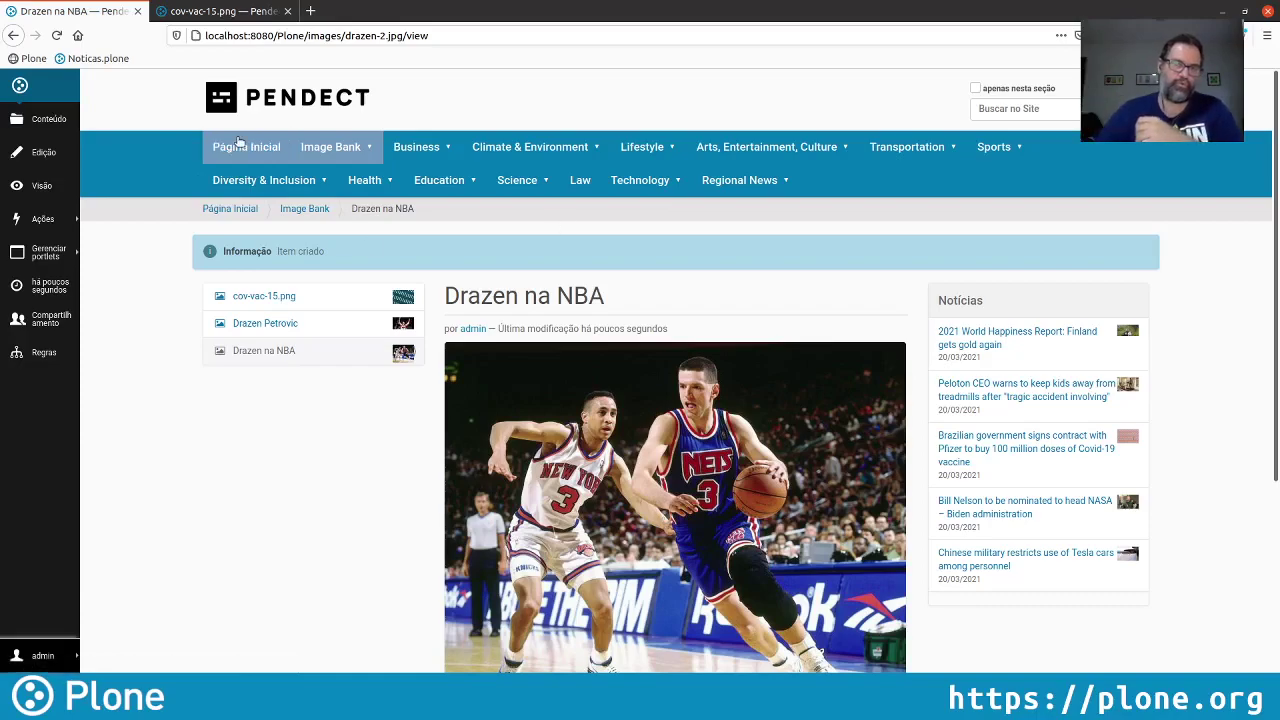
Go back to the Capa da Pendect home page via the PENDECT logo
click(278, 109)
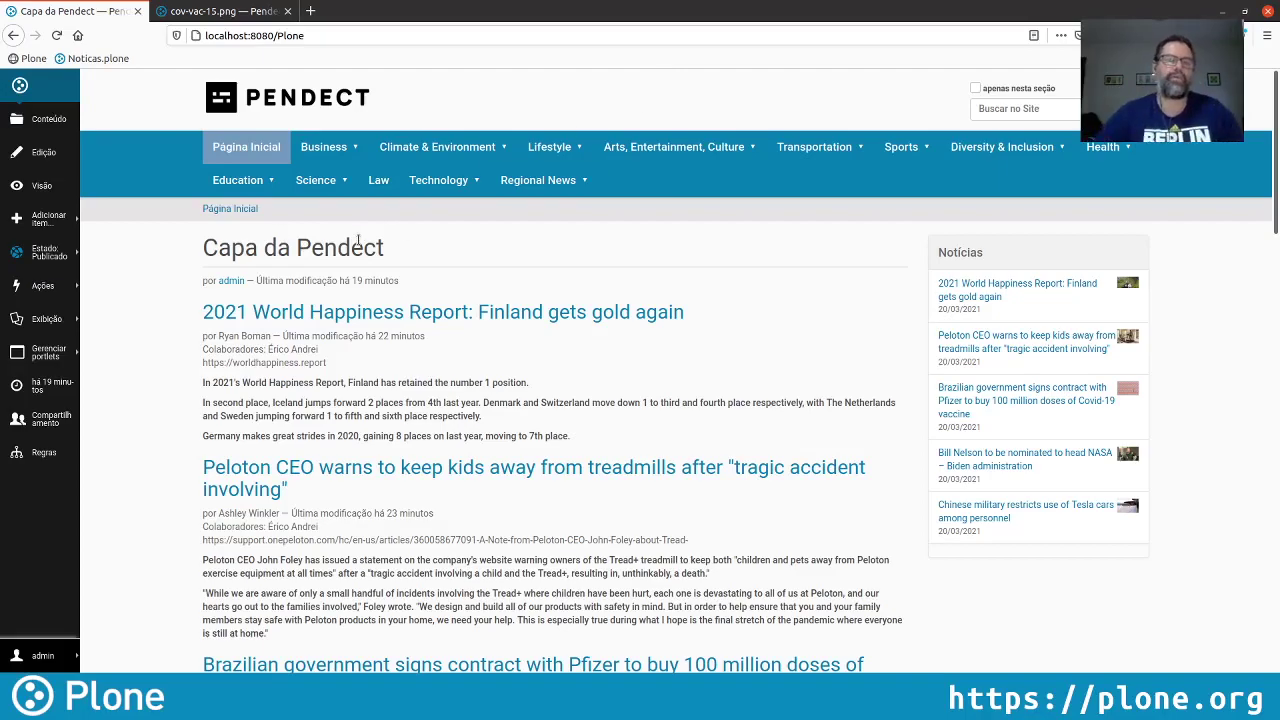
Open the Games section from the Technology menu
mouse_move(449, 165)
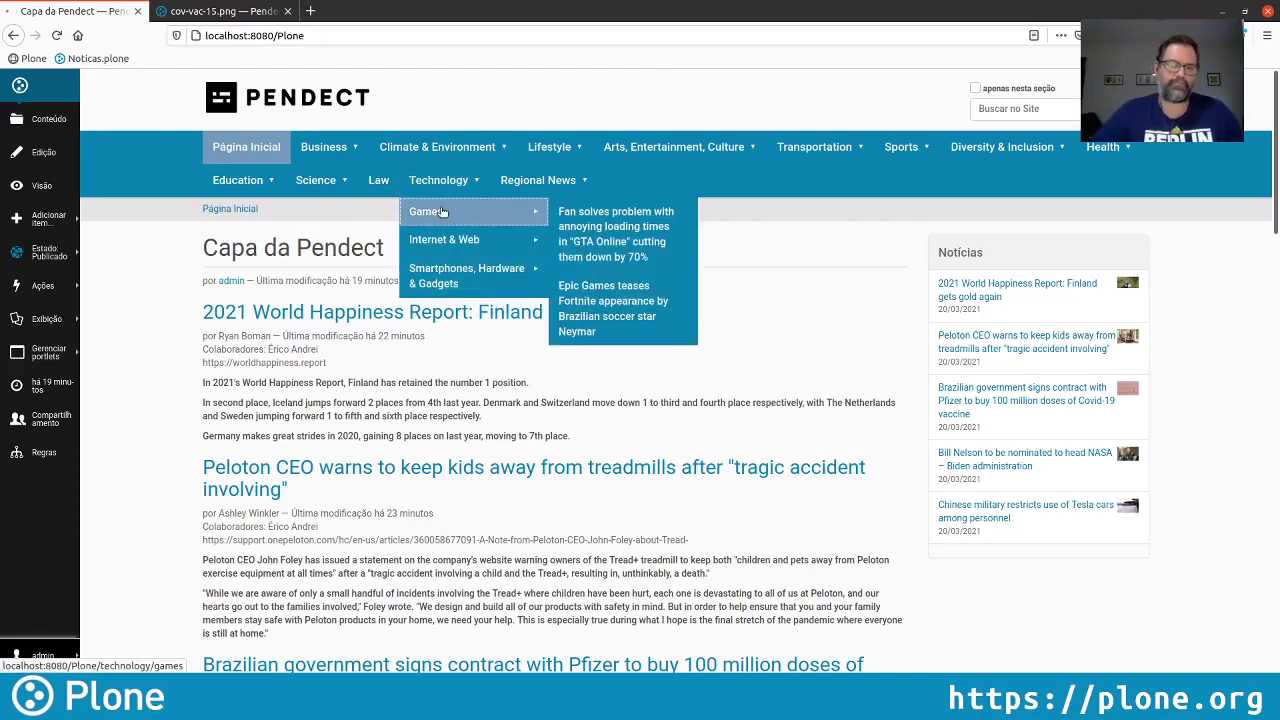
click(443, 211)
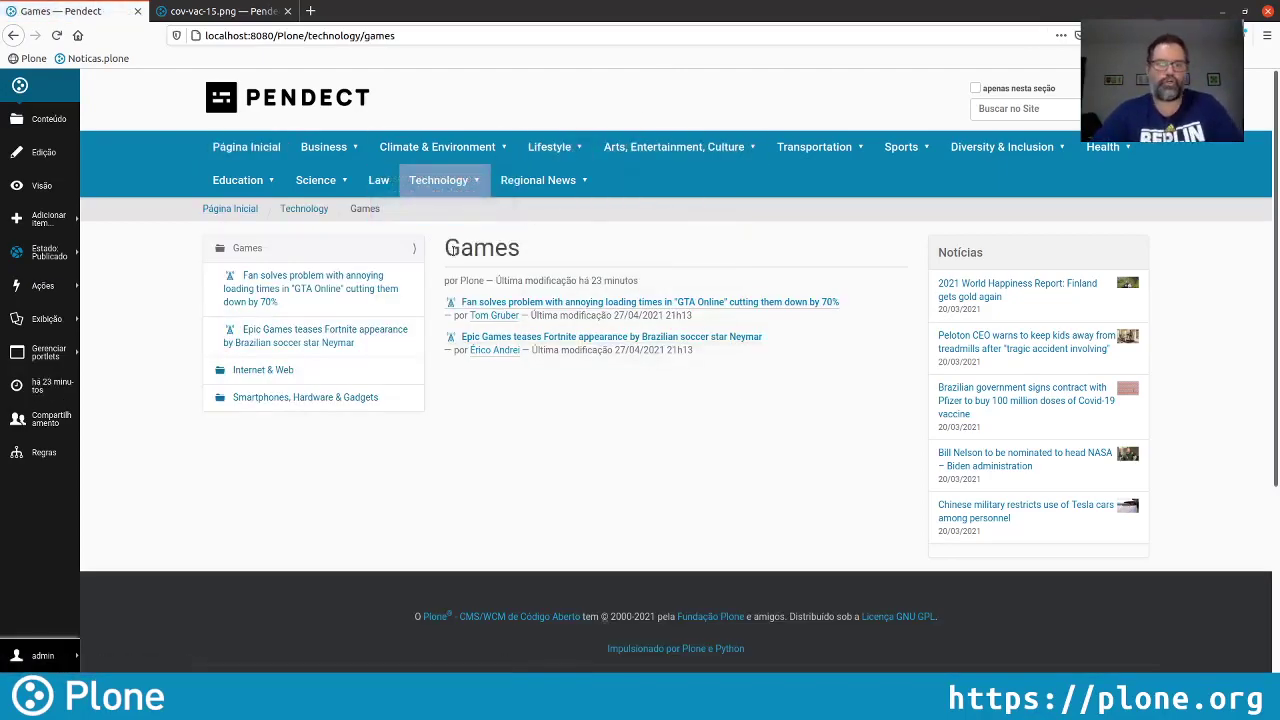
mouse_move(437, 190)
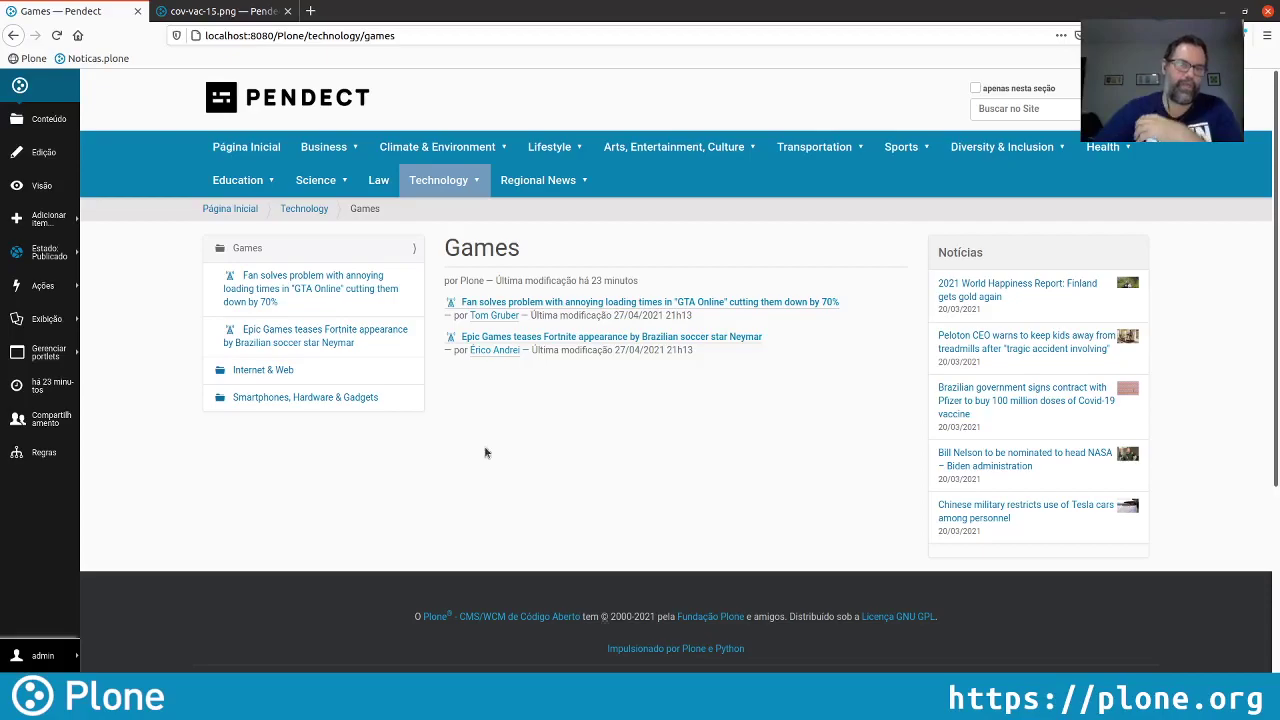
In the other browser session, load the home page and check the logged-in user, then come back
click(201, 18)
click(213, 100)
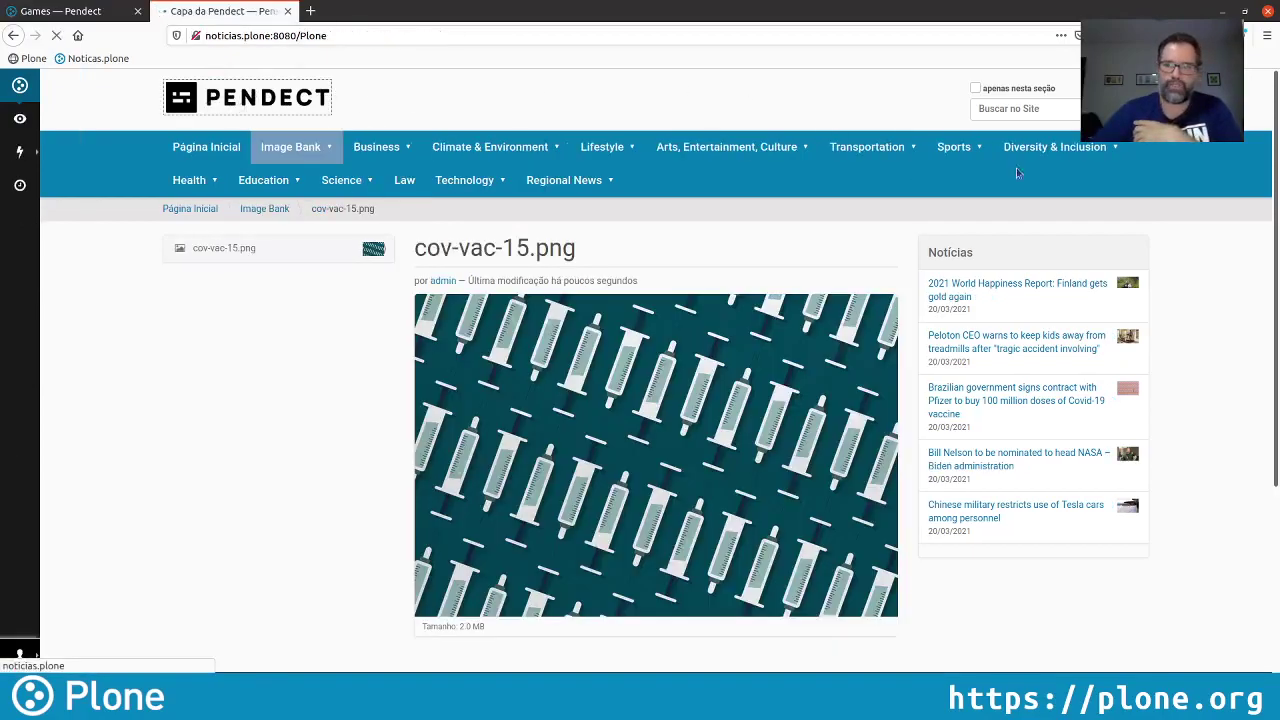
click(19, 655)
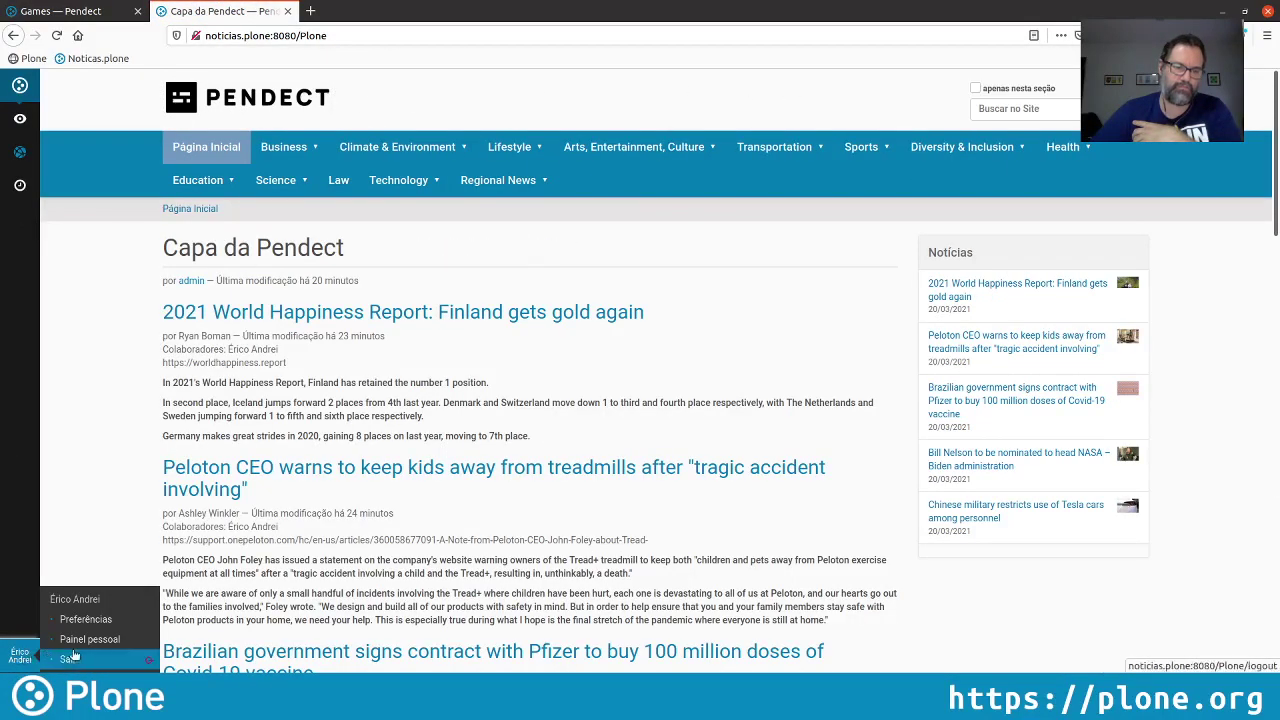
click(70, 12)
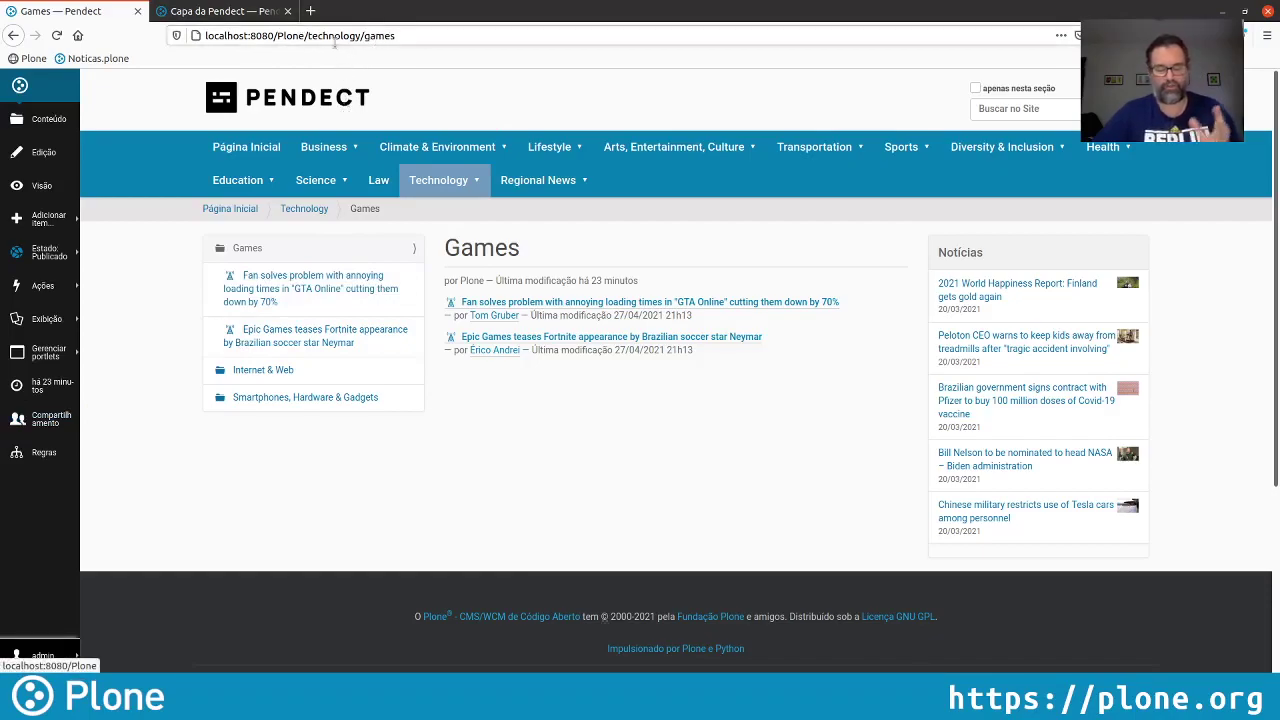
On the Games sharing page, search for the user and tick 'Pode adicionar' for them
click(62, 420)
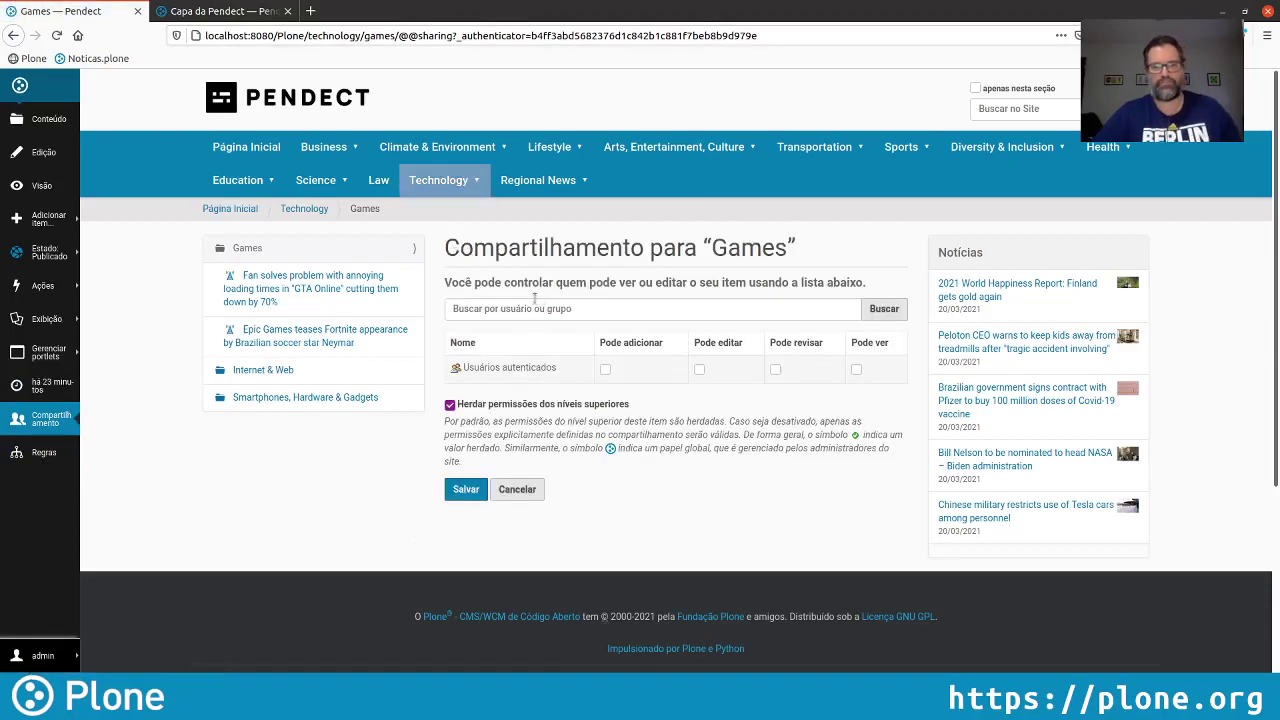
click(529, 308)
text(erico)
key(Return)
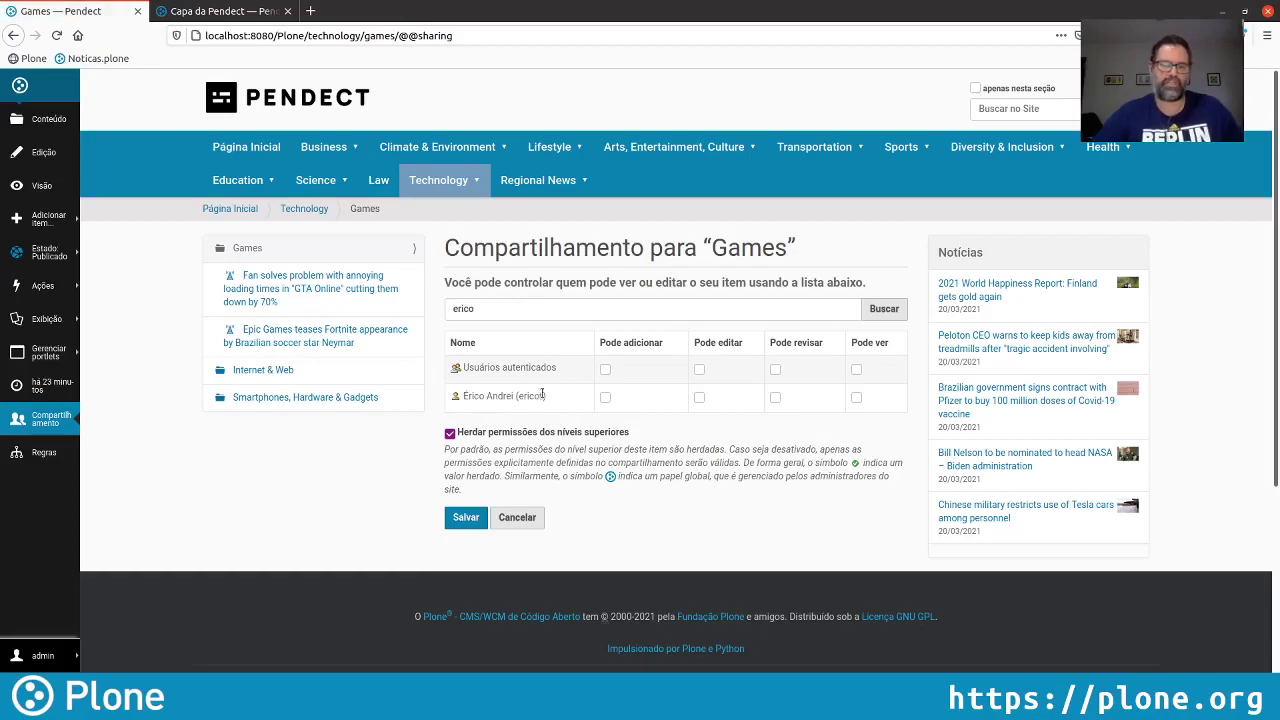
click(604, 398)
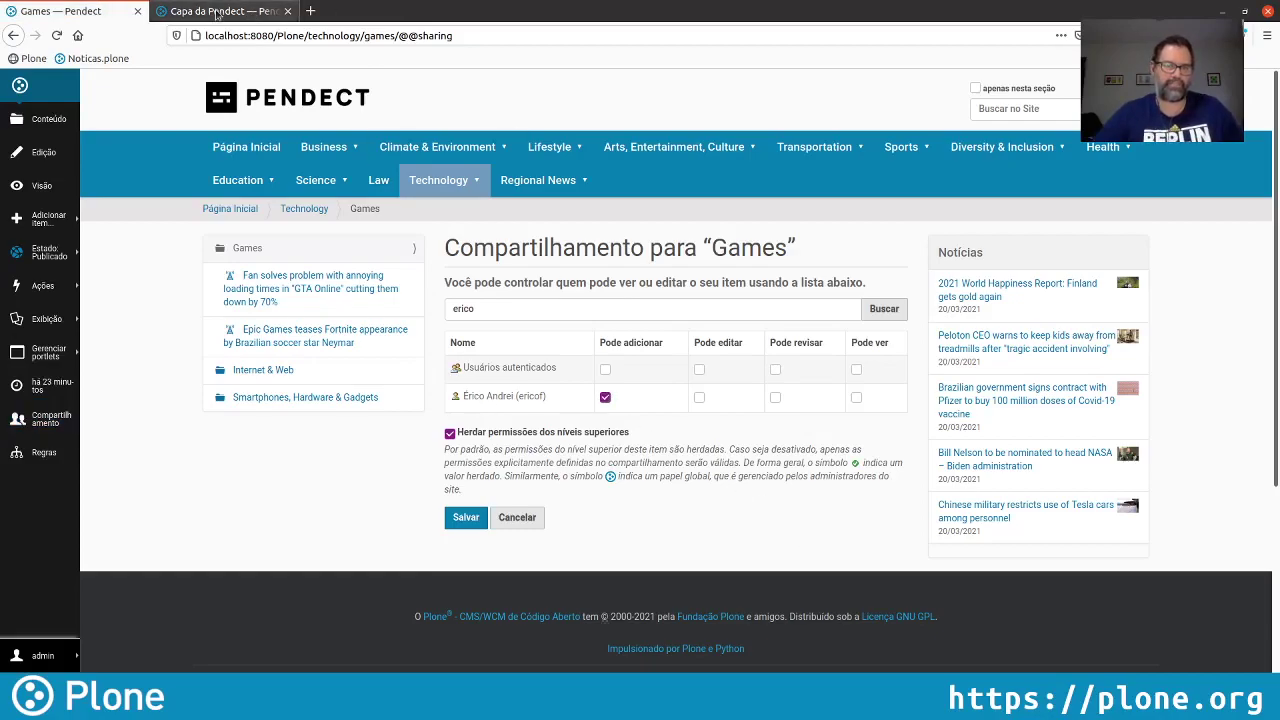
Check Games in the other session, then save the sharing permissions
click(220, 12)
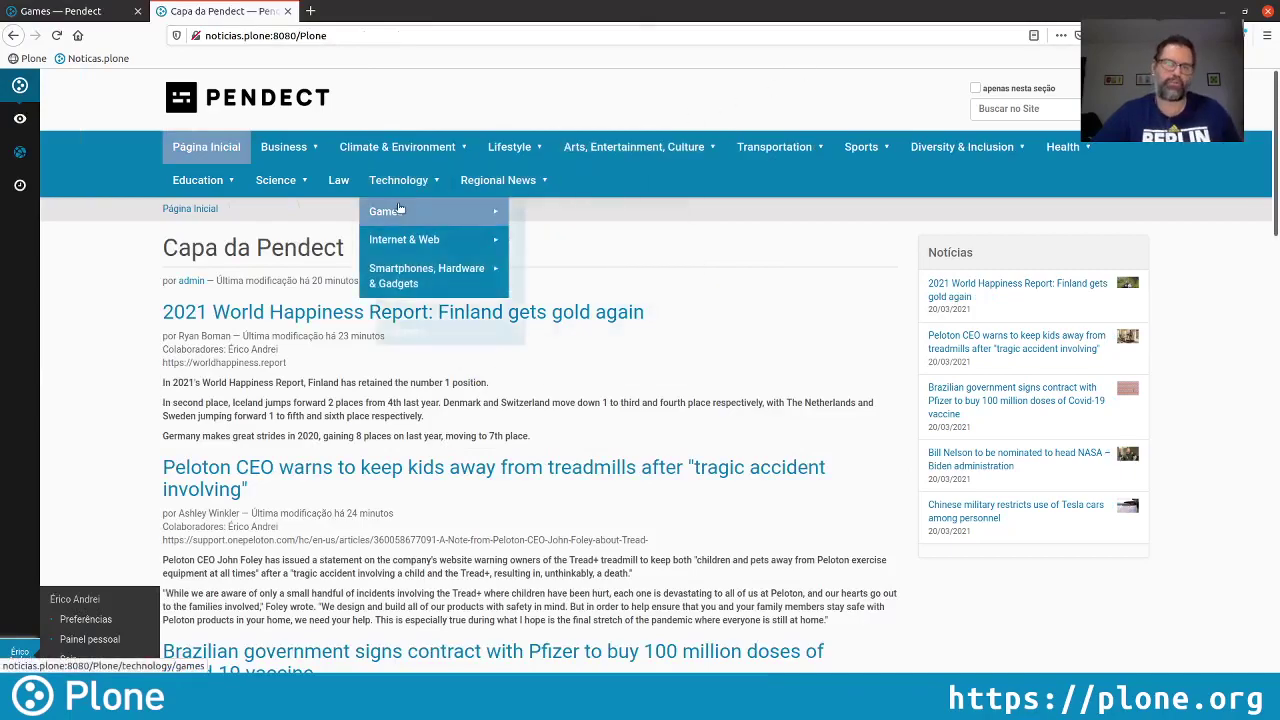
click(400, 202)
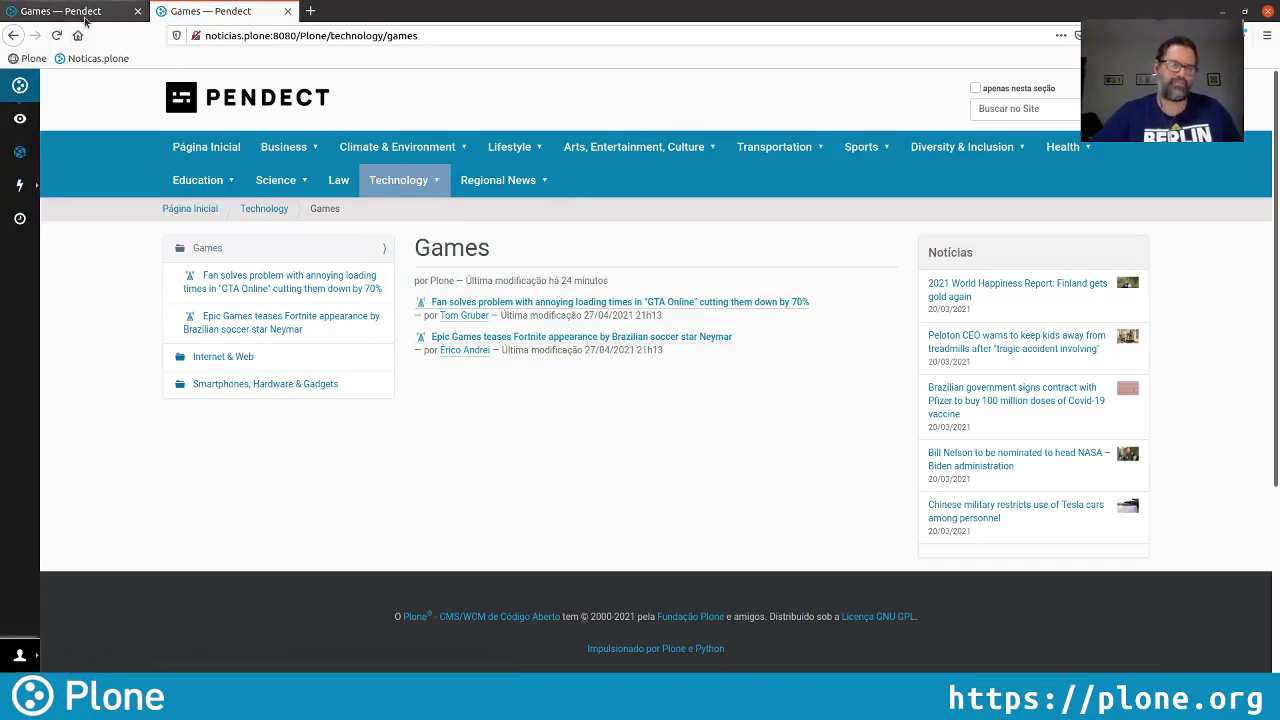
click(60, 11)
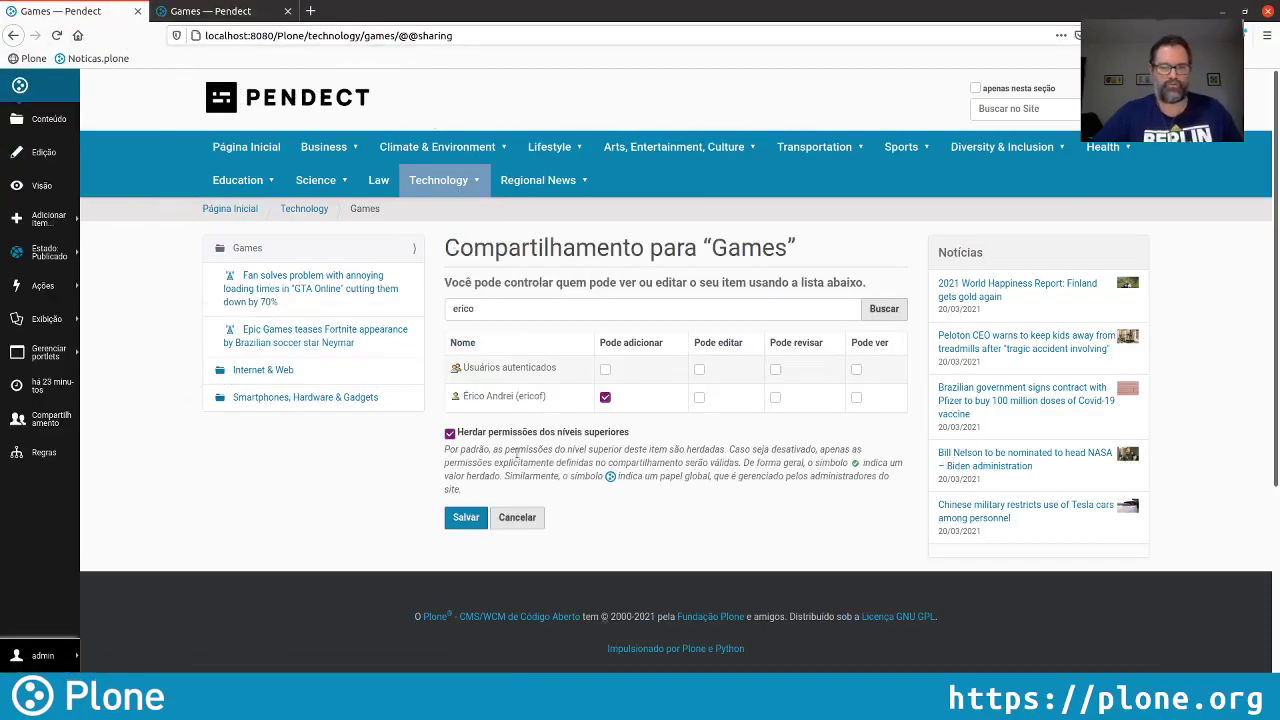
click(468, 518)
Reload Games in the other session to confirm which item types the user can now add
click(210, 11)
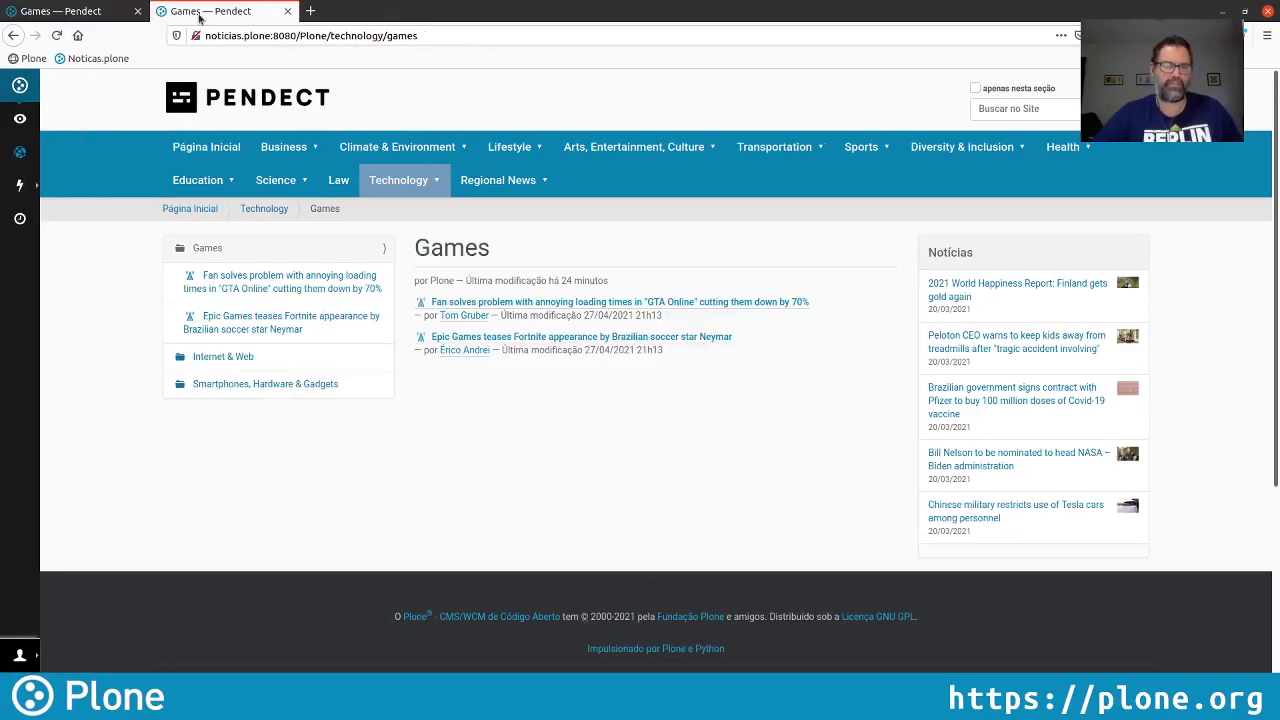
click(57, 36)
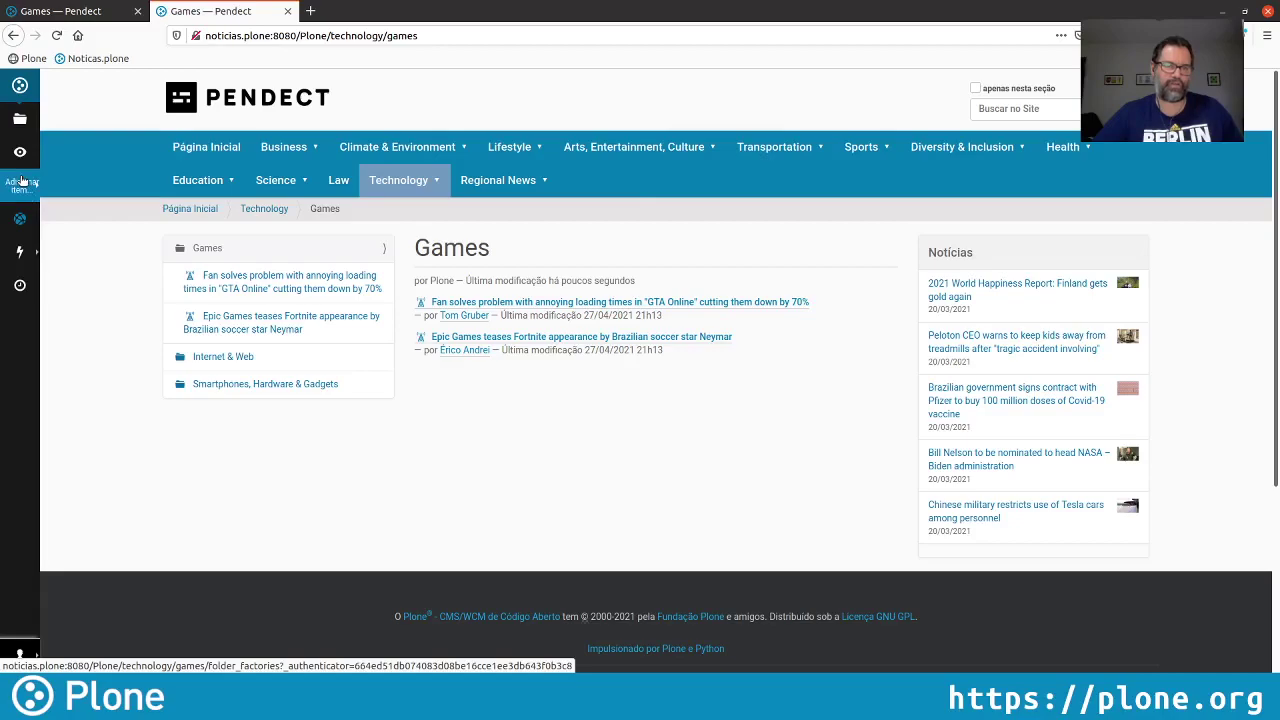
click(22, 180)
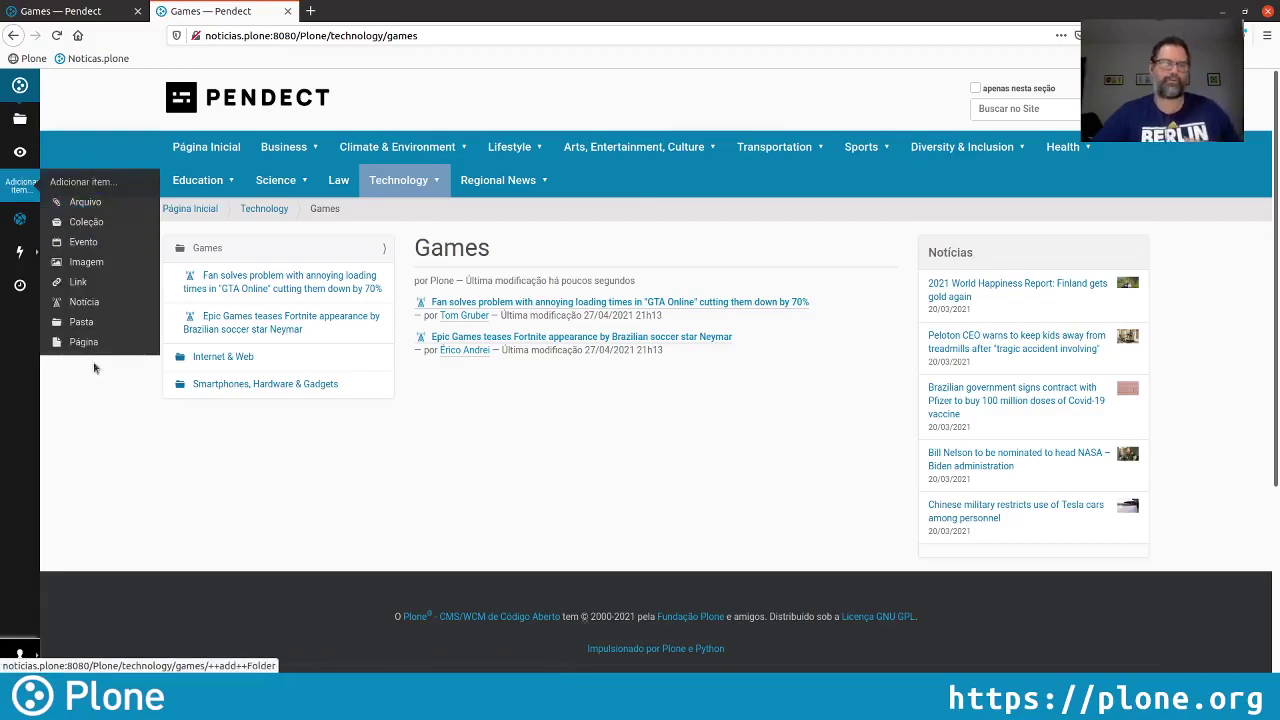
click(88, 10)
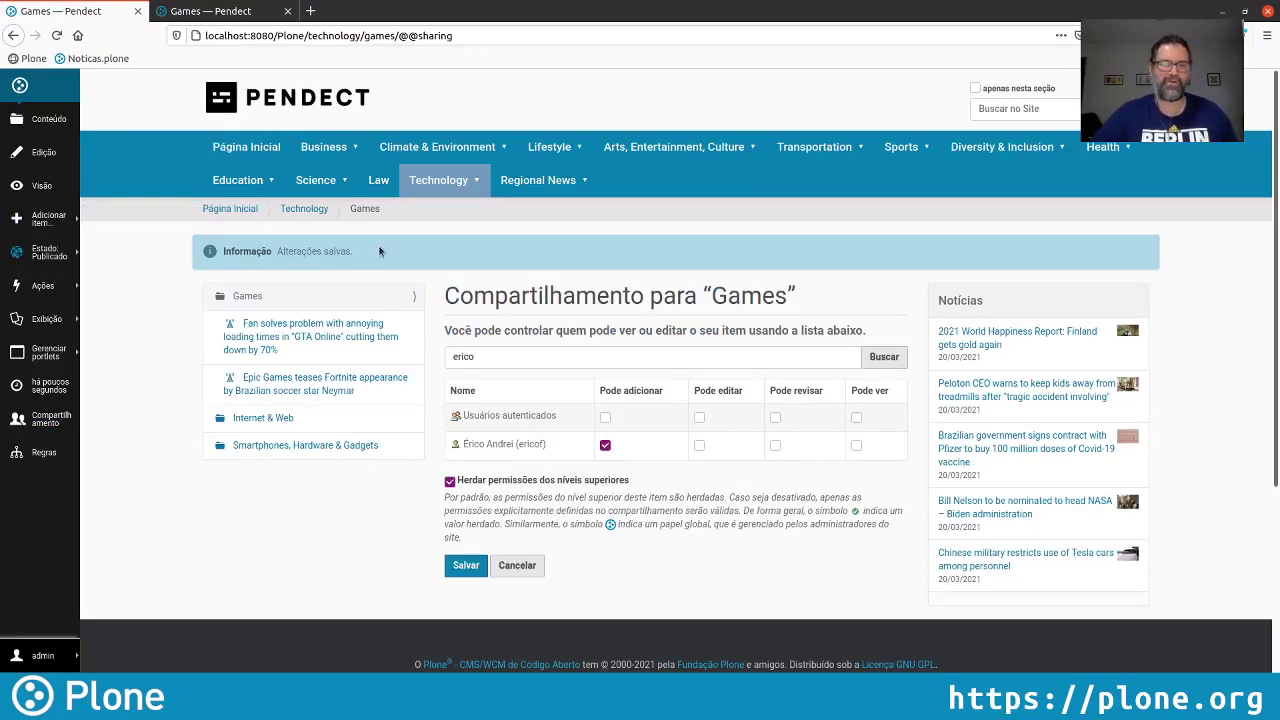
click(44, 225)
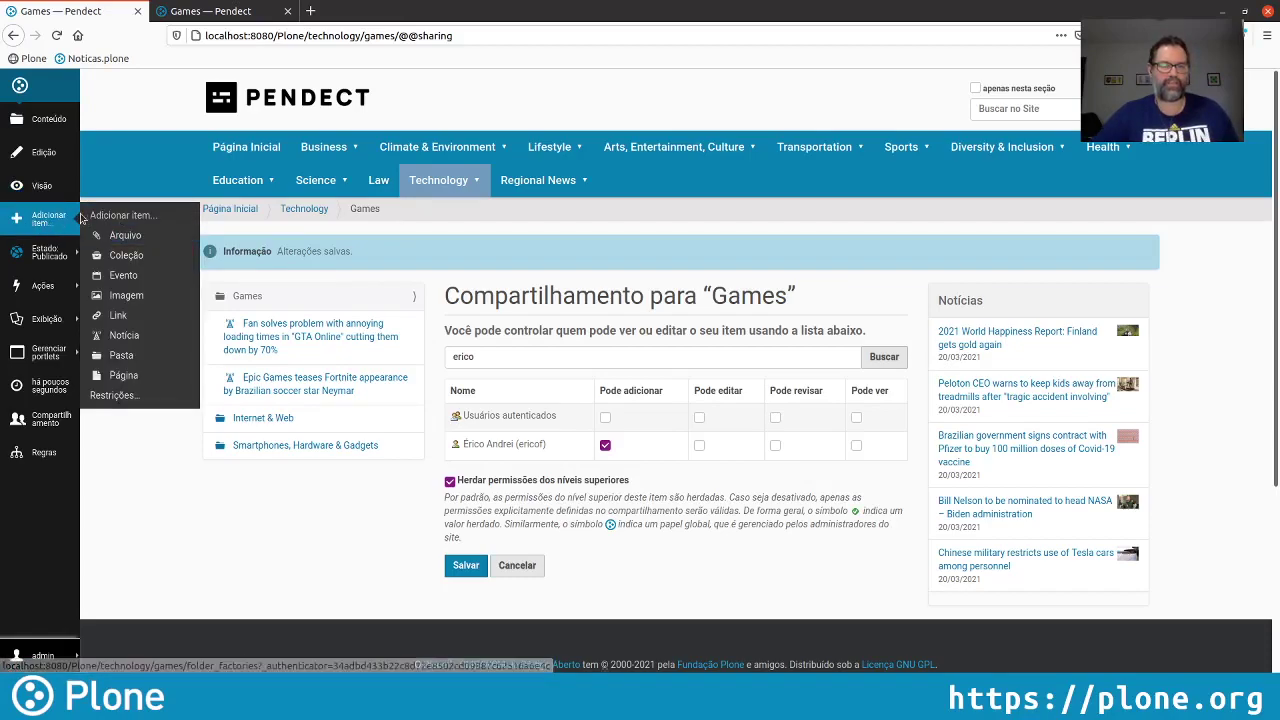
Set Games to 'Selecionar manualmente', unticking Evento, Imagem, Arquivo, Link, Pasta, Coleção and Página, leaving only Notícia
click(147, 396)
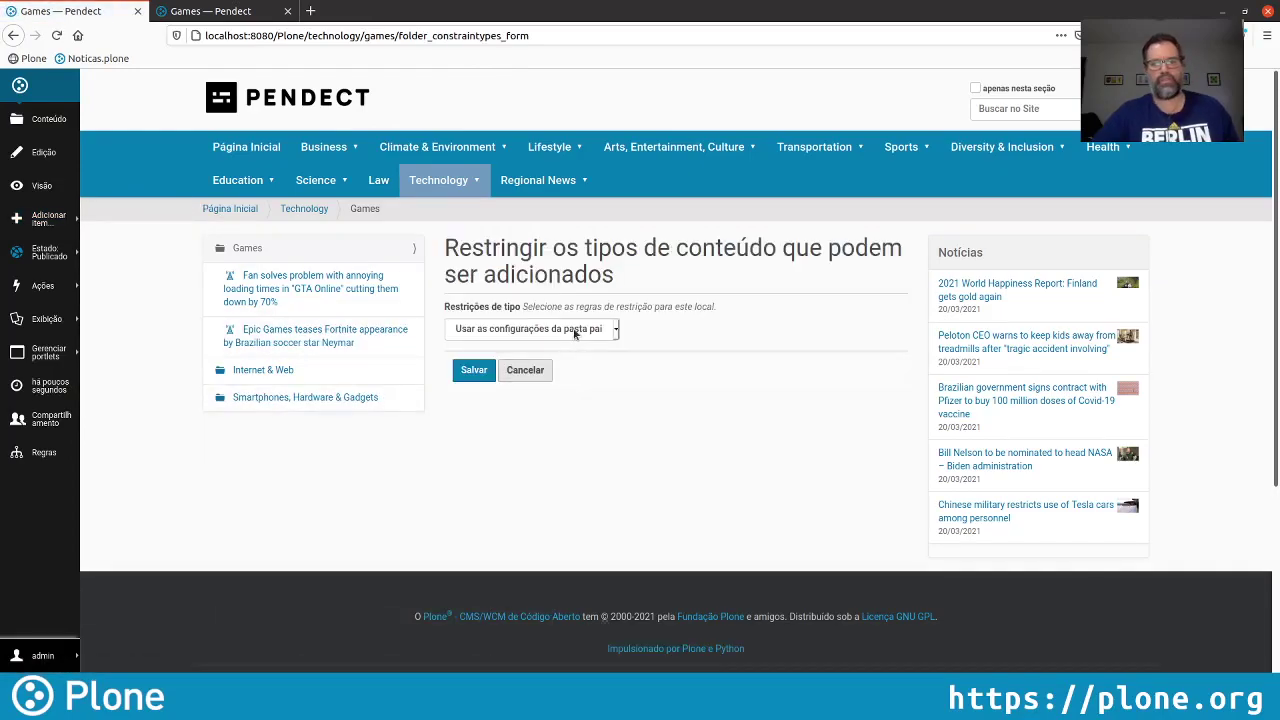
click(577, 333)
key(Down)
key(Down)
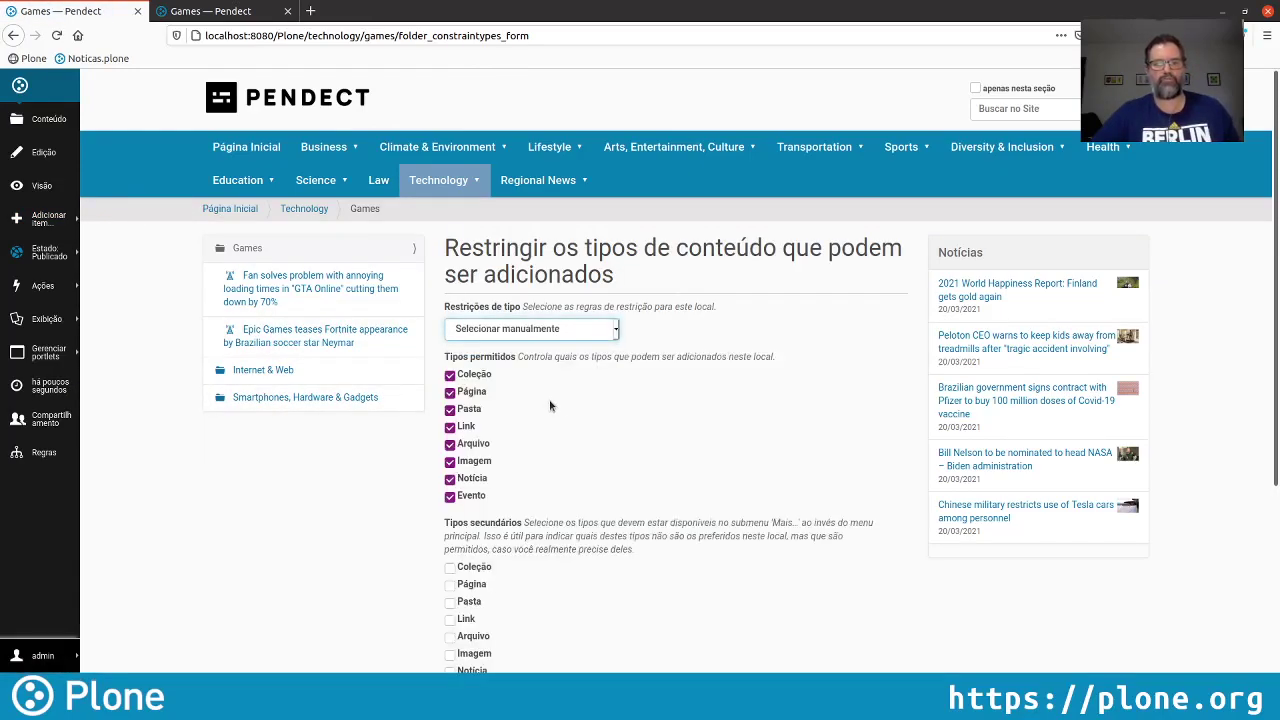
scroll(583, 422, down, 2)
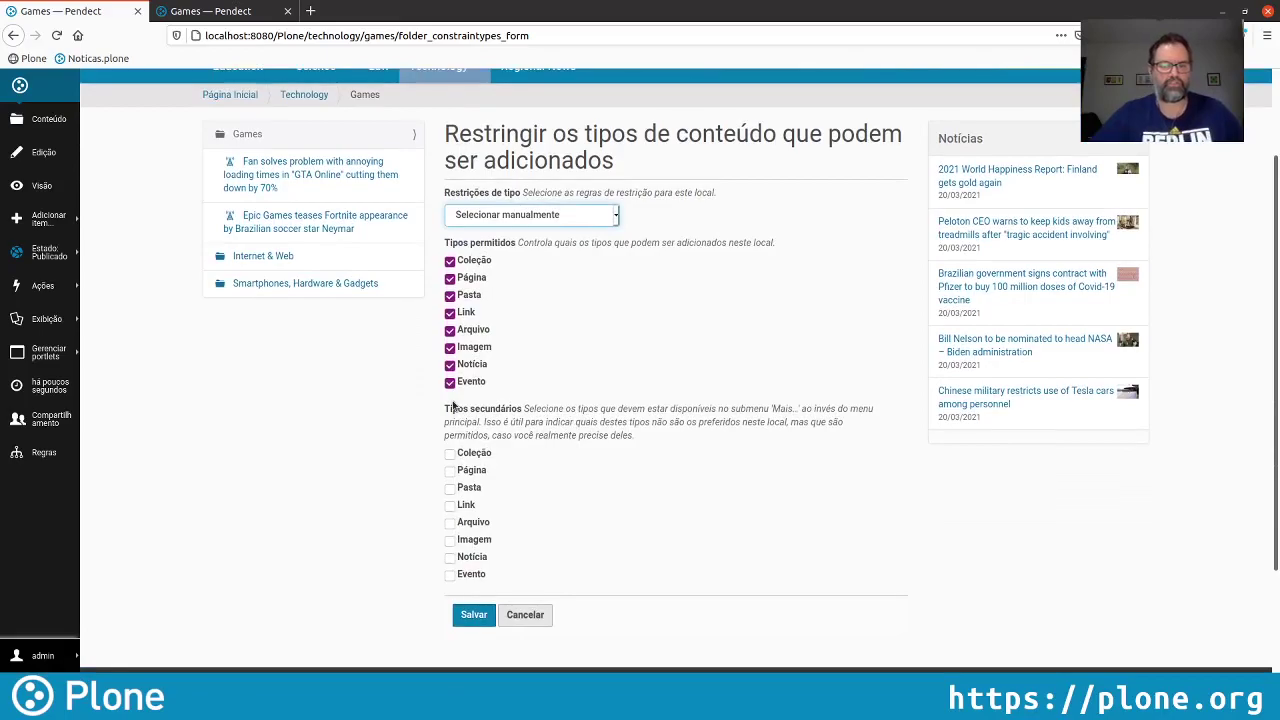
click(450, 382)
click(450, 347)
click(450, 330)
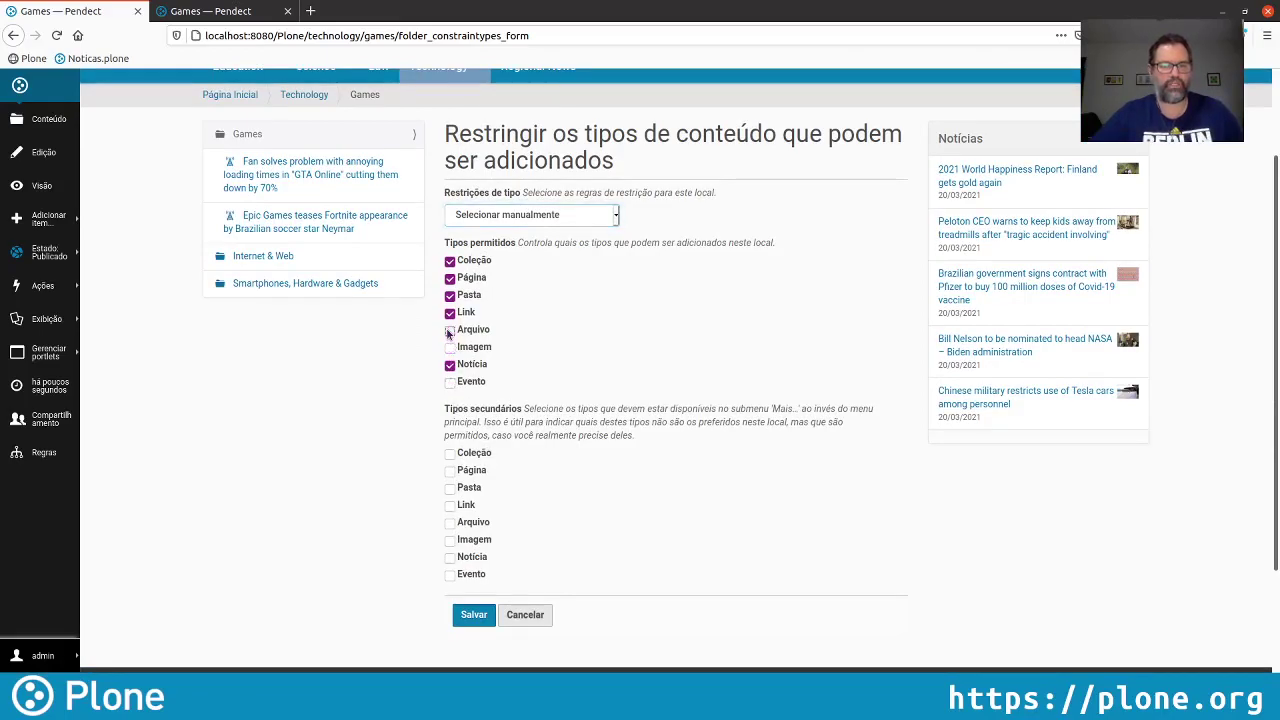
click(450, 312)
click(450, 295)
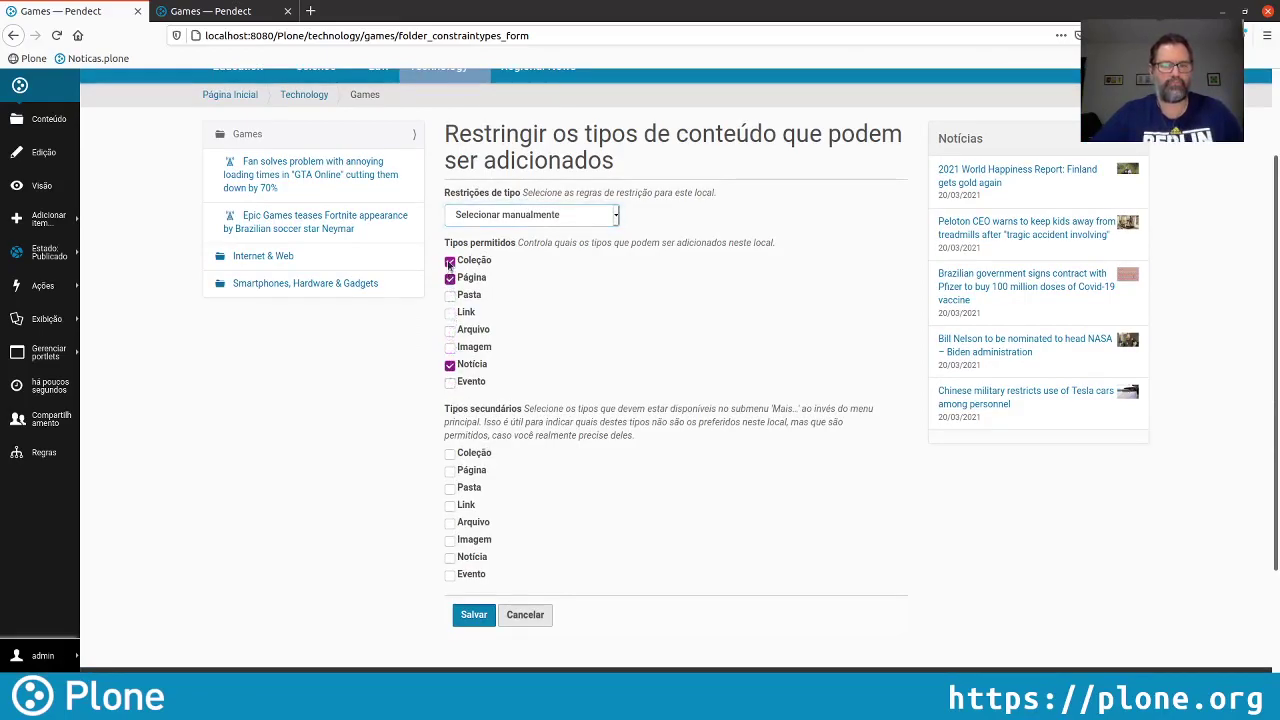
click(450, 260)
click(450, 277)
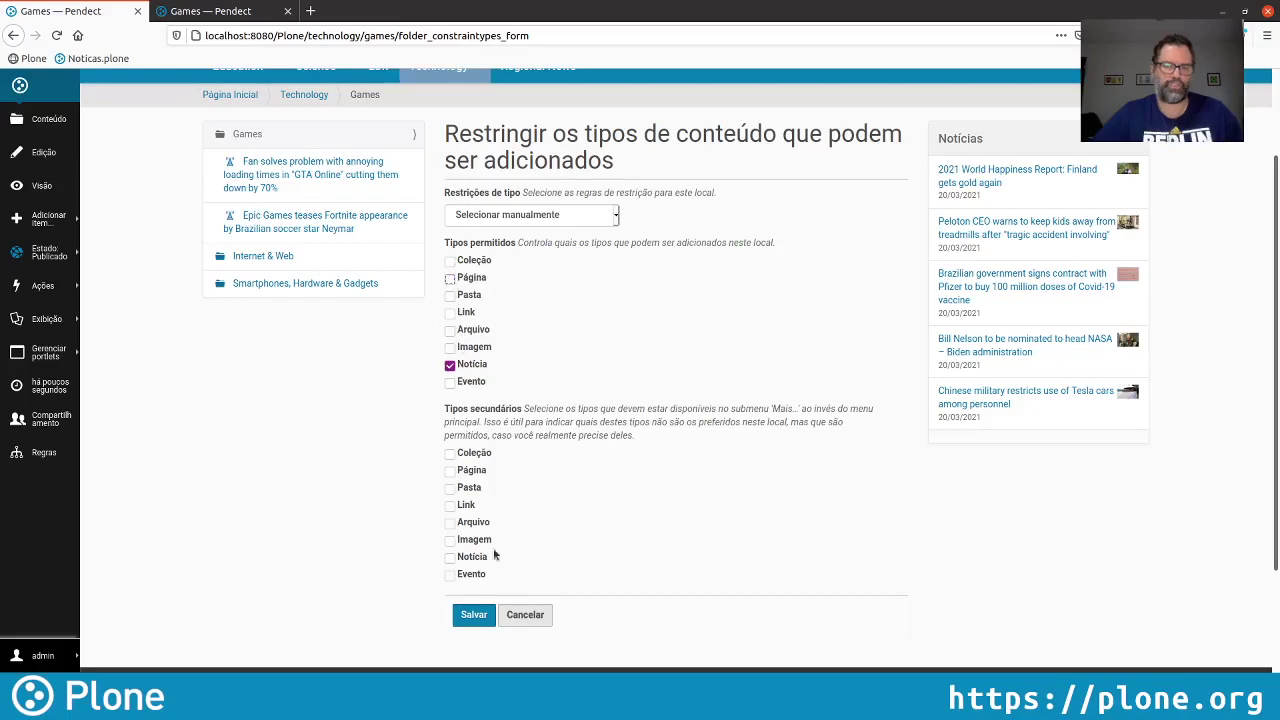
click(473, 614)
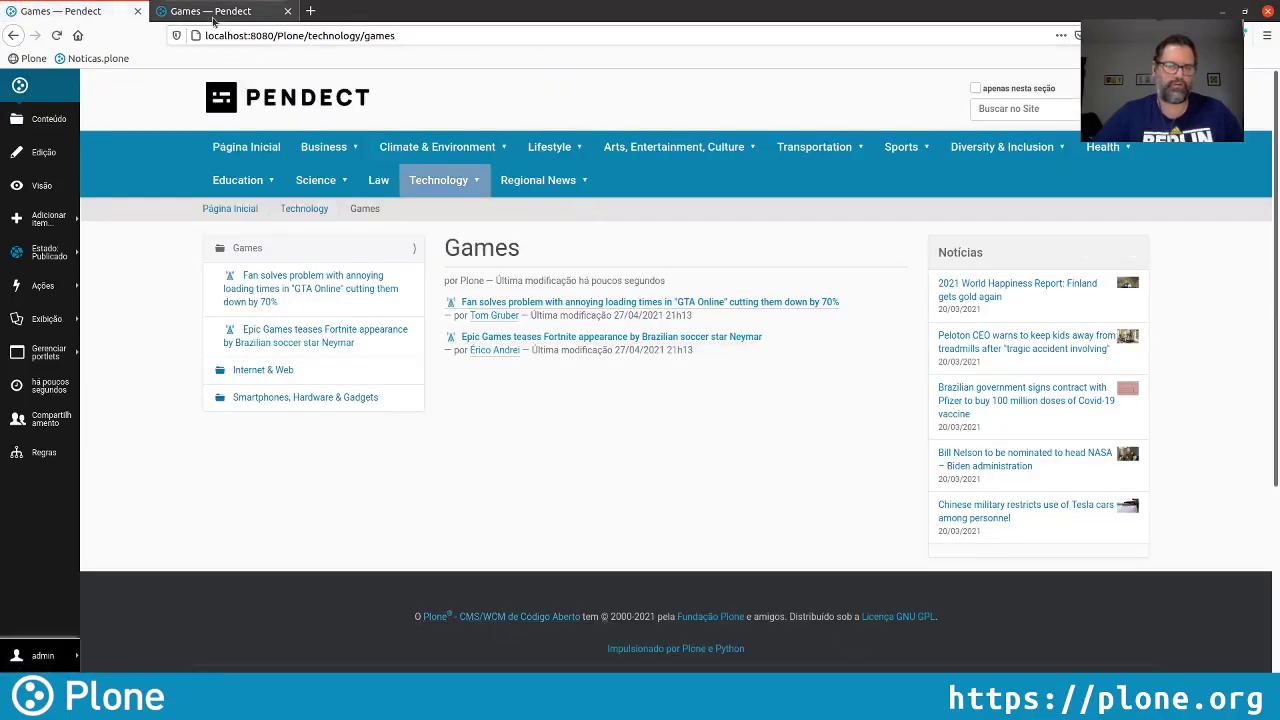
click(212, 11)
Start a Notícia in Games titled 'Nova versão do Minecraft disponível' and begin its description
click(56, 35)
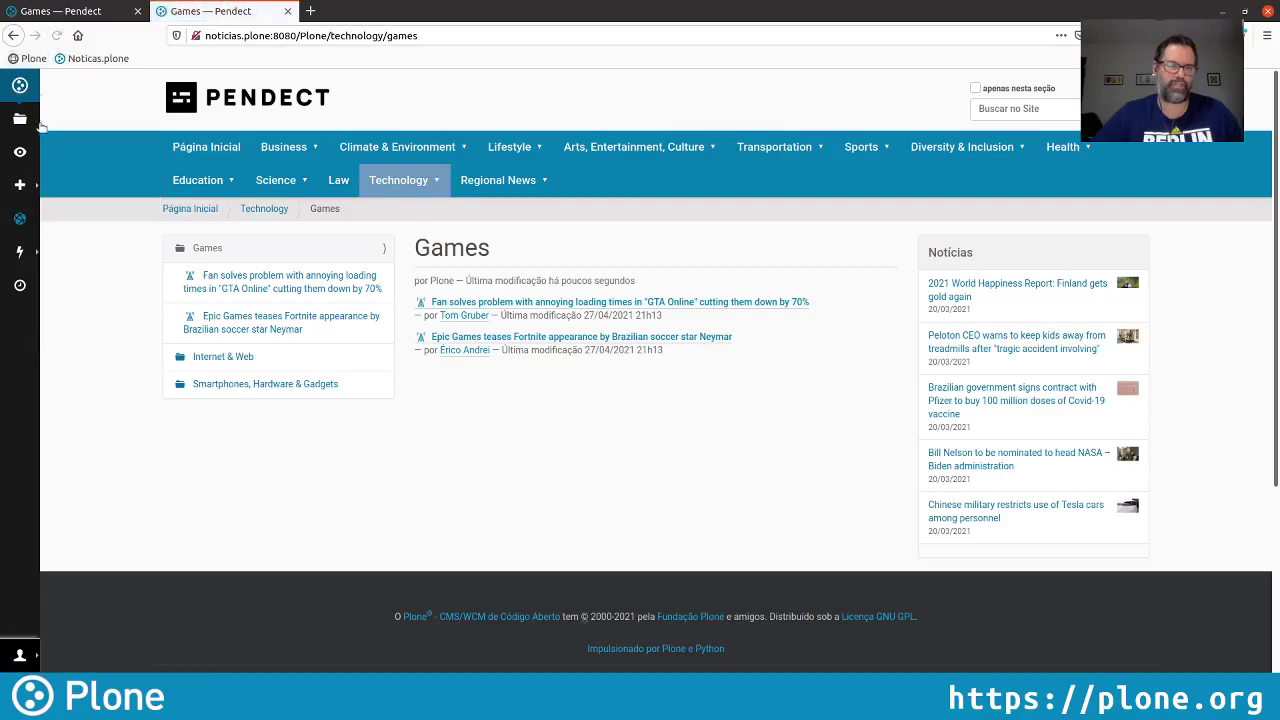
click(20, 185)
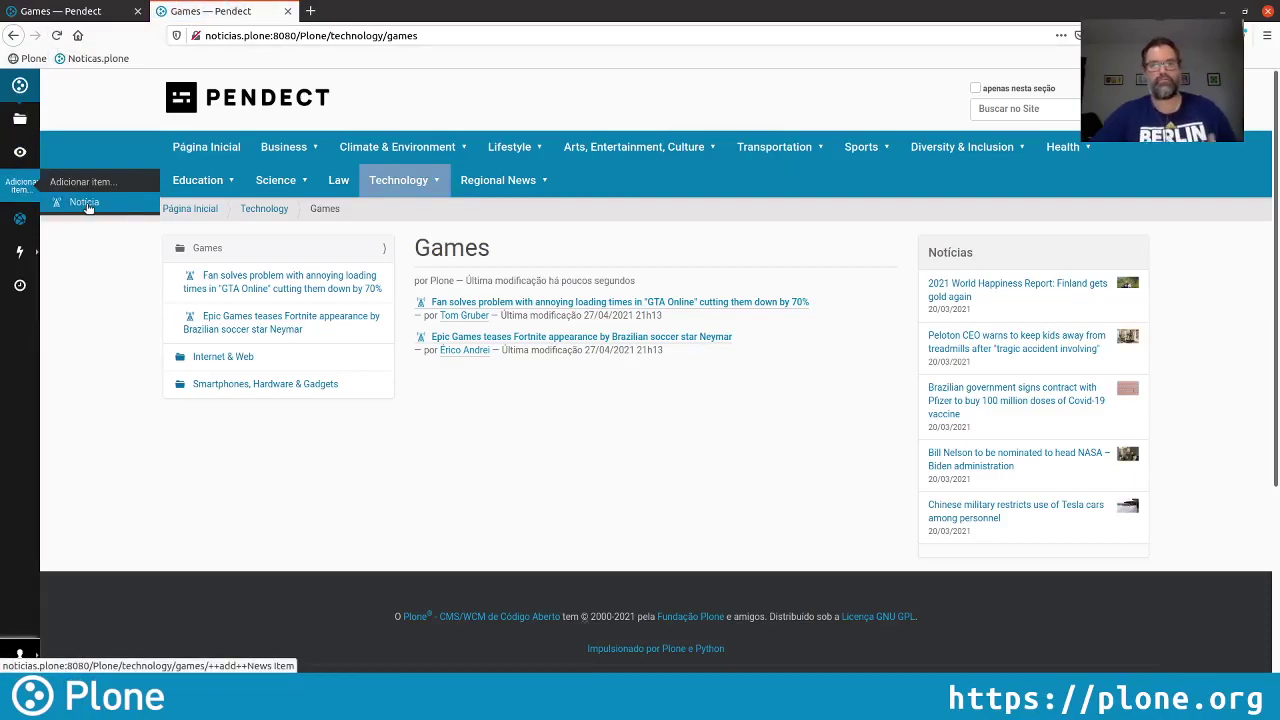
click(89, 203)
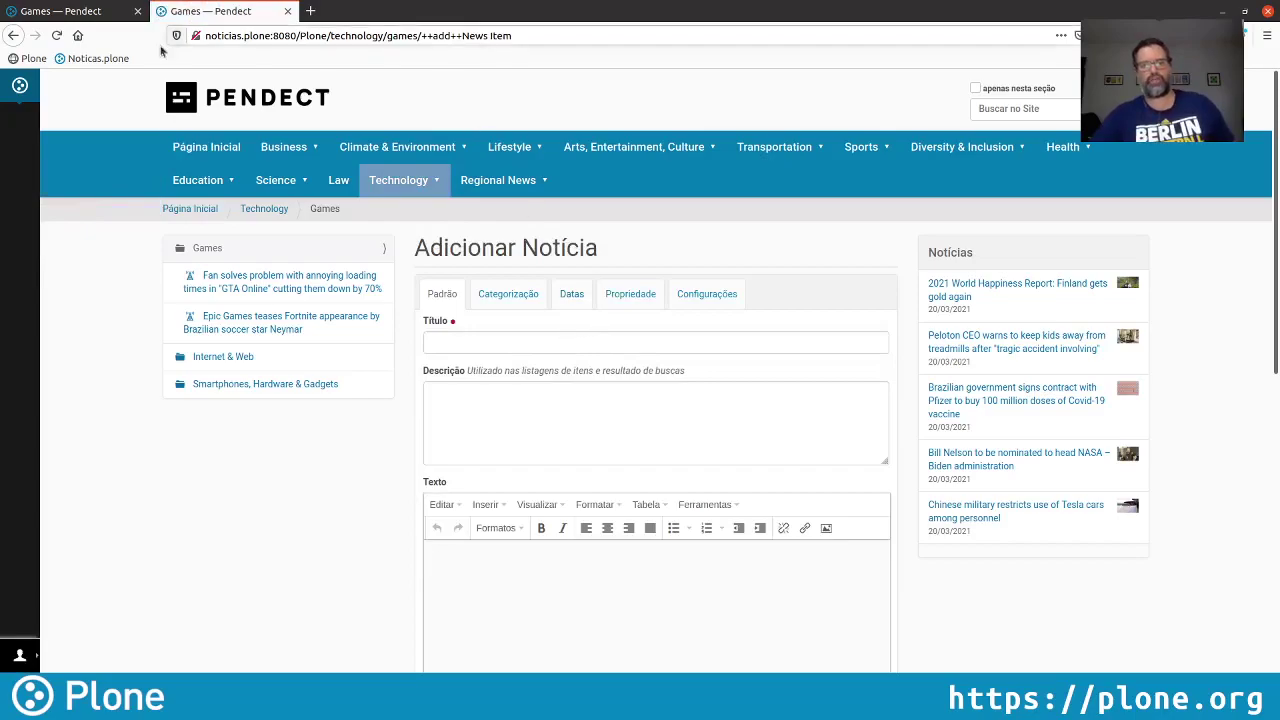
mouse_move(702, 153)
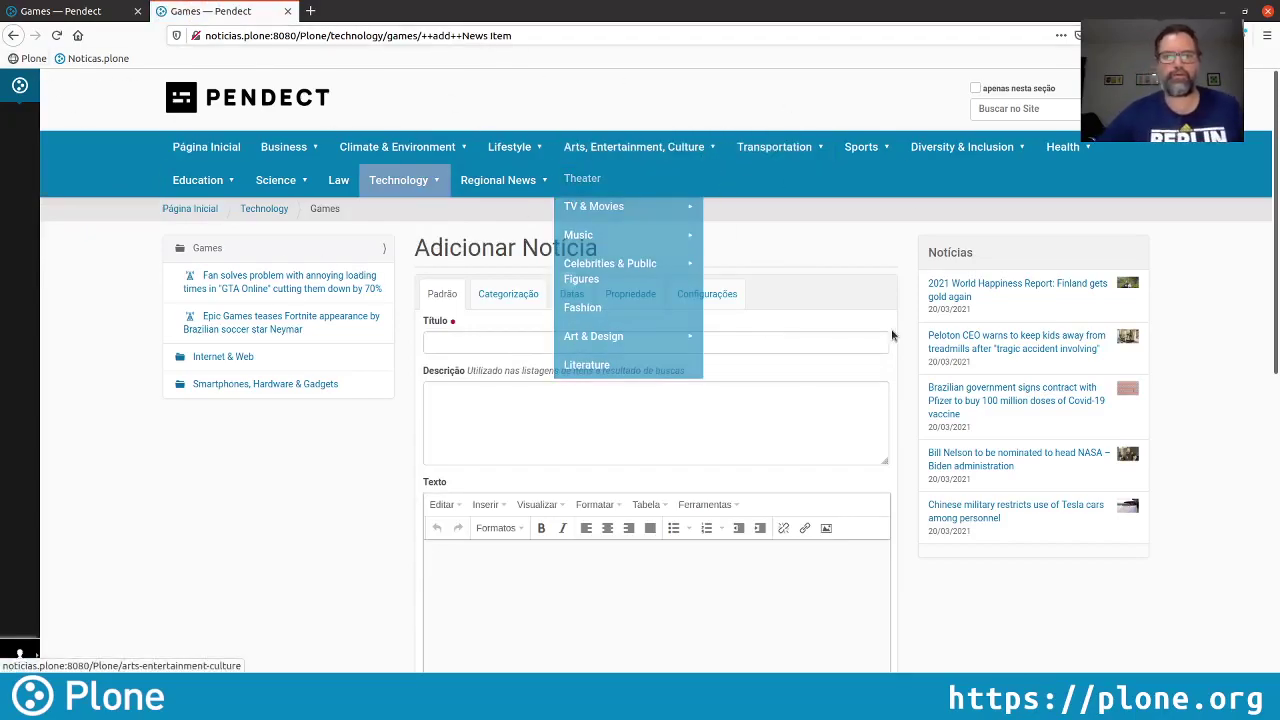
click(594, 338)
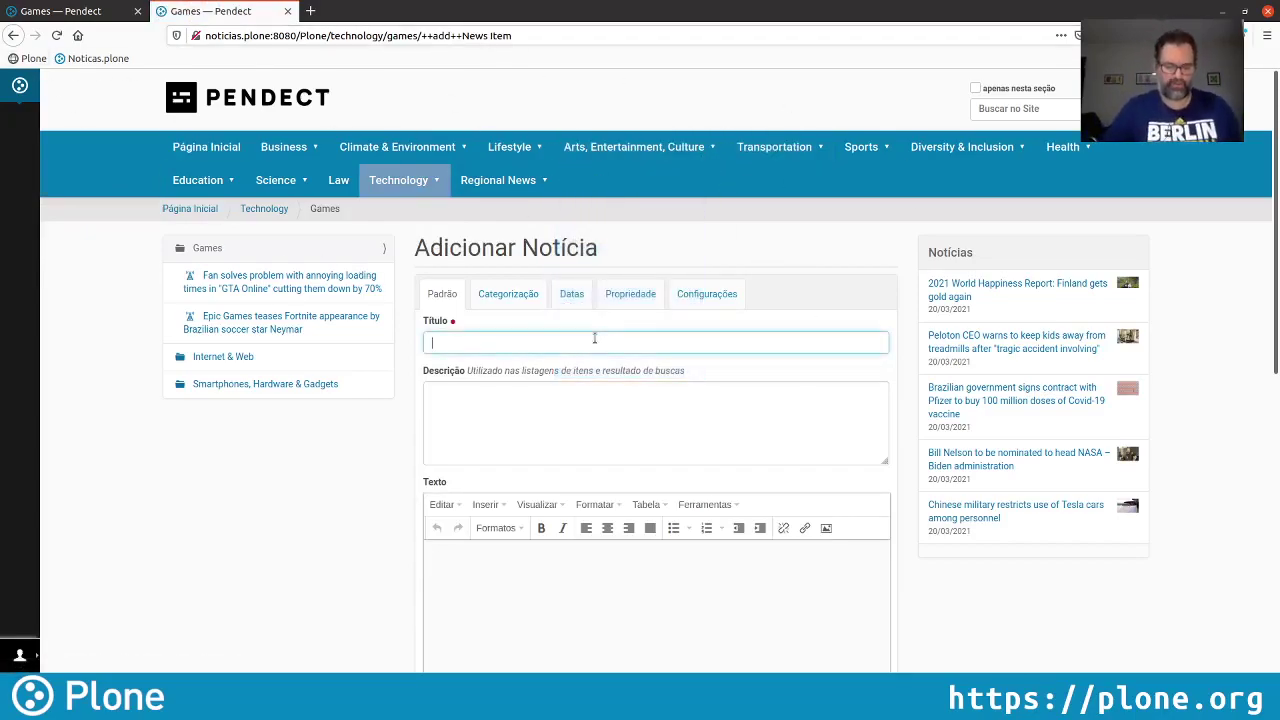
text(Nova)
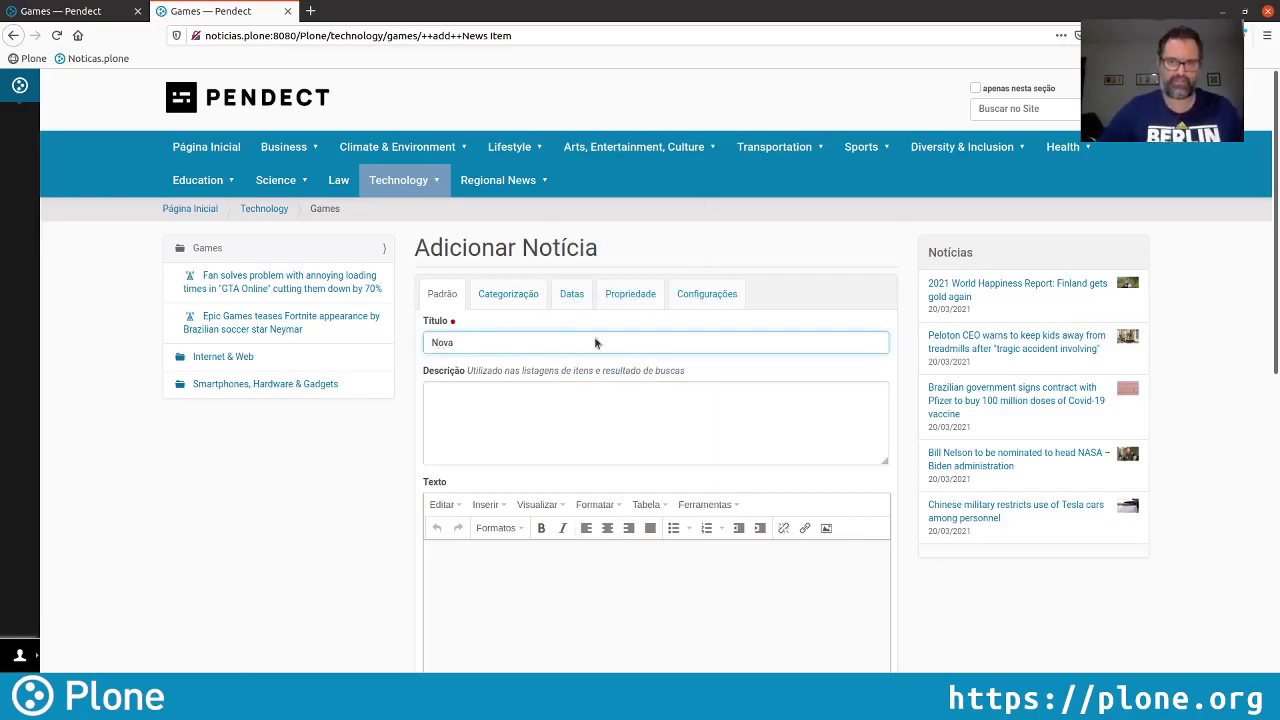
text( versão do Minecraft disponível)
key(Tab)
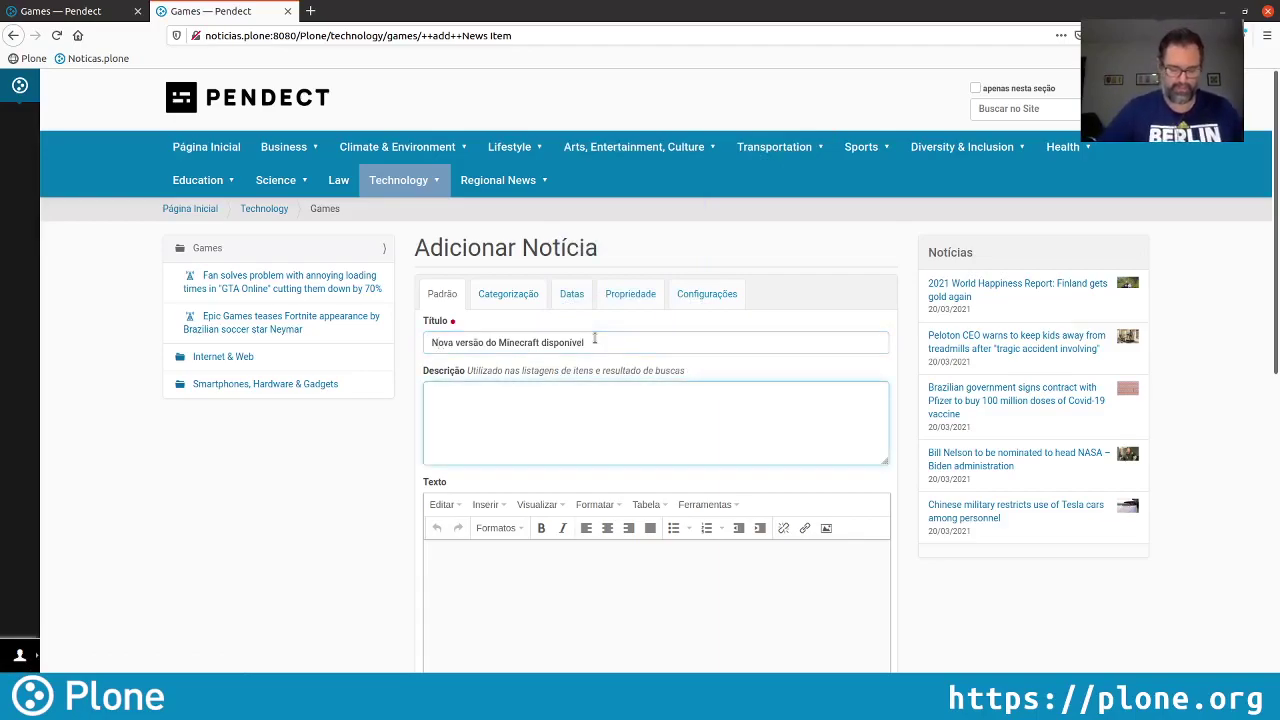
text(Mojang )
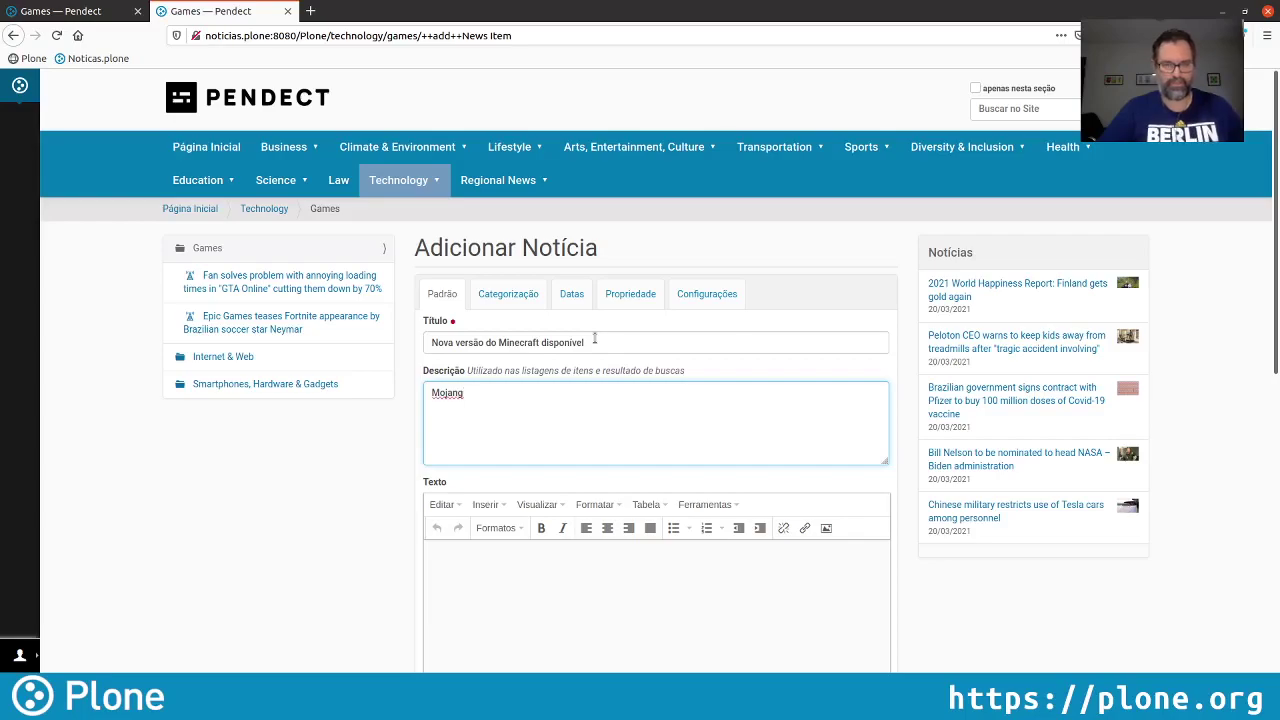
text(lança nova)
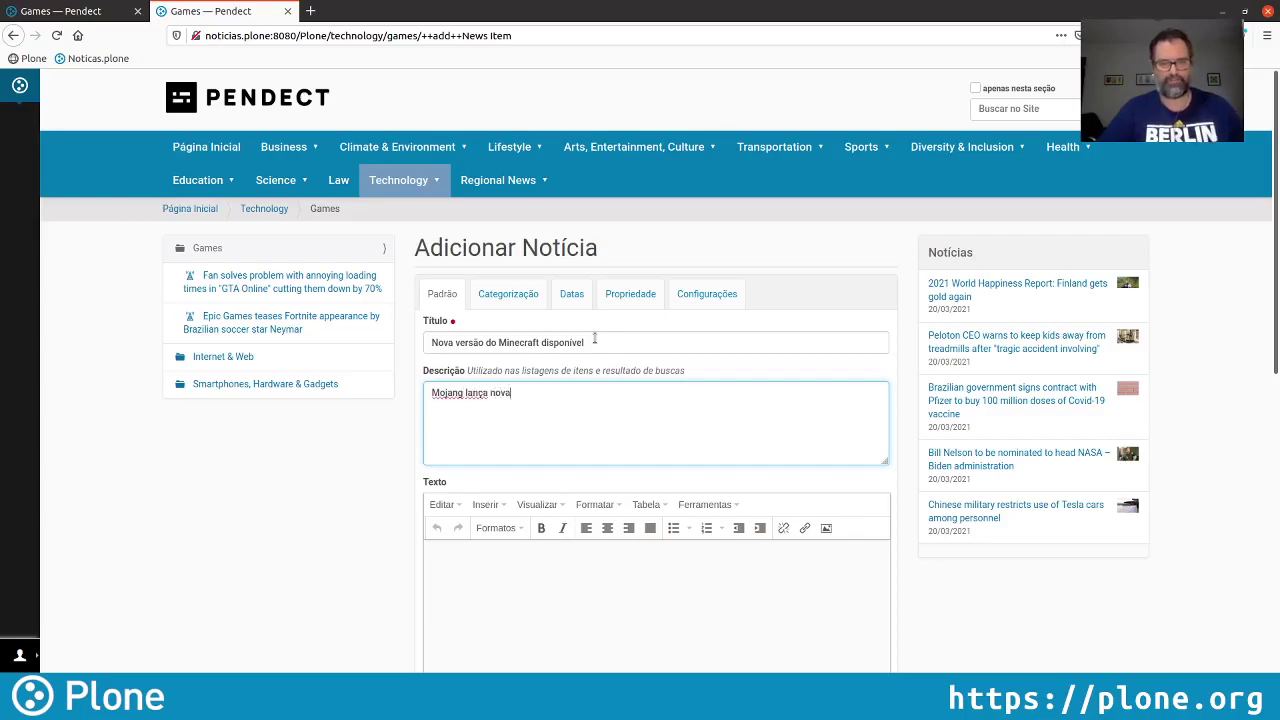
text( versão do Minecraft)
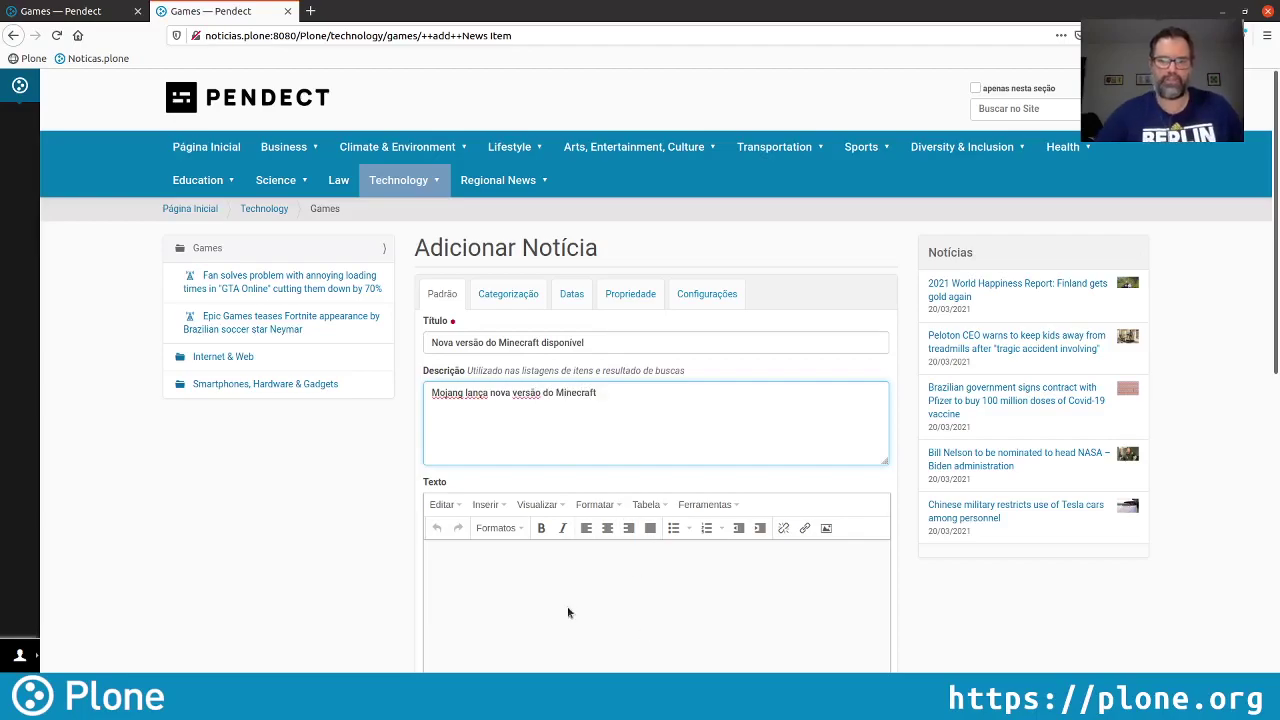
Add body text 'No dia 28 de Abril de 2021, uma nova versão foi lançada!', image Minecraft.jpg with caption 'Minecraft', and save
scroll(566, 590, down, 1)
click(563, 557)
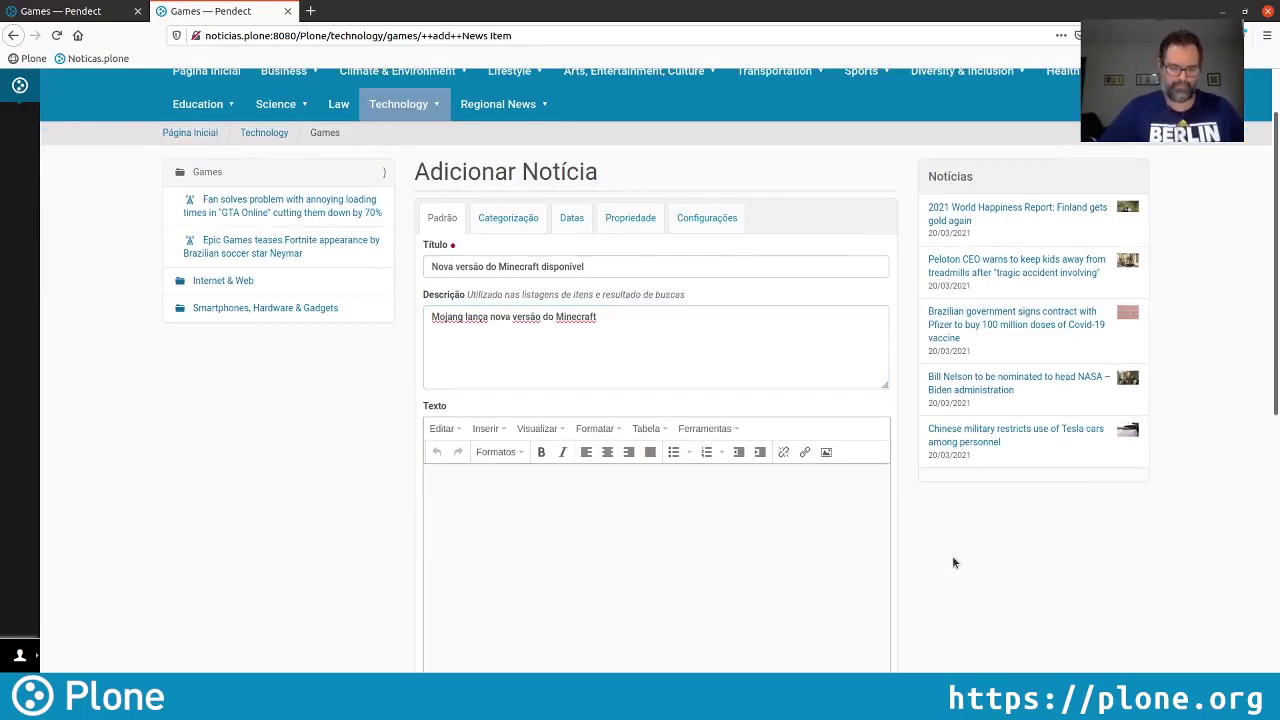
text(No dia 28 de)
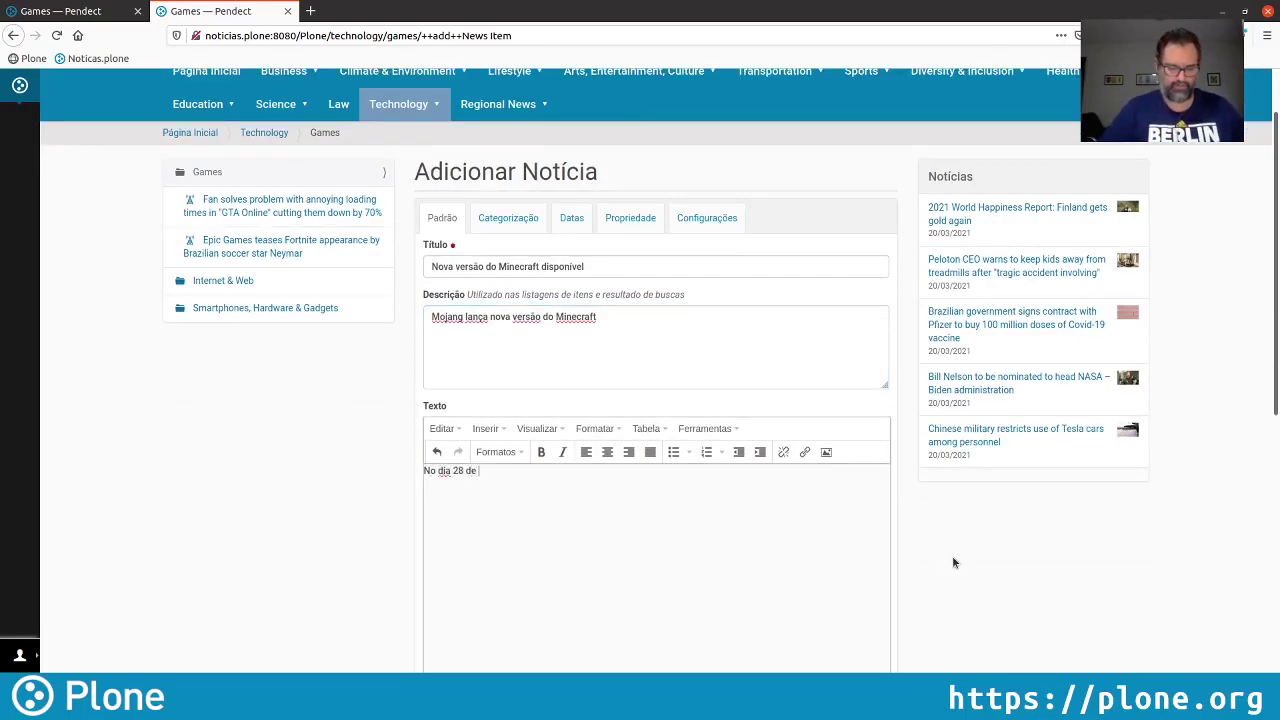
text( Abril de 2021)
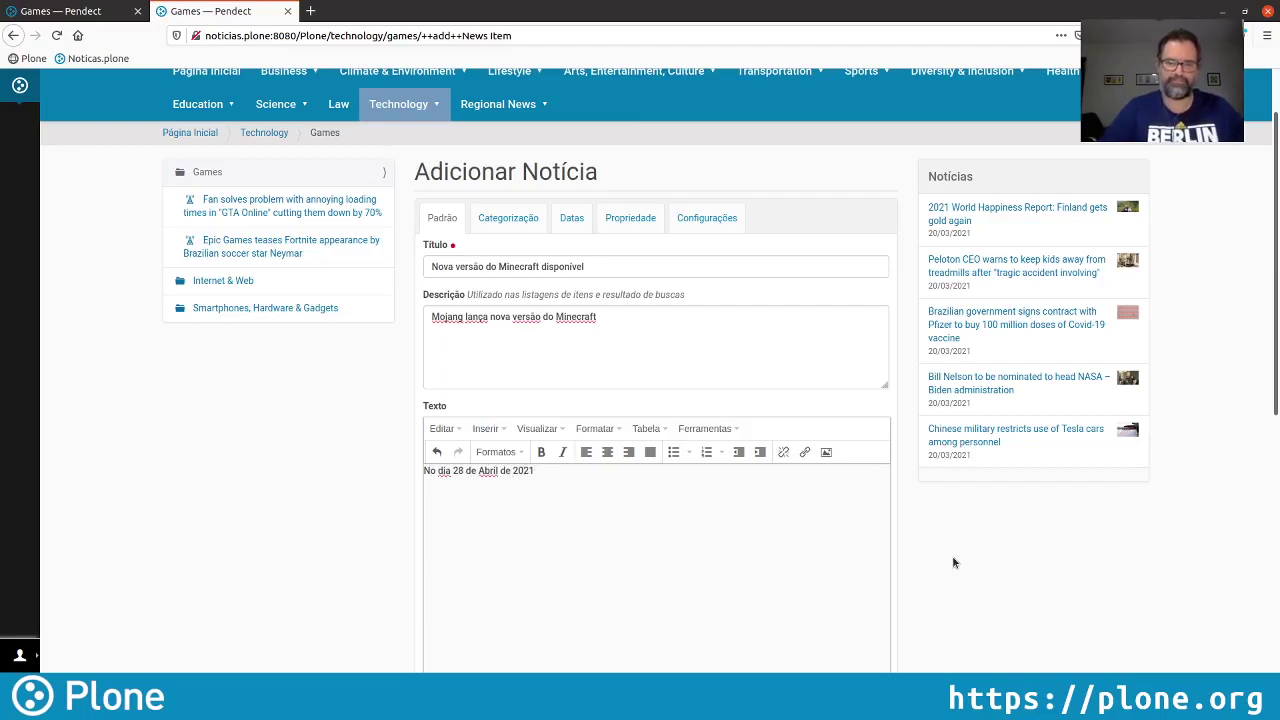
text(, u)
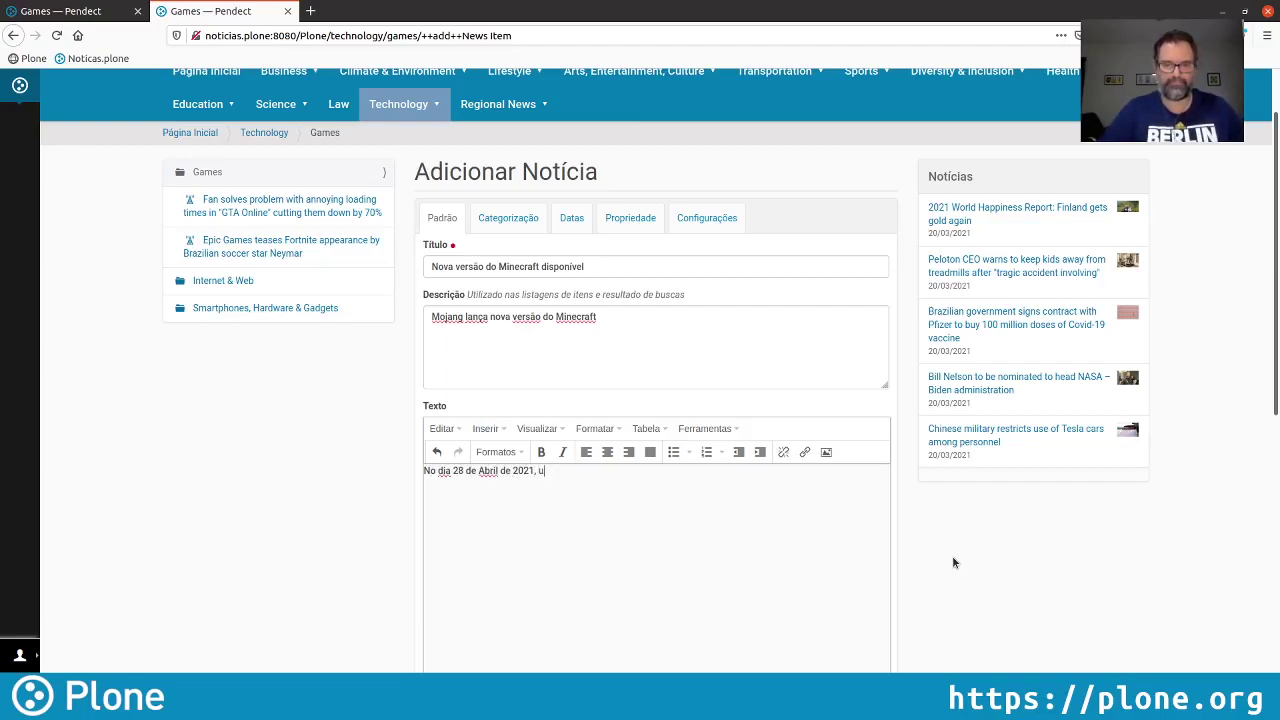
text(ma nova vers)
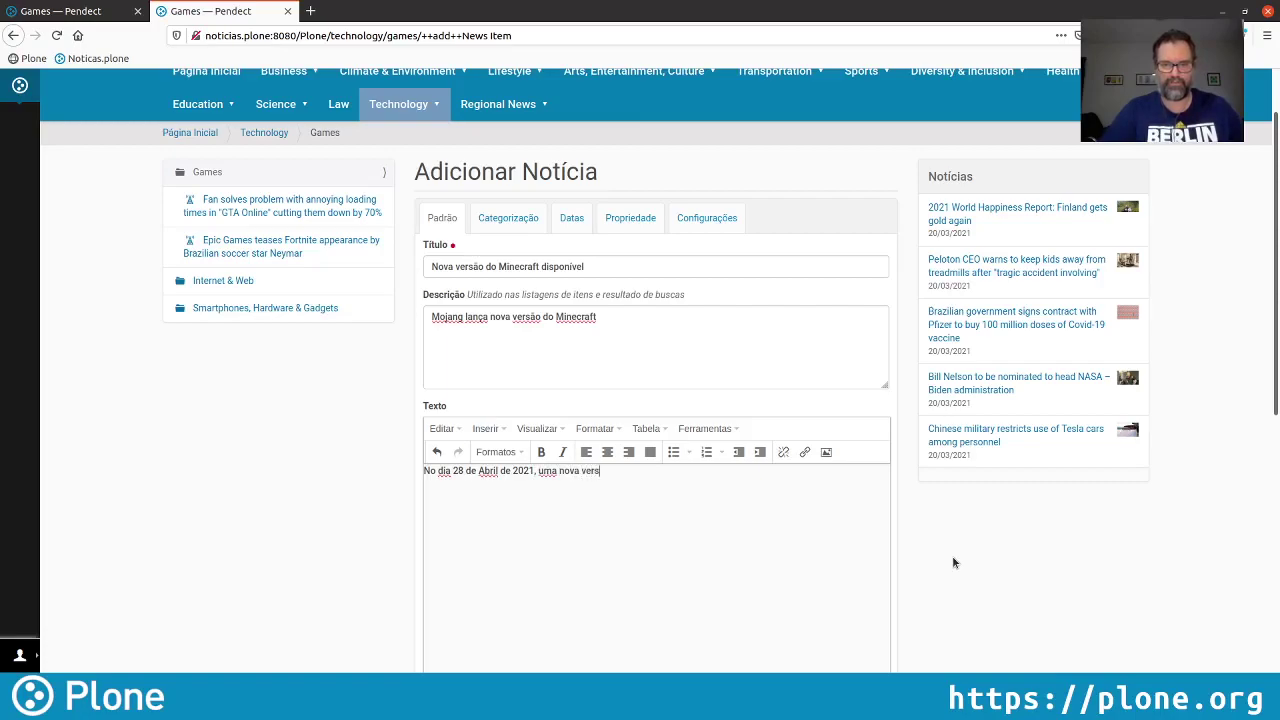
text(ão foi lanç)
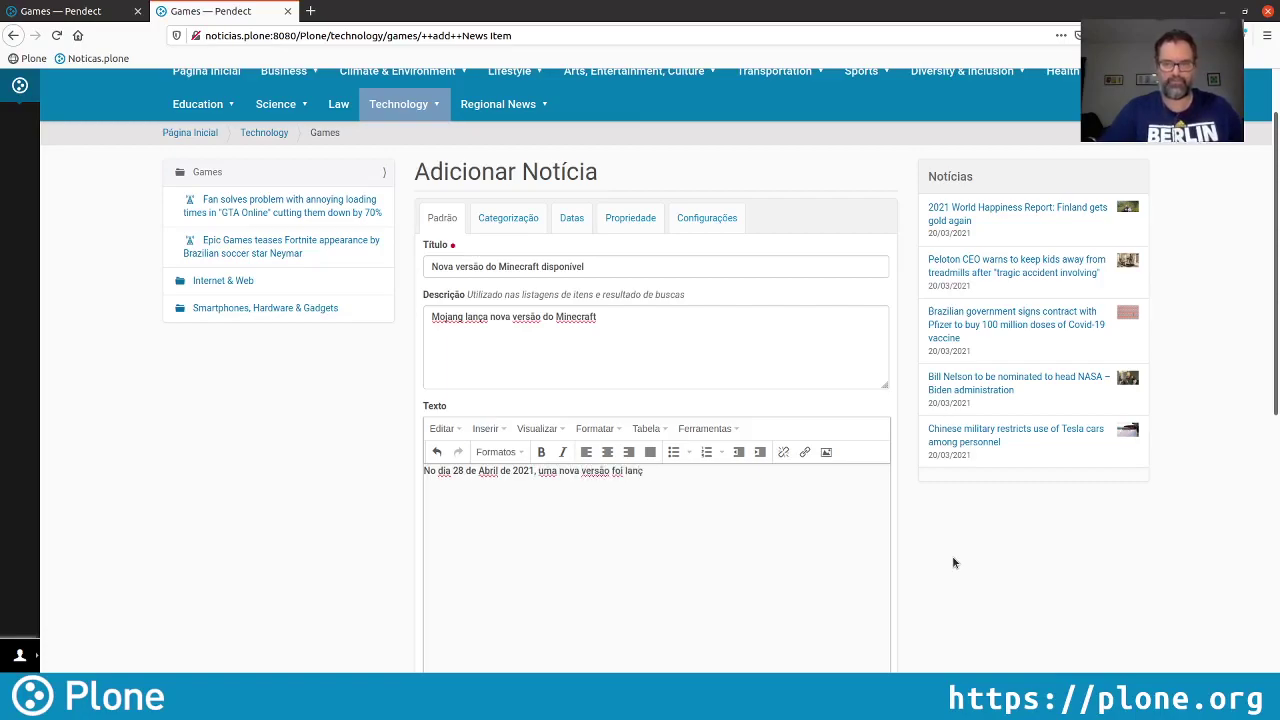
text(ada!)
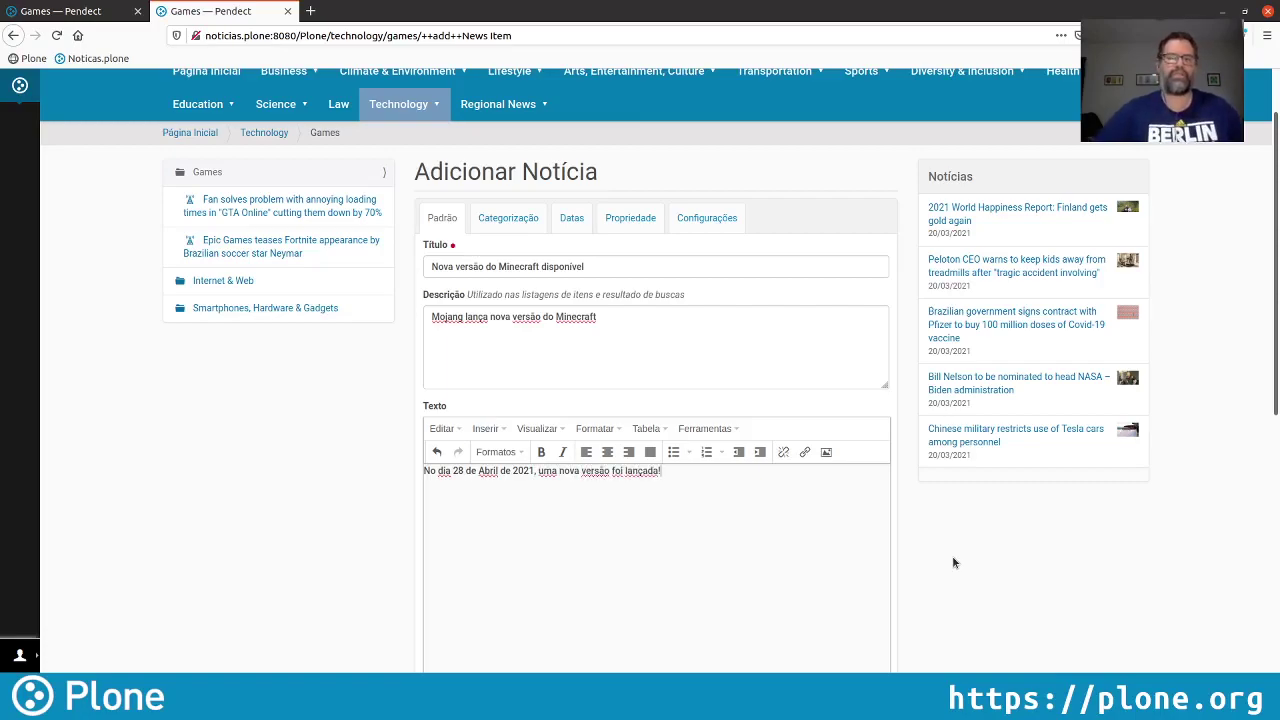
scroll(470, 300, down, 5)
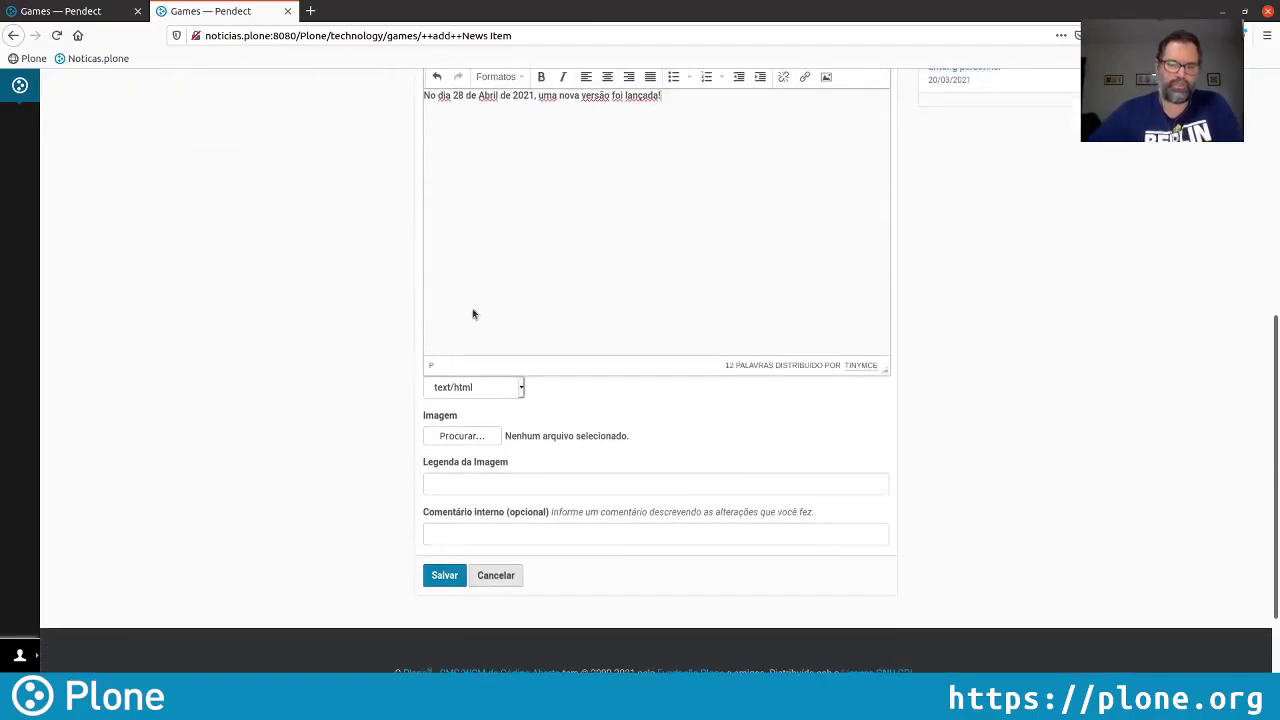
click(466, 430)
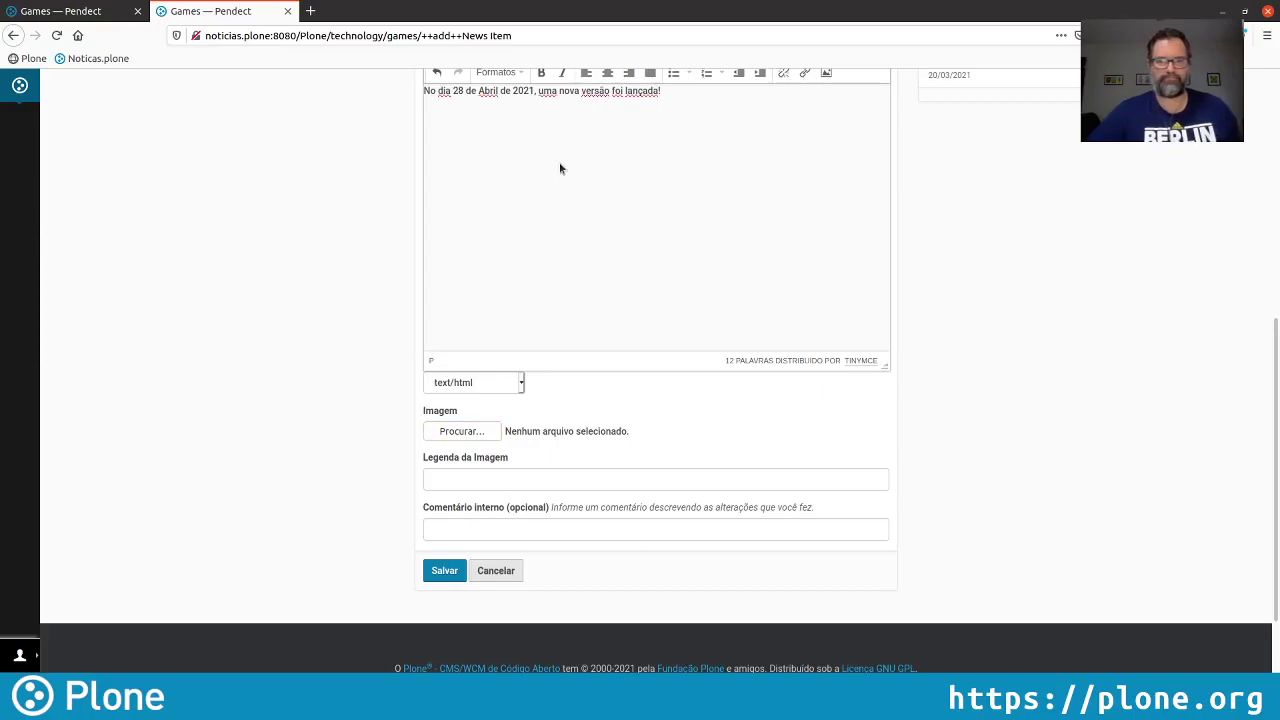
key(Return)
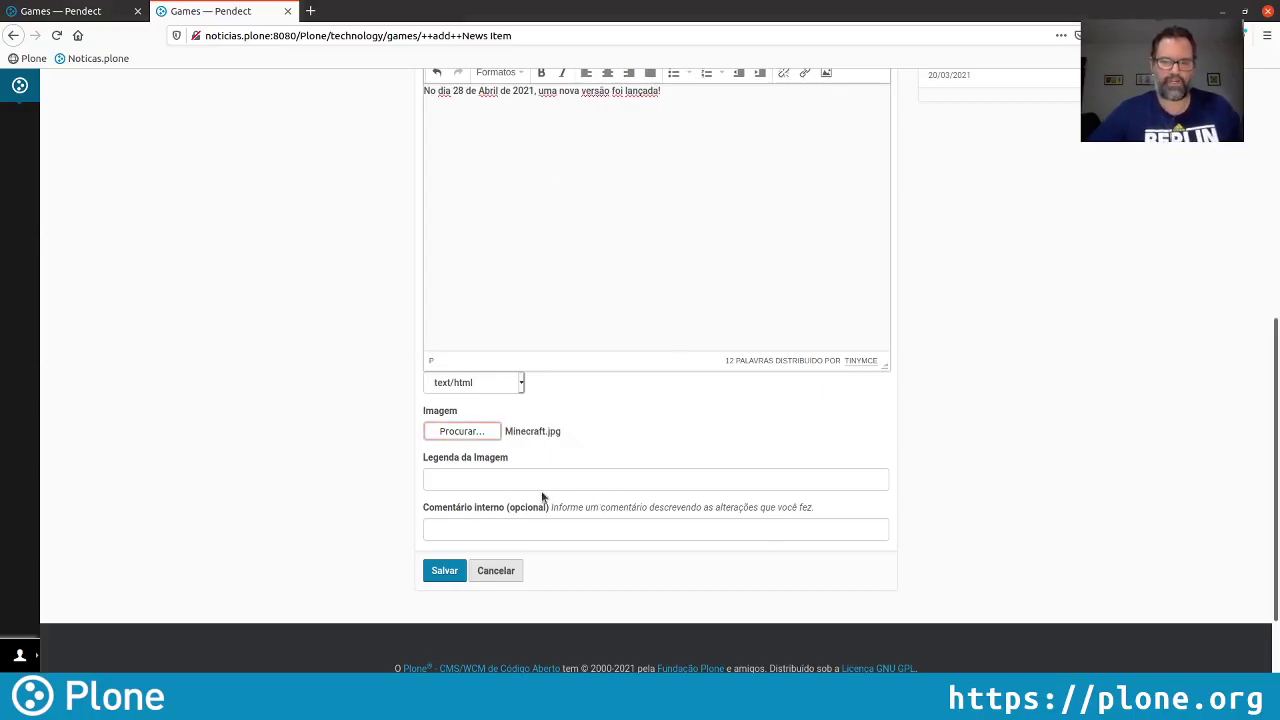
click(535, 480)
text(Minec)
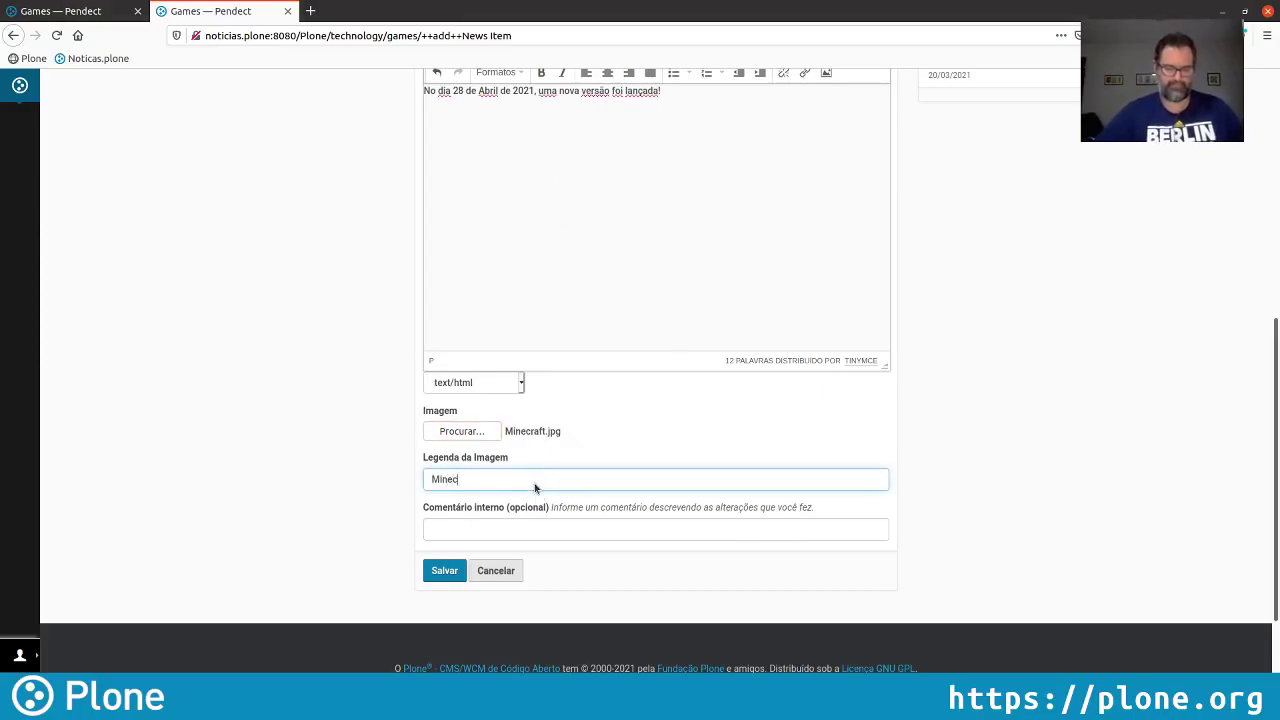
text(raft)
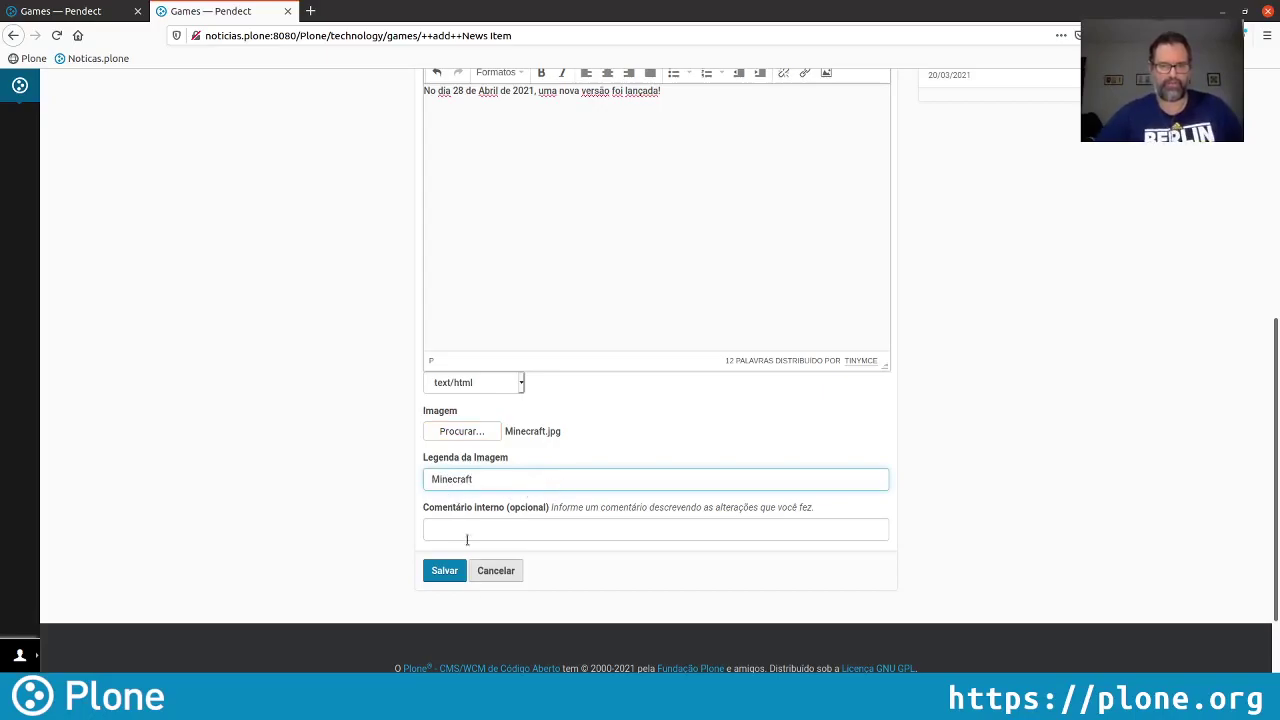
click(445, 571)
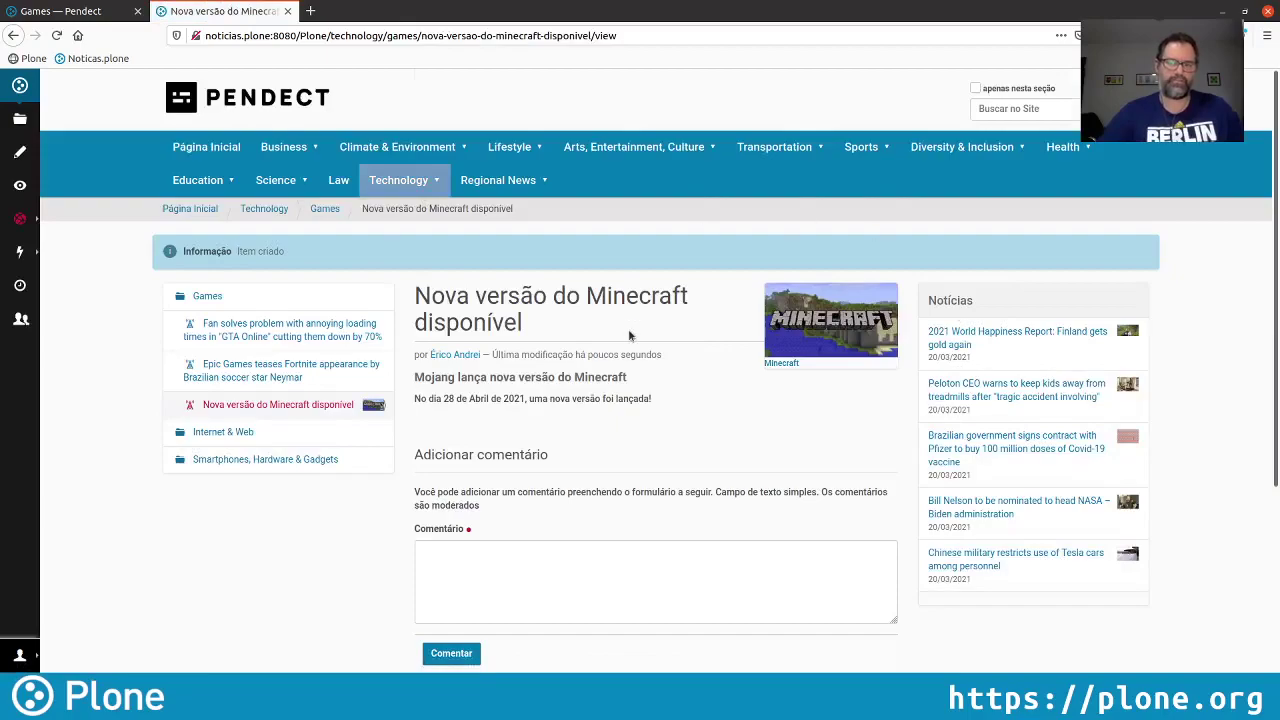
Submit the Minecraft item for publication, then reload Games in the admin tab
click(30, 231)
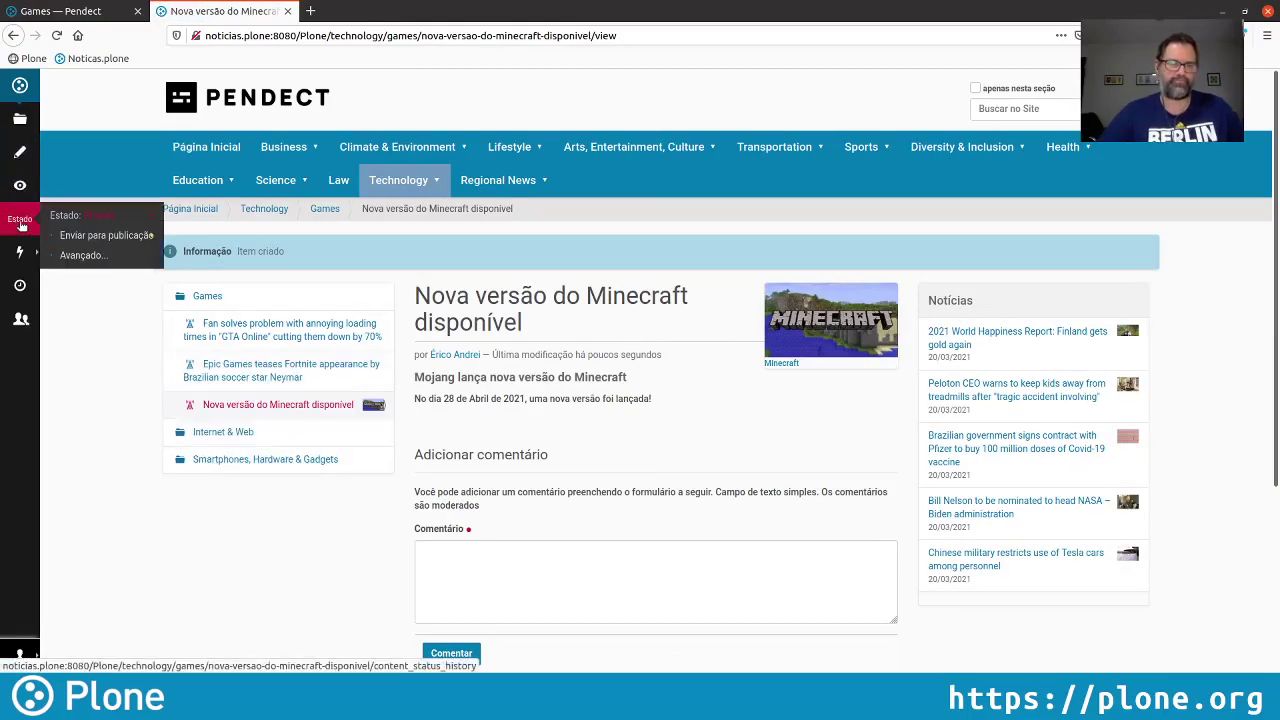
click(107, 236)
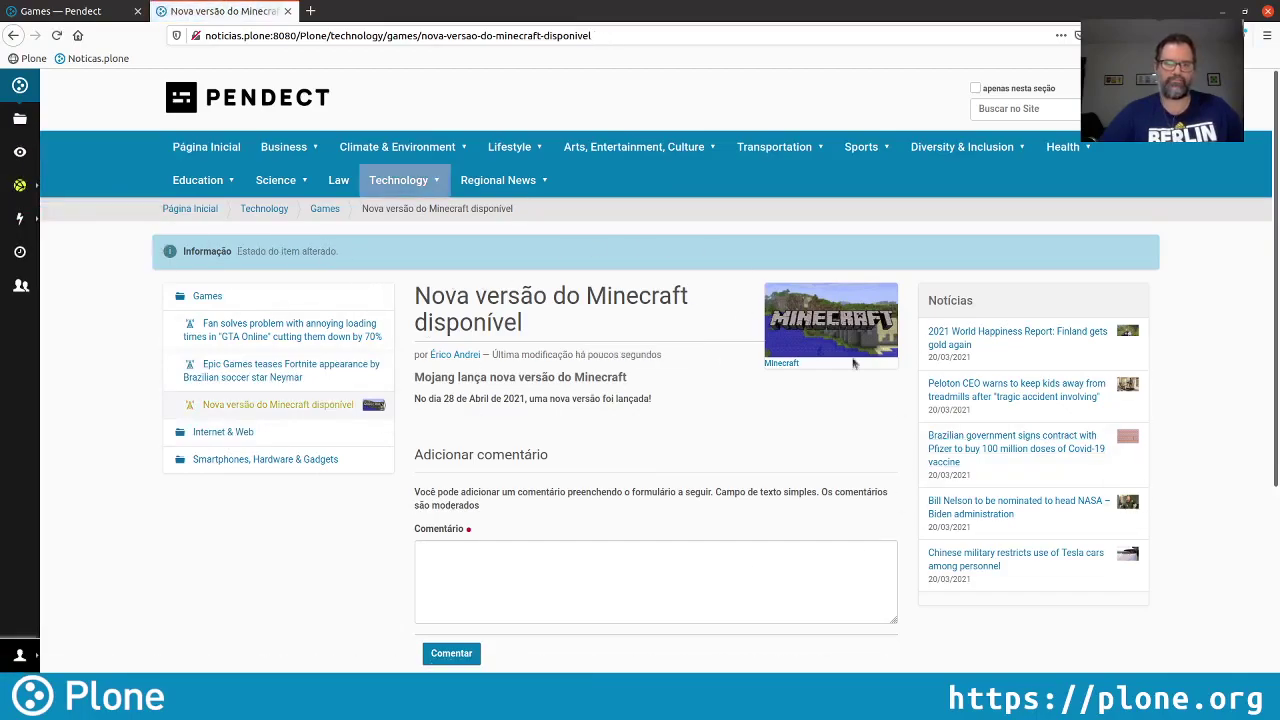
click(83, 17)
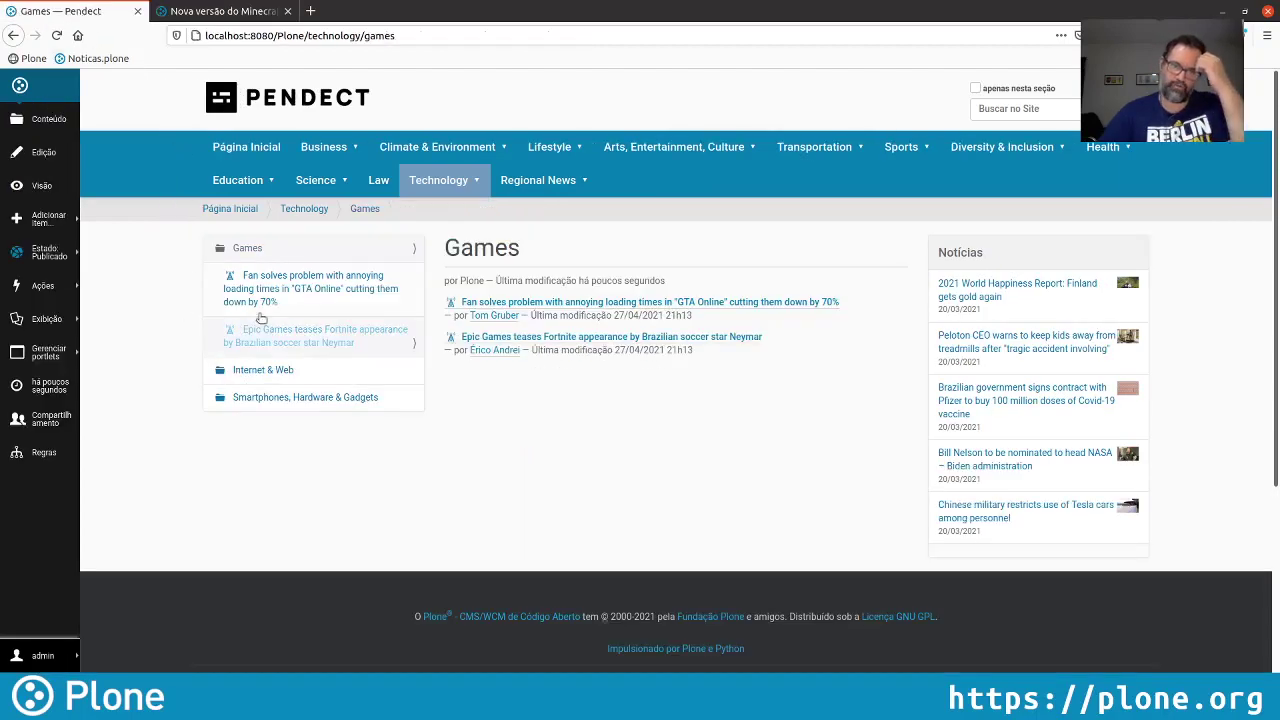
click(57, 35)
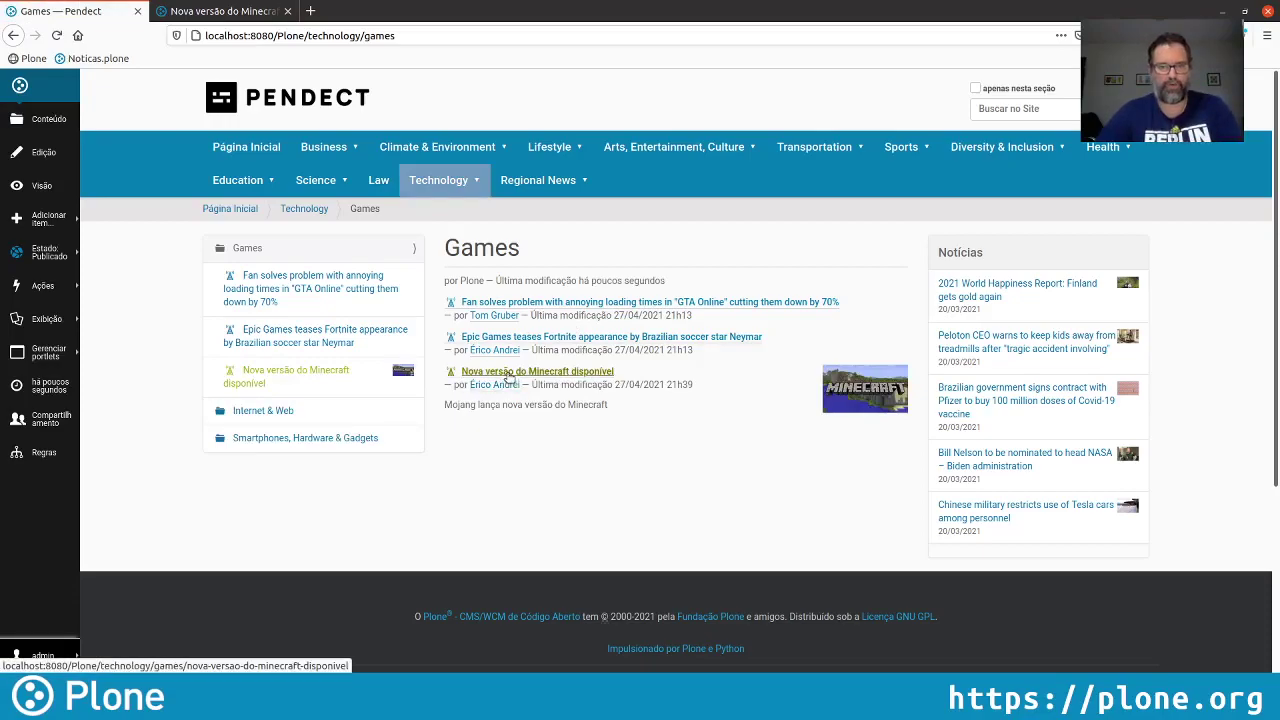
As admin, open the Minecraft item, check its Revisão pendente state, and start editing it
click(509, 374)
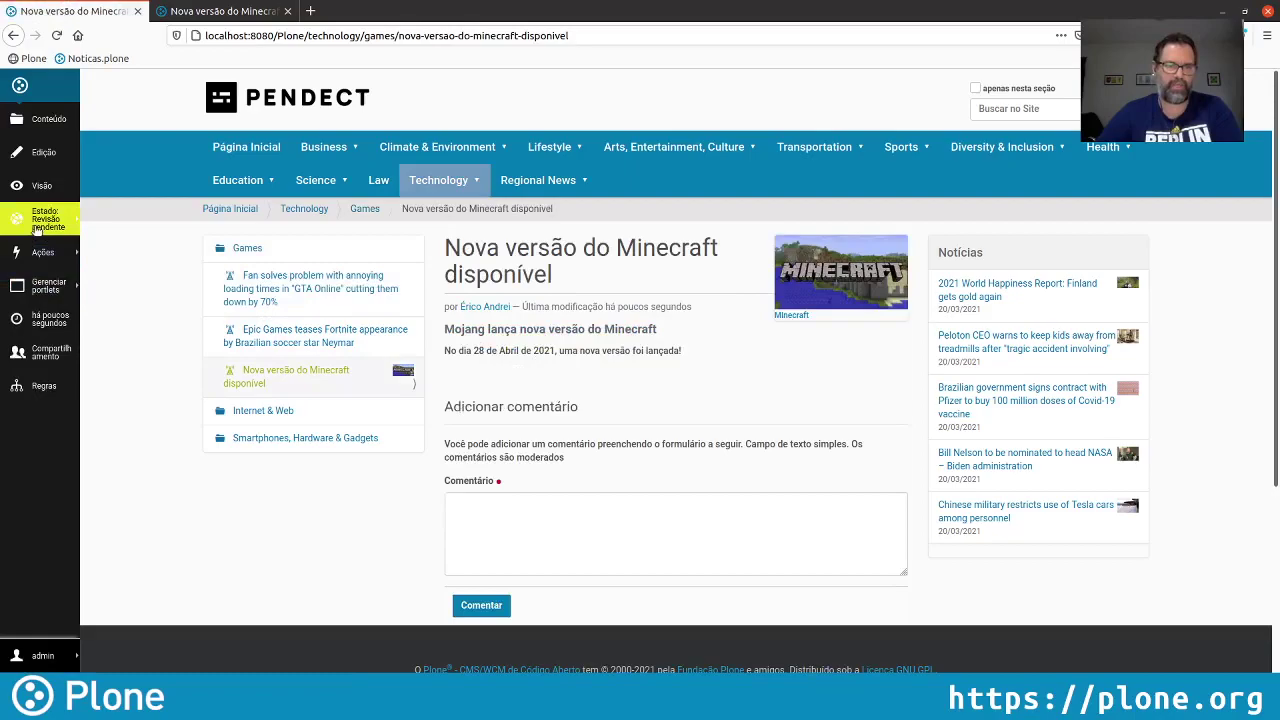
click(50, 220)
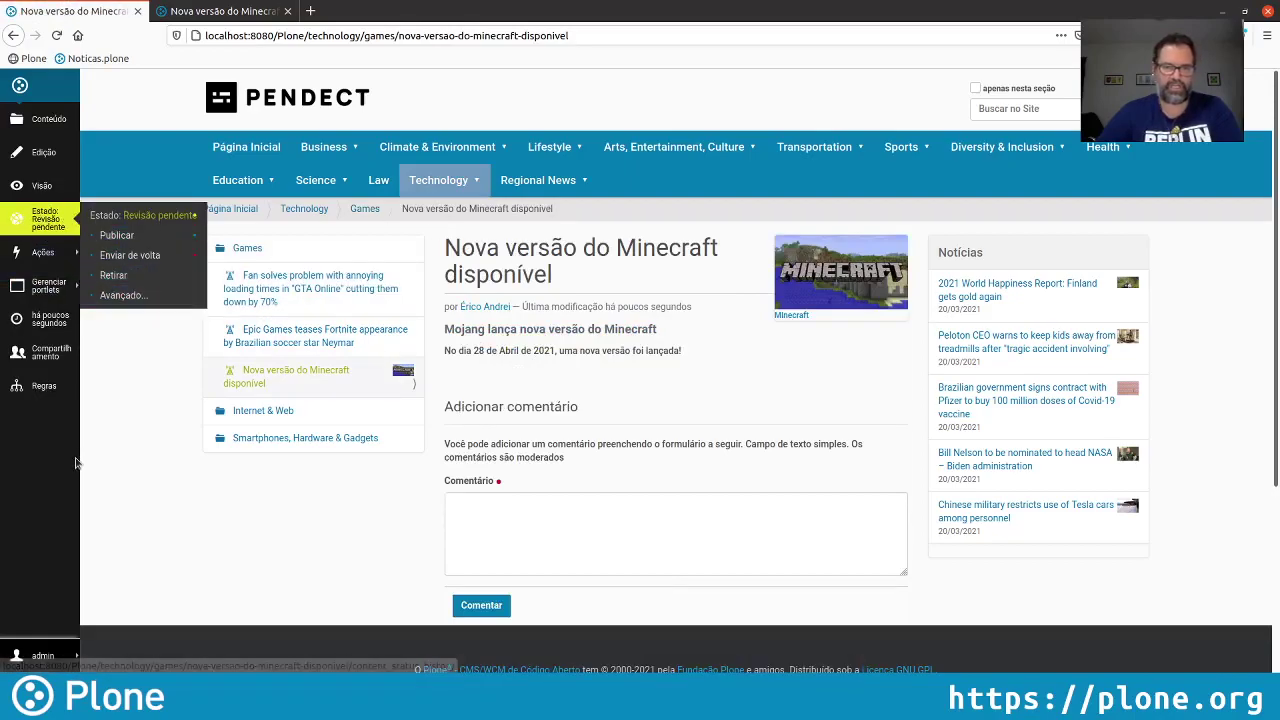
click(146, 423)
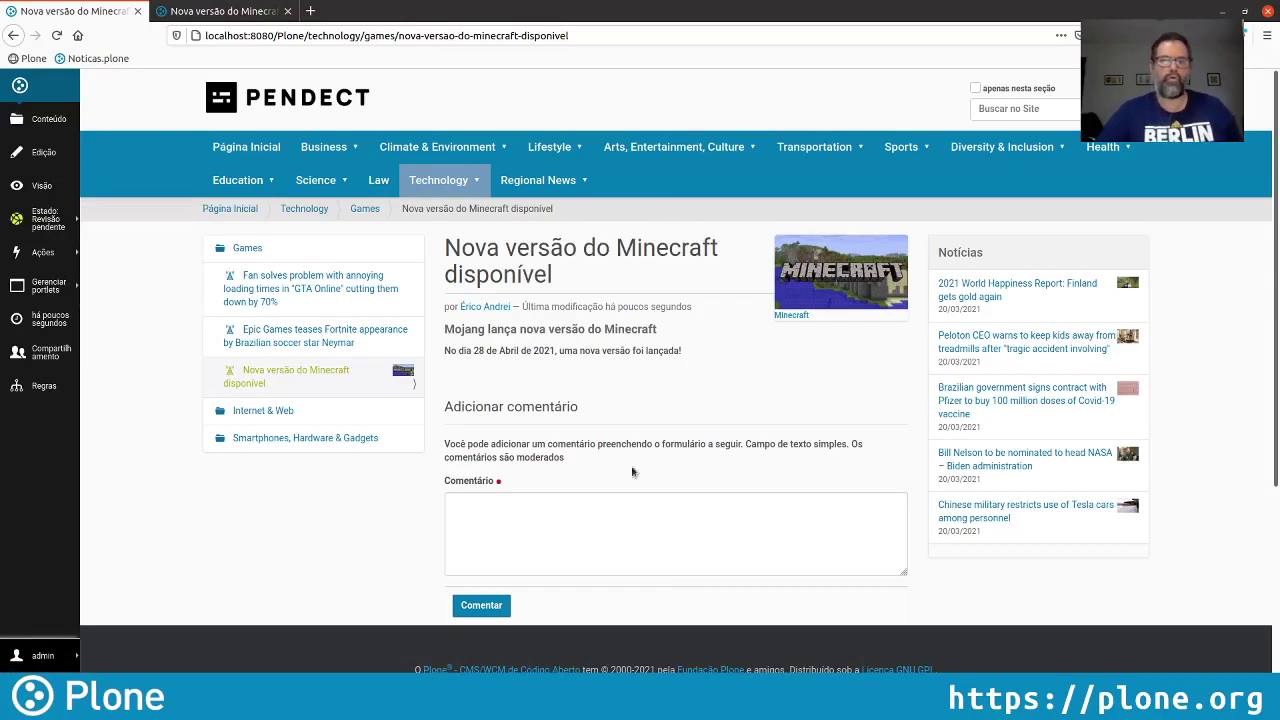
click(41, 158)
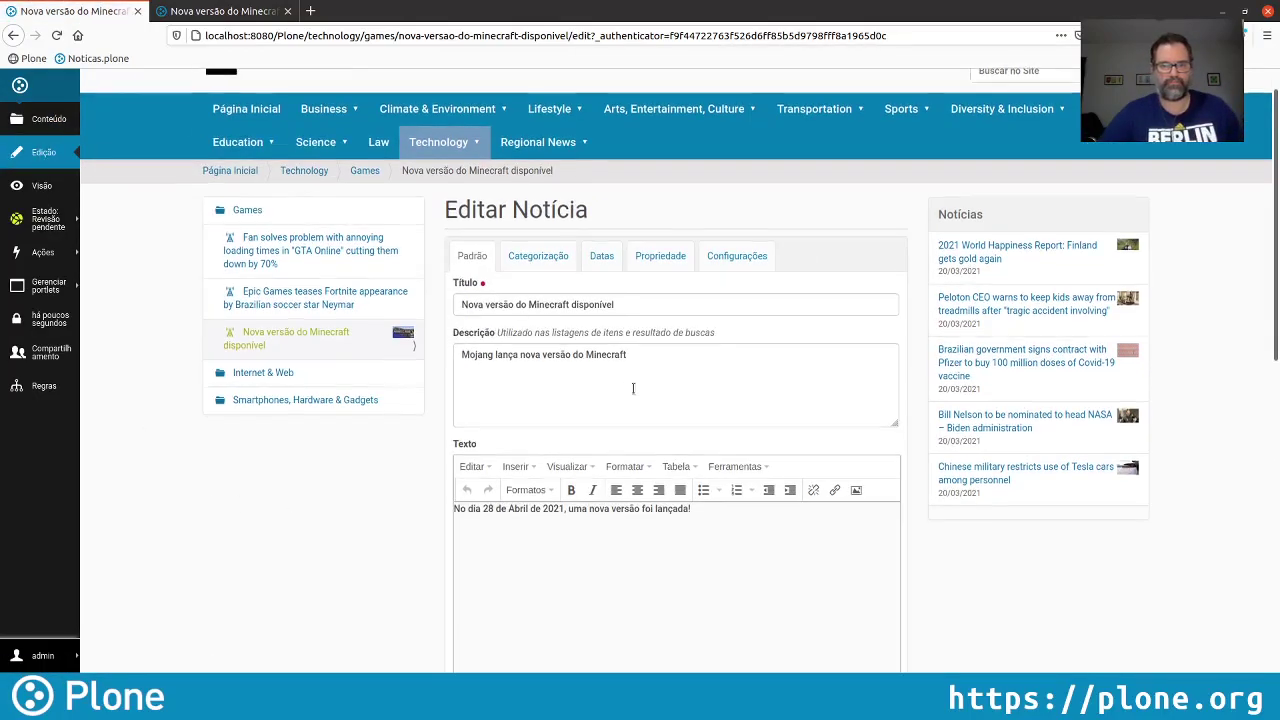
Insert 'jogo' into the description and save with the internal comment 'Pequeno ajuste na chamada'
click(586, 355)
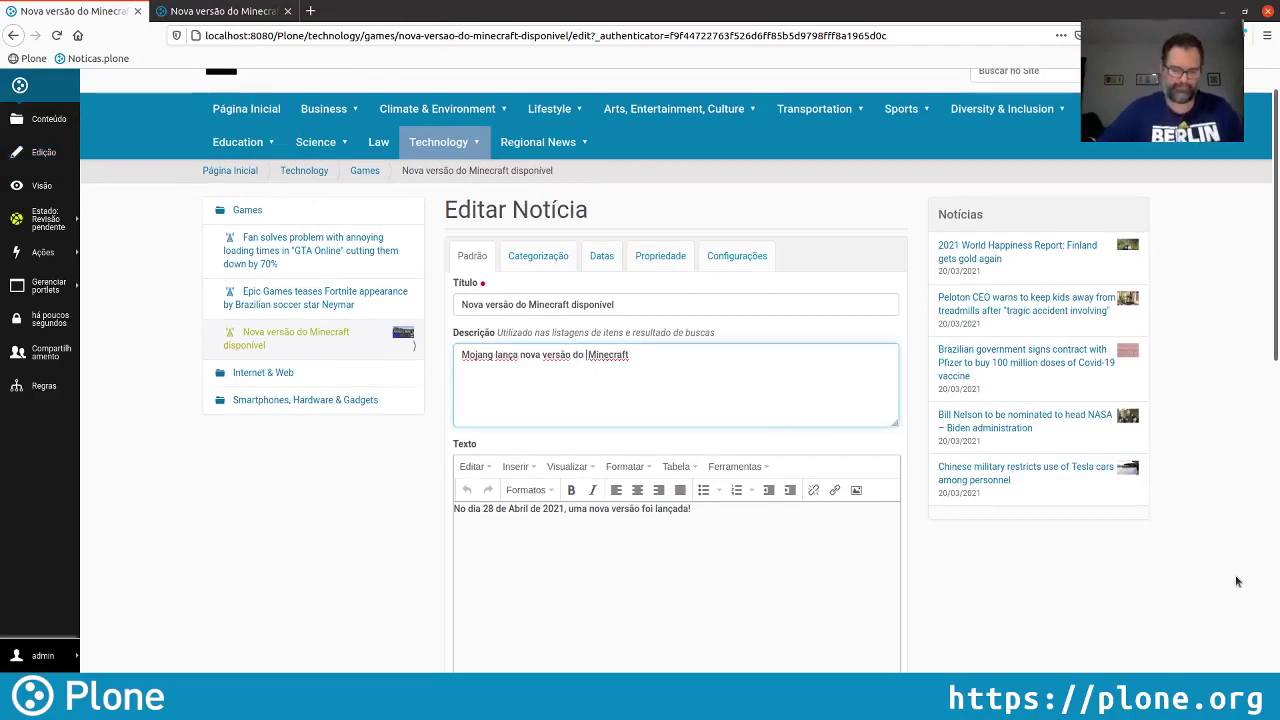
text(jogo)
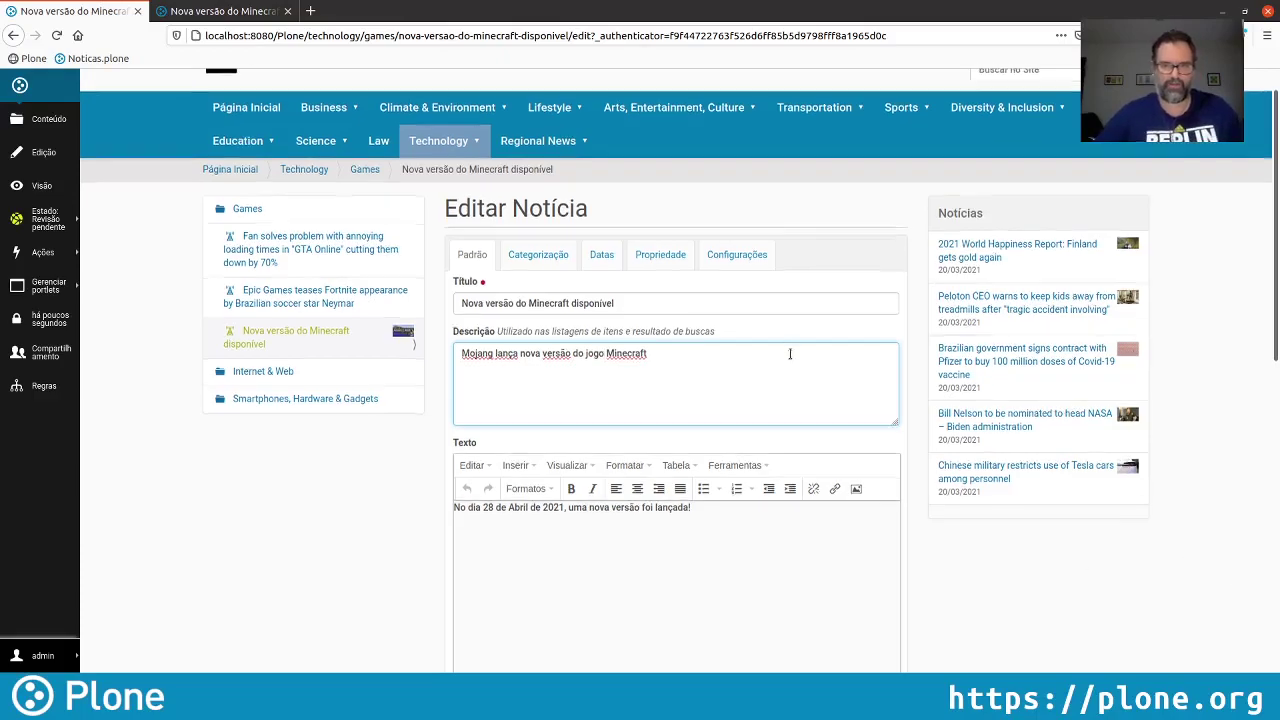
scroll(790, 353, down, 10)
scroll(683, 580, down, 1)
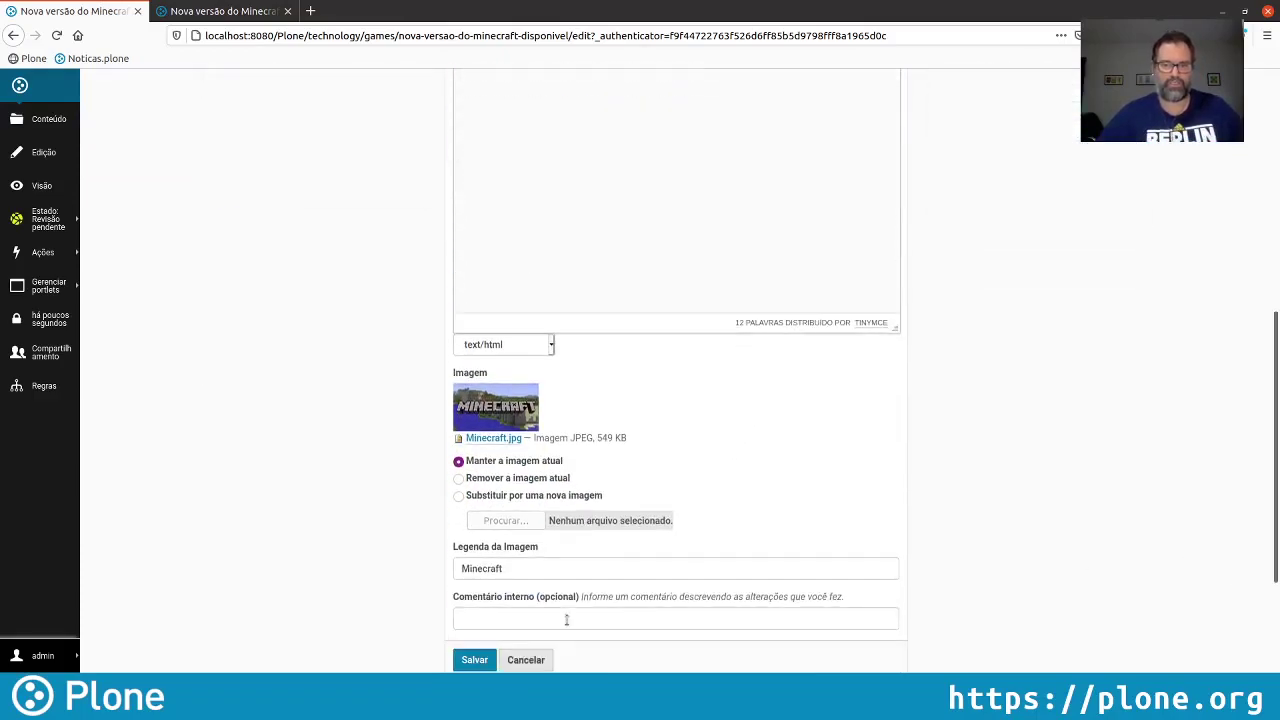
click(566, 620)
text(Pequen)
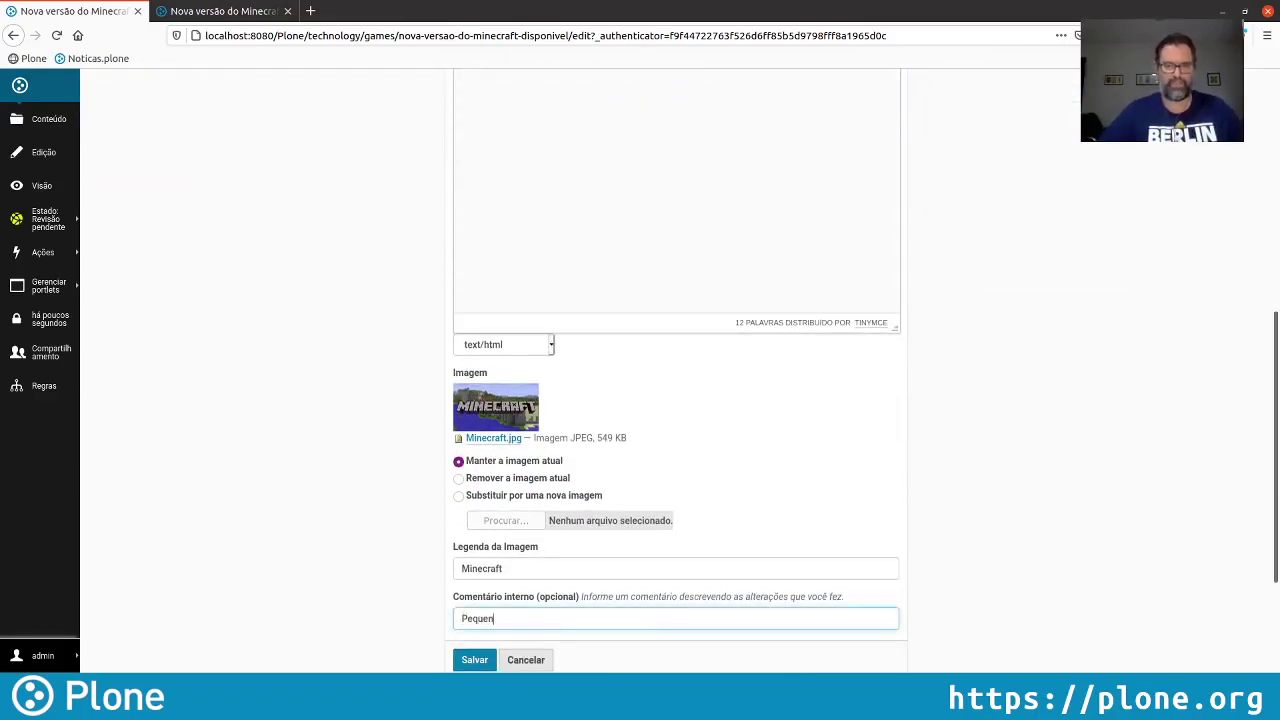
text(o ajuste no)
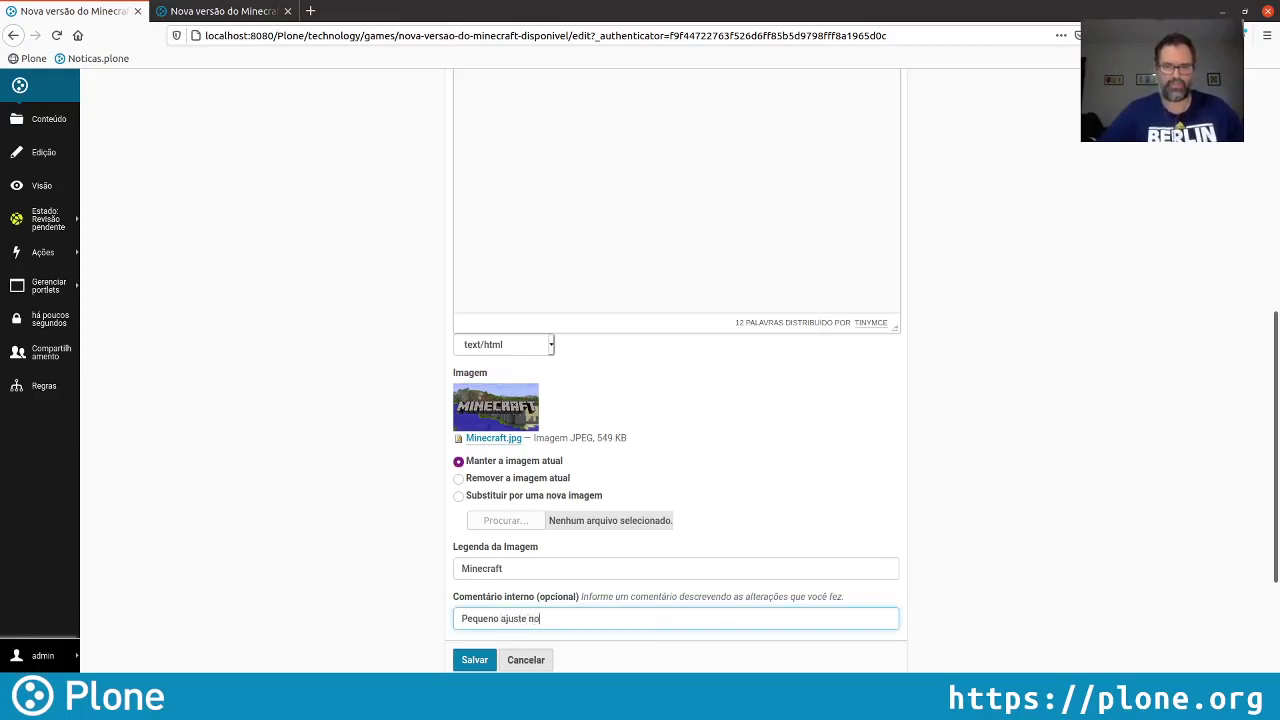
text( te)
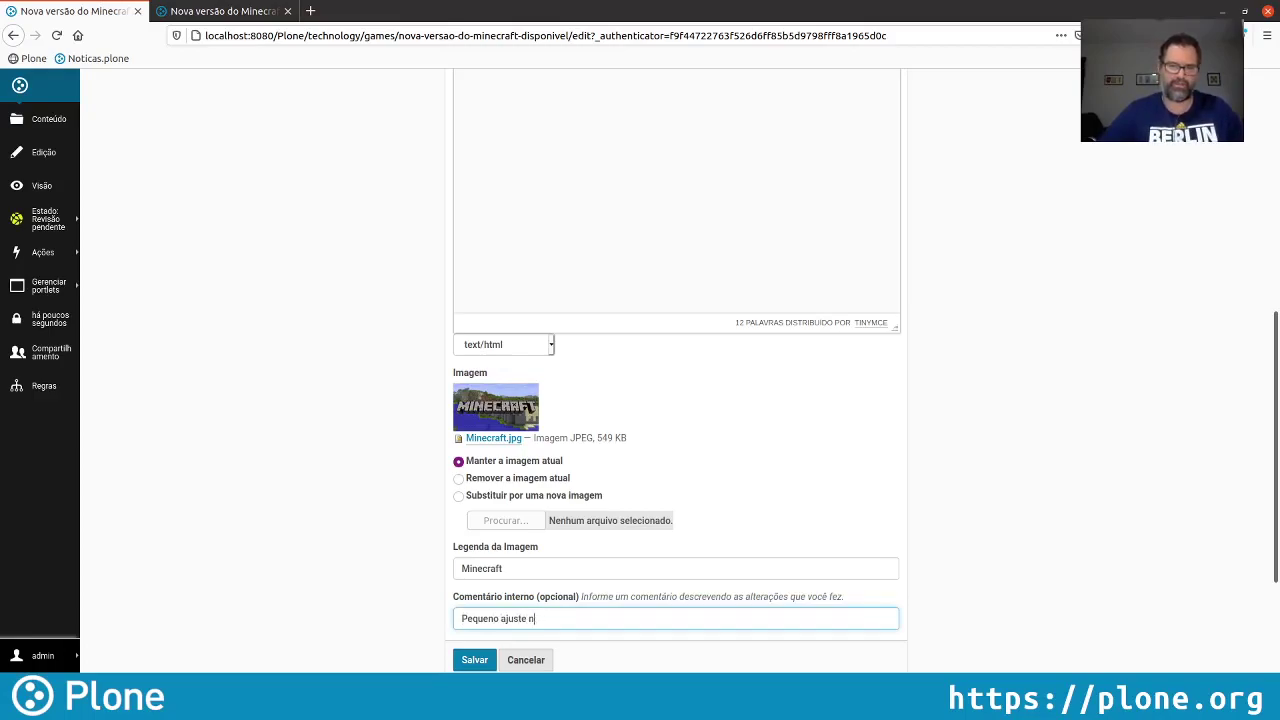
text(a chamada)
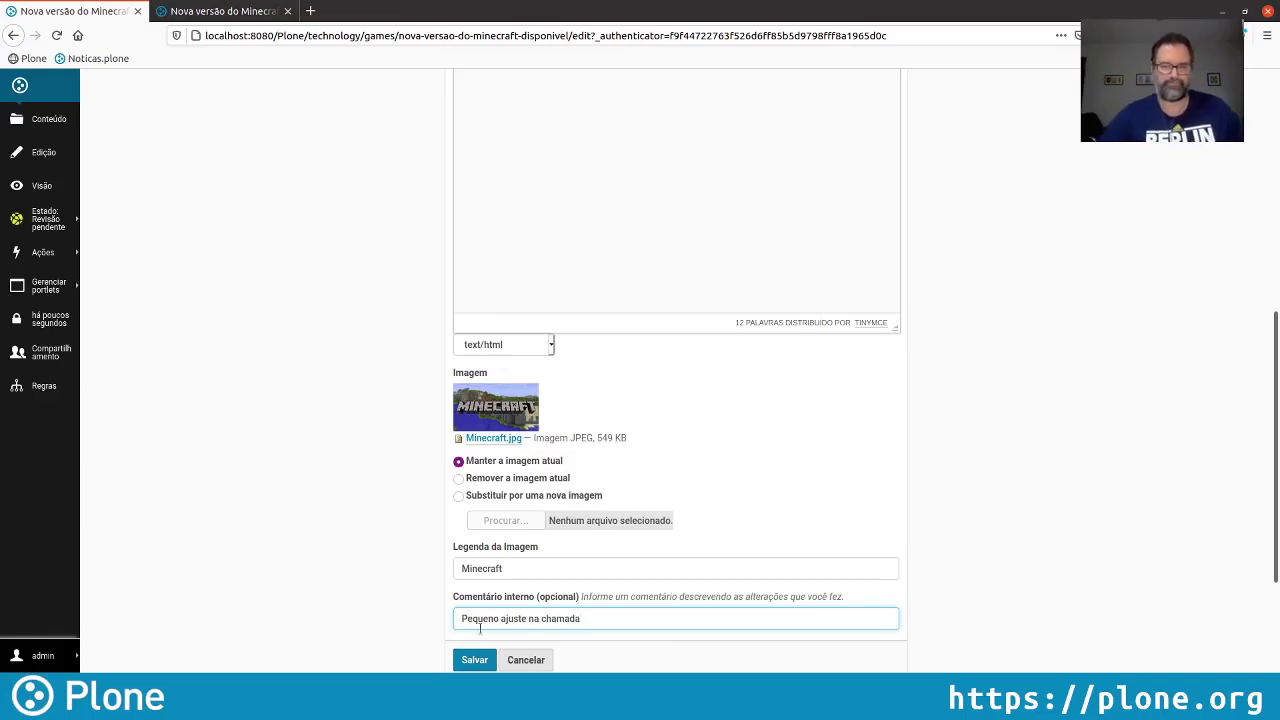
click(475, 660)
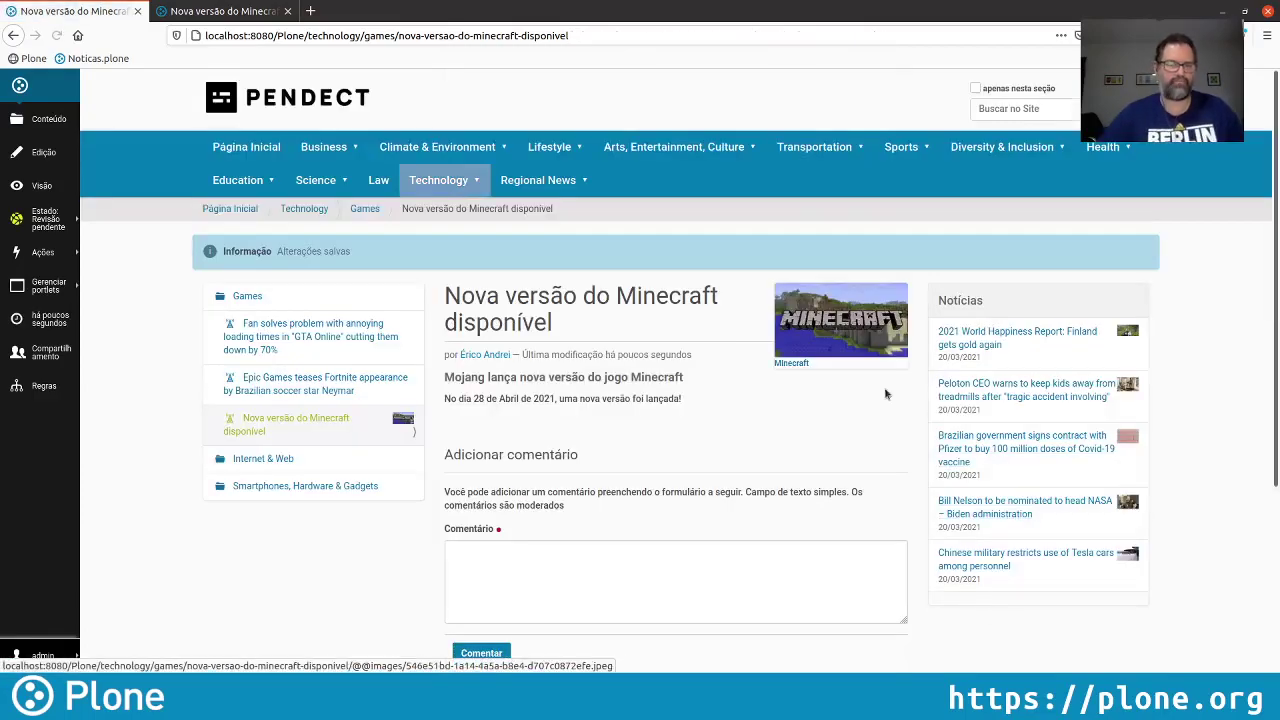
Choose Publicar from the Minecraft item's Estado menu
click(68, 219)
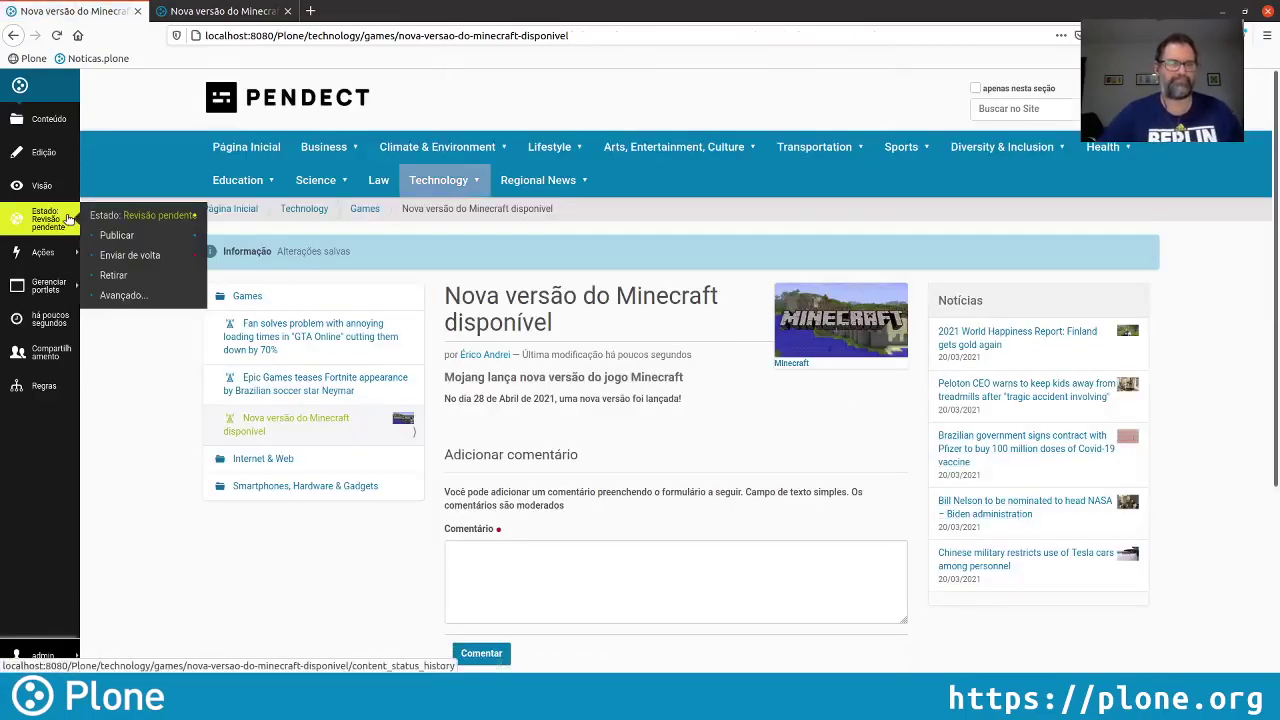
click(134, 234)
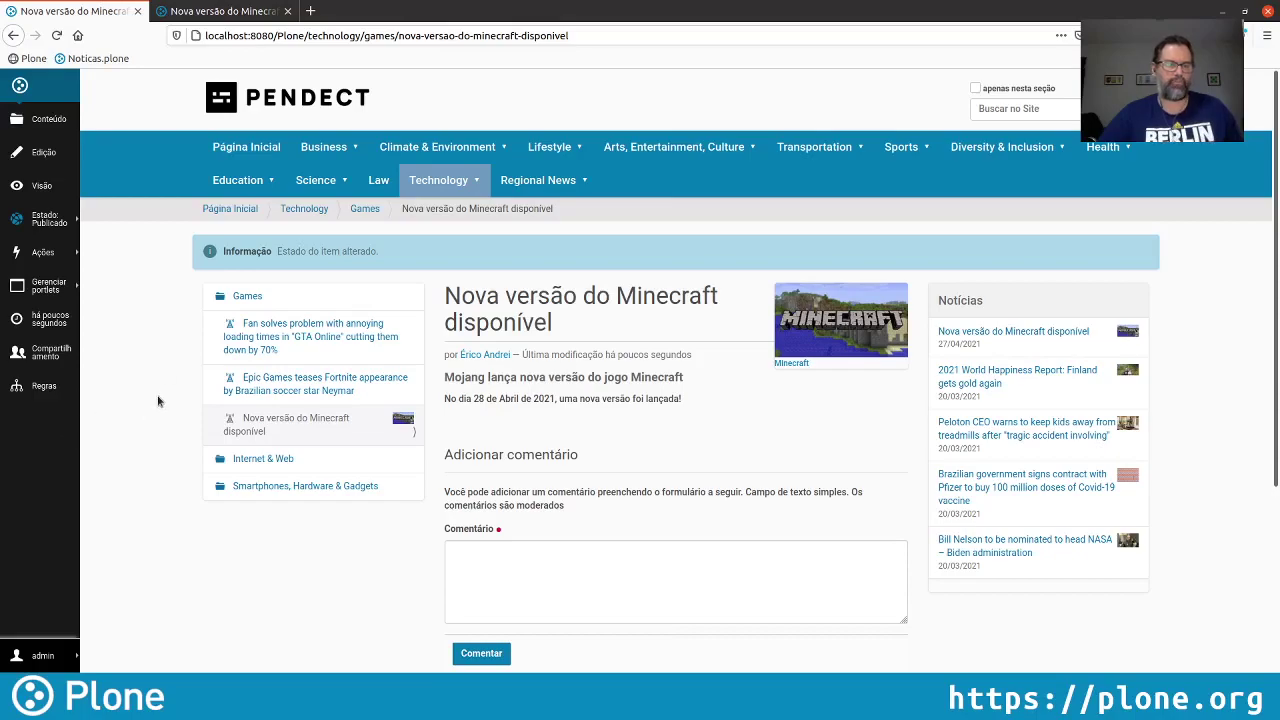
Compare the initial revision with the current one, highlighting the changed description and date, then return to Games
click(45, 322)
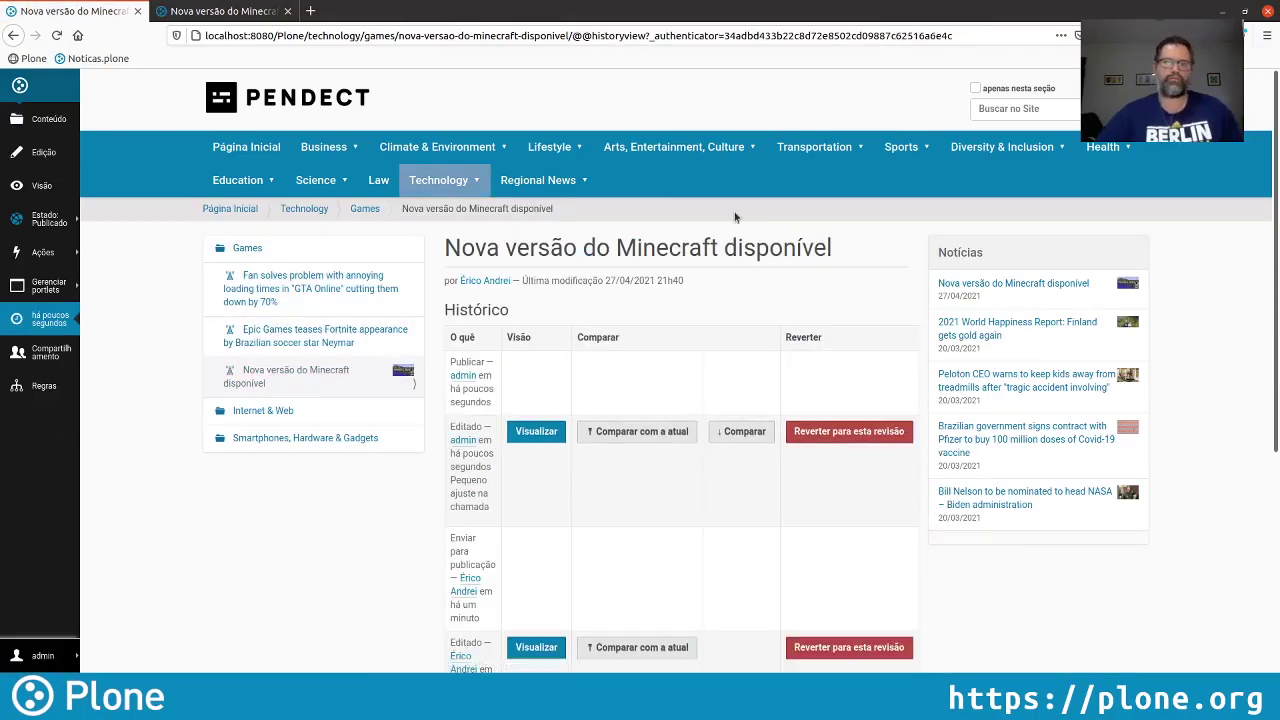
scroll(774, 385, down, 2)
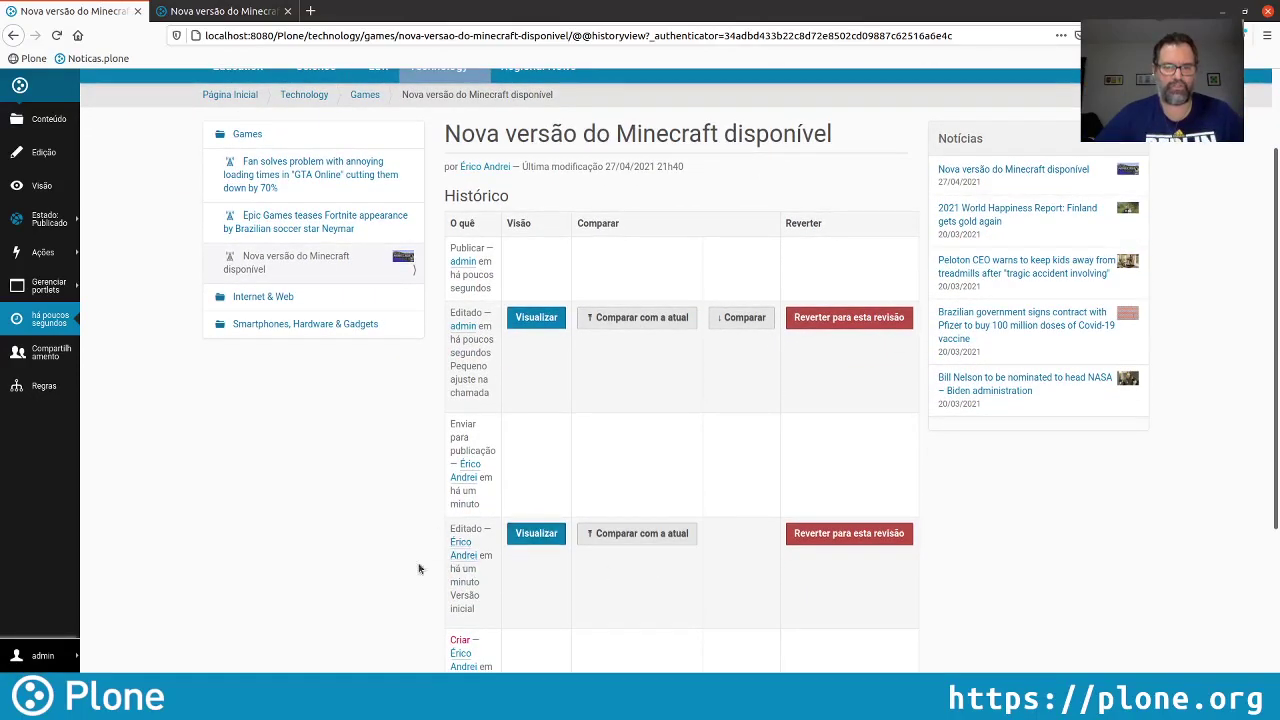
click(645, 534)
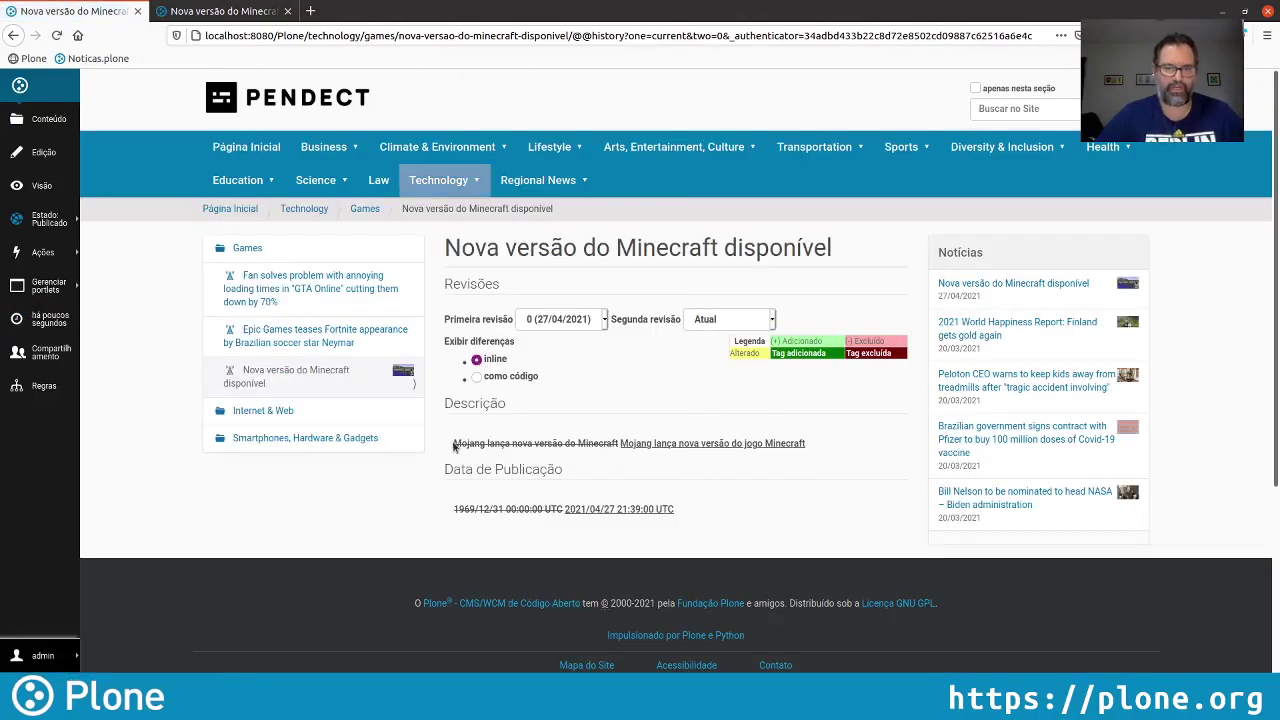
drag(453, 443, 621, 446)
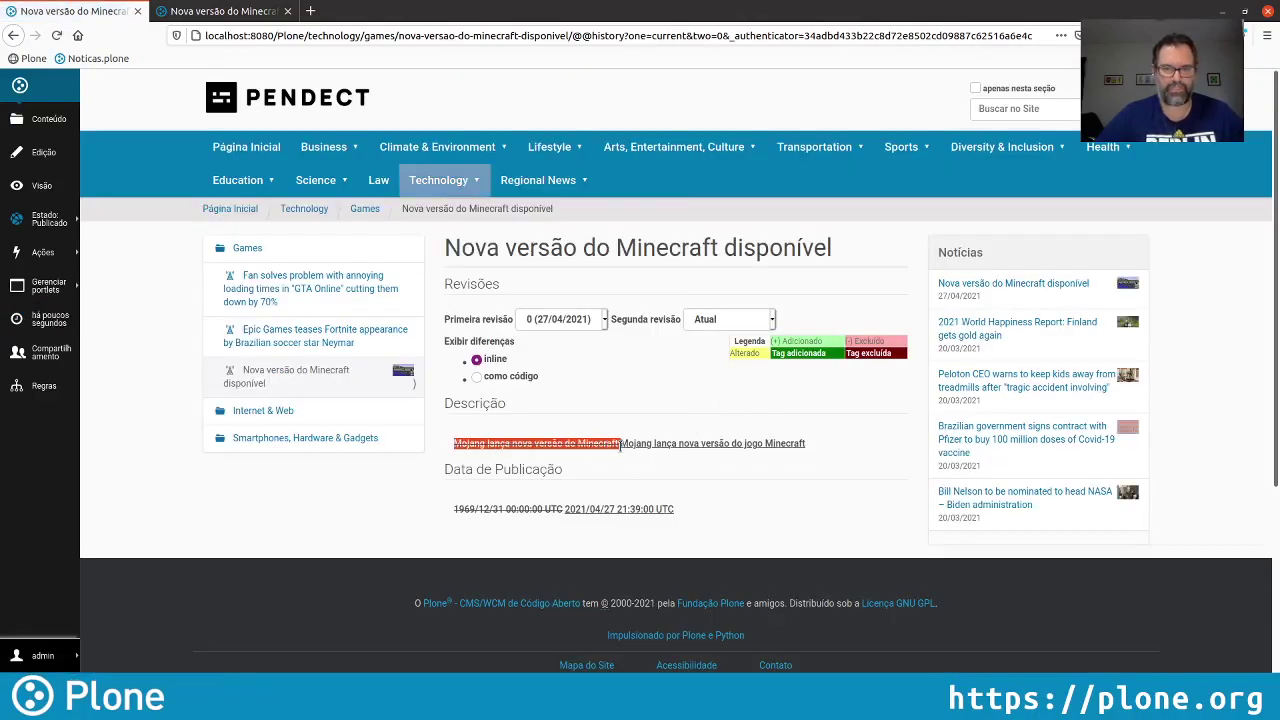
click(830, 454)
drag(815, 446, 618, 449)
click(658, 418)
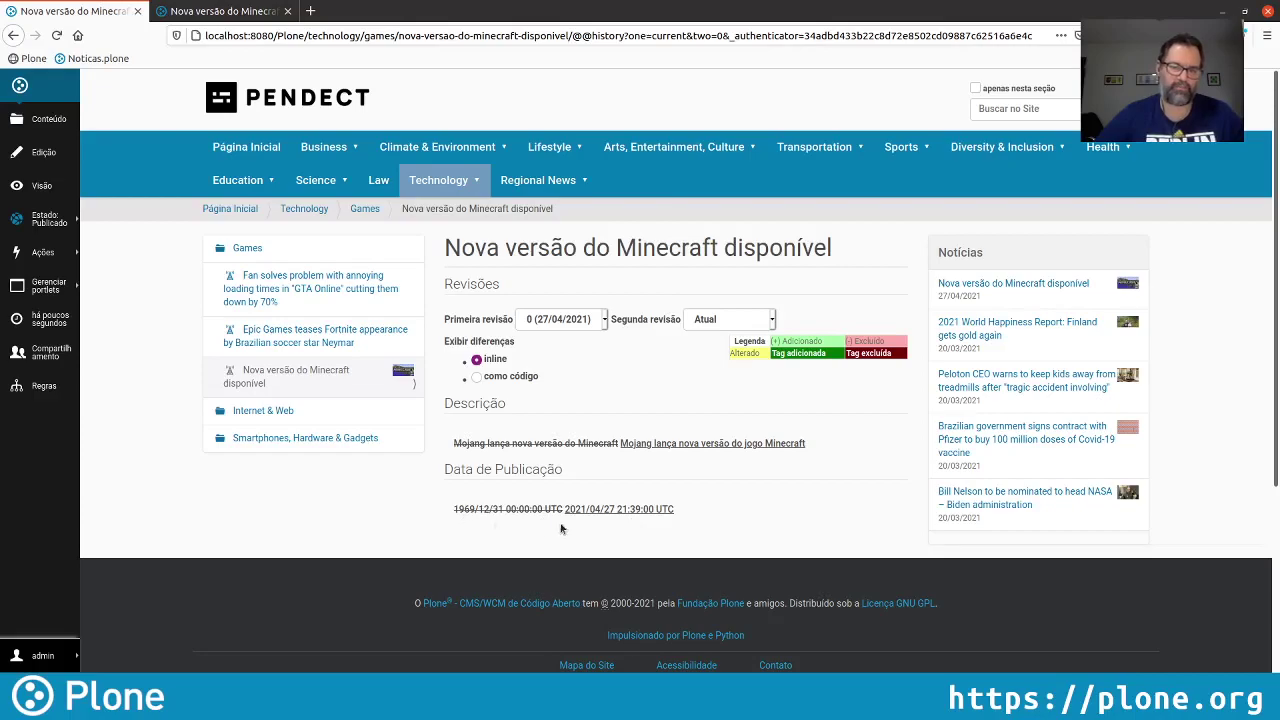
drag(566, 509, 676, 510)
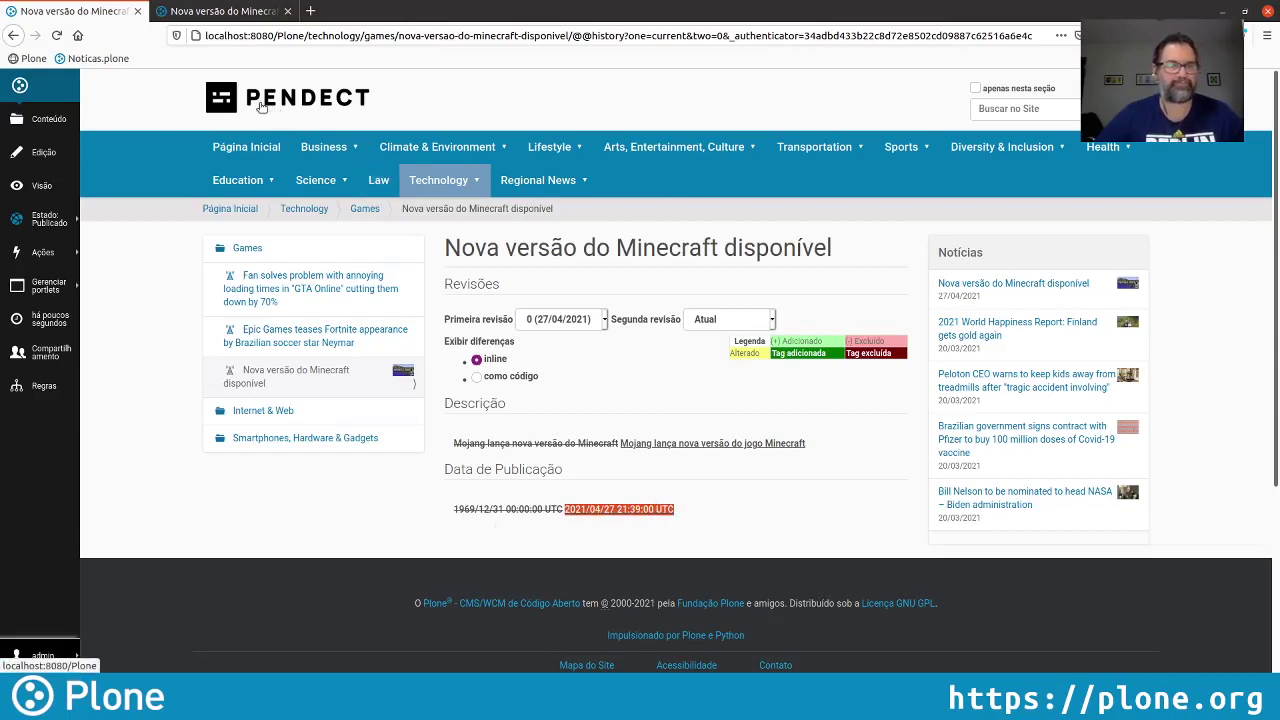
mouse_move(461, 175)
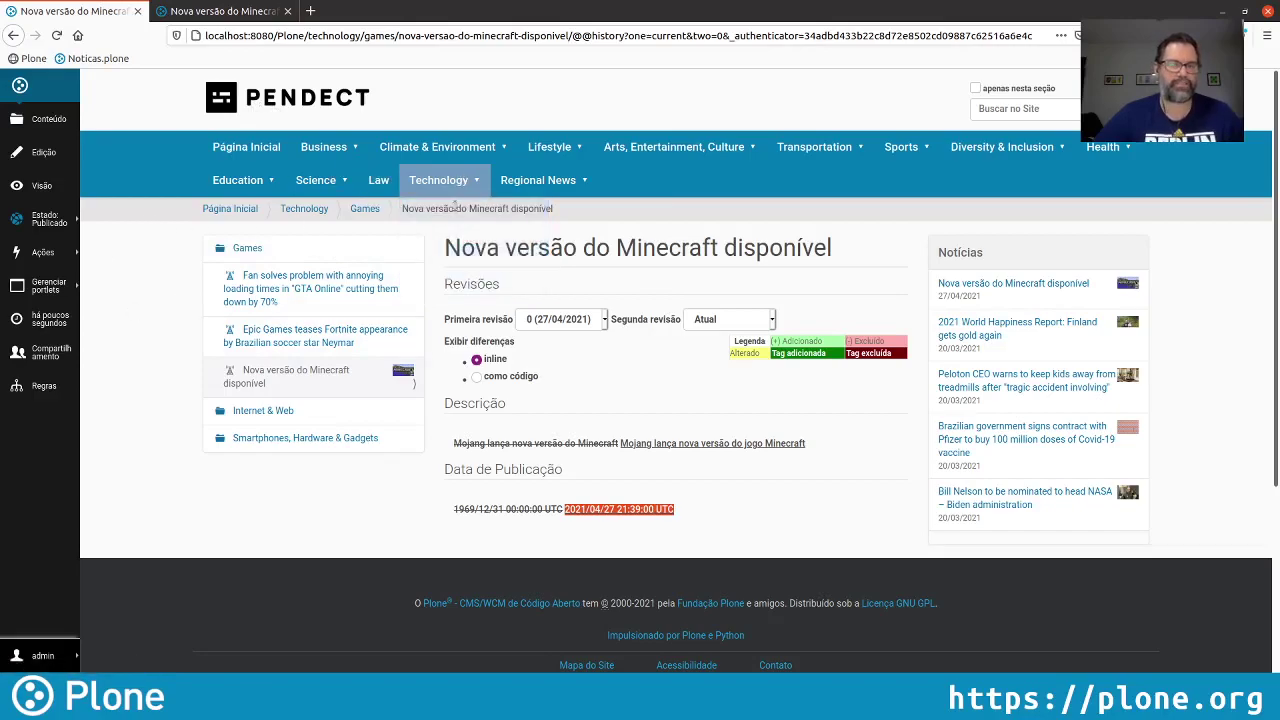
click(366, 209)
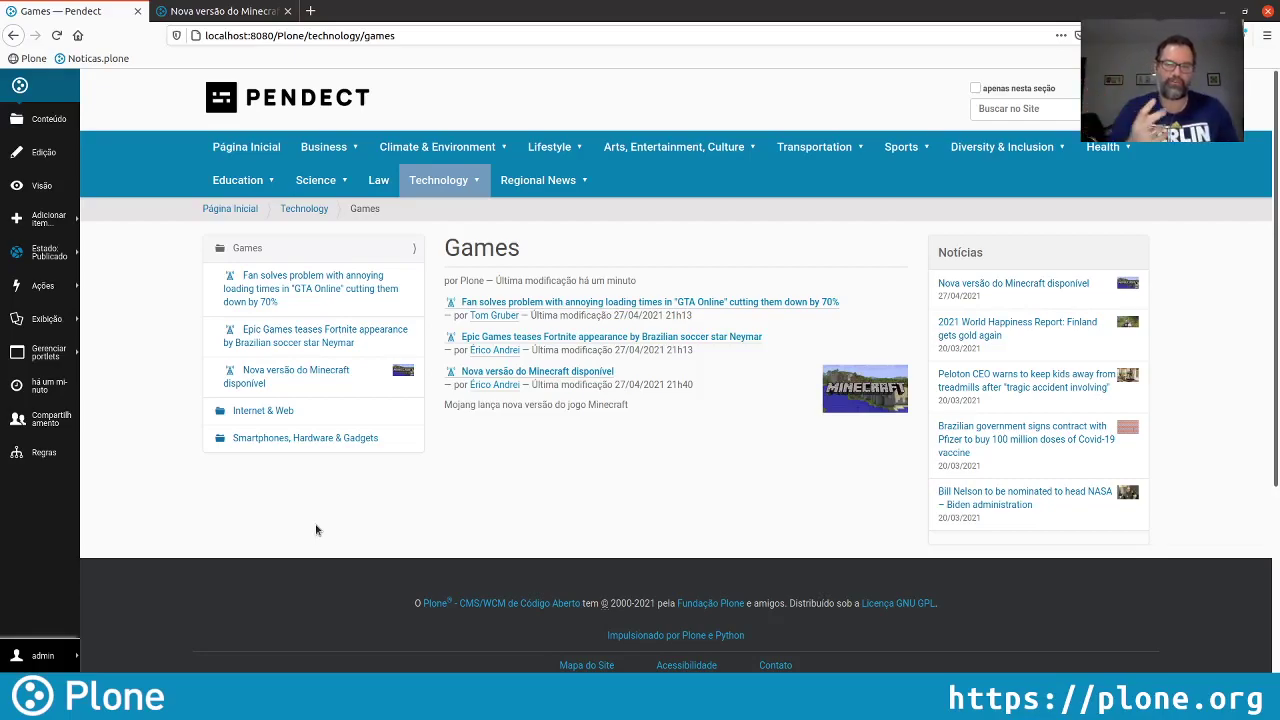
Install CMFPlacefulWorkflow from Configuração do Site > Complementos, then return to the home page
click(33, 654)
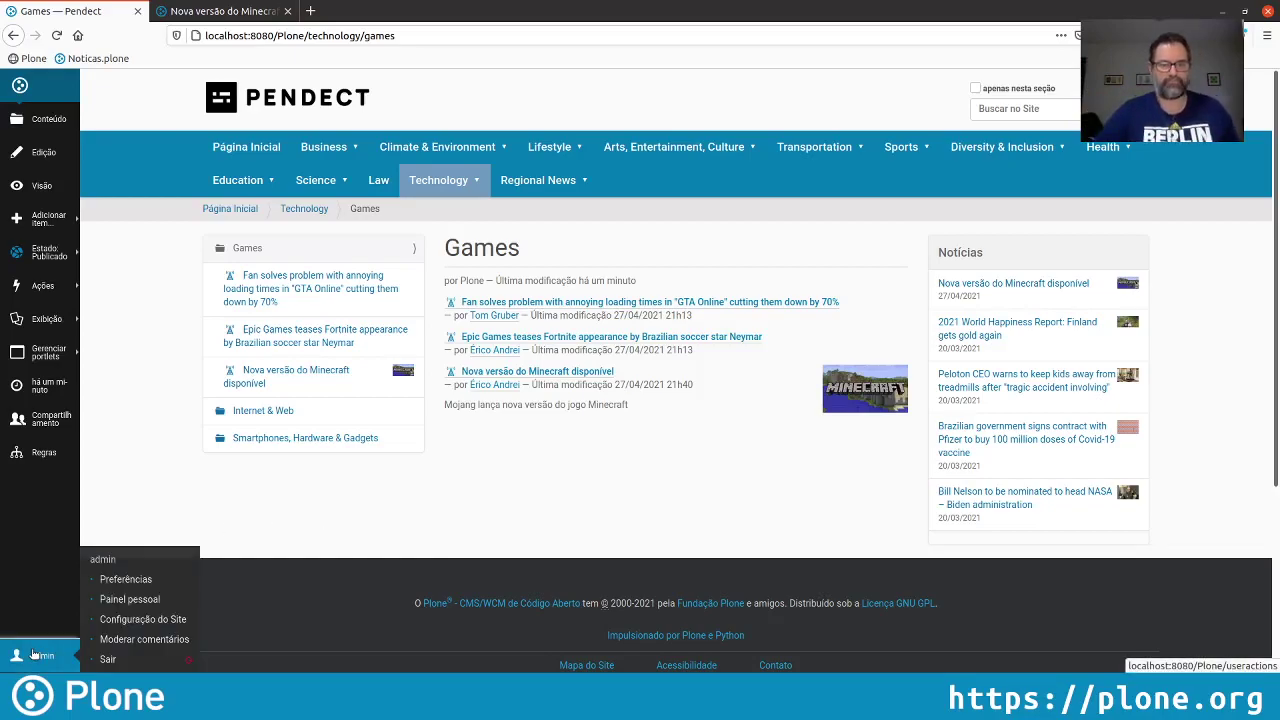
click(177, 620)
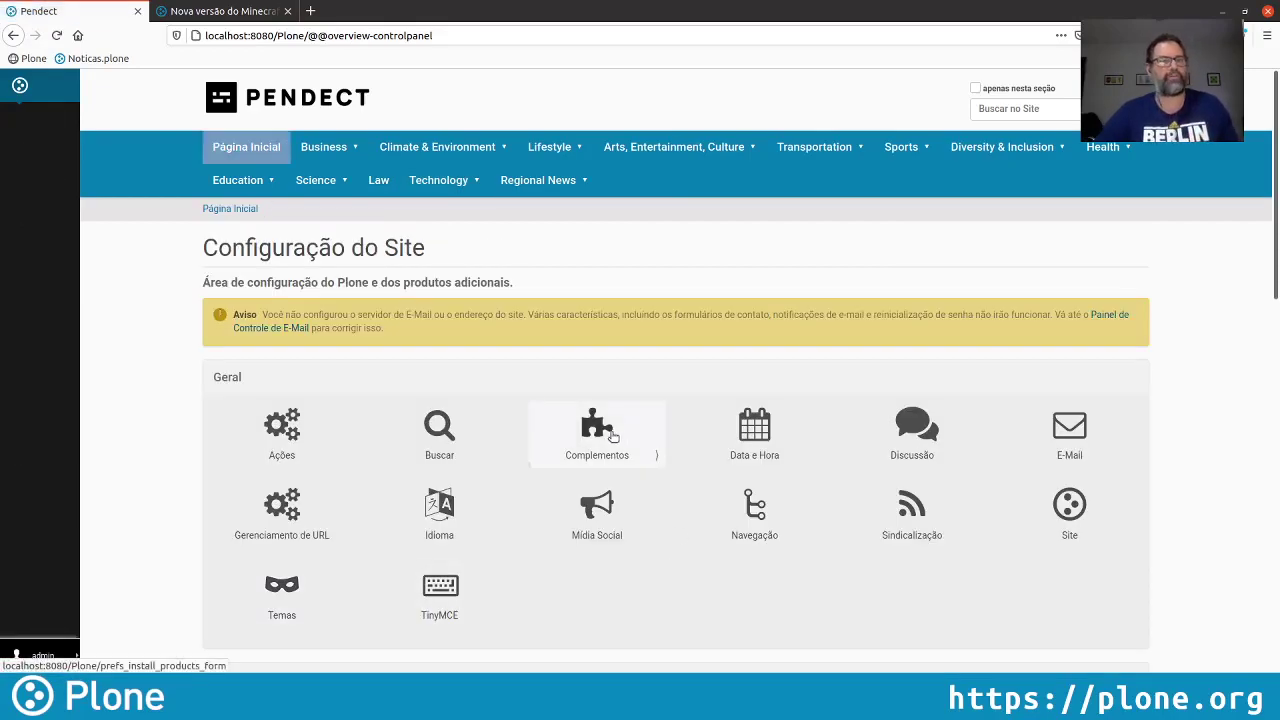
click(613, 436)
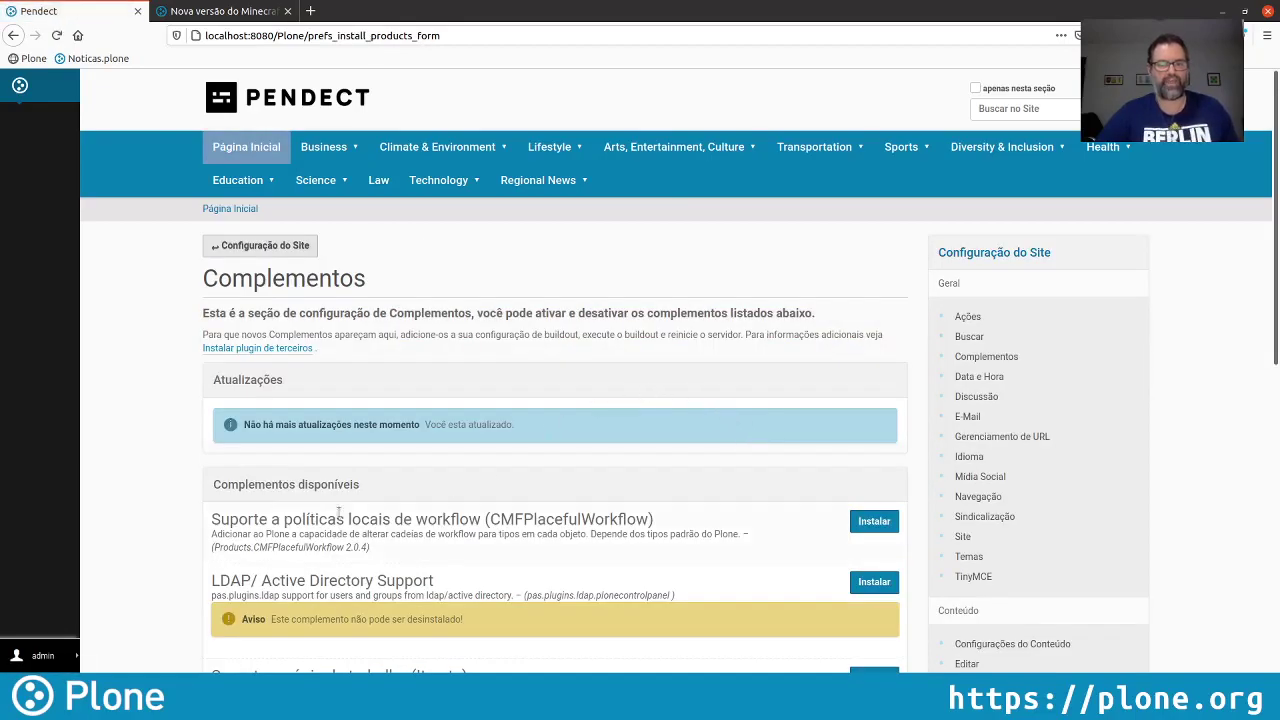
drag(209, 520, 679, 526)
click(705, 526)
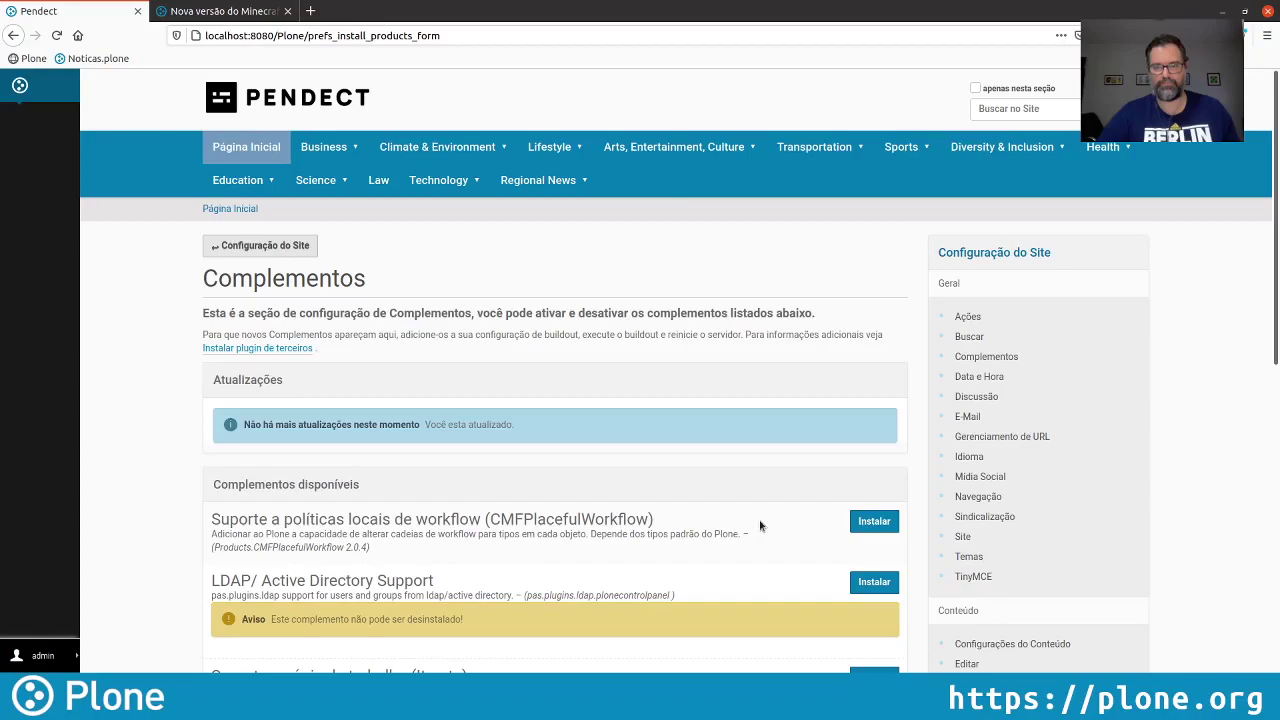
click(870, 532)
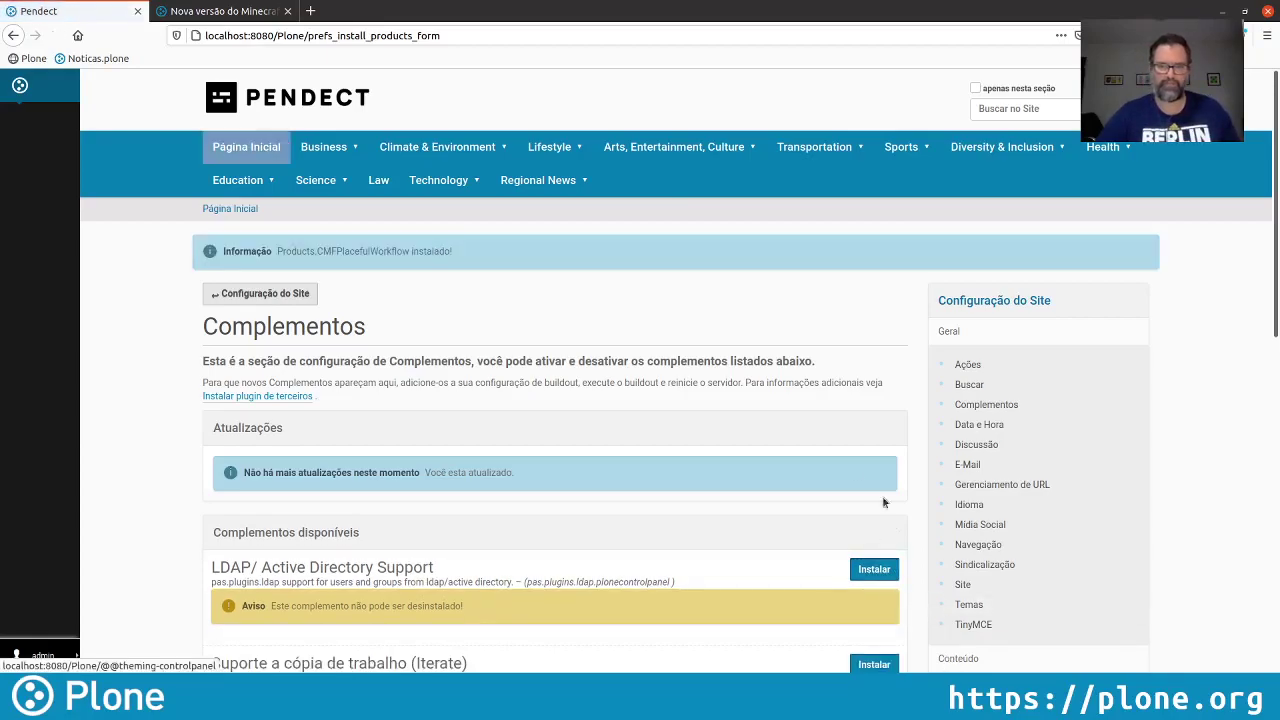
click(285, 97)
Go to Technology > Games and choose 'Política local...' from its Estado menu
mouse_move(423, 189)
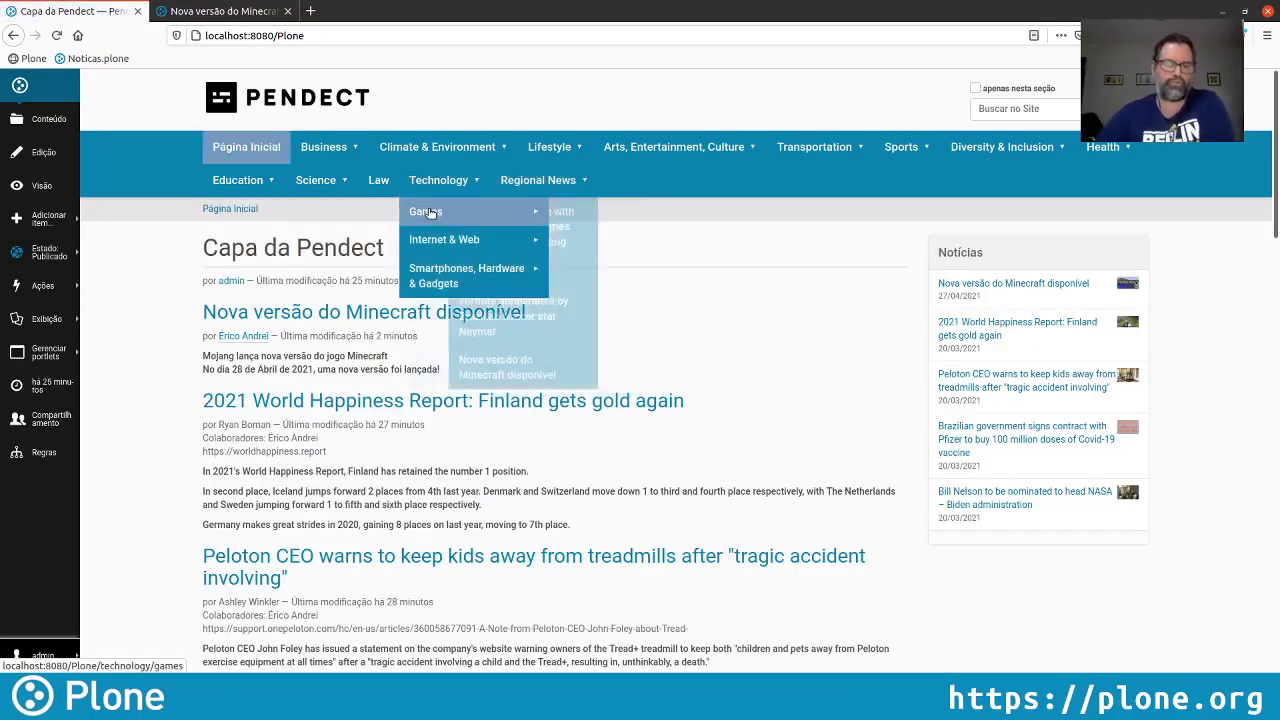
click(426, 211)
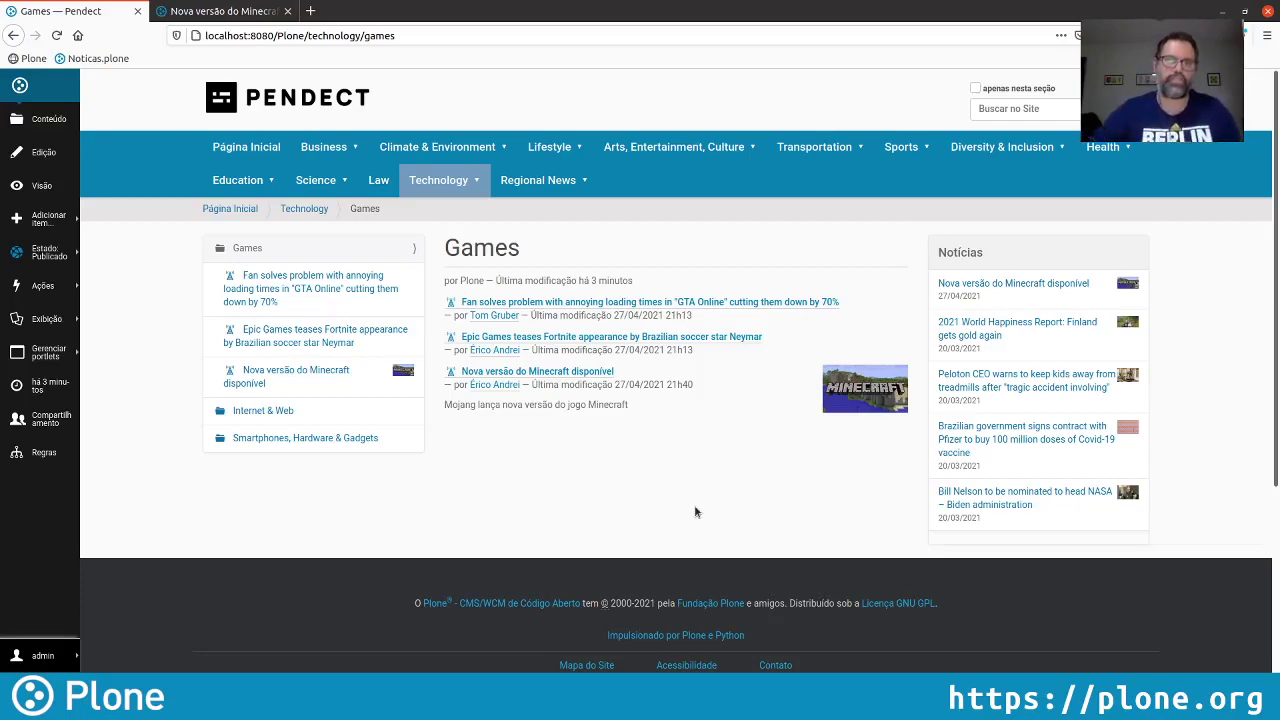
click(45, 252)
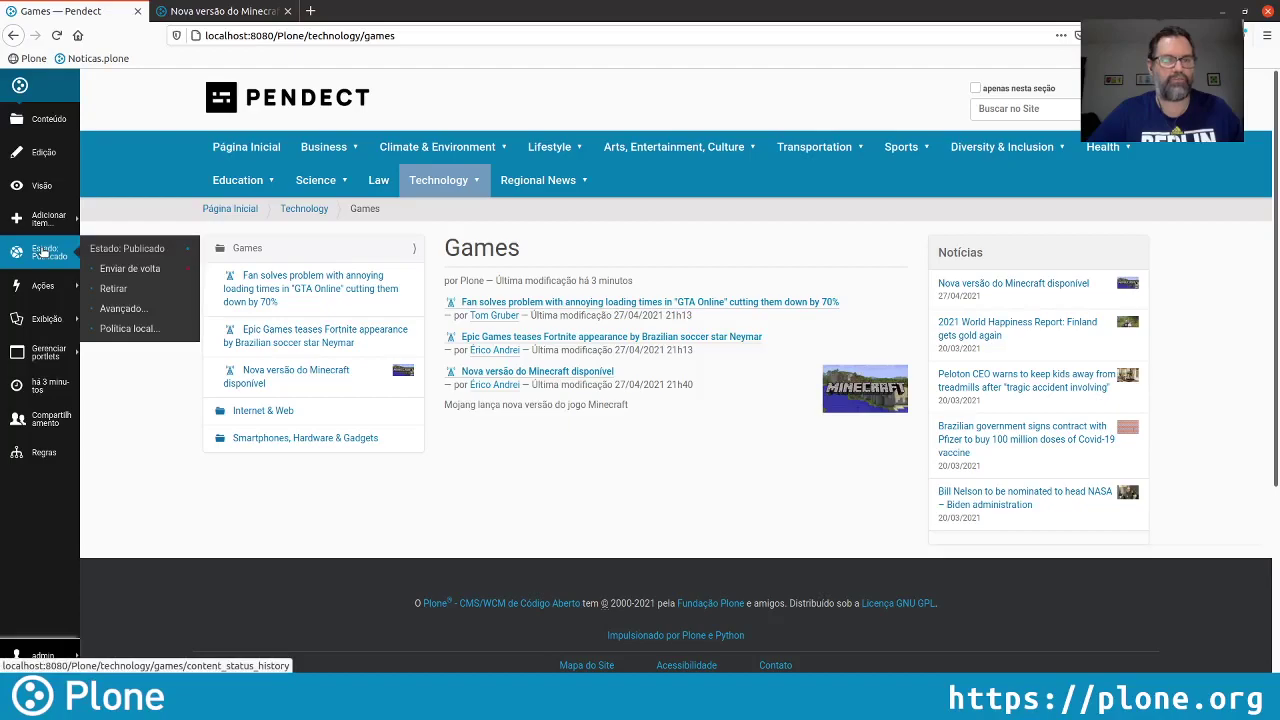
click(138, 329)
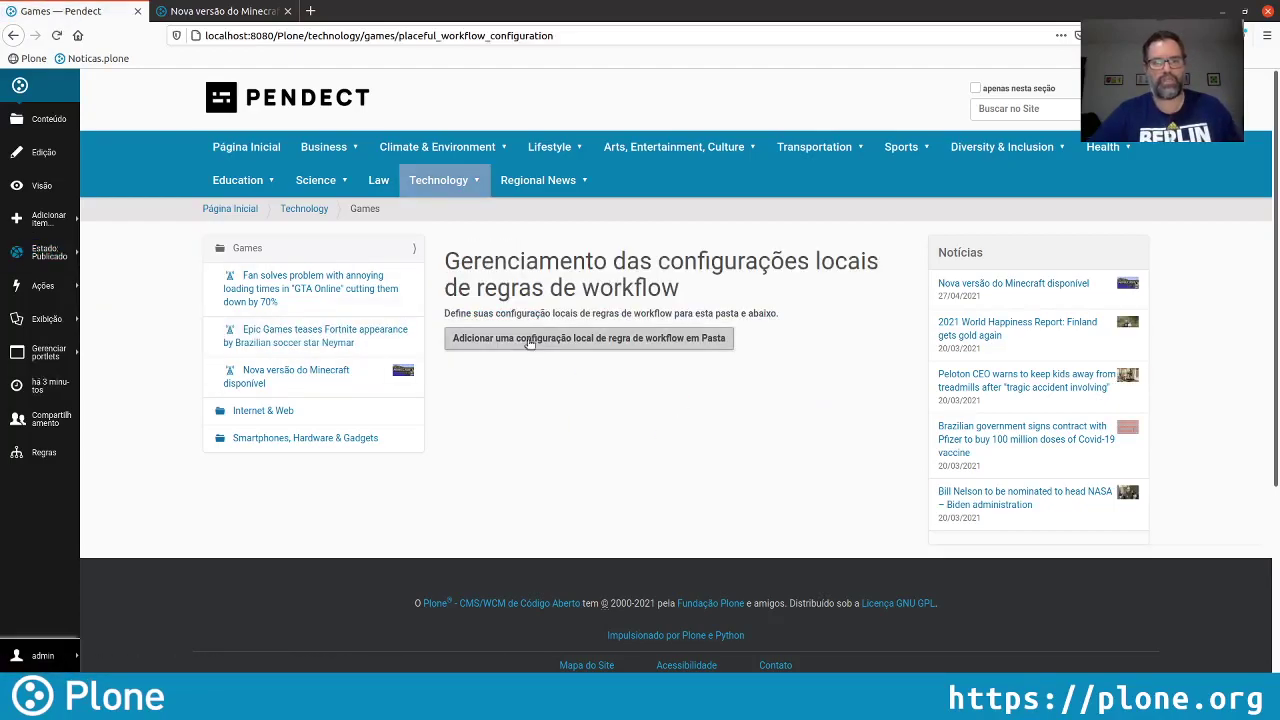
Add a local workflow rule on Games: Um estado below the folder, Regra Padrão for the folder itself
click(628, 345)
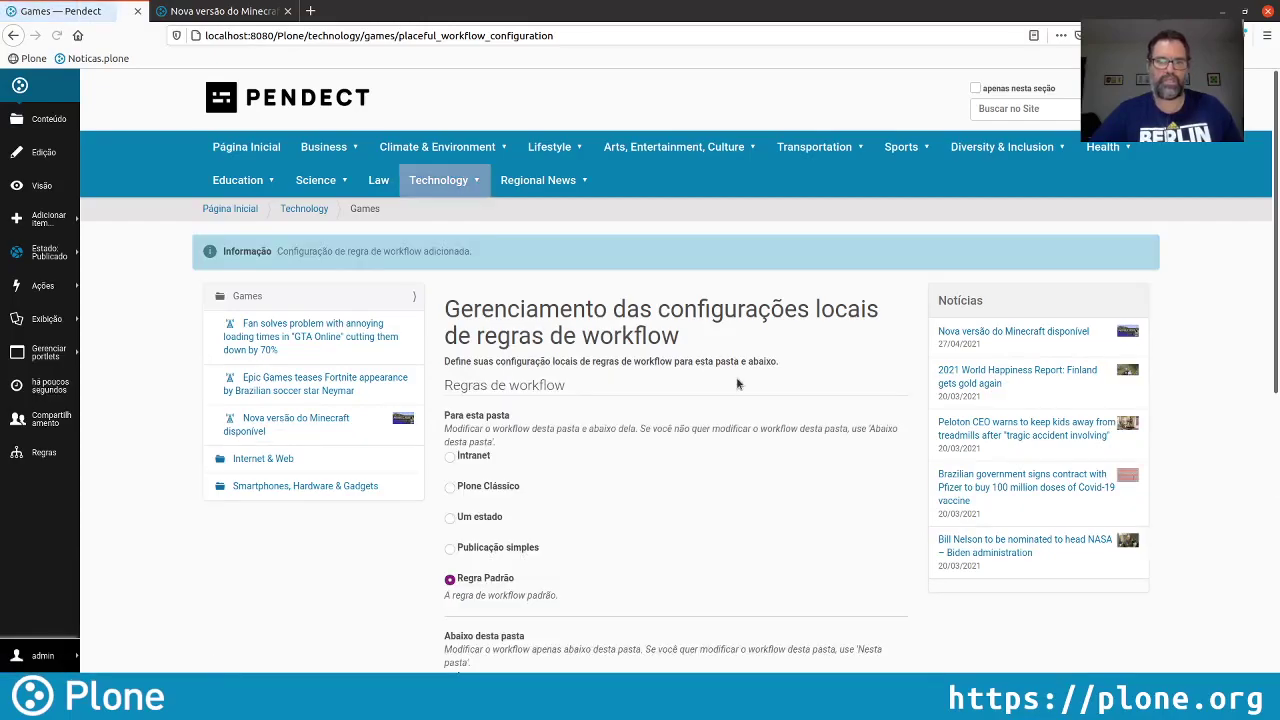
scroll(455, 480, down, 1)
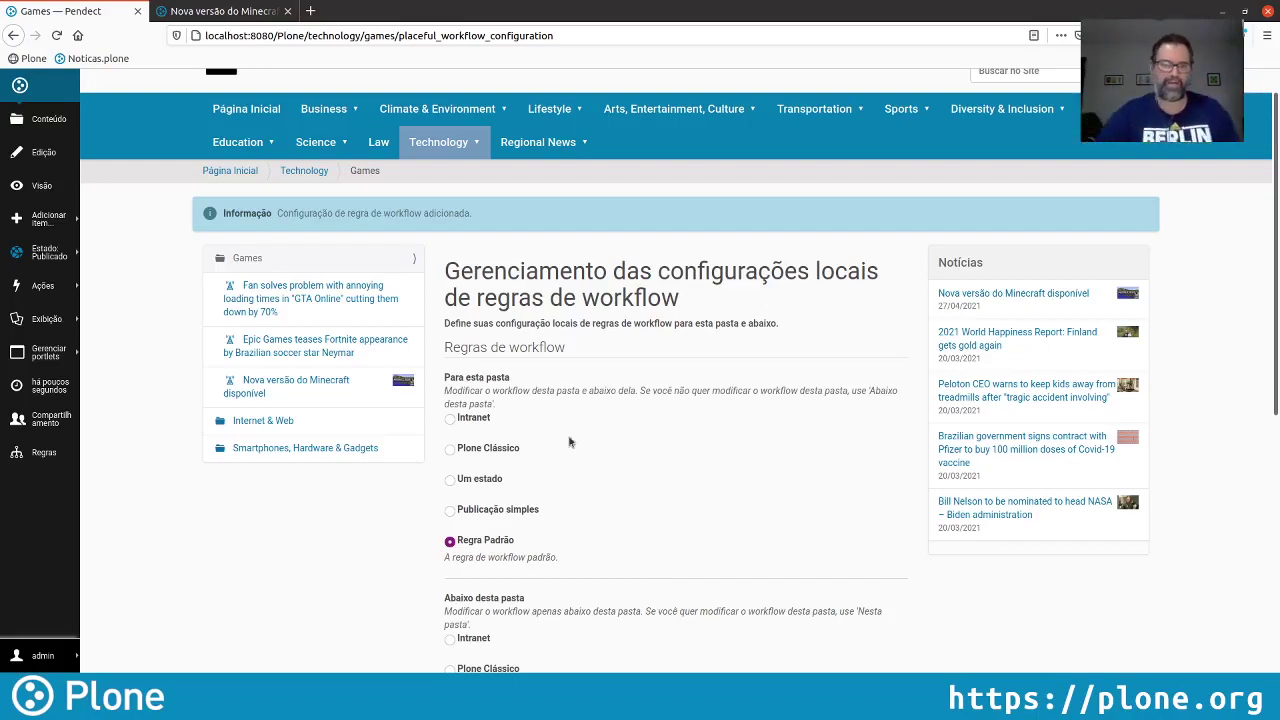
scroll(516, 433, down, 2)
scroll(516, 433, down, 1)
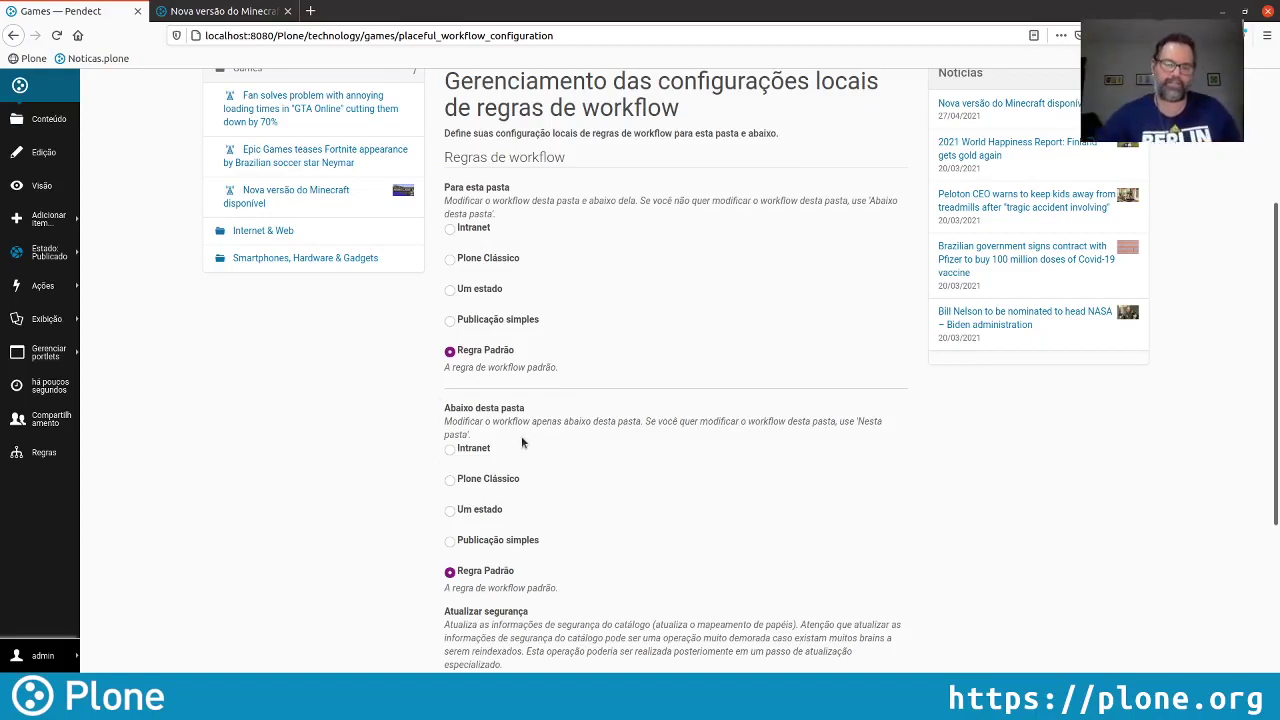
click(449, 512)
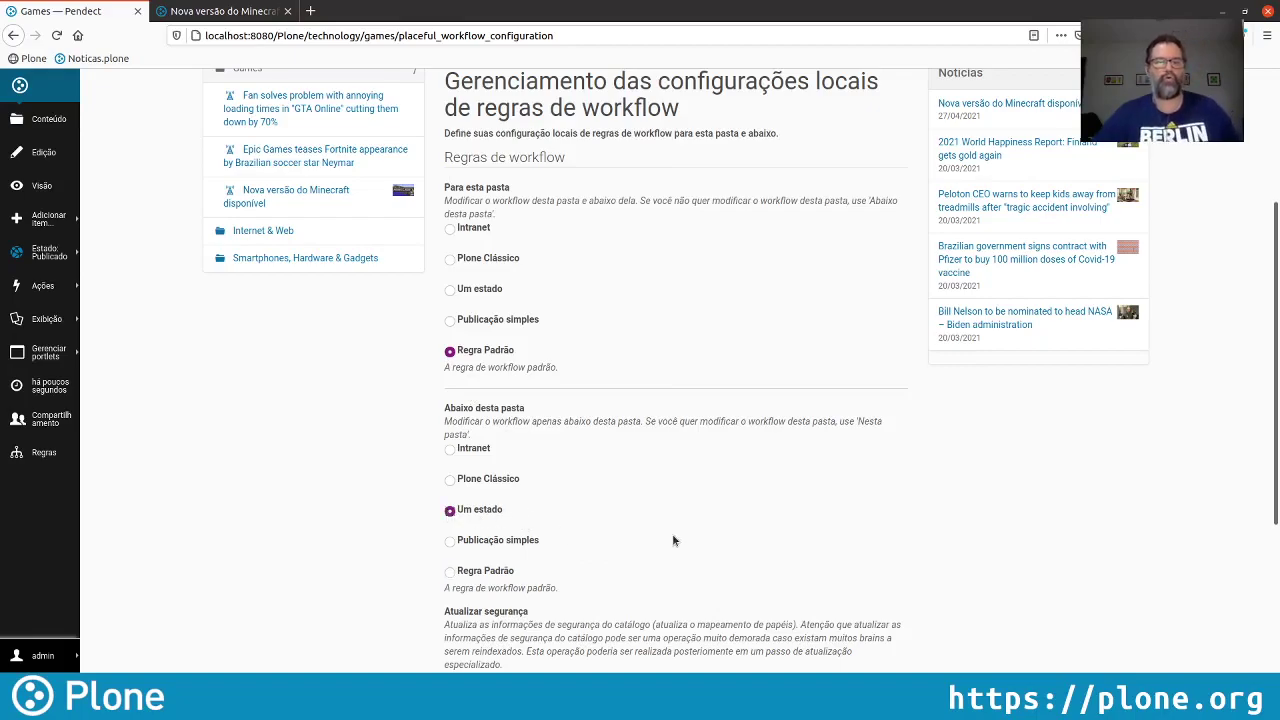
scroll(673, 540, down, 2)
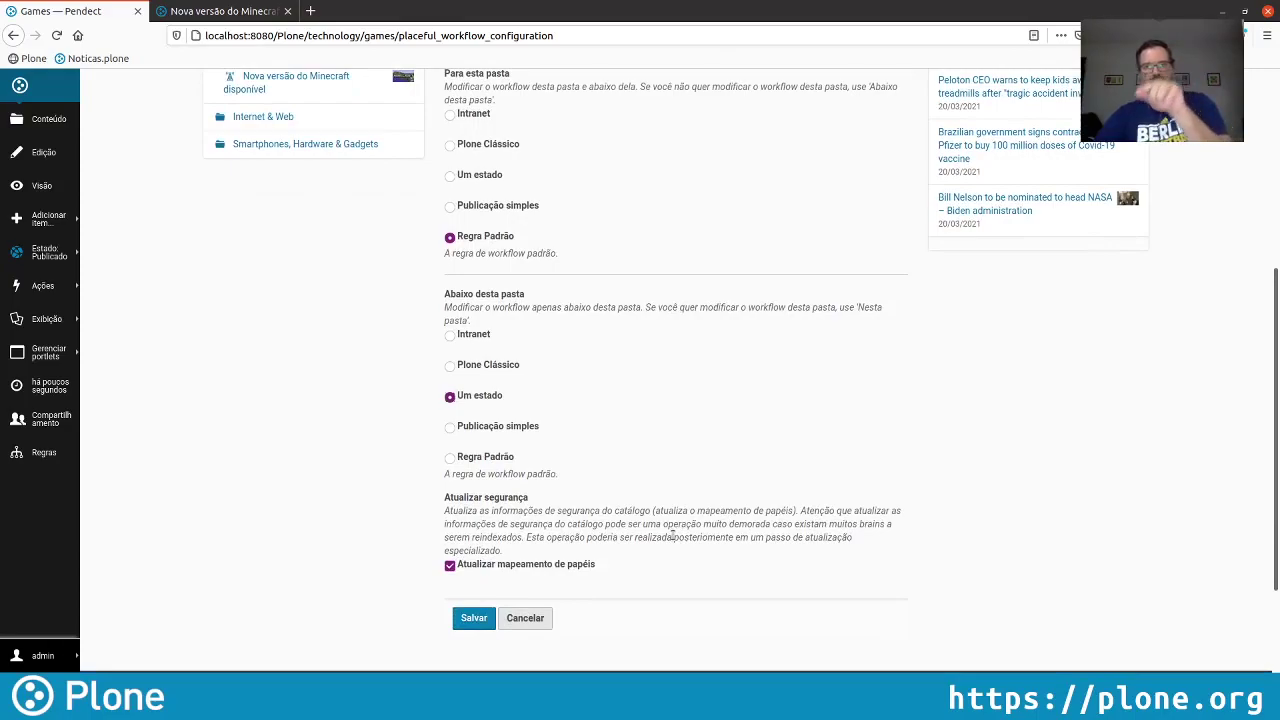
click(475, 620)
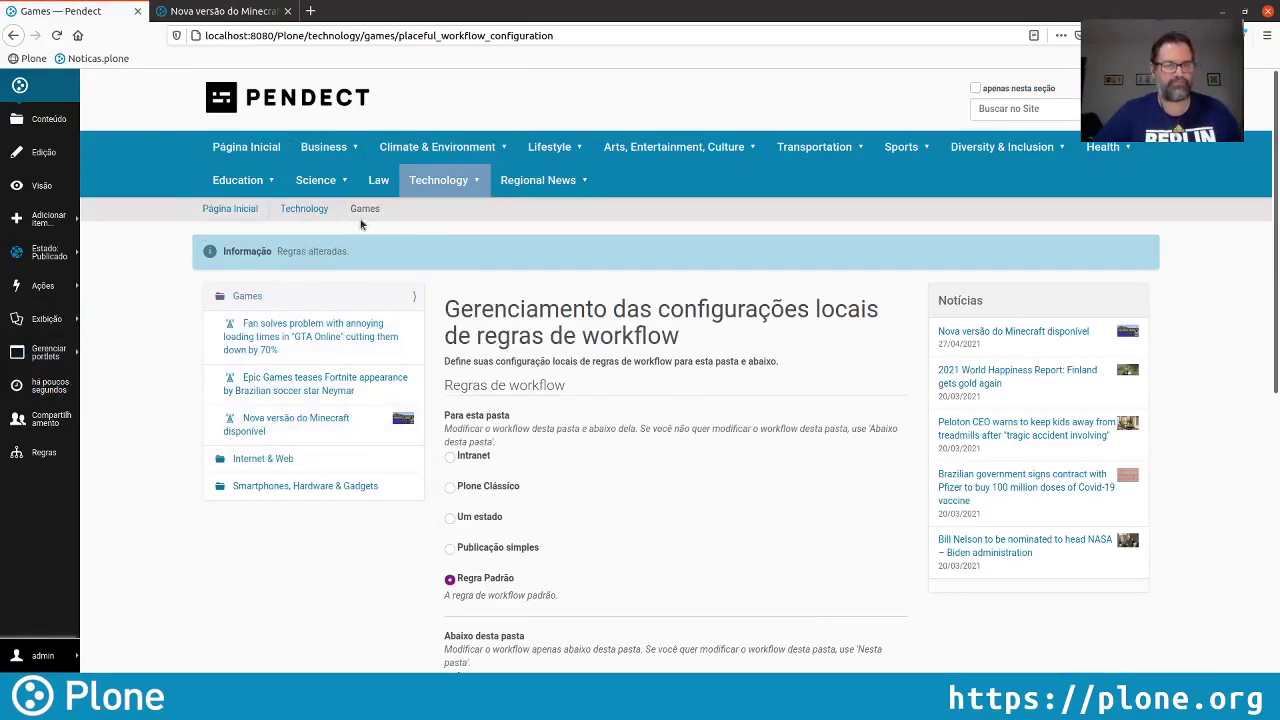
Go back to the Games folder in the other session and start a new Notícia there
mouse_move(436, 188)
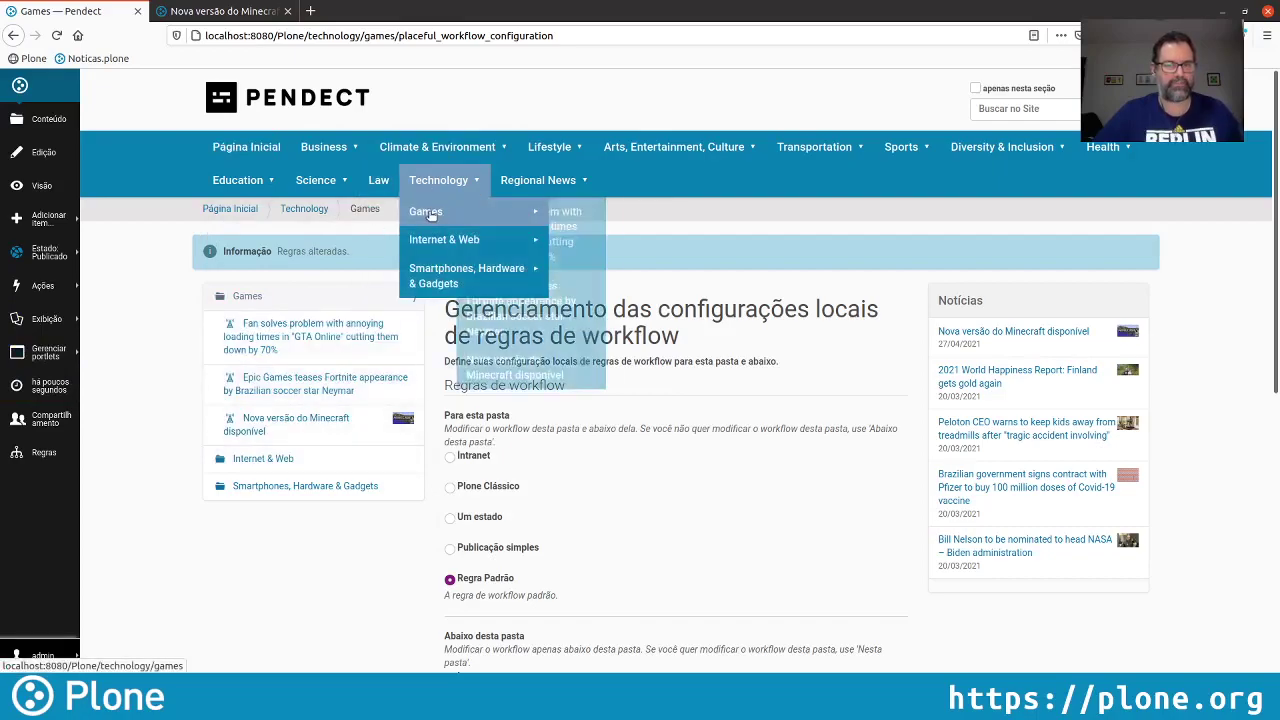
click(430, 213)
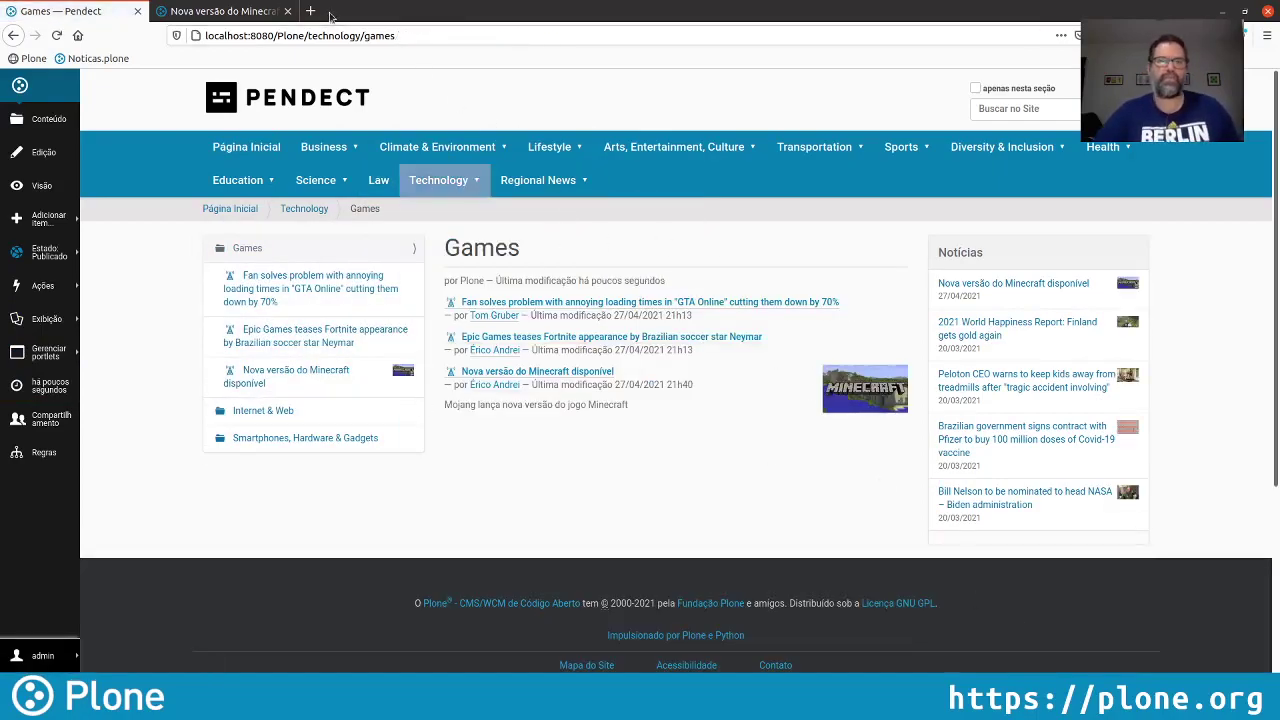
click(212, 12)
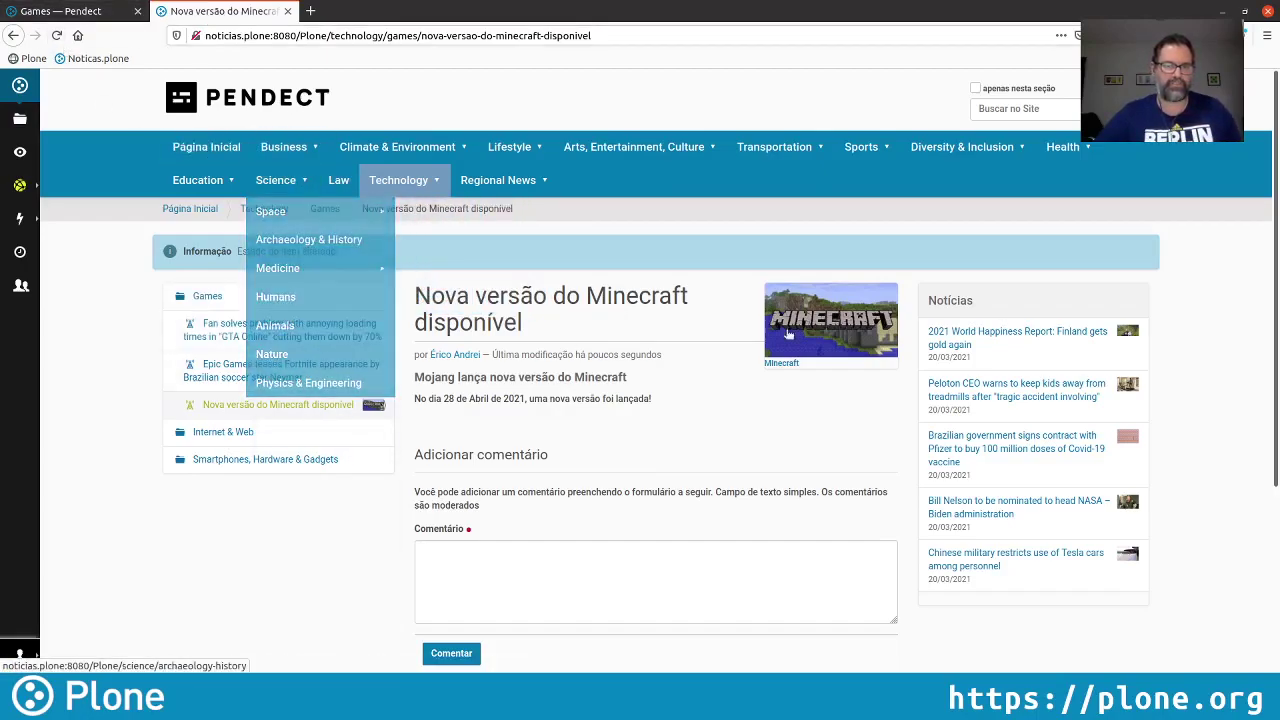
click(324, 208)
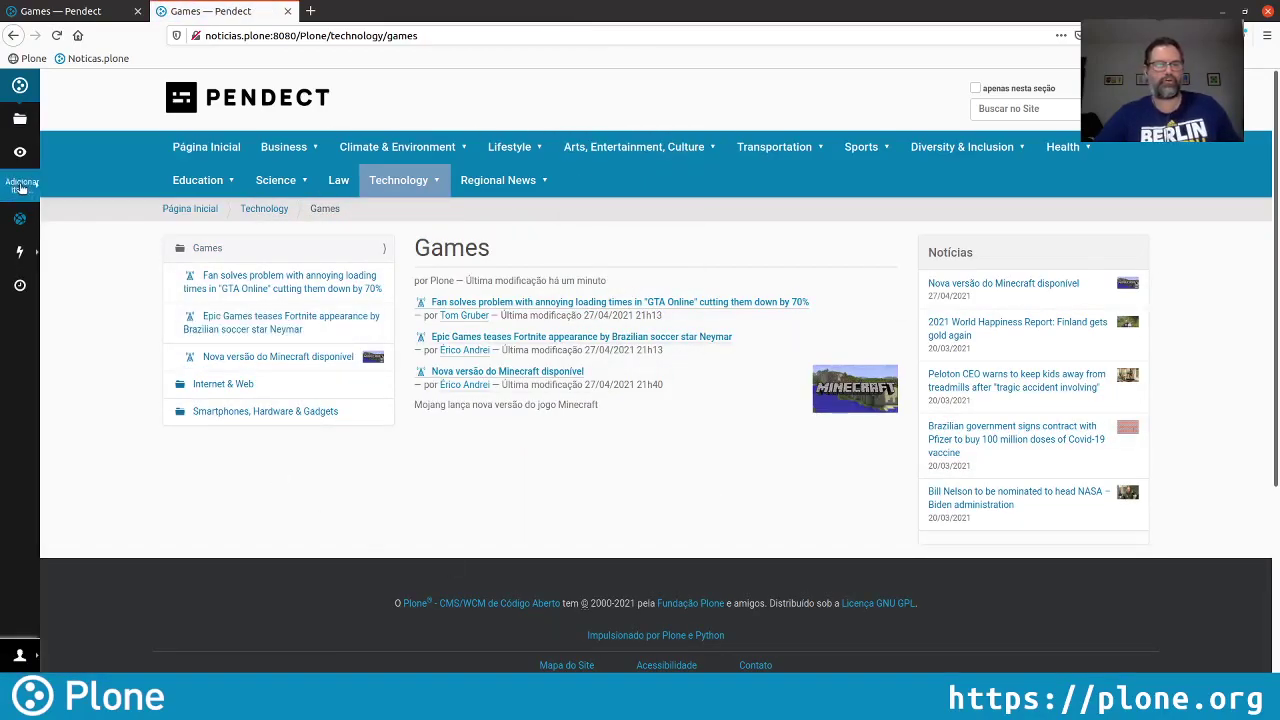
click(20, 187)
click(62, 201)
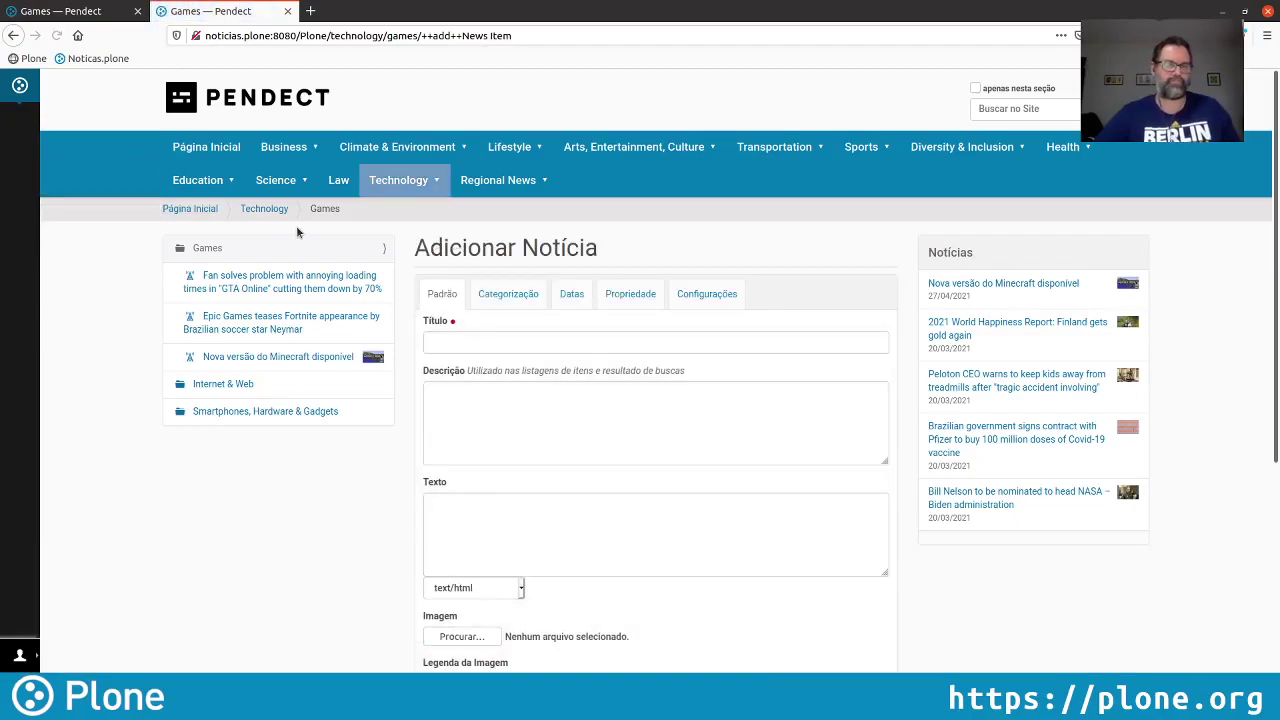
Title the news item 'KSP2 será lançado em 2022'
click(503, 343)
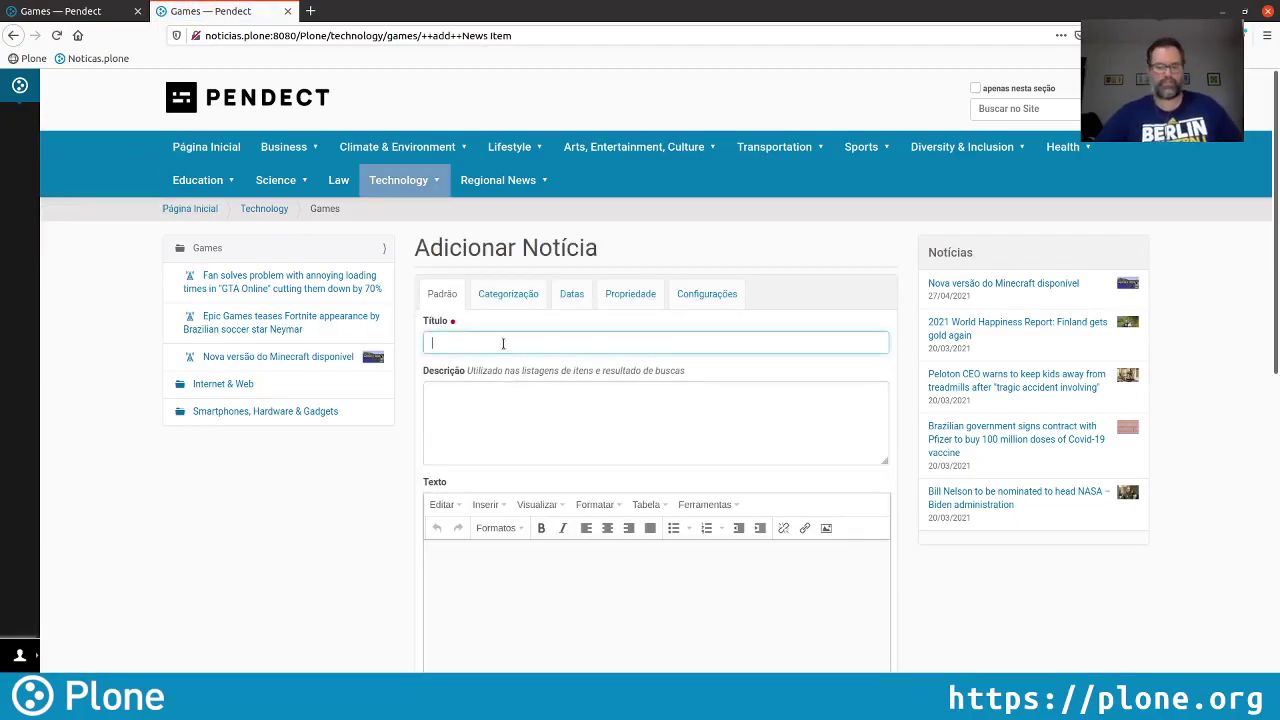
text(KSP2será lançado em 2022)
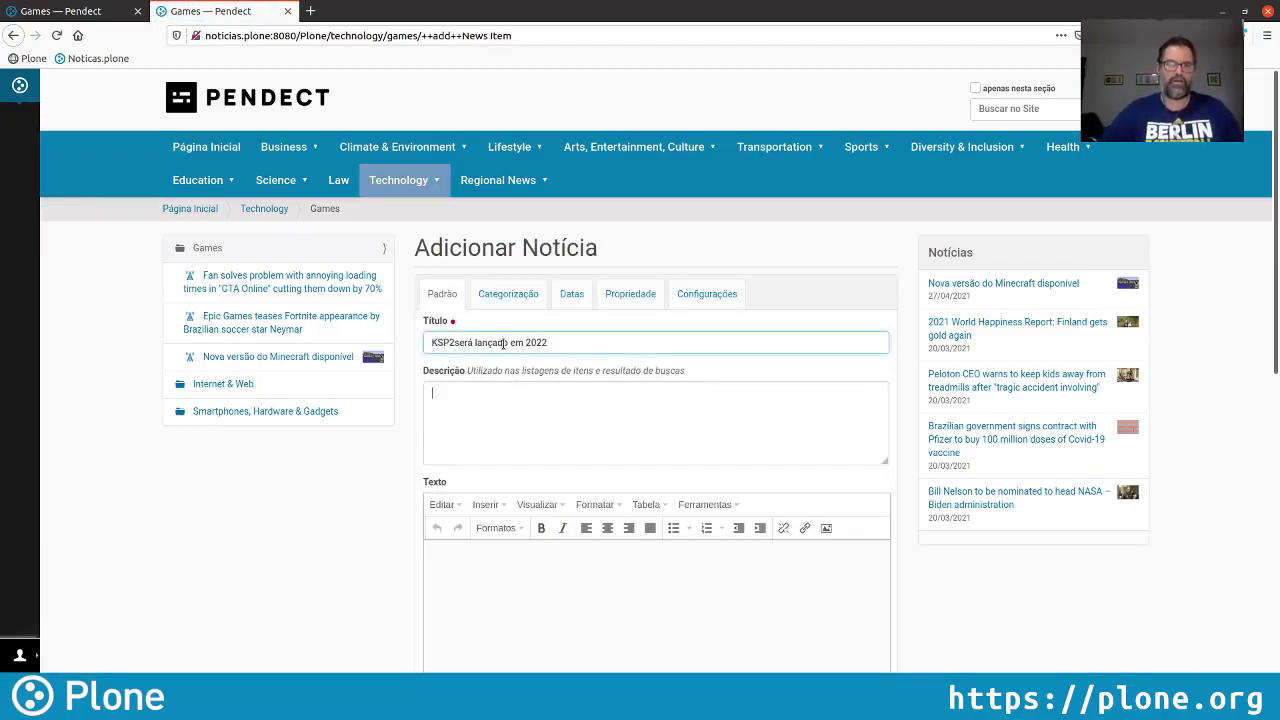
key(Tab)
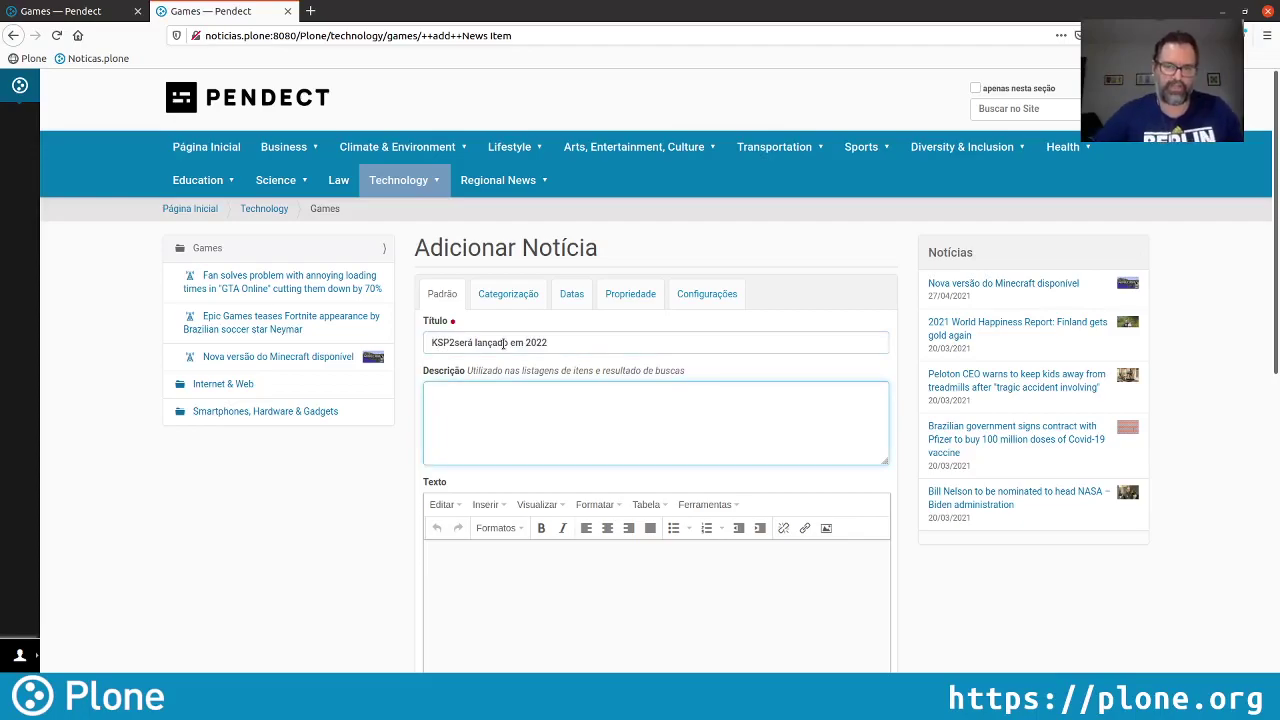
click(455, 342)
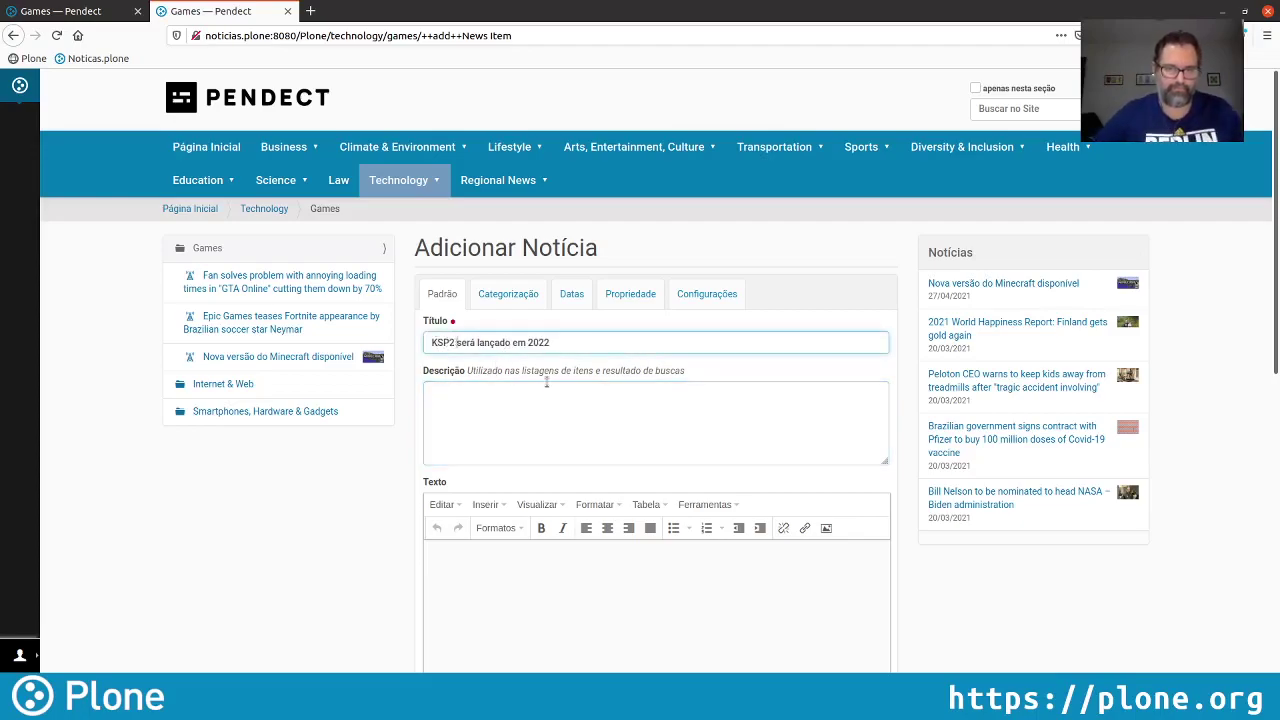
Write a description saying the simulation game Kerbal Space Program 2 will launch in 2022
click(531, 410)
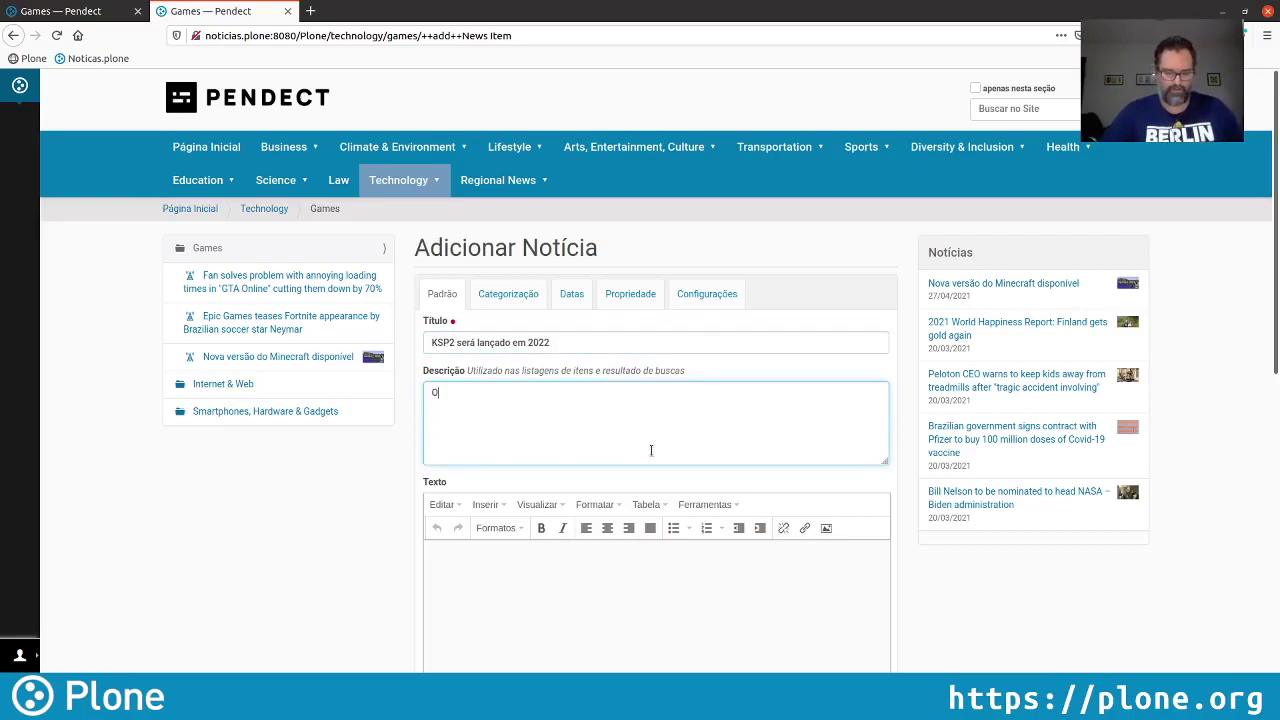
text(O jogo de simu)
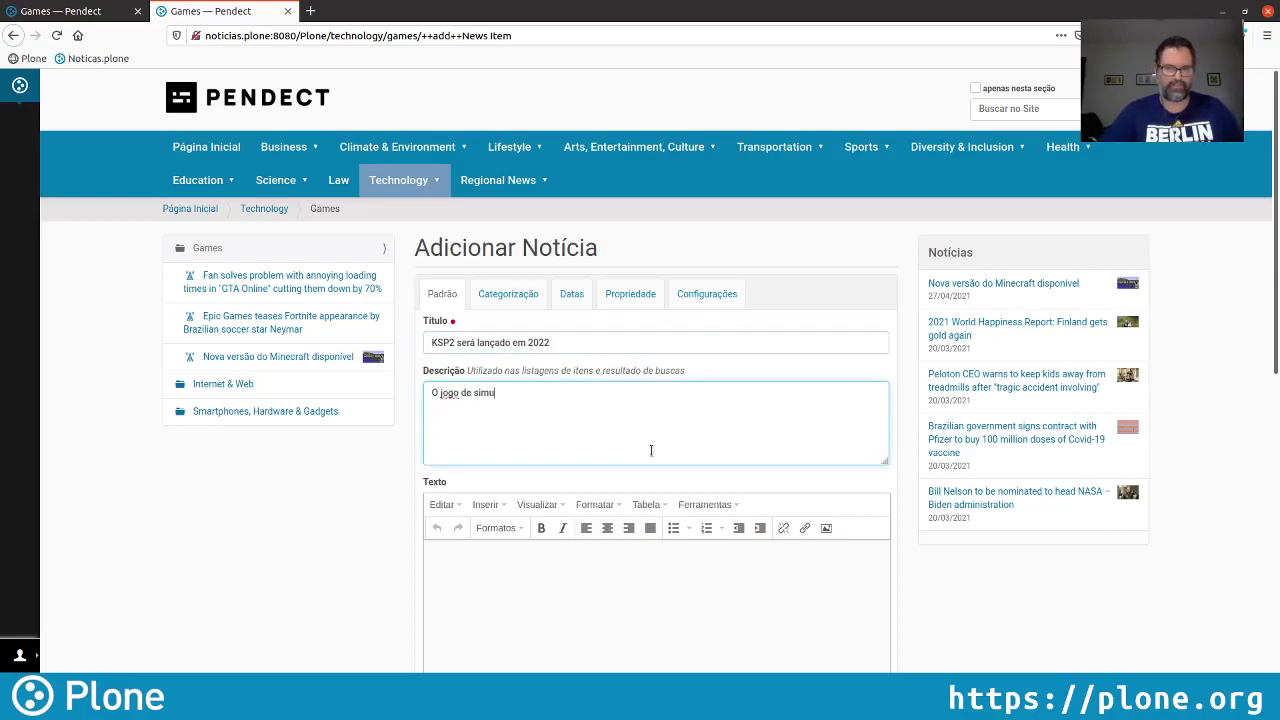
text(lação K)
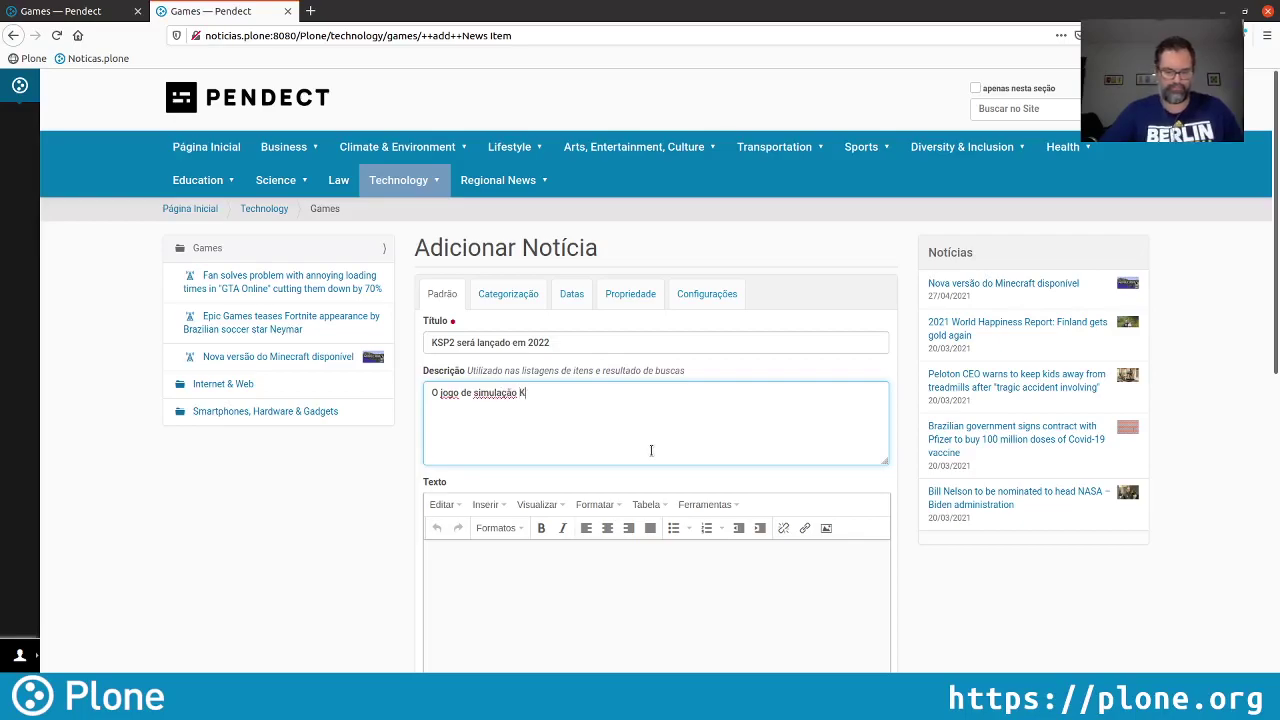
text(erbal Space )
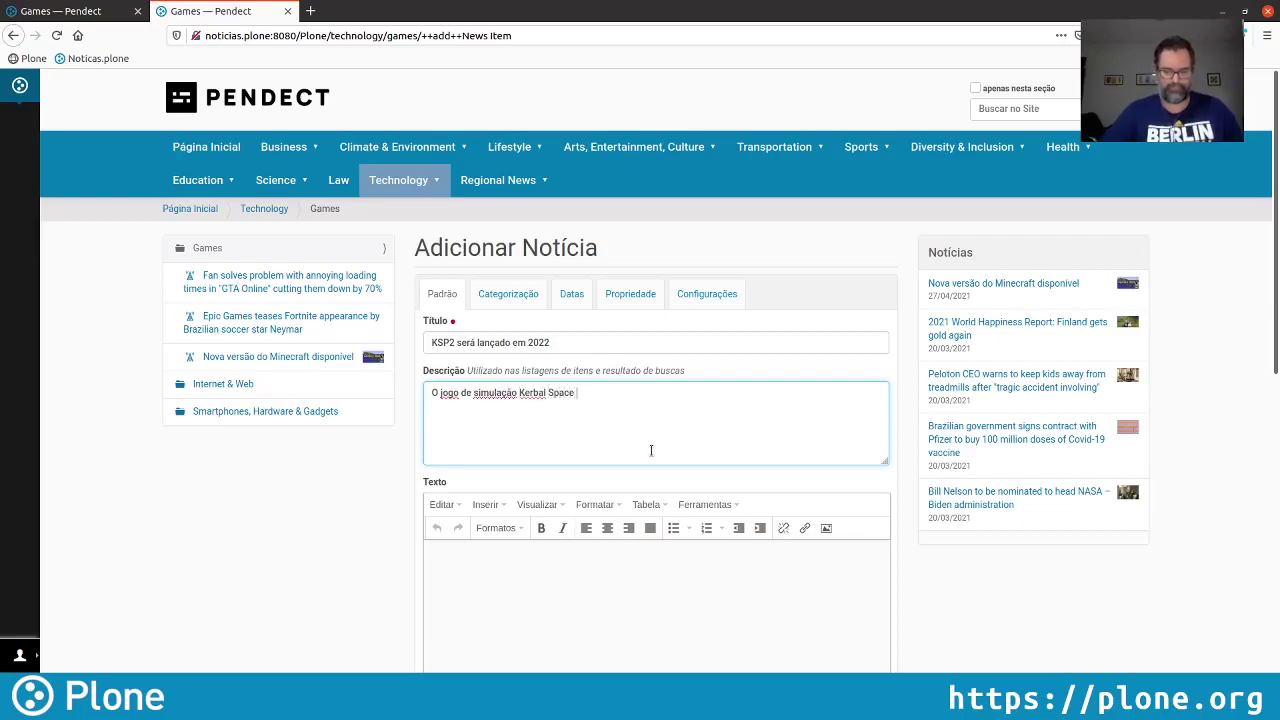
text(program 2 se)
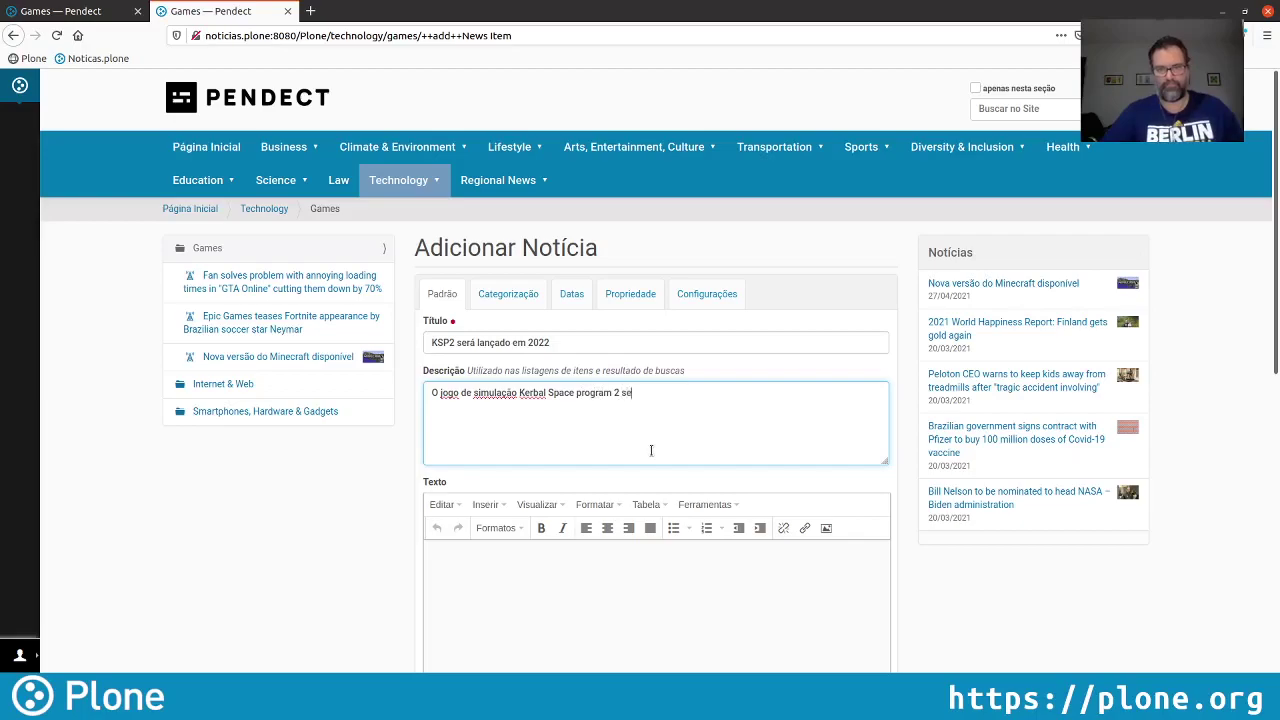
text(rá)
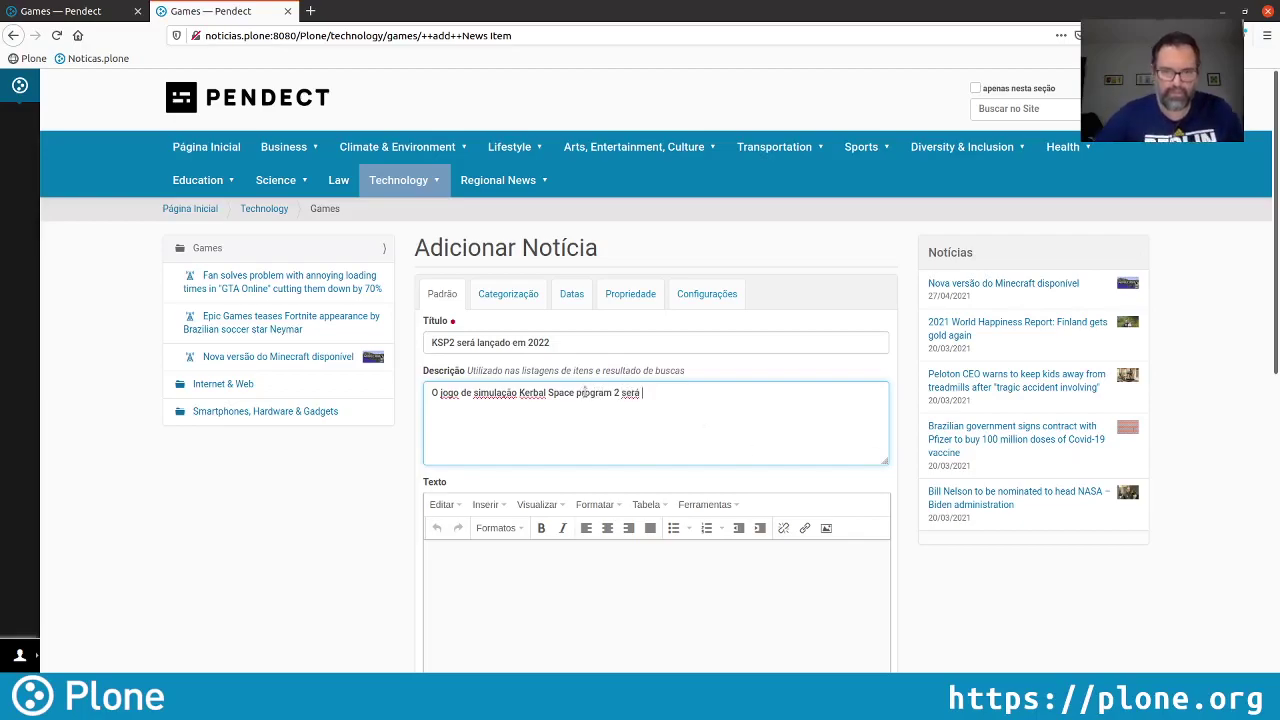
click(578, 394)
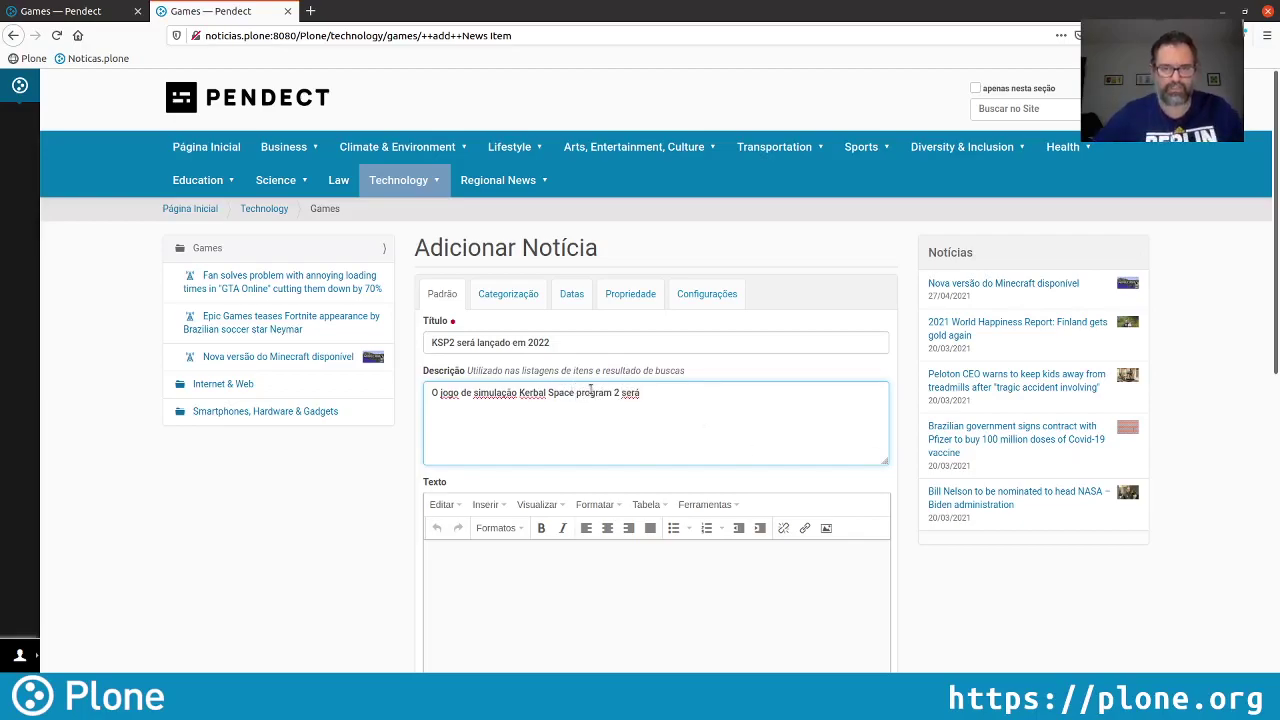
key(Delete)
text(P)
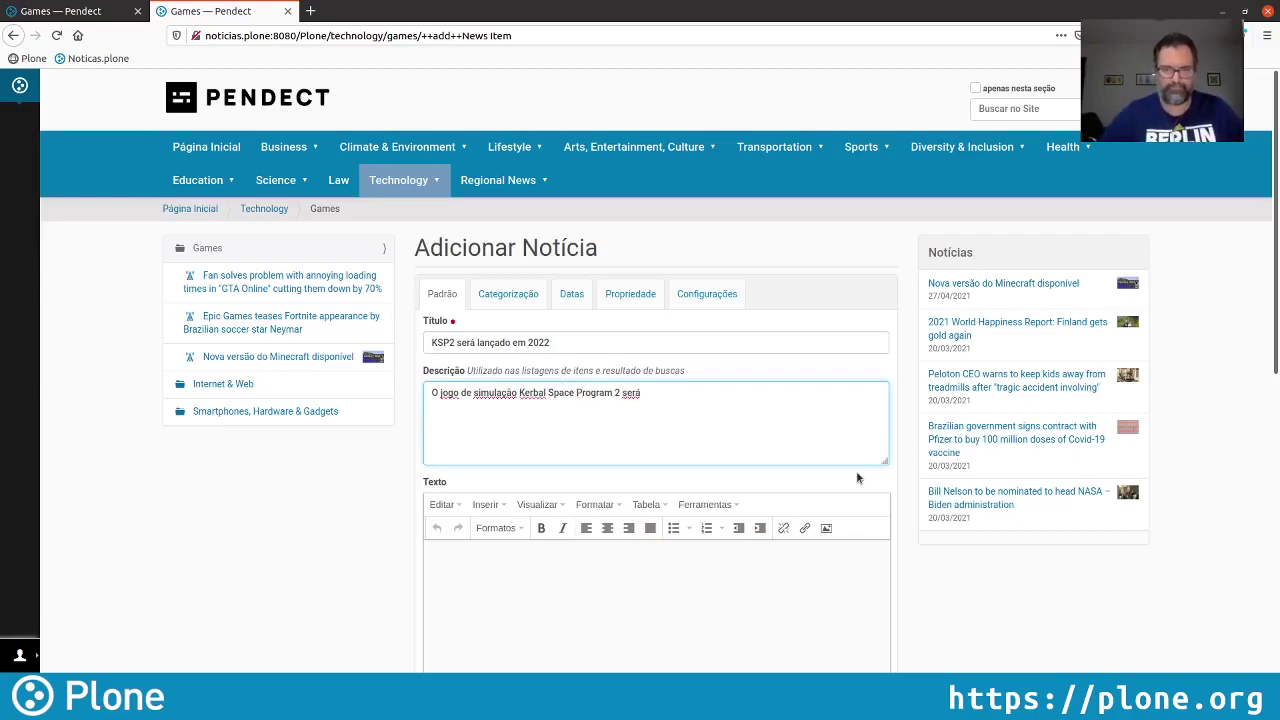
text( lan)
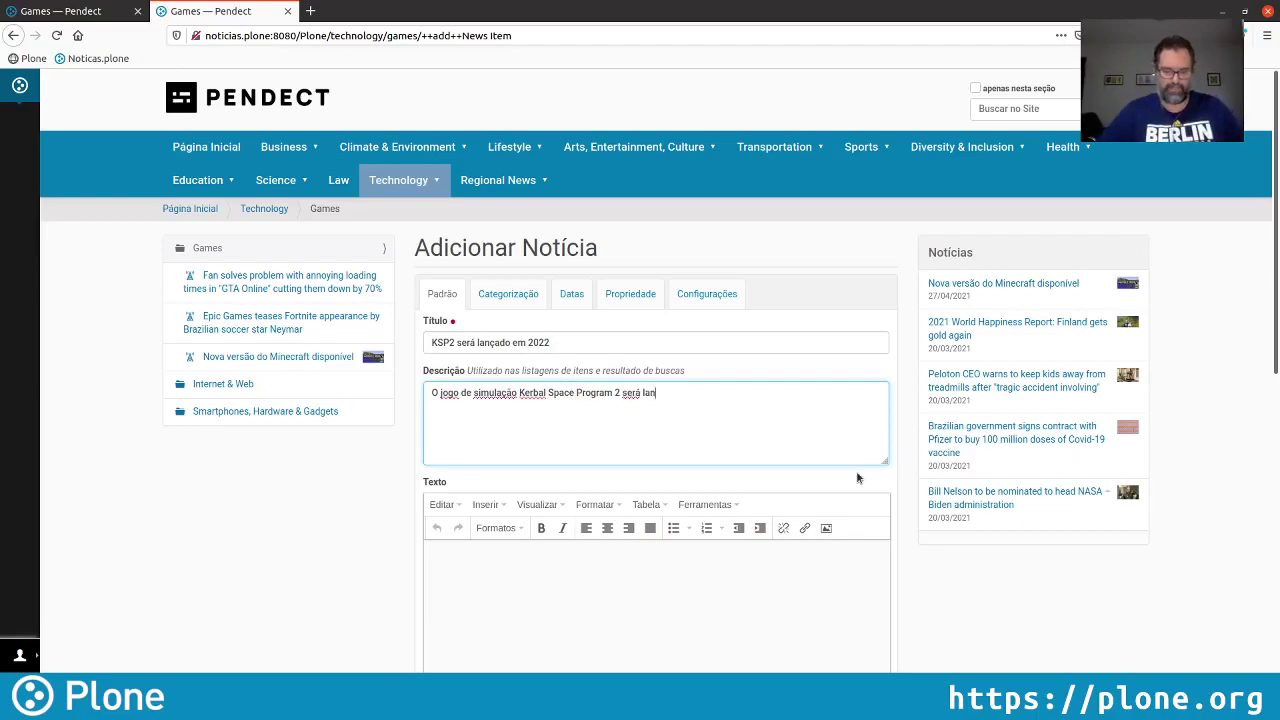
text(çado)
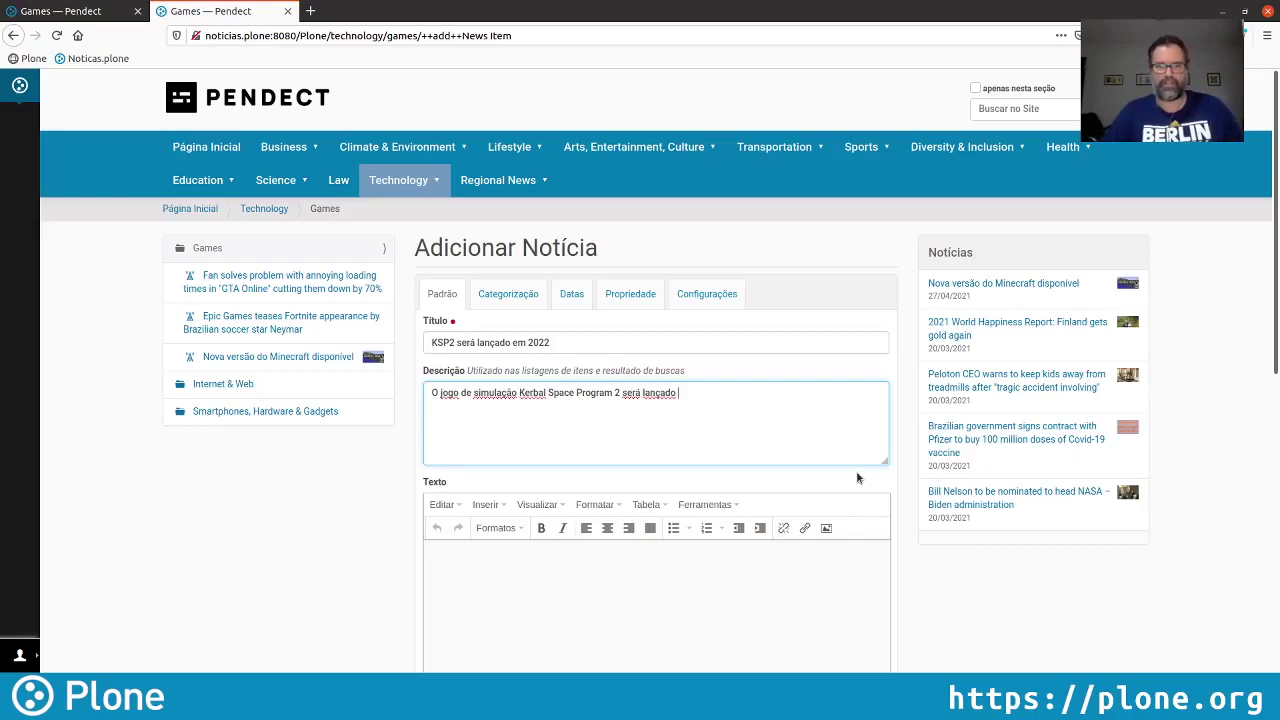
text(em 2022)
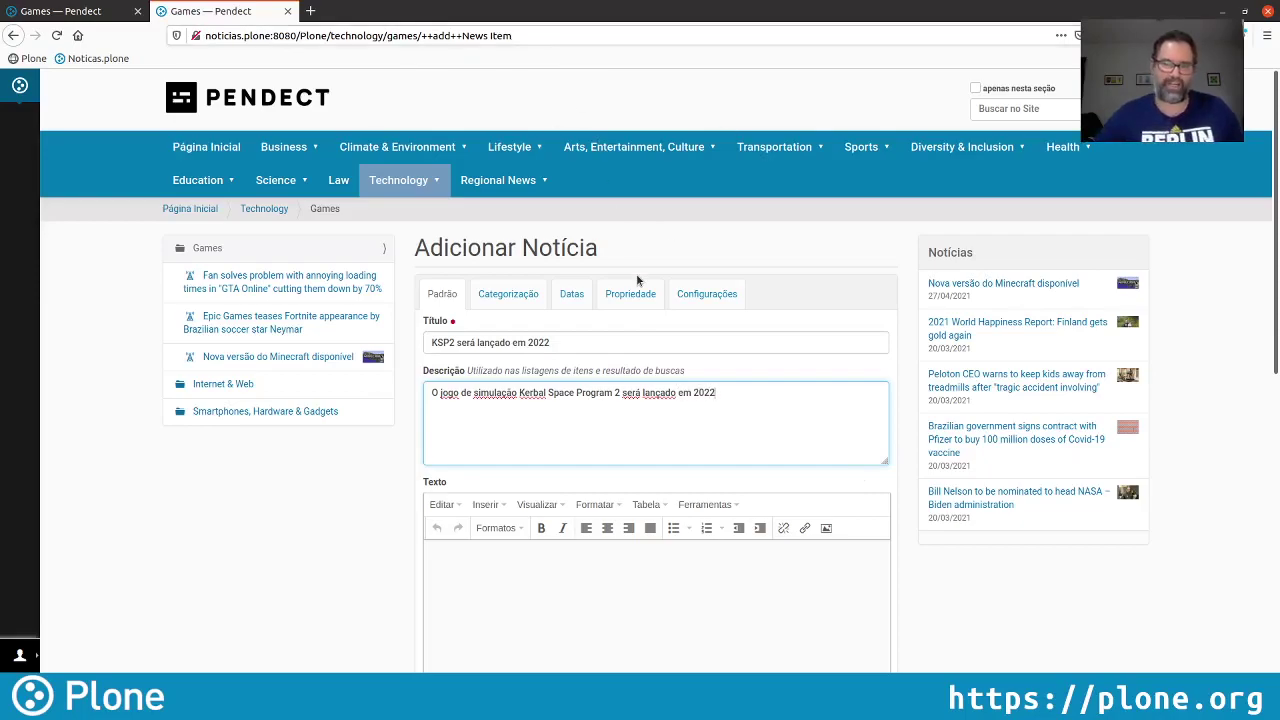
Enter 'Viva o Jeb!' as the body text and attach KSP2.jpg as the image
scroll(637, 278, down, 4)
click(625, 350)
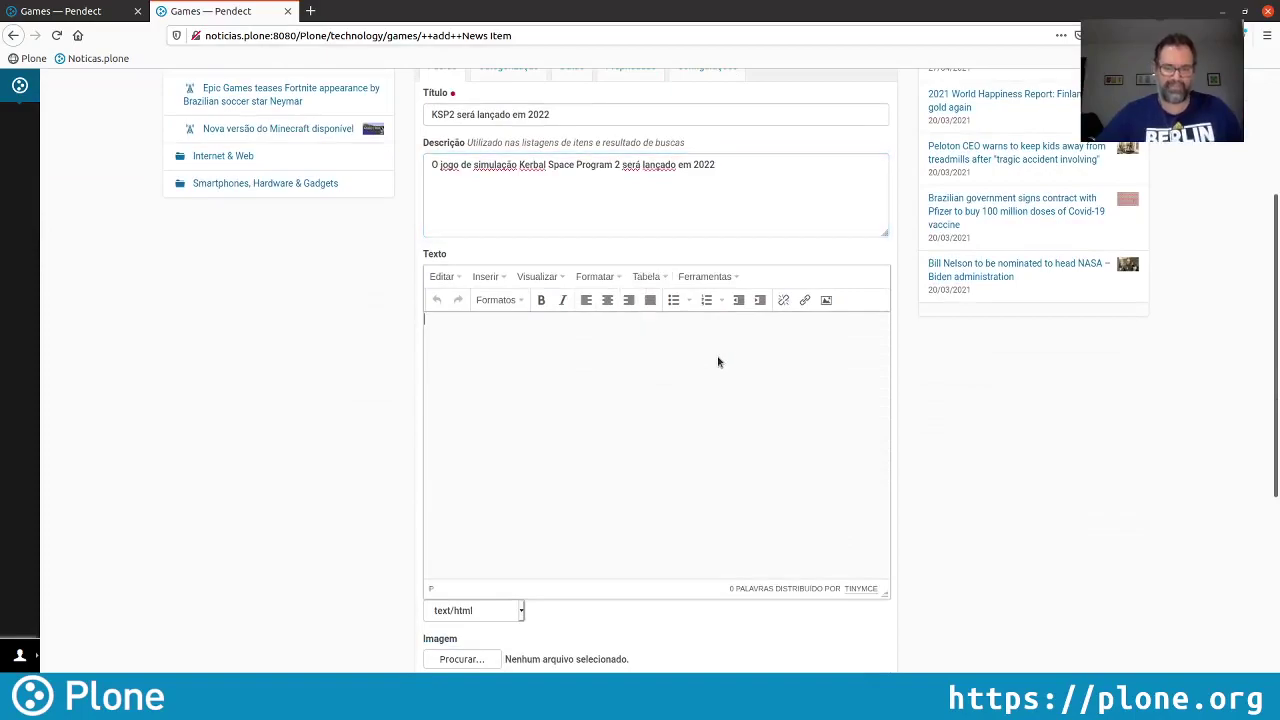
text(Viva o)
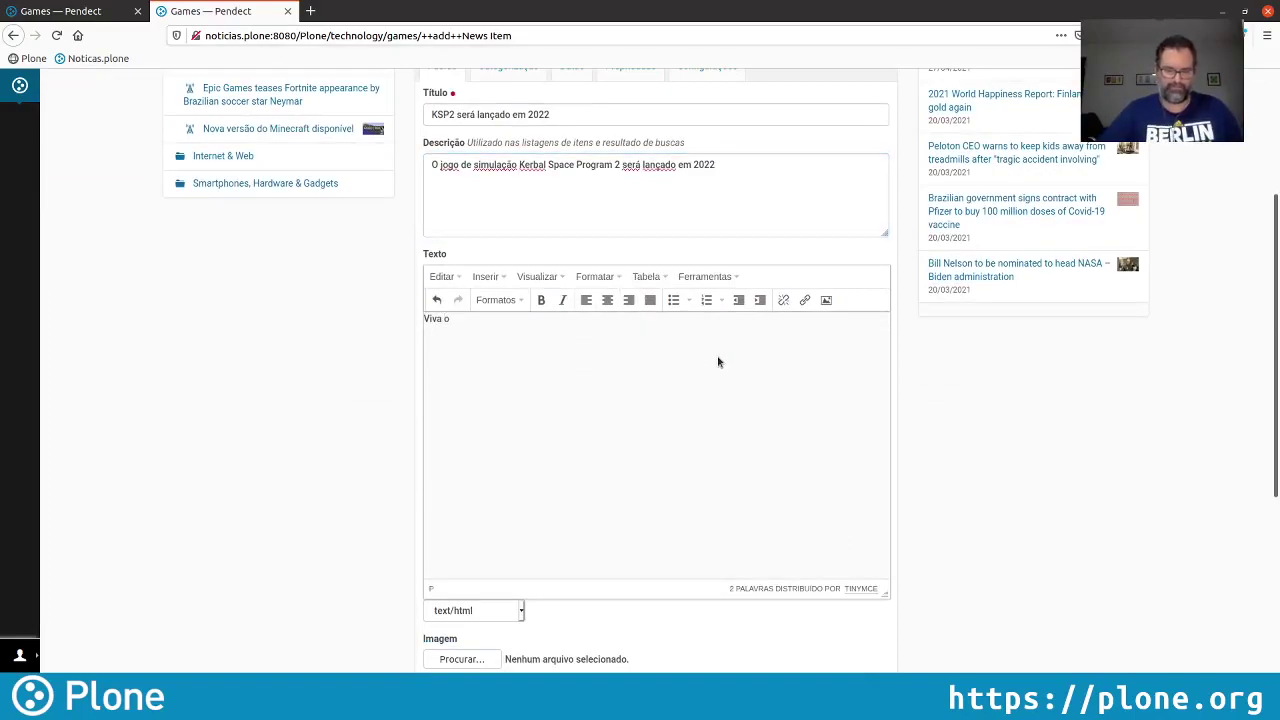
text( Jeb!)
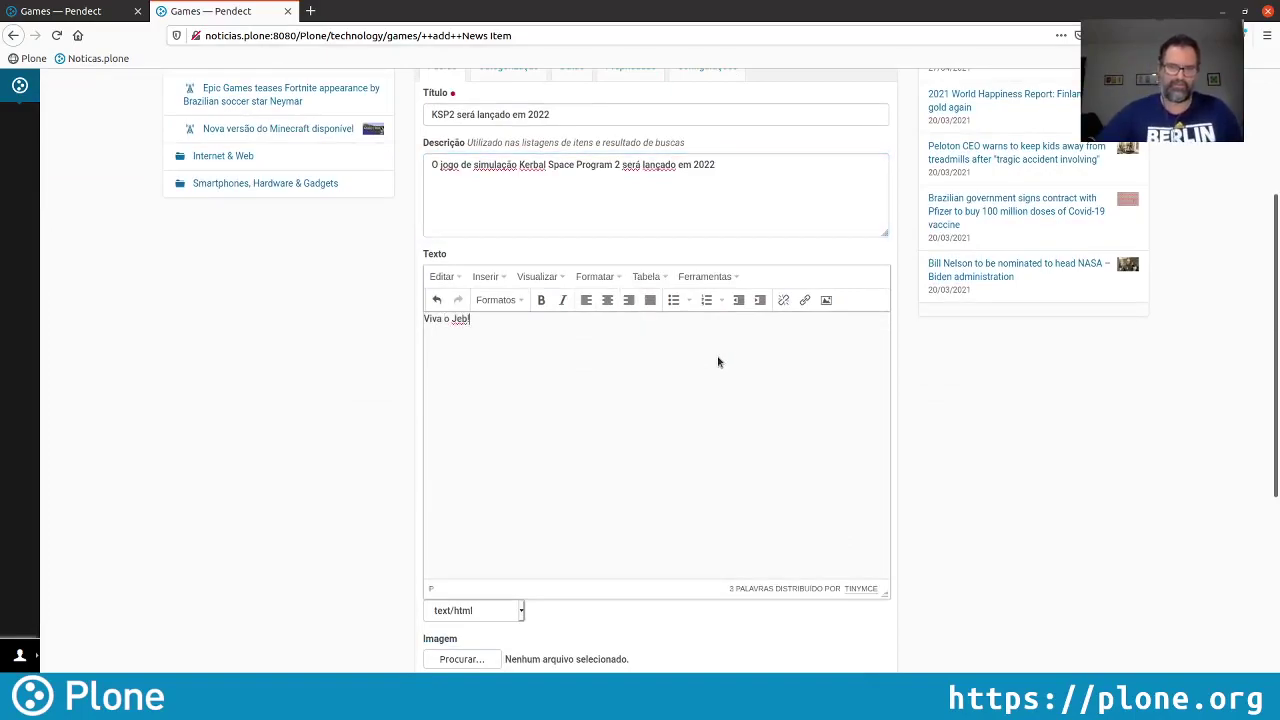
scroll(632, 345, down, 2)
click(458, 546)
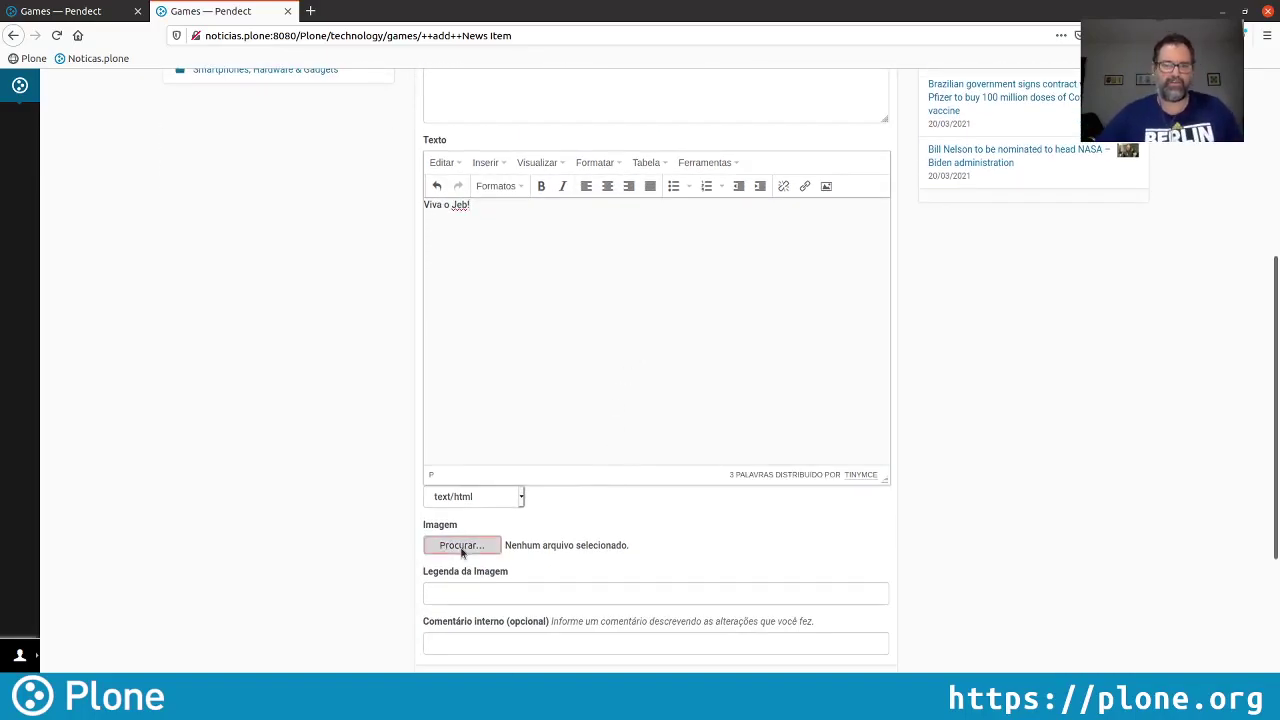
click(370, 362)
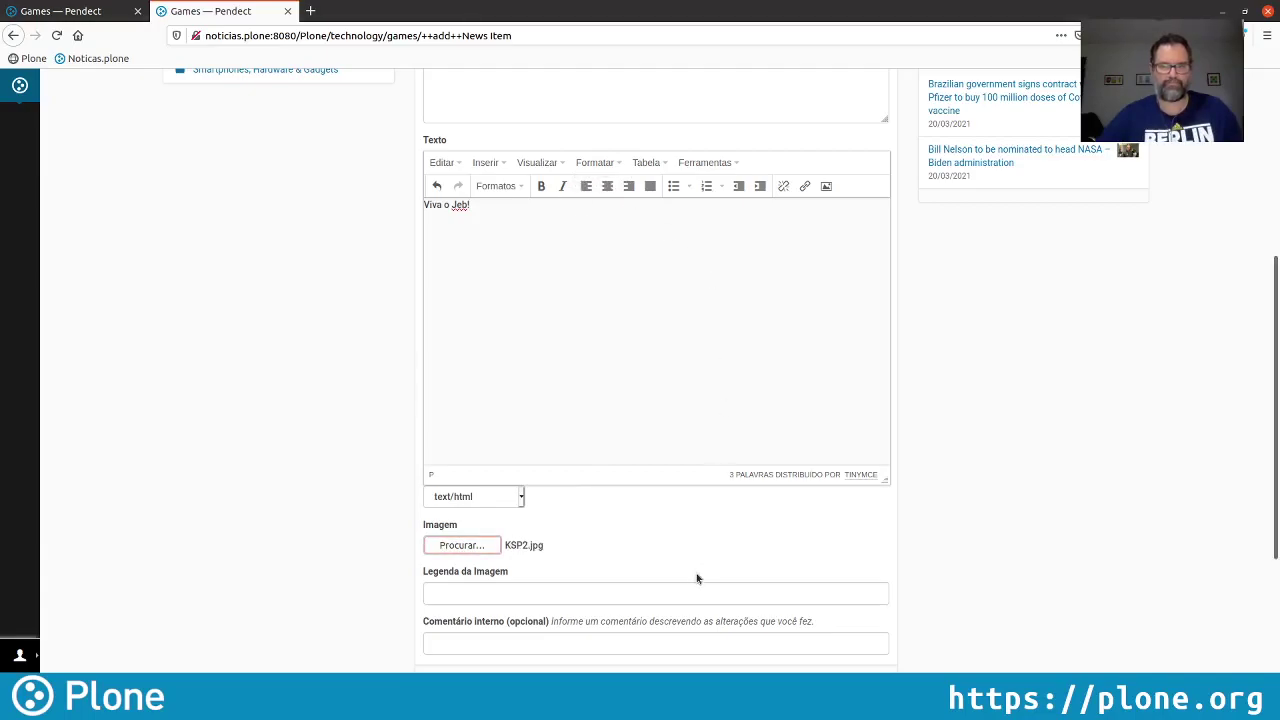
Set the image caption to 'Kerbal Space Program 2'
scroll(697, 543, down, 2)
click(527, 514)
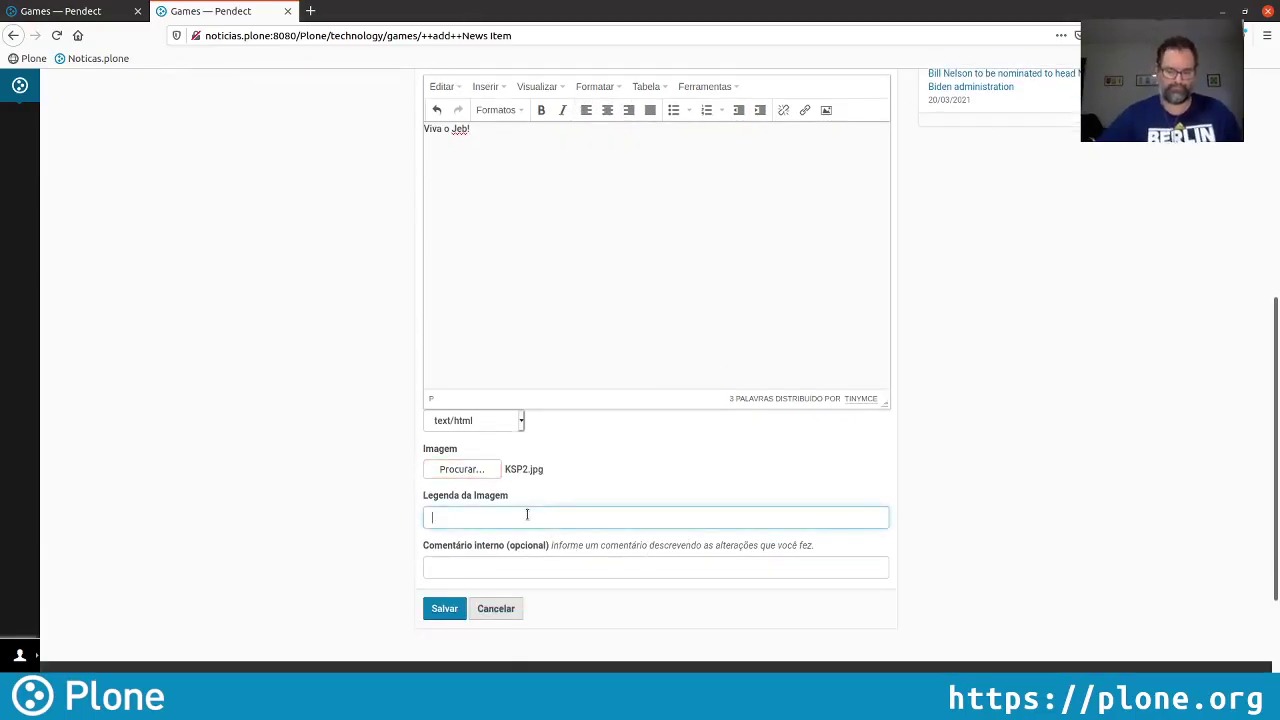
text(Ke)
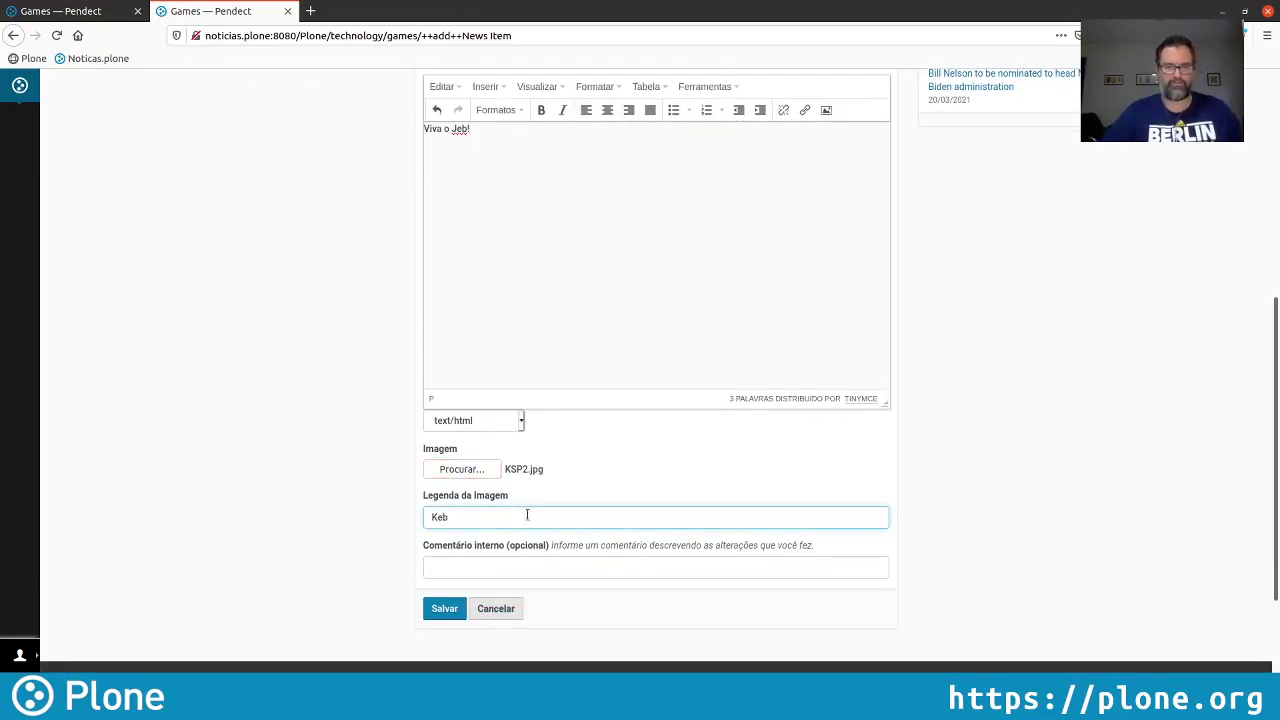
text(rbal Space pr)
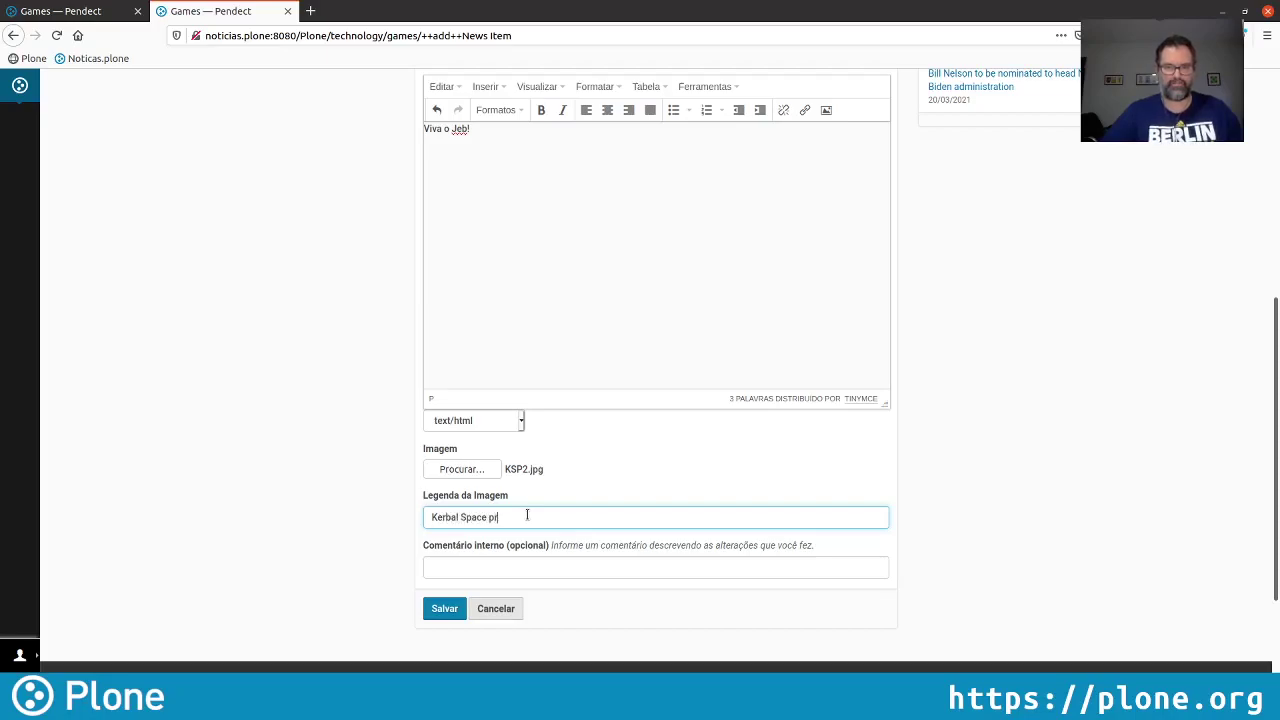
key(BackSpace)
key(BackSpace)
key(BackSpace)
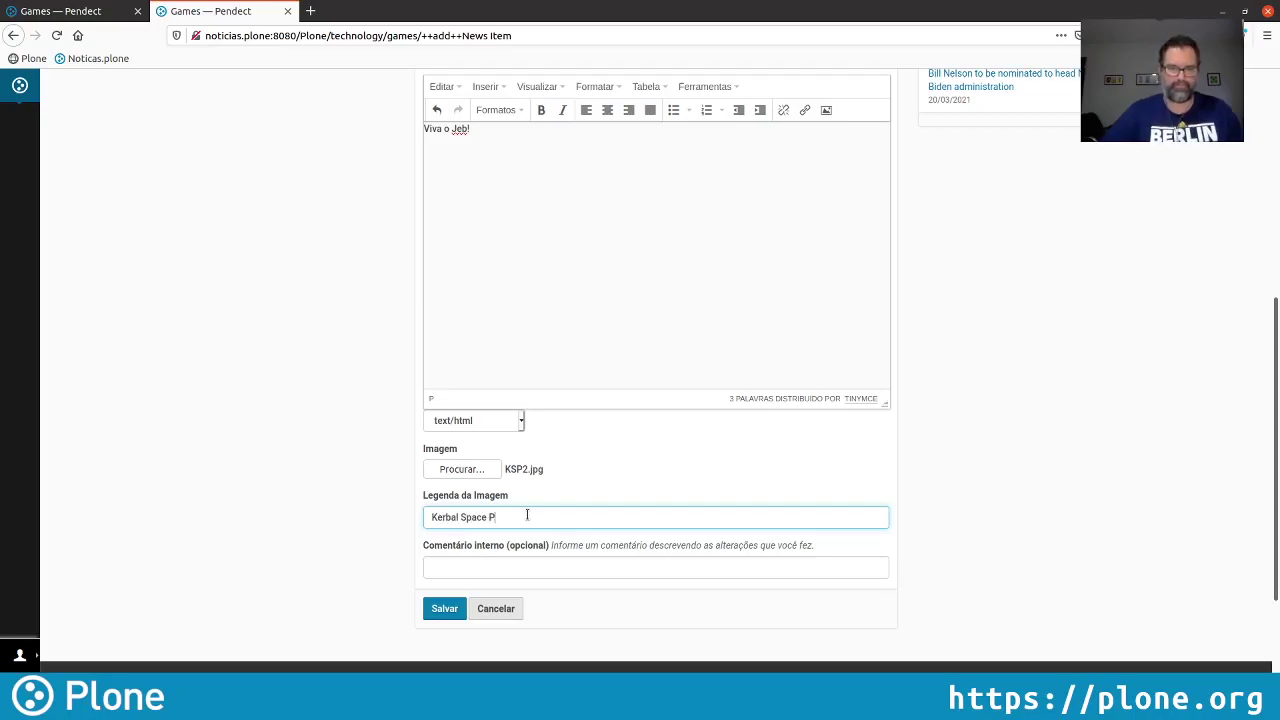
text(ro)
key(BackSpace)
text(rog)
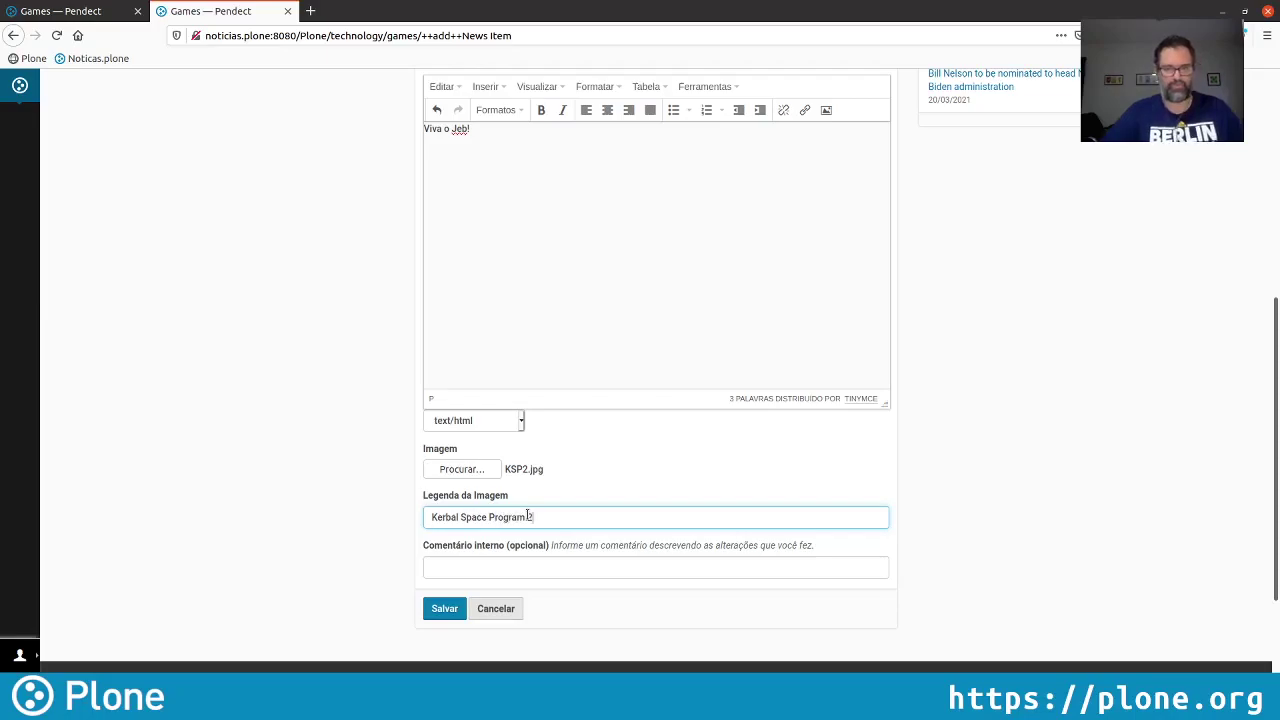
text(ram 2)
Save the KSP2 news item and check its publication state options
click(445, 609)
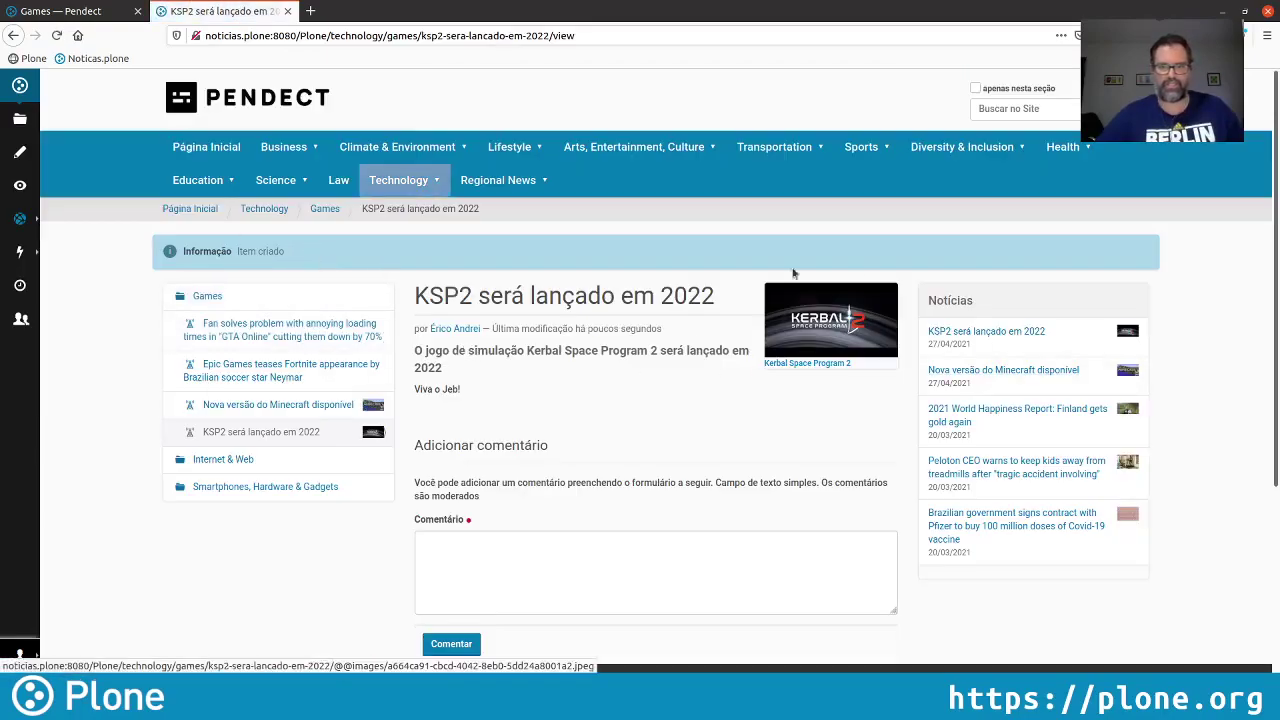
click(19, 220)
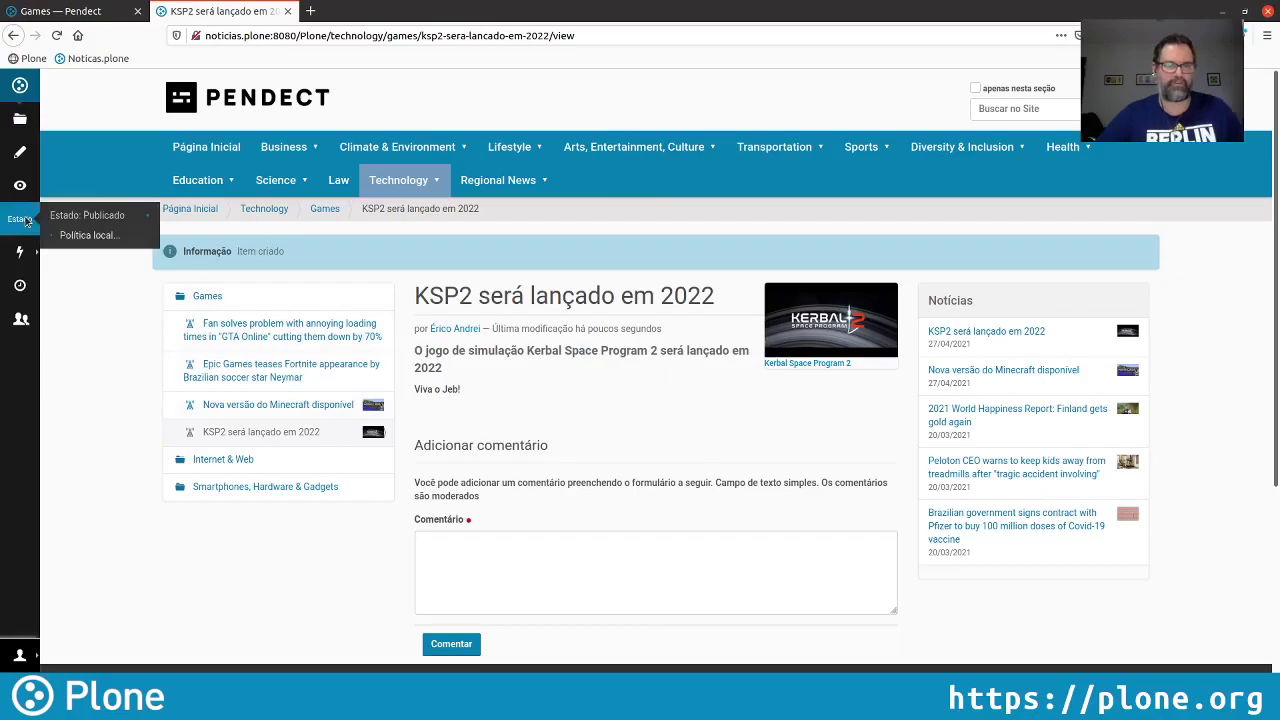
click(1212, 335)
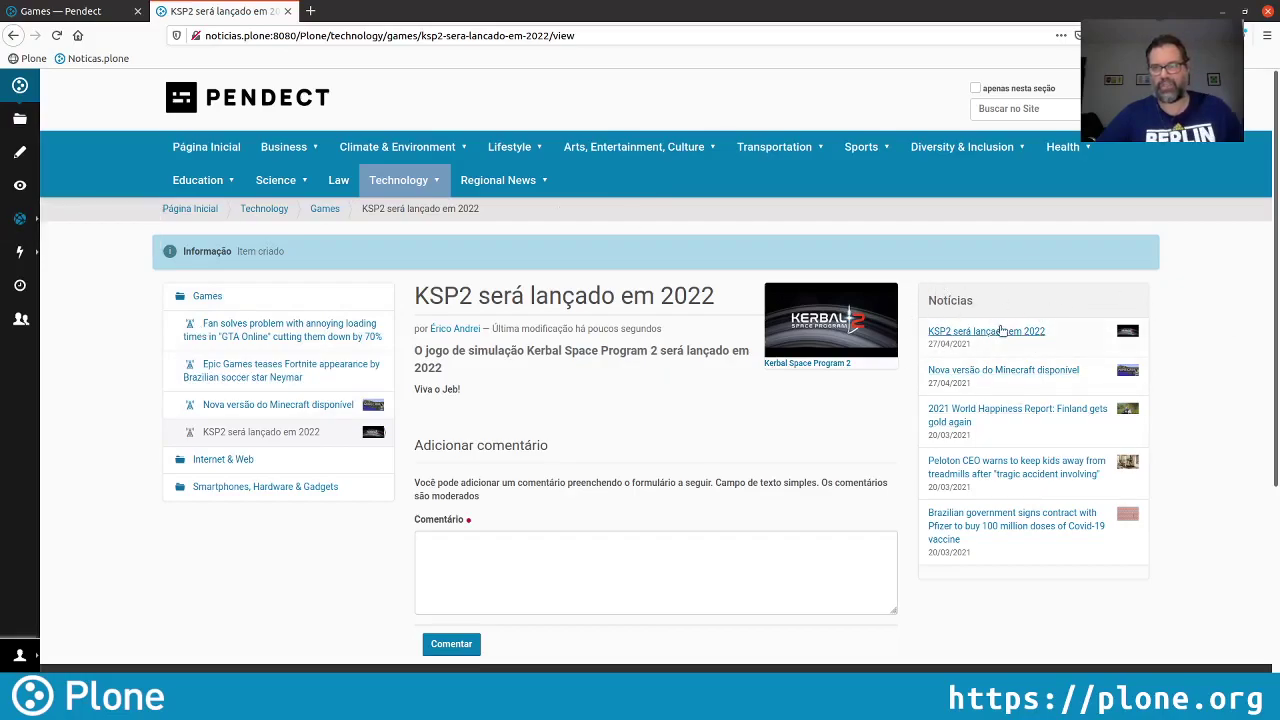
Visit the Games folder's sharing page, then go to Configuração do Site from the admin menu
click(70, 11)
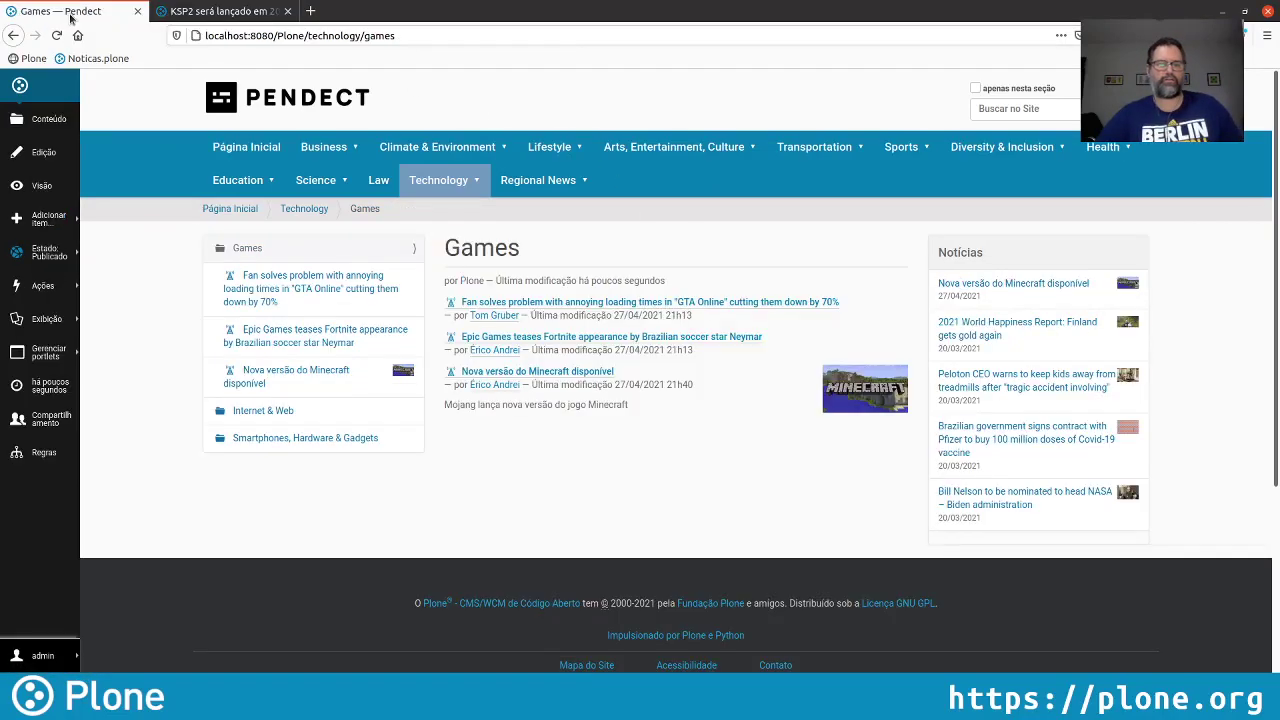
click(82, 415)
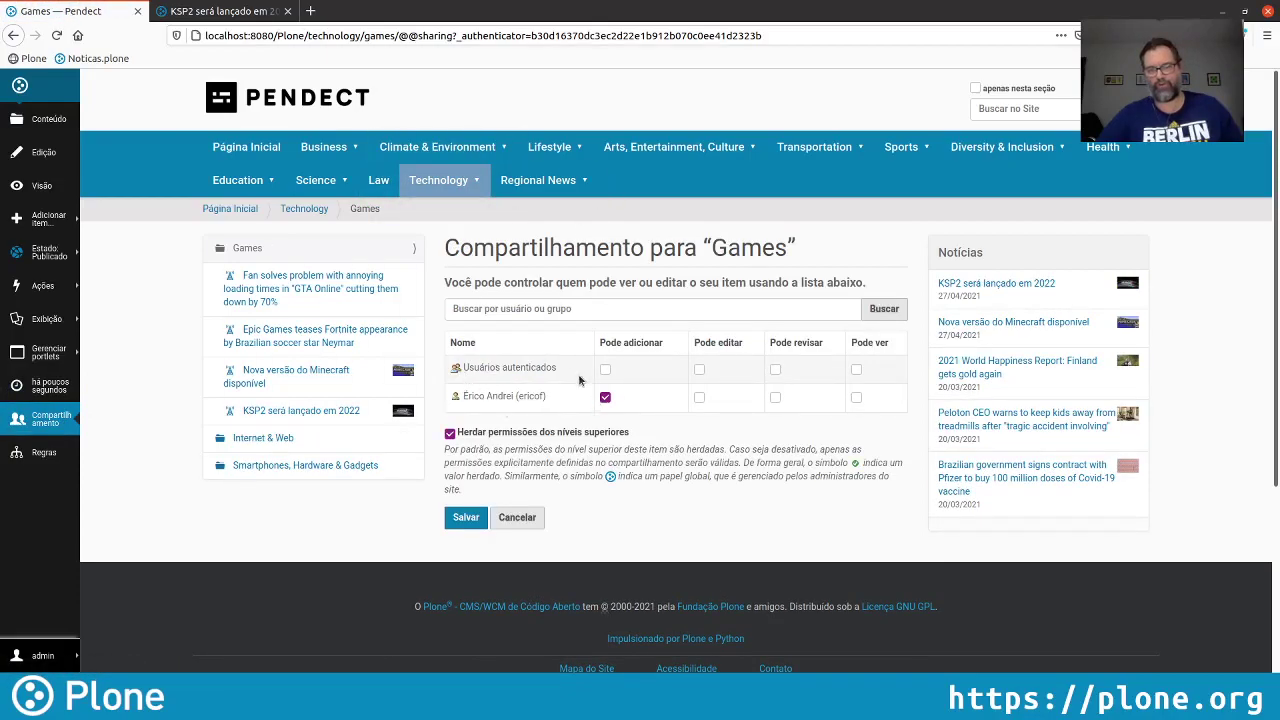
click(52, 657)
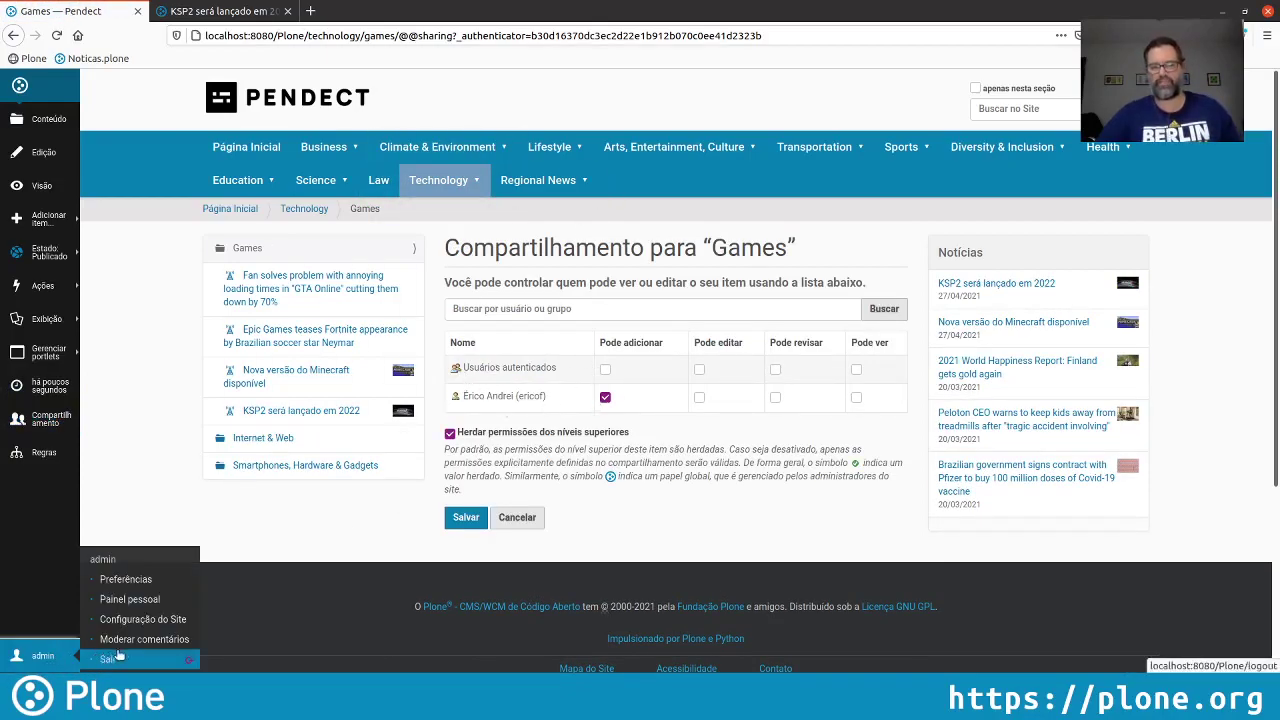
click(145, 616)
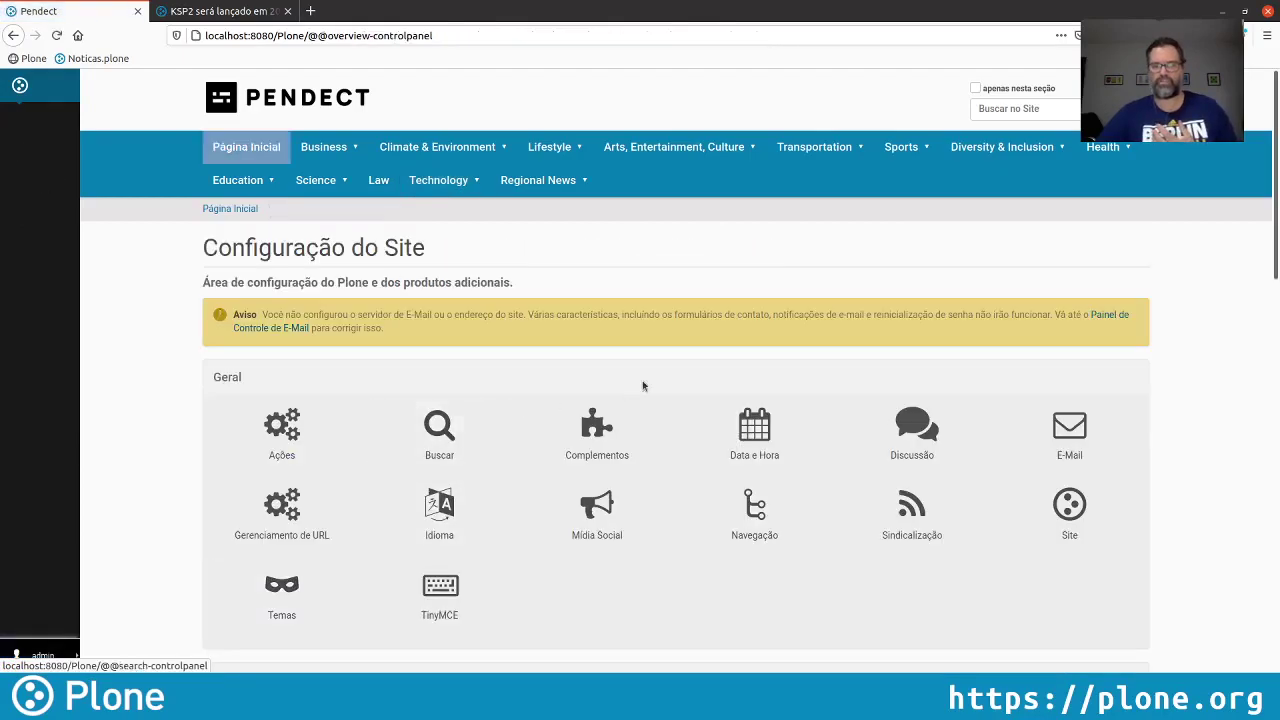
In Usuários e Grupos, add group 'Games' titled 'Editores da seção de Games'
scroll(770, 362, down, 5)
scroll(770, 366, down, 2)
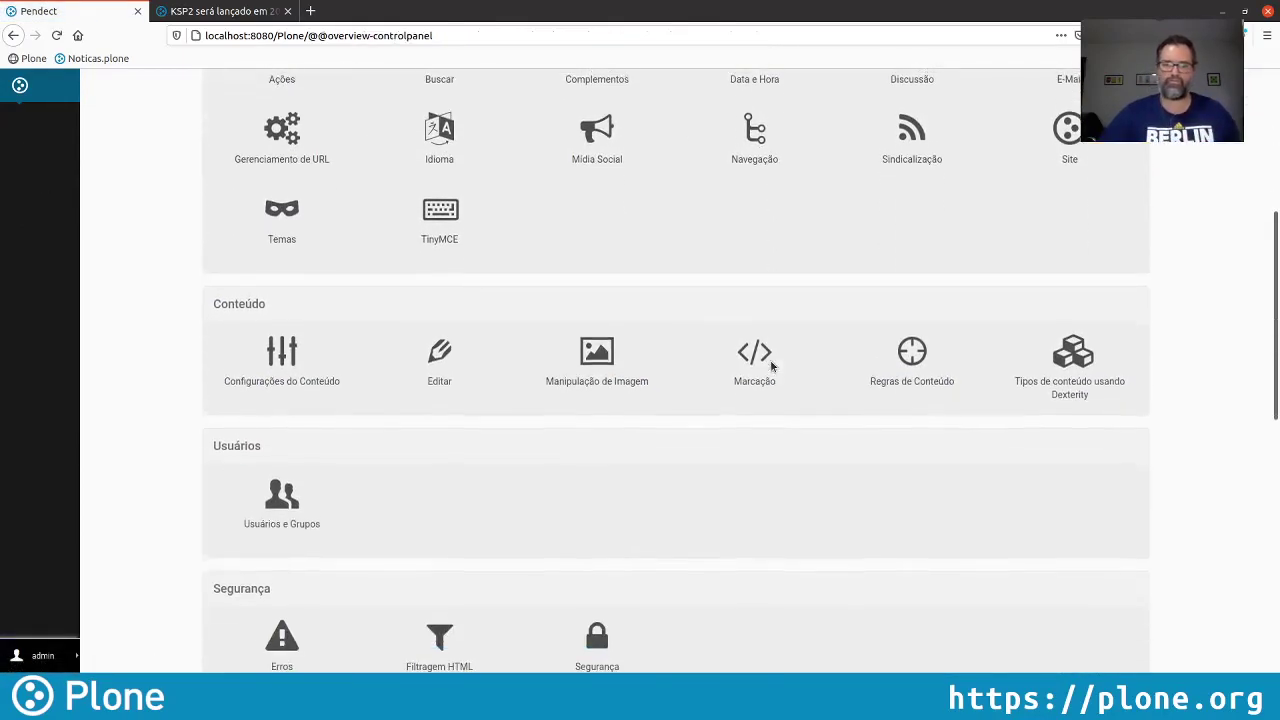
click(330, 521)
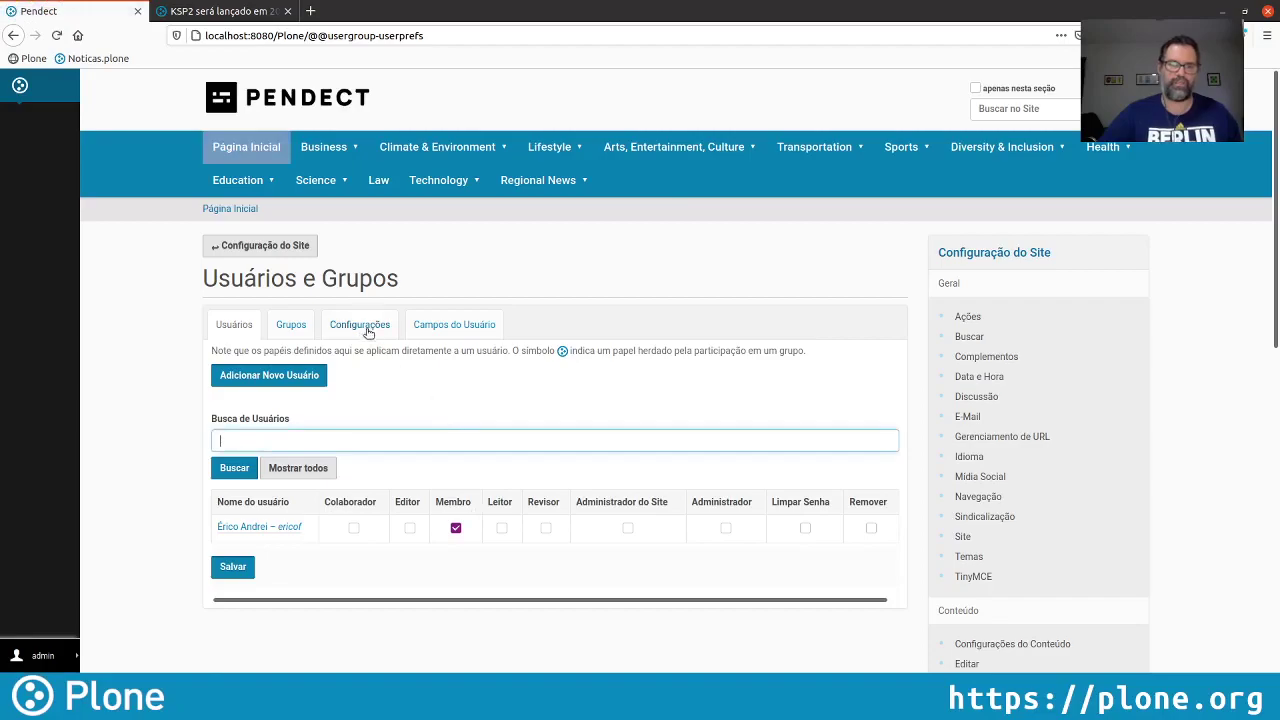
click(291, 325)
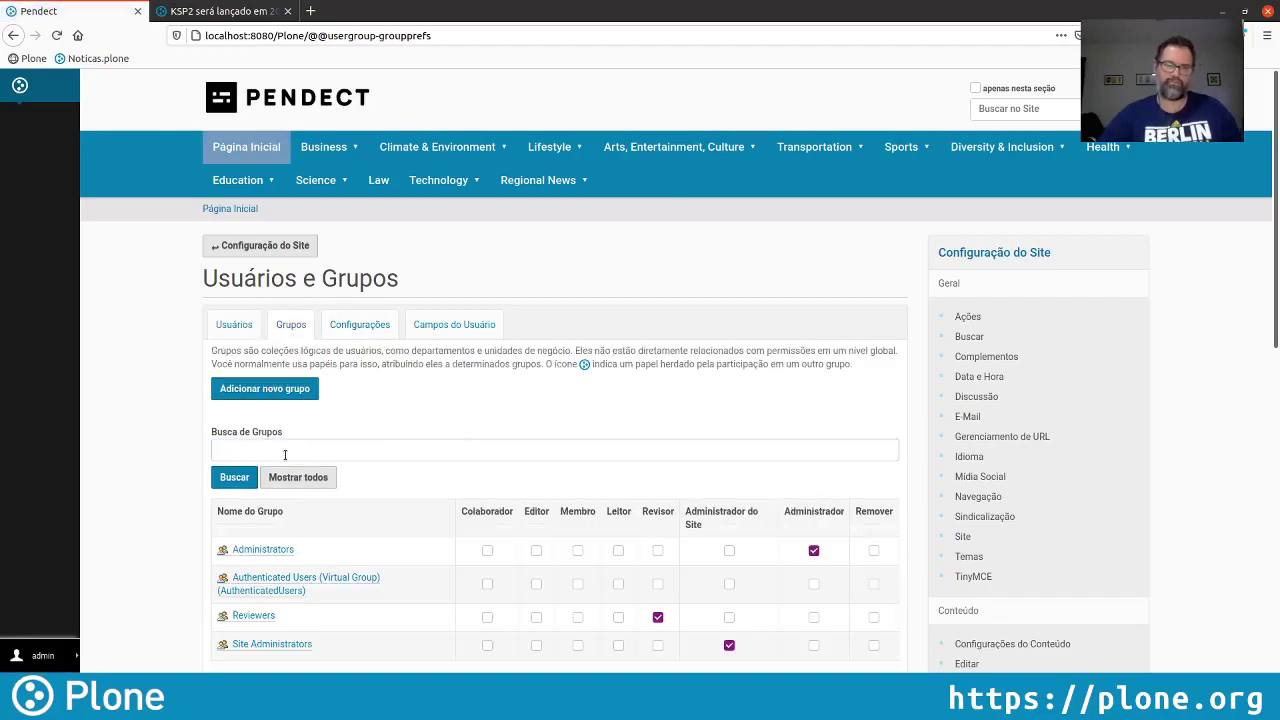
click(267, 391)
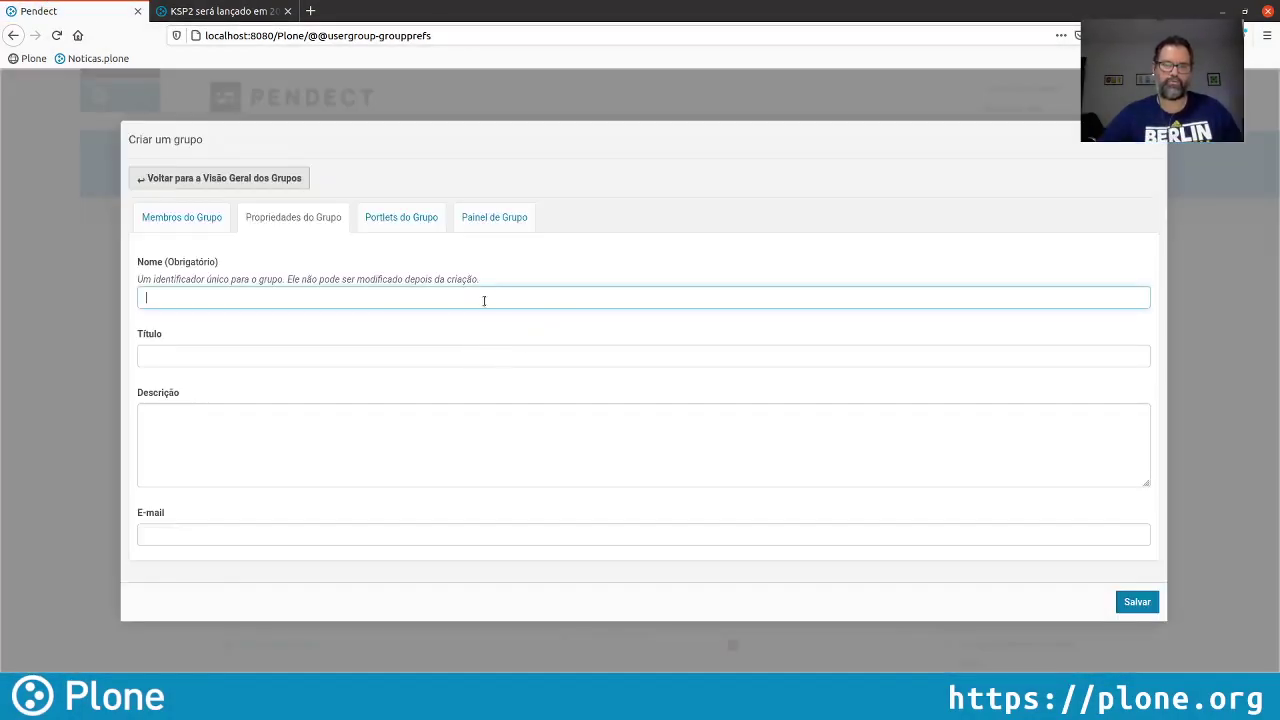
text(Colaborado)
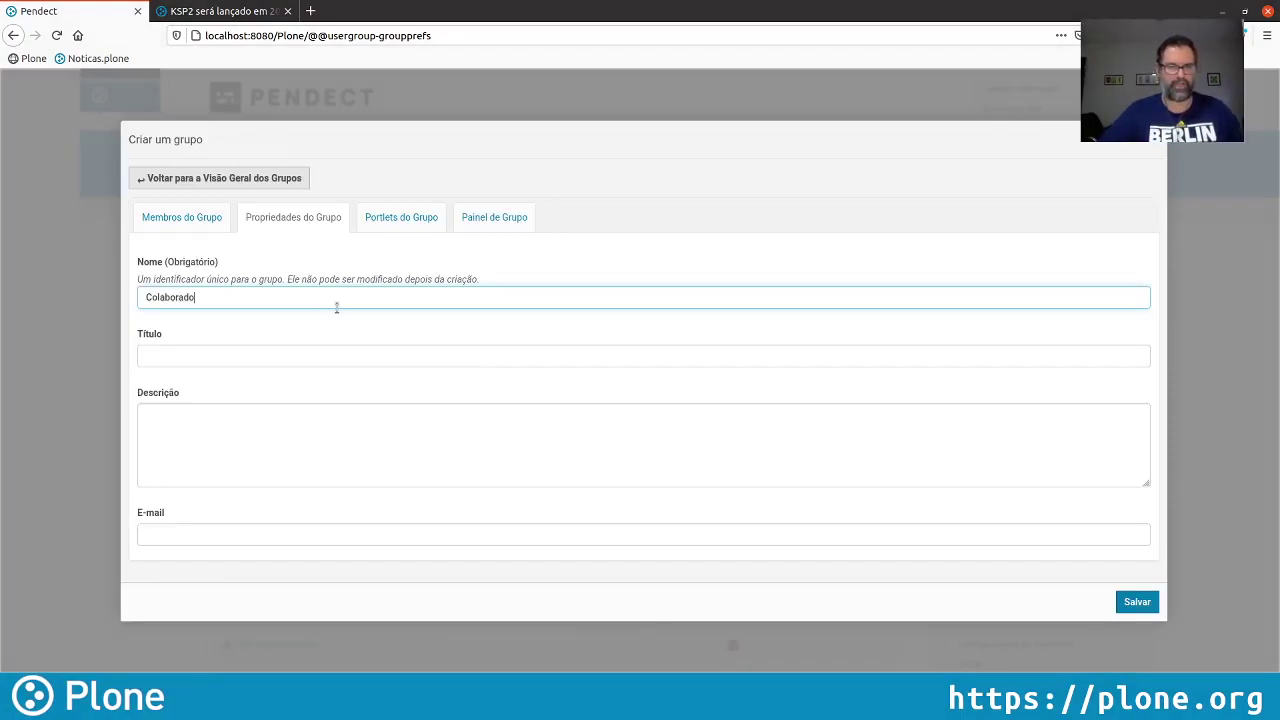
key(ctrl+a)
text(Games)
key(Tab)
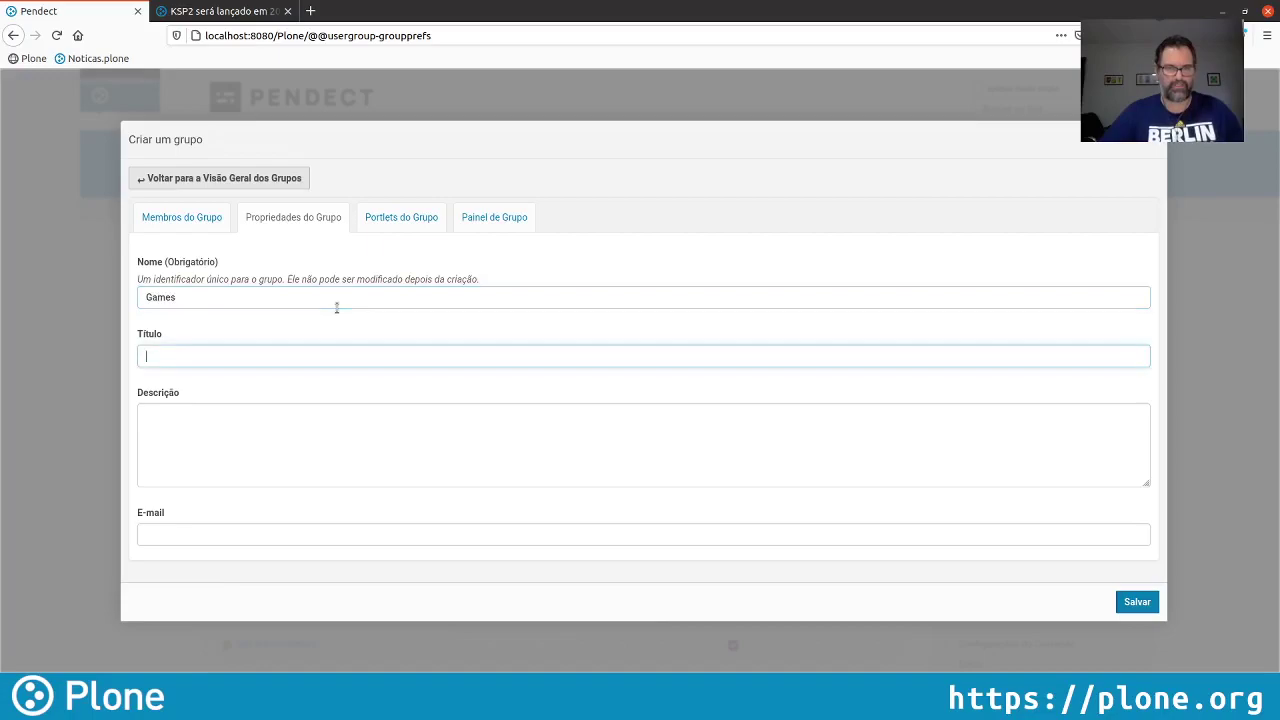
text(Editores da)
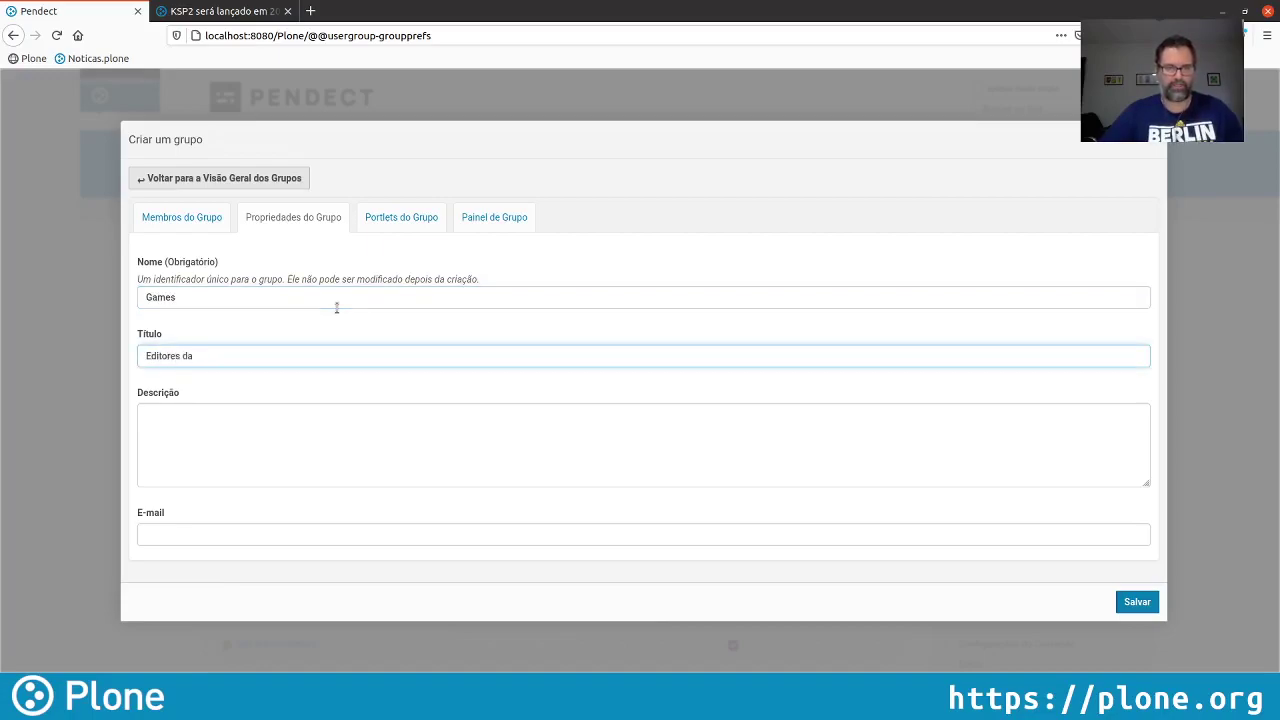
text( seção de Games)
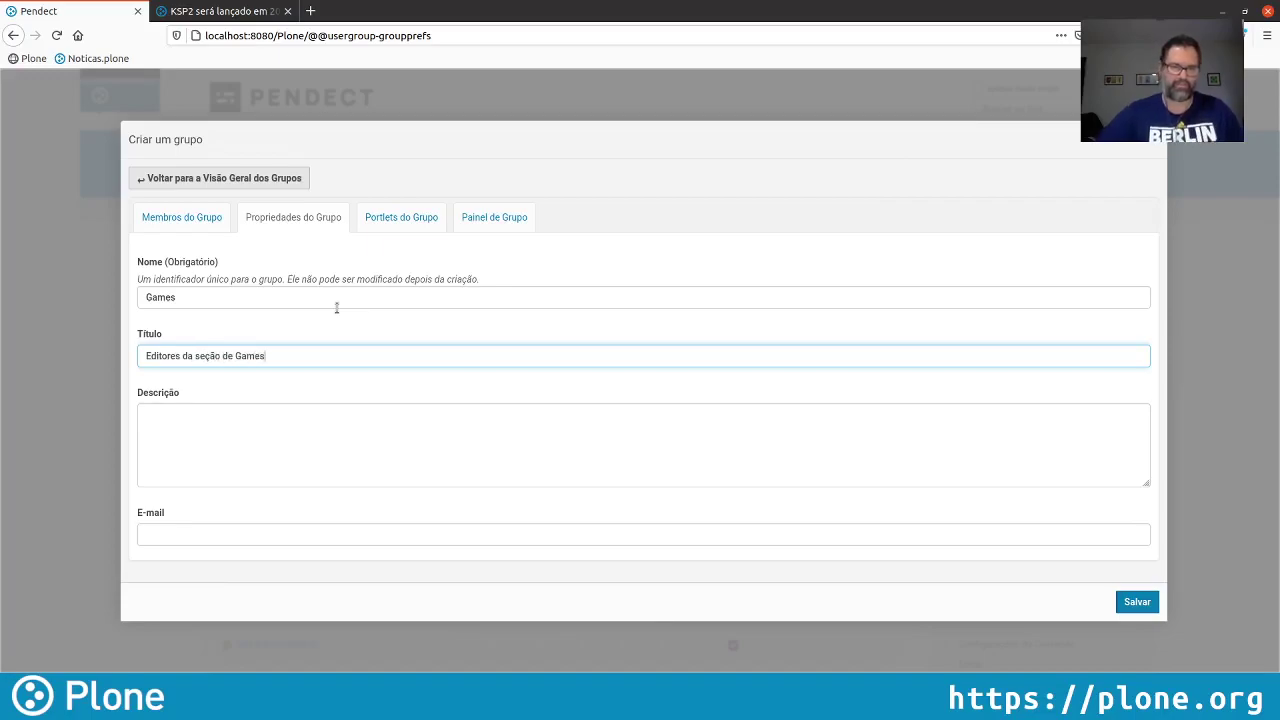
click(1130, 603)
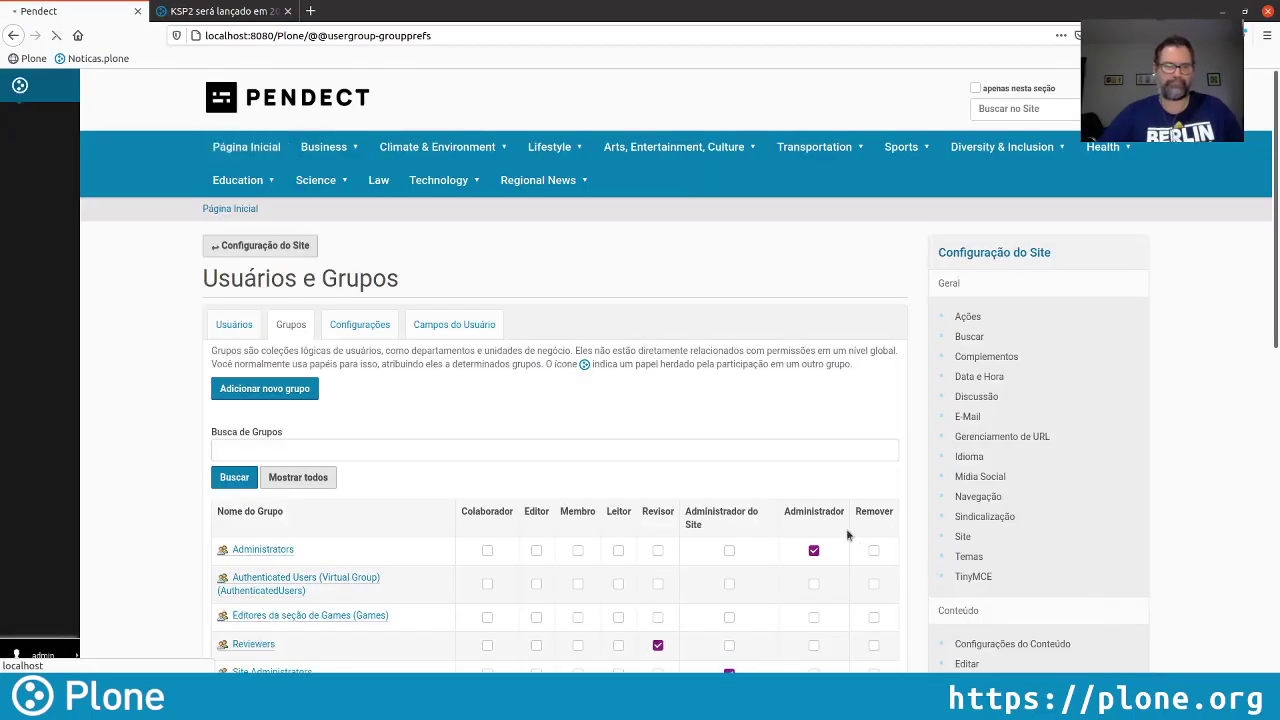
Search 'er' in the group's Busca rápida and add the matching user as a member
scroll(449, 433, down, 2)
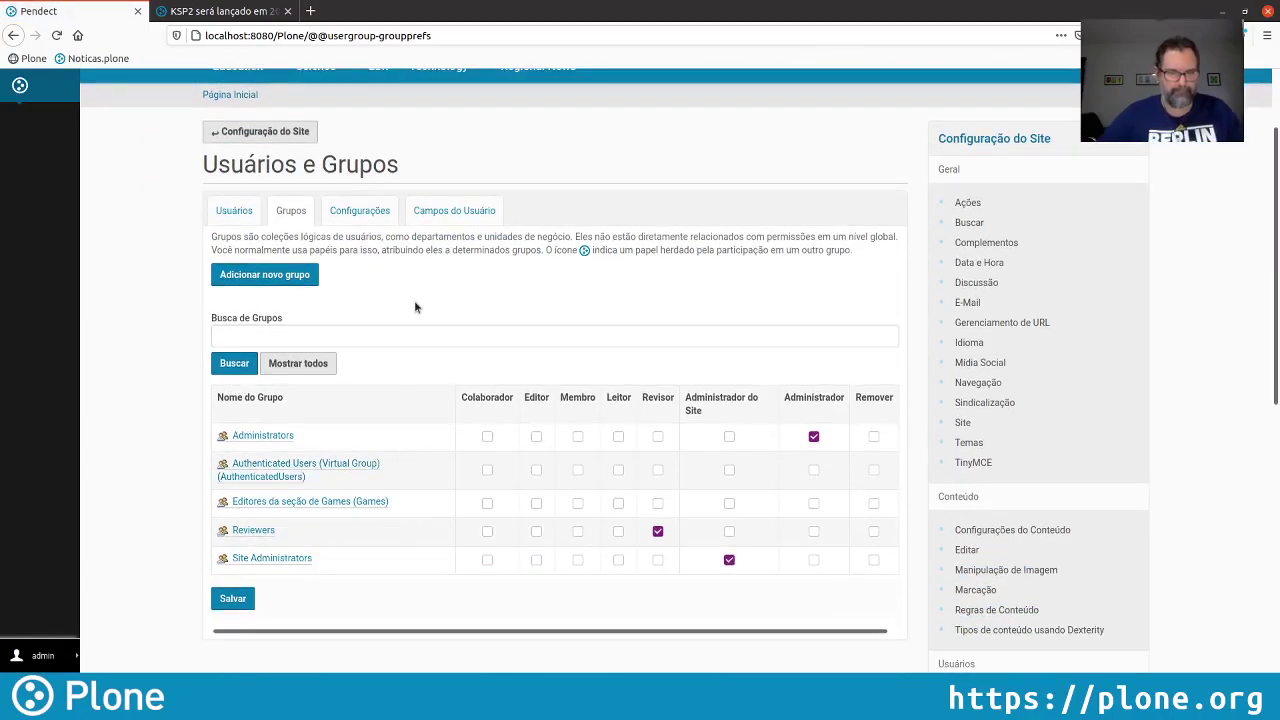
click(340, 503)
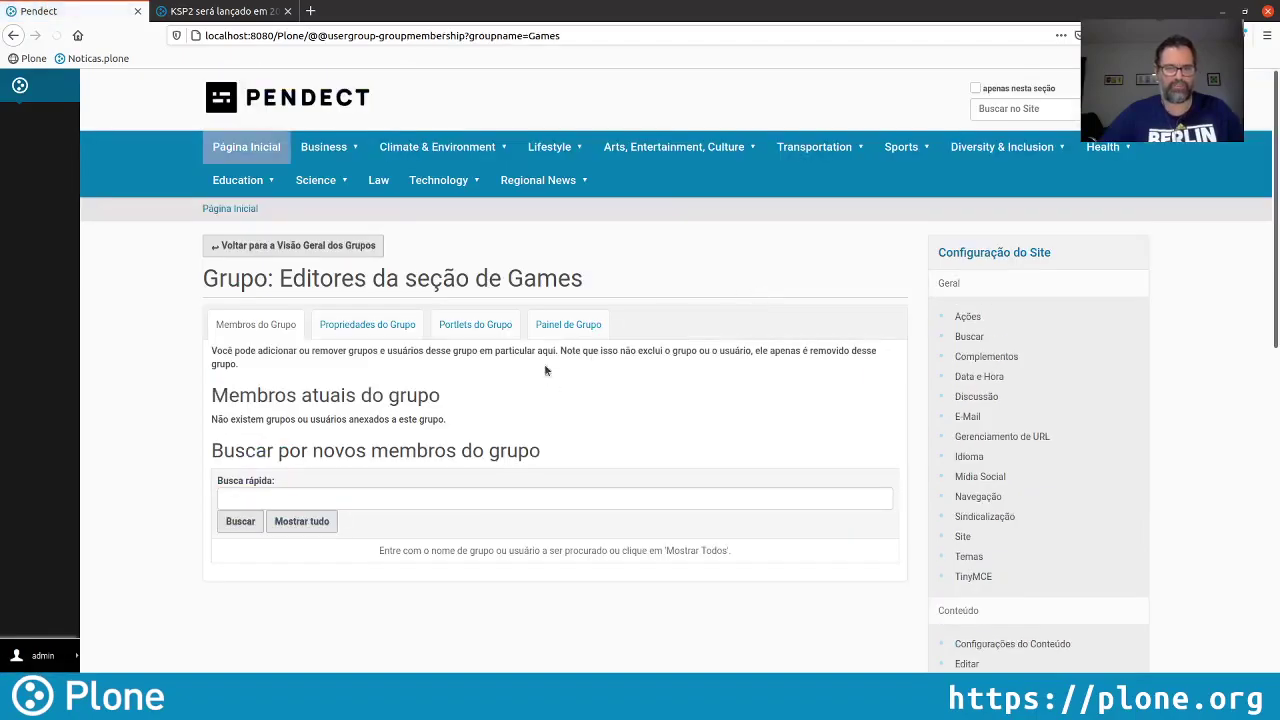
click(276, 497)
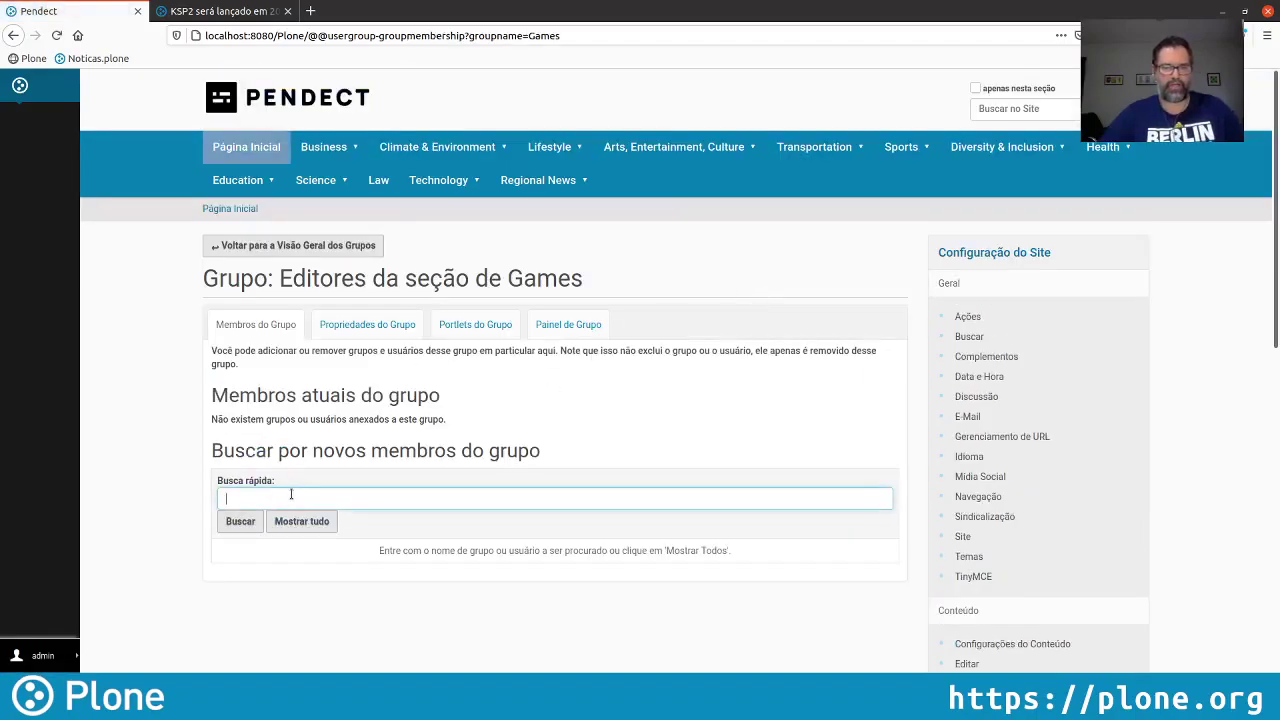
text(er)
click(240, 521)
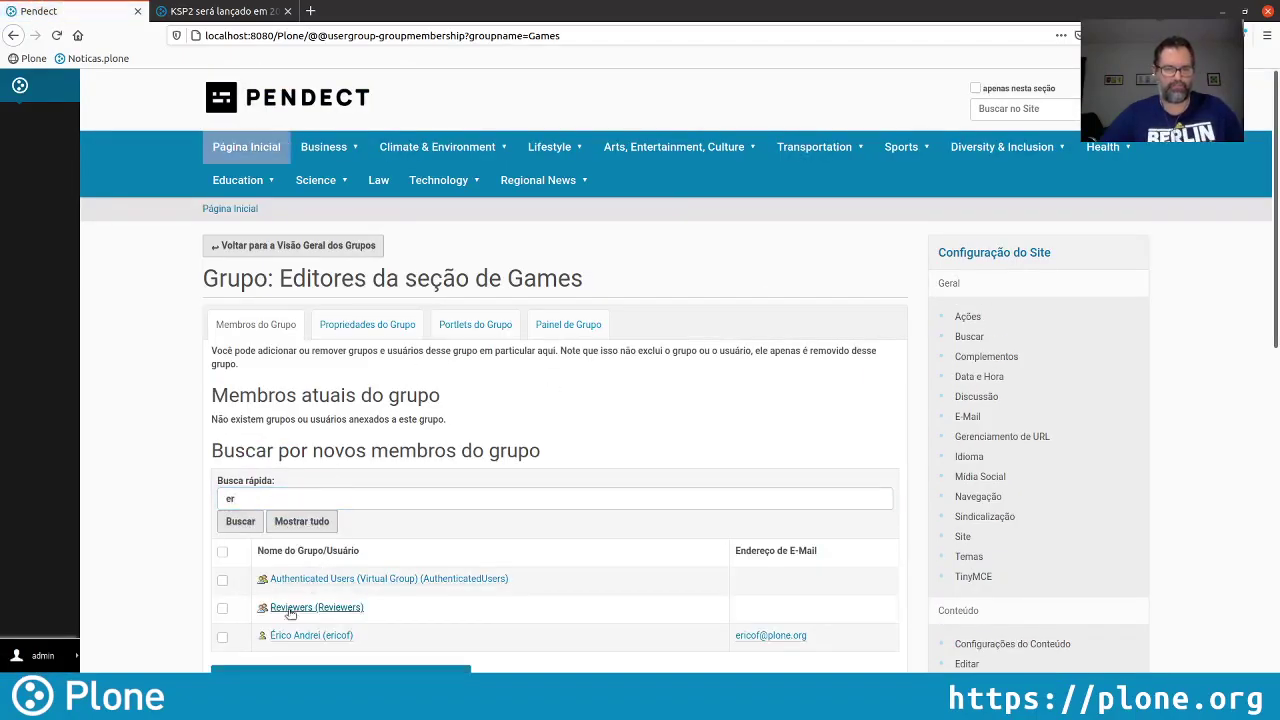
click(222, 637)
scroll(330, 602, down, 1)
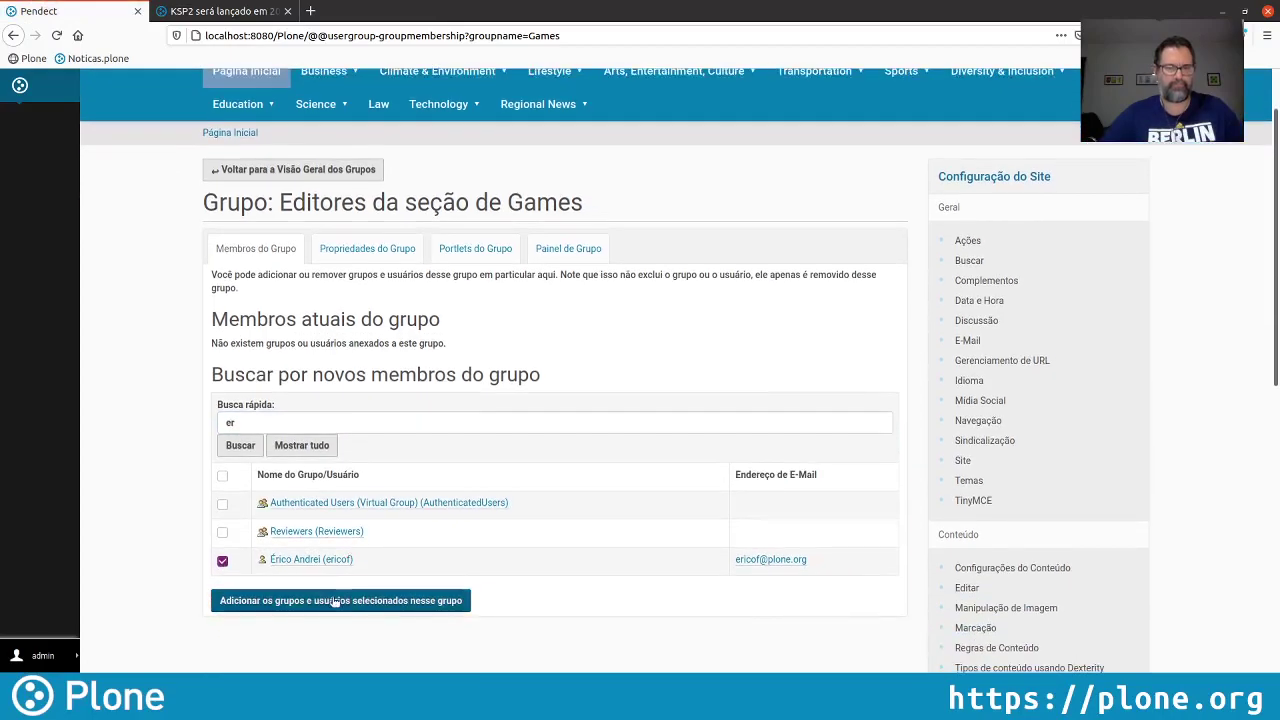
click(337, 601)
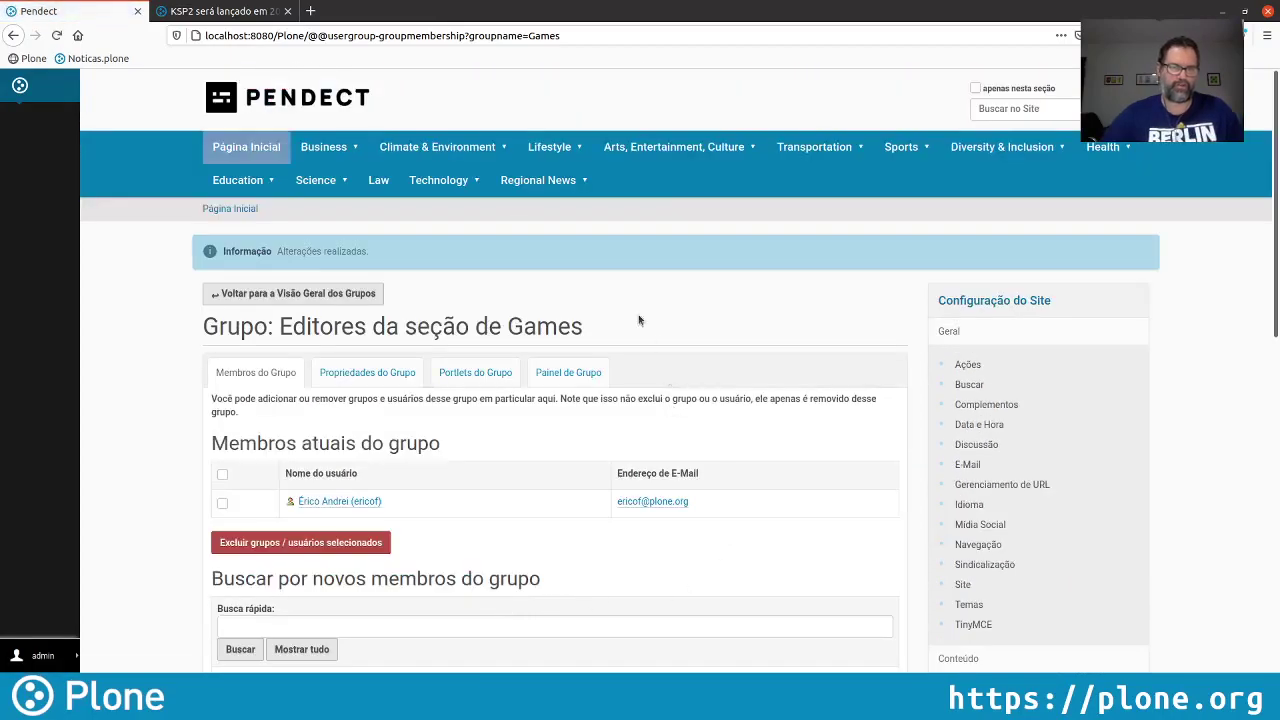
Highlight the group id in the page address bar
mouse_move(456, 184)
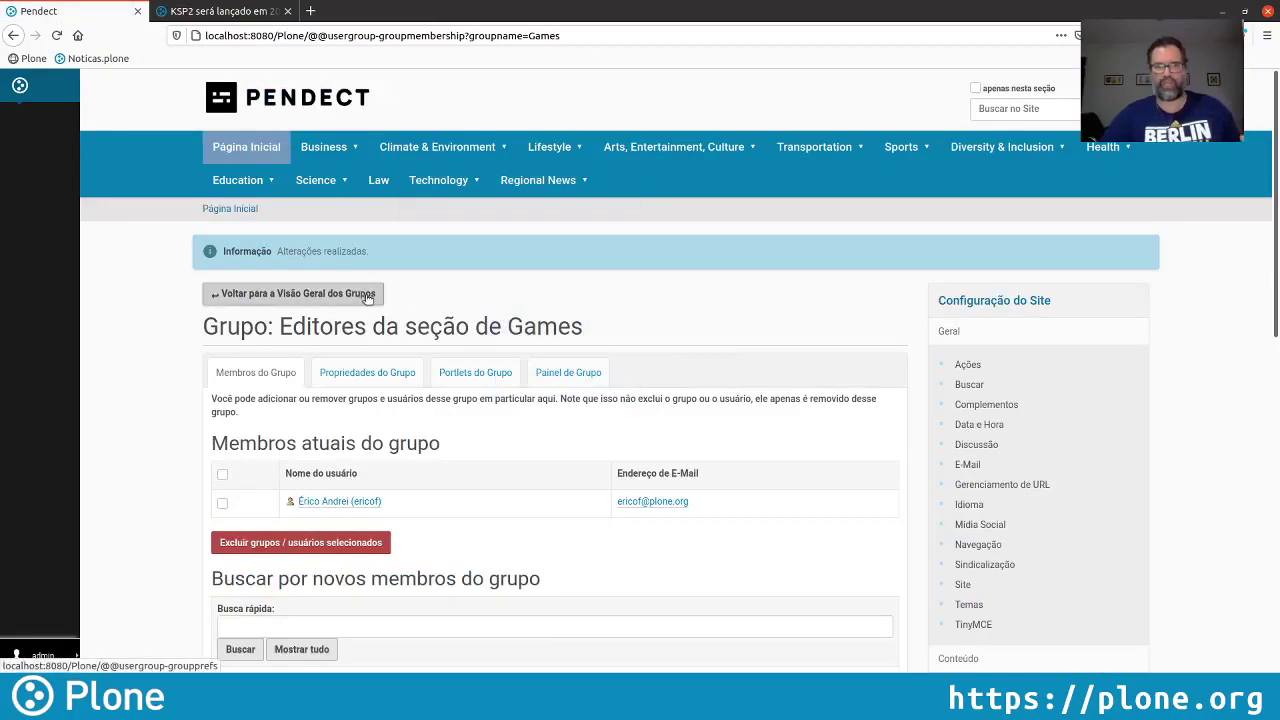
double_click(555, 36)
click(797, 375)
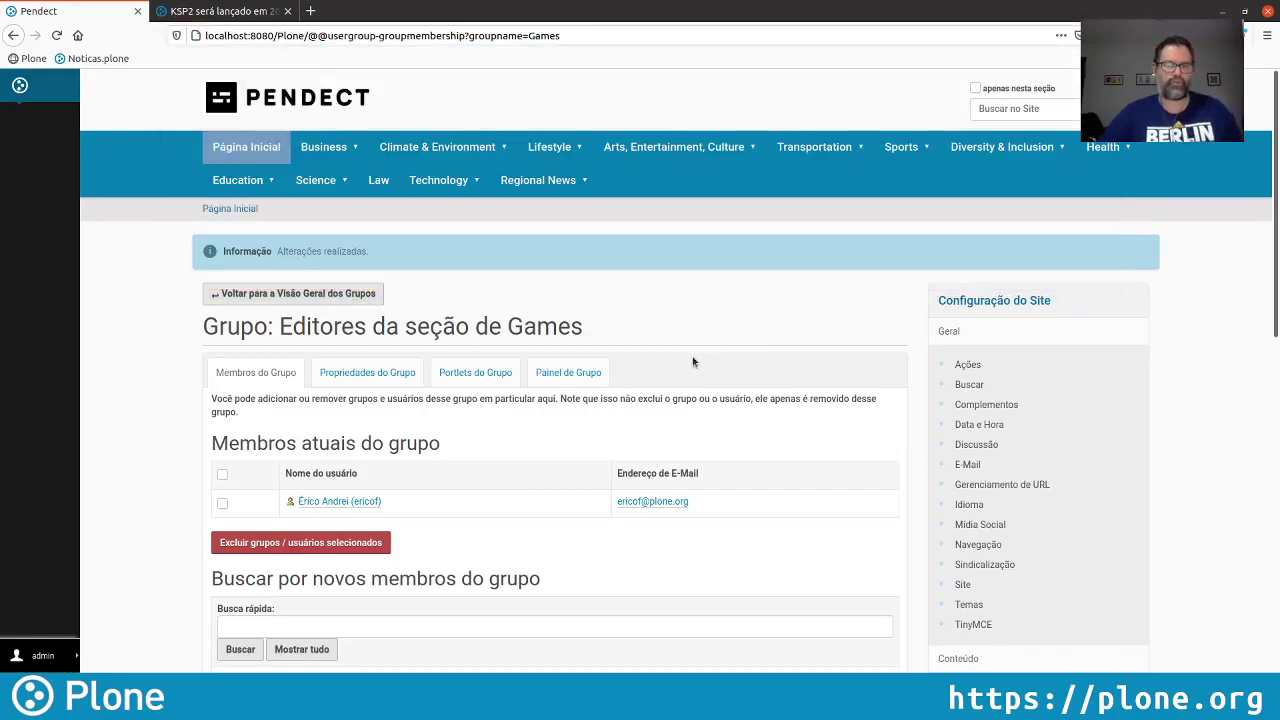
On the Games folder's sharing page, give the 'games' group Pode adicionar and save
mouse_move(442, 178)
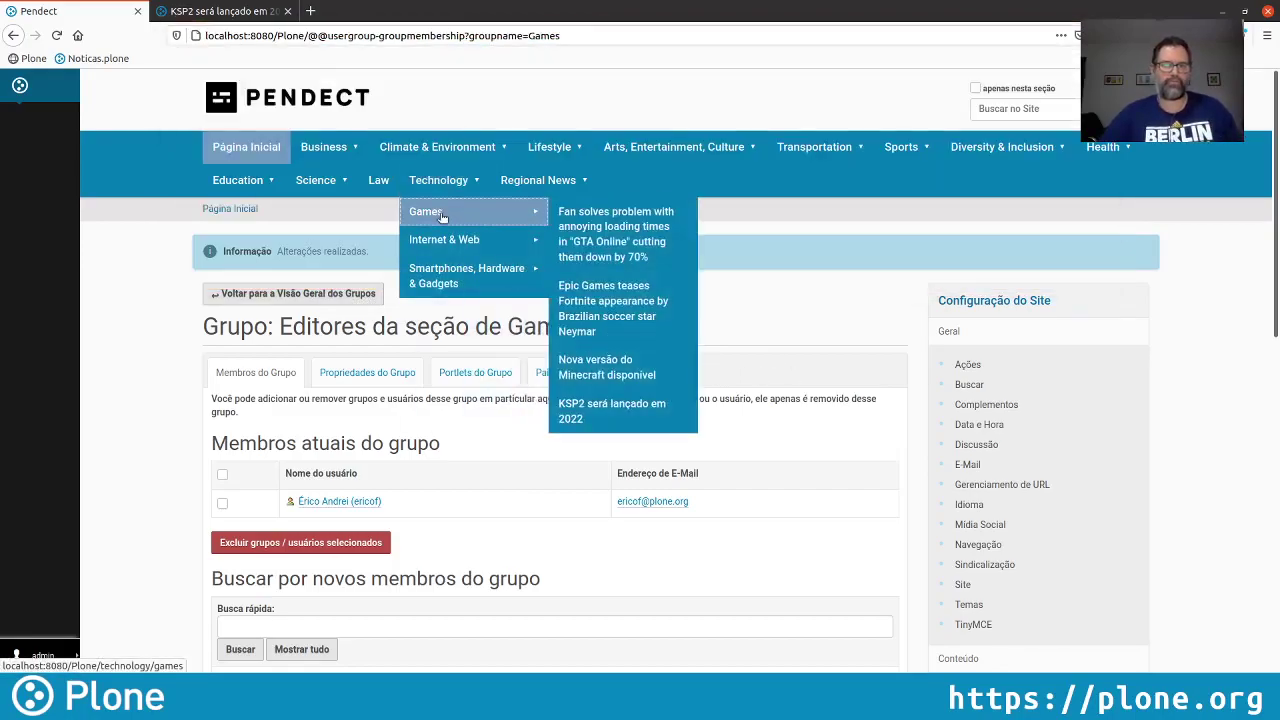
click(425, 211)
click(40, 419)
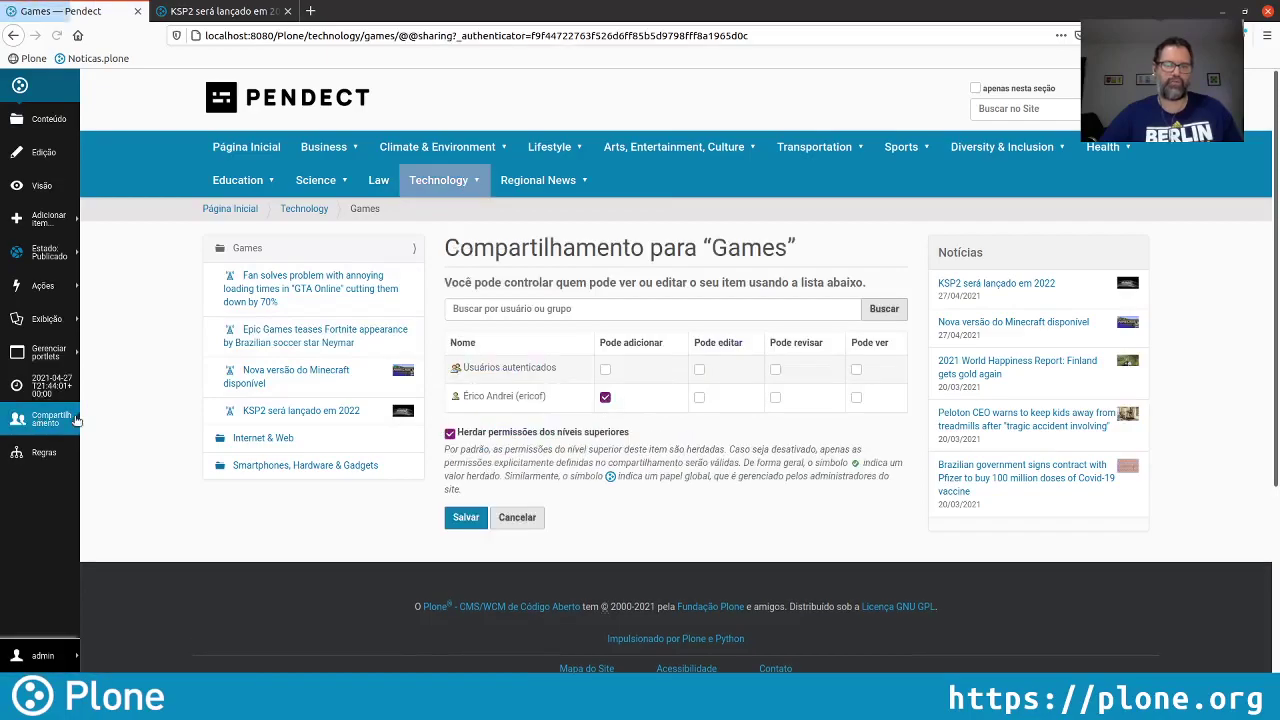
click(576, 309)
text(games)
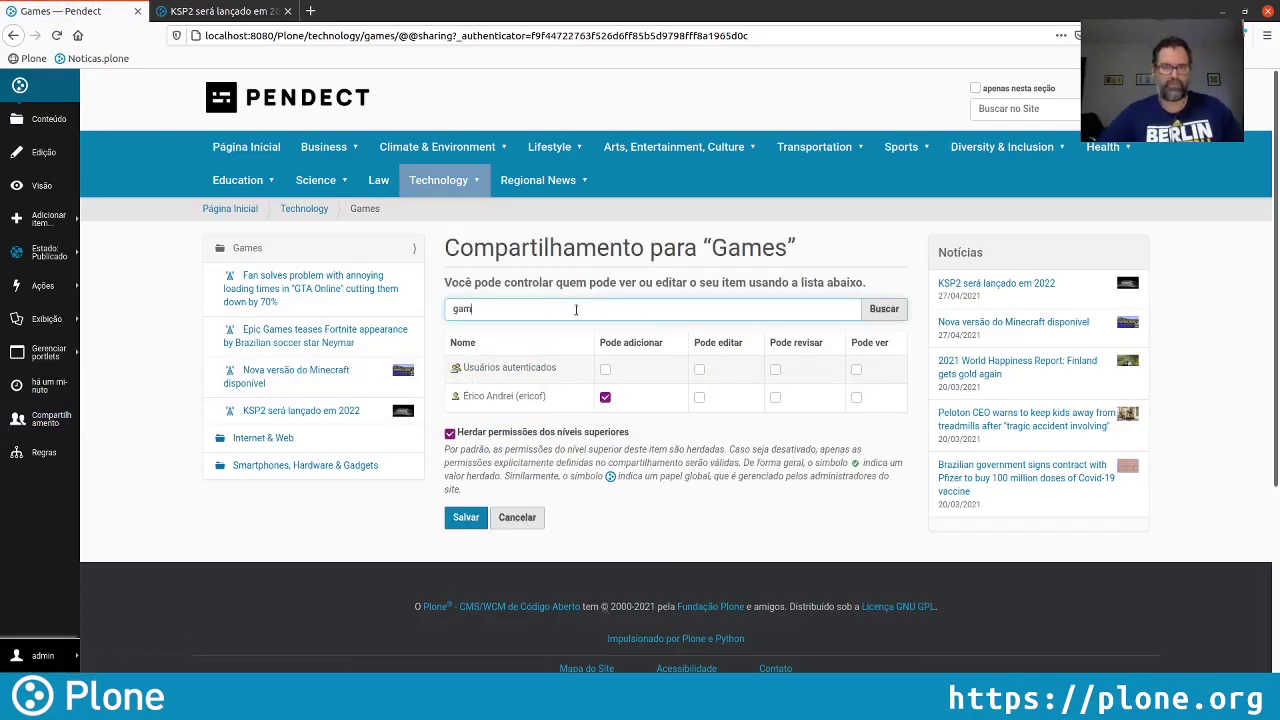
key(Return)
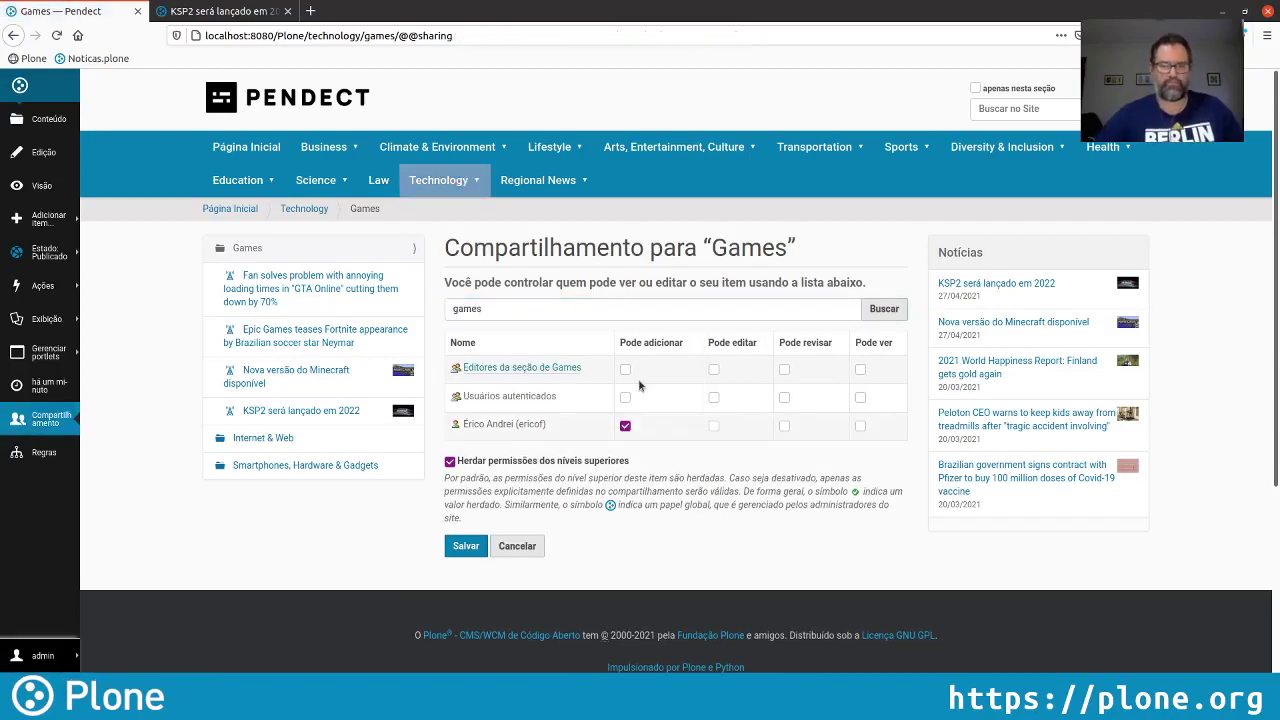
click(626, 370)
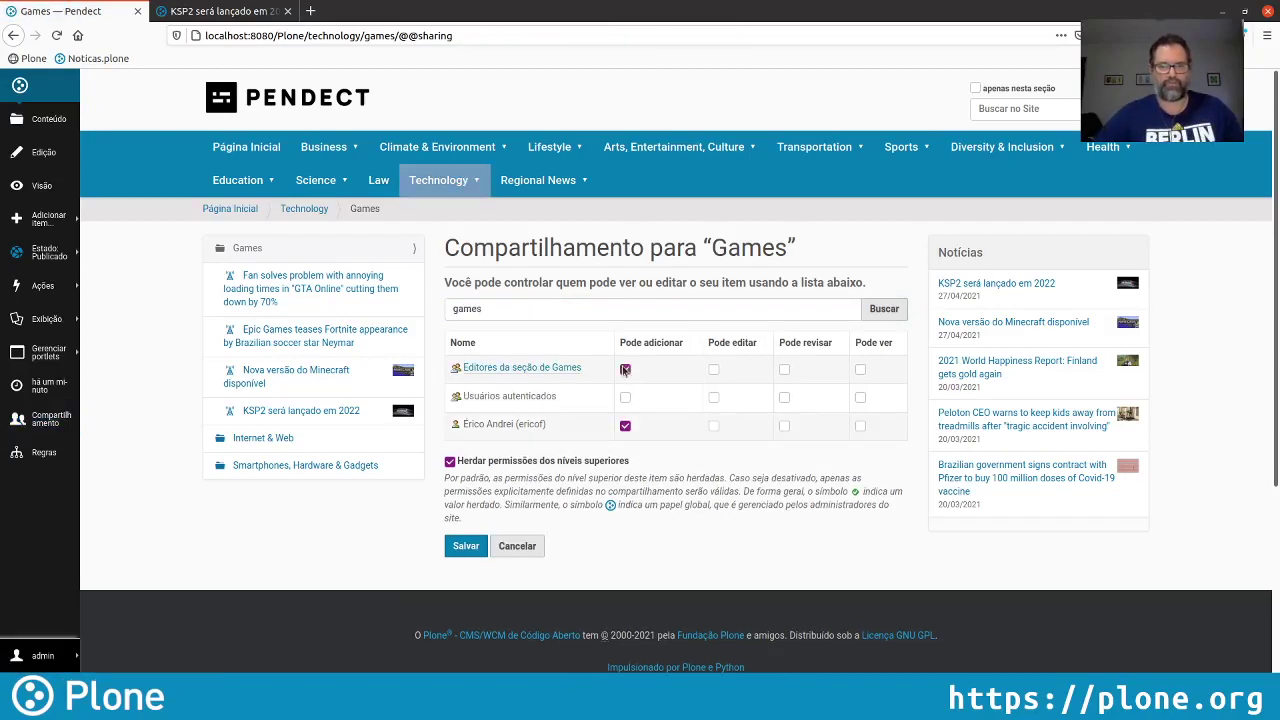
click(463, 545)
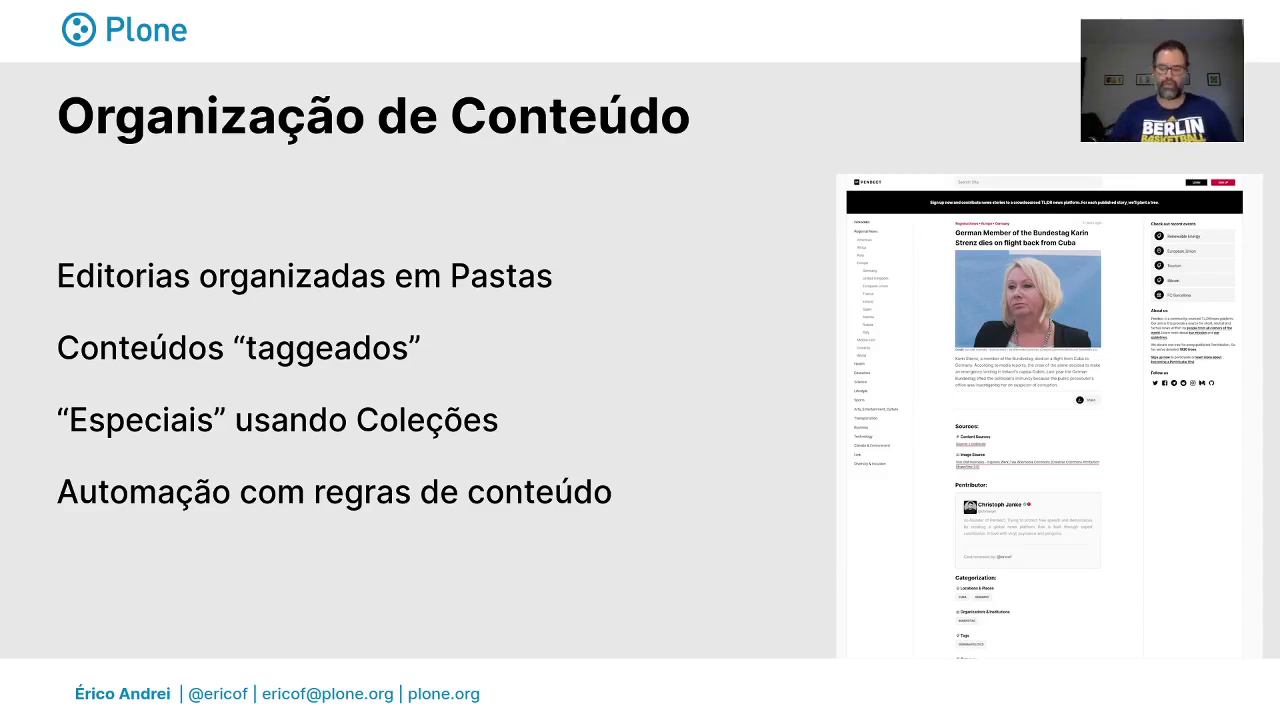
Advance the slides to 'Gestão de papéis, fluxo de trabalho'
key(Right)
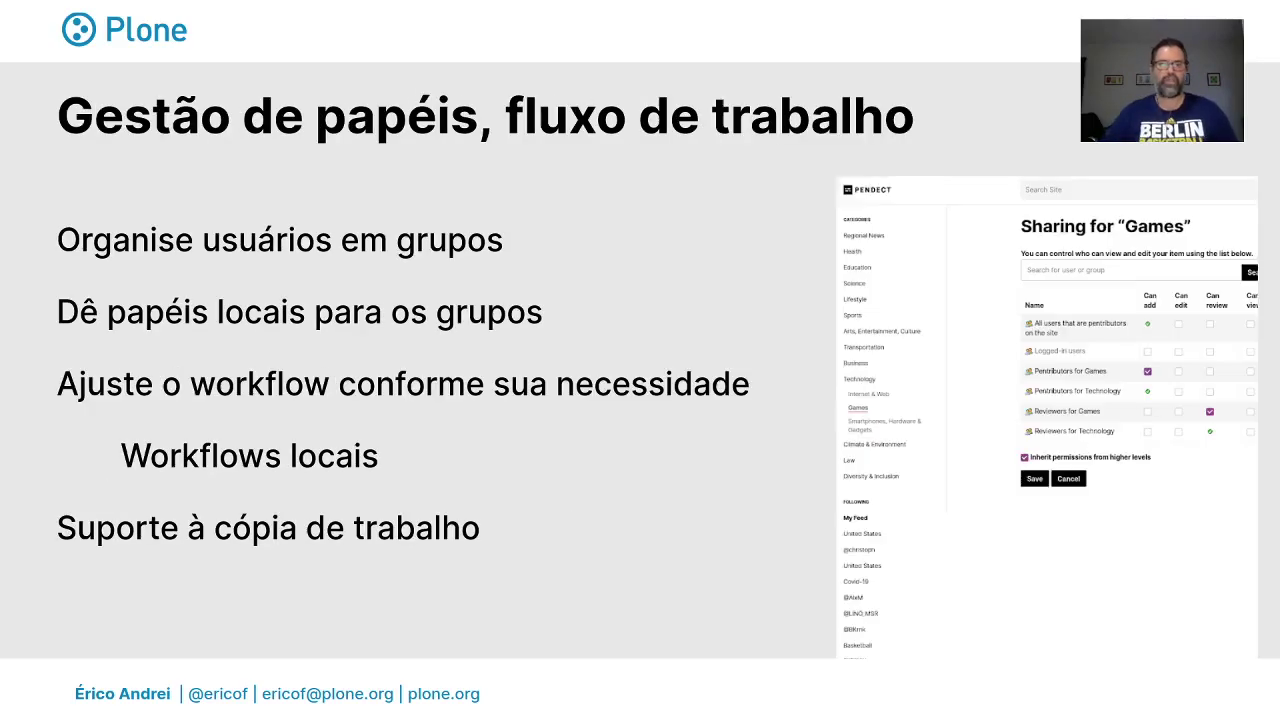